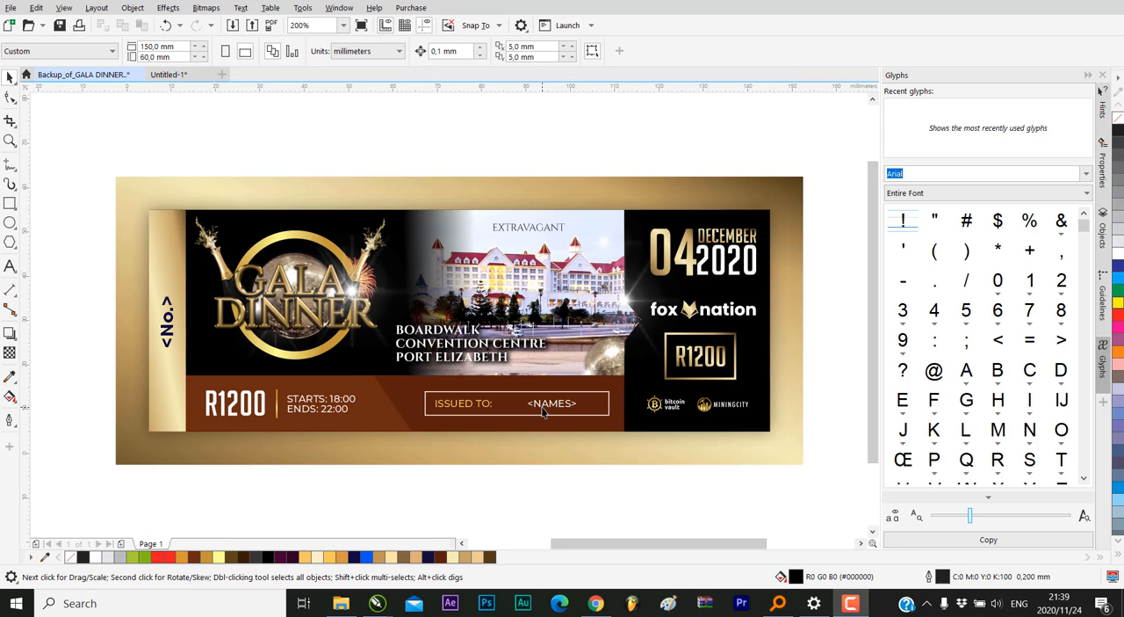
Examine the gala dinner ticket design closely, especially the gold bevelled GALA DINNER lettering over the disco ball
{"action": "left_click_drag", "start_coordinate": [70, 125], "coordinate": [840, 516]}
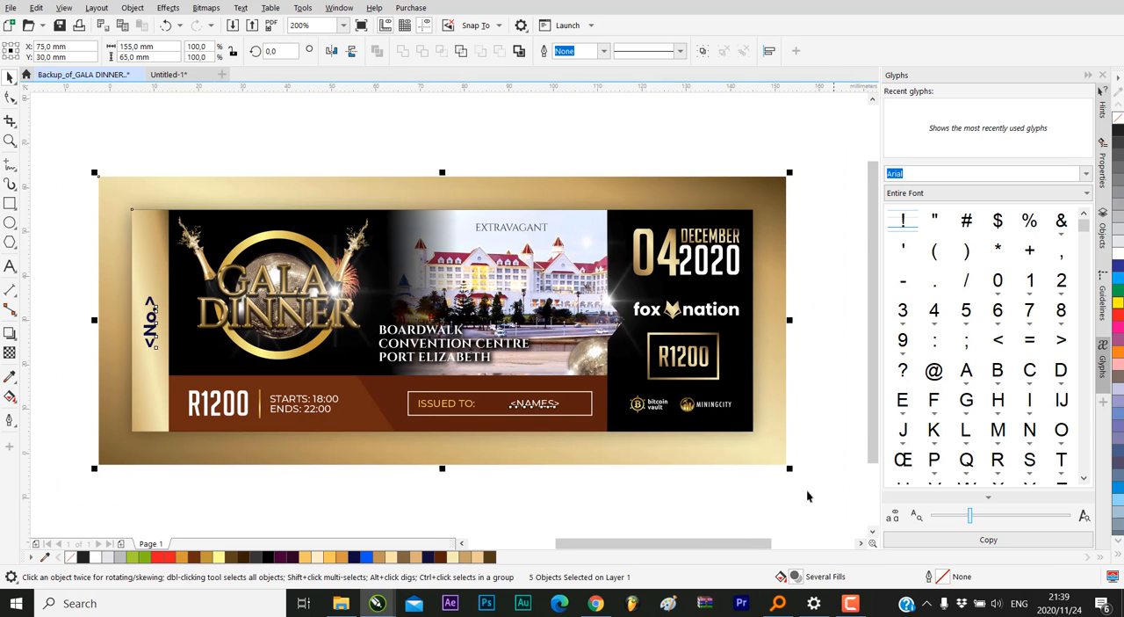
{"action": "left_click", "coordinate": [384, 158]}
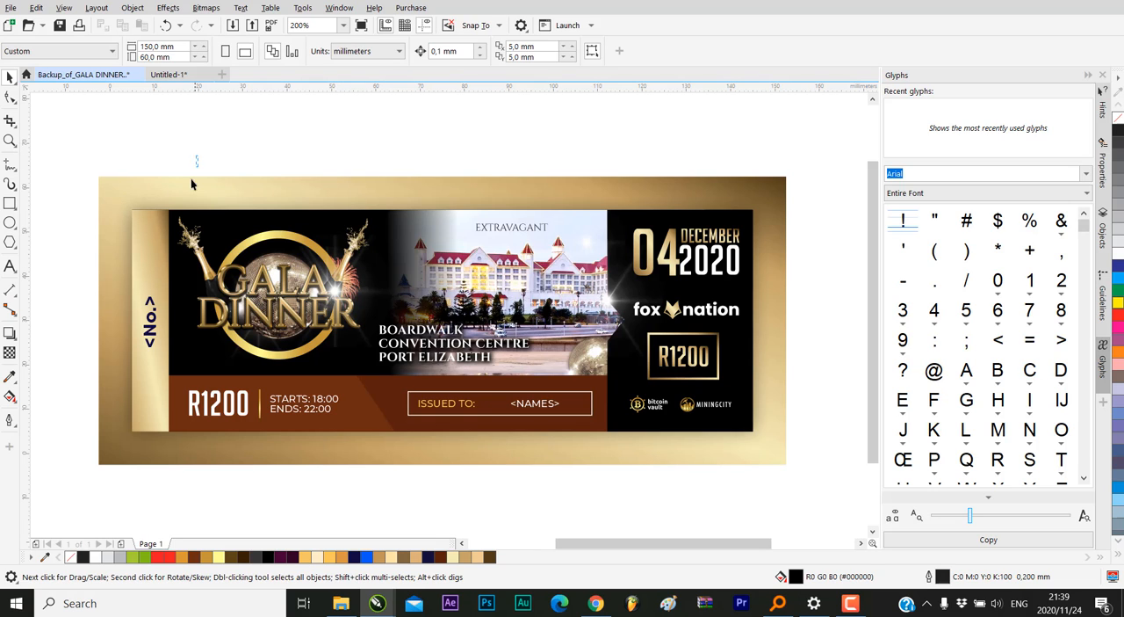
{"action": "left_click_drag", "start_coordinate": [124, 162], "coordinate": [386, 393]}
{"action": "left_click", "coordinate": [279, 309]}
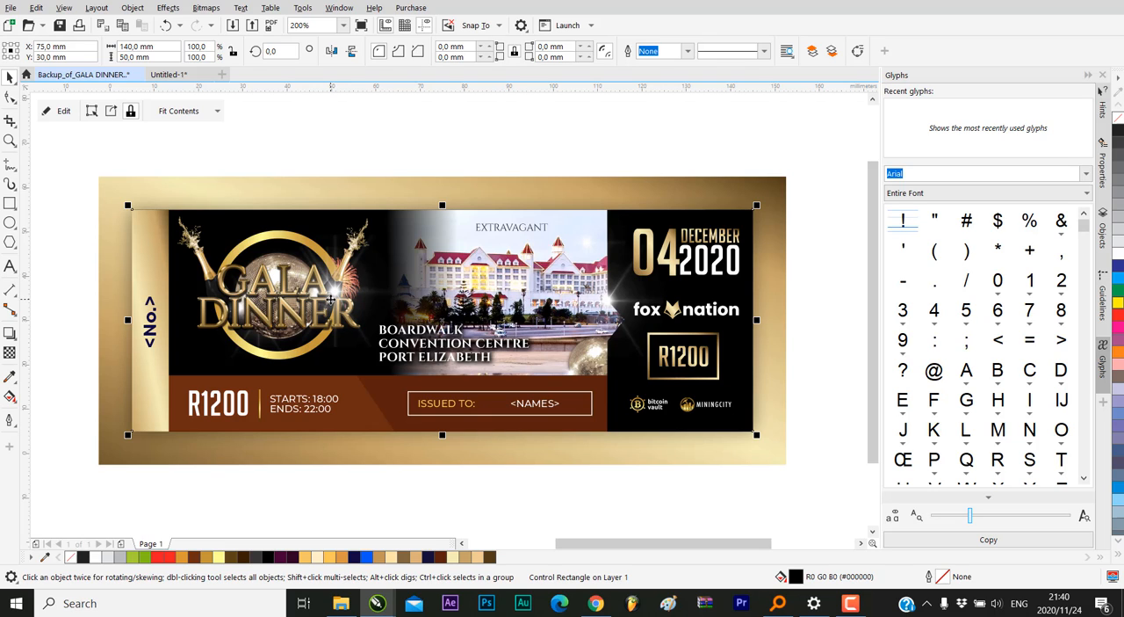
{"action": "scroll", "coordinate": [267, 310], "scroll_direction": "up", "scroll_amount": 5}
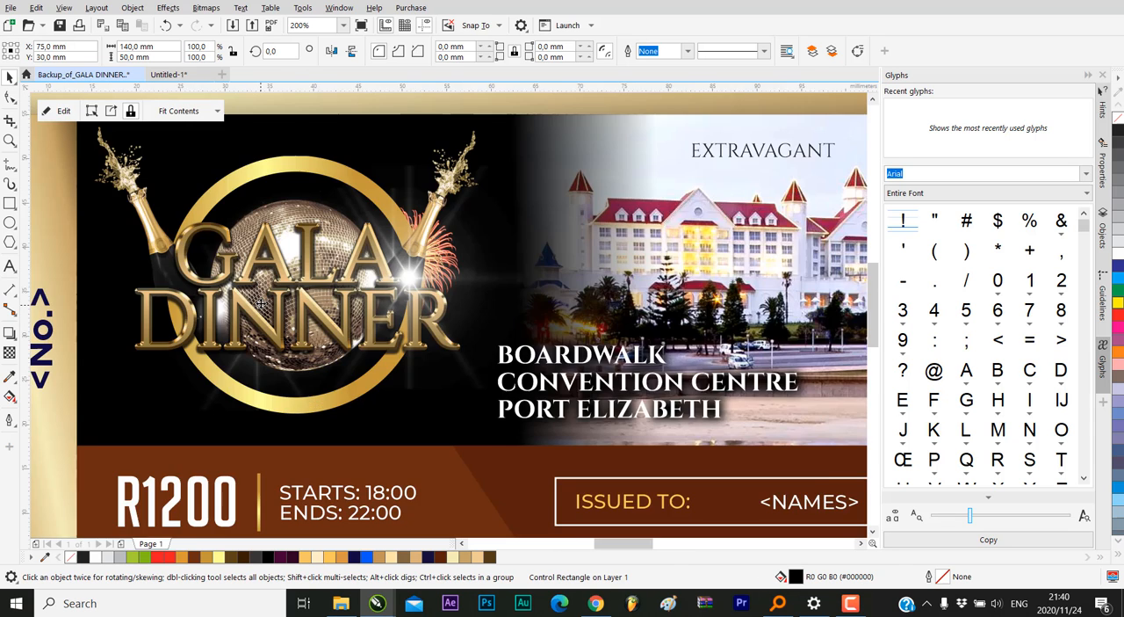
{"action": "scroll", "coordinate": [357, 233], "scroll_direction": "up", "scroll_amount": 3}
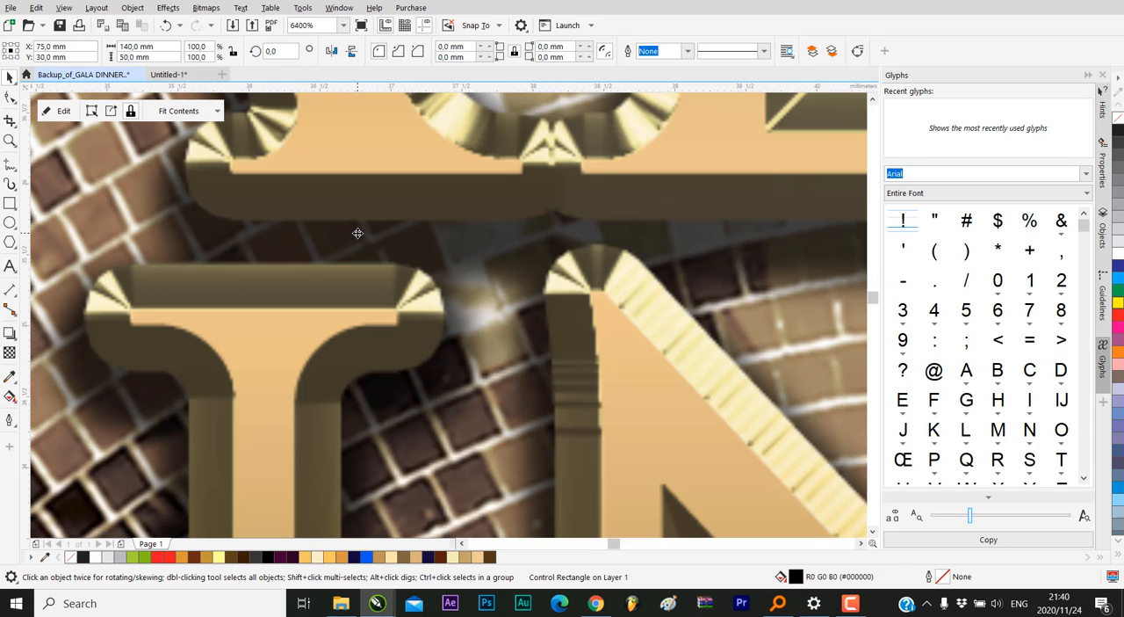
{"action": "scroll", "coordinate": [370, 275], "scroll_direction": "down", "scroll_amount": 7}
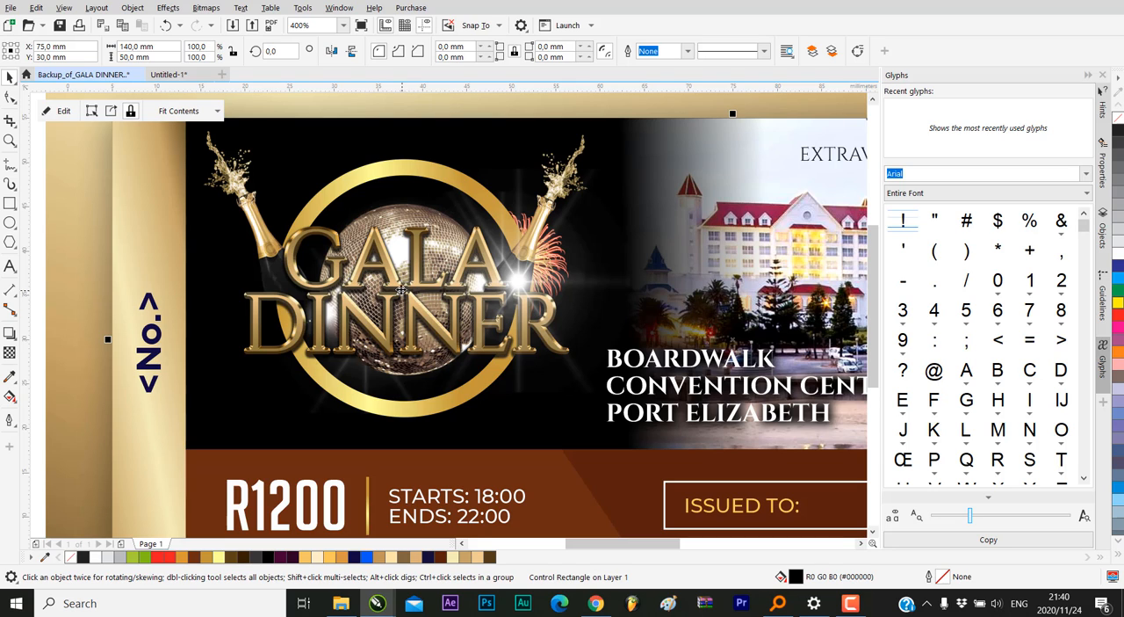
{"action": "scroll", "coordinate": [404, 292], "scroll_direction": "down", "scroll_amount": 2}
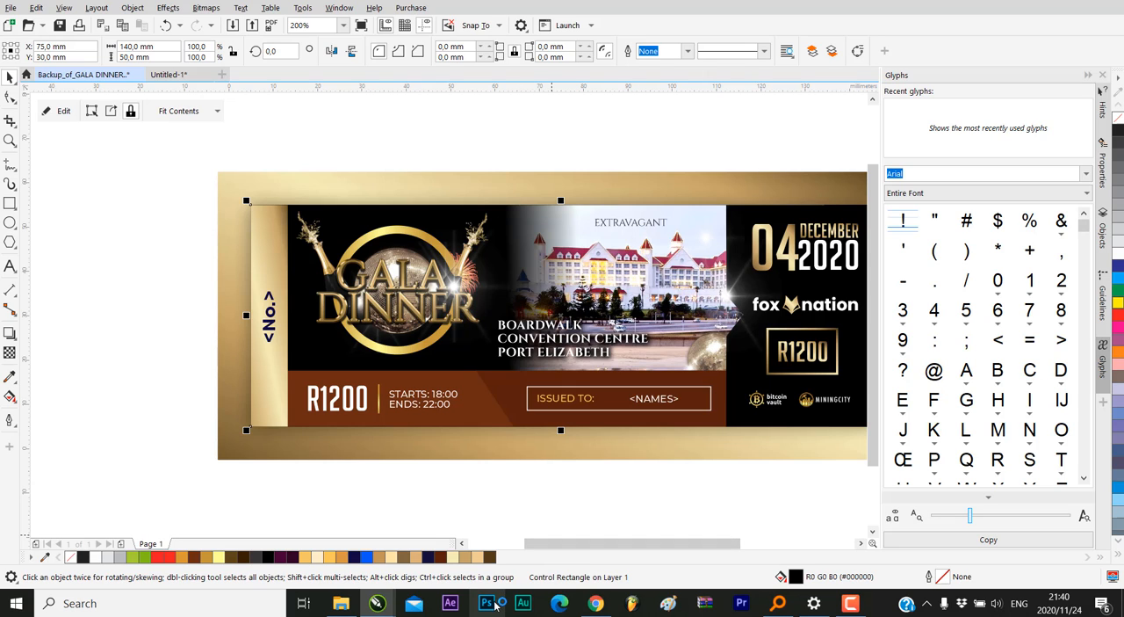
Switch to Photoshop and reposition its window over the ticket design
{"action": "left_click", "coordinate": [494, 605]}
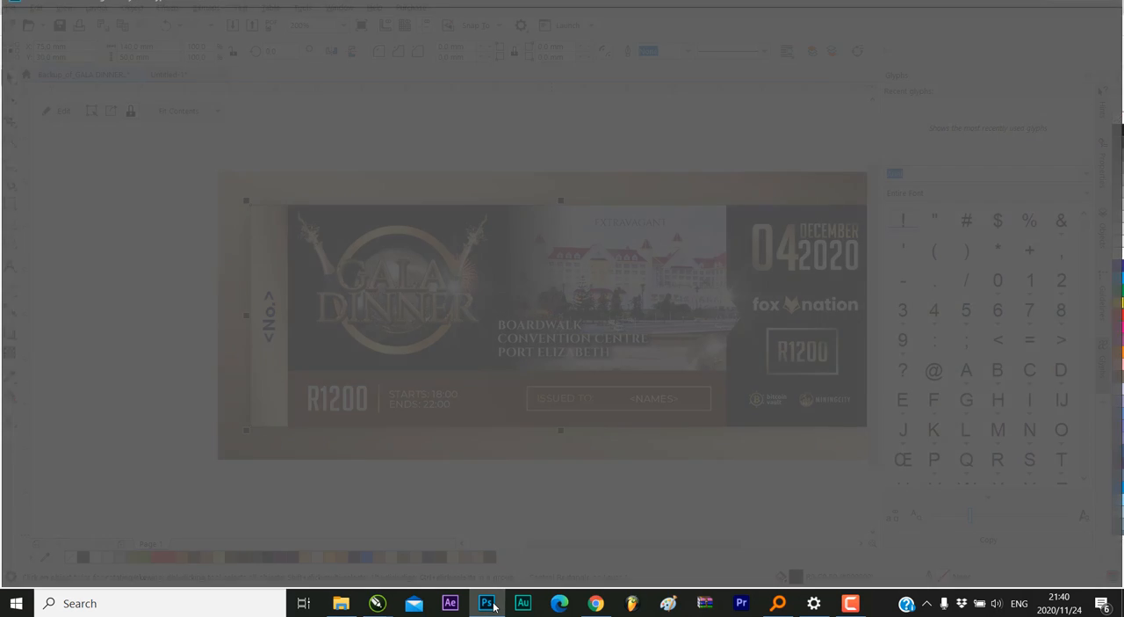
{"action": "mouse_move", "coordinate": [493, 605]}
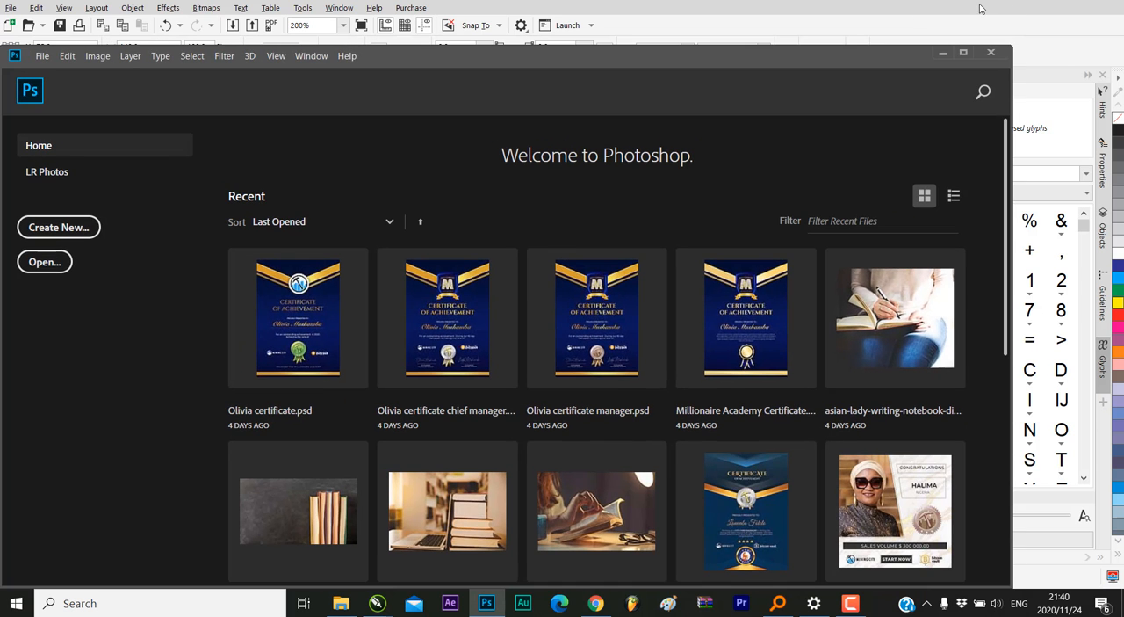
{"action": "left_click_drag", "start_coordinate": [855, 49], "coordinate": [871, 19]}
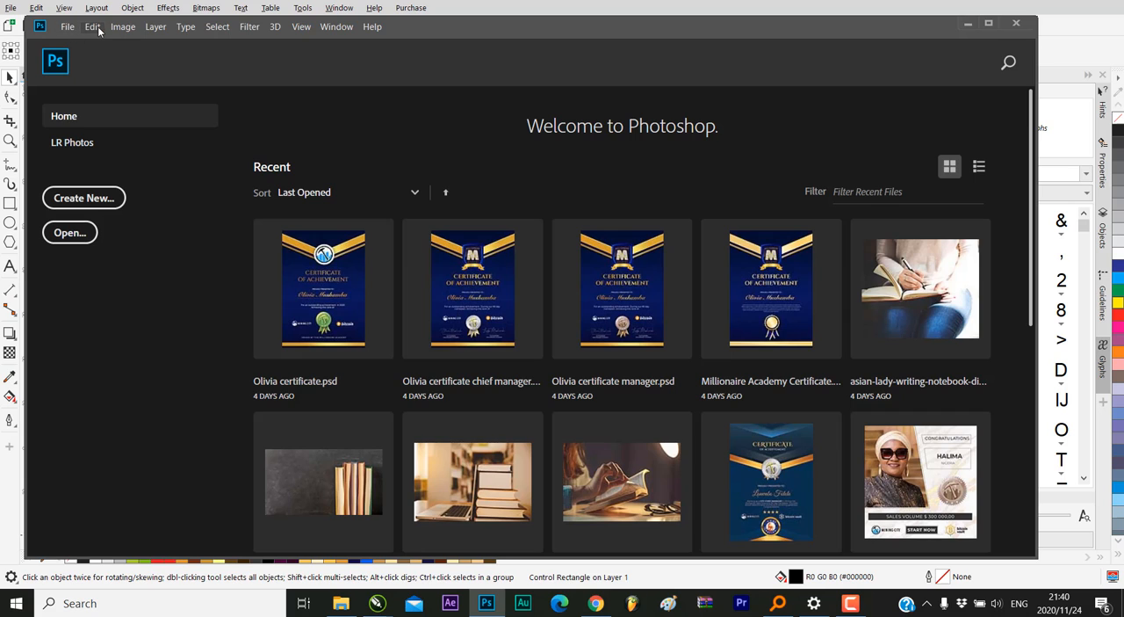
{"action": "left_click", "coordinate": [70, 28]}
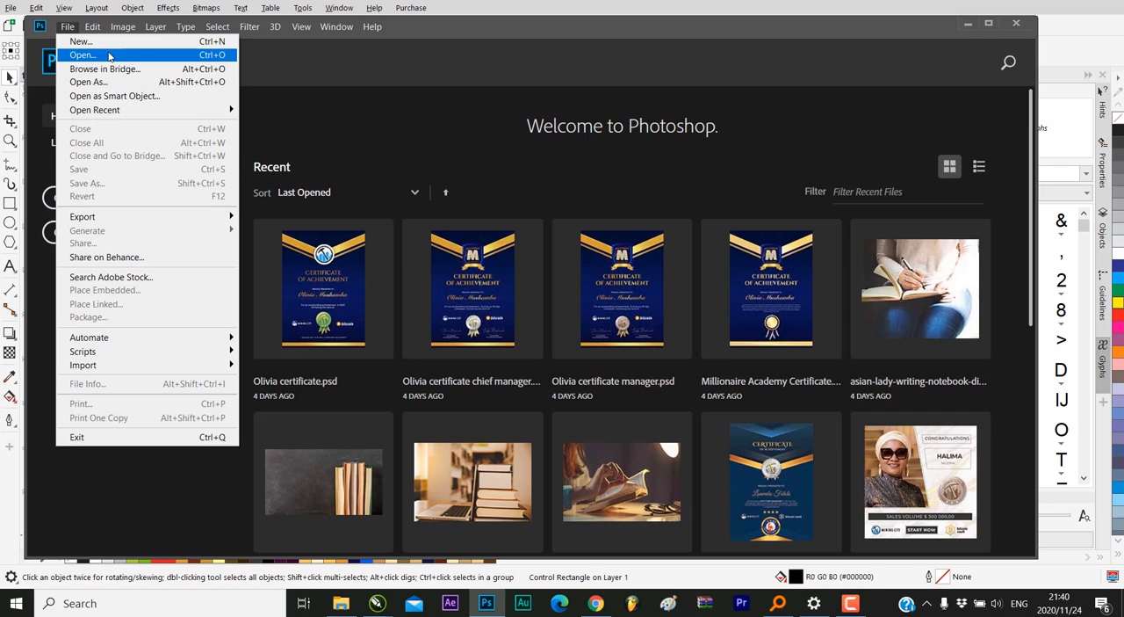
{"action": "left_click", "coordinate": [78, 31]}
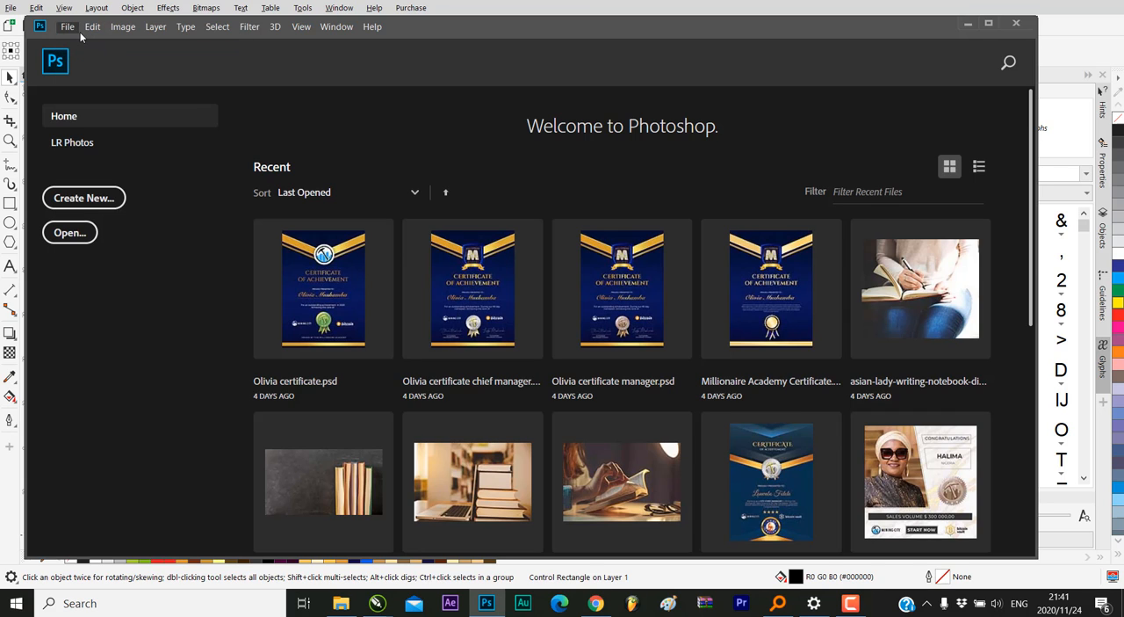
{"action": "key", "text": "ctrl+o"}
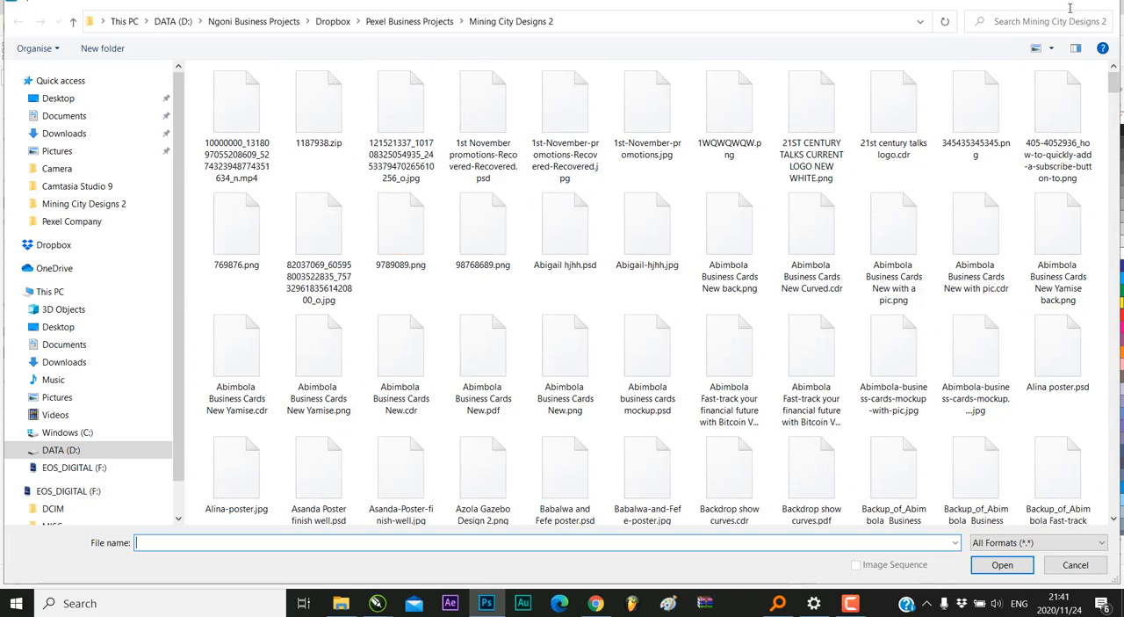
{"action": "key", "text": "Escape"}
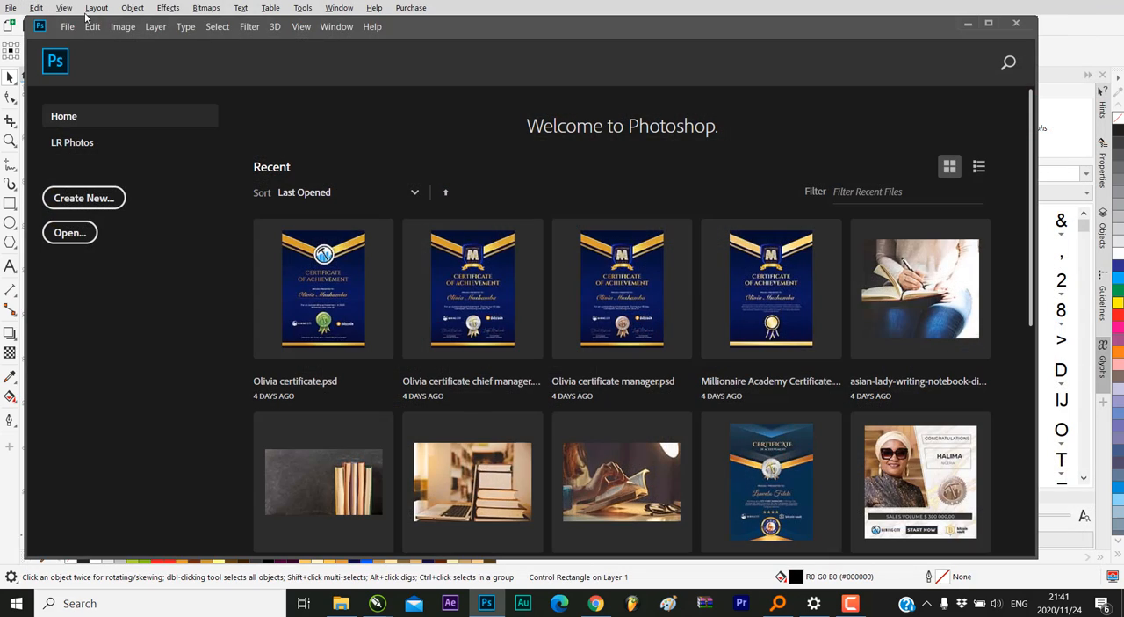
Create a new blank document 2000 pixels wide and 2000 pixels high
{"action": "left_click", "coordinate": [77, 31]}
{"action": "left_click", "coordinate": [88, 42]}
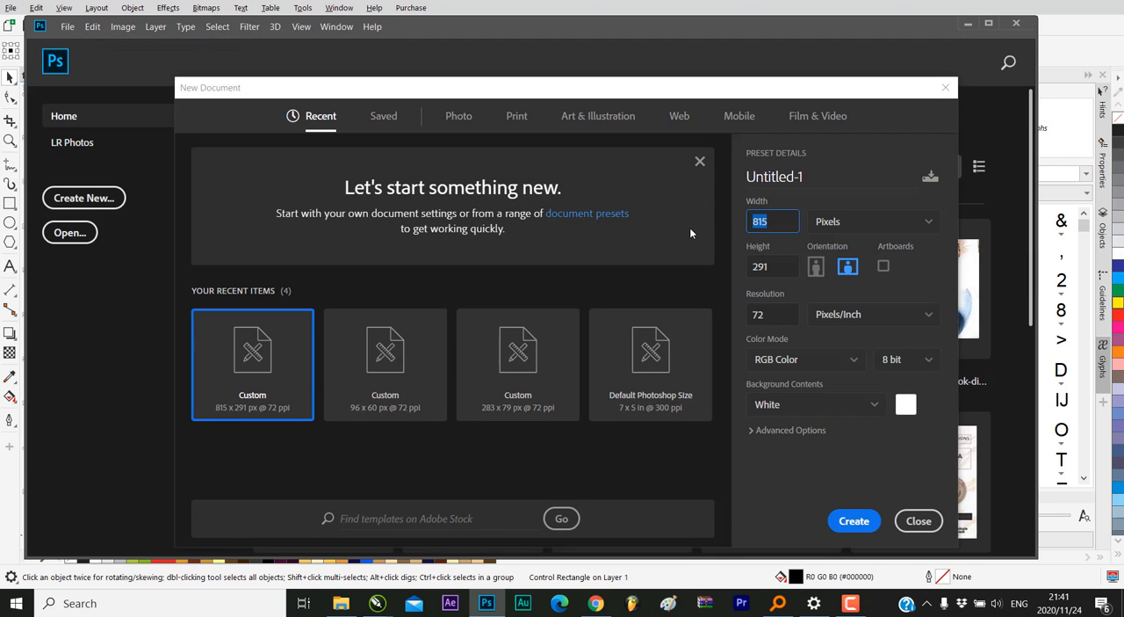
{"action": "type", "text": "2000"}
{"action": "key", "text": "Tab"}
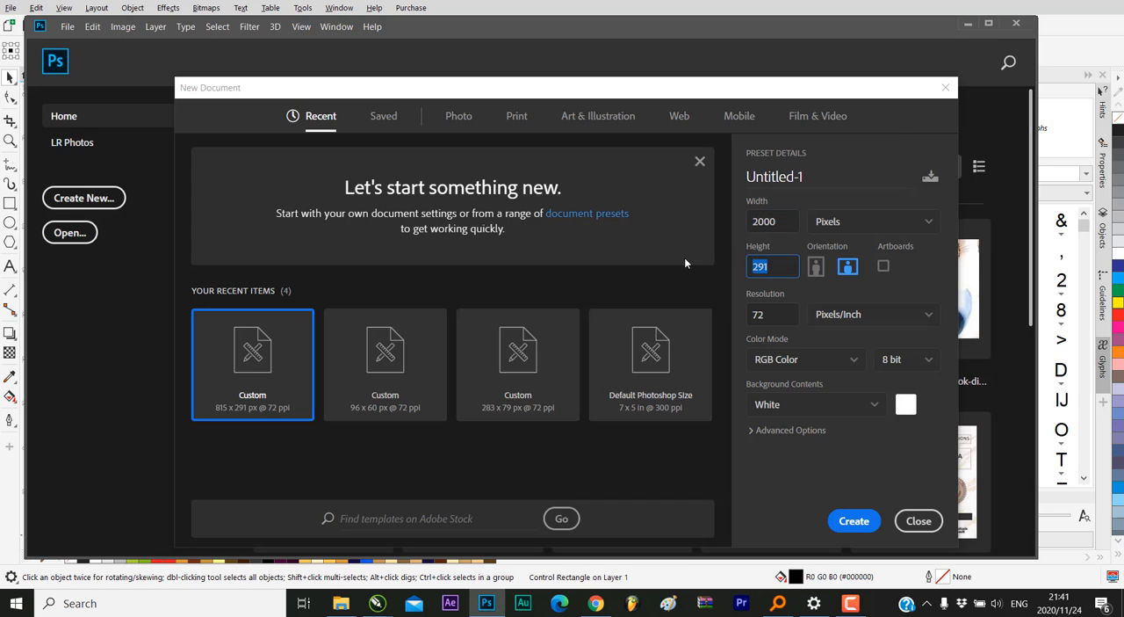
{"action": "type", "text": "2000"}
{"action": "left_click", "coordinate": [855, 521]}
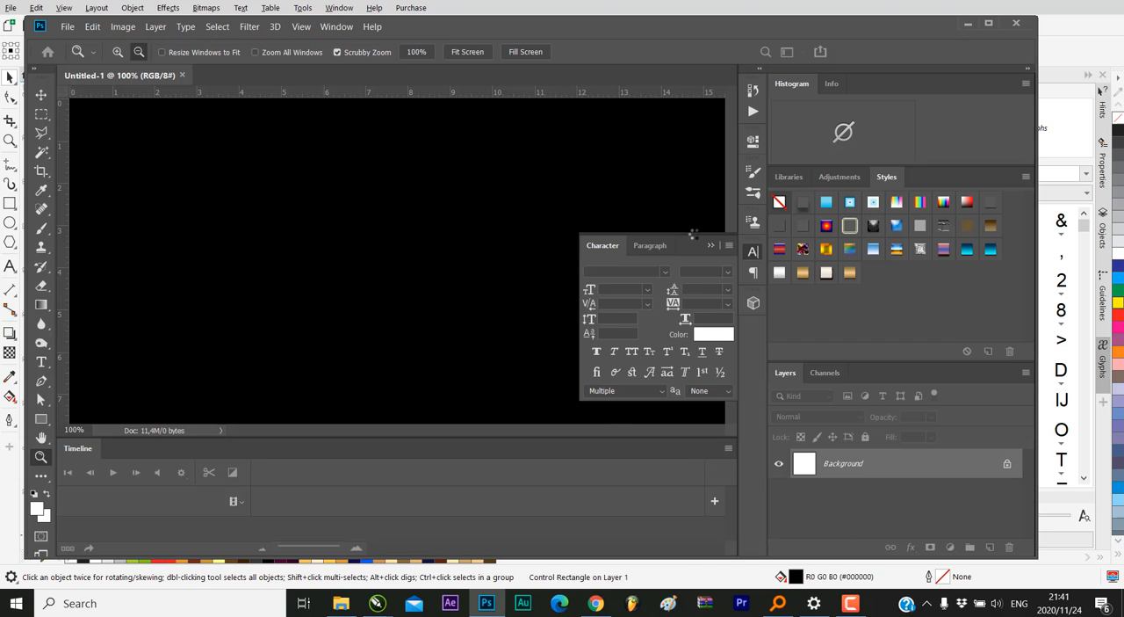
Collapse the floating character settings and switch the workspace to Essentials (Default)
{"action": "left_click", "coordinate": [711, 245]}
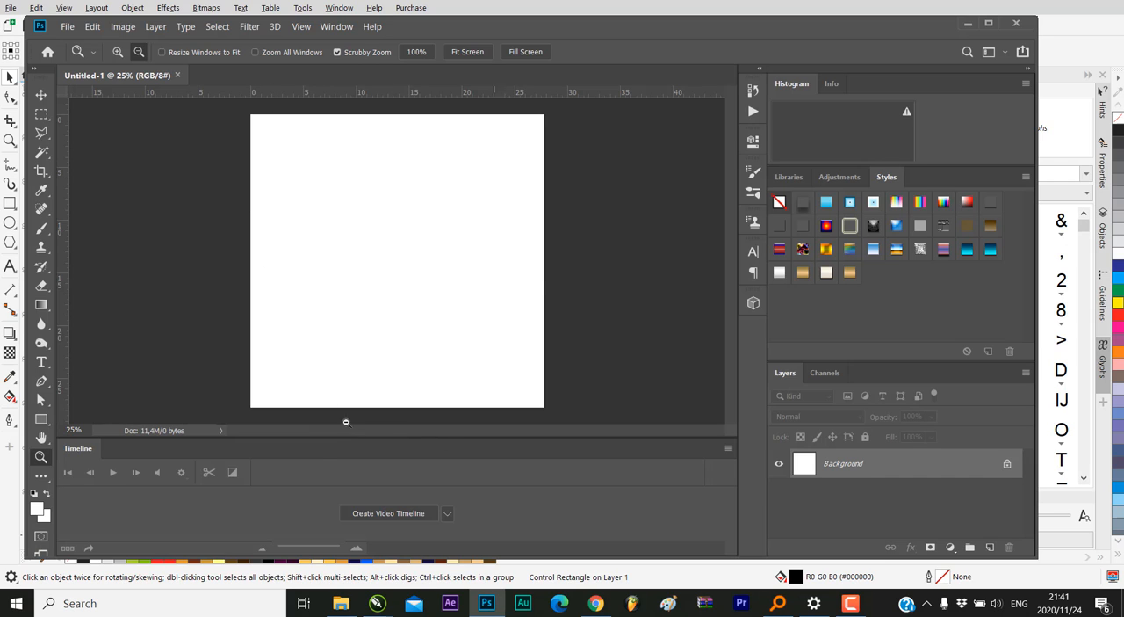
{"action": "left_click", "coordinate": [335, 27]}
{"action": "mouse_move", "coordinate": [372, 56]}
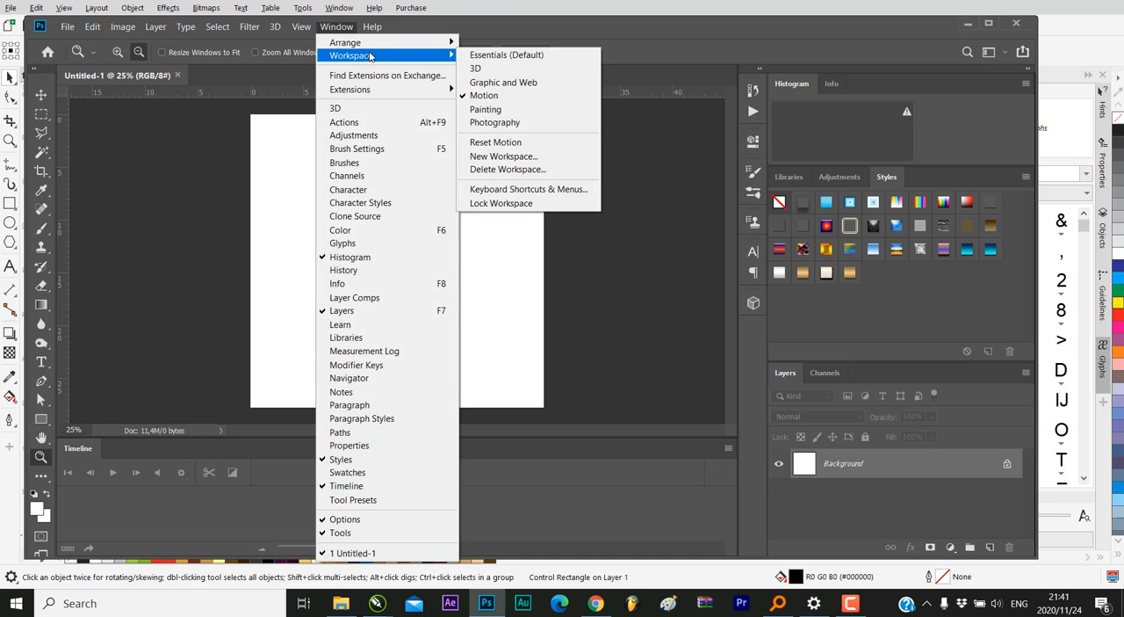
{"action": "left_click", "coordinate": [529, 58]}
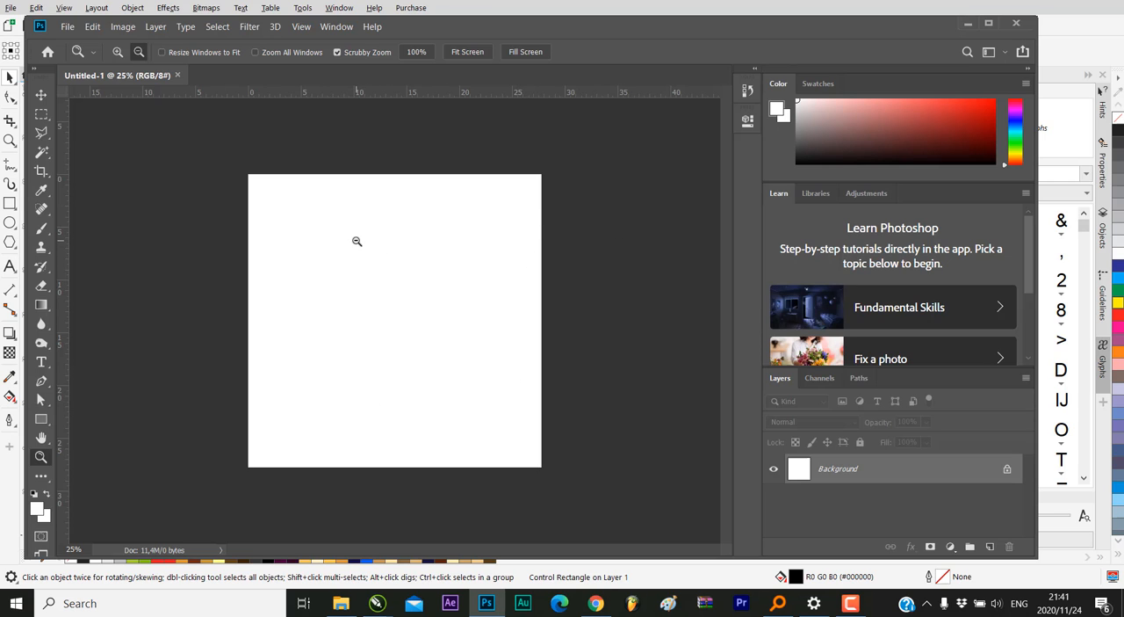
Add black 72 pt Cinzel text on the canvas reading GALA on one line and DINNER below it
{"action": "mouse_move", "coordinate": [355, 253]}
{"action": "left_mouse_down"}
{"action": "mouse_move", "coordinate": [389, 248]}
{"action": "mouse_move", "coordinate": [364, 248]}
{"action": "left_mouse_up"}
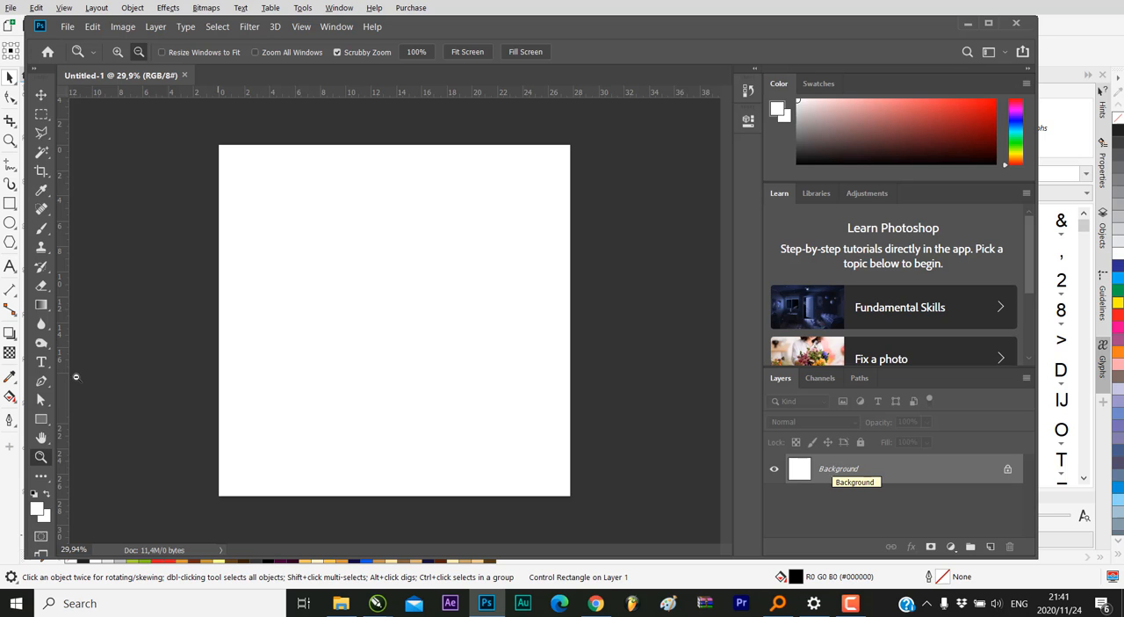
{"action": "left_click", "coordinate": [42, 363]}
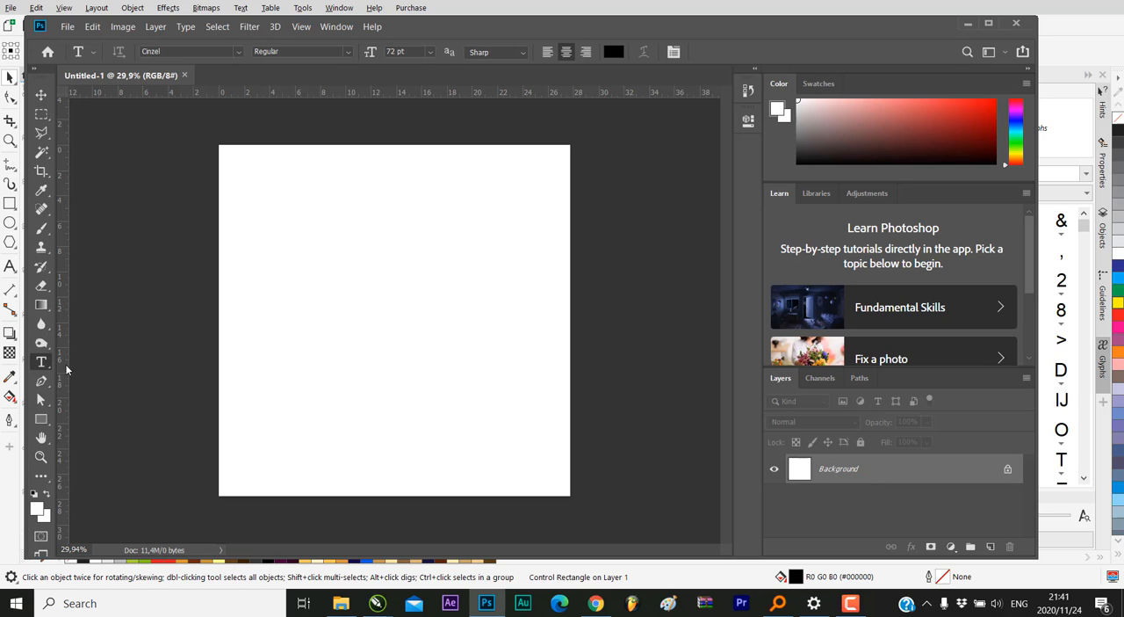
{"action": "left_click", "coordinate": [312, 343]}
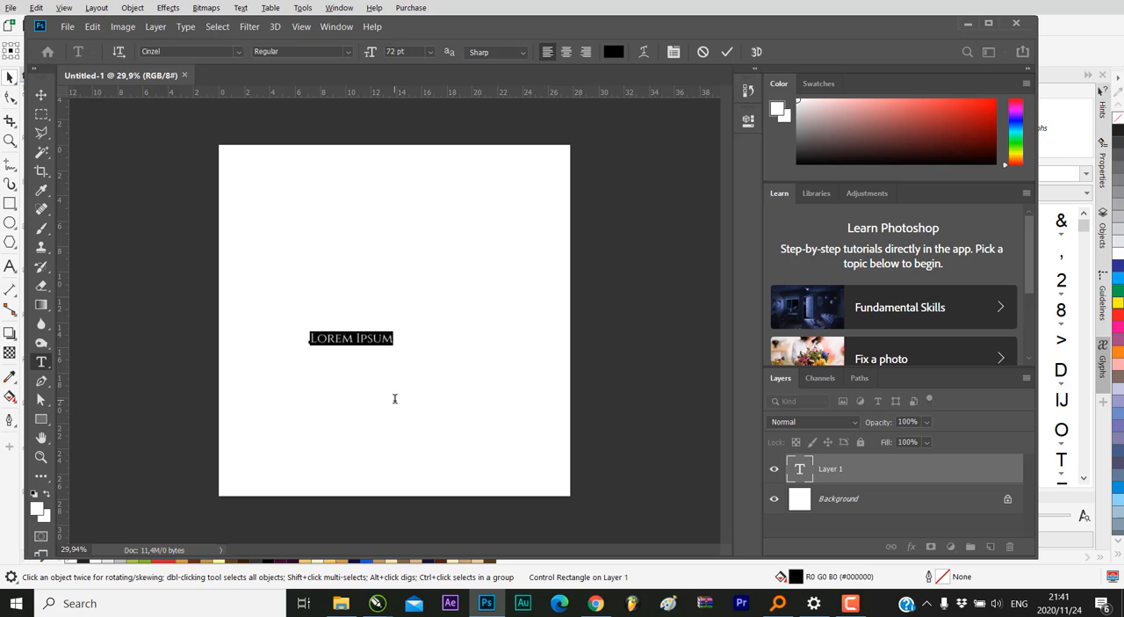
{"action": "type", "text": "C"}
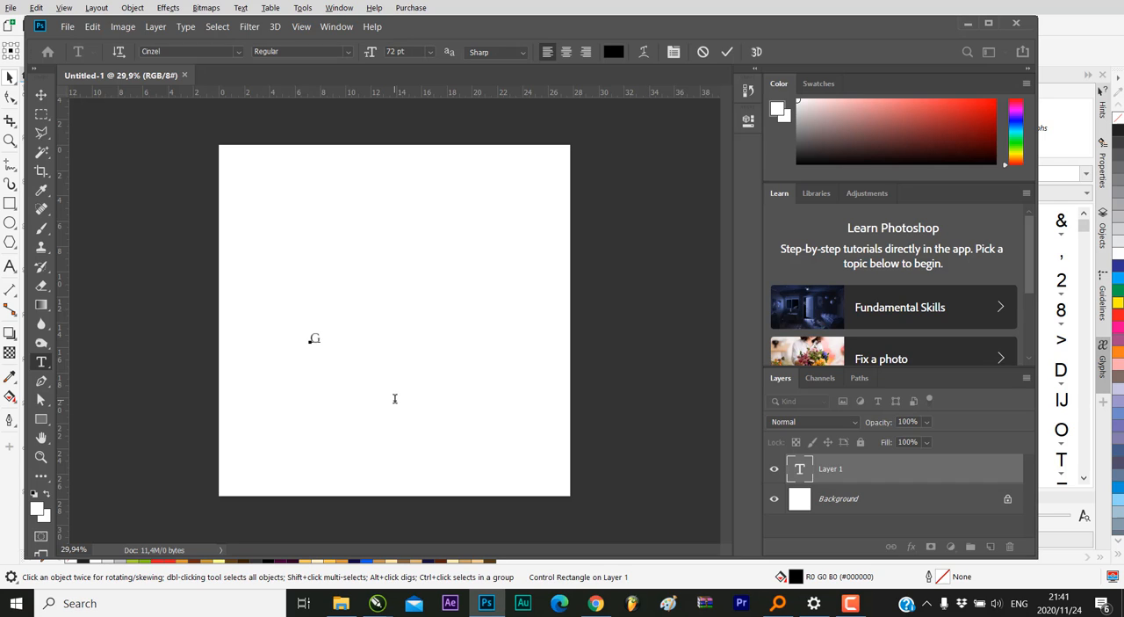
{"action": "type", "text": "aaa"}
{"action": "key", "text": "BackSpace"}
{"action": "key", "text": "BackSpace"}
{"action": "key", "text": "BackSpace"}
{"action": "type", "text": "GALA"}
{"action": "key", "text": "Return"}
{"action": "type", "text": "DINNER"}
Centre-align both lines of the GALA DINNER text and commit the text
{"action": "left_click_drag", "start_coordinate": [358, 344], "coordinate": [276, 323]}
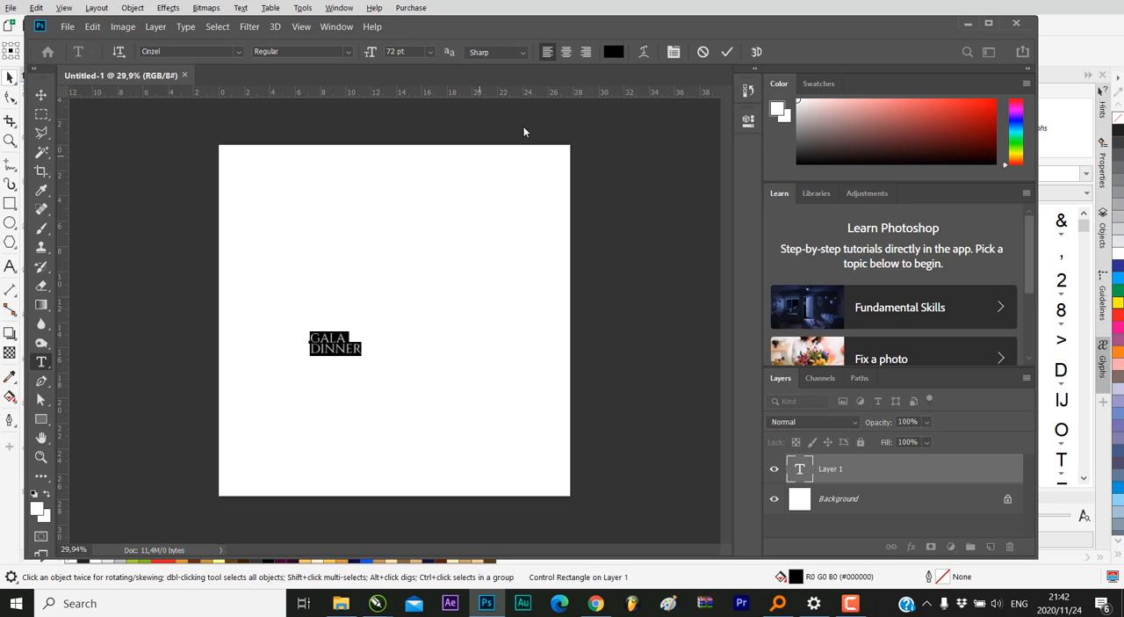
{"action": "left_click", "coordinate": [565, 54]}
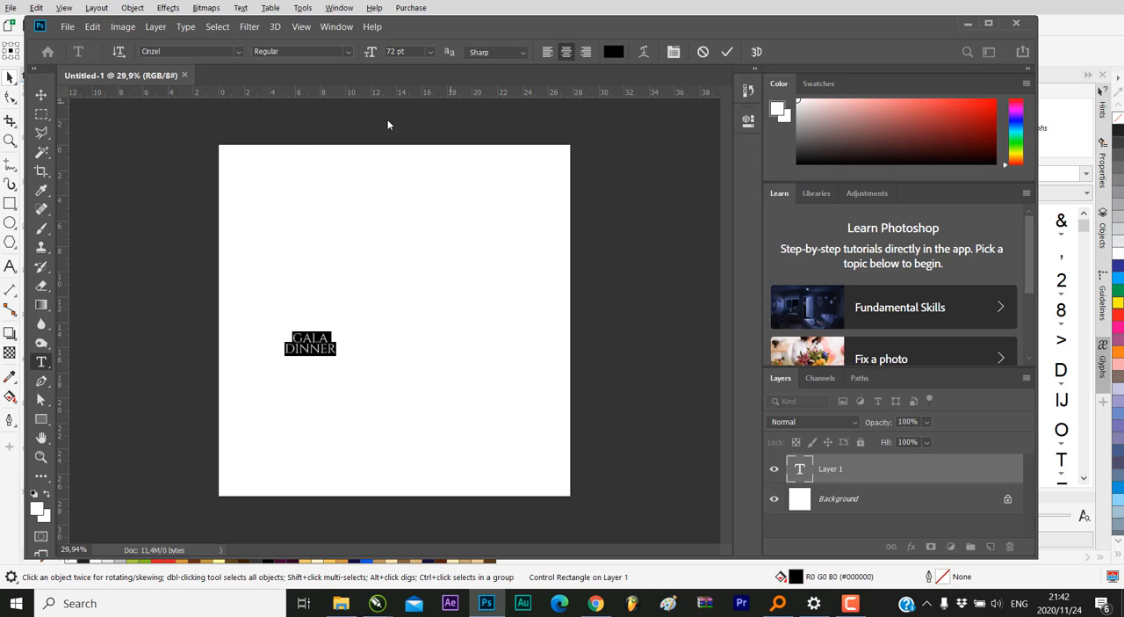
{"action": "left_click", "coordinate": [40, 96]}
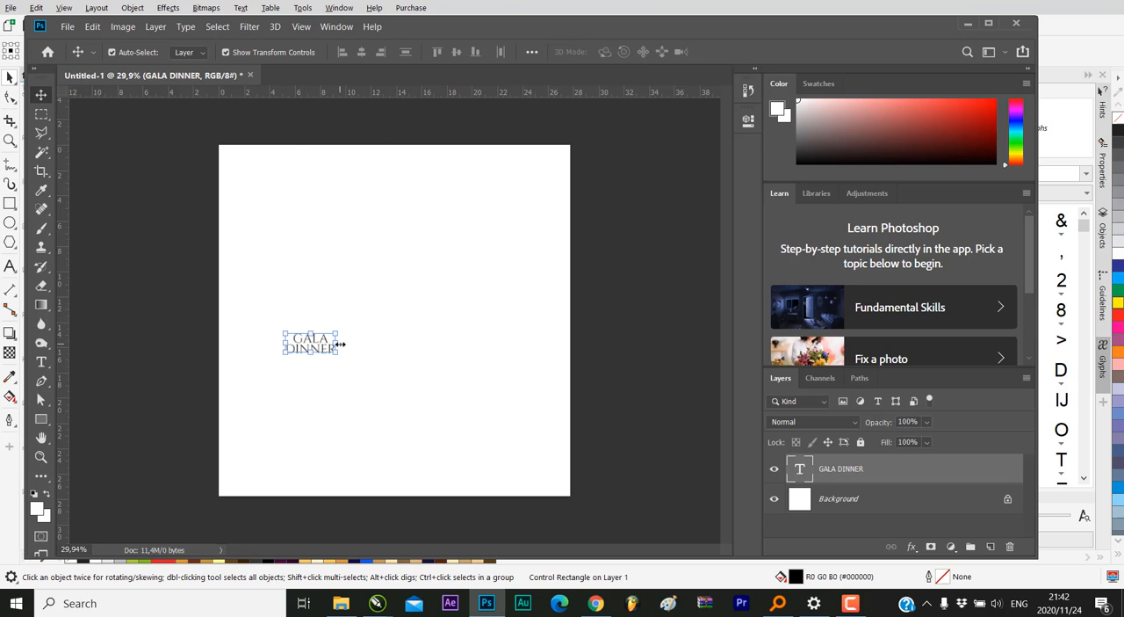
Enlarge the GALA DINNER text proportionally to a little over four times its size and centre it on the canvas
{"action": "left_click_drag", "start_coordinate": [335, 334], "coordinate": [390, 298]}
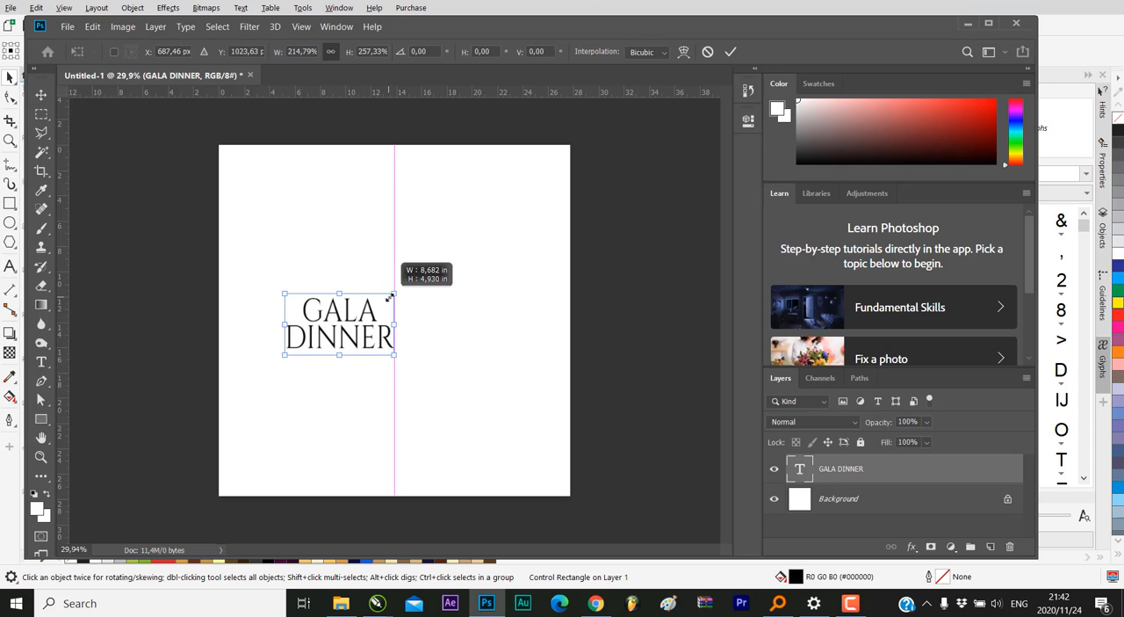
{"action": "left_click", "coordinate": [708, 51]}
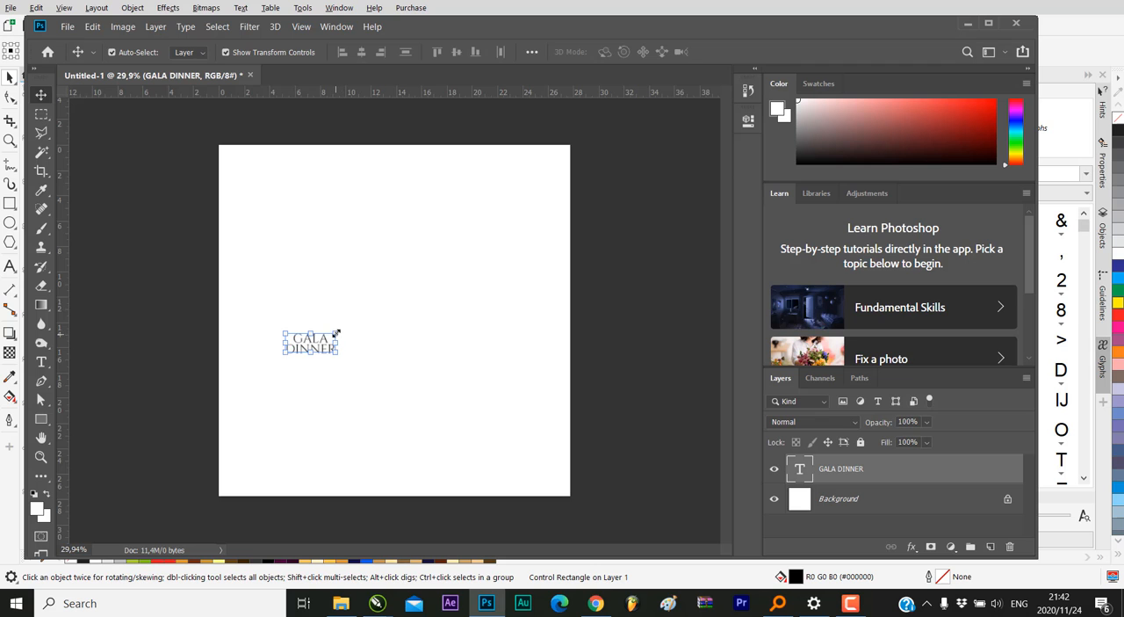
{"action": "left_click_drag", "start_coordinate": [335, 333], "coordinate": [529, 214]}
{"action": "left_click_drag", "start_coordinate": [483, 263], "coordinate": [465, 287]}
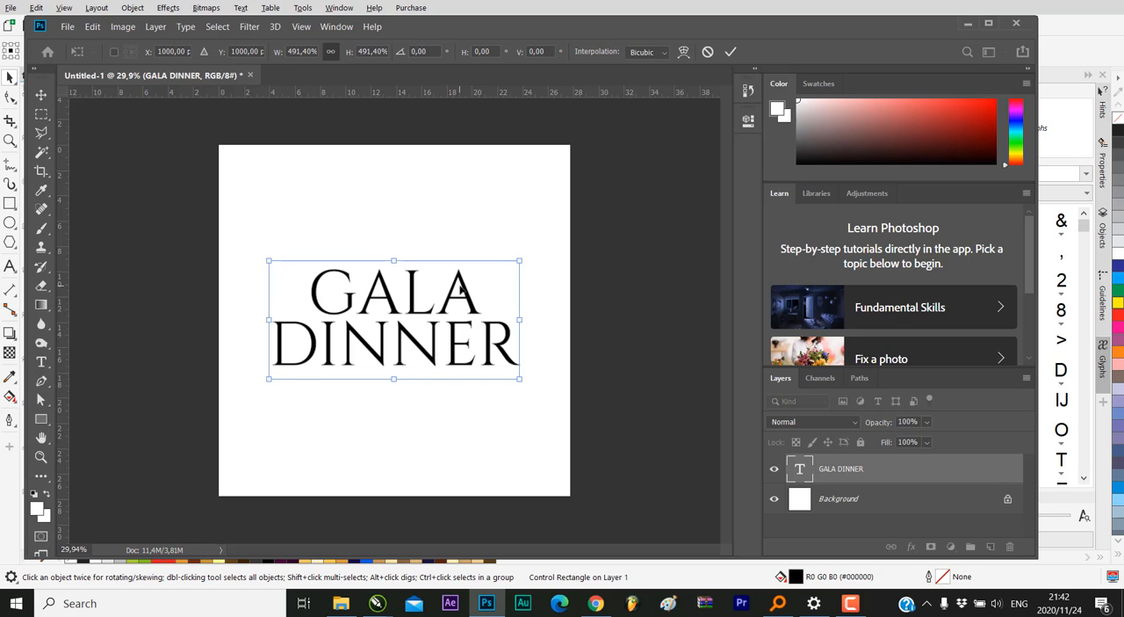
{"action": "left_click_drag", "start_coordinate": [459, 287], "coordinate": [460, 288]}
{"action": "left_click_drag", "start_coordinate": [521, 257], "coordinate": [487, 276]}
{"action": "left_click_drag", "start_coordinate": [438, 304], "coordinate": [461, 298]}
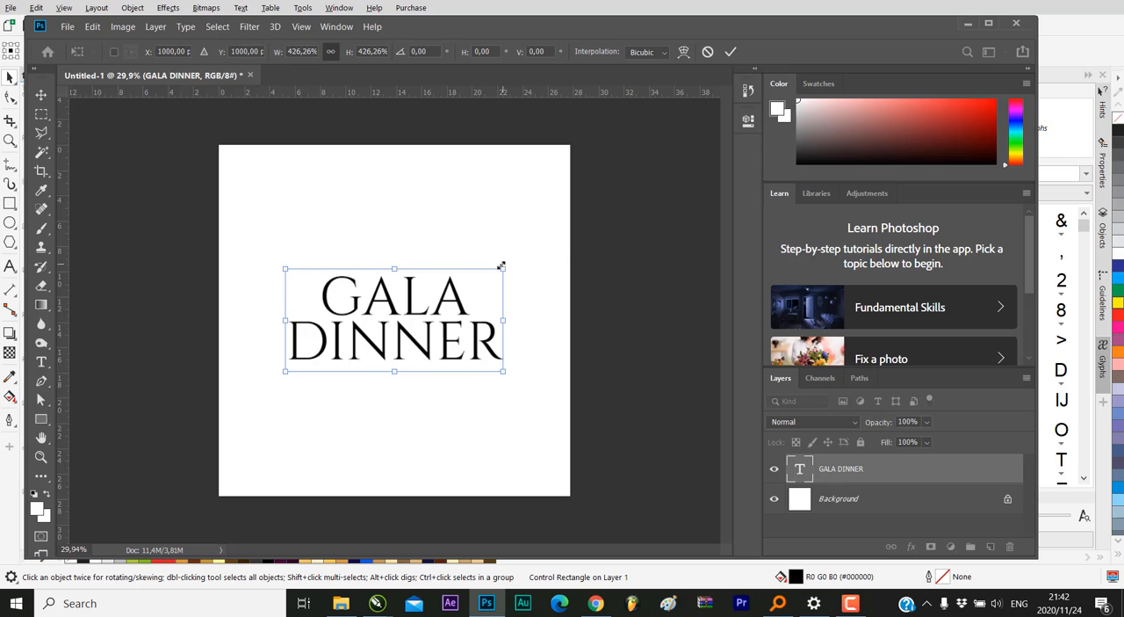
{"action": "left_click_drag", "start_coordinate": [502, 265], "coordinate": [497, 271]}
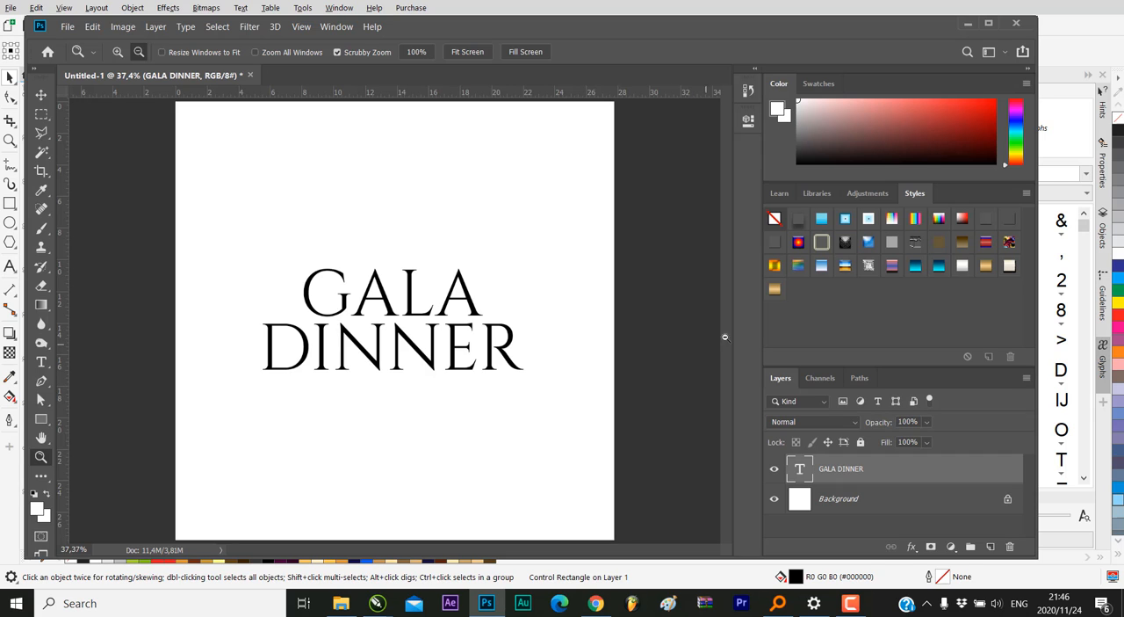
Apply the gold bevelled style preset to the GALA DINNER text and adjust the range of its bevel contour
{"action": "left_click_drag", "start_coordinate": [771, 294], "coordinate": [467, 300]}
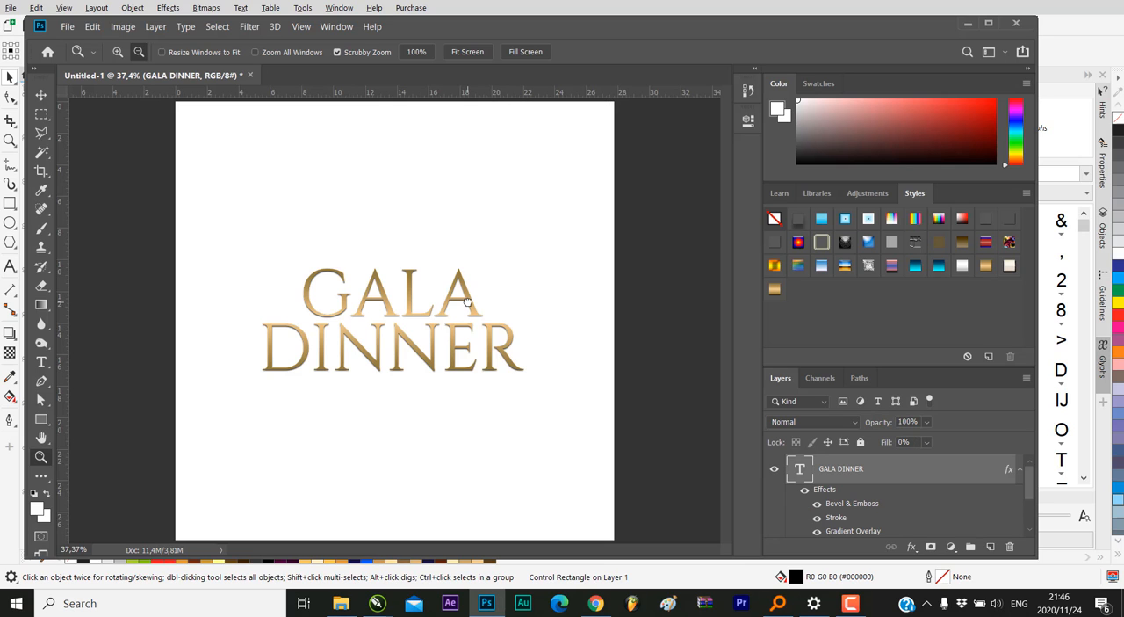
{"action": "double_click", "coordinate": [1009, 471]}
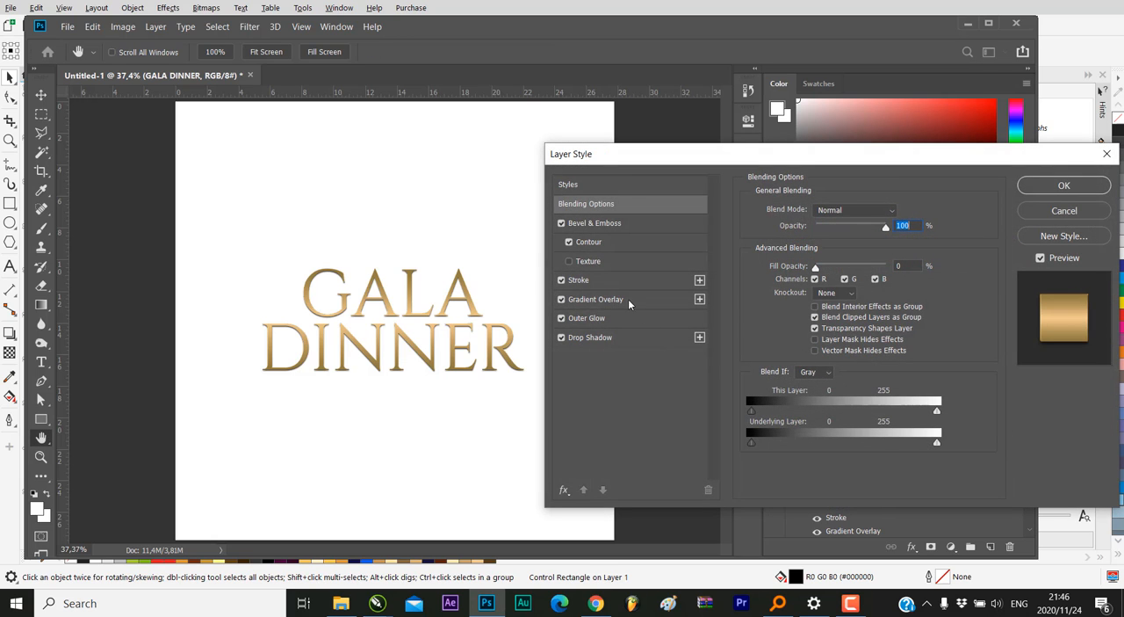
{"action": "left_click", "coordinate": [600, 278]}
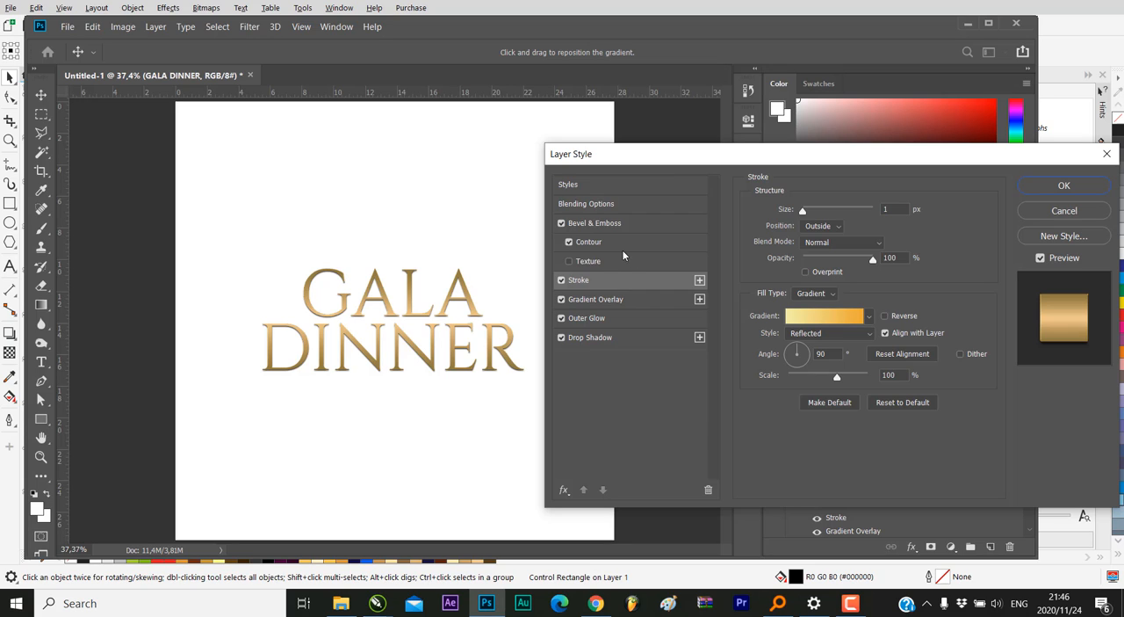
{"action": "left_click", "coordinate": [616, 246]}
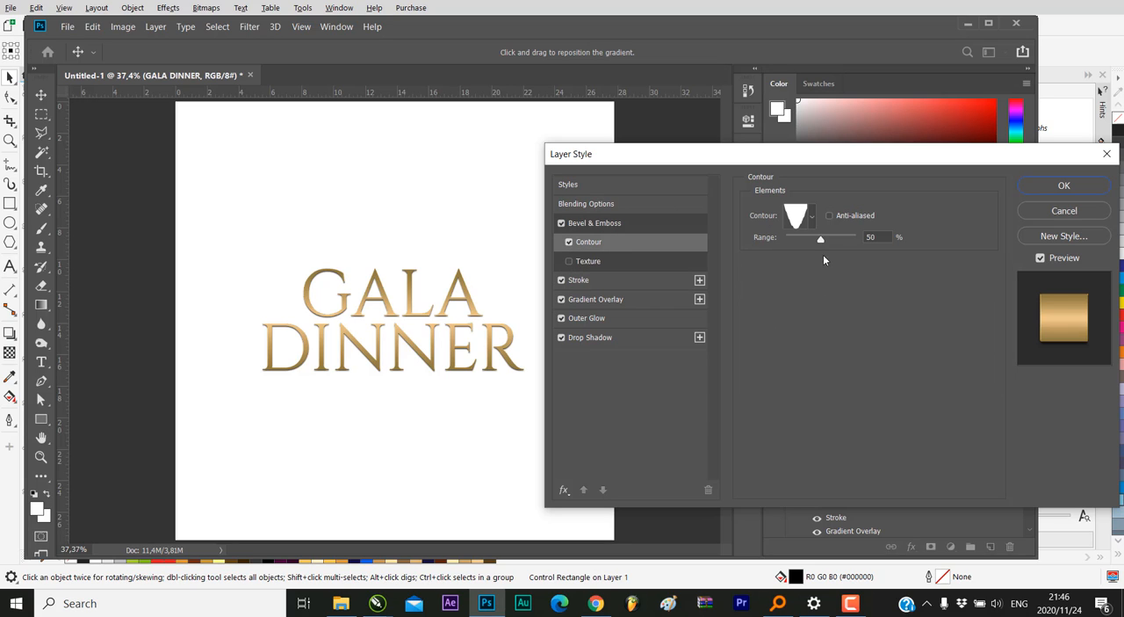
{"action": "left_click_drag", "start_coordinate": [822, 241], "coordinate": [832, 244]}
Set the size of the text's gradient stroke to 10 px and accept the layer style
{"action": "left_click", "coordinate": [612, 279]}
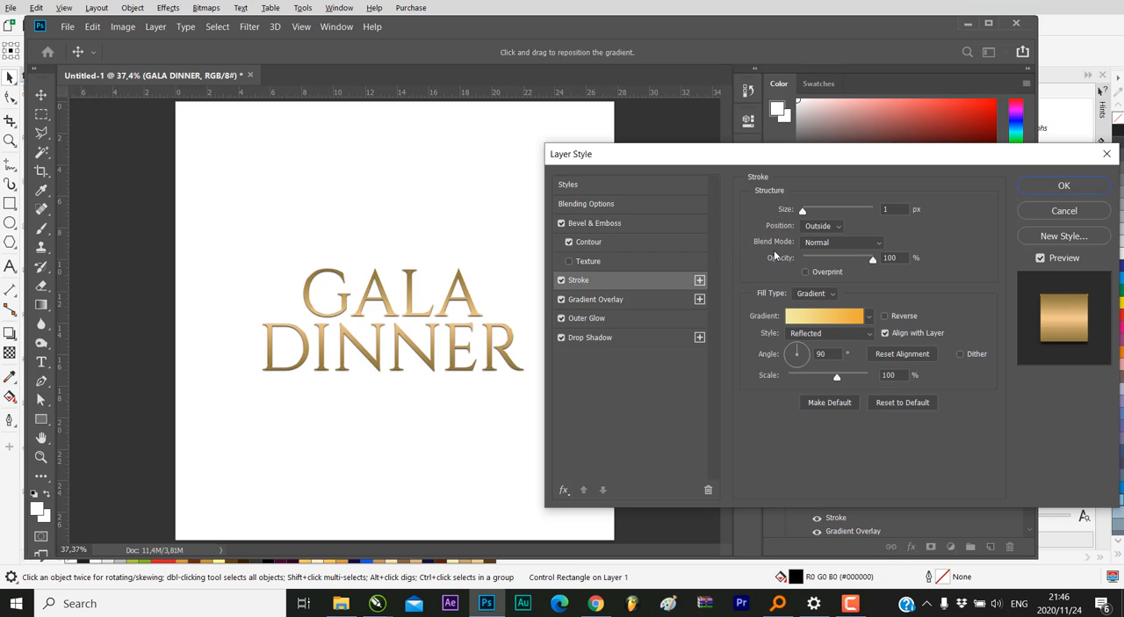
{"action": "left_click_drag", "start_coordinate": [804, 213], "coordinate": [812, 215]}
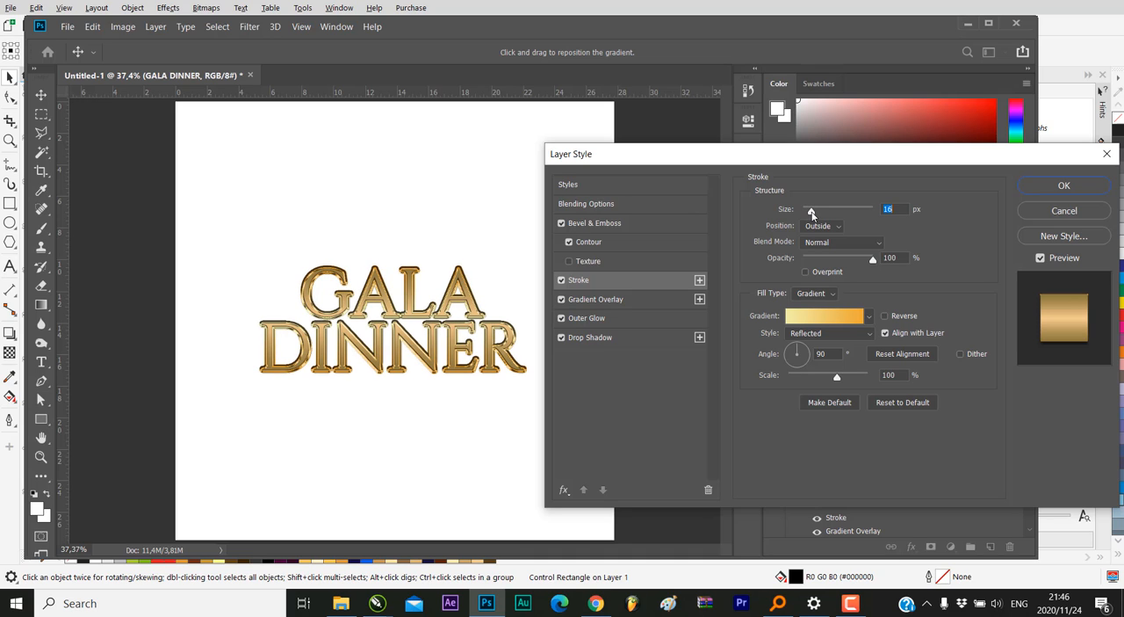
{"action": "double_click", "coordinate": [896, 209]}
{"action": "type", "text": "12"}
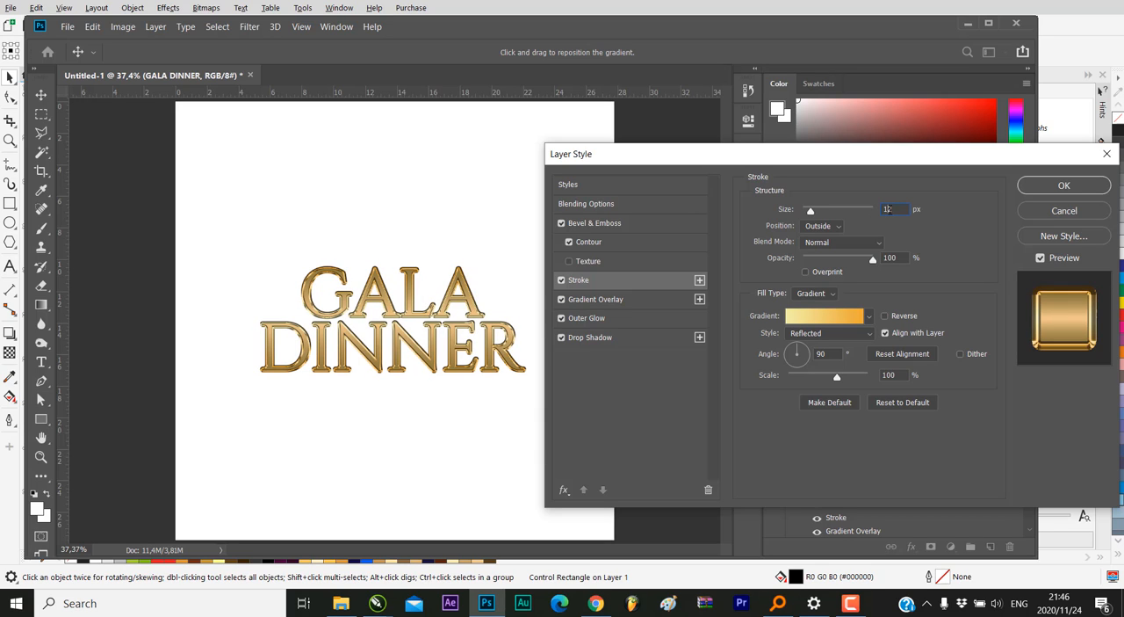
{"action": "type", "text": "10"}
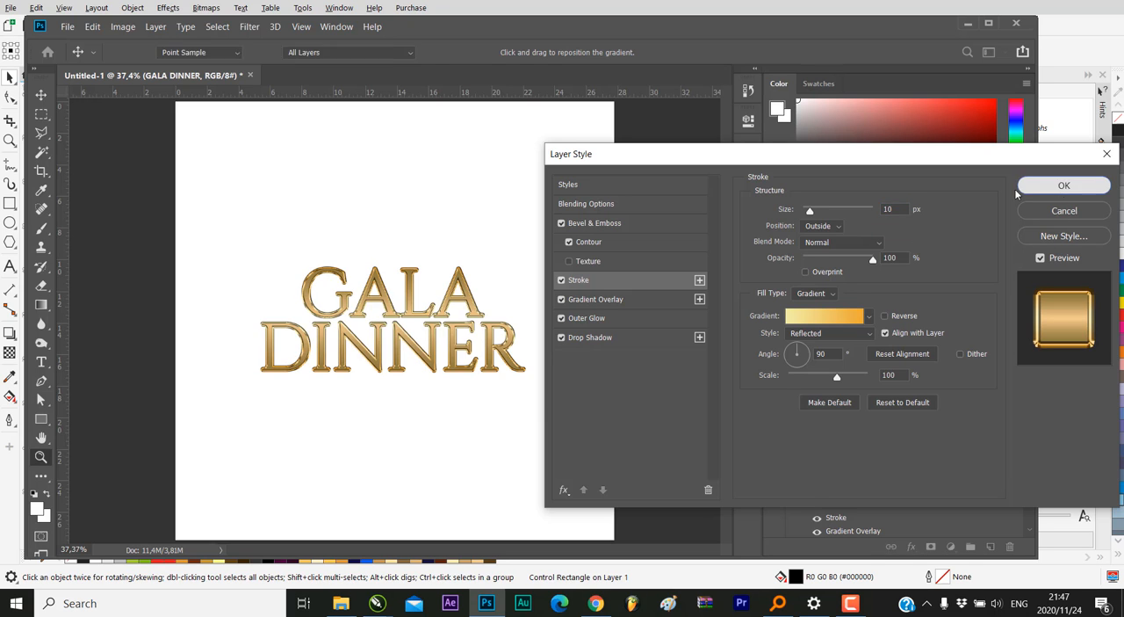
{"action": "left_click", "coordinate": [1064, 185]}
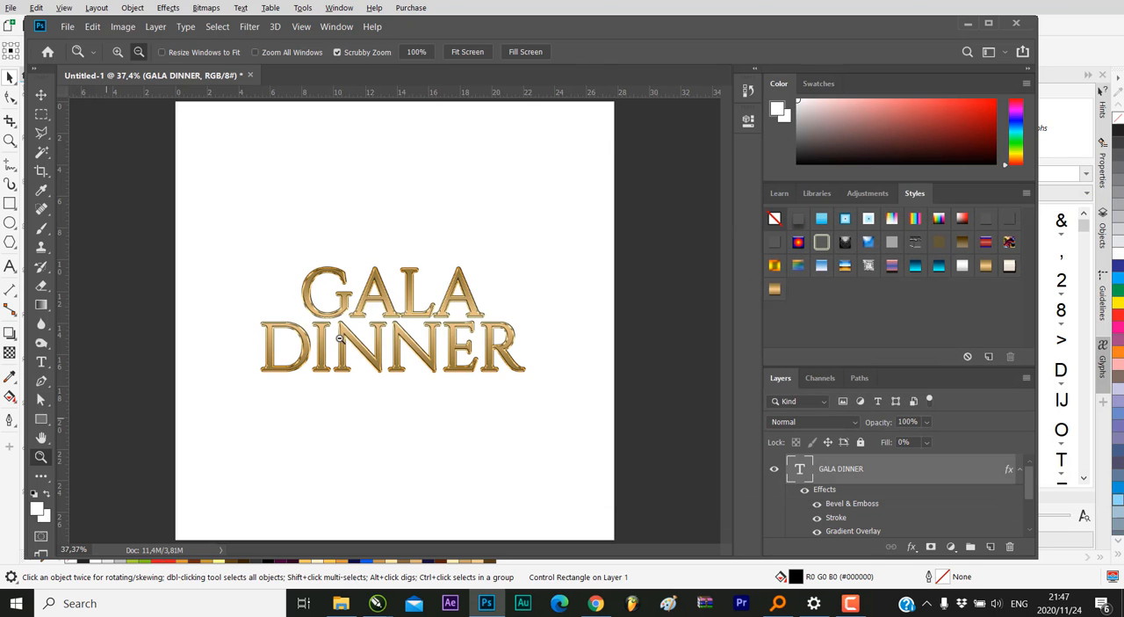
Switch to CorelDRAW and examine the GALA DINNER artwork on the finished ticket design
{"action": "left_click_drag", "start_coordinate": [421, 293], "coordinate": [389, 356]}
{"action": "left_click_drag", "start_coordinate": [540, 354], "coordinate": [507, 351]}
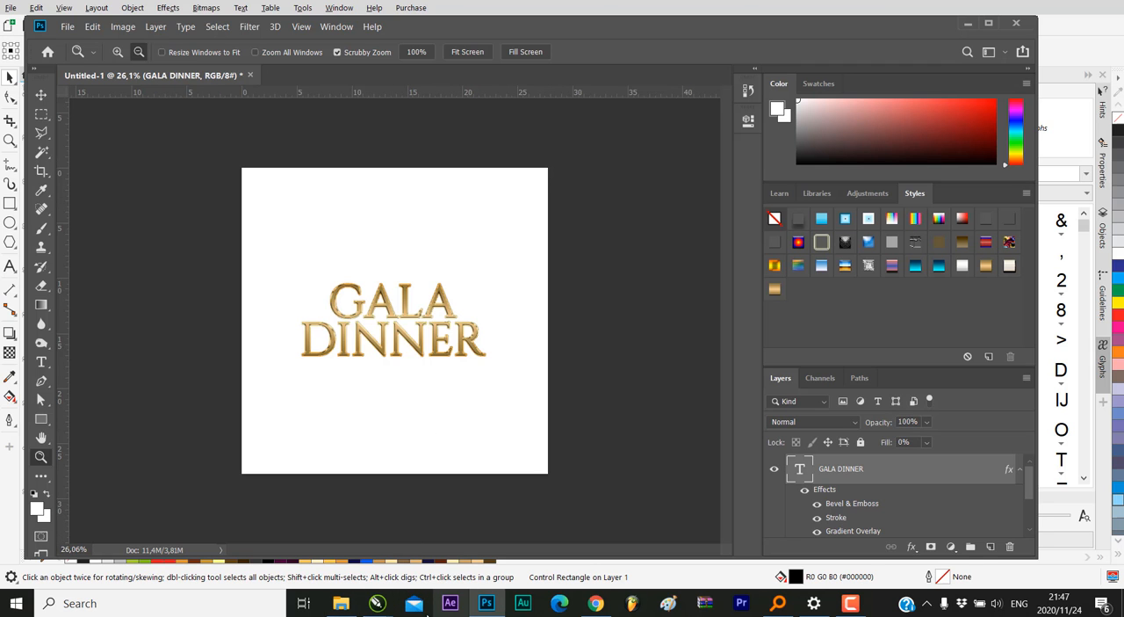
{"action": "mouse_move", "coordinate": [378, 603]}
{"action": "left_click", "coordinate": [319, 566]}
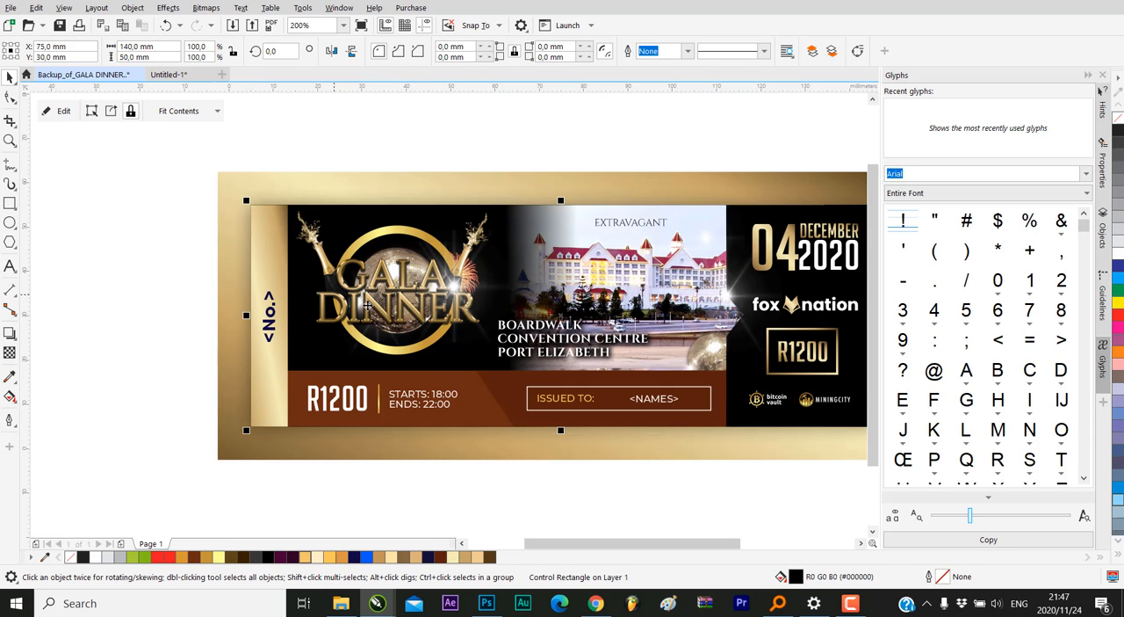
Place discoball.png from the Ticket Design folder at the centre of the Photoshop canvas and move its layer below the GALA DINNER text
{"action": "key", "text": "alt+Tab"}
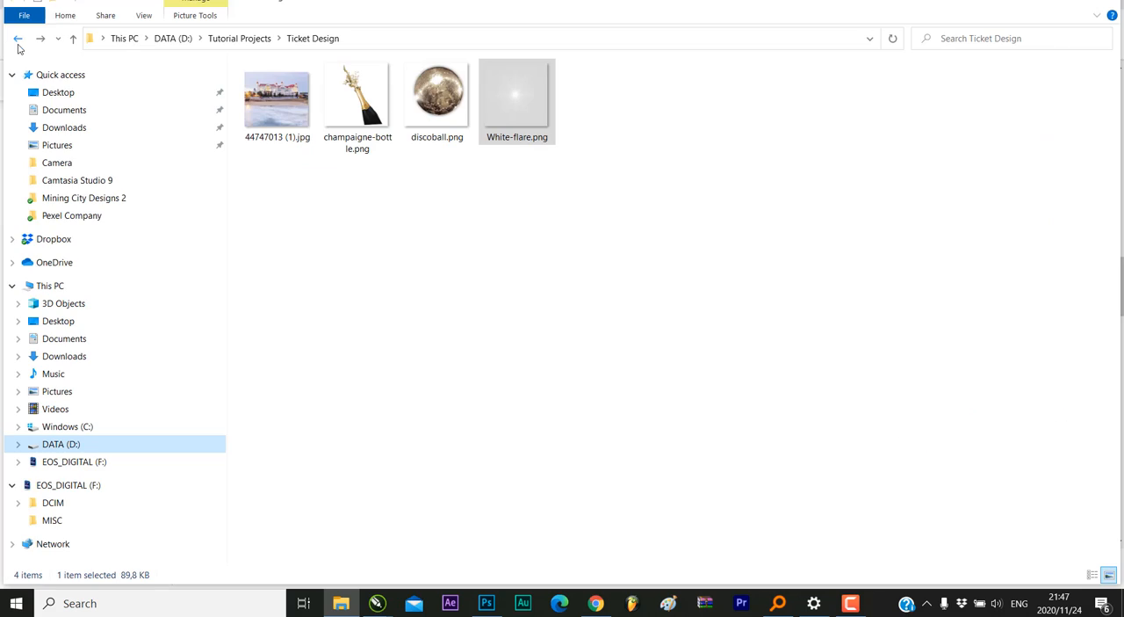
{"action": "left_click", "coordinate": [456, 117]}
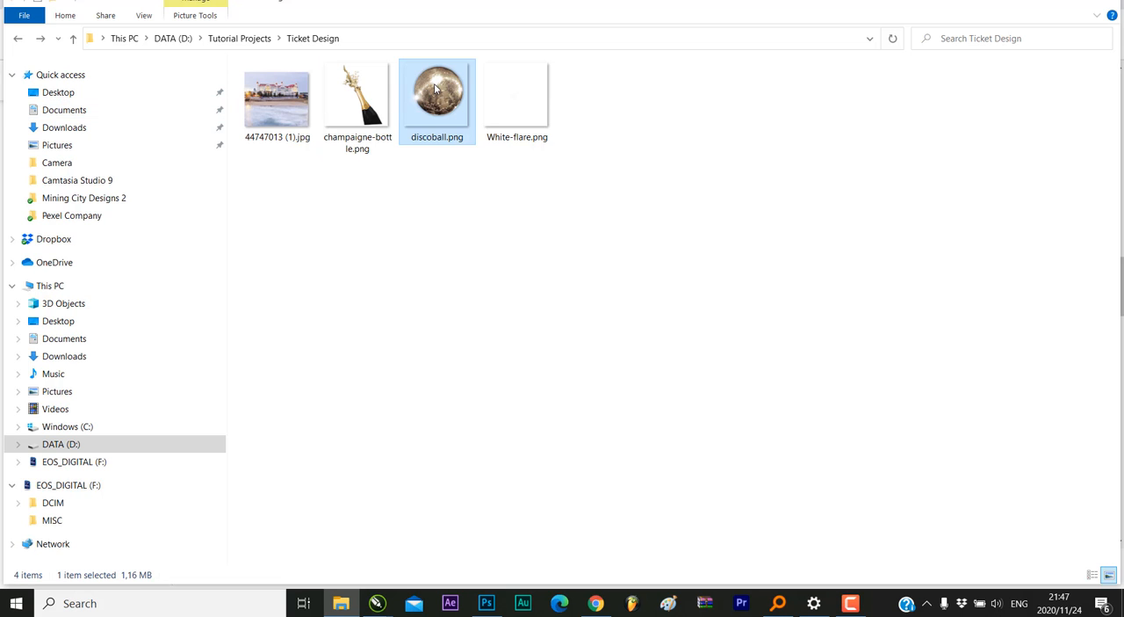
{"action": "left_click_drag", "start_coordinate": [442, 100], "coordinate": [407, 307]}
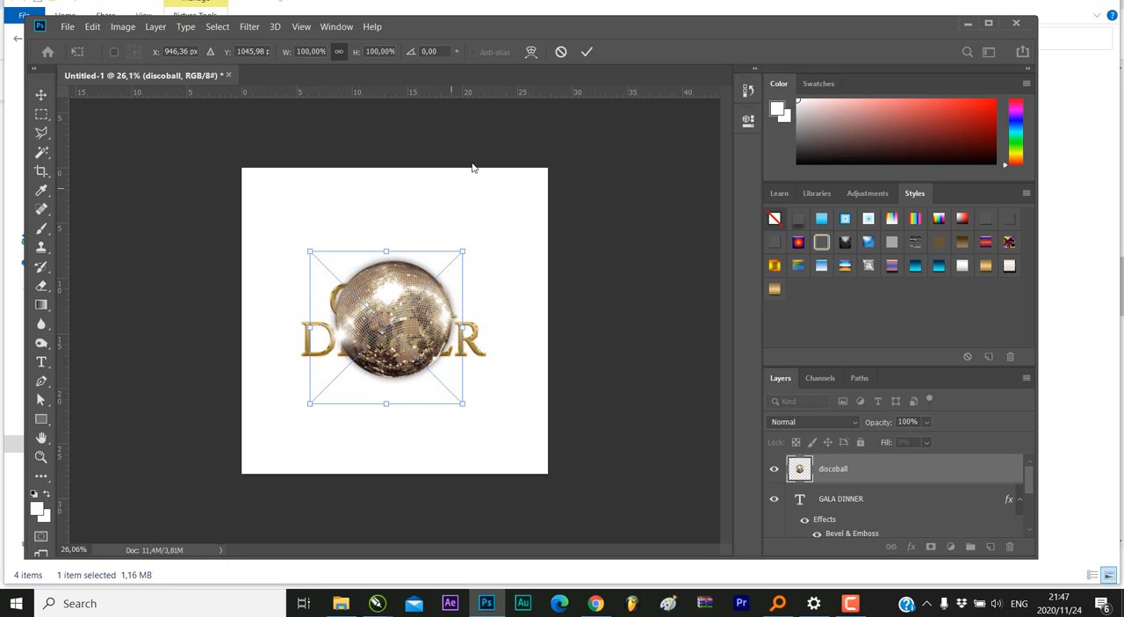
{"action": "left_click", "coordinate": [585, 52]}
{"action": "left_click_drag", "start_coordinate": [859, 472], "coordinate": [869, 520]}
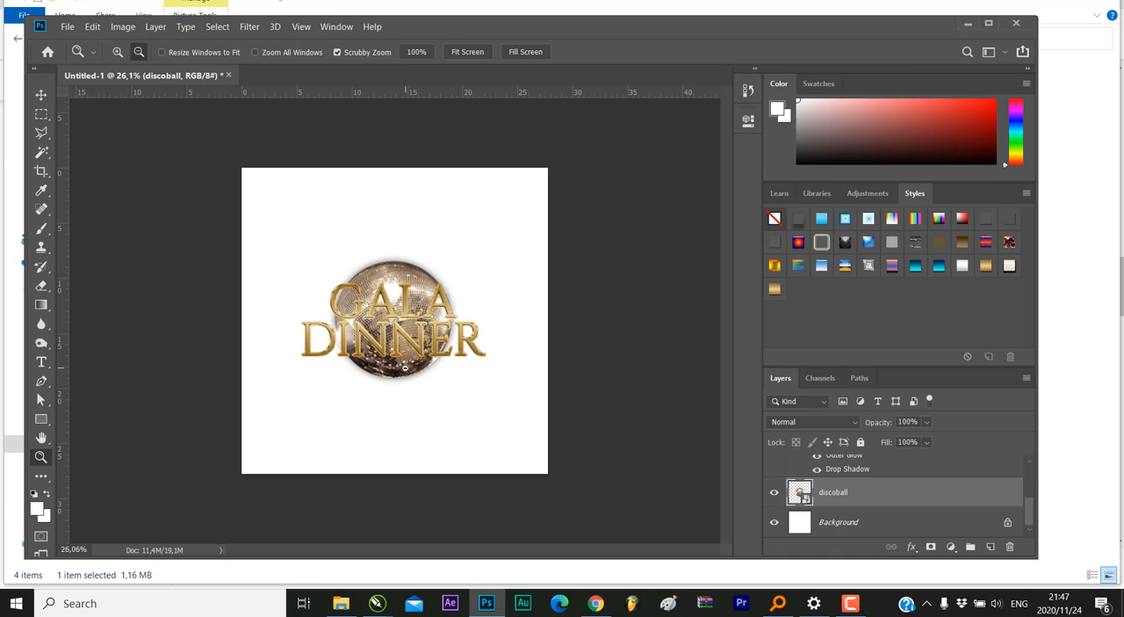
Place champaigne-bottle.png from the Ticket Design folder behind the lettering, scaled to about 84.4%, at the upper left of the disco ball
{"action": "mouse_move", "coordinate": [406, 369]}
{"action": "left_mouse_down"}
{"action": "mouse_move", "coordinate": [457, 366]}
{"action": "mouse_move", "coordinate": [418, 362]}
{"action": "left_mouse_up"}
{"action": "left_click_drag", "start_coordinate": [496, 330], "coordinate": [444, 362]}
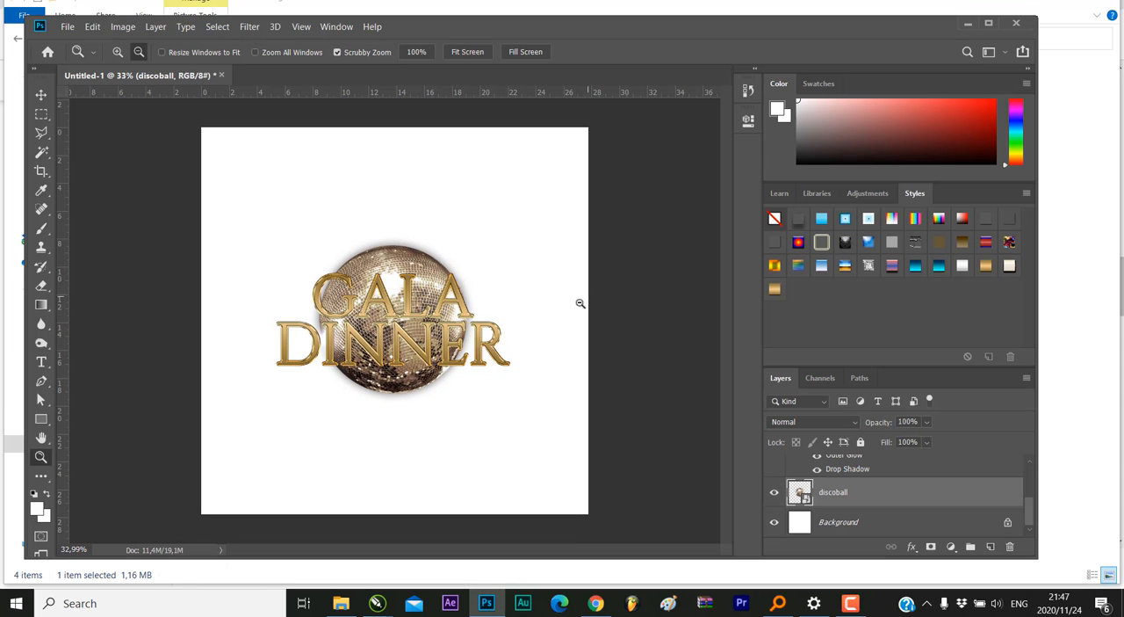
{"action": "left_click", "coordinate": [341, 603]}
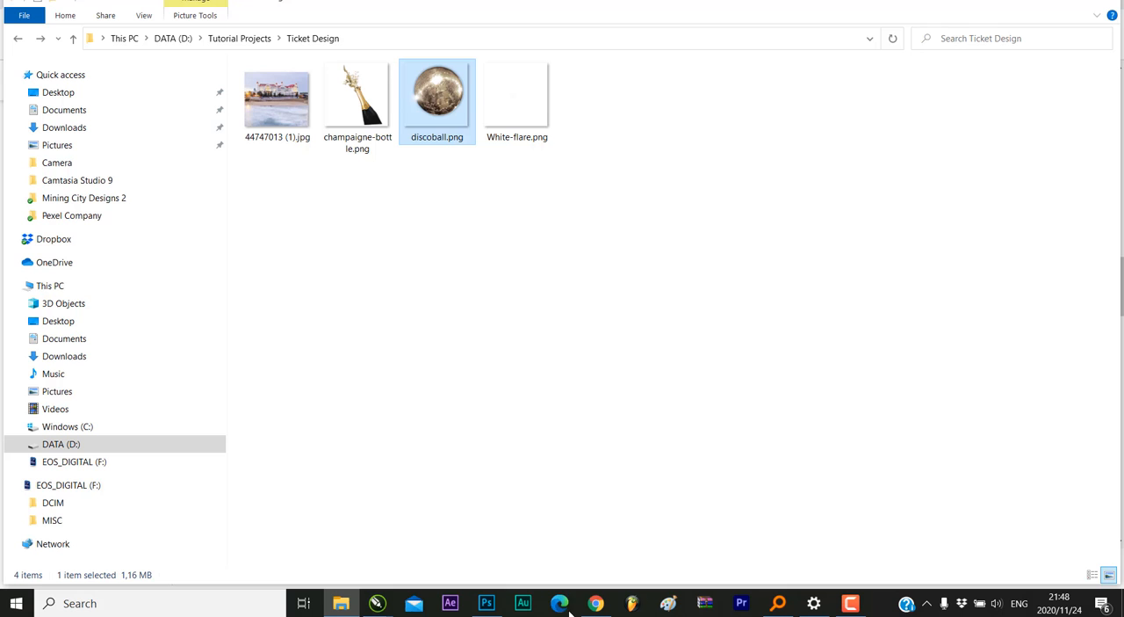
{"action": "left_click", "coordinate": [367, 103]}
{"action": "left_click_drag", "start_coordinate": [366, 103], "coordinate": [289, 256]}
{"action": "left_click_drag", "start_coordinate": [468, 411], "coordinate": [339, 325]}
{"action": "left_click_drag", "start_coordinate": [364, 140], "coordinate": [353, 185]}
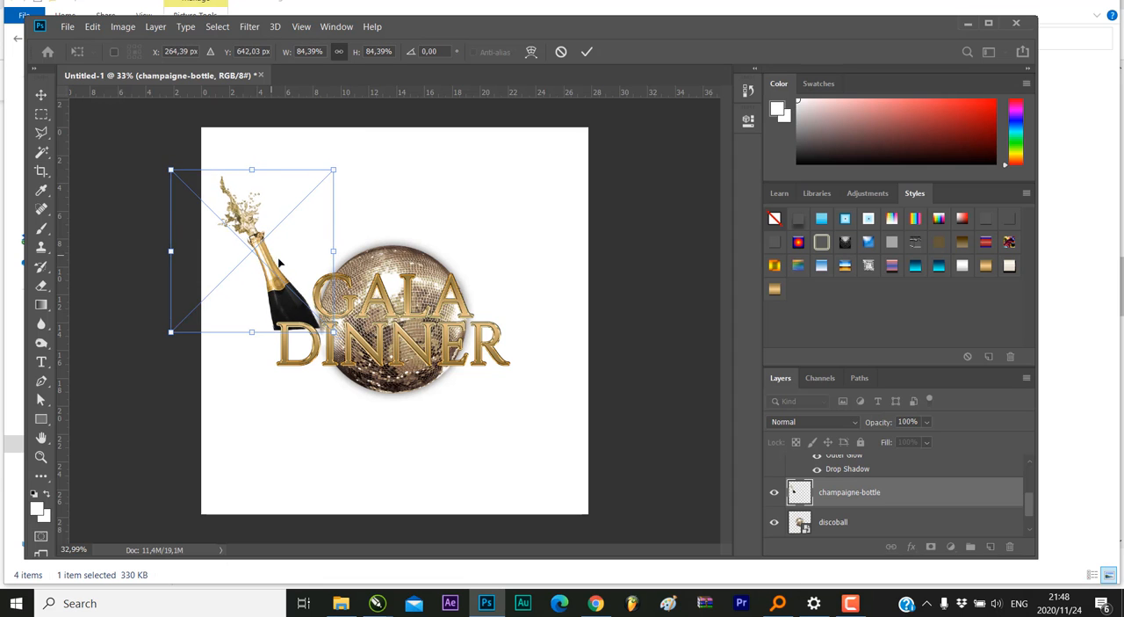
{"action": "left_click_drag", "start_coordinate": [280, 262], "coordinate": [296, 265]}
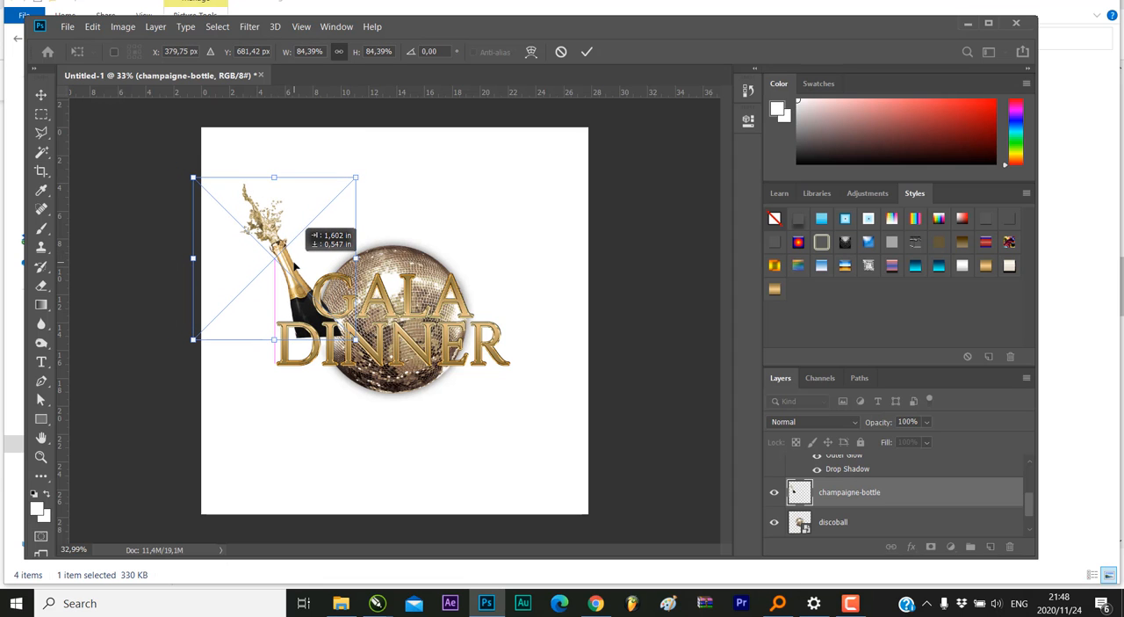
{"action": "left_click", "coordinate": [587, 51]}
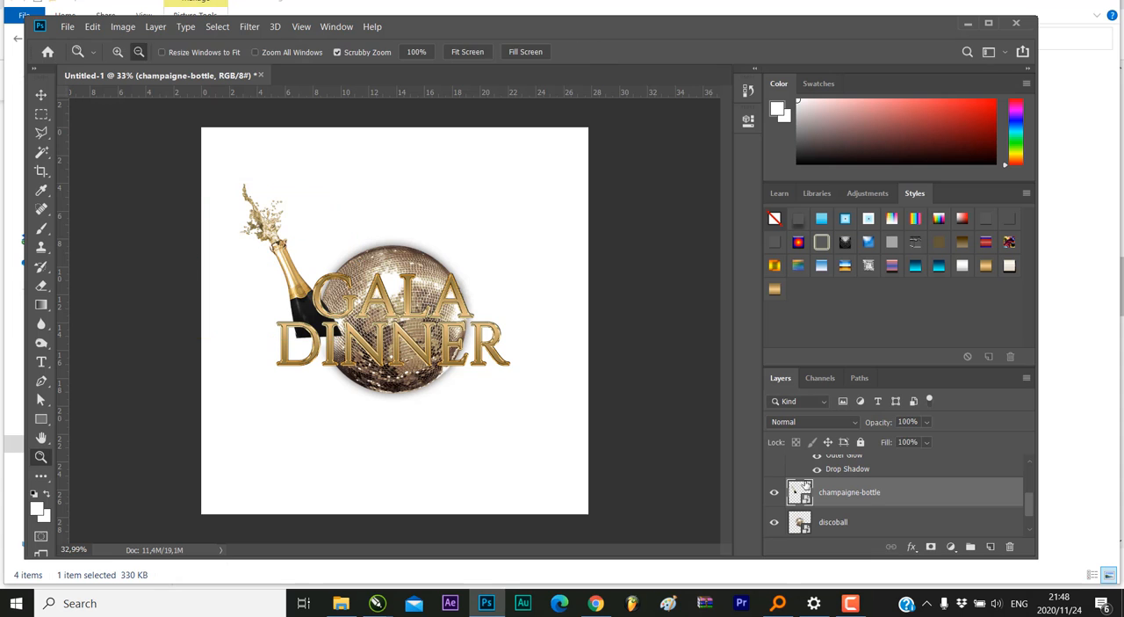
Duplicate the champagne bottle layer under its default name and move the copy horizontally to the right side of the disco ball
{"action": "right_click", "coordinate": [866, 498]}
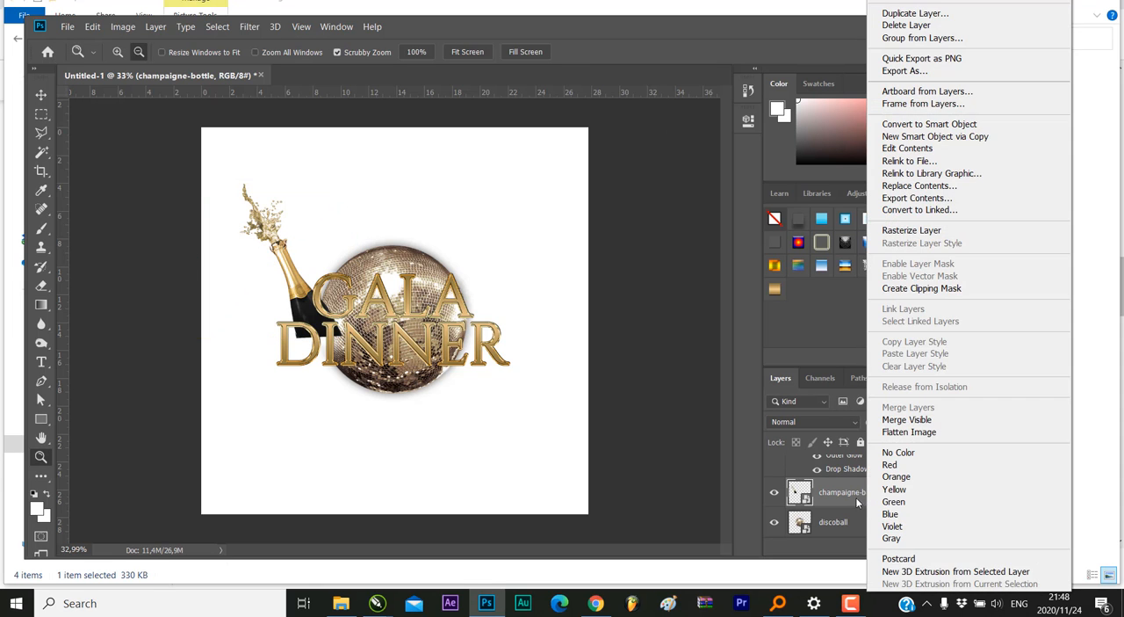
{"action": "right_click", "coordinate": [851, 497]}
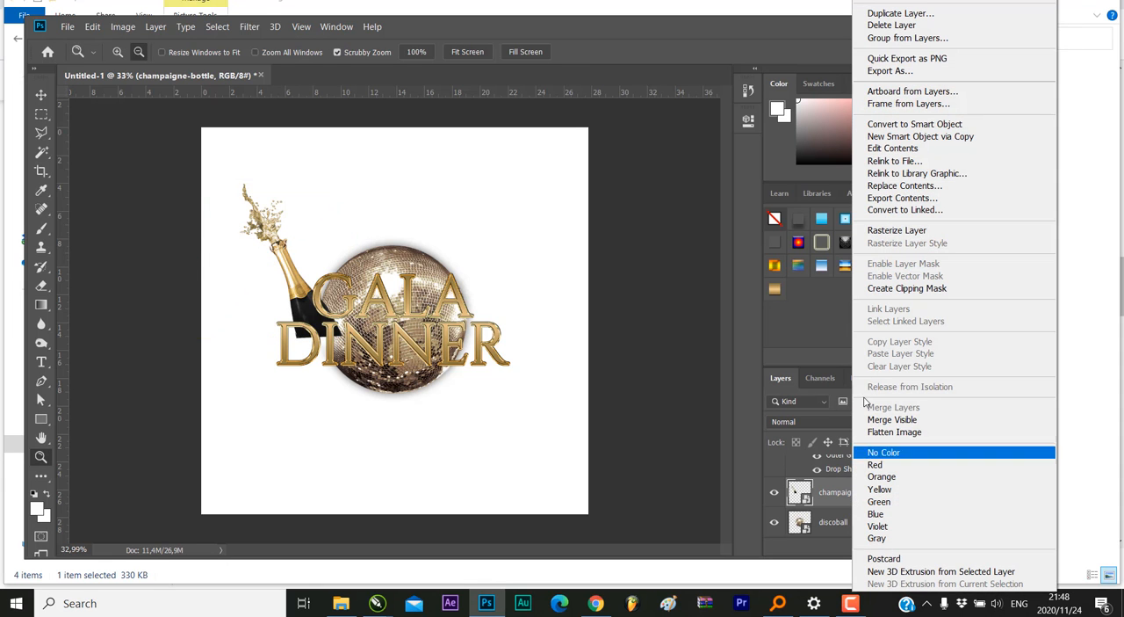
{"action": "left_click", "coordinate": [904, 13]}
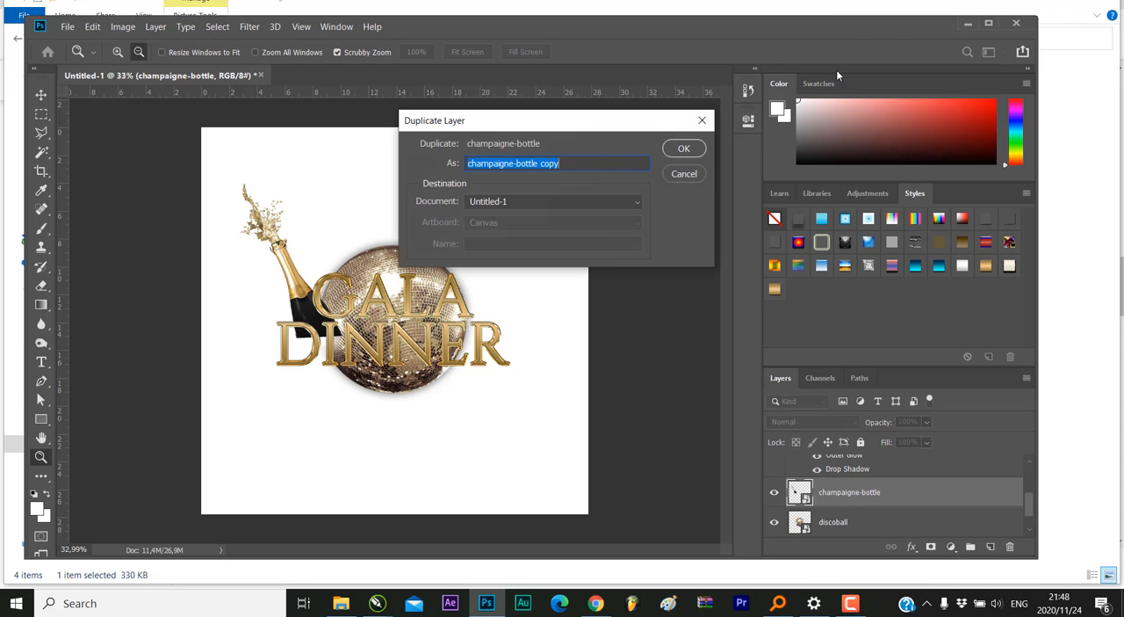
{"action": "left_click", "coordinate": [676, 154]}
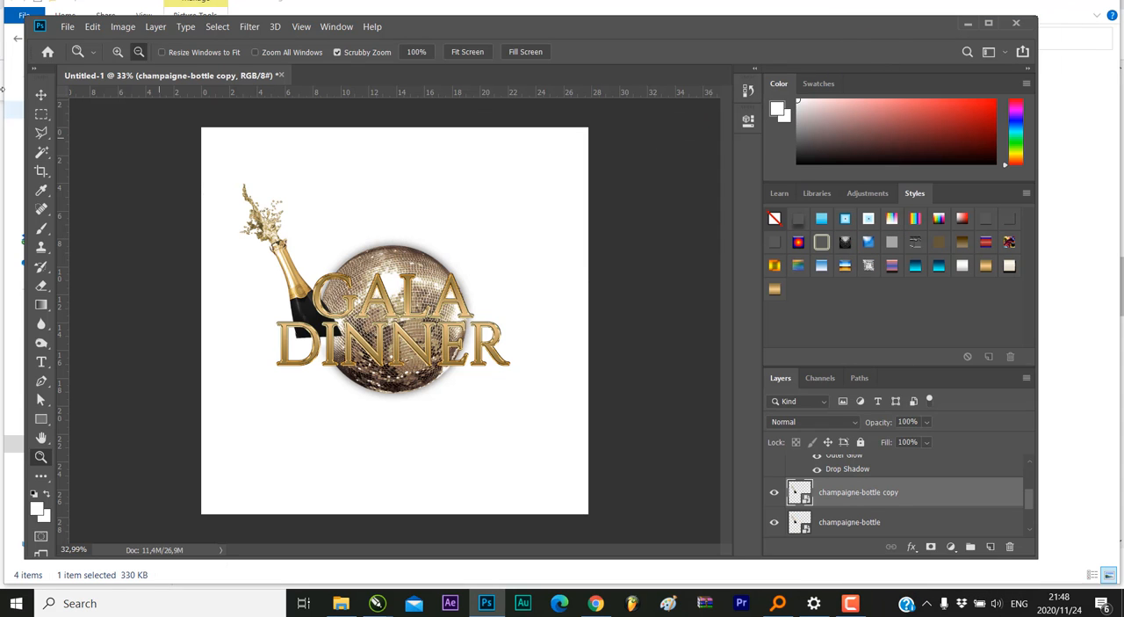
{"action": "left_click", "coordinate": [40, 95]}
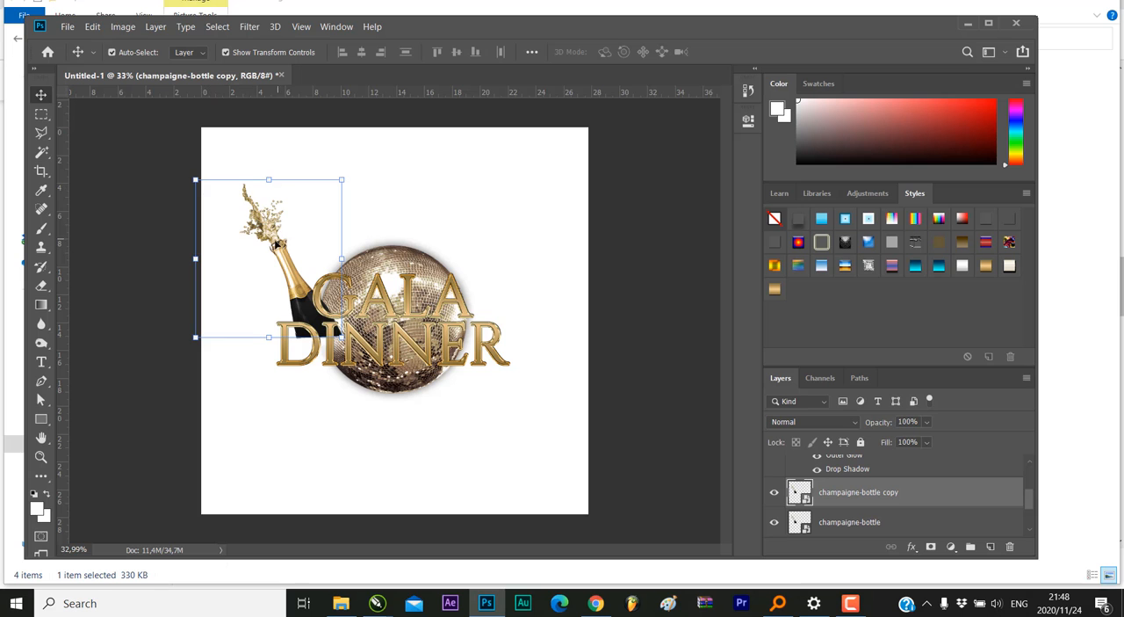
{"action": "left_click_drag", "start_coordinate": [277, 246], "coordinate": [442, 246]}
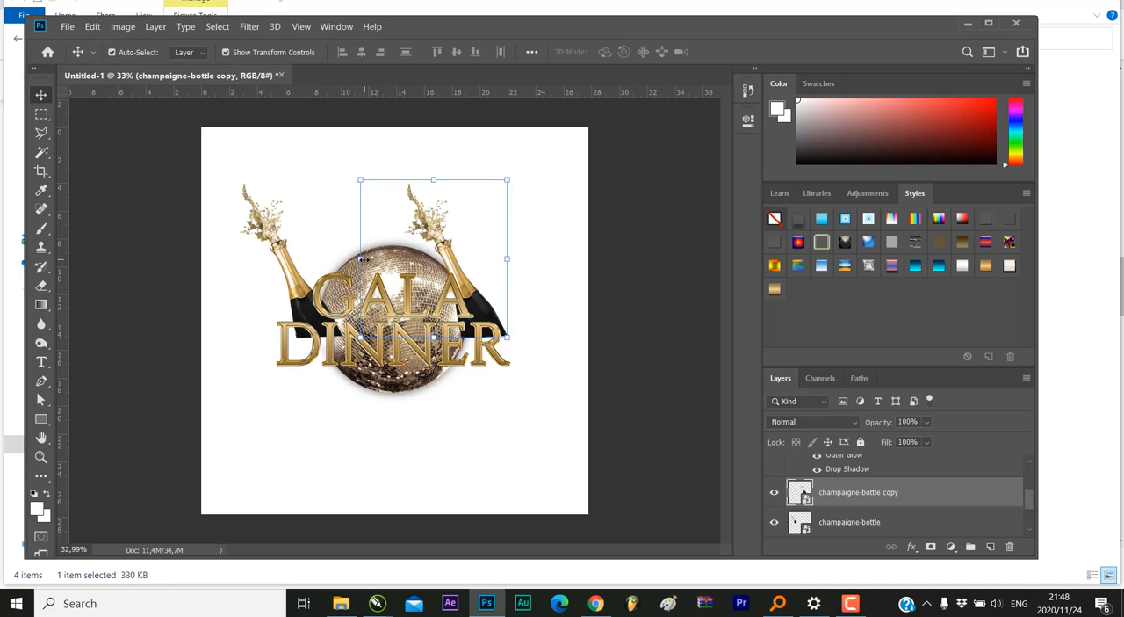
Mirror the copied bottle horizontally to about -83.2% width and position it opposite the original bottle, at the upper right of the disco ball
{"action": "left_click_drag", "start_coordinate": [360, 258], "coordinate": [669, 306]}
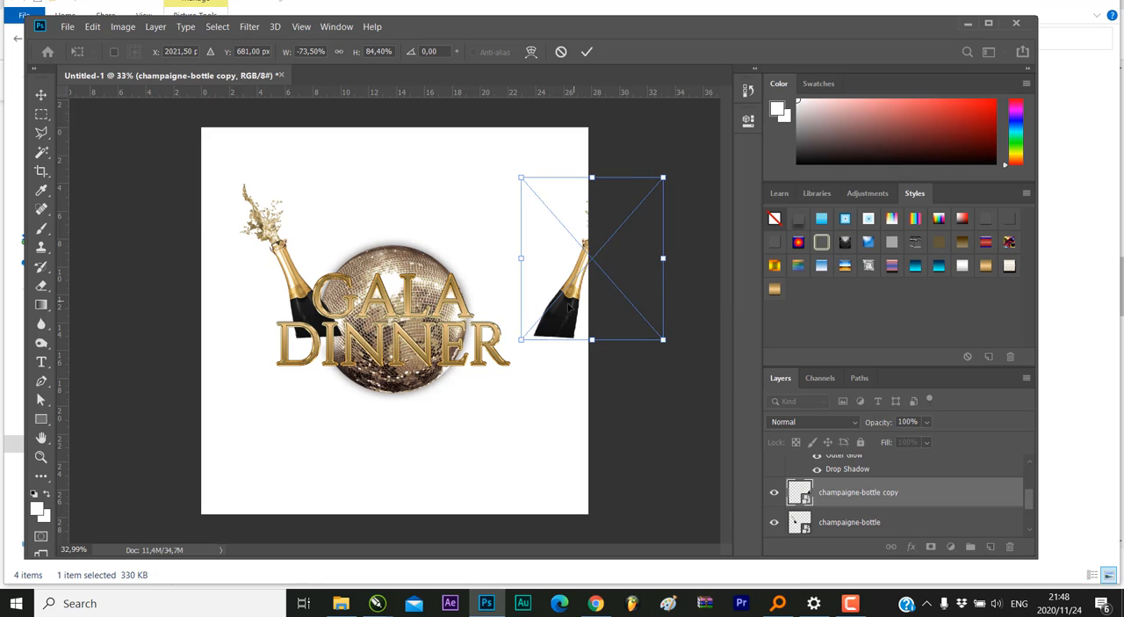
{"action": "left_click_drag", "start_coordinate": [566, 309], "coordinate": [479, 310]}
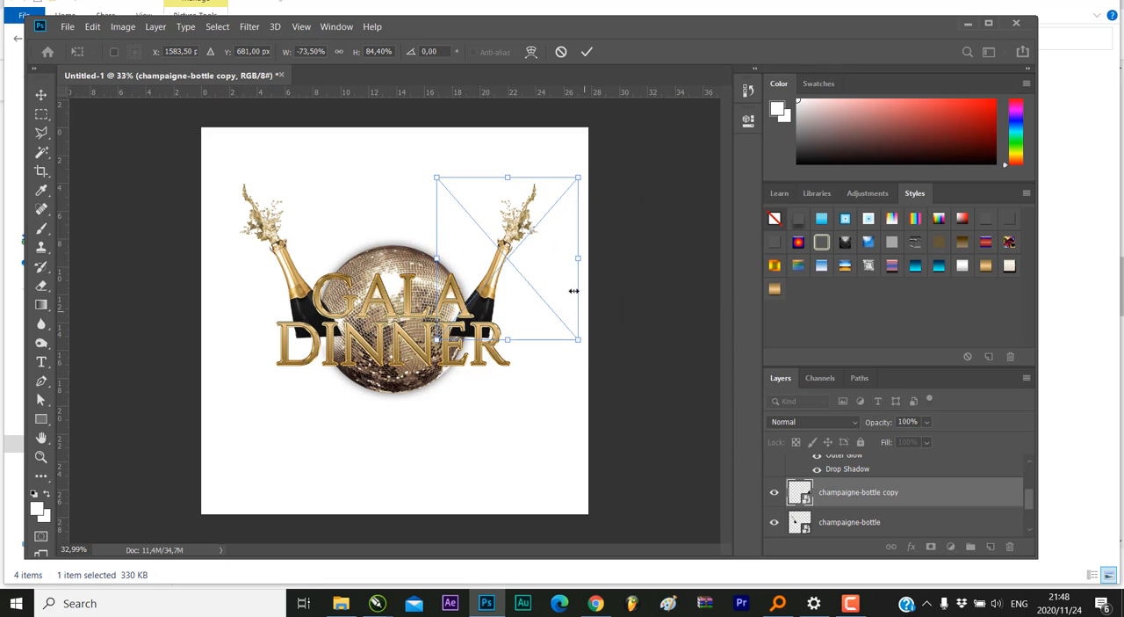
{"action": "left_click_drag", "start_coordinate": [580, 263], "coordinate": [598, 265]}
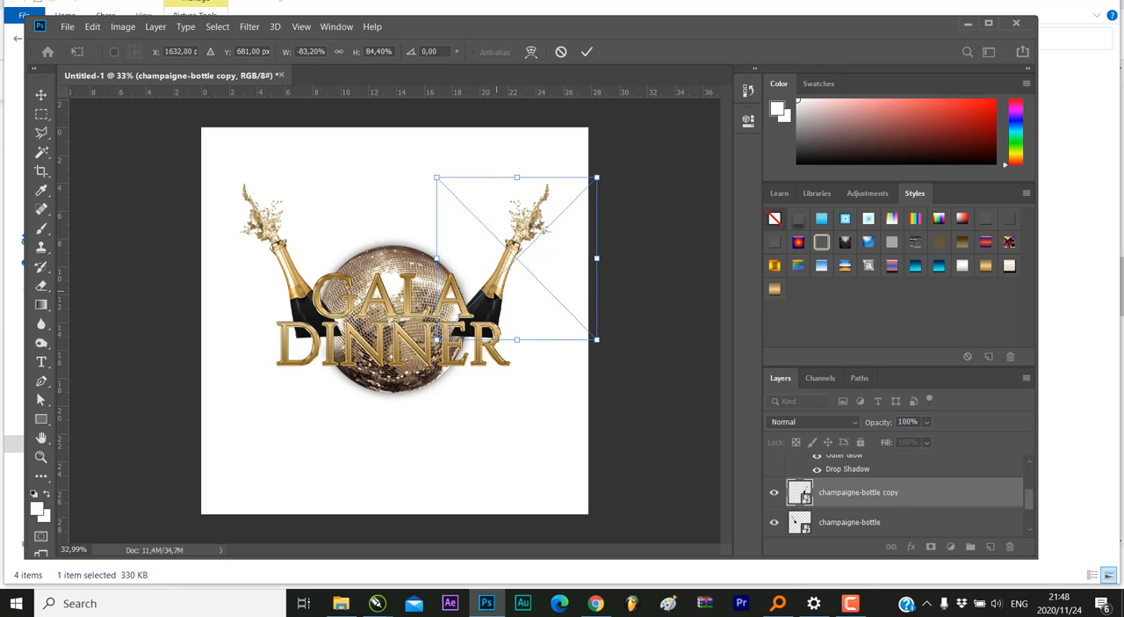
{"action": "left_click_drag", "start_coordinate": [516, 268], "coordinate": [506, 265]}
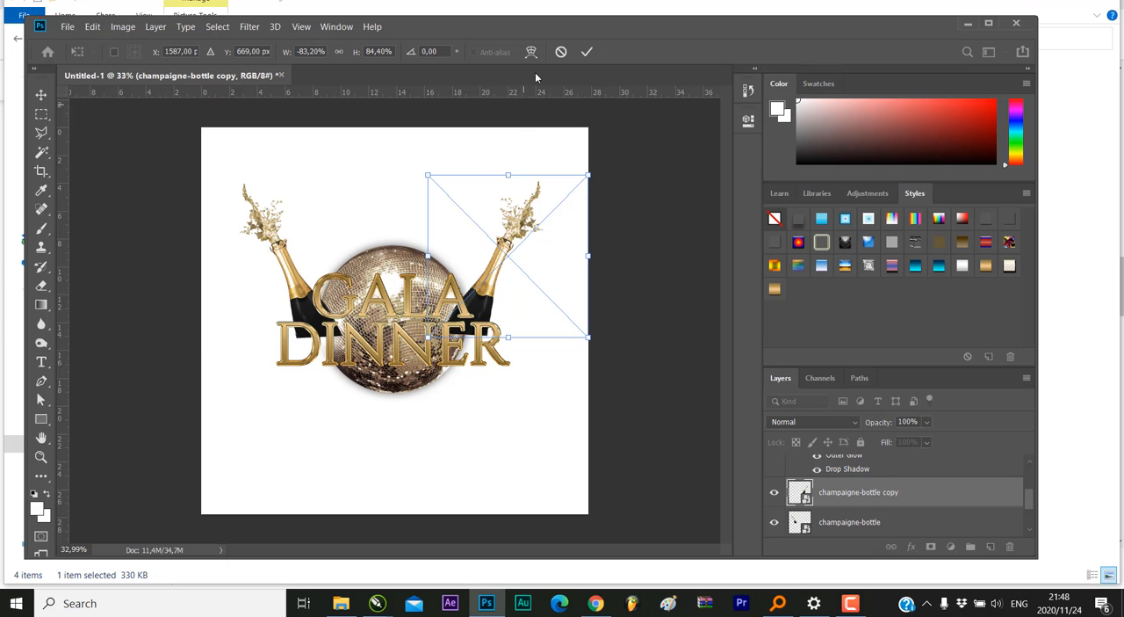
{"action": "left_click", "coordinate": [587, 51]}
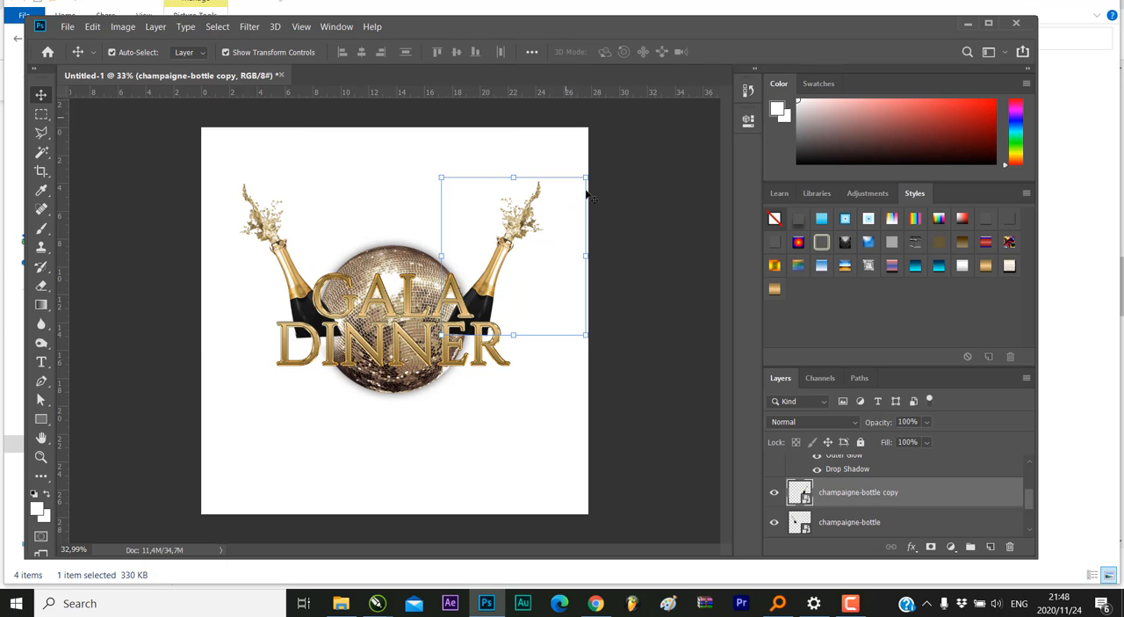
Move the discoball layer above both champagne bottle layers, directly below the GALA DINNER text
{"action": "scroll", "coordinate": [858, 512], "scroll_direction": "down", "scroll_amount": 2}
{"action": "left_click", "coordinate": [849, 495]}
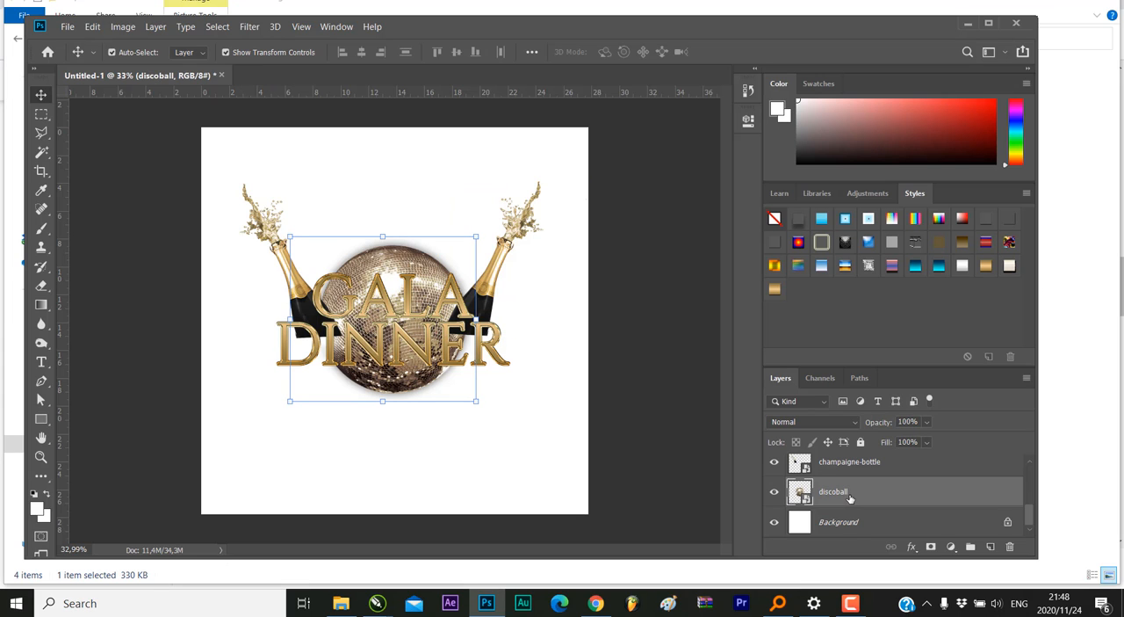
{"action": "mouse_move", "coordinate": [848, 497]}
{"action": "left_mouse_down"}
{"action": "mouse_move", "coordinate": [845, 481]}
{"action": "mouse_move", "coordinate": [858, 484]}
{"action": "mouse_move", "coordinate": [863, 523]}
{"action": "mouse_move", "coordinate": [856, 515]}
{"action": "left_mouse_up"}
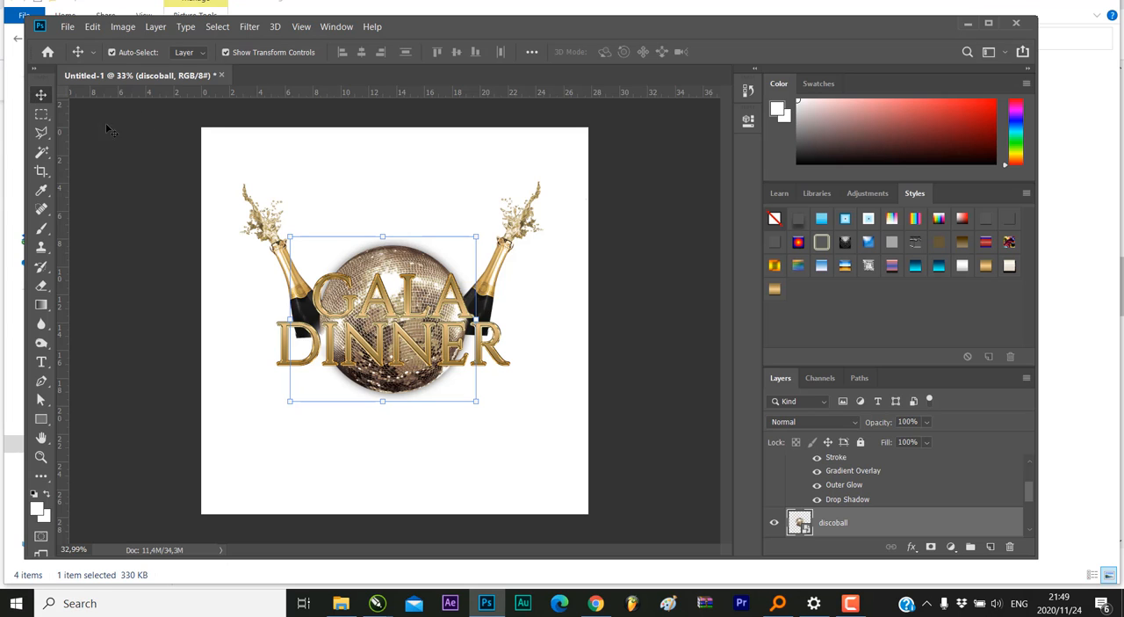
Strengthen the GALA DINNER text's drop shadow with 100% opacity, 11% spread, 54 px size and a slightly larger distance
{"action": "left_click", "coordinate": [491, 374]}
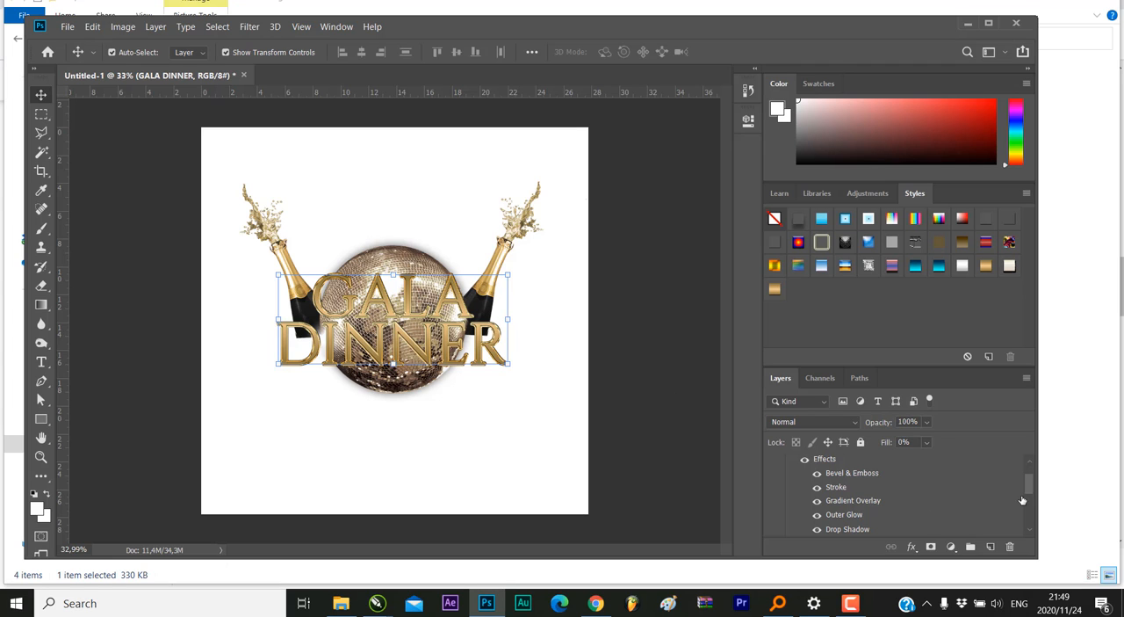
{"action": "left_click_drag", "start_coordinate": [1029, 482], "coordinate": [1028, 477]}
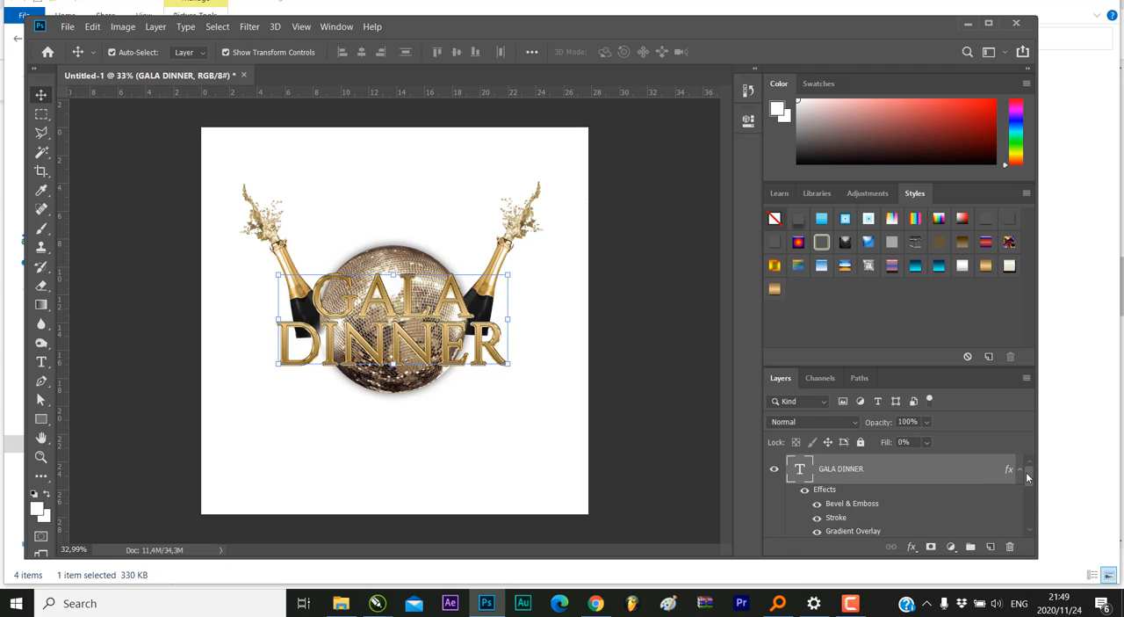
{"action": "double_click", "coordinate": [1009, 470]}
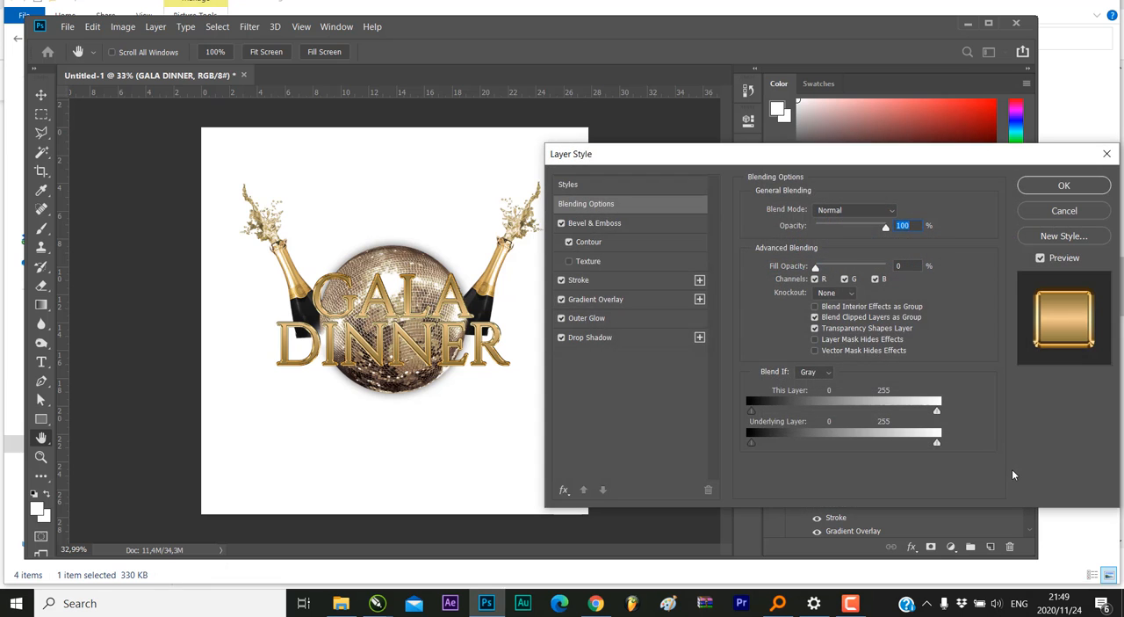
{"action": "left_click", "coordinate": [599, 342]}
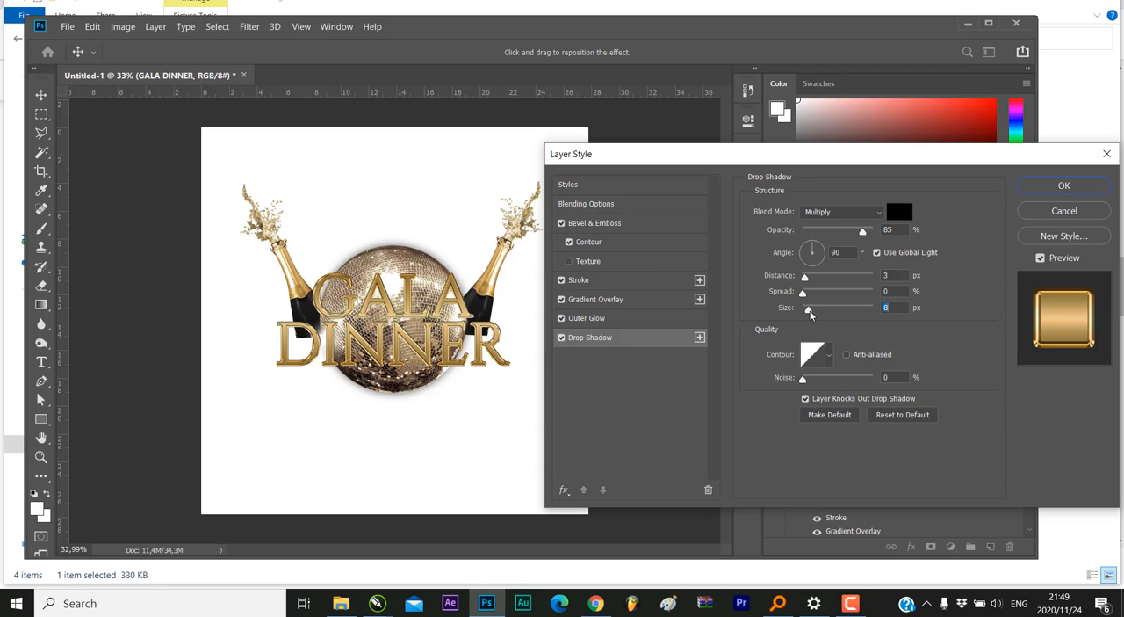
{"action": "left_click_drag", "start_coordinate": [810, 314], "coordinate": [822, 313]}
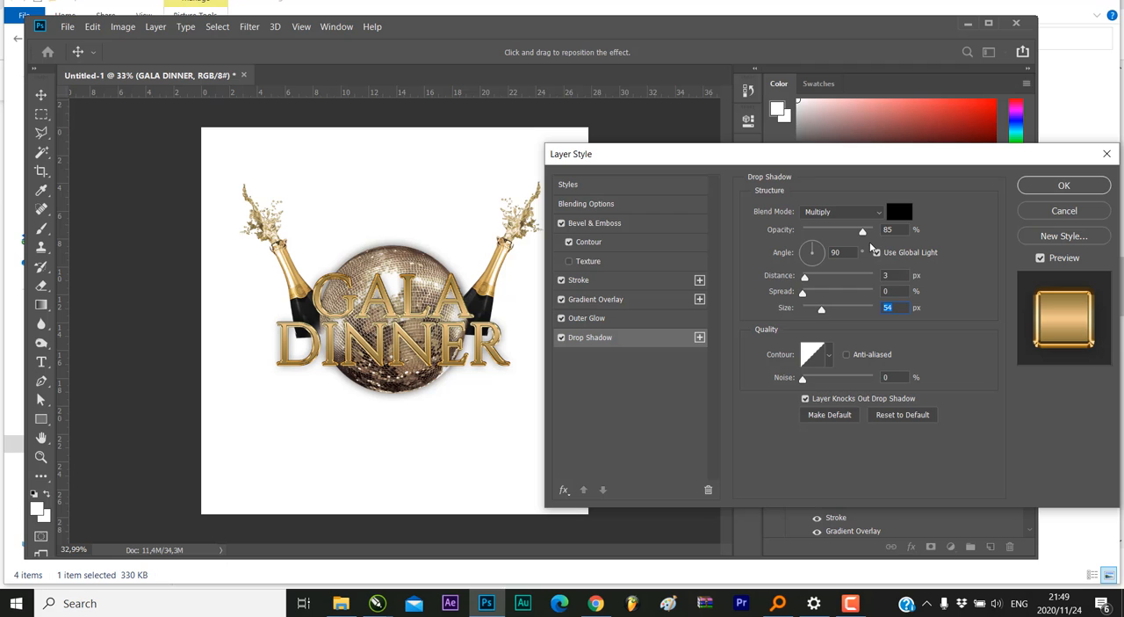
{"action": "left_click_drag", "start_coordinate": [862, 235], "coordinate": [883, 243]}
{"action": "left_click_drag", "start_coordinate": [802, 293], "coordinate": [812, 298]}
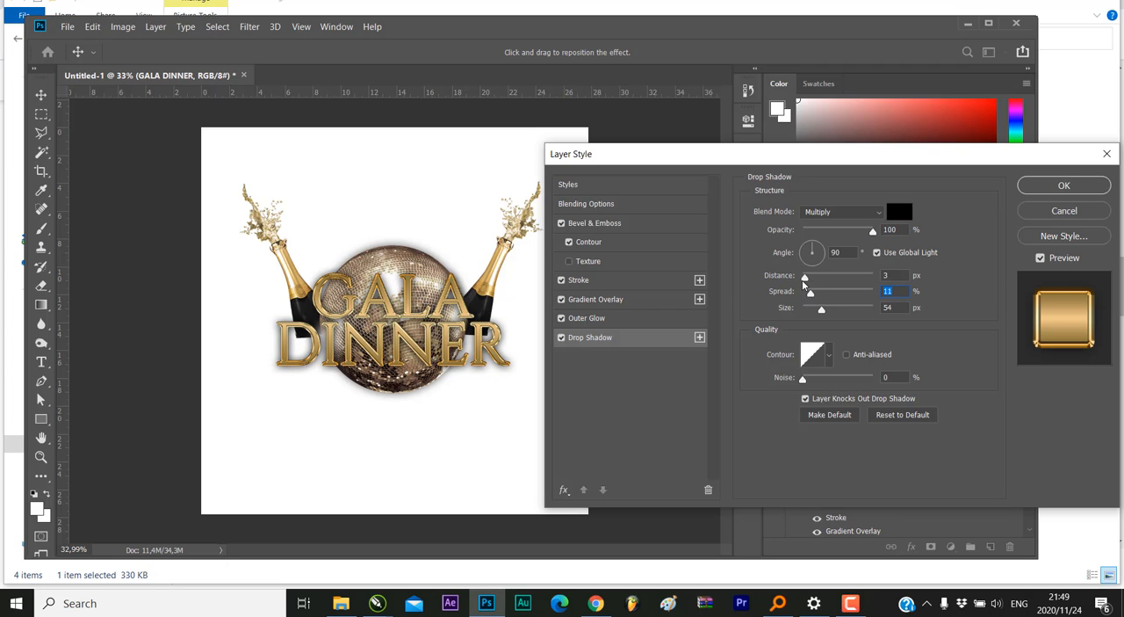
{"action": "left_click_drag", "start_coordinate": [806, 278], "coordinate": [808, 279]}
{"action": "left_click", "coordinate": [1057, 194]}
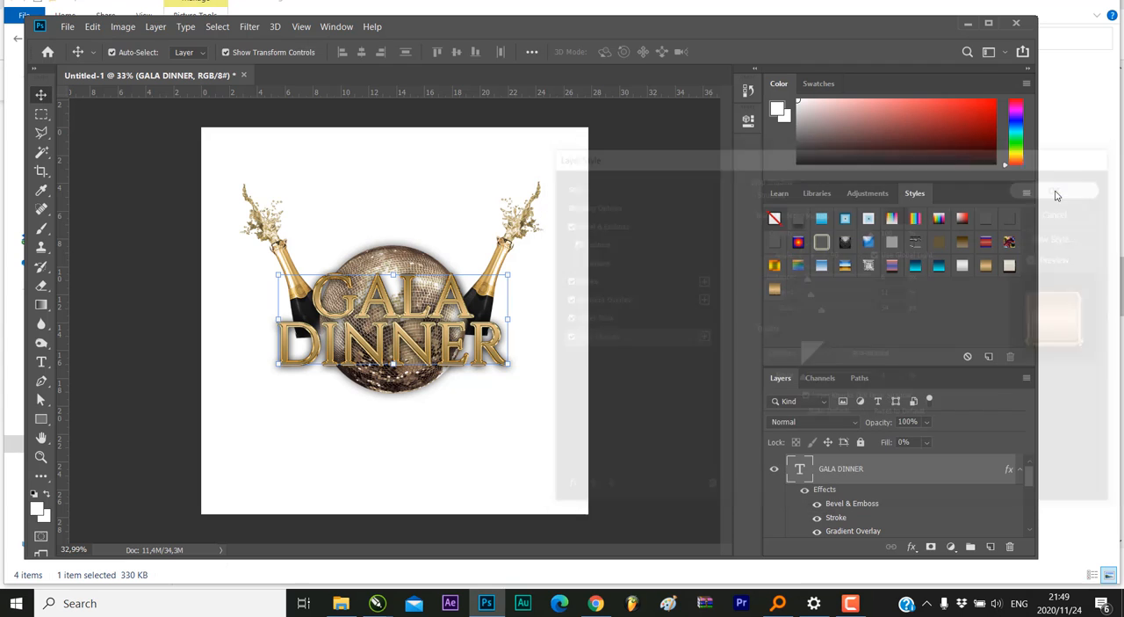
Rasterize the champaigne-bottle copy and champaigne-bottle layers
{"action": "left_click", "coordinate": [41, 456]}
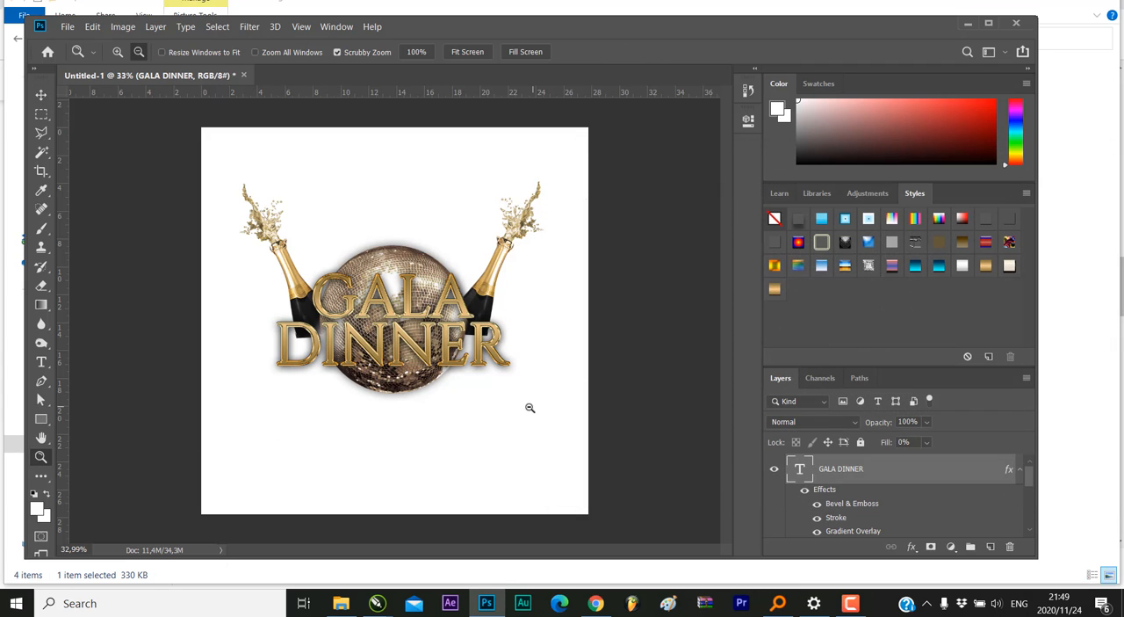
{"action": "left_click_drag", "start_coordinate": [530, 408], "coordinate": [398, 341]}
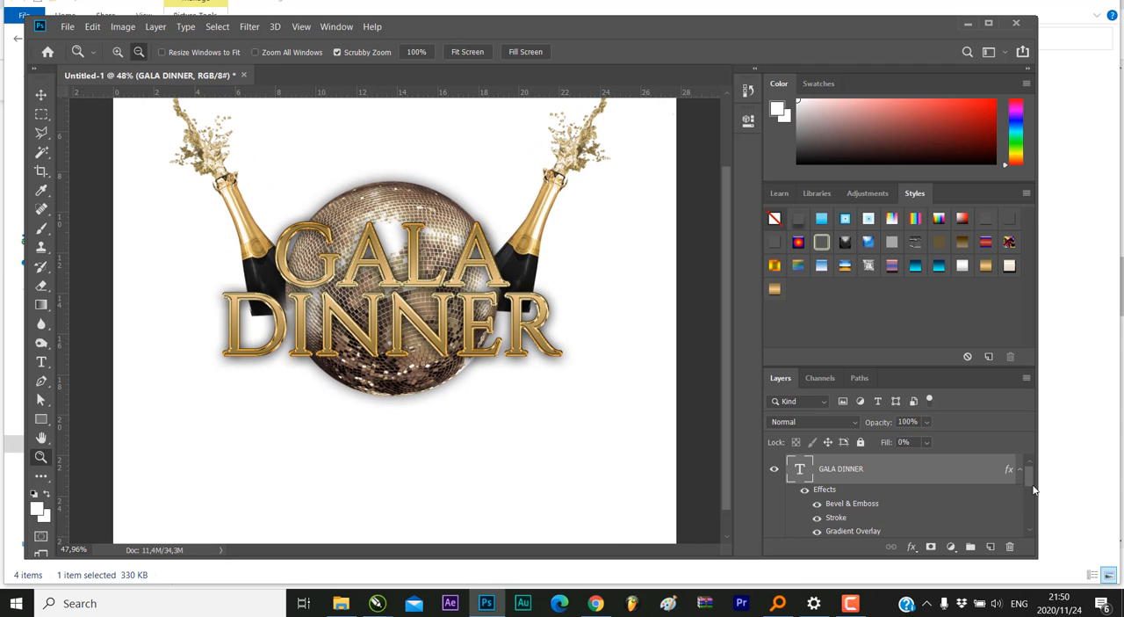
{"action": "left_click_drag", "start_coordinate": [1030, 478], "coordinate": [1028, 508]}
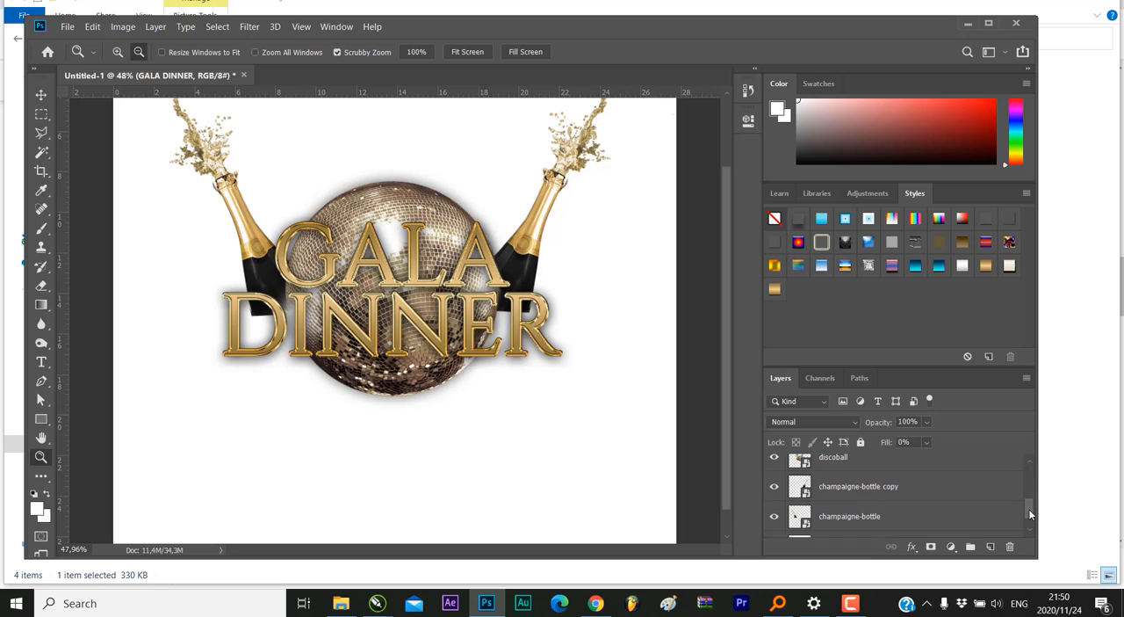
{"action": "left_click", "coordinate": [919, 489]}
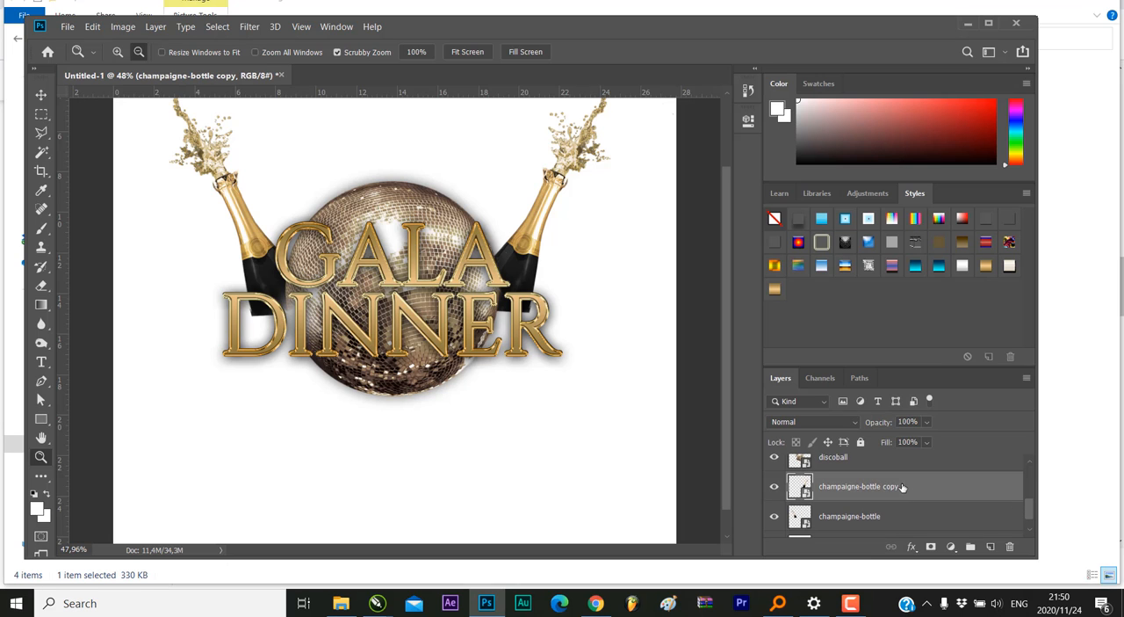
{"action": "right_click", "coordinate": [850, 489]}
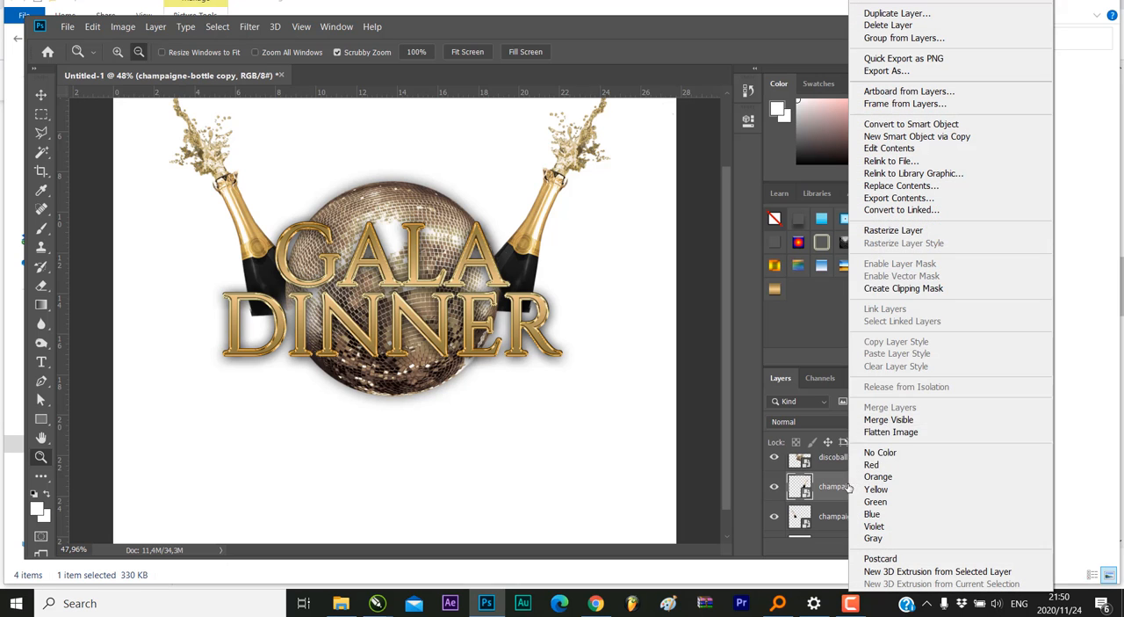
{"action": "left_click", "coordinate": [925, 232]}
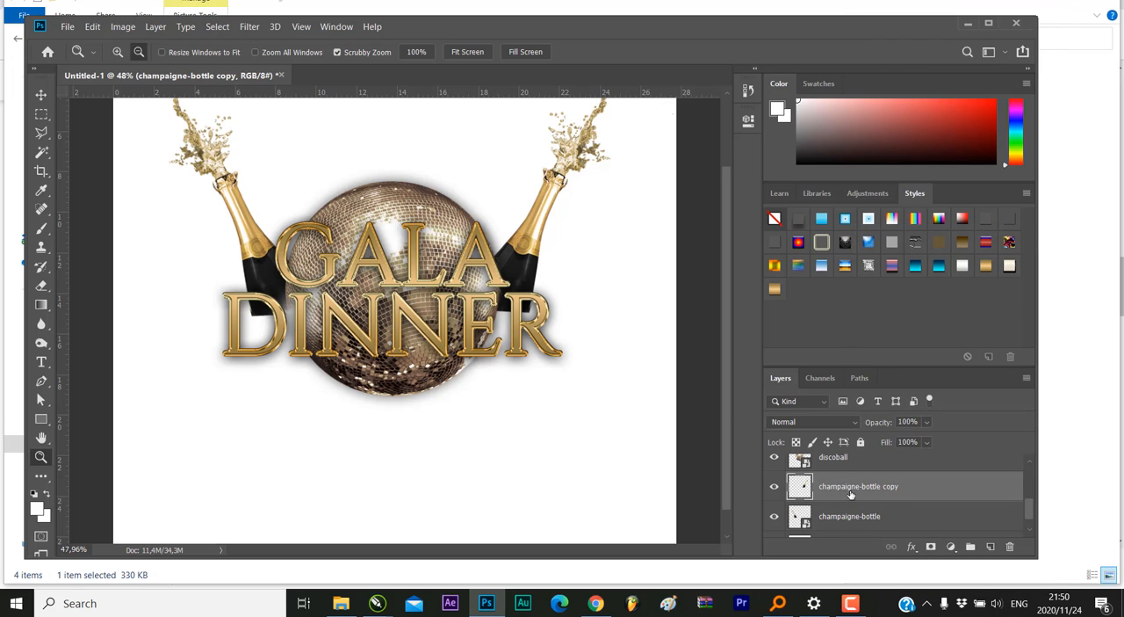
{"action": "left_click", "coordinate": [851, 518]}
{"action": "right_click", "coordinate": [852, 518]}
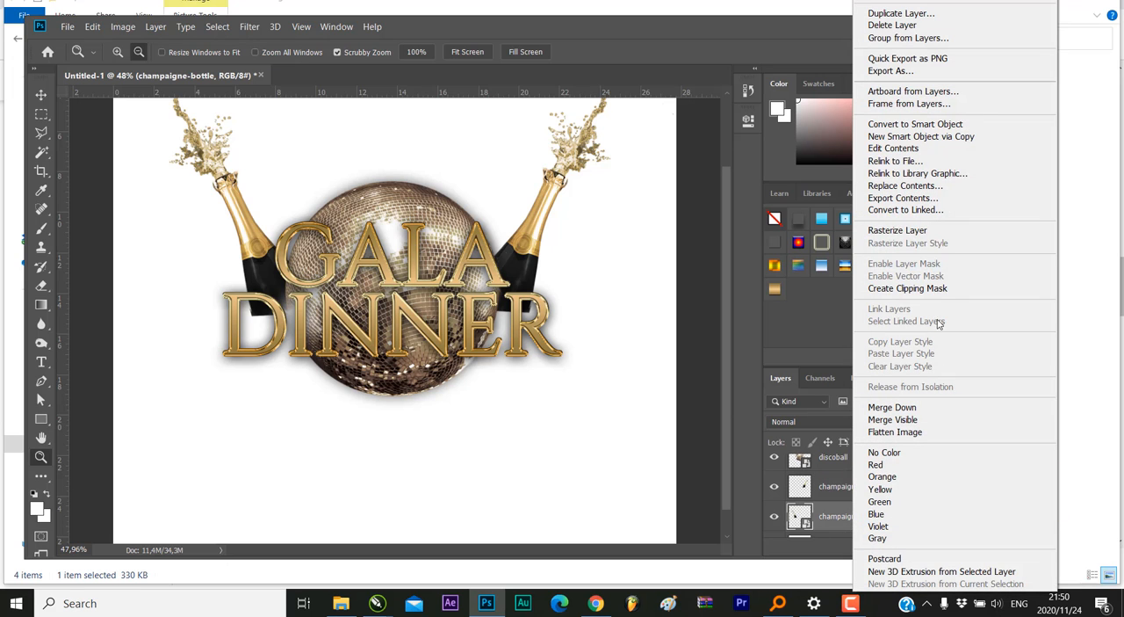
{"action": "left_click", "coordinate": [930, 231]}
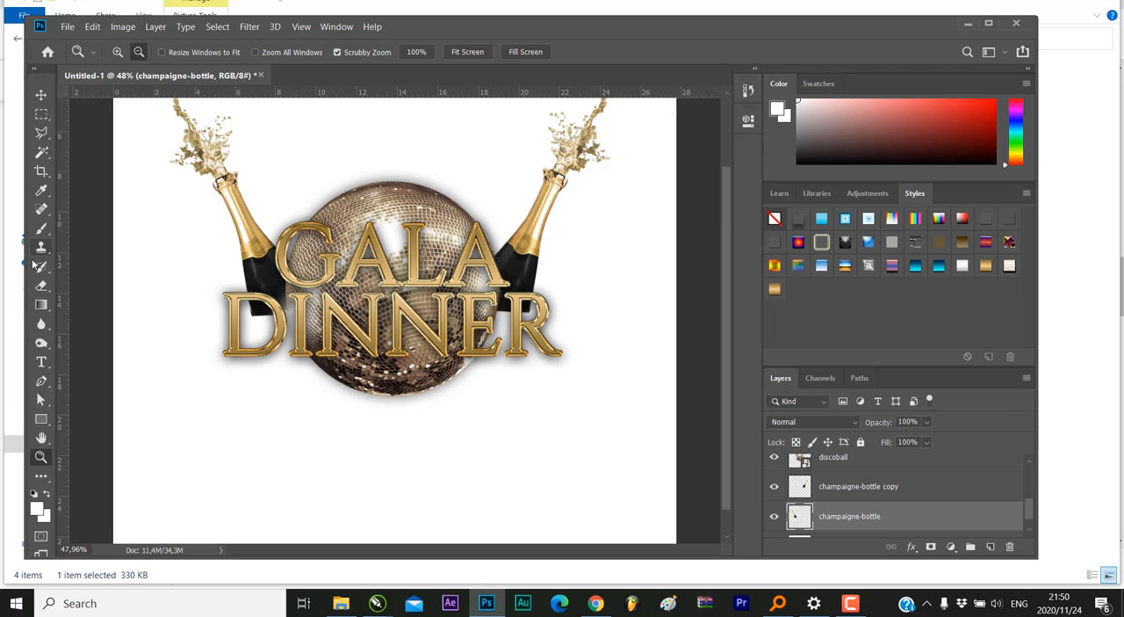
Erase the protruding bases of both champagne bottles on their own layers, using a soft 146 px Eraser at 0% hardness
{"action": "left_click", "coordinate": [42, 286]}
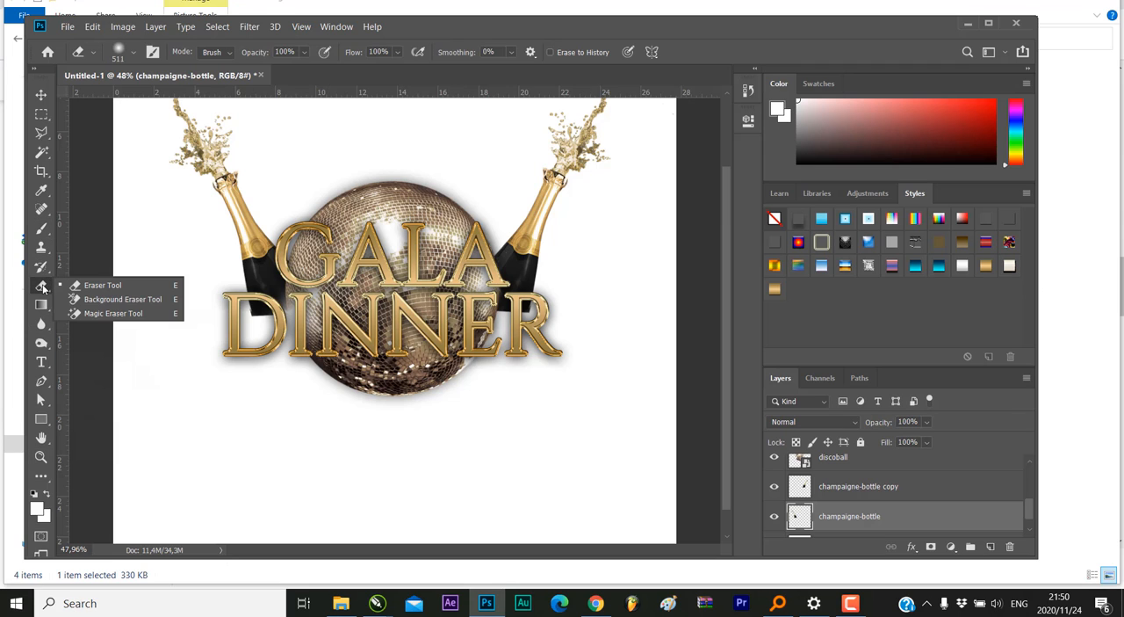
{"action": "left_click", "coordinate": [103, 286]}
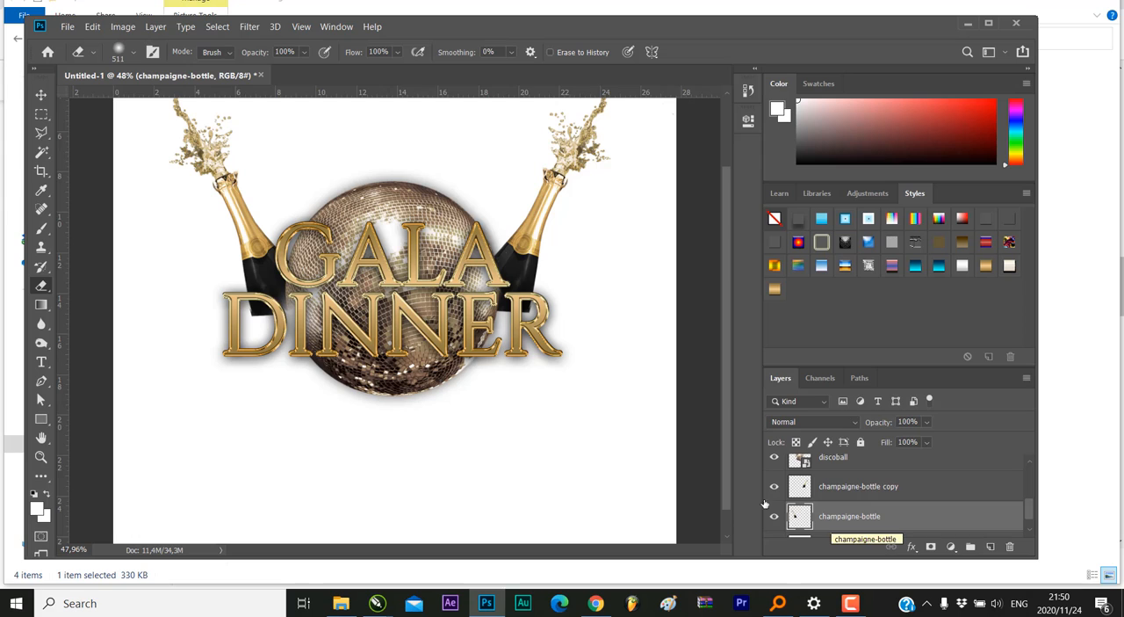
{"action": "left_click", "coordinate": [133, 55]}
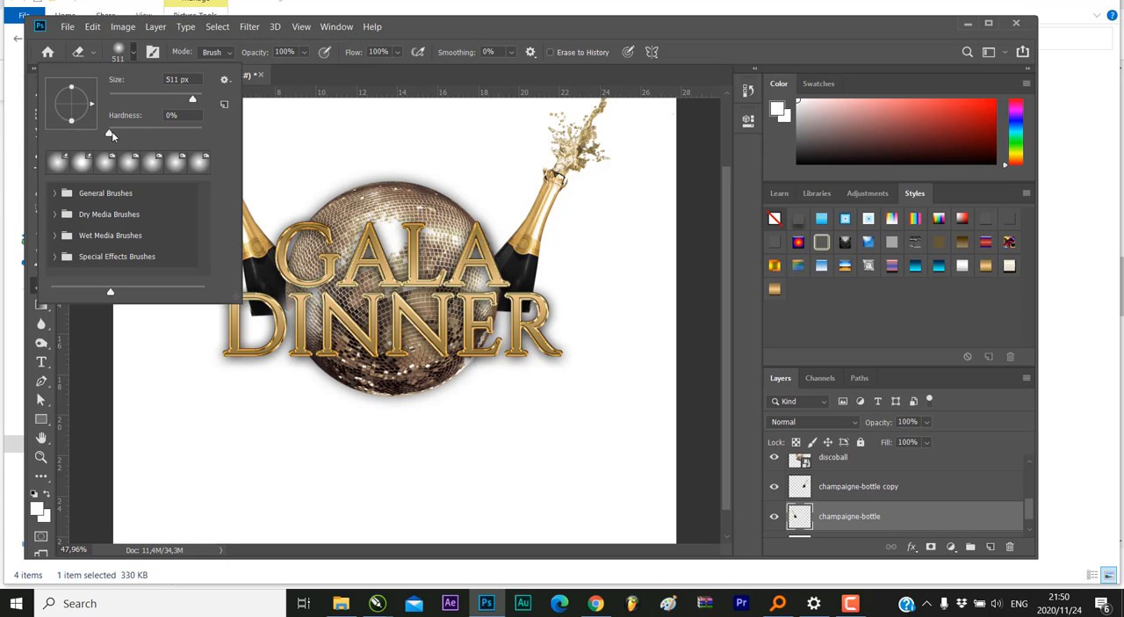
{"action": "left_click_drag", "start_coordinate": [112, 131], "coordinate": [90, 135]}
{"action": "left_click_drag", "start_coordinate": [164, 99], "coordinate": [142, 101]}
{"action": "left_click_drag", "start_coordinate": [145, 95], "coordinate": [166, 98]}
{"action": "left_click", "coordinate": [247, 322]}
{"action": "mouse_move", "coordinate": [248, 322]}
{"action": "left_mouse_down"}
{"action": "mouse_move", "coordinate": [291, 331]}
{"action": "mouse_move", "coordinate": [237, 324]}
{"action": "left_mouse_up"}
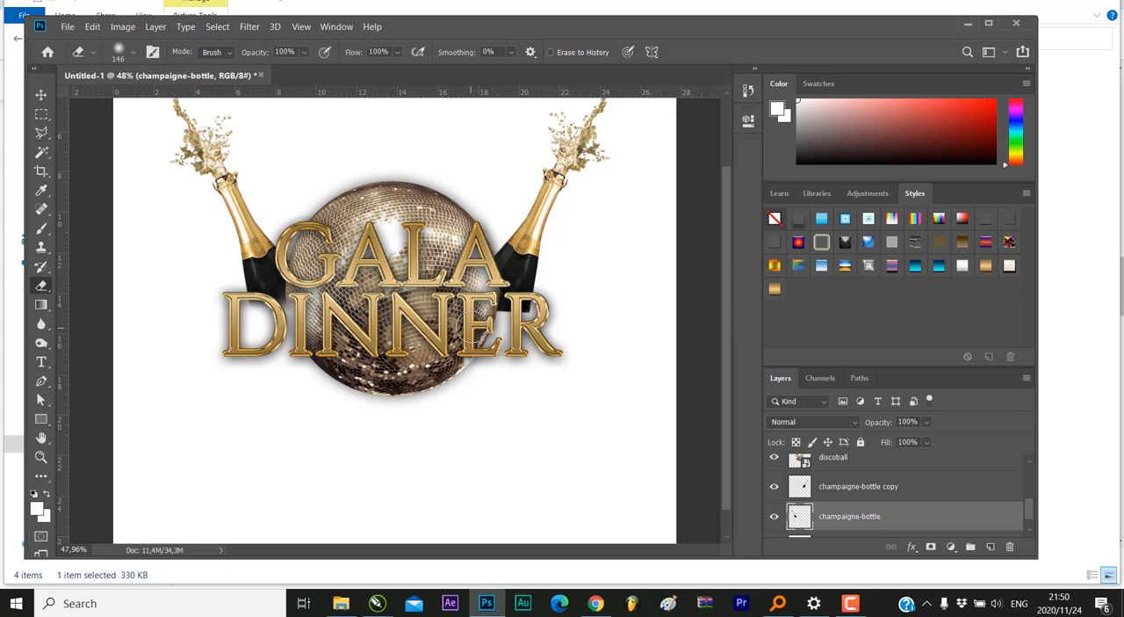
{"action": "left_click", "coordinate": [831, 496]}
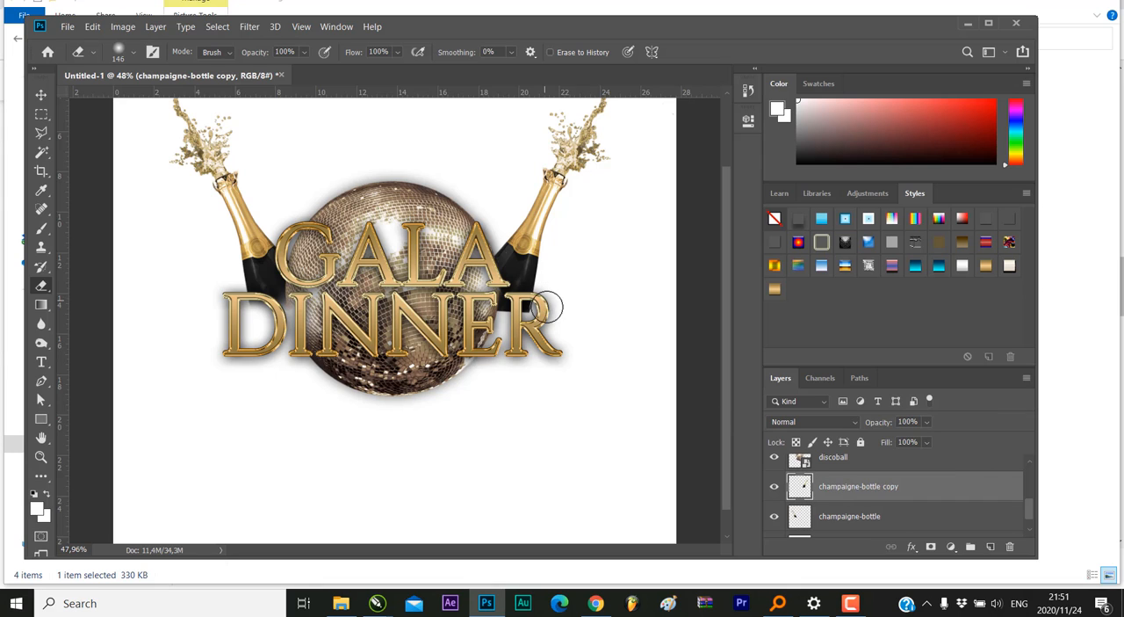
{"action": "left_click_drag", "start_coordinate": [559, 310], "coordinate": [515, 299]}
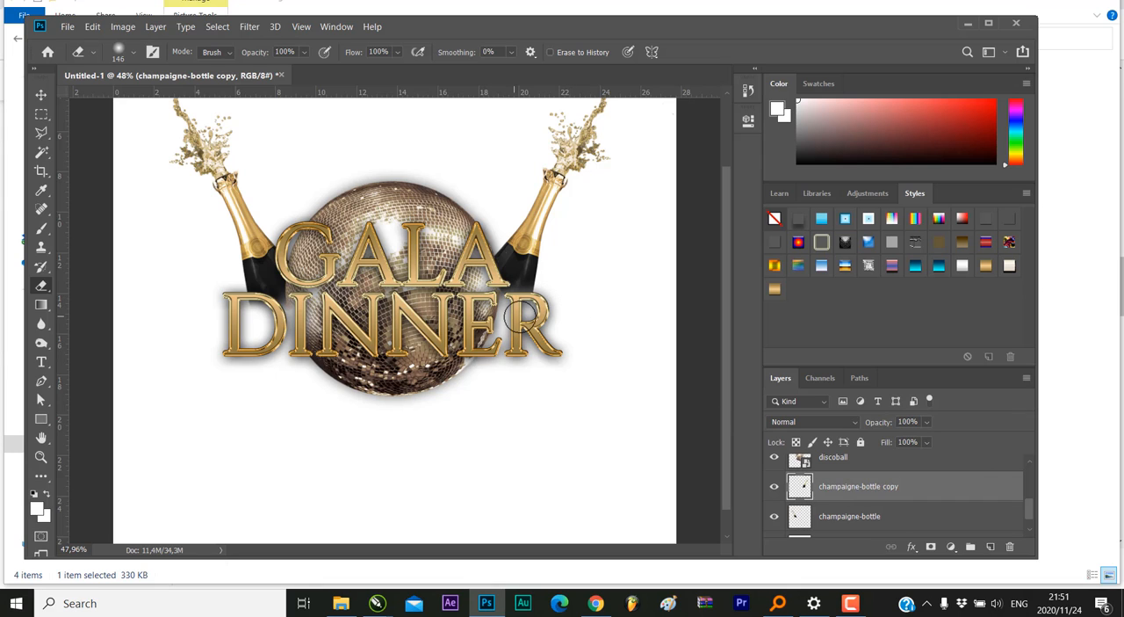
Hide the white Background layer so the emblem sits on transparency
{"action": "left_click", "coordinate": [40, 457]}
{"action": "left_click_drag", "start_coordinate": [401, 313], "coordinate": [373, 320]}
{"action": "scroll", "coordinate": [791, 510], "scroll_direction": "down", "scroll_amount": 1}
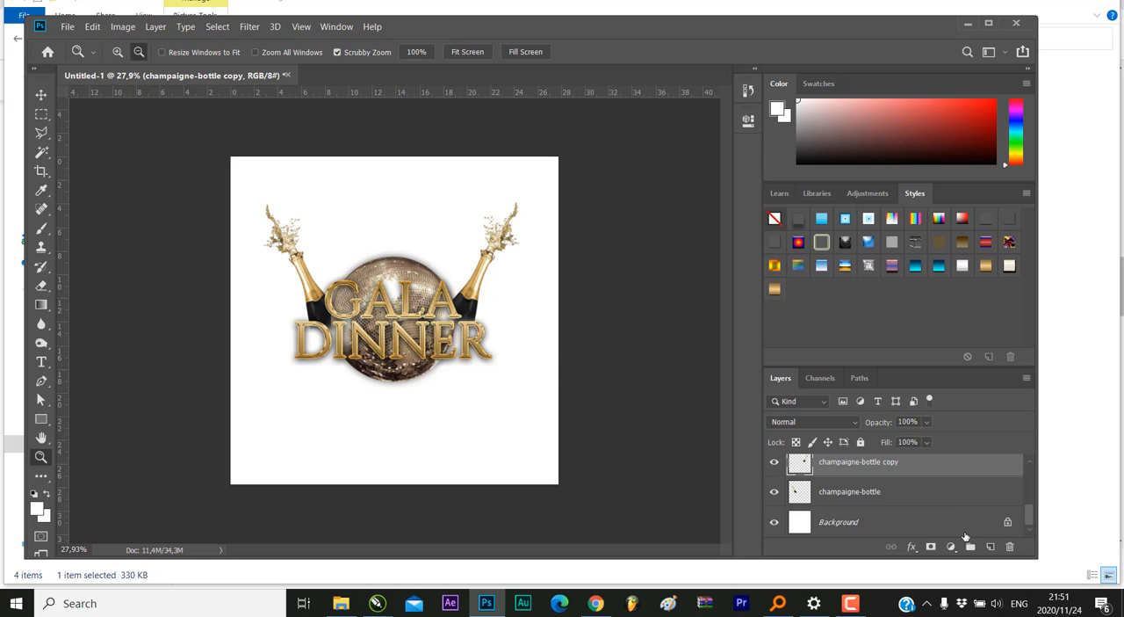
{"action": "left_click", "coordinate": [774, 525]}
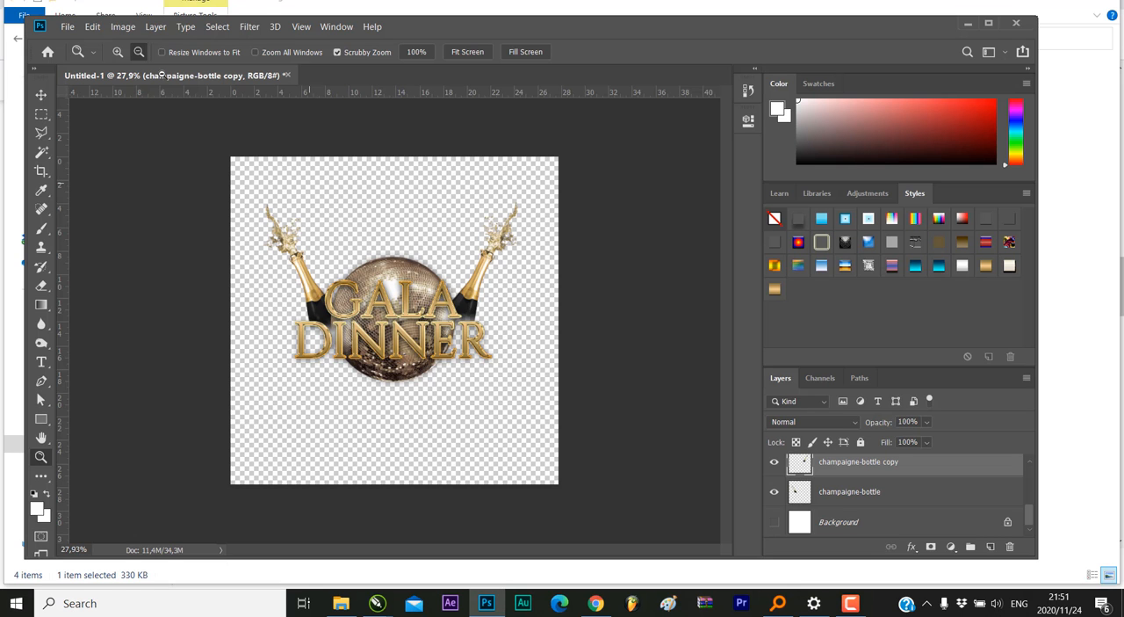
Start saving the emblem as a new file with PNG as the file format
{"action": "left_click", "coordinate": [65, 28]}
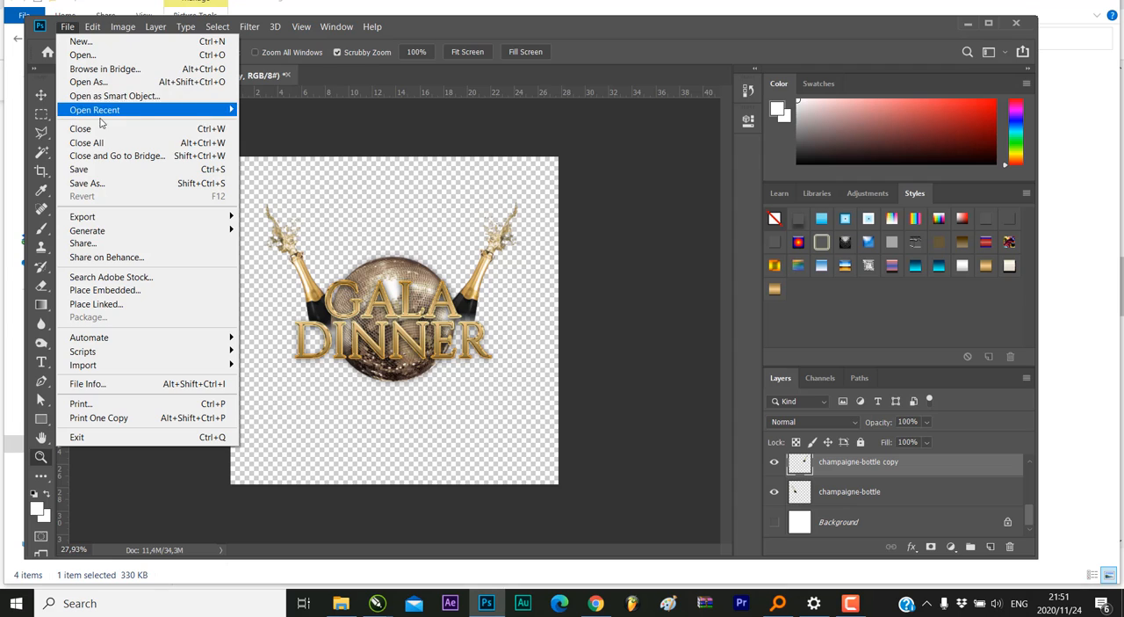
{"action": "mouse_move", "coordinate": [141, 235]}
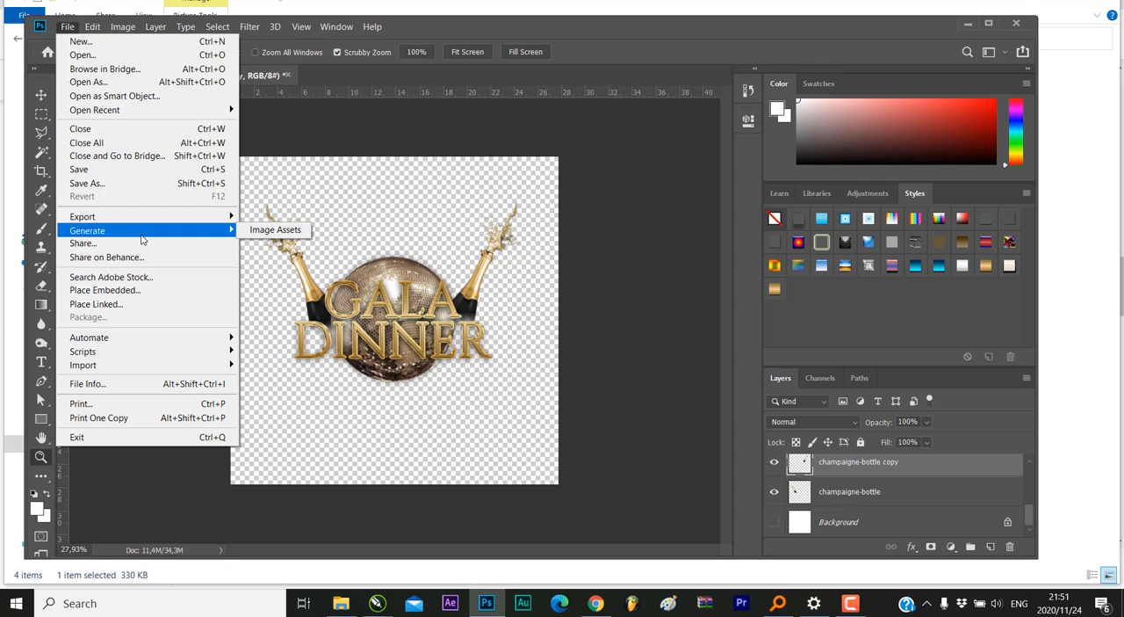
{"action": "left_click", "coordinate": [105, 185]}
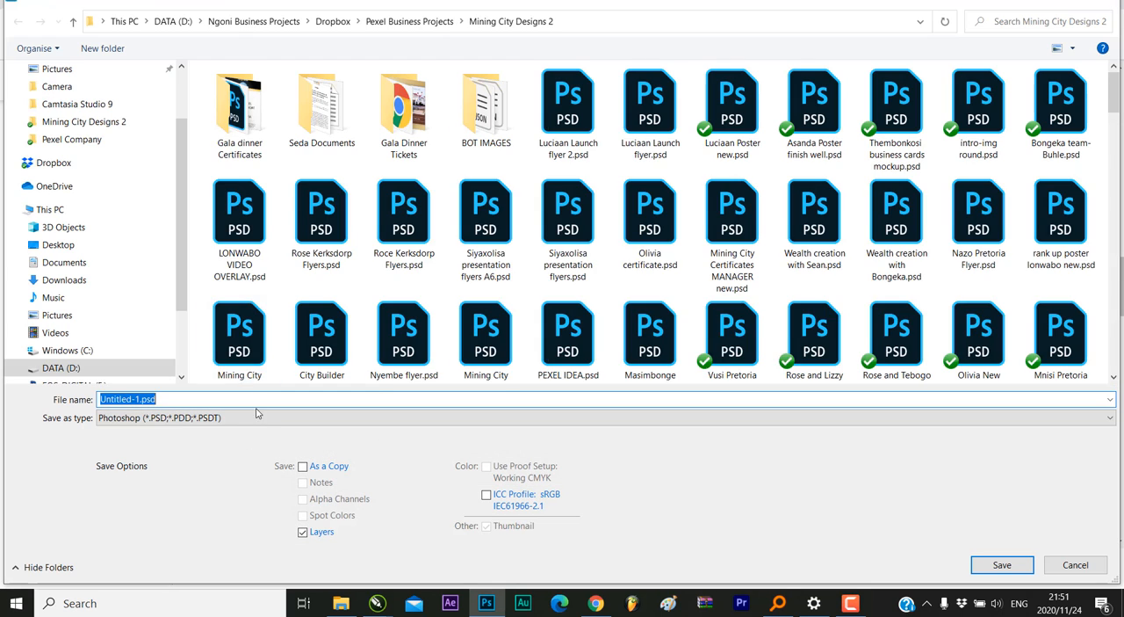
{"action": "left_click", "coordinate": [220, 417]}
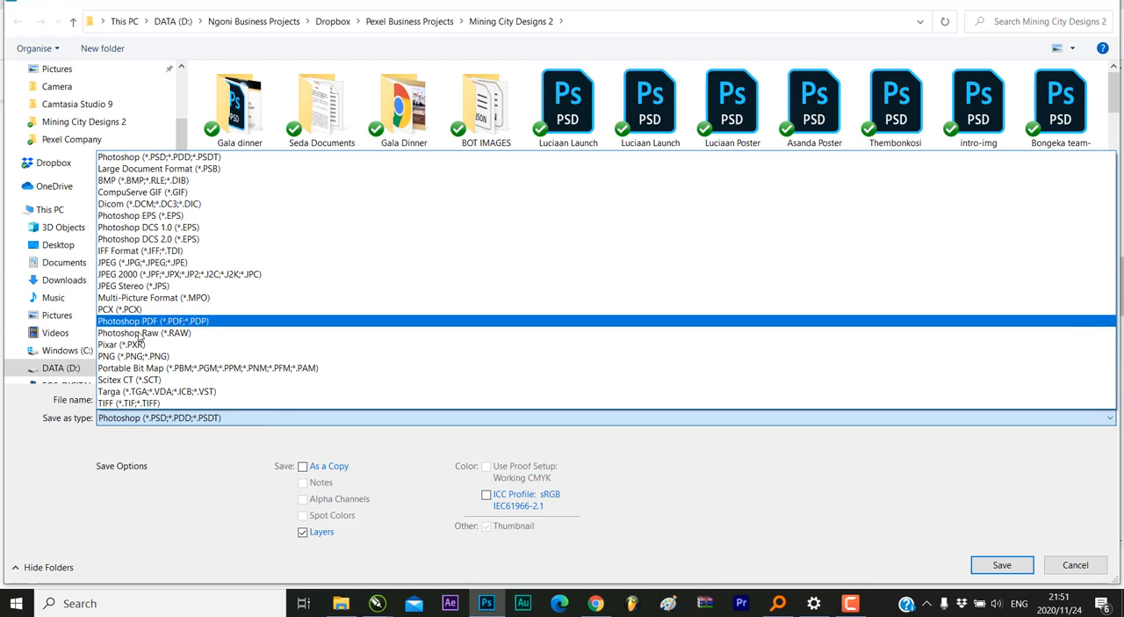
{"action": "left_click", "coordinate": [146, 360]}
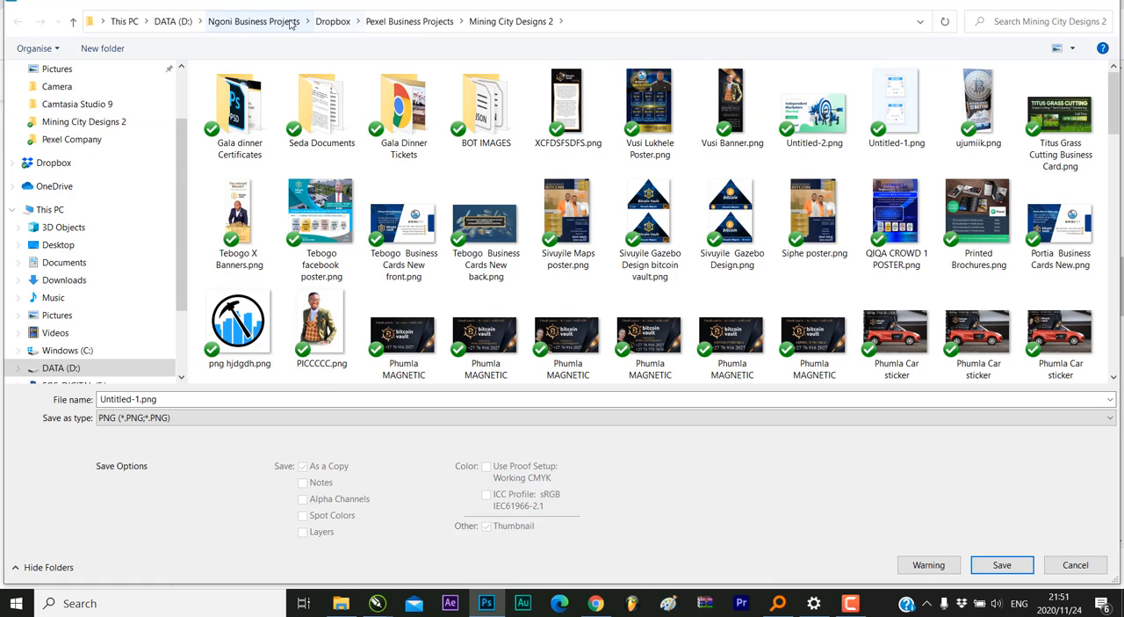
Save the PNG as header in the Ticket Design folder under Tutorial Projects on drive D, with the smallest file size, and minimize Photoshop
{"action": "left_click", "coordinate": [173, 21]}
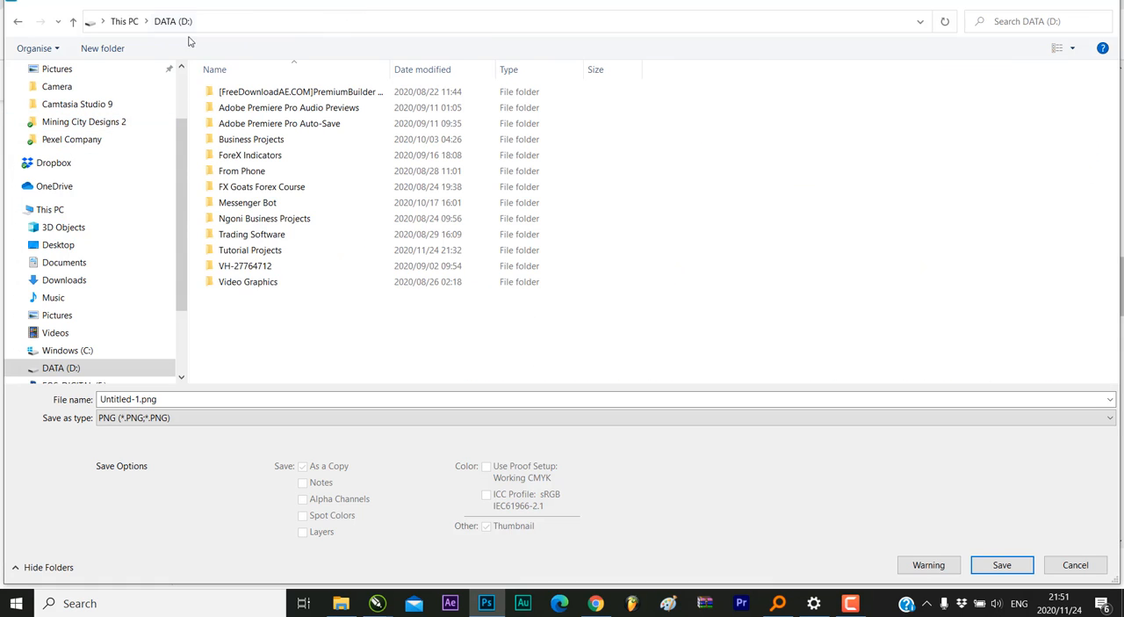
{"action": "double_click", "coordinate": [250, 249]}
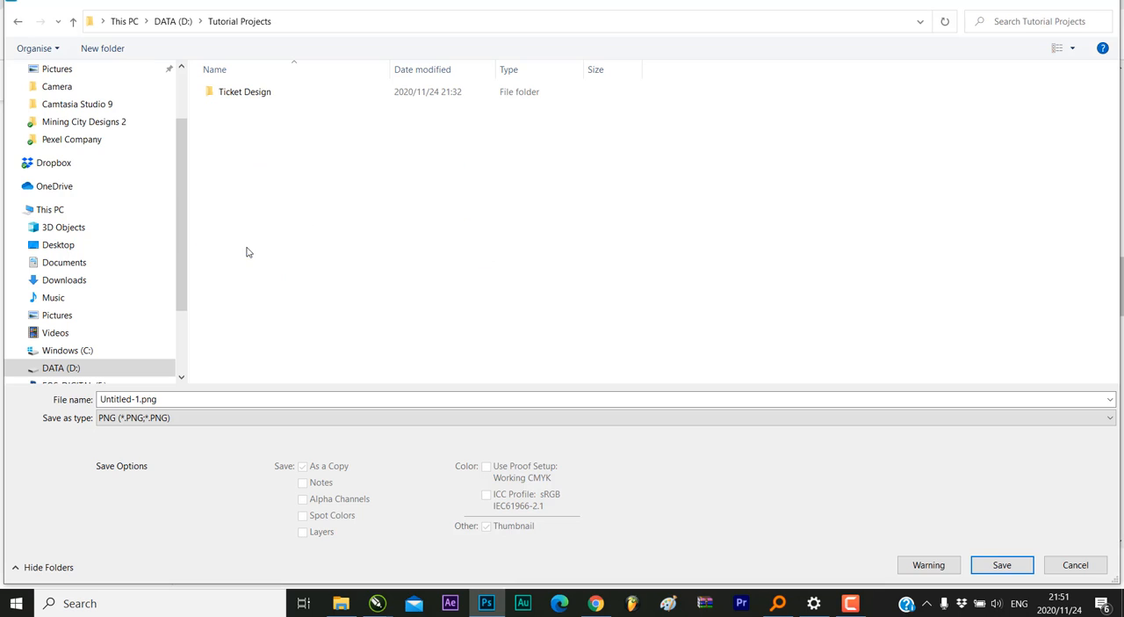
{"action": "left_click", "coordinate": [264, 99]}
{"action": "double_click", "coordinate": [264, 99]}
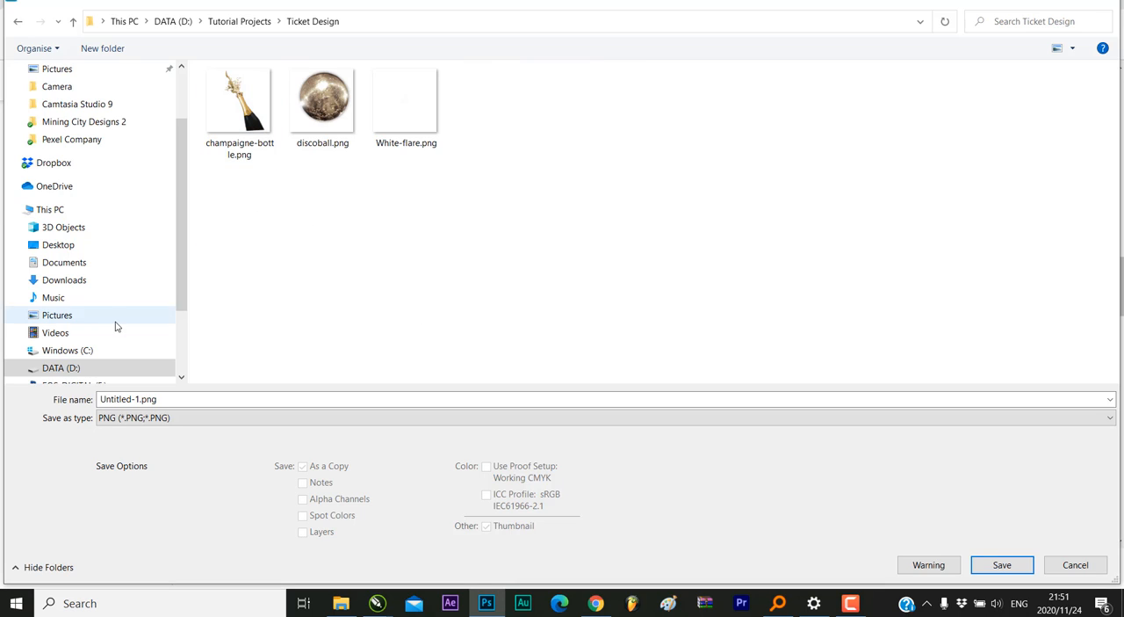
{"action": "left_click", "coordinate": [166, 398]}
{"action": "type", "text": "header"}
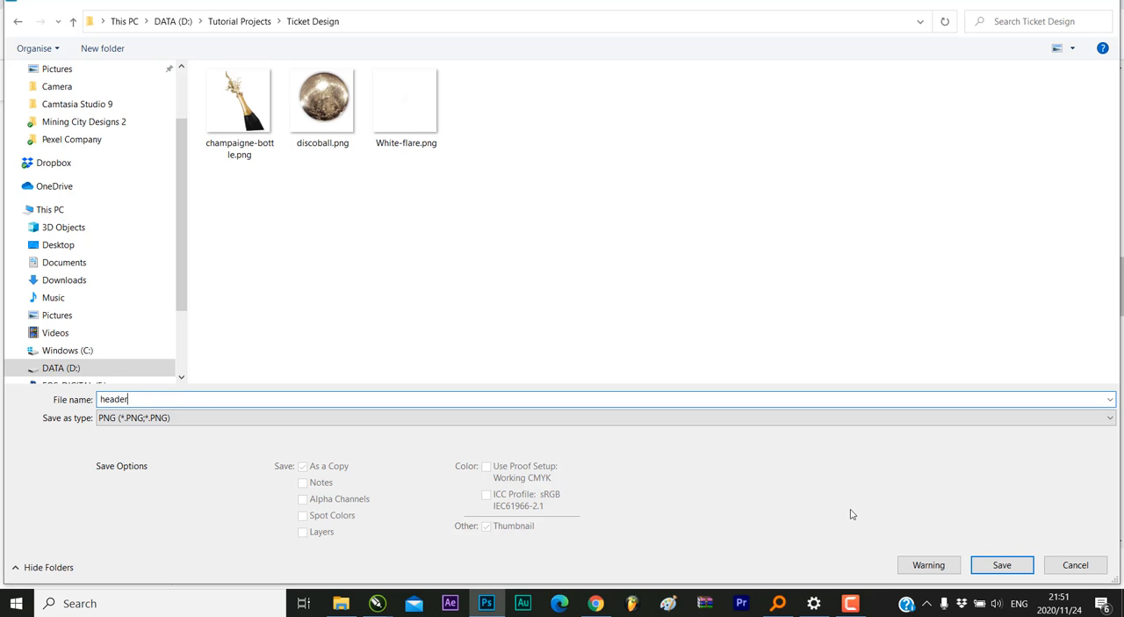
{"action": "left_click", "coordinate": [1017, 566]}
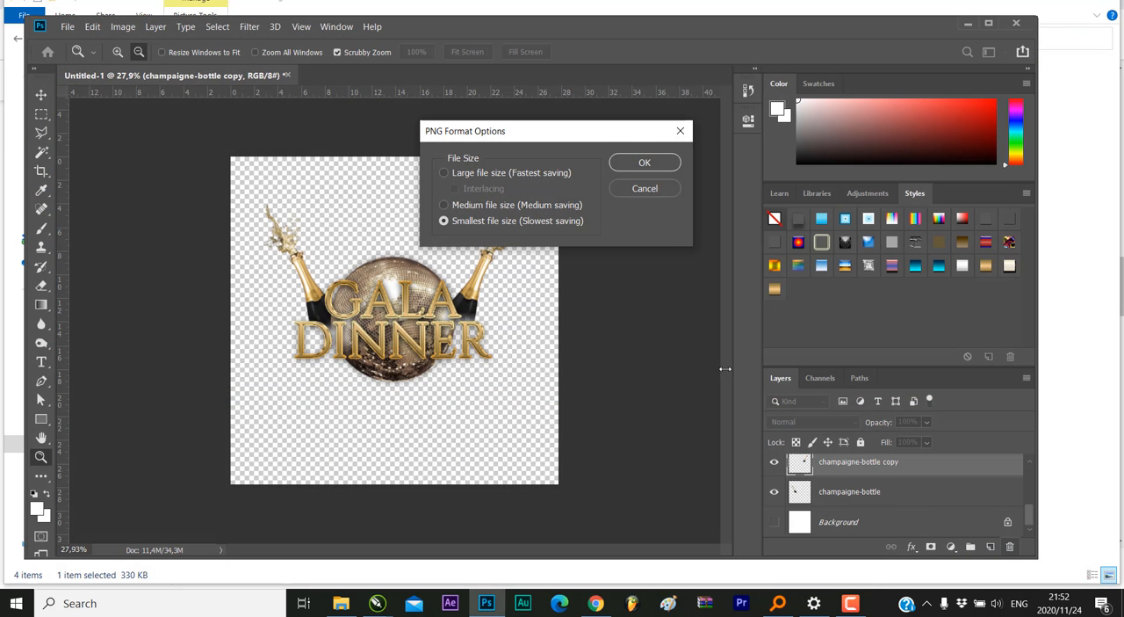
{"action": "left_click", "coordinate": [613, 166]}
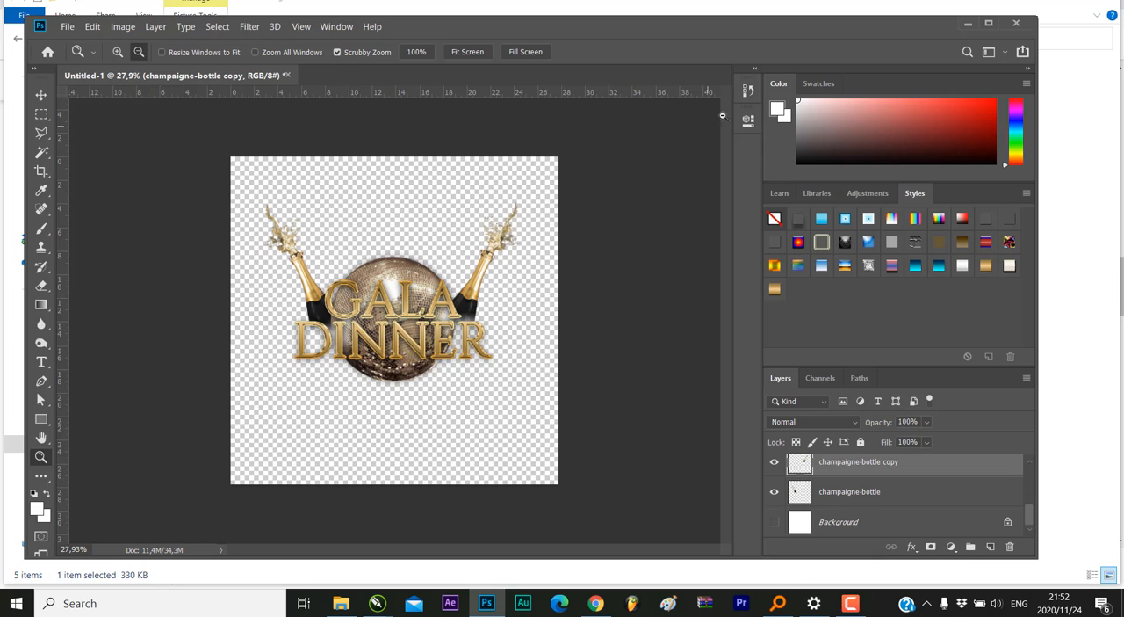
{"action": "left_click", "coordinate": [967, 24]}
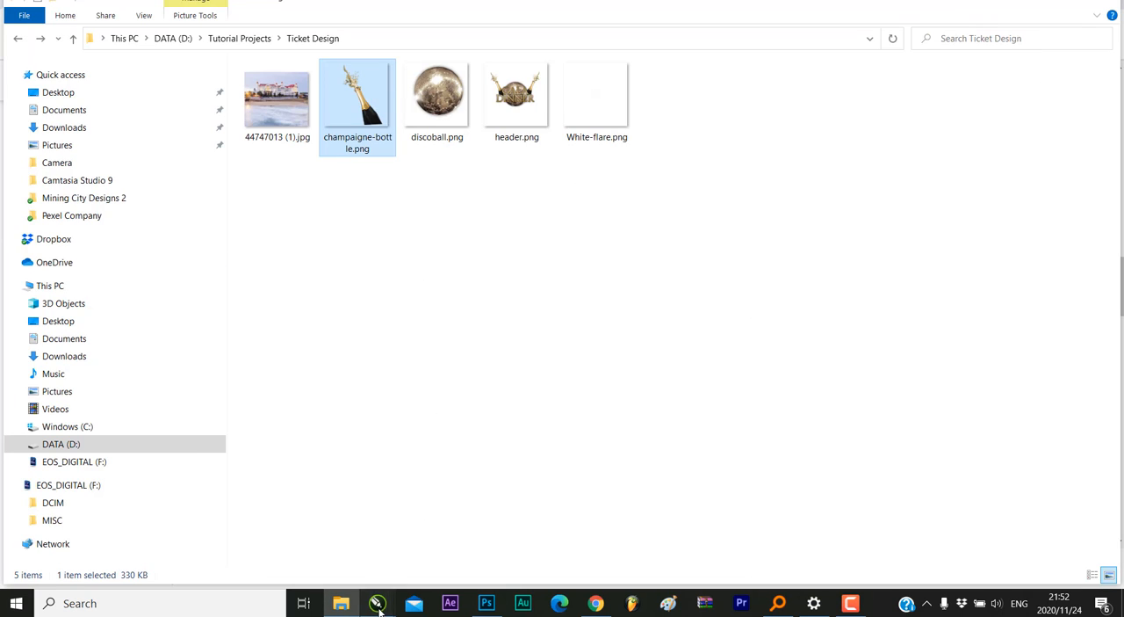
Switch to CorelDRAW and look over the finished ticket in the Backup_of_GALA DINNER FOX NATION TICKET Print Merge 1.cdr document
{"action": "left_click", "coordinate": [376, 602]}
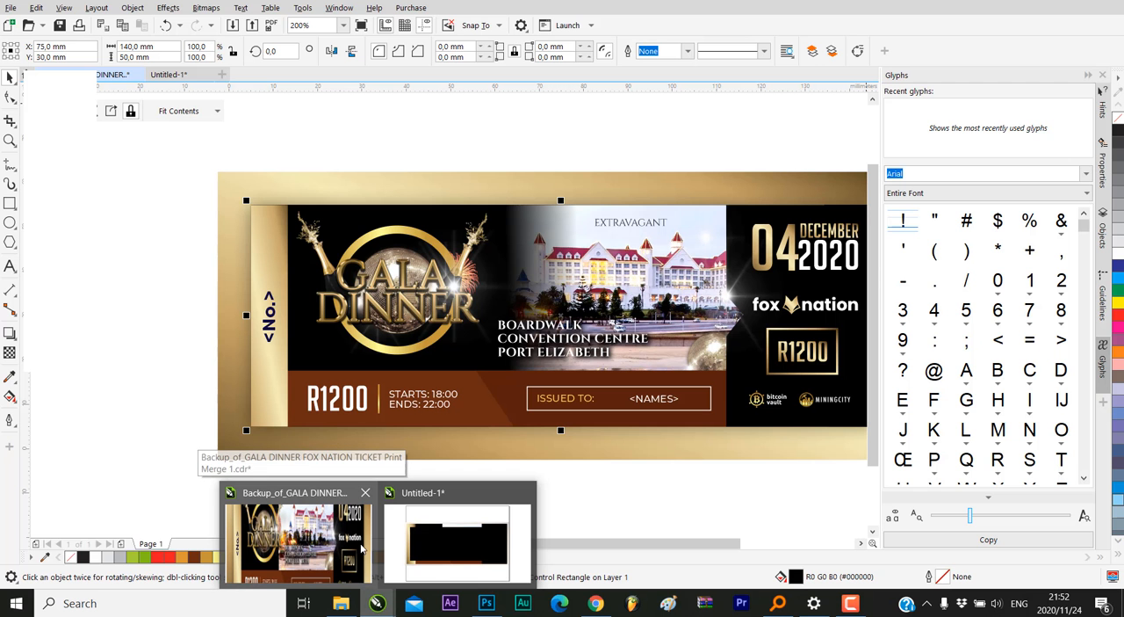
{"action": "left_click", "coordinate": [323, 540]}
{"action": "left_click", "coordinate": [245, 138]}
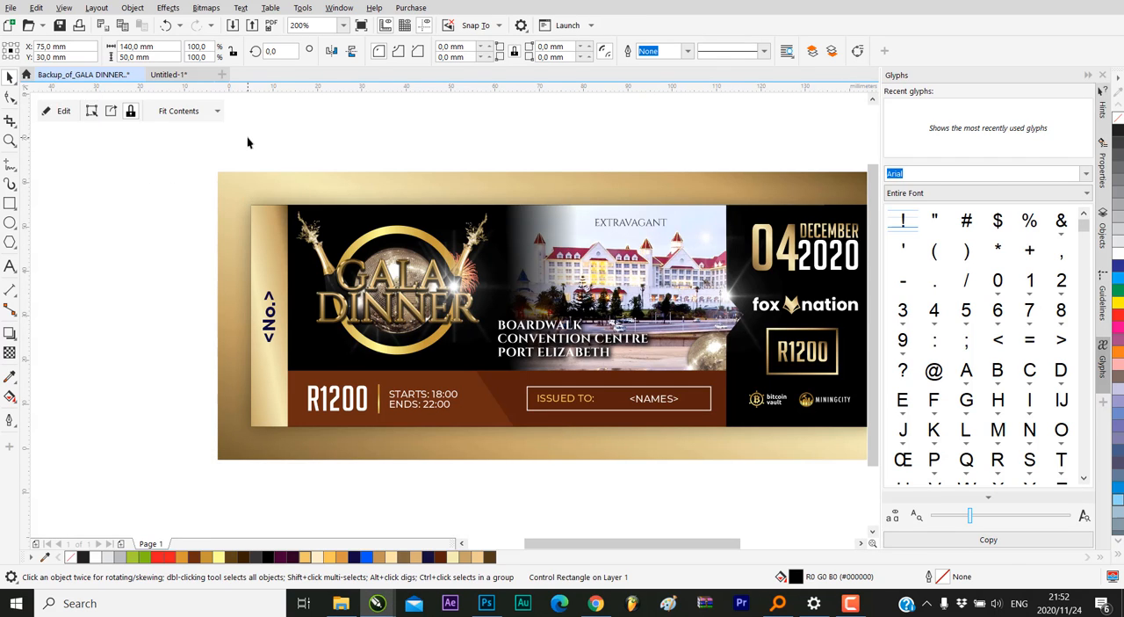
{"action": "scroll", "coordinate": [244, 271], "scroll_direction": "down", "scroll_amount": 1}
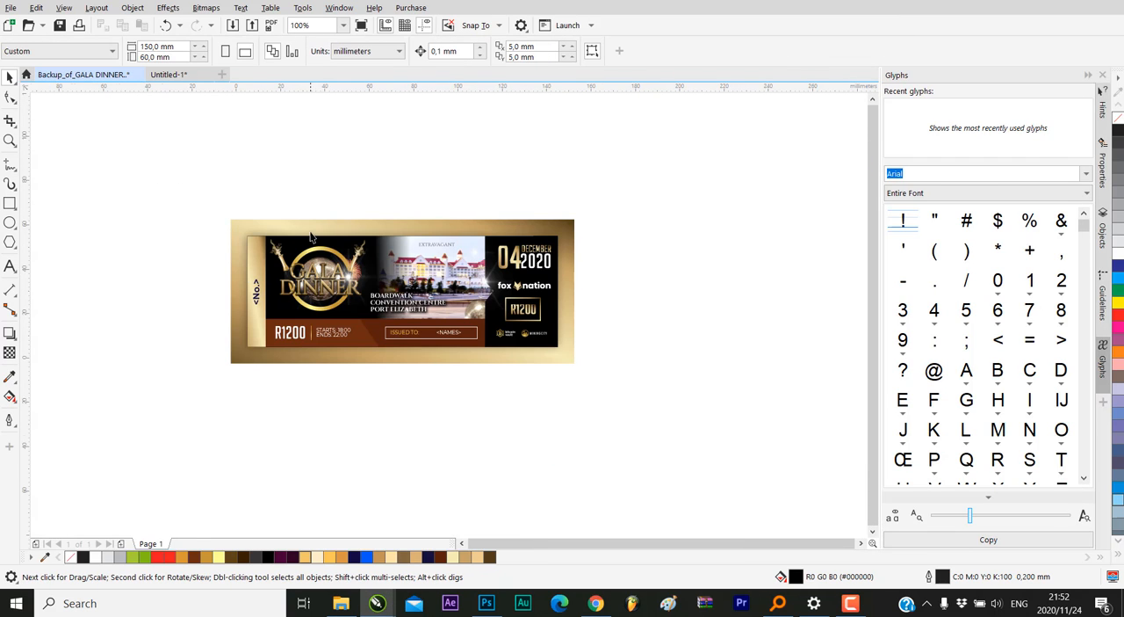
{"action": "scroll", "coordinate": [310, 236], "scroll_direction": "up", "scroll_amount": 1}
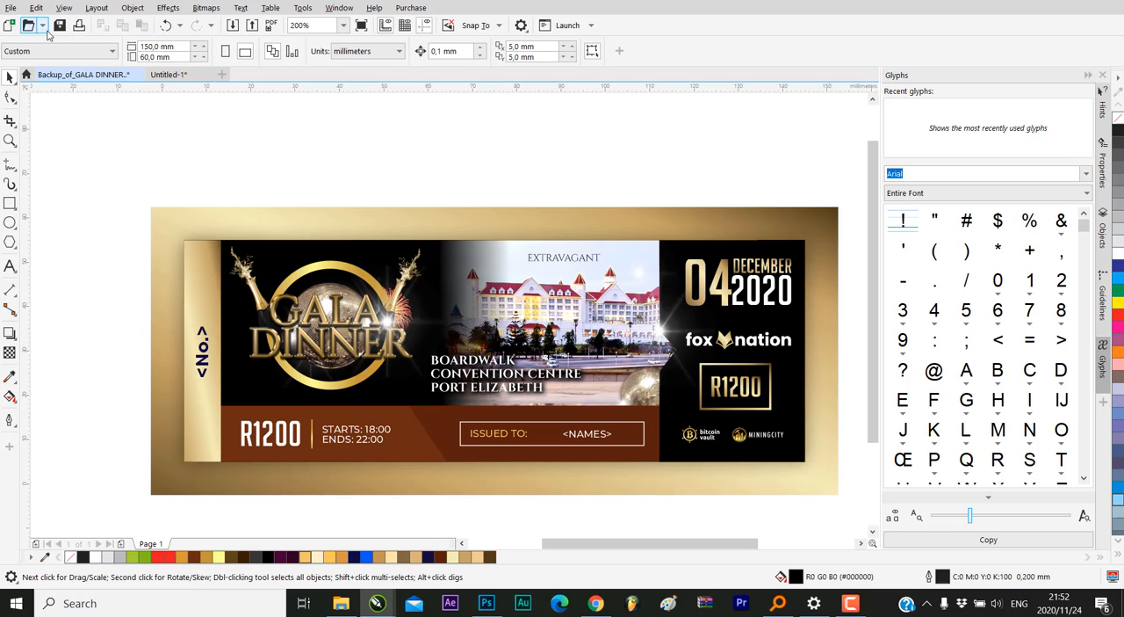
Create a new document with a page 150 mm wide and 60 mm high
{"action": "left_click", "coordinate": [10, 8]}
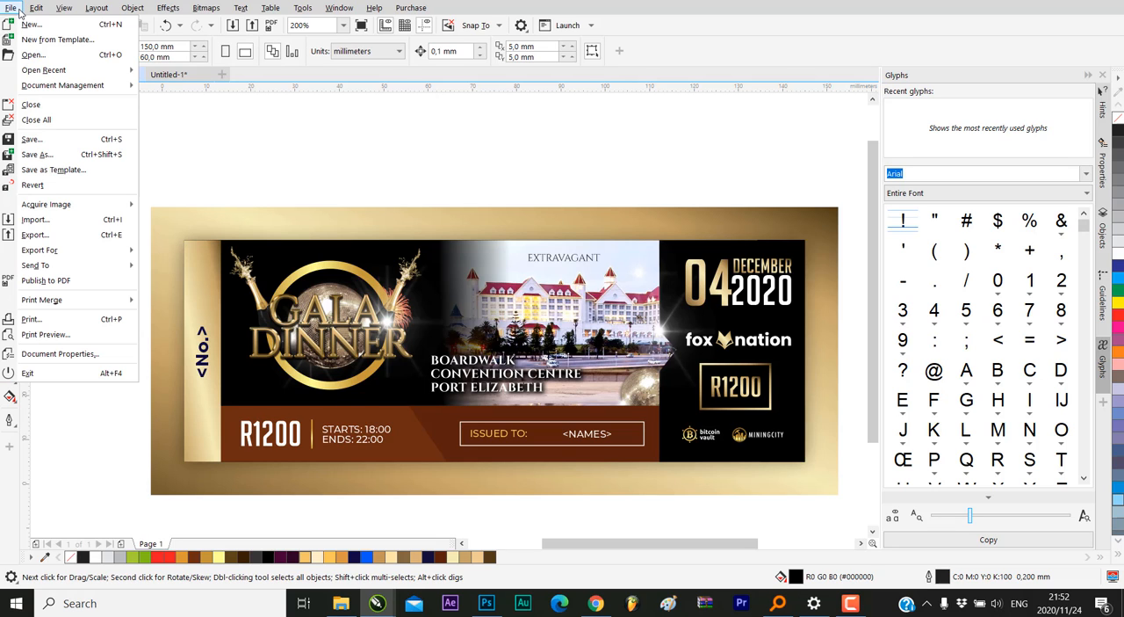
{"action": "left_click", "coordinate": [61, 24]}
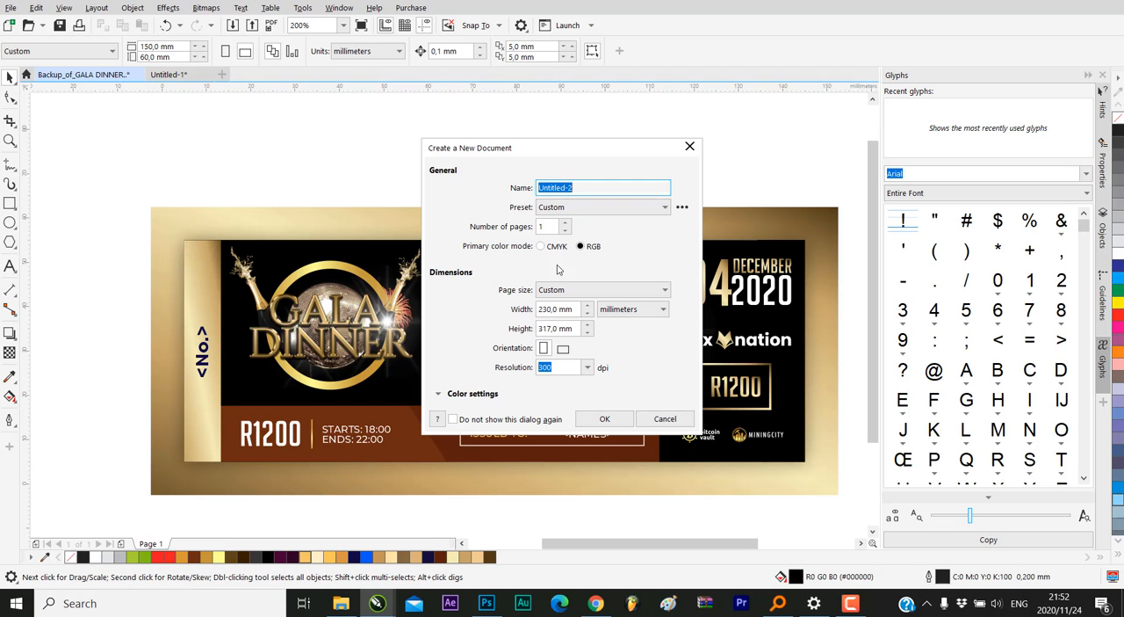
{"action": "left_click_drag", "start_coordinate": [577, 310], "coordinate": [514, 309]}
{"action": "type", "text": "1"}
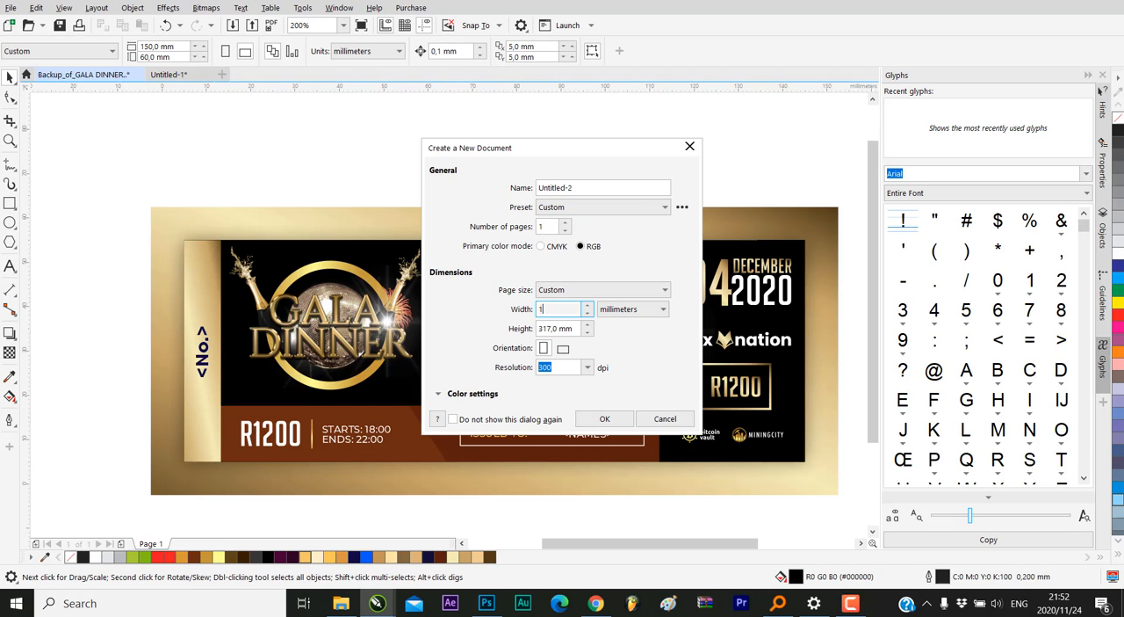
{"action": "type", "text": "50"}
{"action": "key", "text": "Tab"}
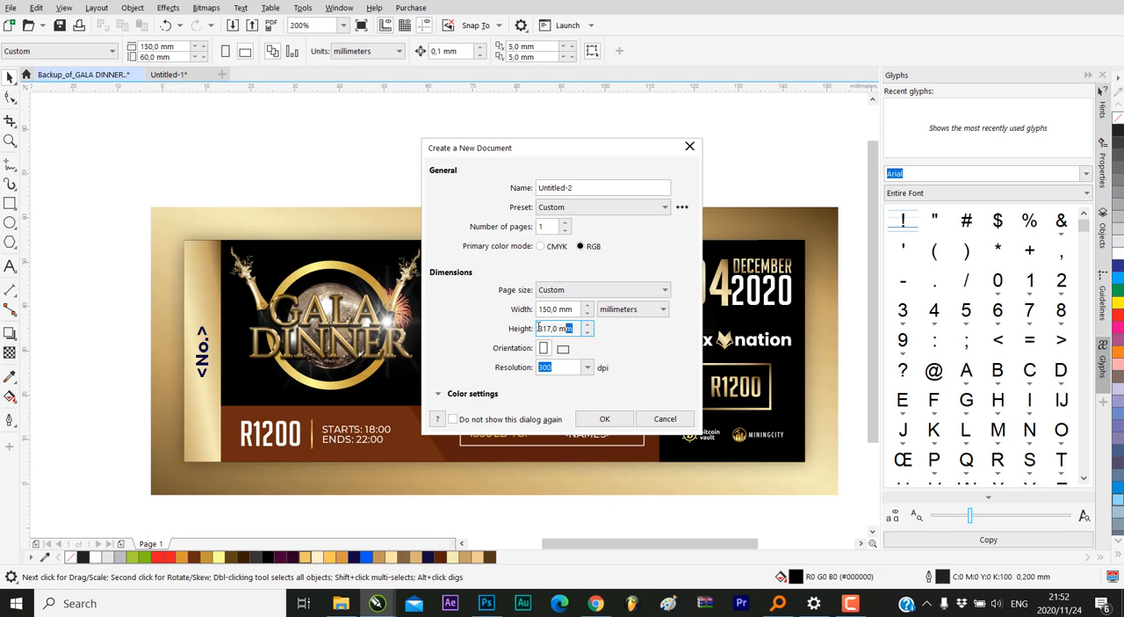
{"action": "type", "text": "60"}
{"action": "left_click", "coordinate": [619, 418]}
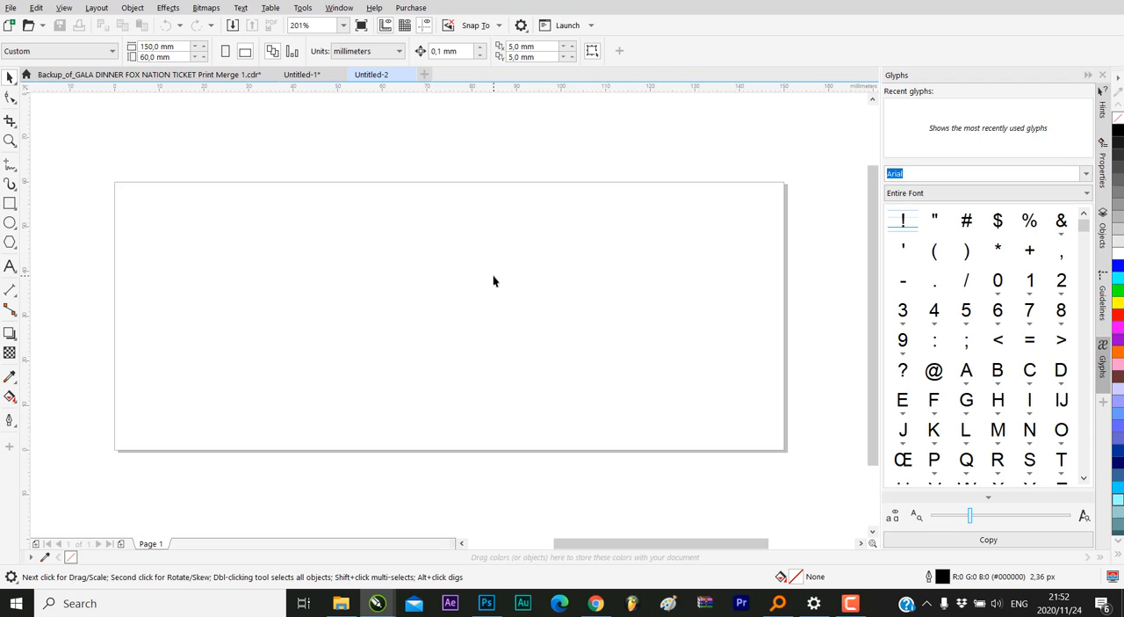
Bring header.png from the Ticket Design folder in File Explorer into the new CorelDRAW document
{"action": "scroll", "coordinate": [493, 281], "scroll_direction": "down", "scroll_amount": 2}
{"action": "scroll", "coordinate": [441, 269], "scroll_direction": "up", "scroll_amount": 2}
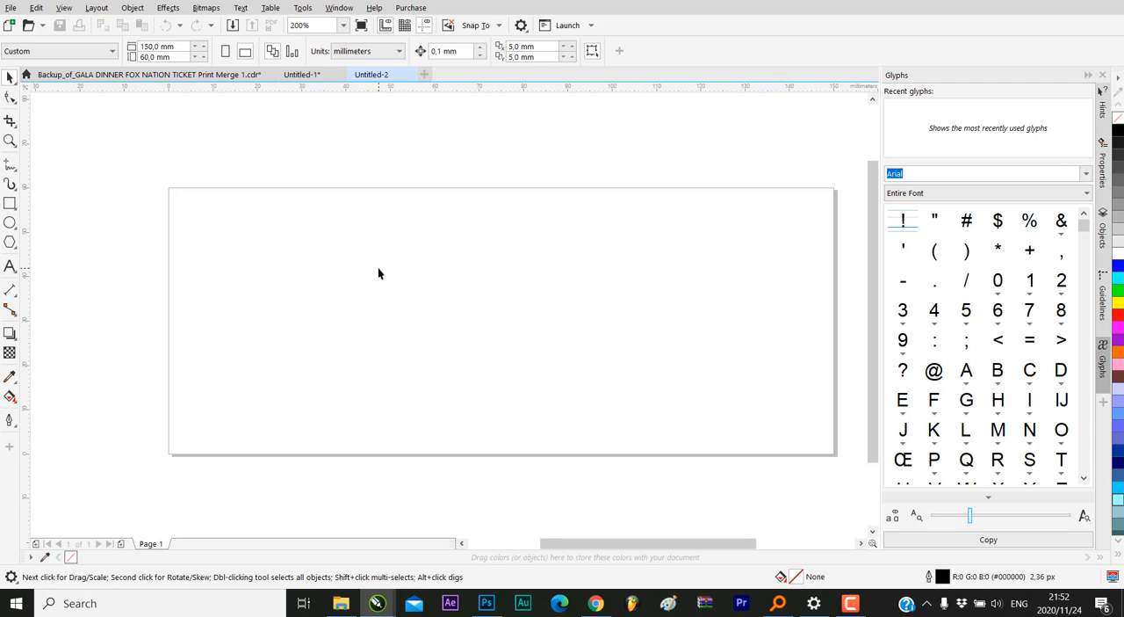
{"action": "scroll", "coordinate": [378, 273], "scroll_direction": "down", "scroll_amount": 2}
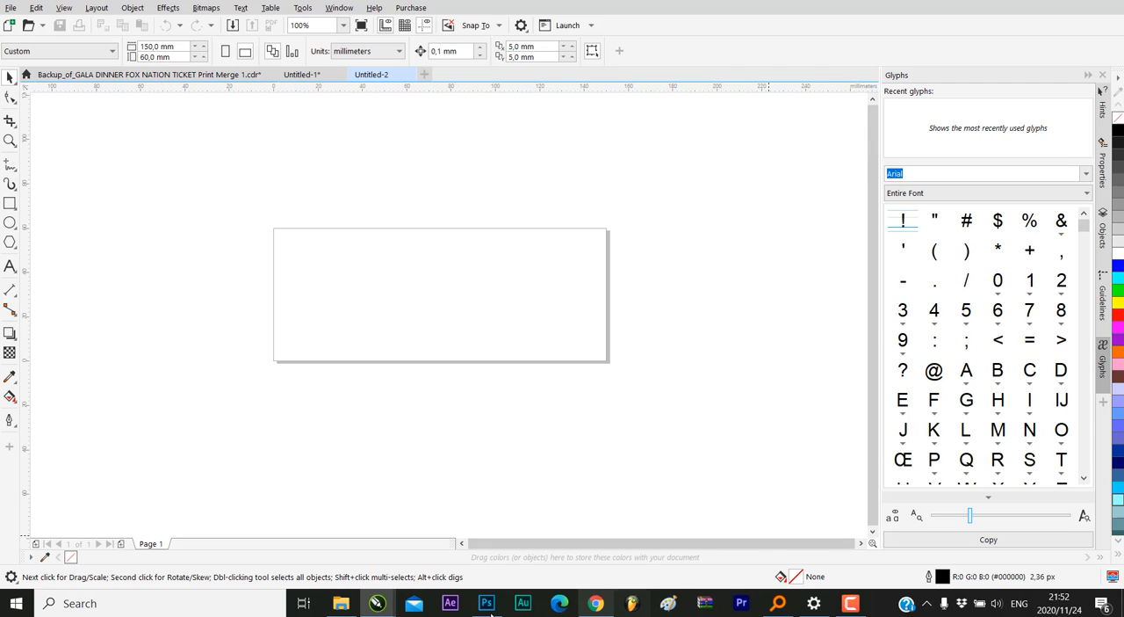
{"action": "left_click", "coordinate": [341, 606]}
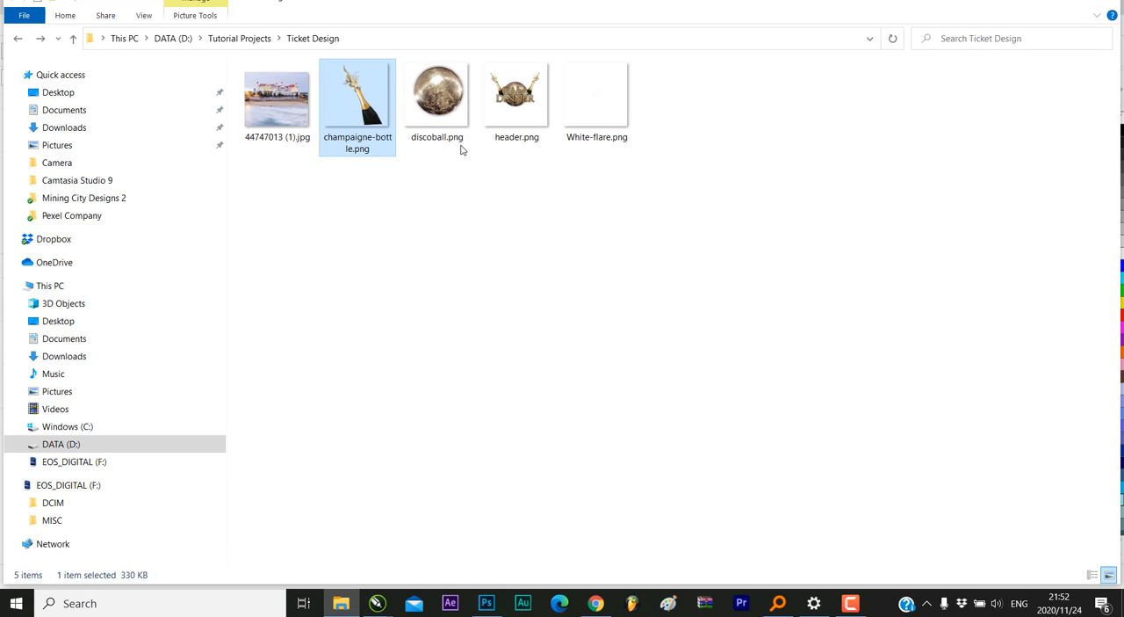
{"action": "left_click_drag", "start_coordinate": [520, 113], "coordinate": [342, 271]}
{"action": "scroll", "coordinate": [613, 225], "scroll_direction": "down", "scroll_amount": 2}
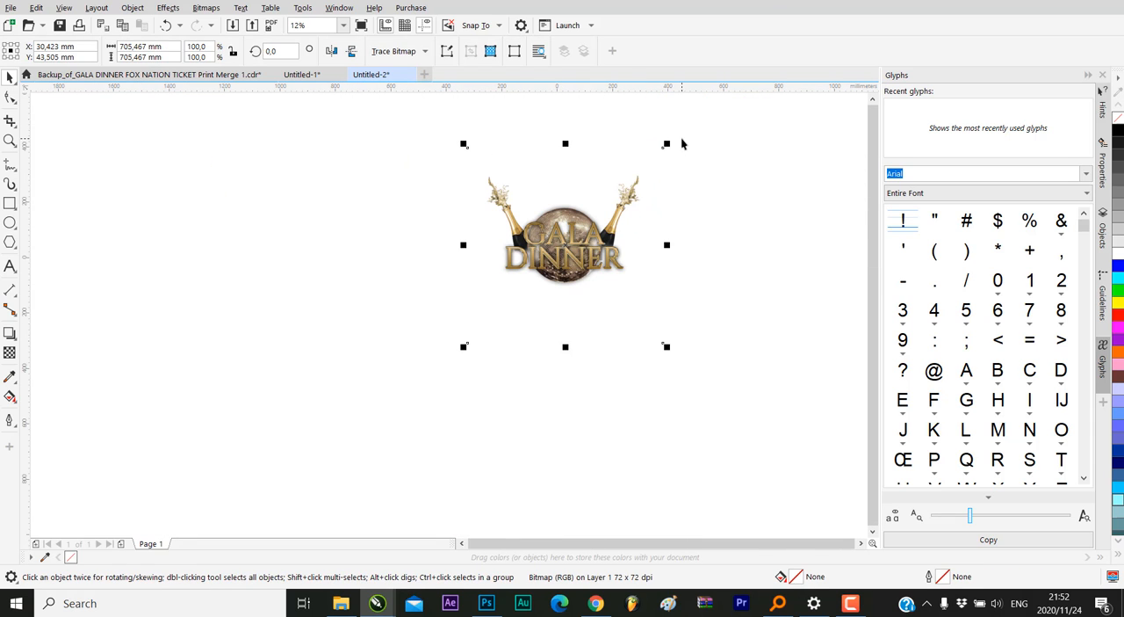
Scale the GALA DINNER emblem down to about 65 mm square and place it on the left half of the page
{"action": "left_click_drag", "start_coordinate": [668, 141], "coordinate": [484, 327]}
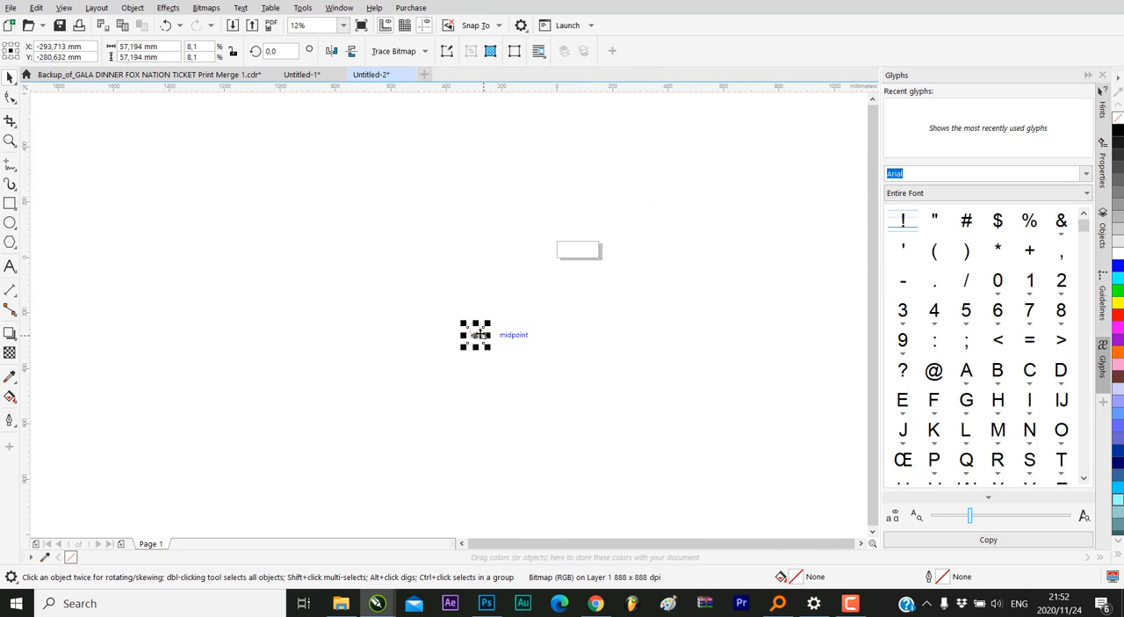
{"action": "left_click_drag", "start_coordinate": [577, 260], "coordinate": [567, 219]}
{"action": "scroll", "coordinate": [580, 251], "scroll_direction": "up", "scroll_amount": 3}
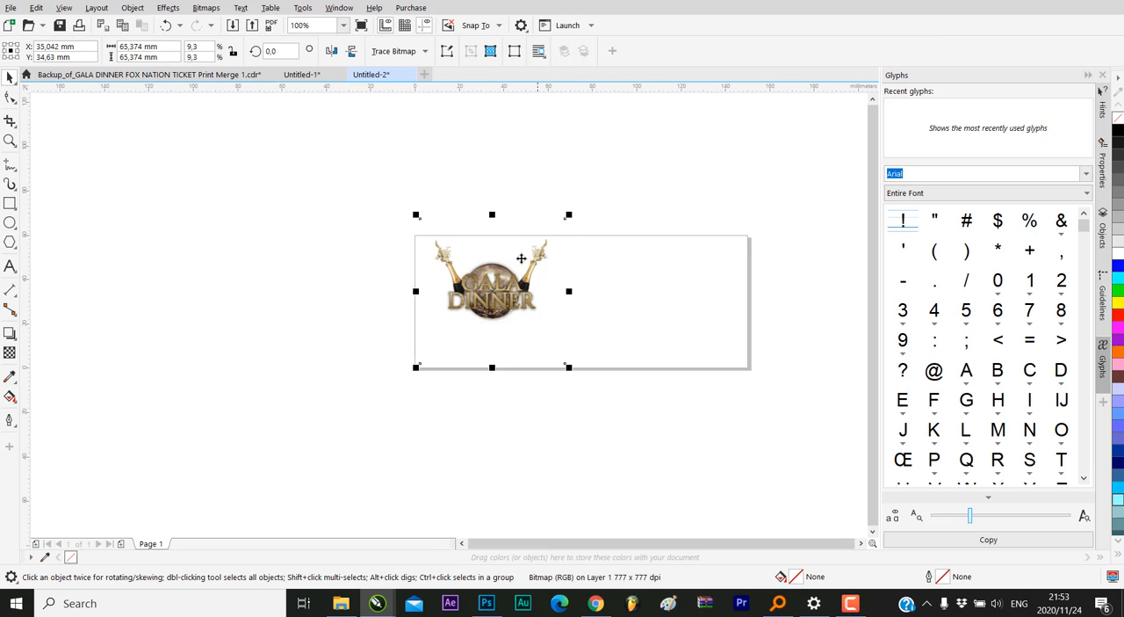
{"action": "mouse_move", "coordinate": [517, 274]}
{"action": "left_mouse_down"}
{"action": "mouse_move", "coordinate": [508, 277]}
{"action": "mouse_move", "coordinate": [521, 288]}
{"action": "left_mouse_up"}
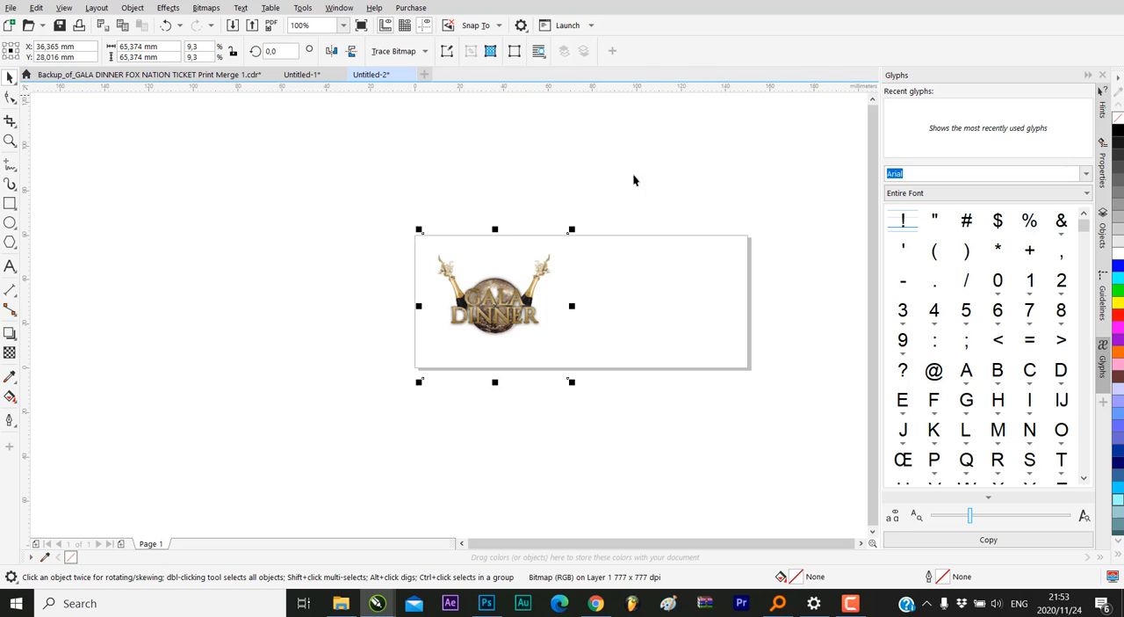
Copy all the objects of the finished ticket from the Backup_of_GALA DINNER document
{"action": "mouse_move", "coordinate": [377, 603]}
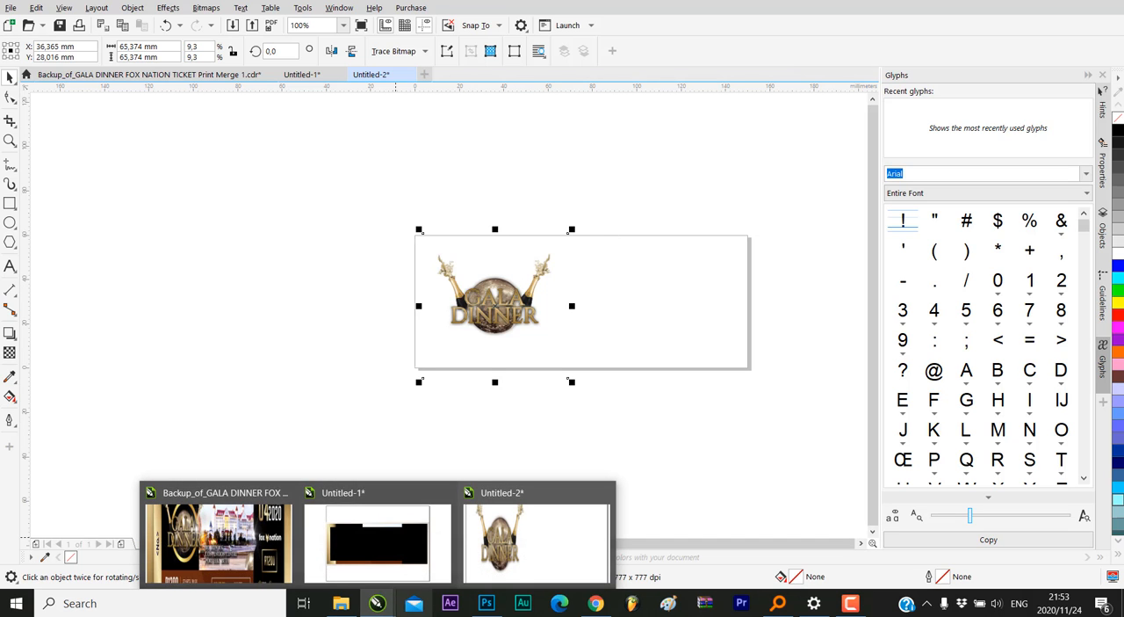
{"action": "left_click", "coordinate": [220, 535]}
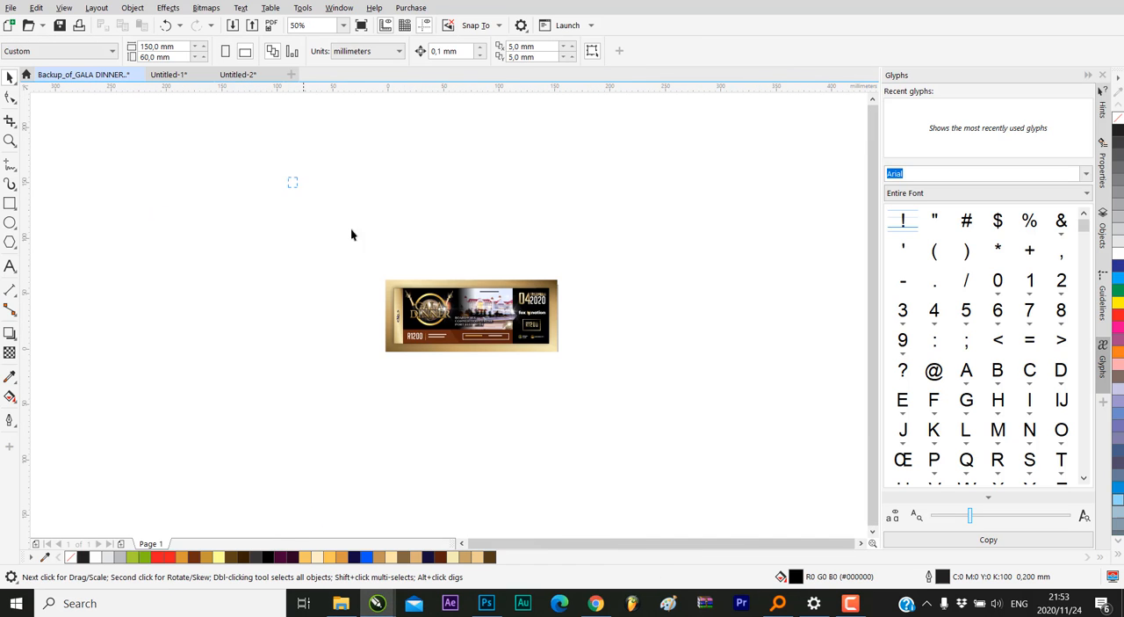
{"action": "left_click", "coordinate": [506, 337]}
{"action": "scroll", "coordinate": [506, 336], "scroll_direction": "up", "scroll_amount": 1}
{"action": "right_click", "coordinate": [506, 337]}
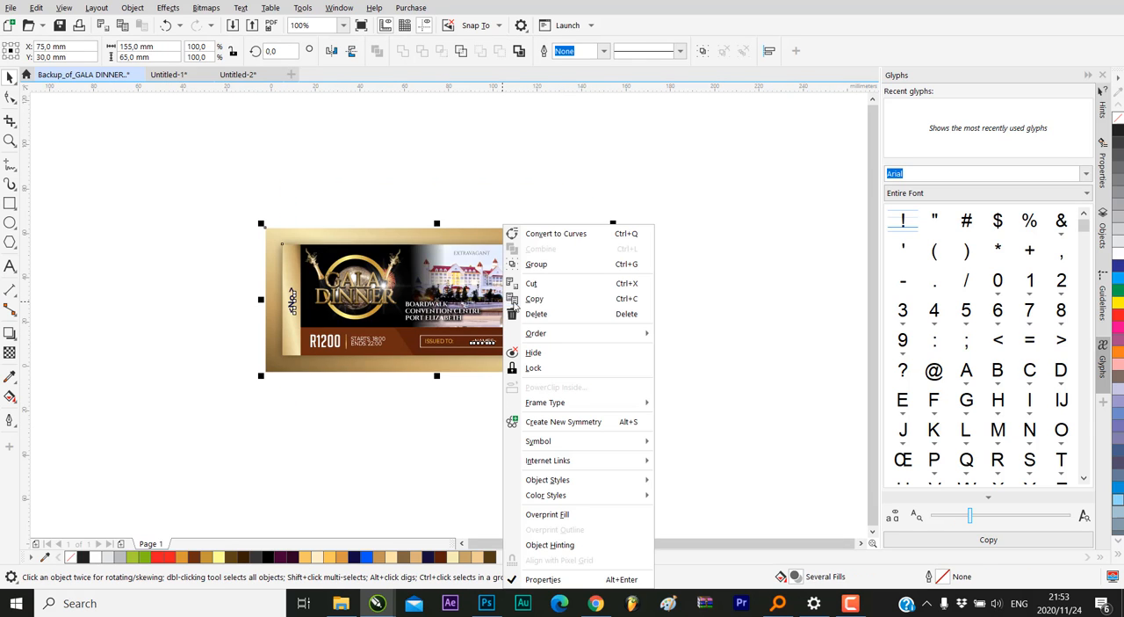
{"action": "left_click", "coordinate": [527, 299]}
Paste the copied ticket into the Untitled-2 document, accepting the PANOSE suggested font match
{"action": "mouse_move", "coordinate": [377, 603]}
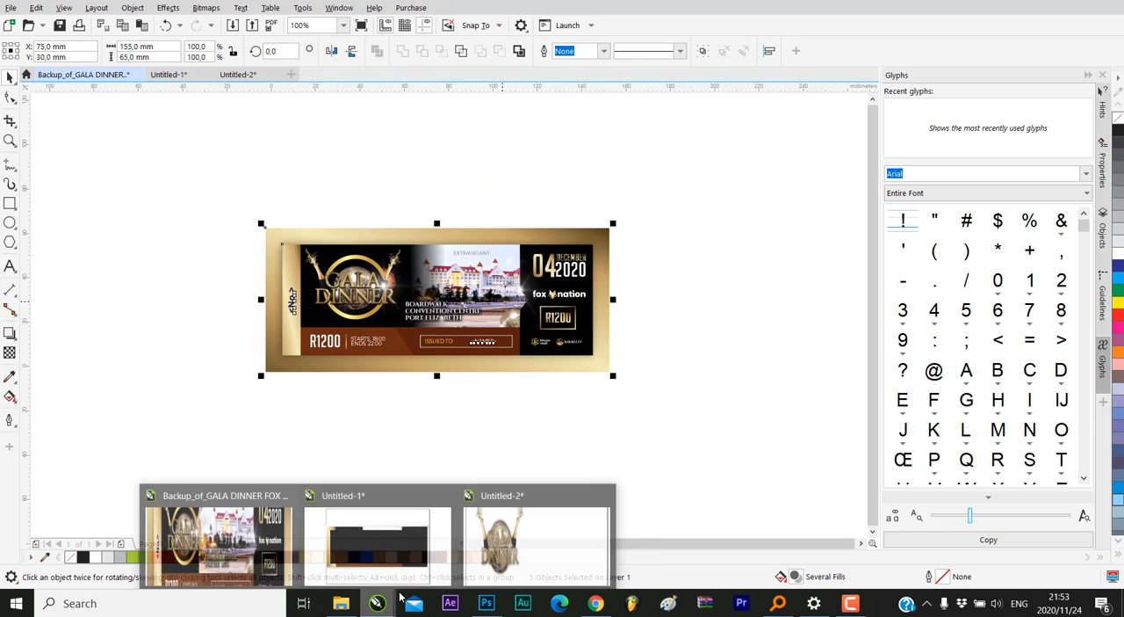
{"action": "left_click", "coordinate": [515, 525]}
{"action": "left_click", "coordinate": [335, 190]}
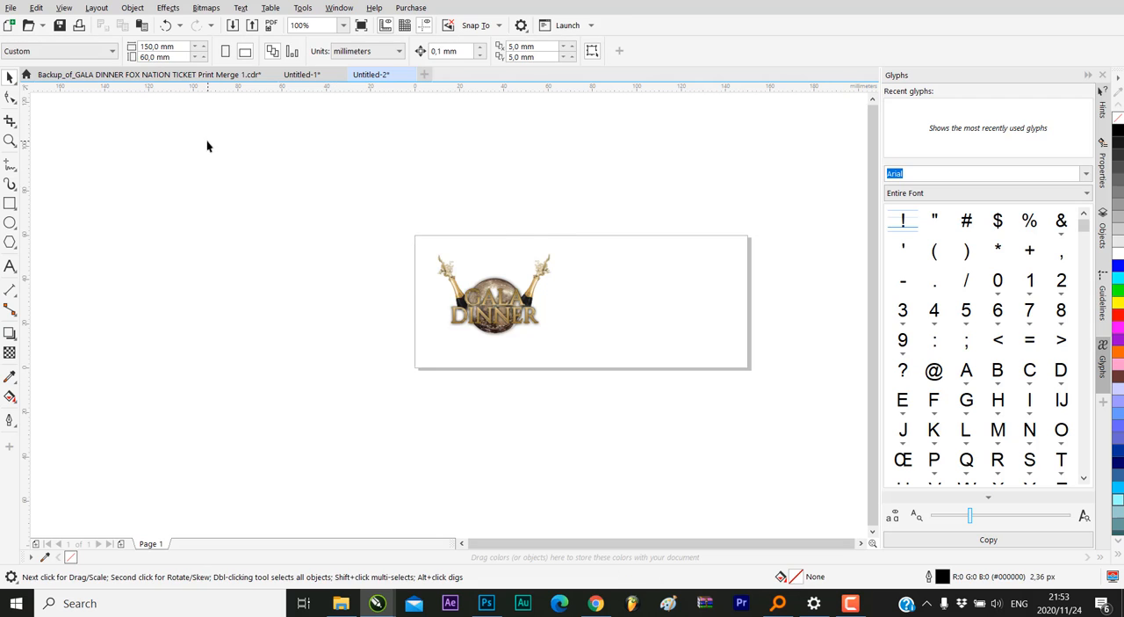
{"action": "right_click", "coordinate": [208, 143]}
{"action": "left_click", "coordinate": [251, 242]}
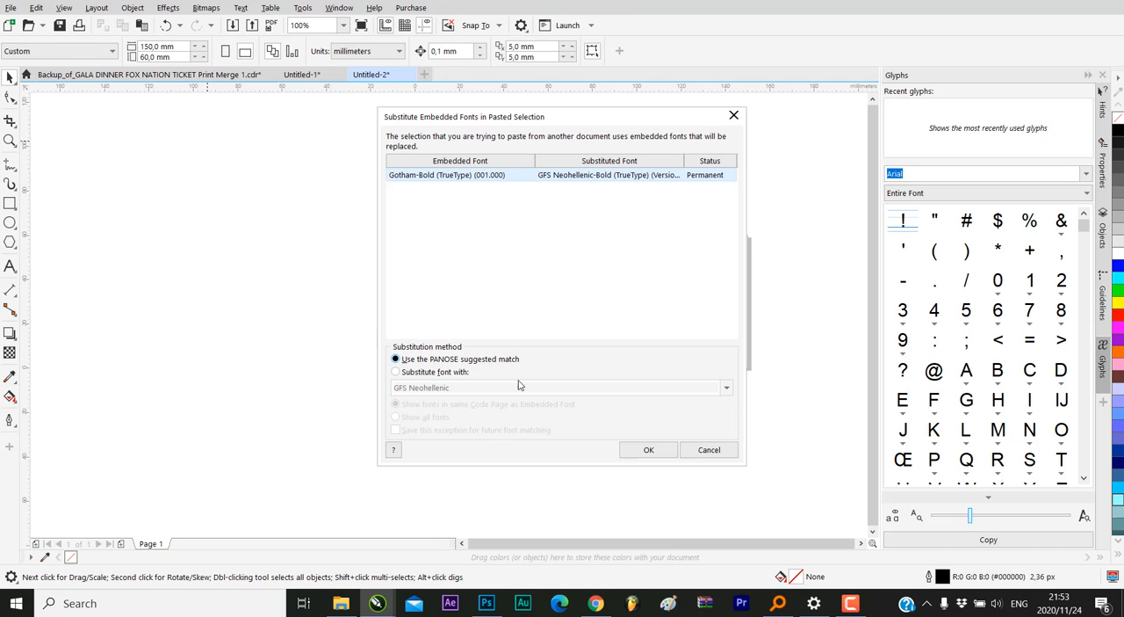
{"action": "left_click", "coordinate": [670, 451]}
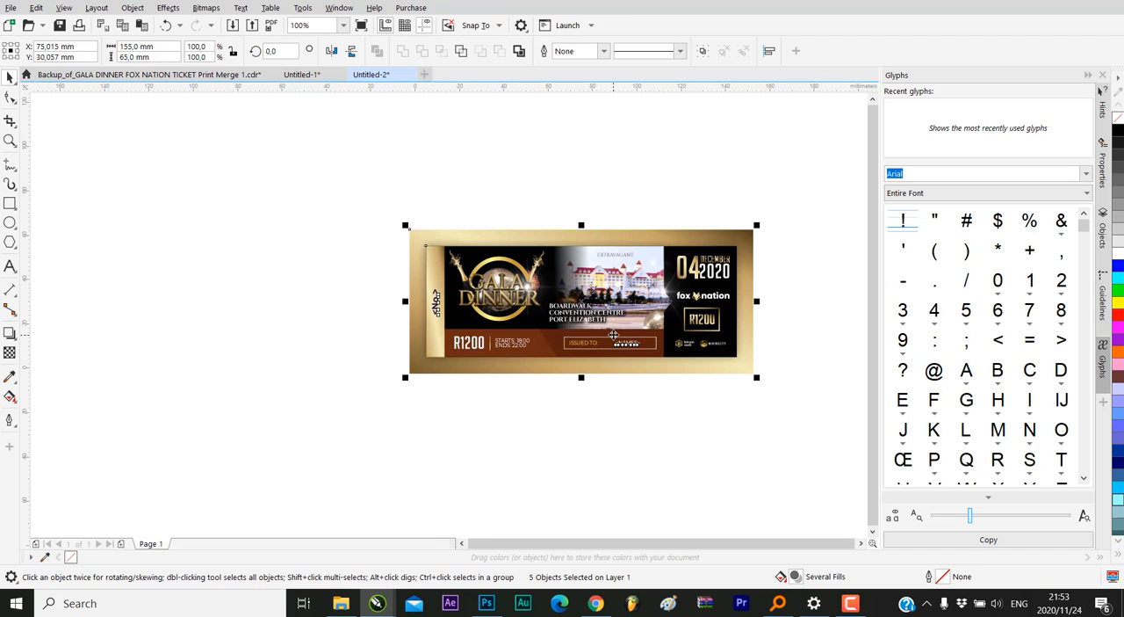
Place the pasted ticket above the page as a reference and shift the emblem closer to the page's centre
{"action": "left_click_drag", "start_coordinate": [613, 335], "coordinate": [376, 192]}
{"action": "scroll", "coordinate": [501, 386], "scroll_direction": "down", "scroll_amount": 2}
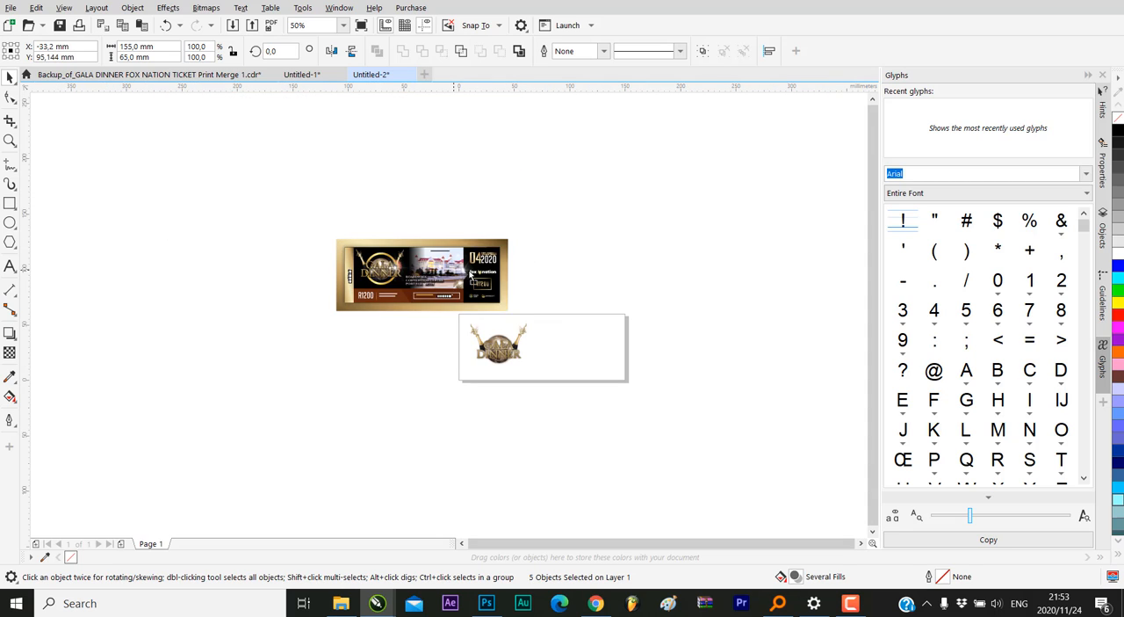
{"action": "left_click_drag", "start_coordinate": [472, 276], "coordinate": [575, 251]}
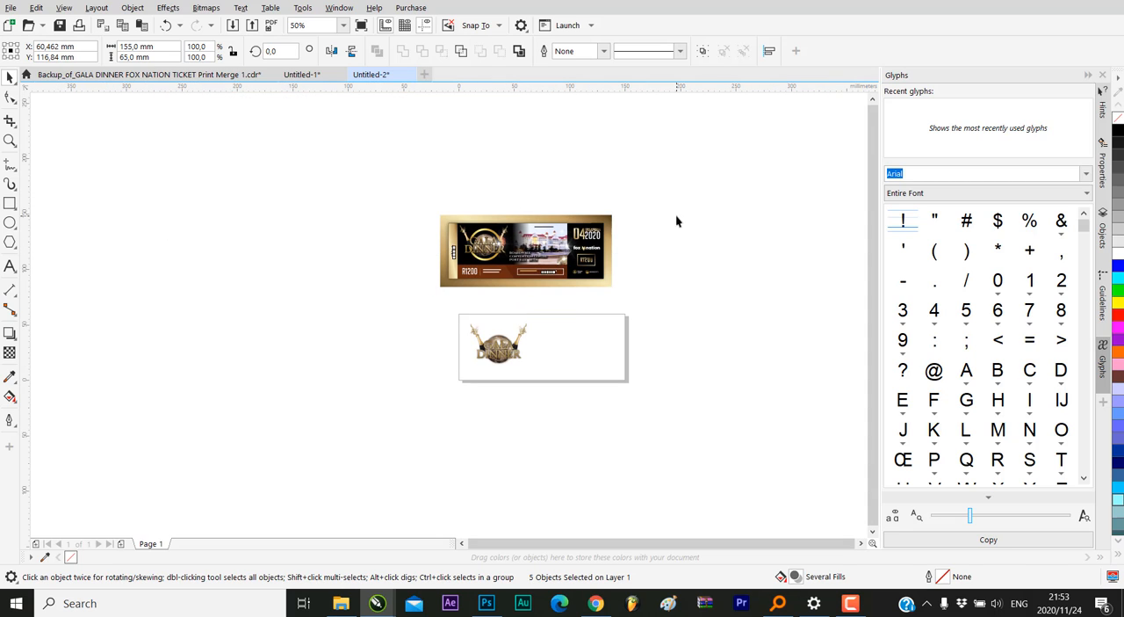
{"action": "left_click", "coordinate": [677, 221]}
{"action": "scroll", "coordinate": [546, 302], "scroll_direction": "up", "scroll_amount": 2}
{"action": "left_click", "coordinate": [446, 398]}
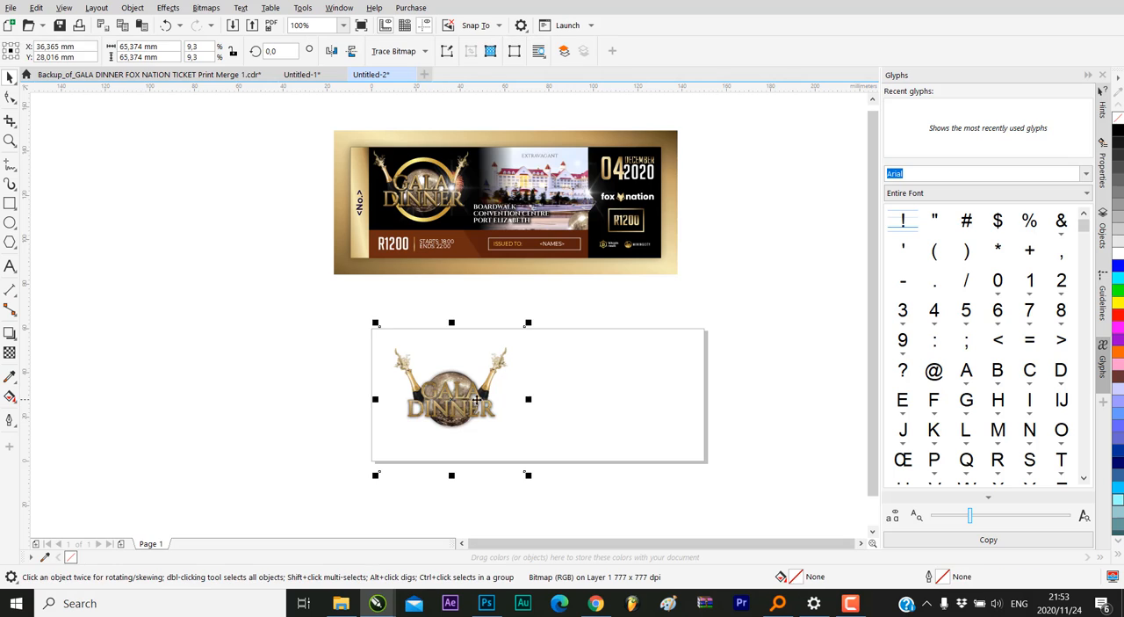
{"action": "left_click_drag", "start_coordinate": [446, 397], "coordinate": [514, 405]}
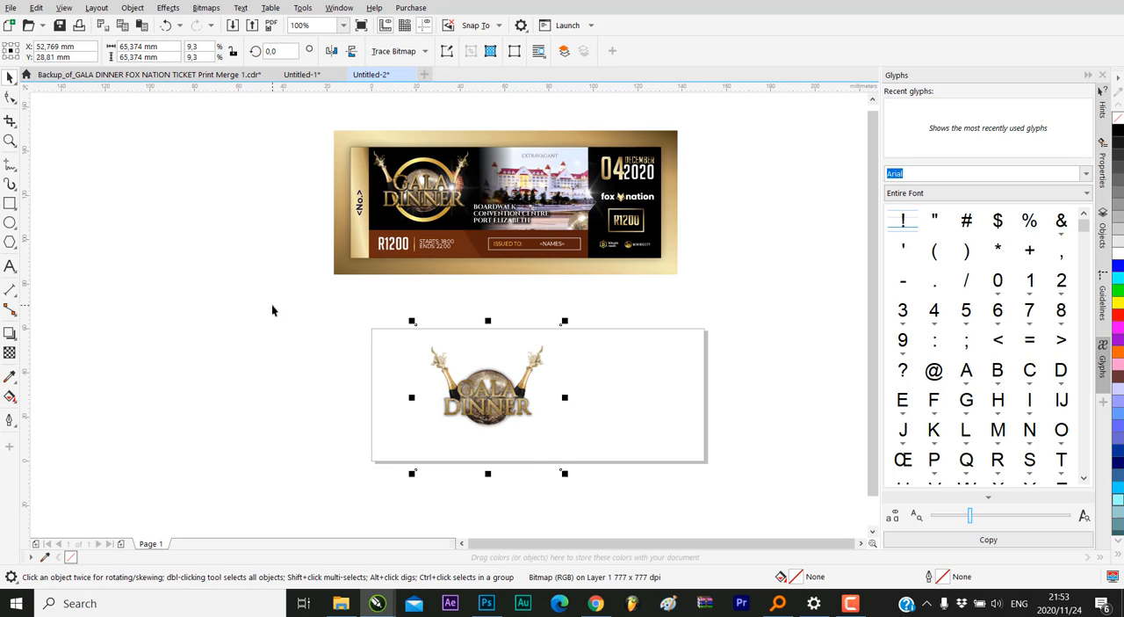
Add a page-sized rectangle and narrow it to a thin vertical strip along the page's left edge
{"action": "left_click", "coordinate": [10, 205]}
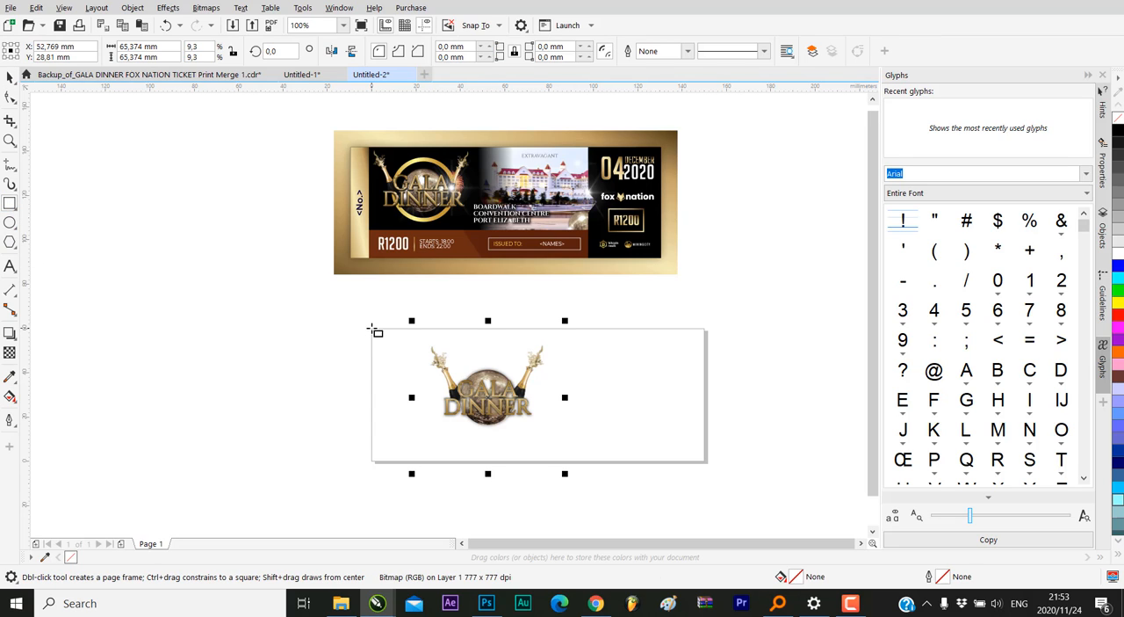
{"action": "double_click", "coordinate": [10, 205]}
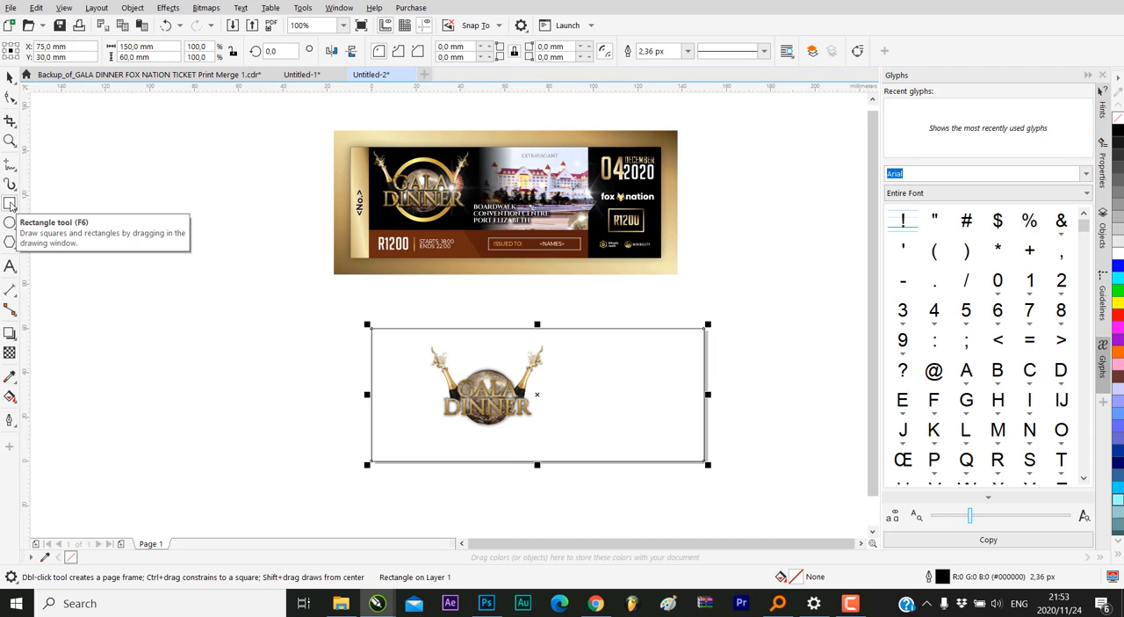
{"action": "left_click", "coordinate": [10, 77]}
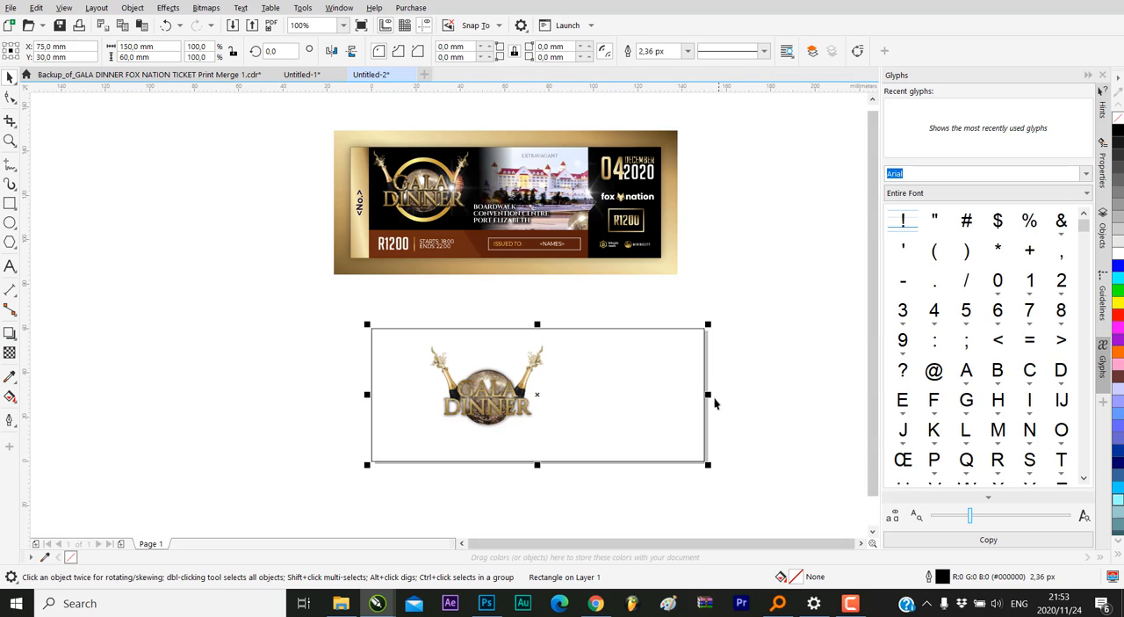
{"action": "mouse_move", "coordinate": [710, 394]}
{"action": "left_mouse_down"}
{"action": "mouse_move", "coordinate": [389, 368]}
{"action": "mouse_move", "coordinate": [396, 381]}
{"action": "left_mouse_up"}
{"action": "left_click", "coordinate": [570, 398]}
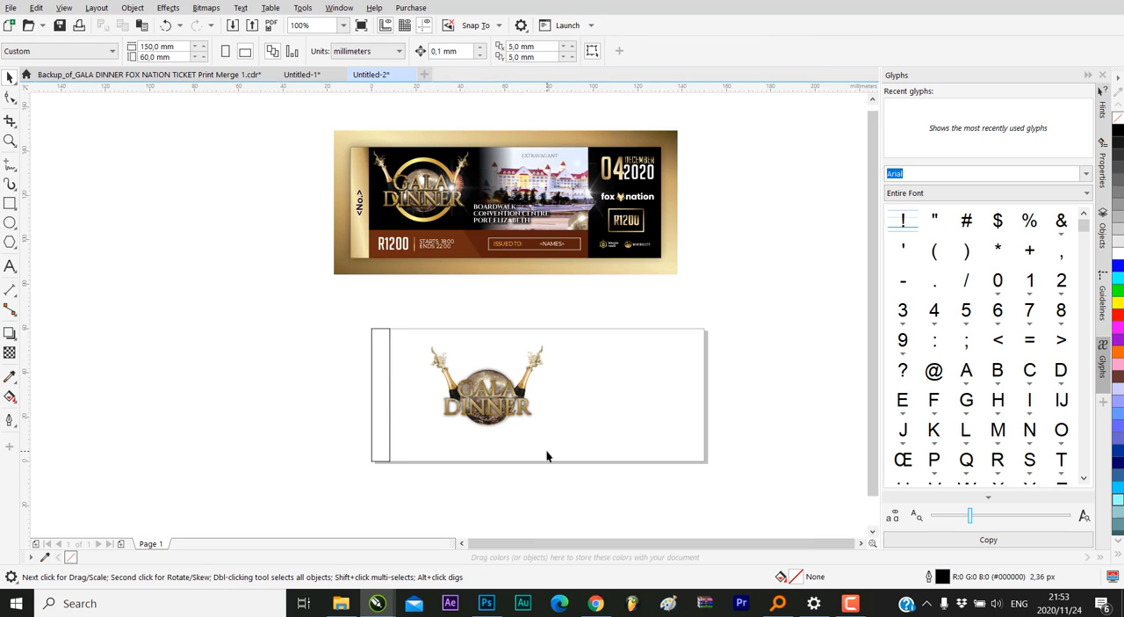
Move the emblem slightly back toward the strip, centred at about X 46 mm, Y 30 mm
{"action": "left_click", "coordinate": [482, 427]}
{"action": "scroll", "coordinate": [482, 426], "scroll_direction": "up", "scroll_amount": 2}
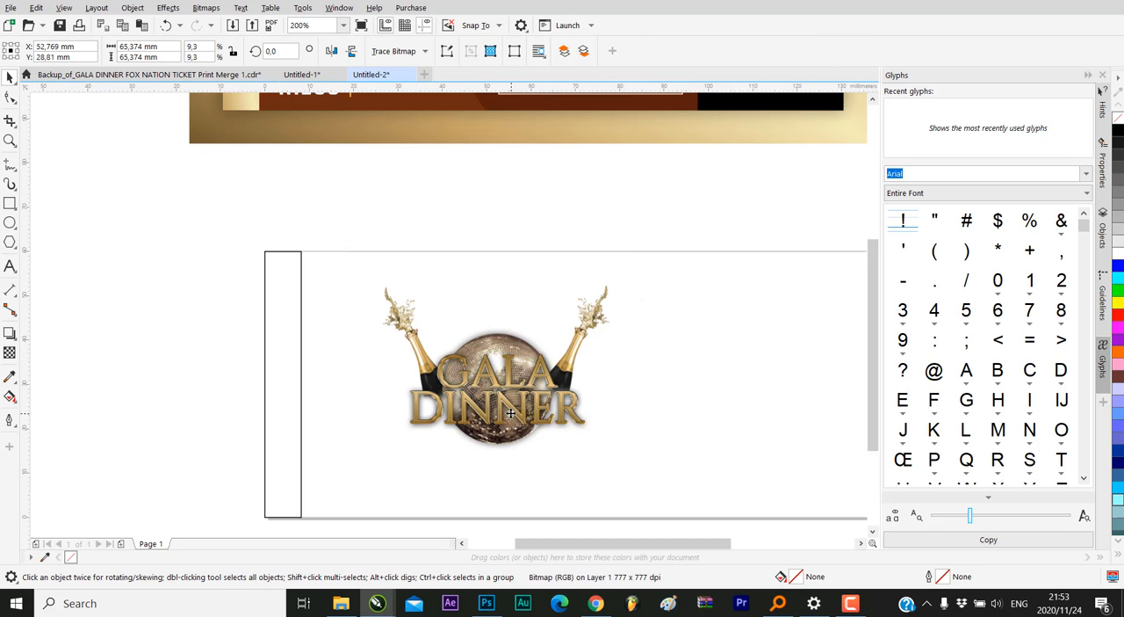
{"action": "scroll", "coordinate": [475, 395], "scroll_direction": "down", "scroll_amount": 2}
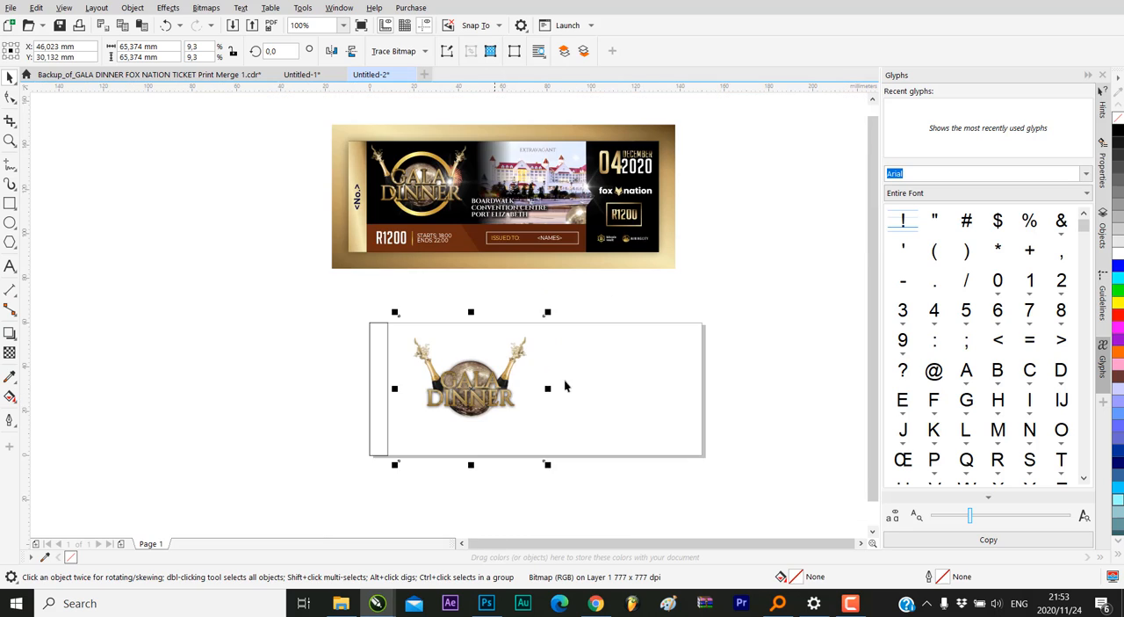
Add a page-sized rectangle and narrow it to a full-height panel about 36 mm wide along the page's right edge
{"action": "left_click", "coordinate": [543, 375]}
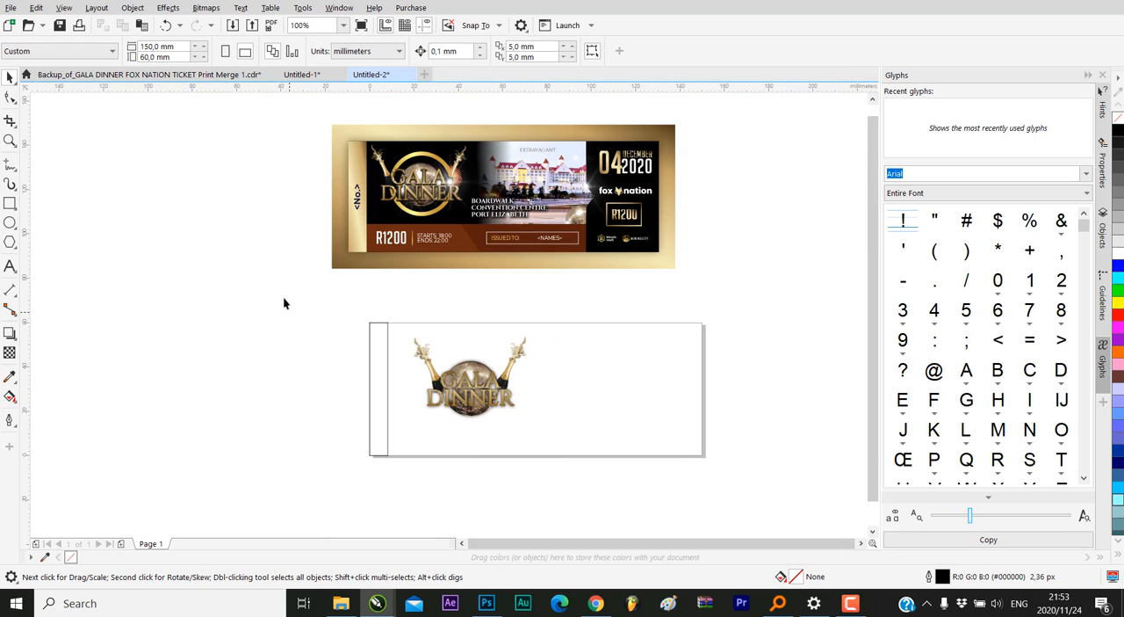
{"action": "double_click", "coordinate": [8, 203]}
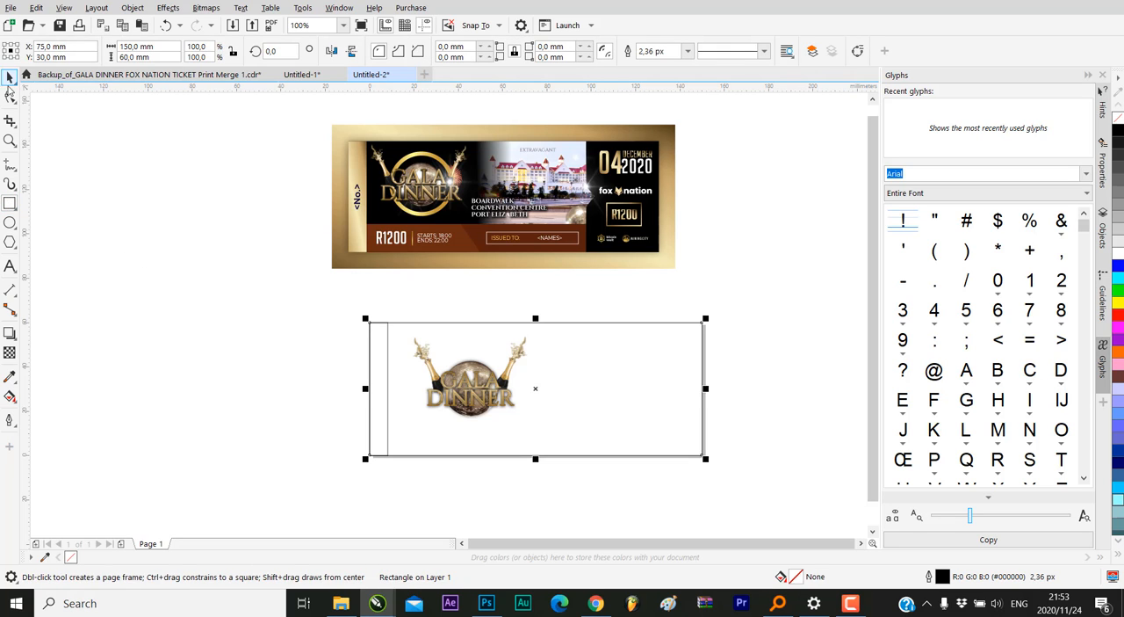
{"action": "left_click", "coordinate": [9, 78]}
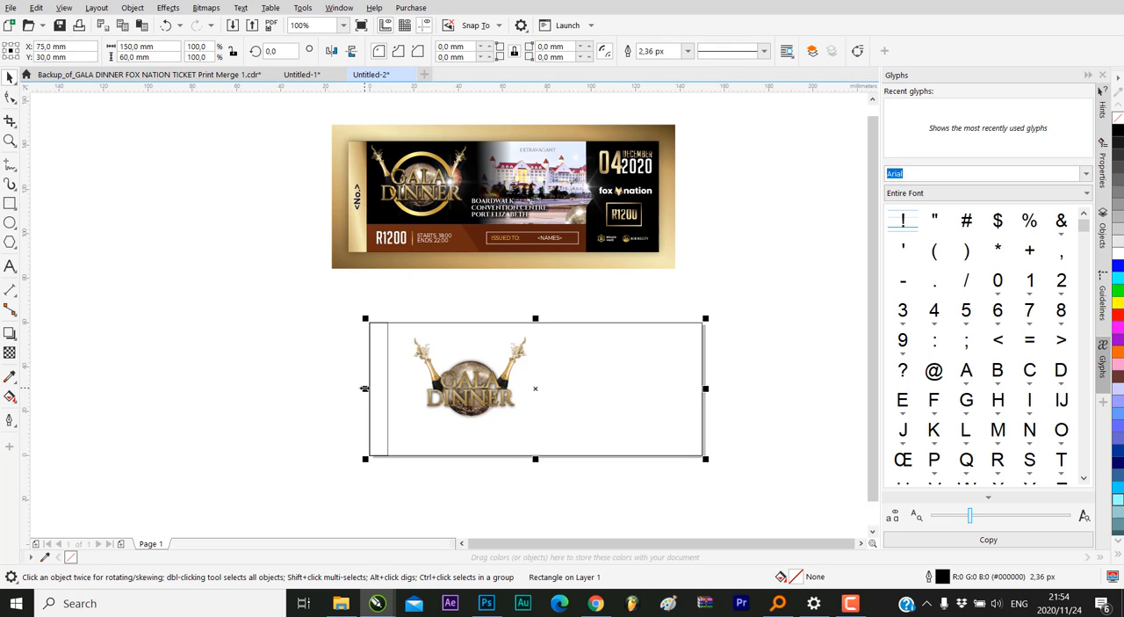
{"action": "left_click_drag", "start_coordinate": [365, 388], "coordinate": [617, 392]}
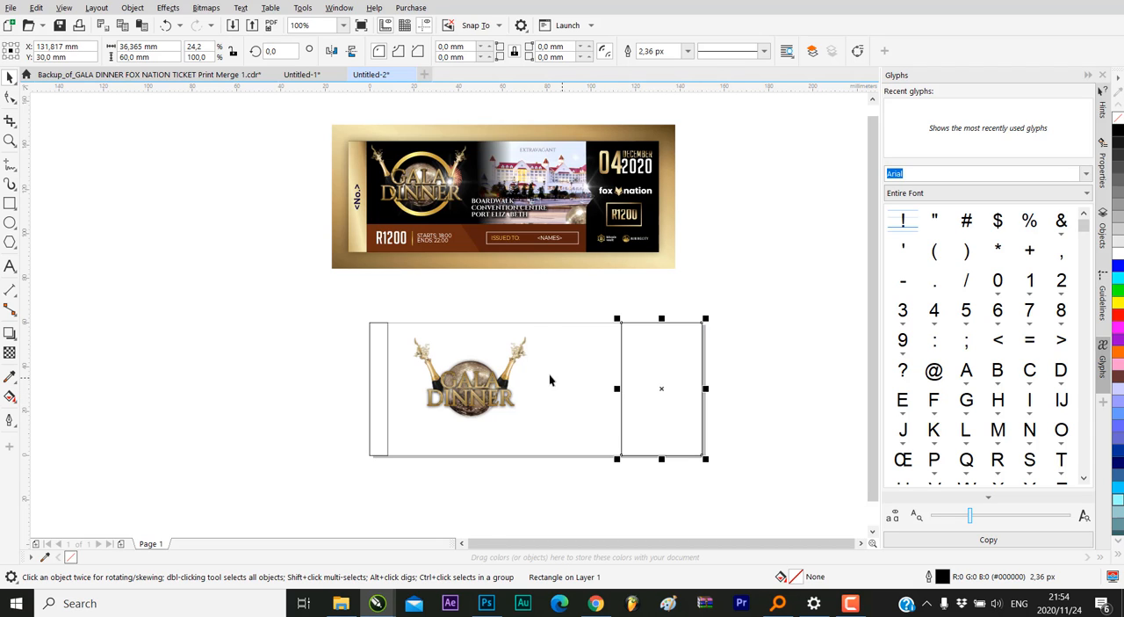
Scale the GALA DINNER emblem down to about 56 mm square and centre it at about X 41.5 mm, Y 33.8 mm
{"action": "left_click", "coordinate": [528, 378]}
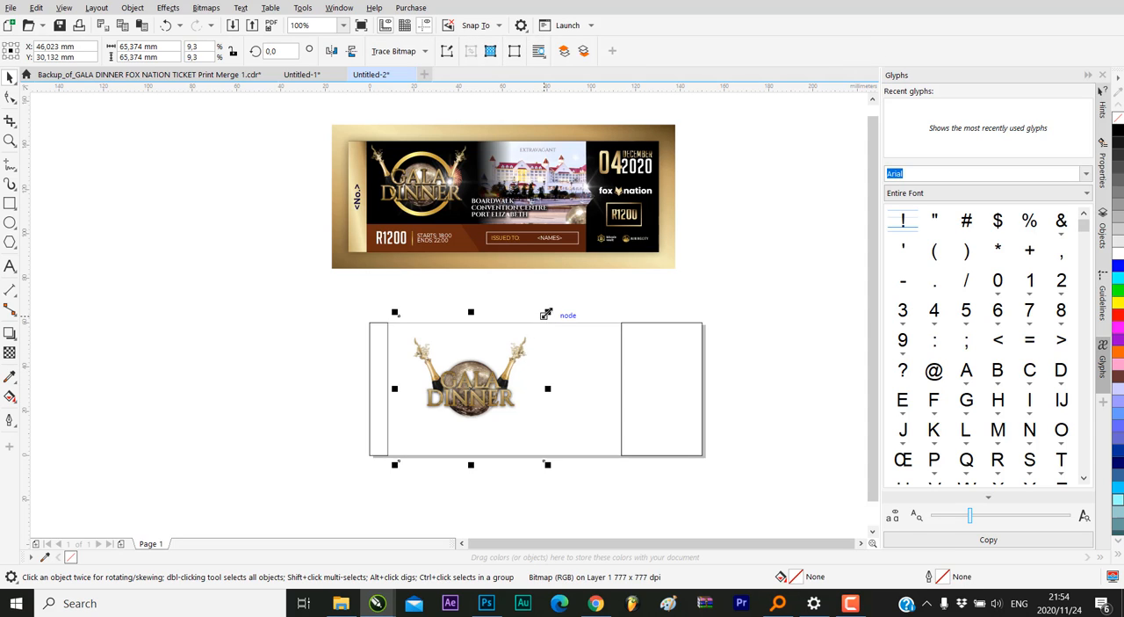
{"action": "left_click_drag", "start_coordinate": [545, 313], "coordinate": [525, 332]}
{"action": "left_click_drag", "start_coordinate": [490, 379], "coordinate": [503, 371]}
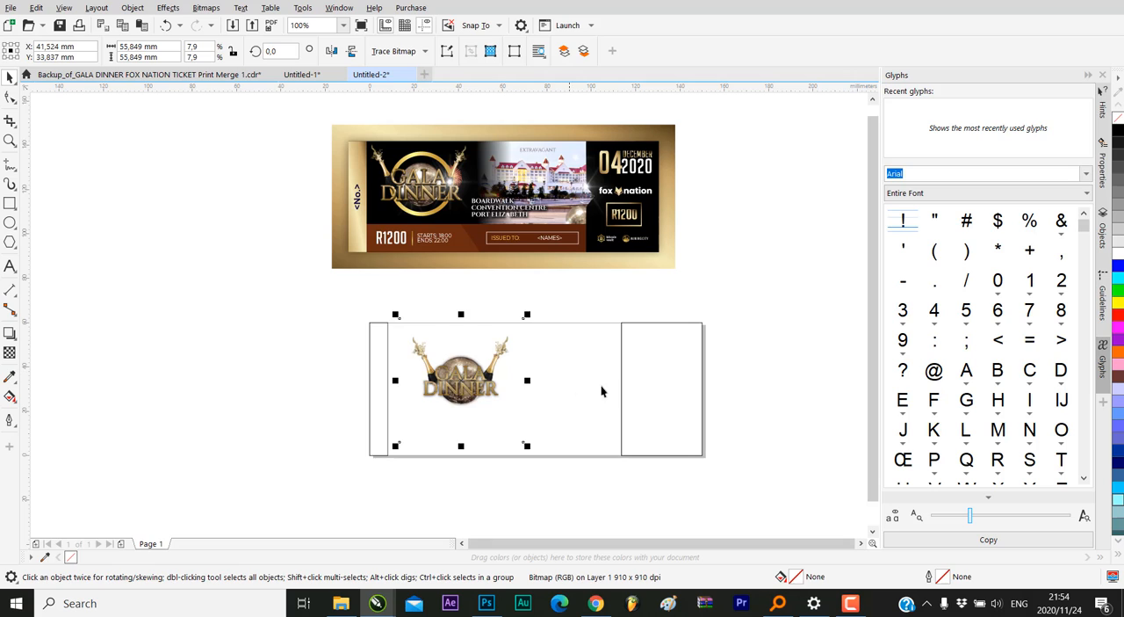
{"action": "left_click", "coordinate": [620, 383]}
{"action": "left_click_drag", "start_coordinate": [617, 387], "coordinate": [620, 389]}
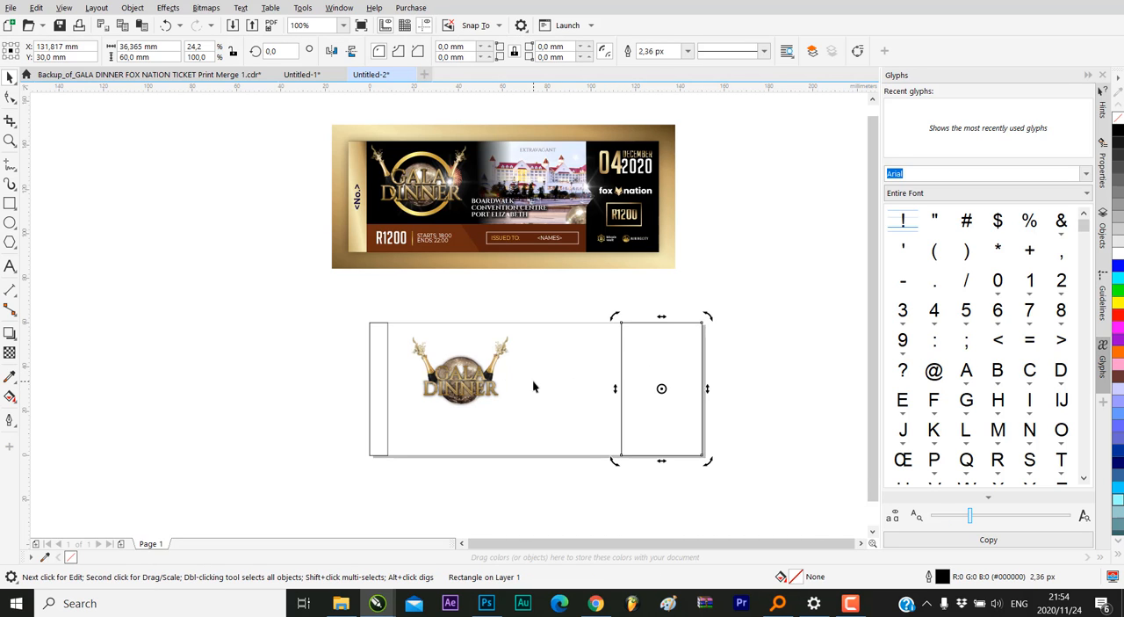
Add another page-sized rectangle and reduce it to a full-width strip about 12.2 mm high along the page's bottom edge
{"action": "left_click", "coordinate": [9, 203]}
{"action": "key", "text": "Tab"}
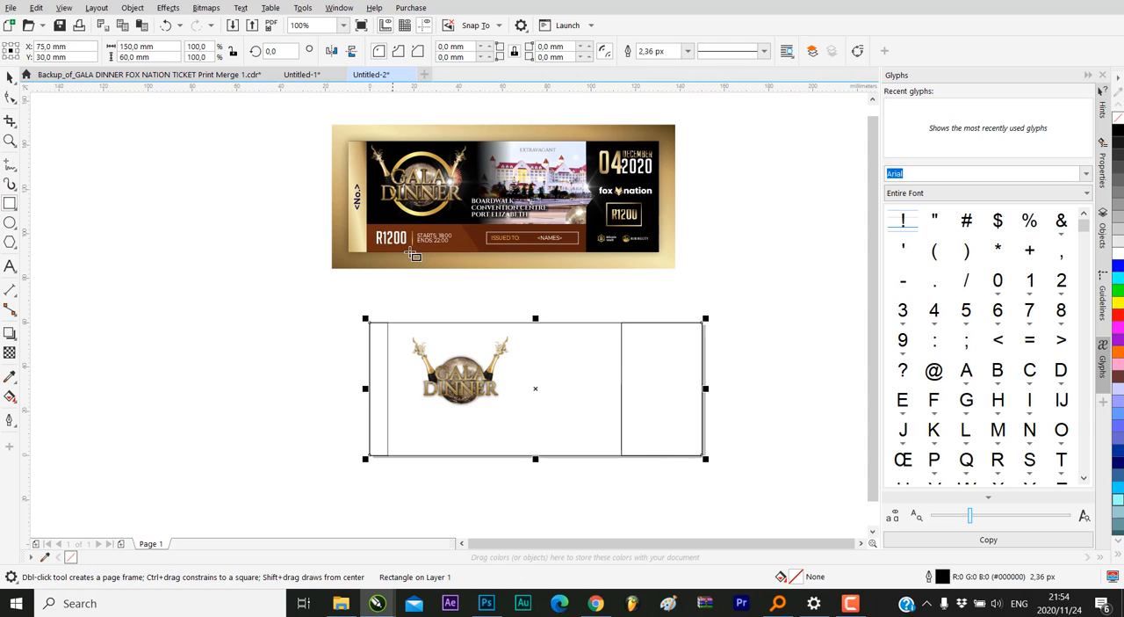
{"action": "left_click_drag", "start_coordinate": [535, 320], "coordinate": [524, 427]}
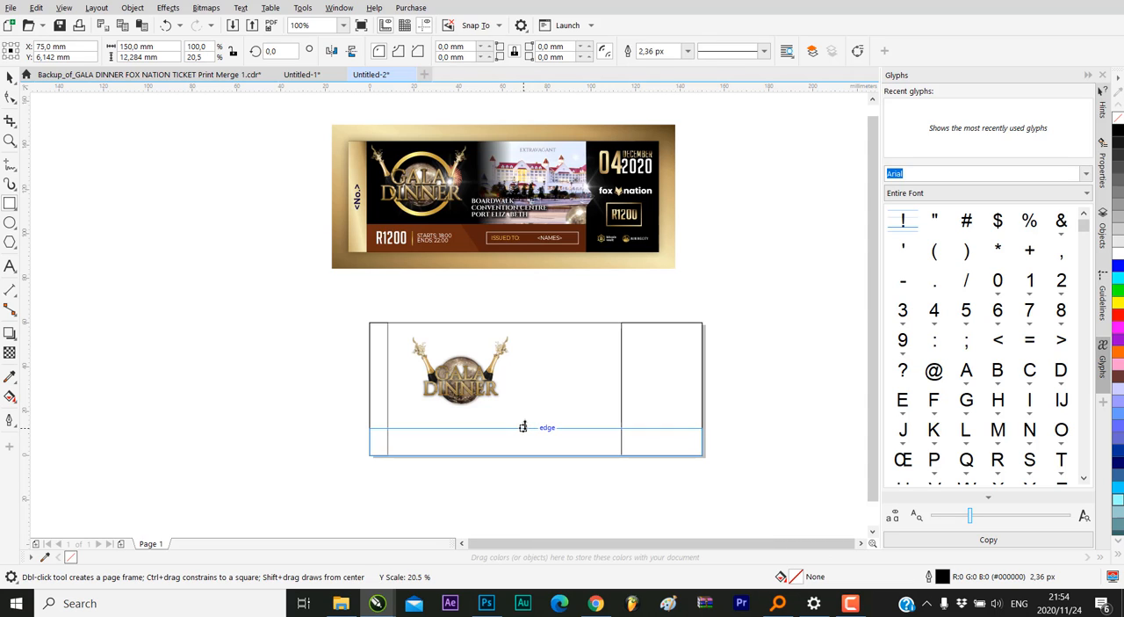
{"action": "left_click_drag", "start_coordinate": [523, 427], "coordinate": [527, 429]}
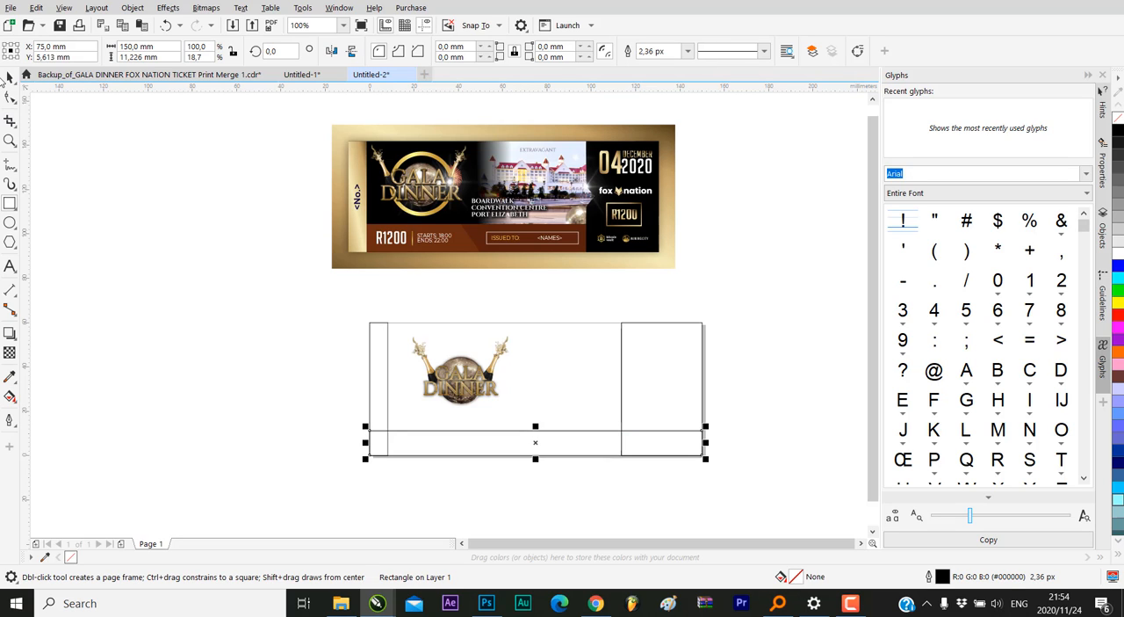
{"action": "scroll", "coordinate": [572, 505], "scroll_direction": "up", "scroll_amount": 2}
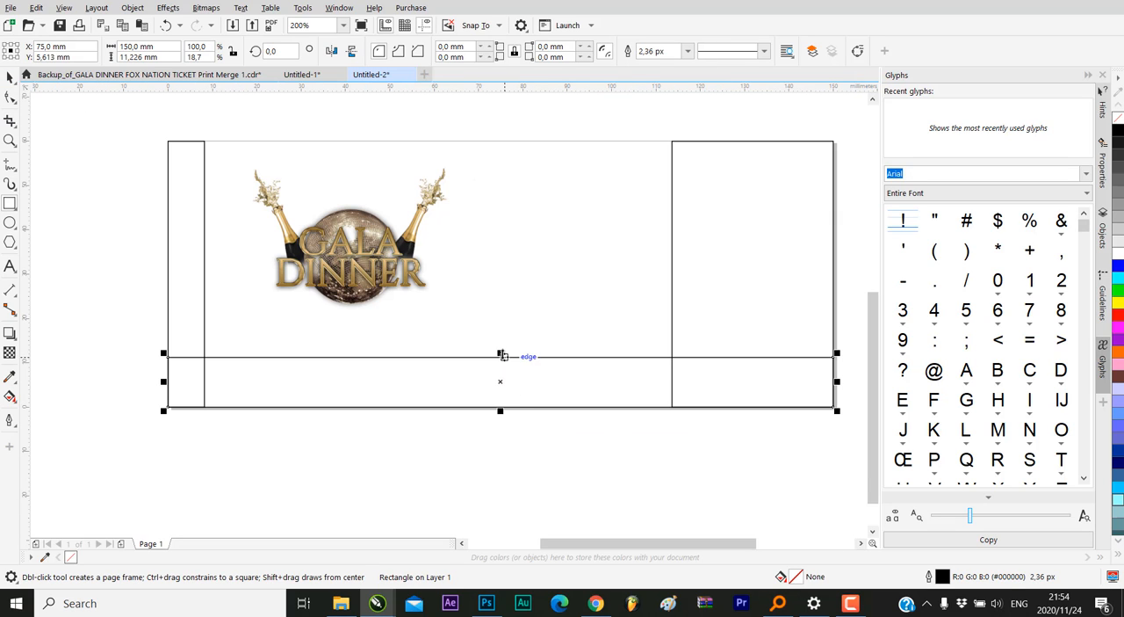
{"action": "left_click_drag", "start_coordinate": [502, 353], "coordinate": [502, 343]}
{"action": "scroll", "coordinate": [501, 353], "scroll_direction": "up", "scroll_amount": 2}
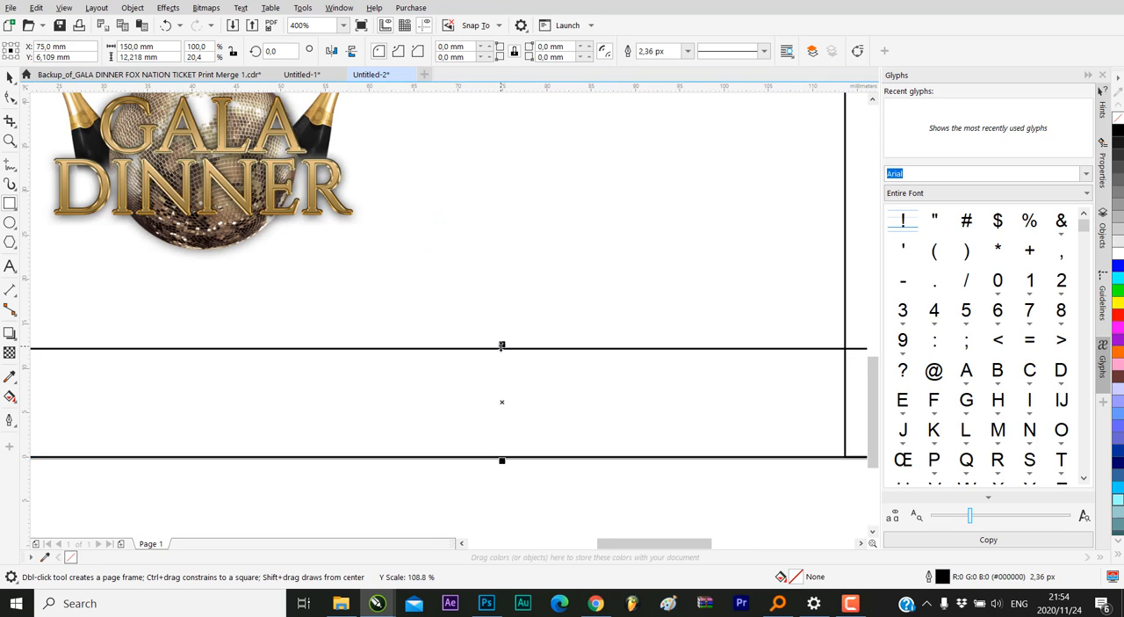
{"action": "scroll", "coordinate": [501, 343], "scroll_direction": "down", "scroll_amount": 6}
{"action": "key", "text": "Escape"}
{"action": "left_click", "coordinate": [9, 78]}
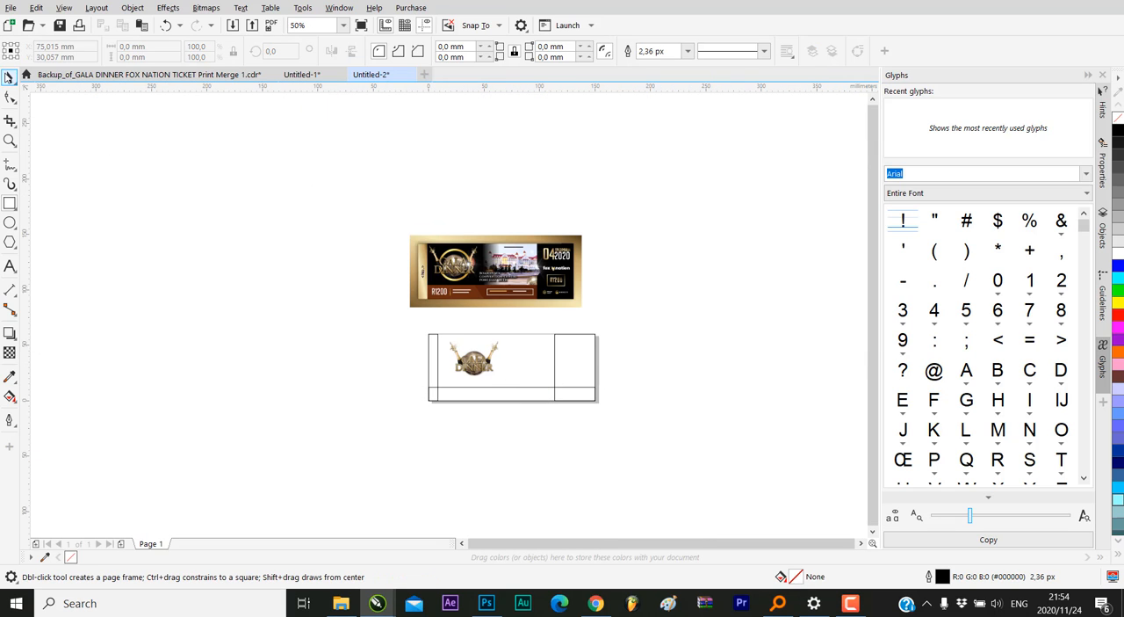
Duplicate the bottom strip and shorten the copy from its left side to about 92 mm wide, keeping its right end fixed
{"action": "scroll", "coordinate": [413, 299], "scroll_direction": "up", "scroll_amount": 2}
{"action": "scroll", "coordinate": [558, 289], "scroll_direction": "up", "scroll_amount": 2}
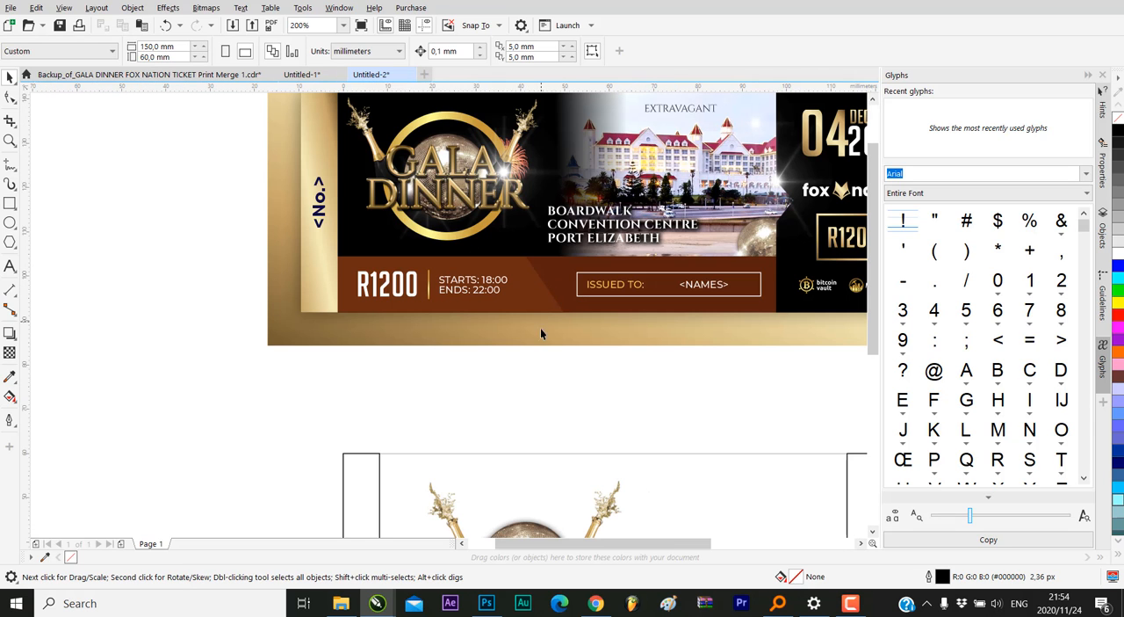
{"action": "scroll", "coordinate": [540, 327], "scroll_direction": "down", "scroll_amount": 4}
{"action": "left_click", "coordinate": [525, 427]}
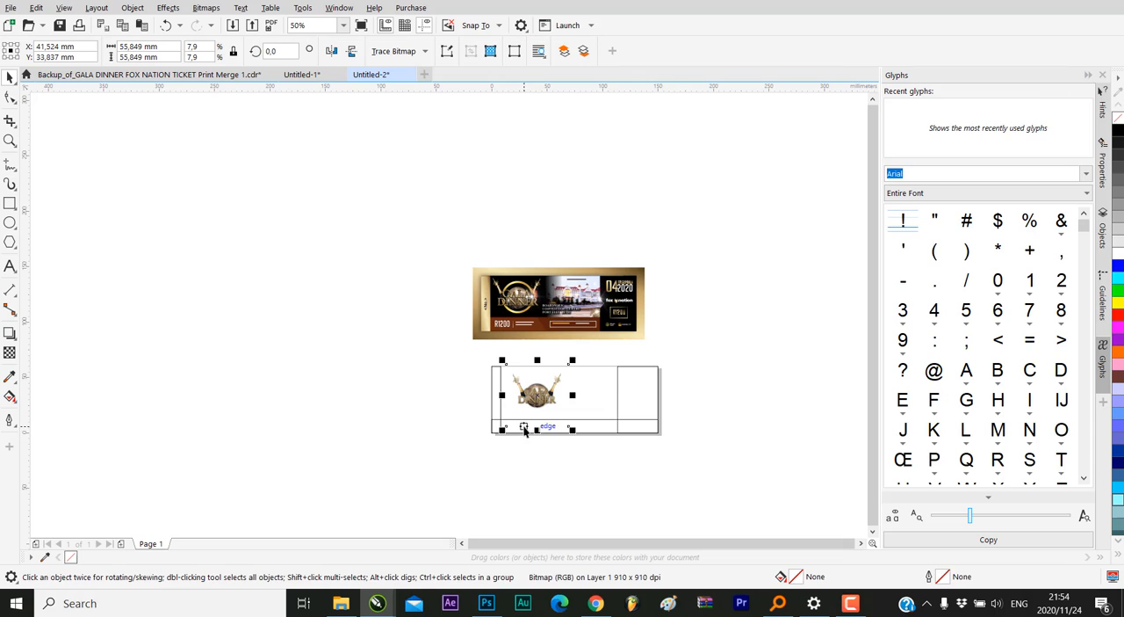
{"action": "left_click", "coordinate": [603, 429]}
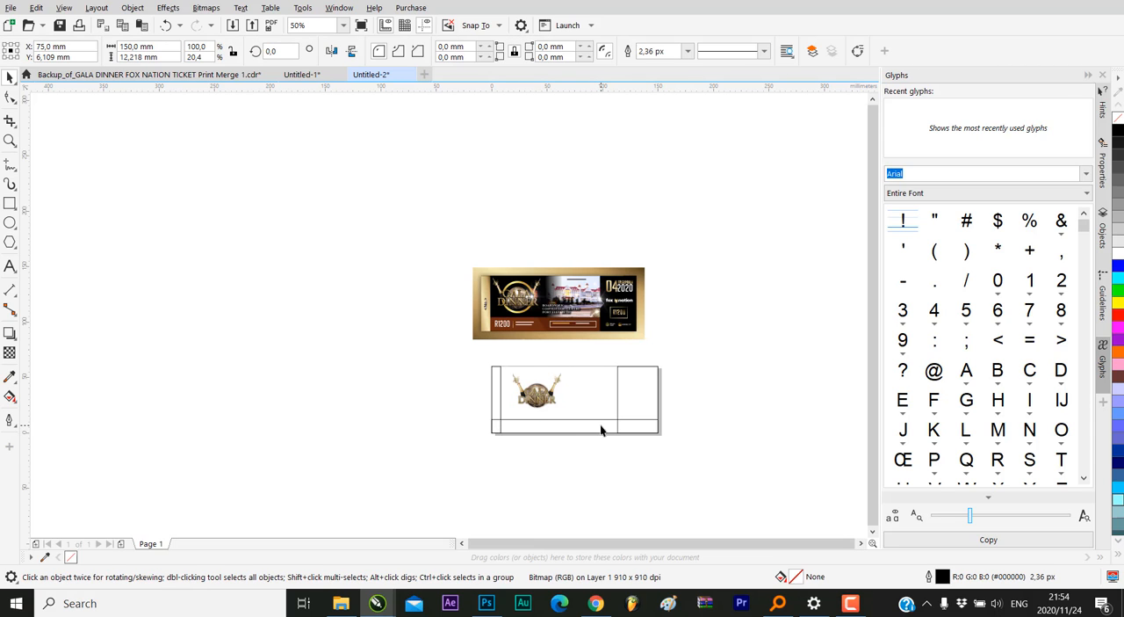
{"action": "scroll", "coordinate": [603, 429], "scroll_direction": "up", "scroll_amount": 2}
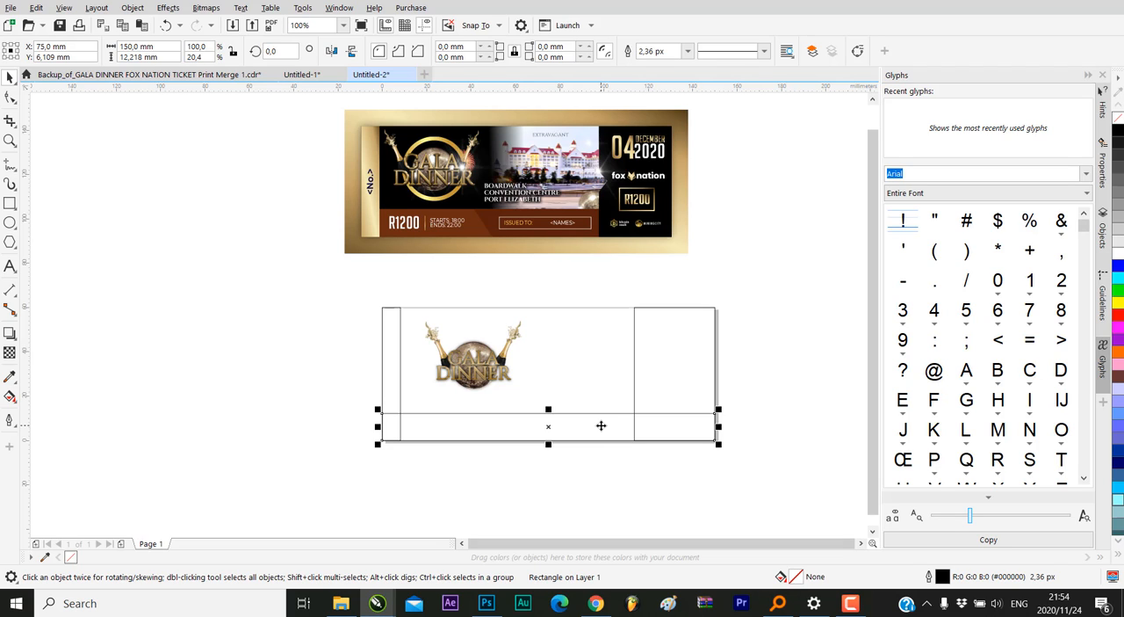
{"action": "key", "text": "shift+Page_Up"}
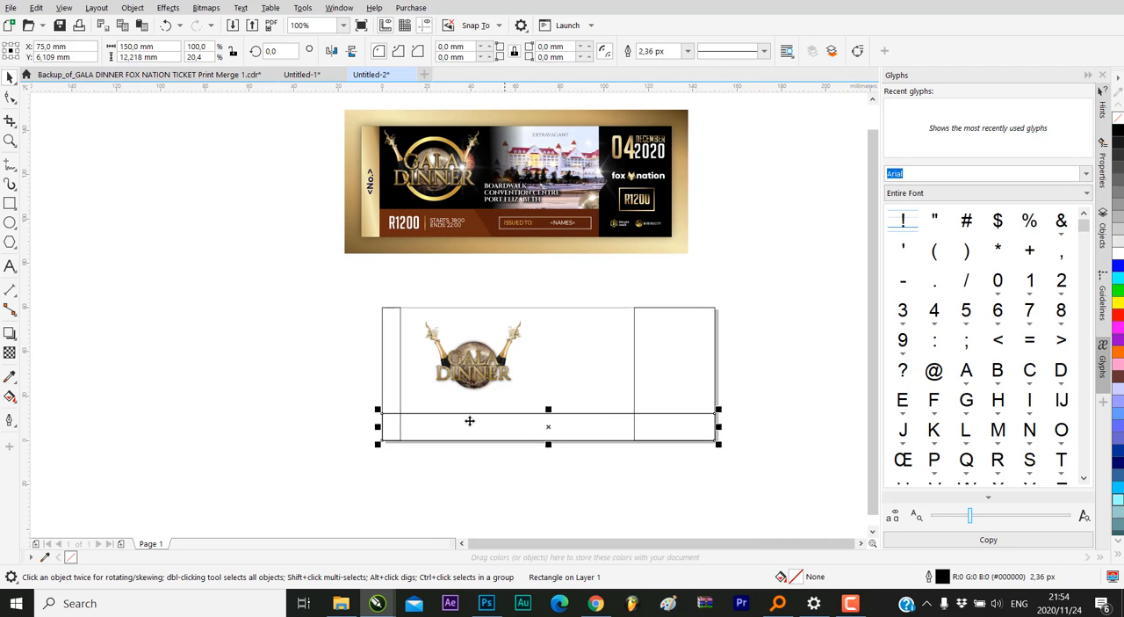
{"action": "left_click_drag", "start_coordinate": [378, 427], "coordinate": [506, 436]}
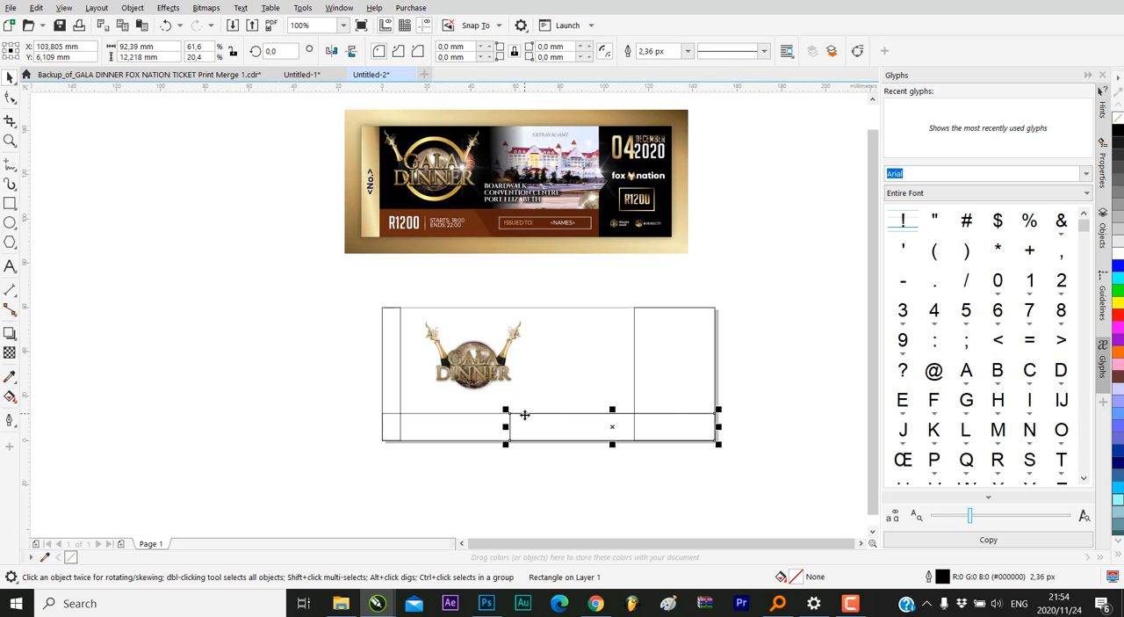
Convert the shortened strip to curves and slant its left end by moving the lower-left node inward with the Shape tool
{"action": "right_click", "coordinate": [524, 415]}
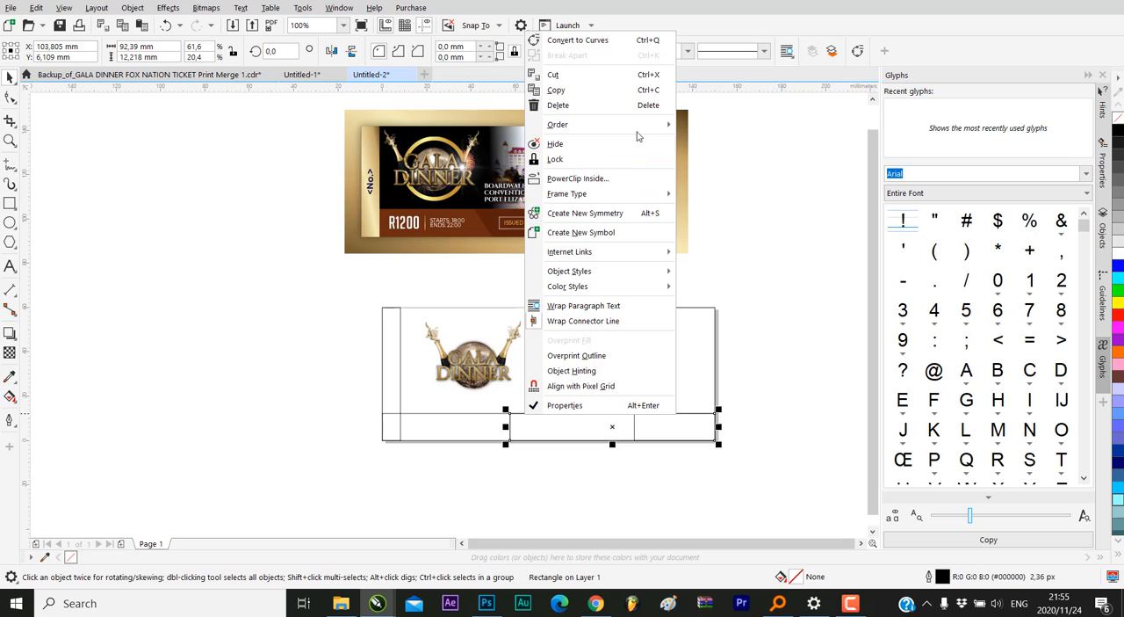
{"action": "left_click", "coordinate": [598, 41]}
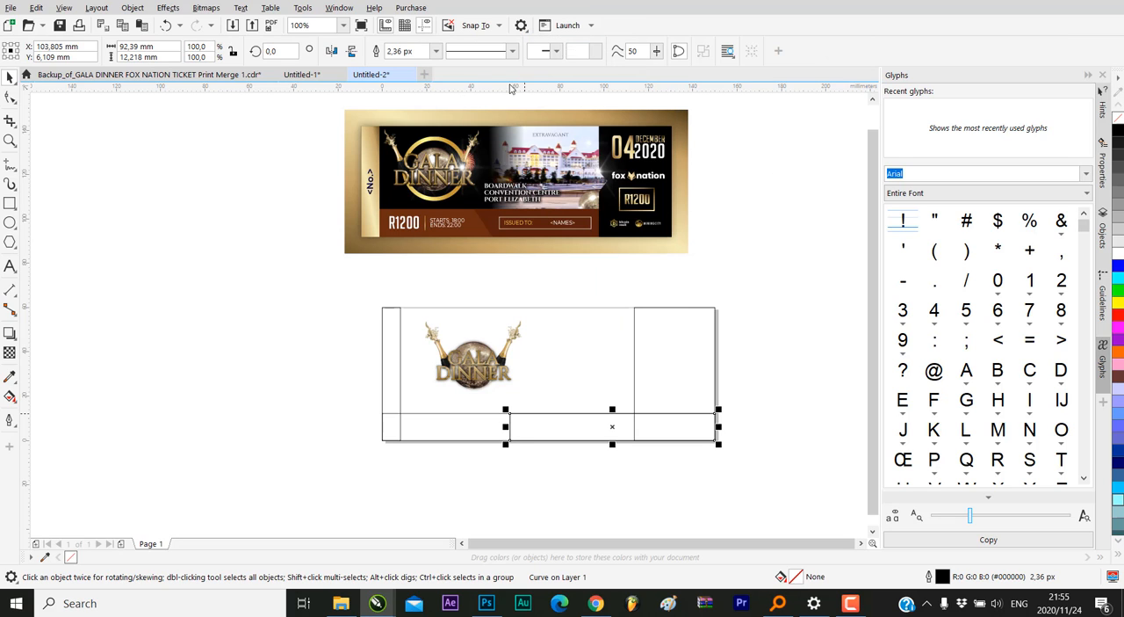
{"action": "left_click", "coordinate": [9, 97]}
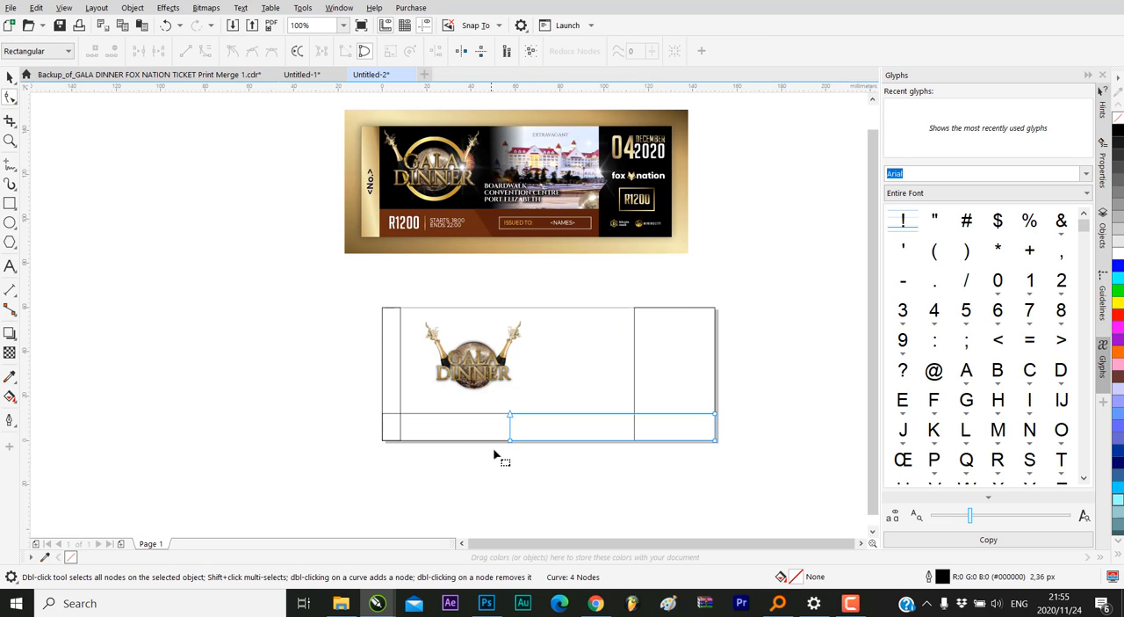
{"action": "left_click_drag", "start_coordinate": [510, 441], "coordinate": [529, 441]}
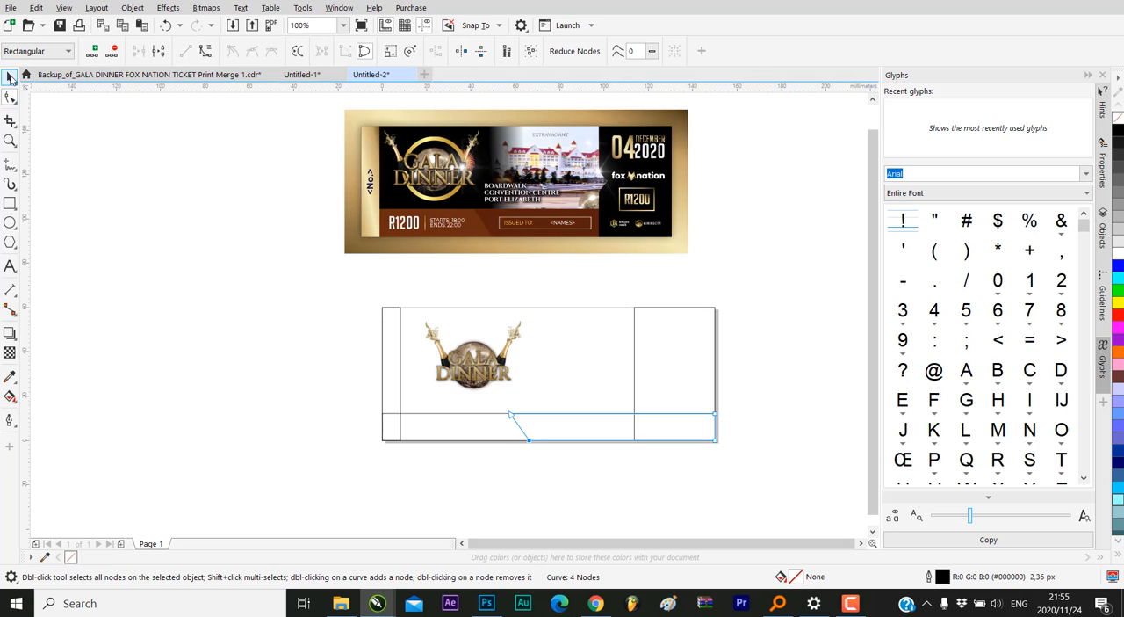
{"action": "left_click", "coordinate": [10, 78]}
{"action": "left_click", "coordinate": [10, 97]}
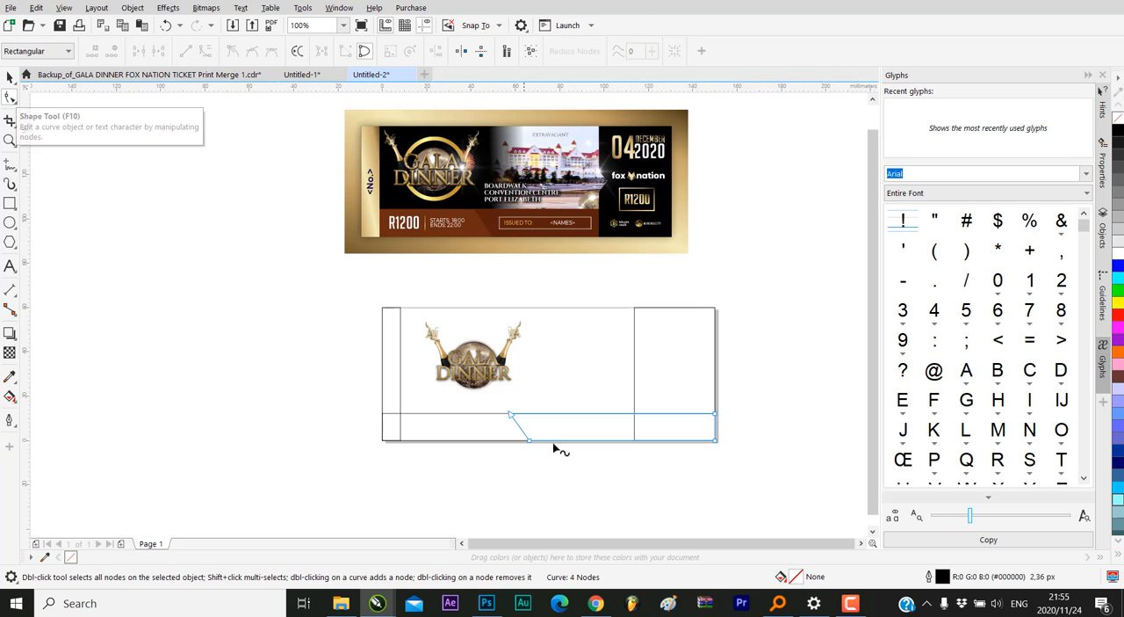
{"action": "left_click", "coordinate": [9, 77]}
{"action": "left_click", "coordinate": [637, 487]}
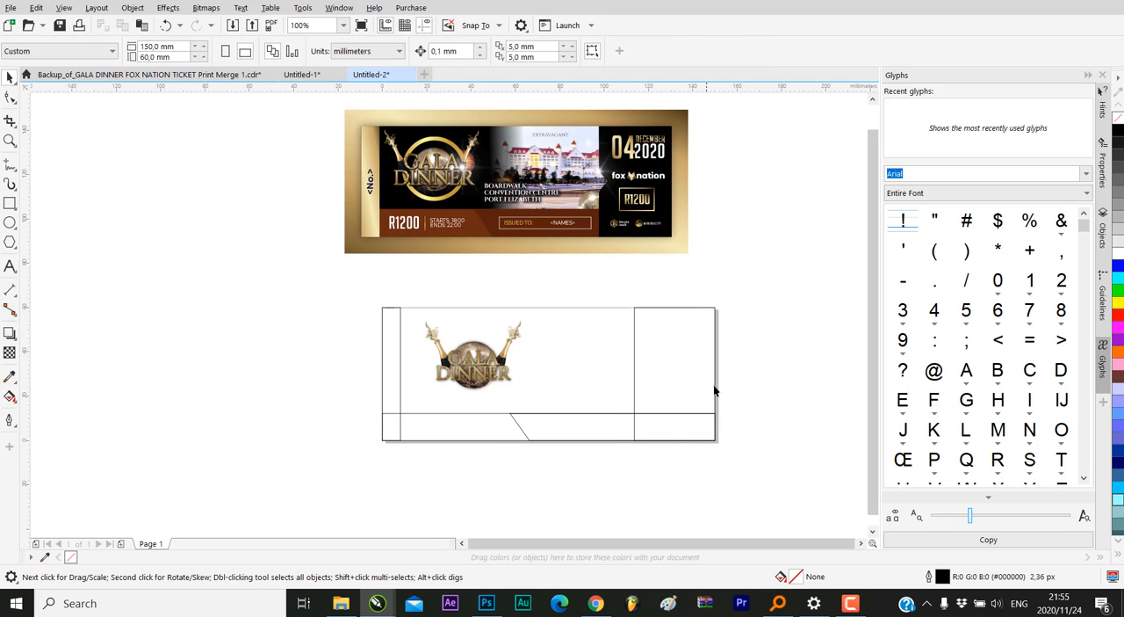
Check the notched panel edge on the reference ticket and convert the page's right-hand panel to curves
{"action": "scroll", "coordinate": [738, 402], "scroll_direction": "up", "scroll_amount": 2}
{"action": "scroll", "coordinate": [709, 427], "scroll_direction": "down", "scroll_amount": 2}
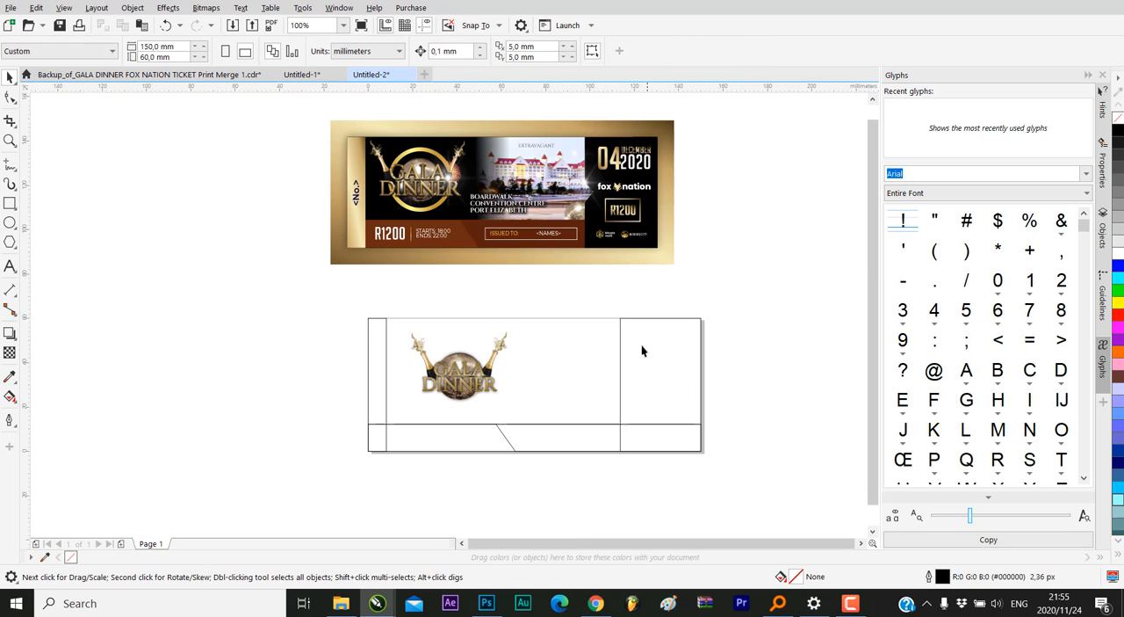
{"action": "scroll", "coordinate": [612, 166], "scroll_direction": "up", "scroll_amount": 5}
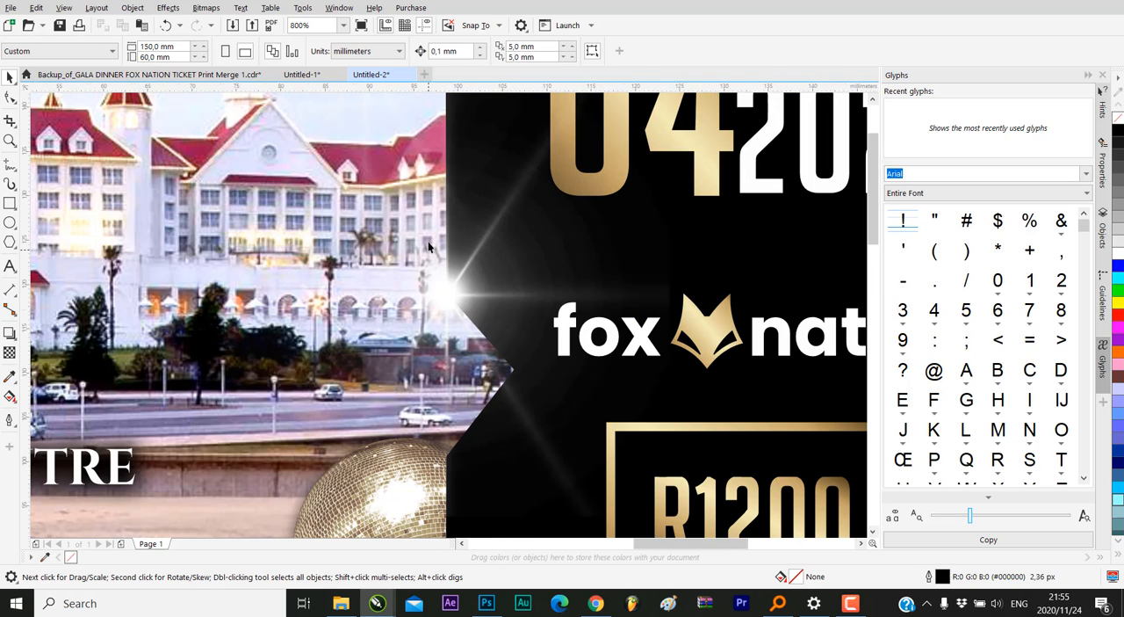
{"action": "scroll", "coordinate": [435, 251], "scroll_direction": "down", "scroll_amount": 5}
{"action": "left_click", "coordinate": [449, 307]}
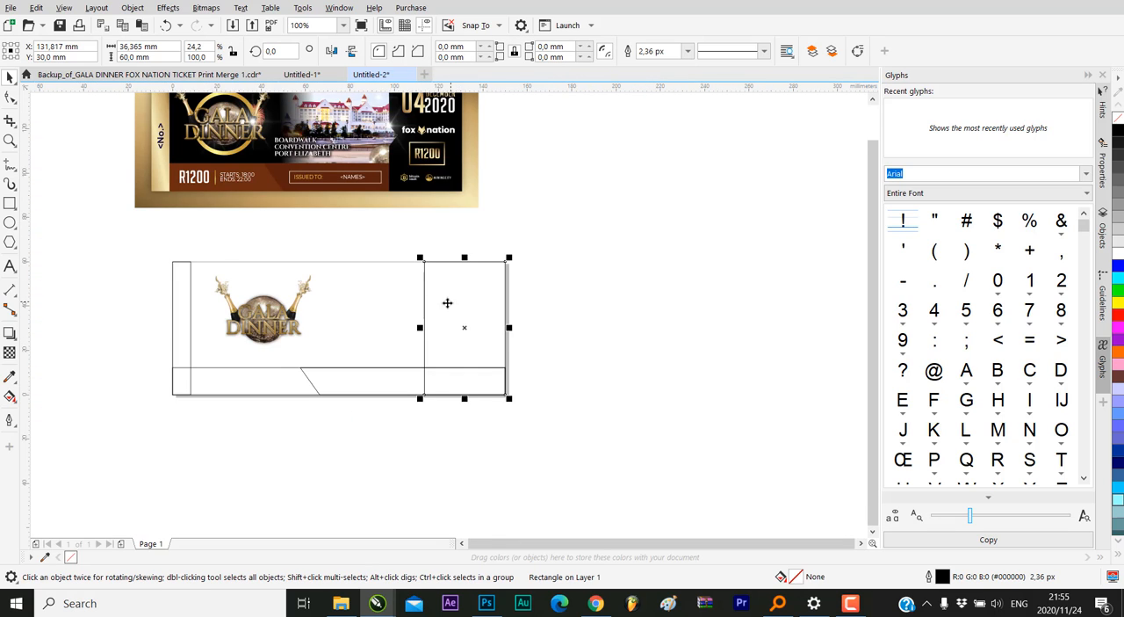
{"action": "left_click", "coordinate": [10, 98]}
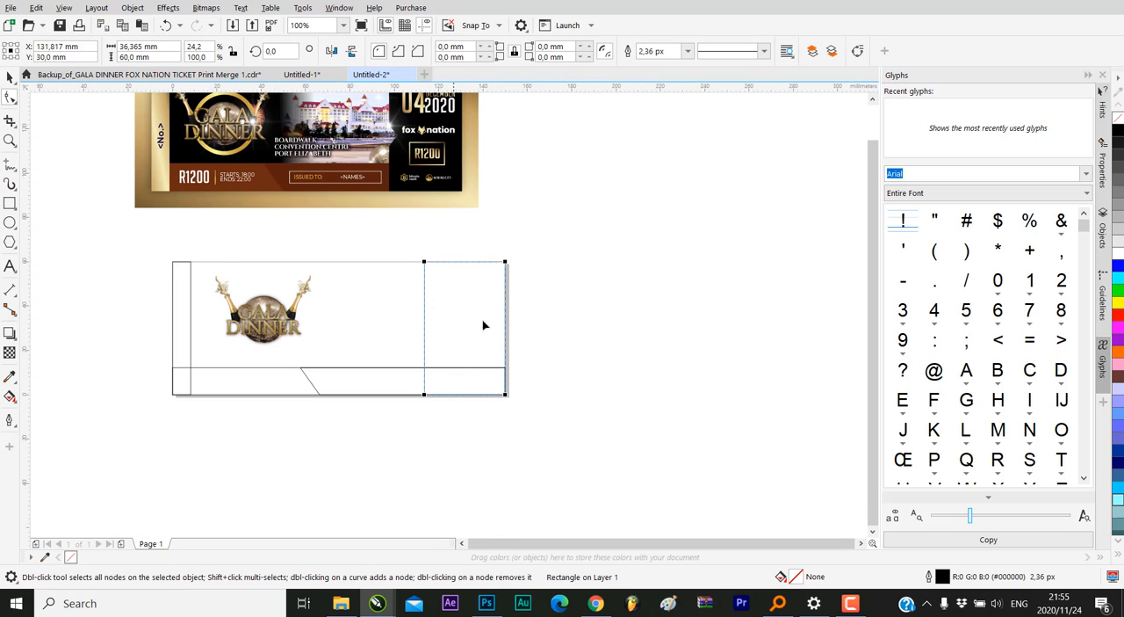
{"action": "right_click", "coordinate": [450, 301]}
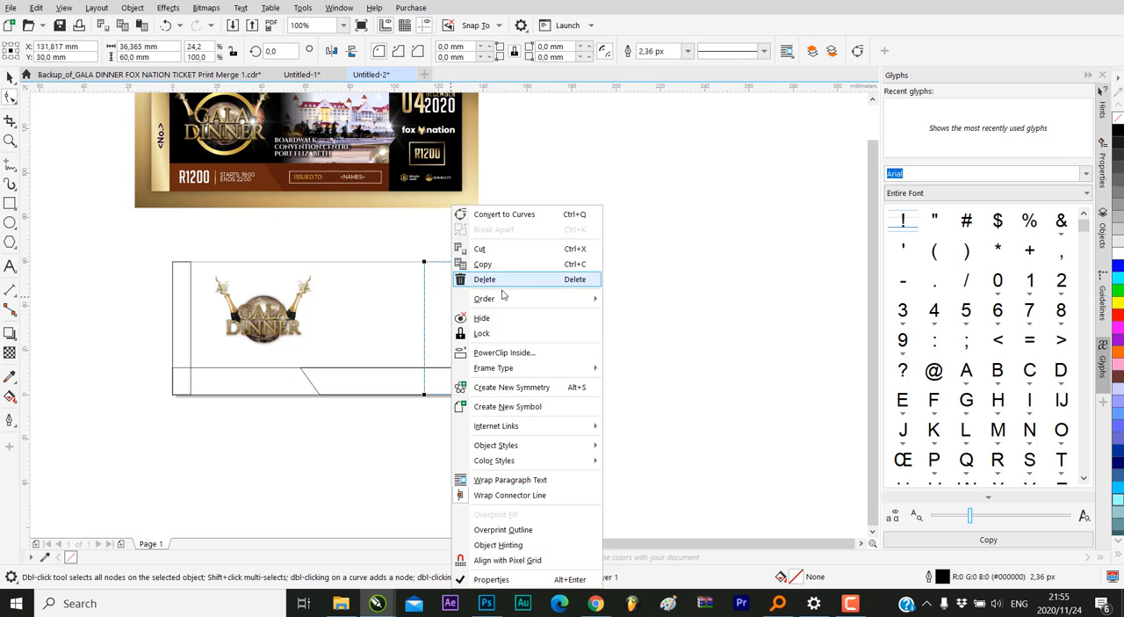
{"action": "left_click", "coordinate": [507, 214]}
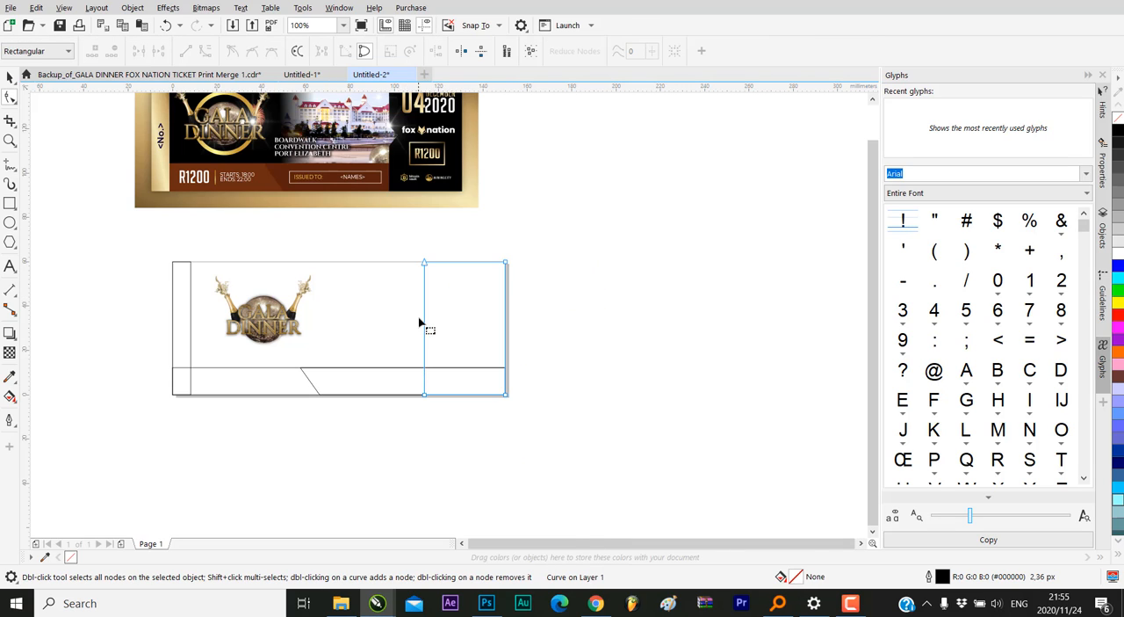
Add three nodes to the right-hand panel's left edge and pull the middle one inward to form a triangular notch
{"action": "scroll", "coordinate": [426, 312], "scroll_direction": "up", "scroll_amount": 2}
{"action": "double_click", "coordinate": [430, 283]}
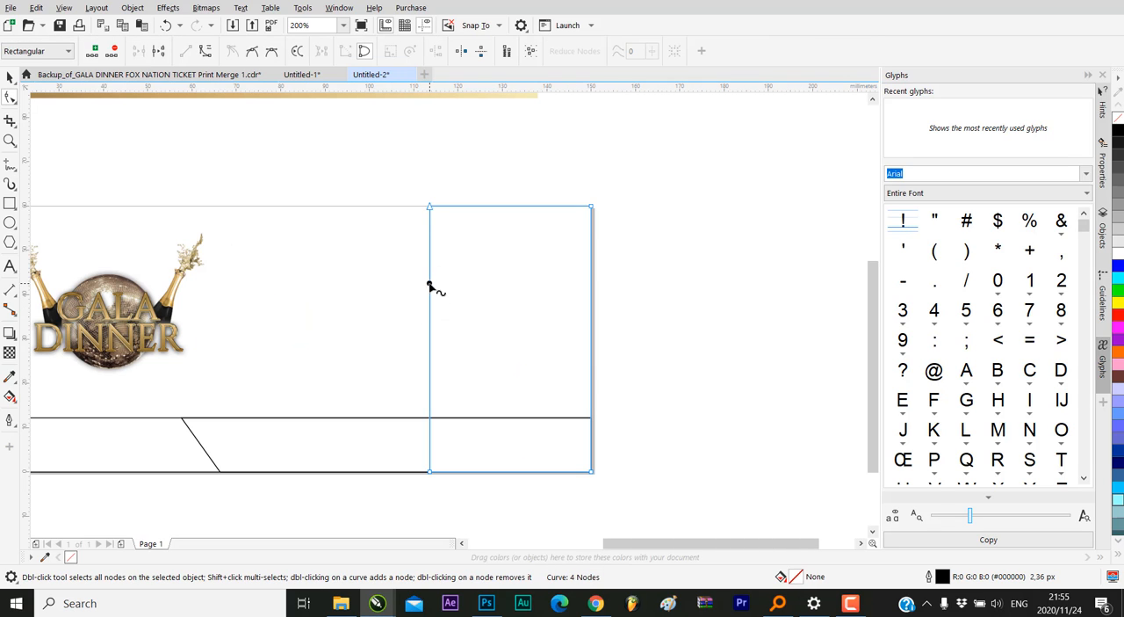
{"action": "double_click", "coordinate": [430, 351]}
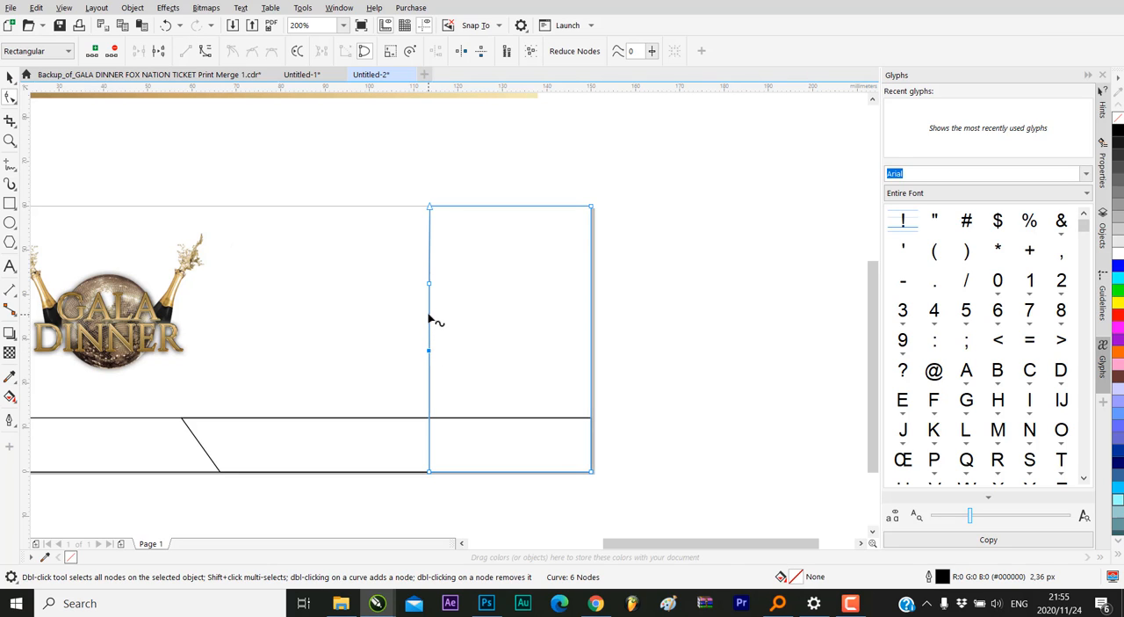
{"action": "double_click", "coordinate": [429, 316]}
{"action": "left_click_drag", "start_coordinate": [430, 316], "coordinate": [460, 320]}
{"action": "left_click", "coordinate": [10, 77]}
{"action": "scroll", "coordinate": [514, 302], "scroll_direction": "down", "scroll_amount": 2}
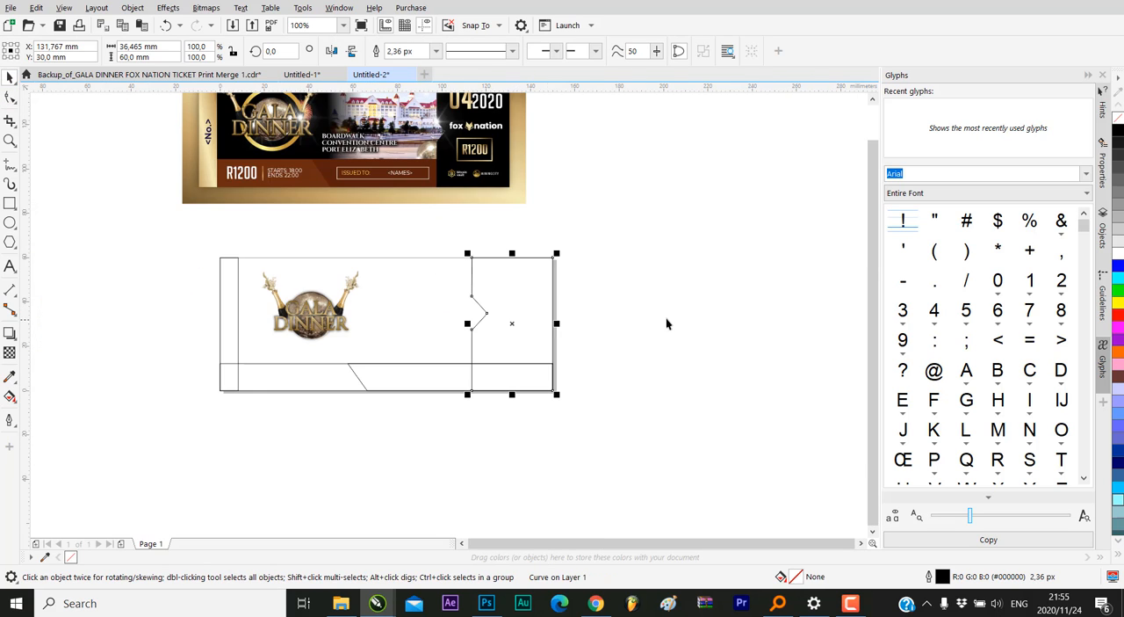
{"action": "left_click", "coordinate": [570, 436]}
Add a 150 × 60 mm page-sized rectangle over the ticket page
{"action": "scroll", "coordinate": [539, 414], "scroll_direction": "down", "scroll_amount": 2}
{"action": "scroll", "coordinate": [525, 360], "scroll_direction": "up", "scroll_amount": 2}
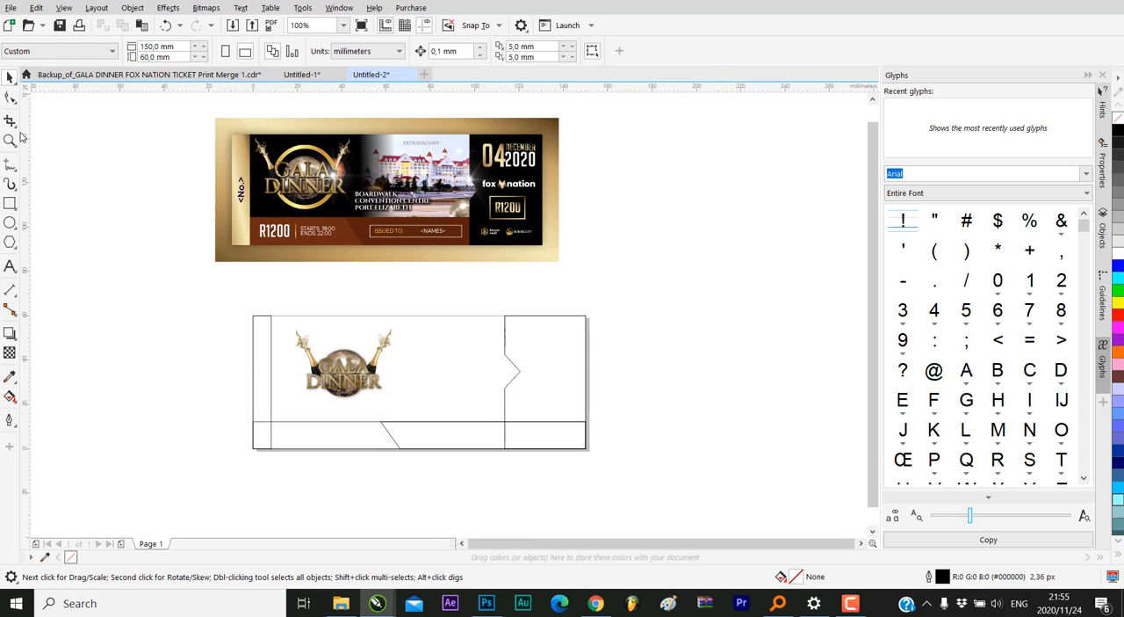
{"action": "double_click", "coordinate": [9, 204]}
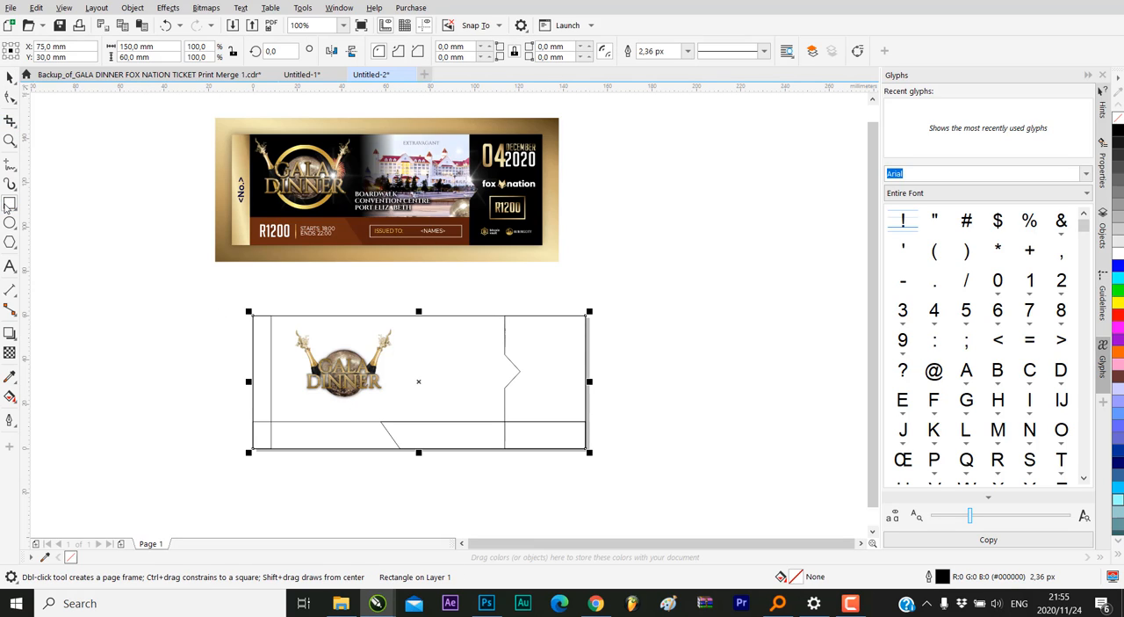
Try a black fill on the page-sized rectangle, and undo the fill
{"action": "left_click", "coordinate": [9, 78]}
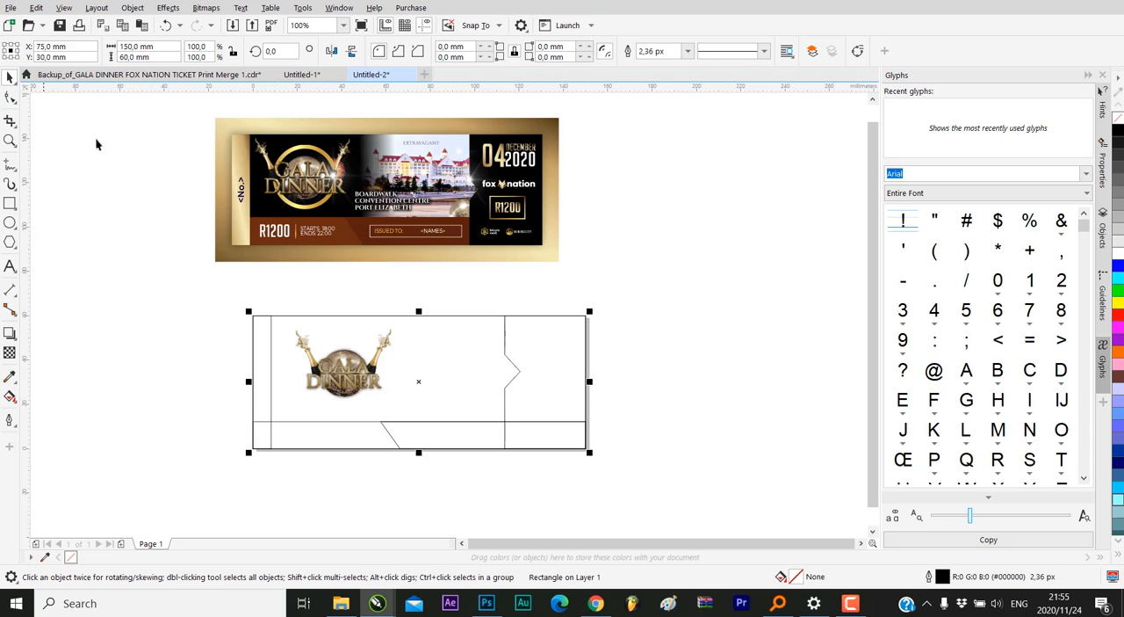
{"action": "left_click", "coordinate": [459, 354]}
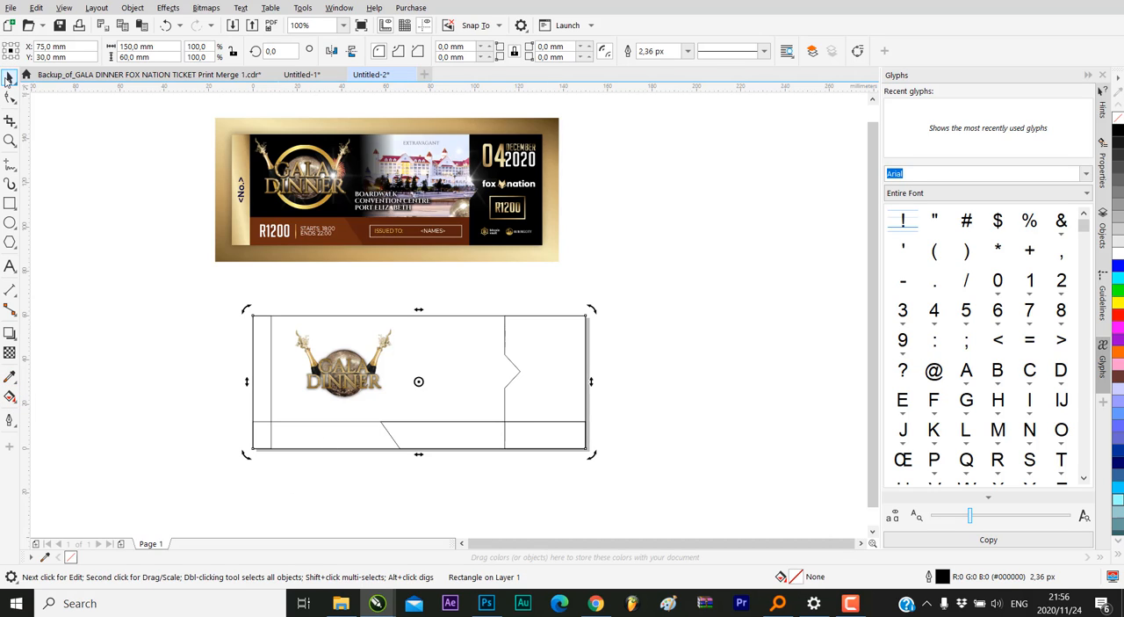
{"action": "left_click", "coordinate": [1118, 132]}
{"action": "left_click", "coordinate": [577, 242]}
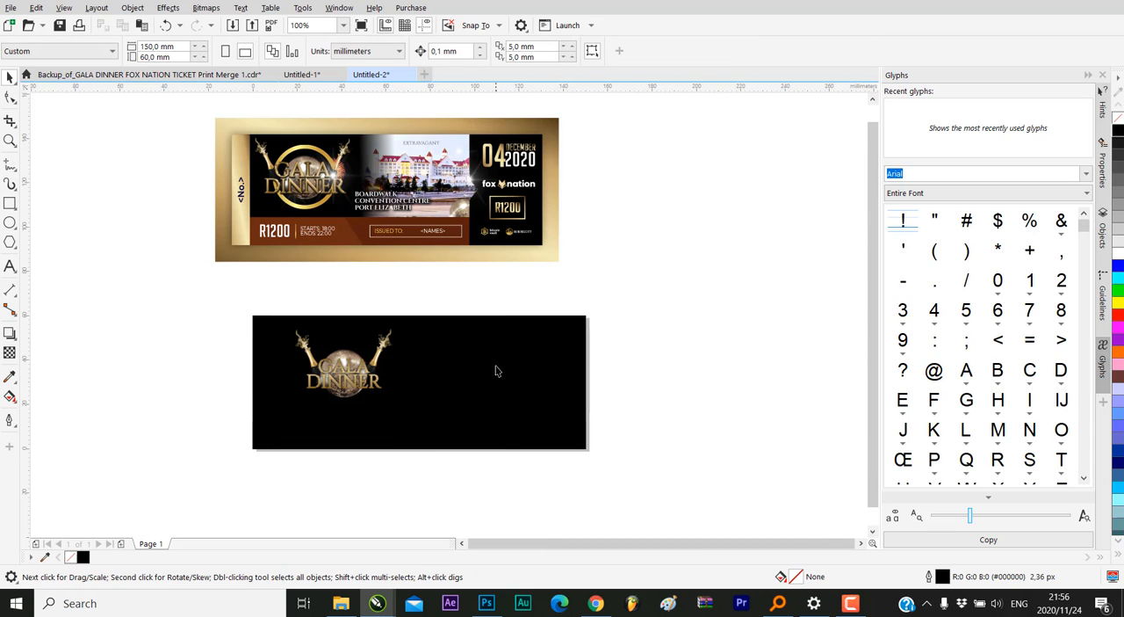
{"action": "left_click", "coordinate": [405, 319]}
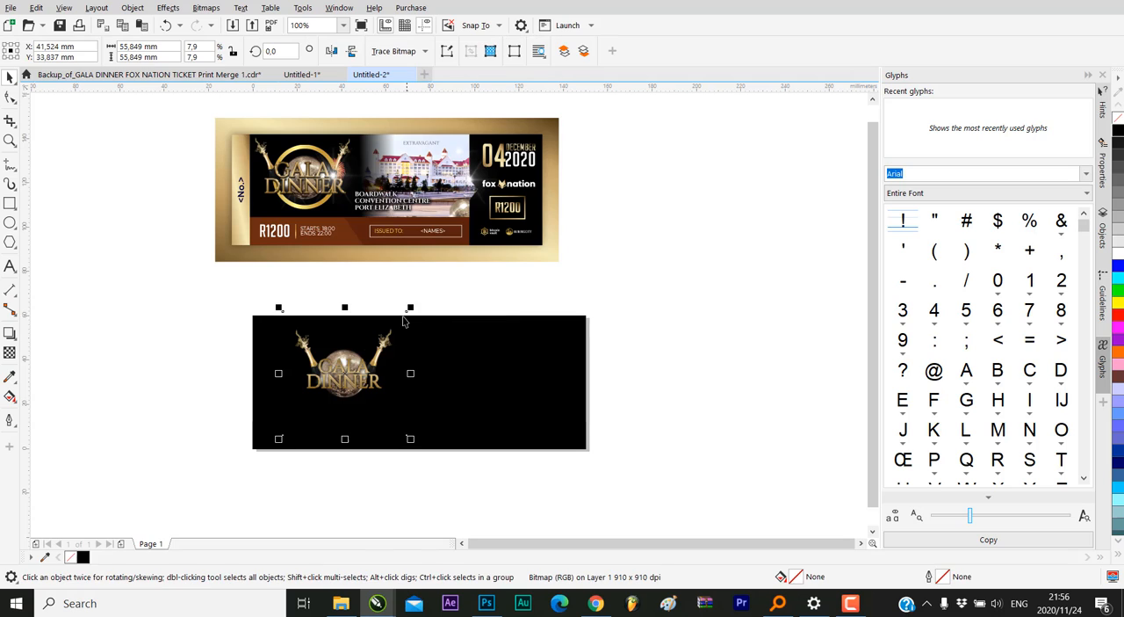
{"action": "left_click", "coordinate": [165, 24]}
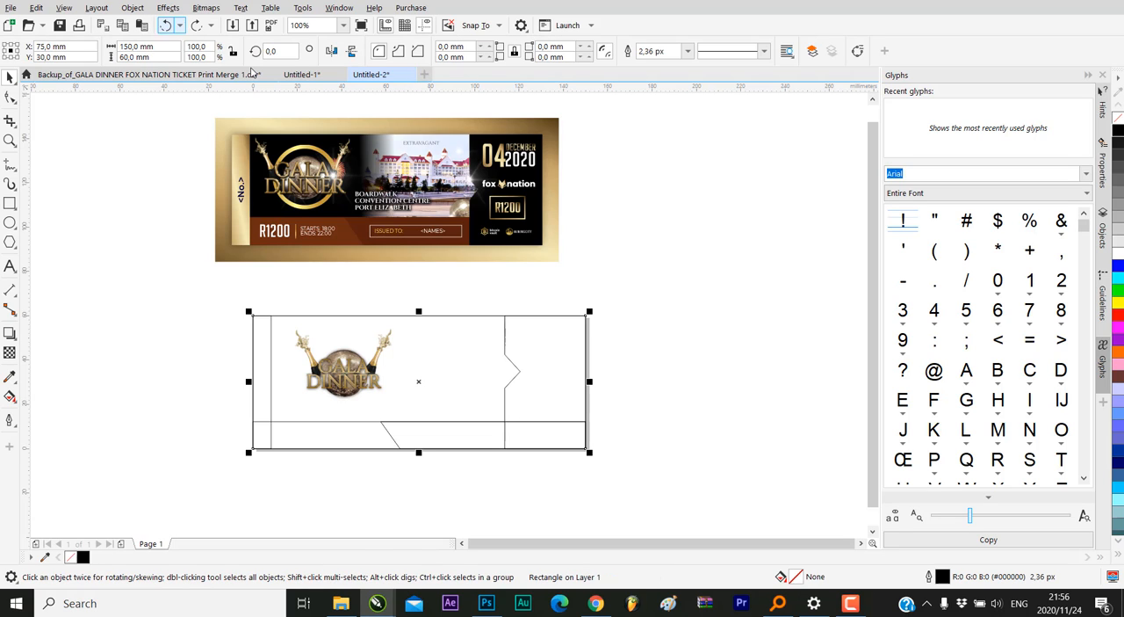
{"action": "left_click", "coordinate": [623, 308]}
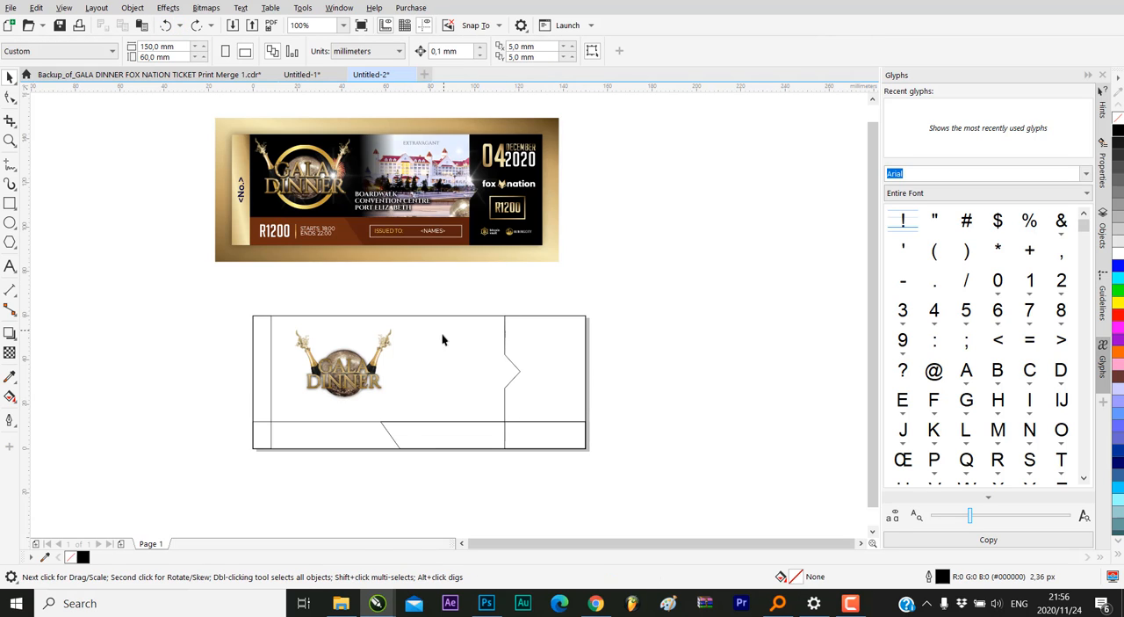
Stretch the slanted strip along the page's lower edge leftward to a width of about 94.7 mm
{"action": "left_click", "coordinate": [374, 448]}
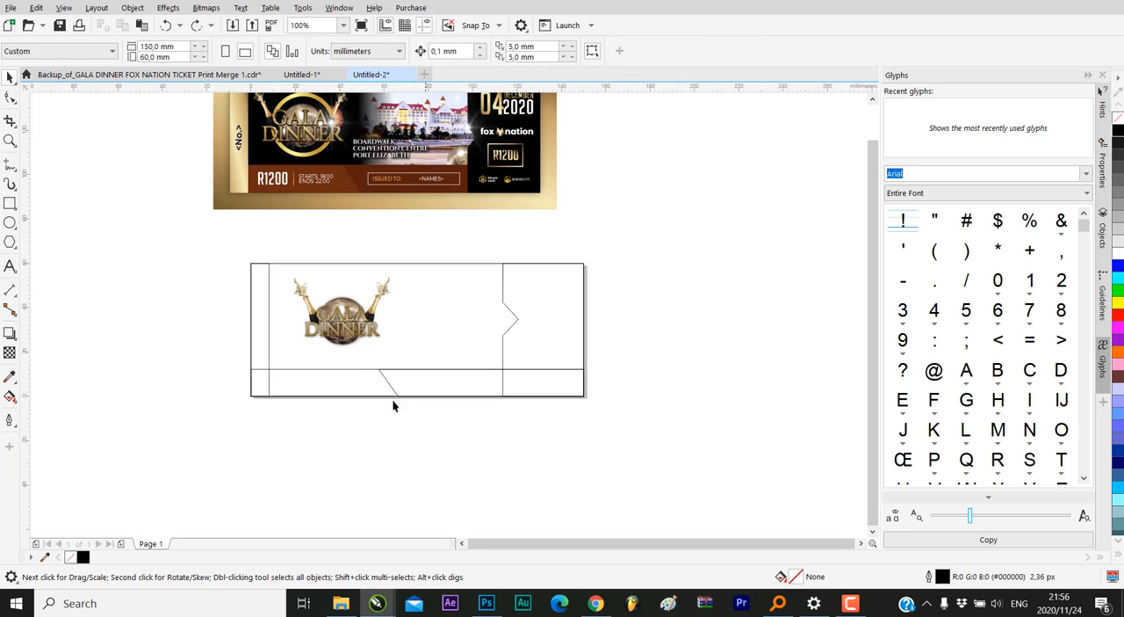
{"action": "left_click", "coordinate": [376, 397]}
{"action": "left_click", "coordinate": [637, 364]}
{"action": "scroll", "coordinate": [371, 384], "scroll_direction": "up", "scroll_amount": 1}
{"action": "left_click", "coordinate": [394, 381]}
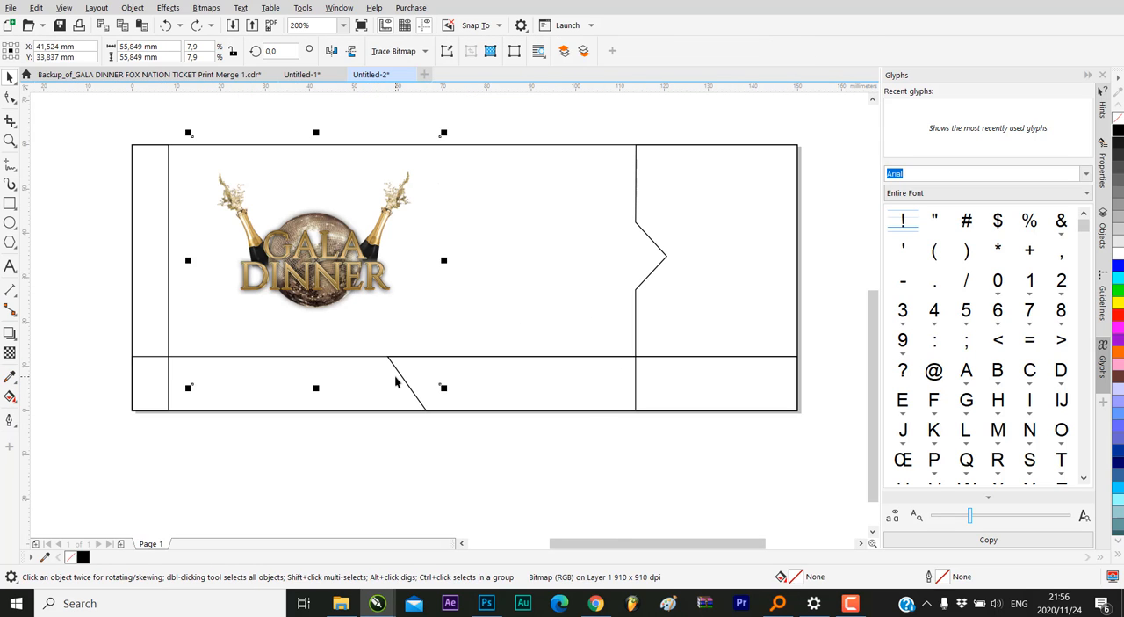
{"action": "left_click", "coordinate": [494, 391]}
{"action": "scroll", "coordinate": [492, 414], "scroll_direction": "down", "scroll_amount": 1}
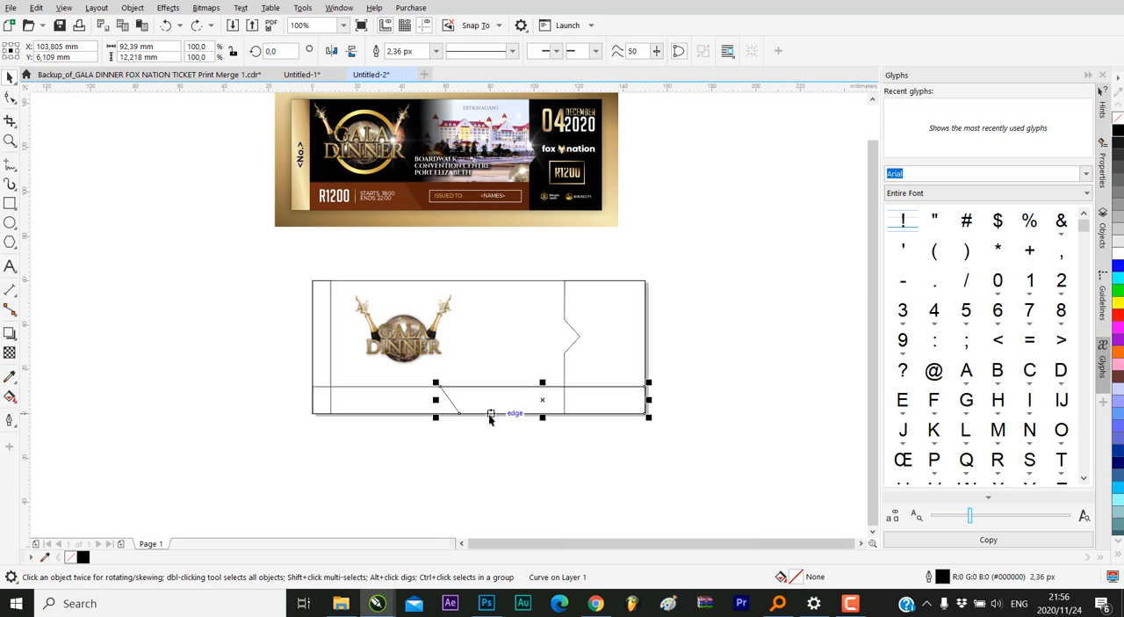
{"action": "scroll", "coordinate": [442, 408], "scroll_direction": "up", "scroll_amount": 1}
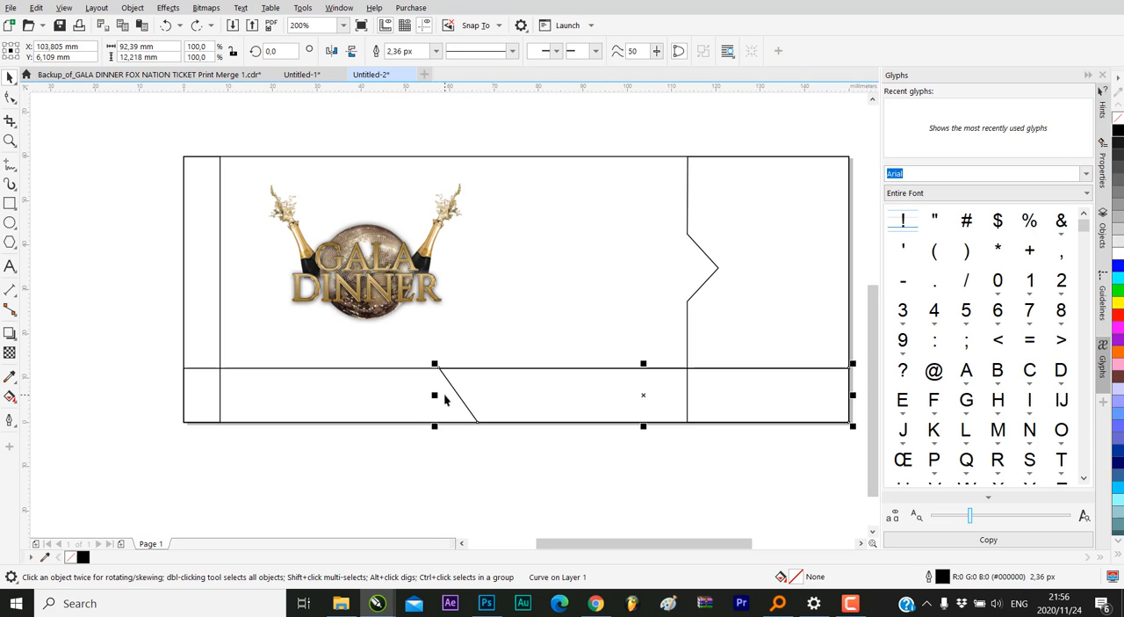
{"action": "left_click_drag", "start_coordinate": [433, 394], "coordinate": [423, 395]}
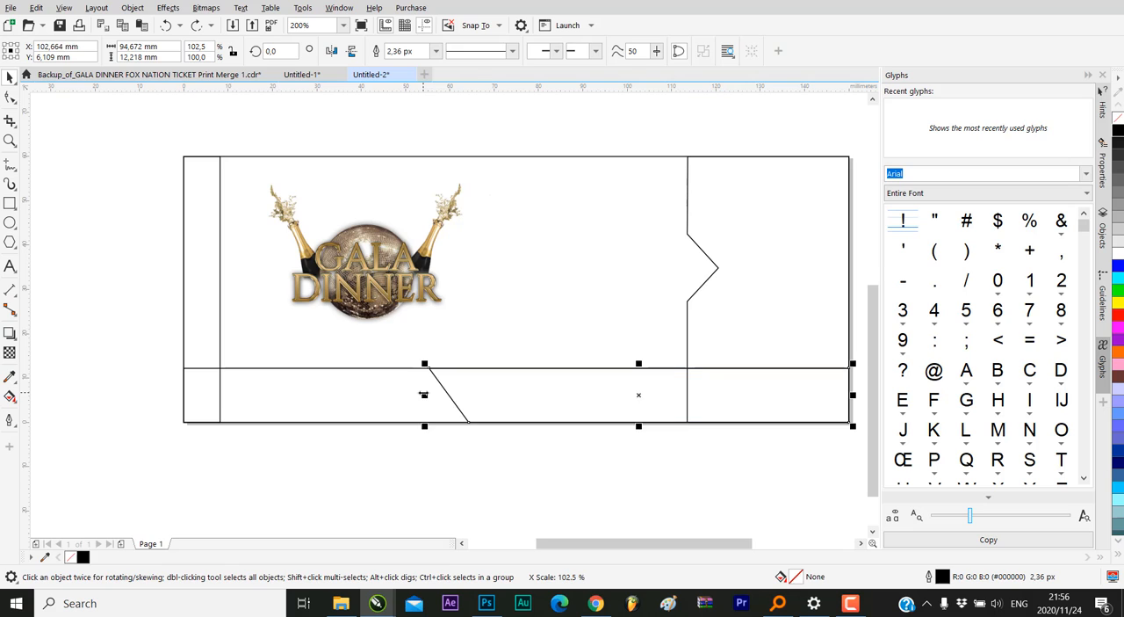
{"action": "scroll", "coordinate": [385, 442], "scroll_direction": "down", "scroll_amount": 1}
{"action": "left_click", "coordinate": [586, 468]}
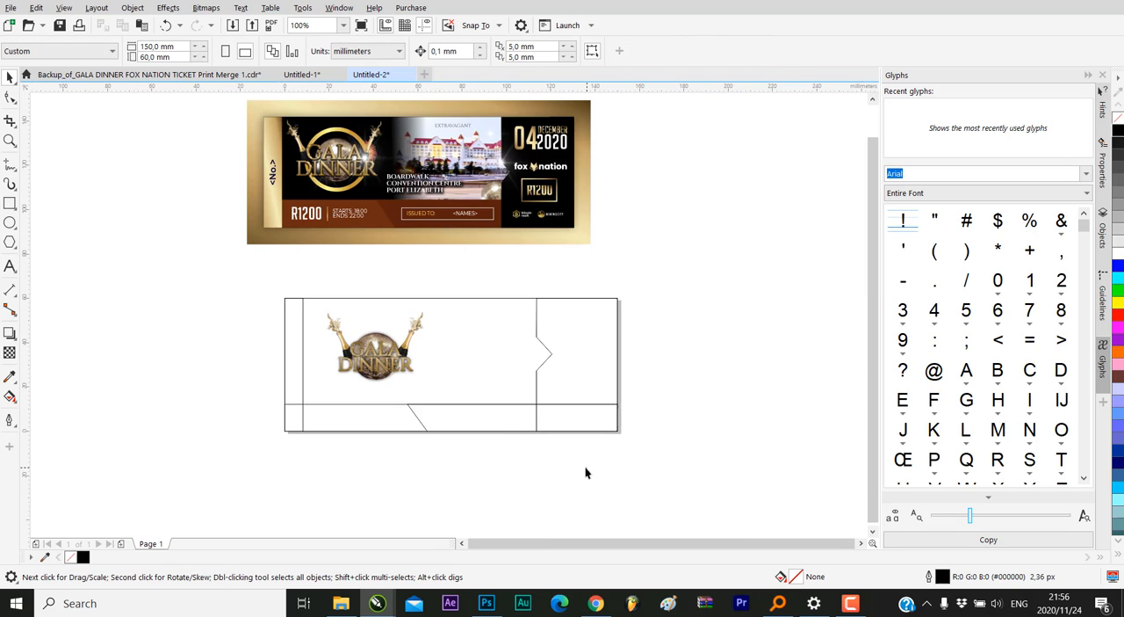
Fill the slanted strip and the full-width strip behind it with Dark Brown
{"action": "left_click", "coordinate": [494, 428]}
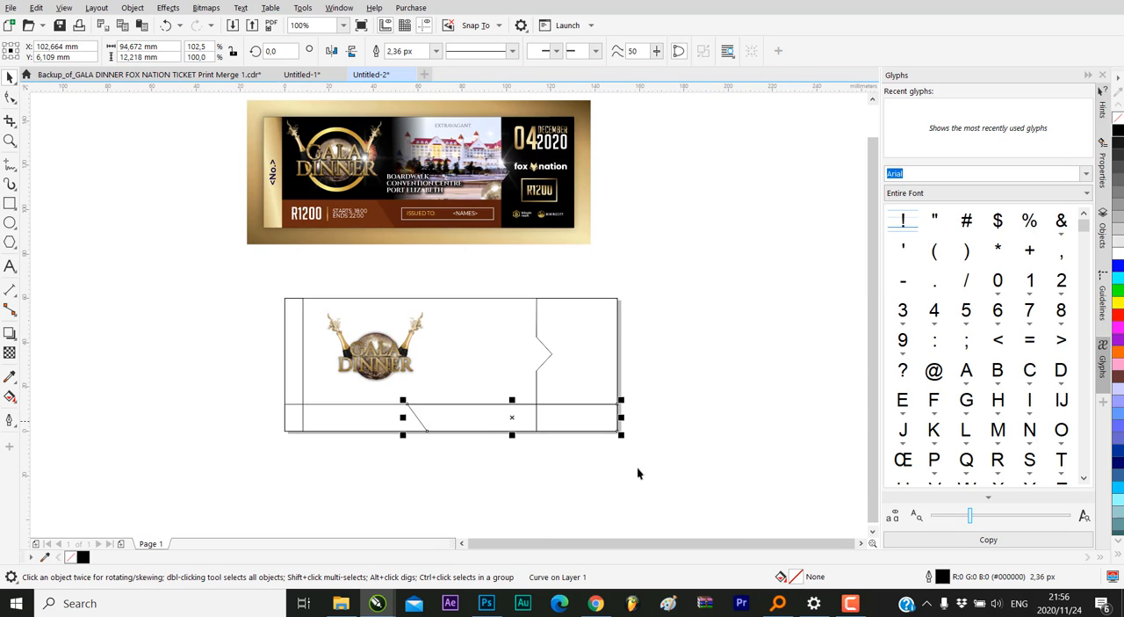
{"action": "left_click", "coordinate": [1118, 378]}
{"action": "left_click", "coordinate": [601, 314]}
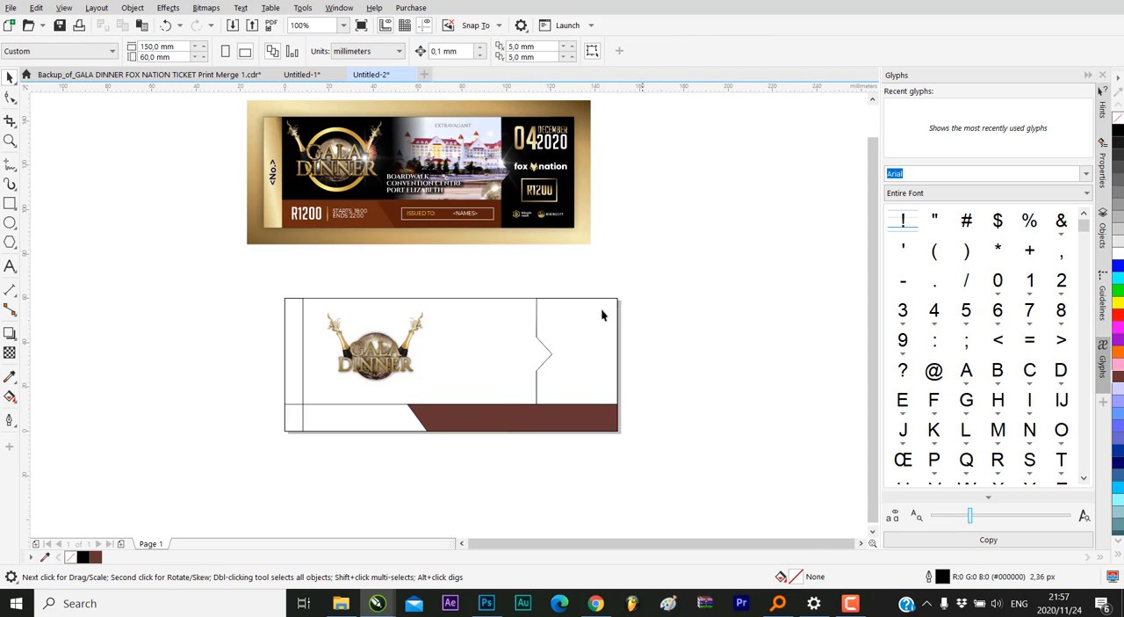
{"action": "left_click", "coordinate": [475, 415]}
{"action": "left_click", "coordinate": [359, 408]}
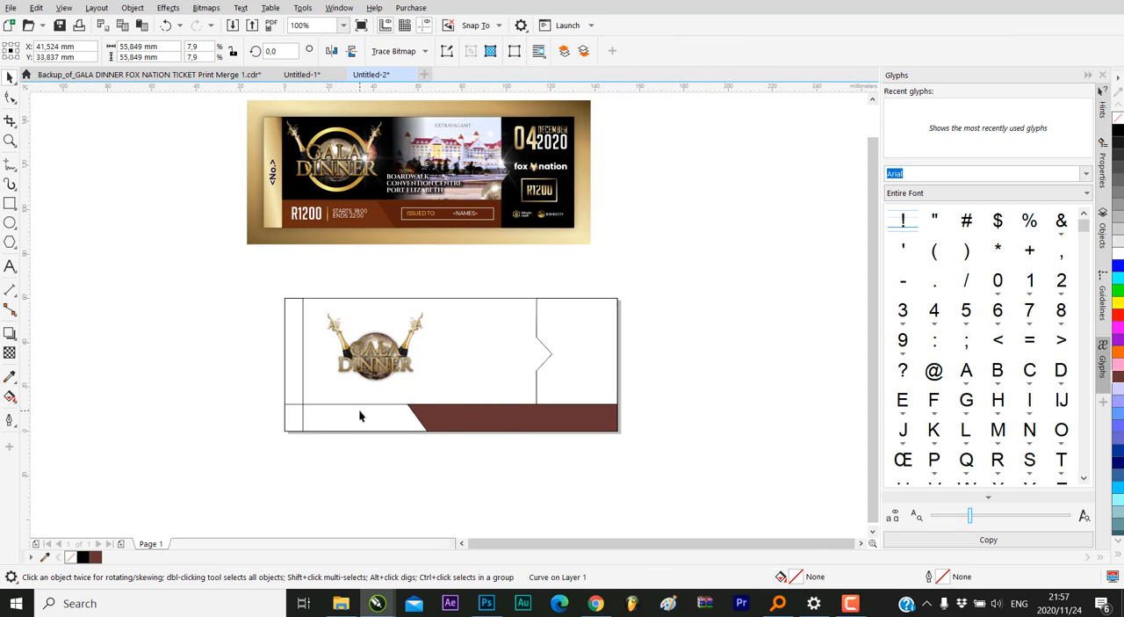
{"action": "left_click", "coordinate": [326, 410]}
{"action": "left_click", "coordinate": [326, 427]}
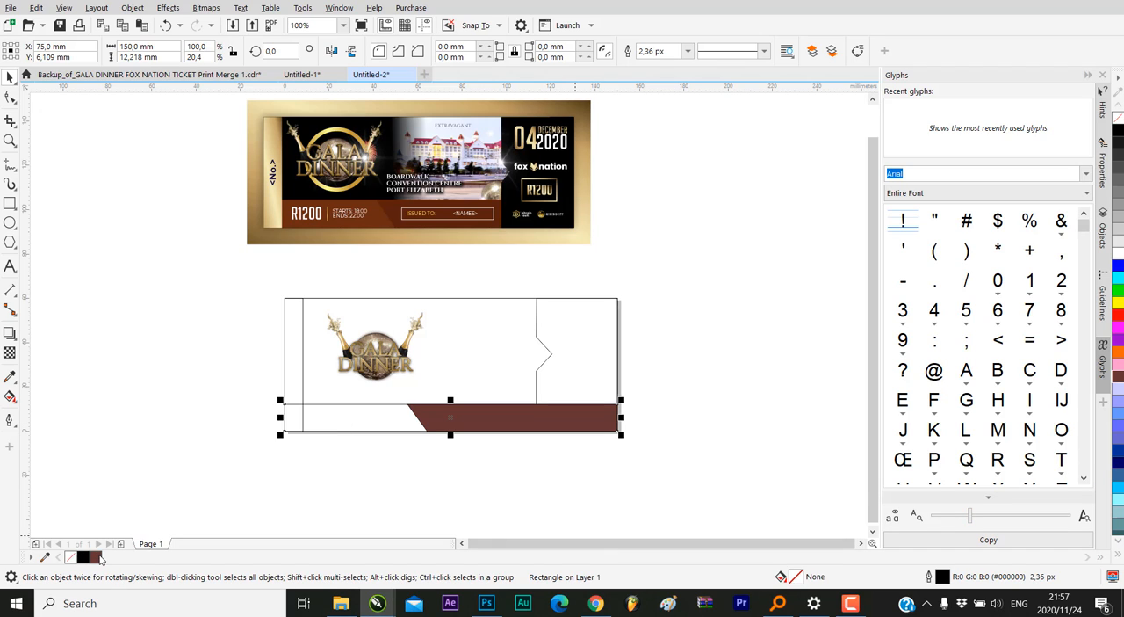
{"action": "left_click", "coordinate": [100, 558]}
{"action": "left_click", "coordinate": [457, 388]}
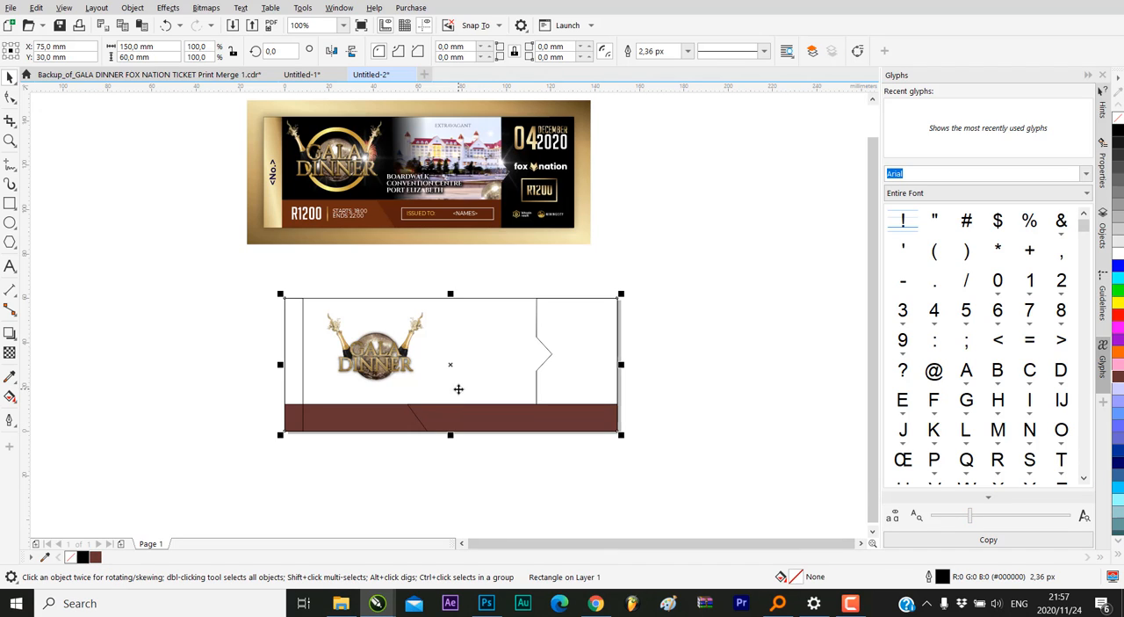
Lighten the full-width strip's uniform fill to #784242 so it contrasts with the slanted strip
{"action": "left_click", "coordinate": [393, 416]}
{"action": "left_click", "coordinate": [292, 442]}
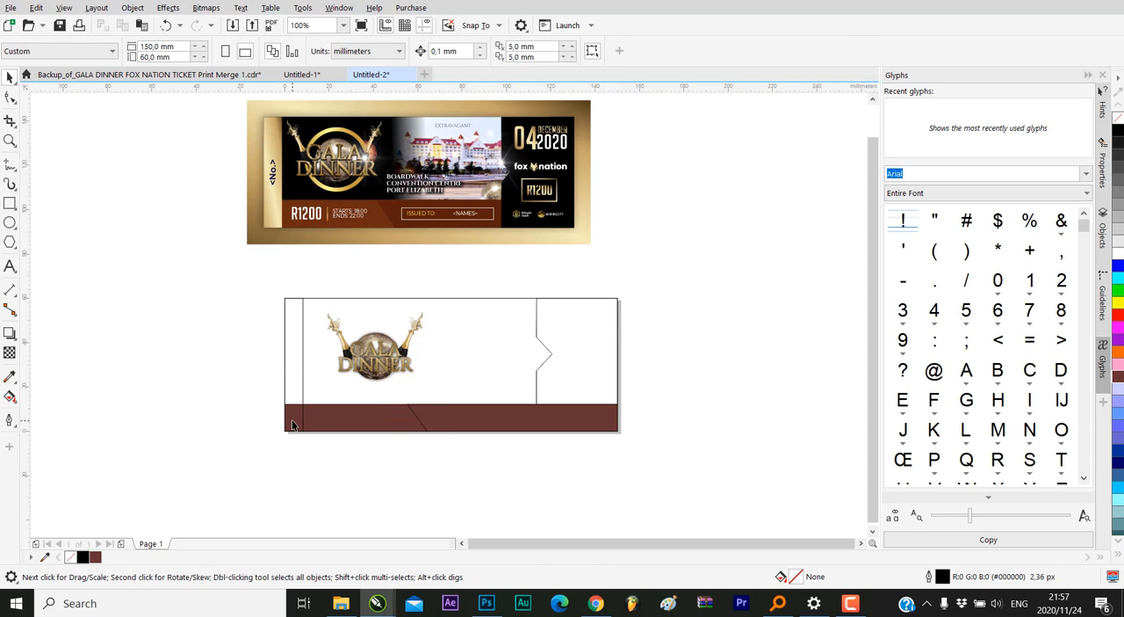
{"action": "left_click", "coordinate": [290, 417]}
{"action": "left_click", "coordinate": [336, 420]}
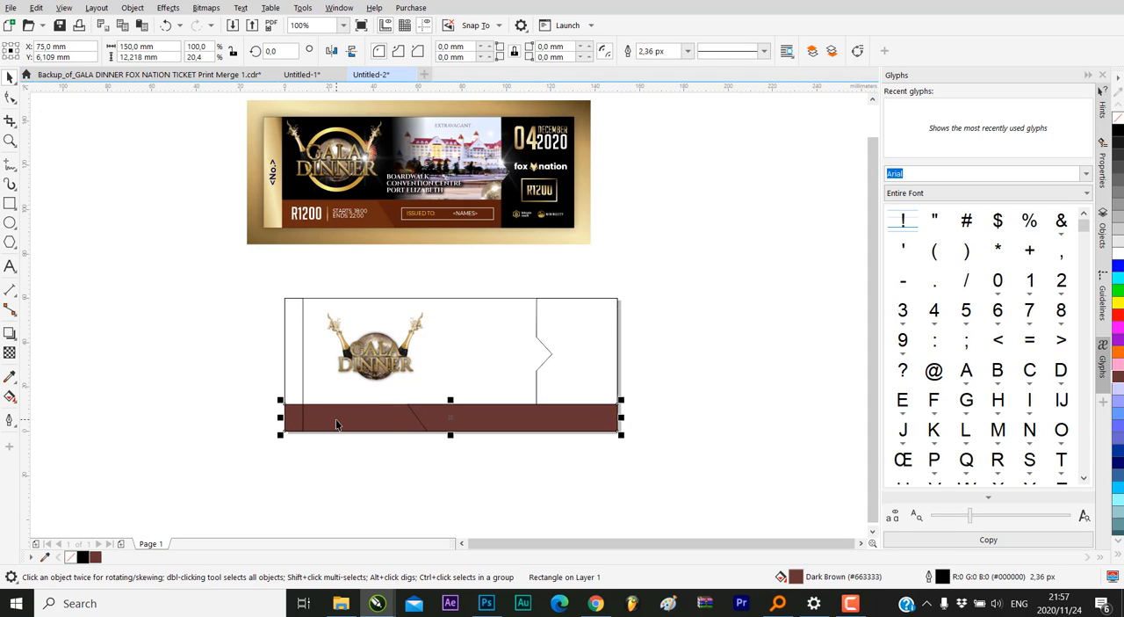
{"action": "double_click", "coordinate": [795, 577]}
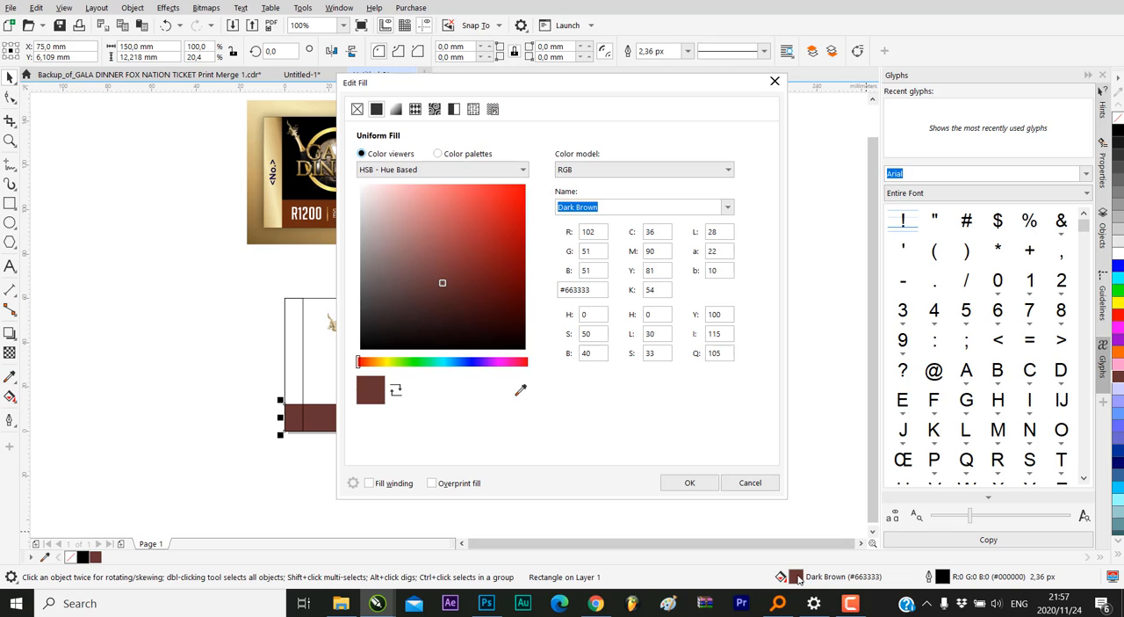
{"action": "left_click_drag", "start_coordinate": [439, 281], "coordinate": [432, 274]}
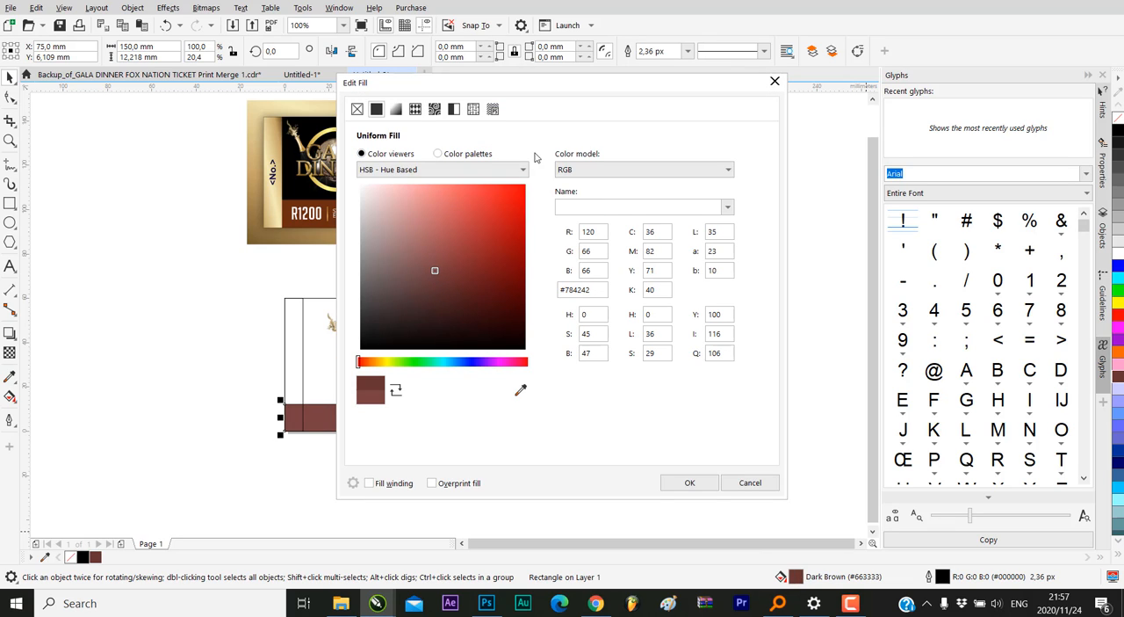
{"action": "left_click_drag", "start_coordinate": [600, 95], "coordinate": [788, 59]}
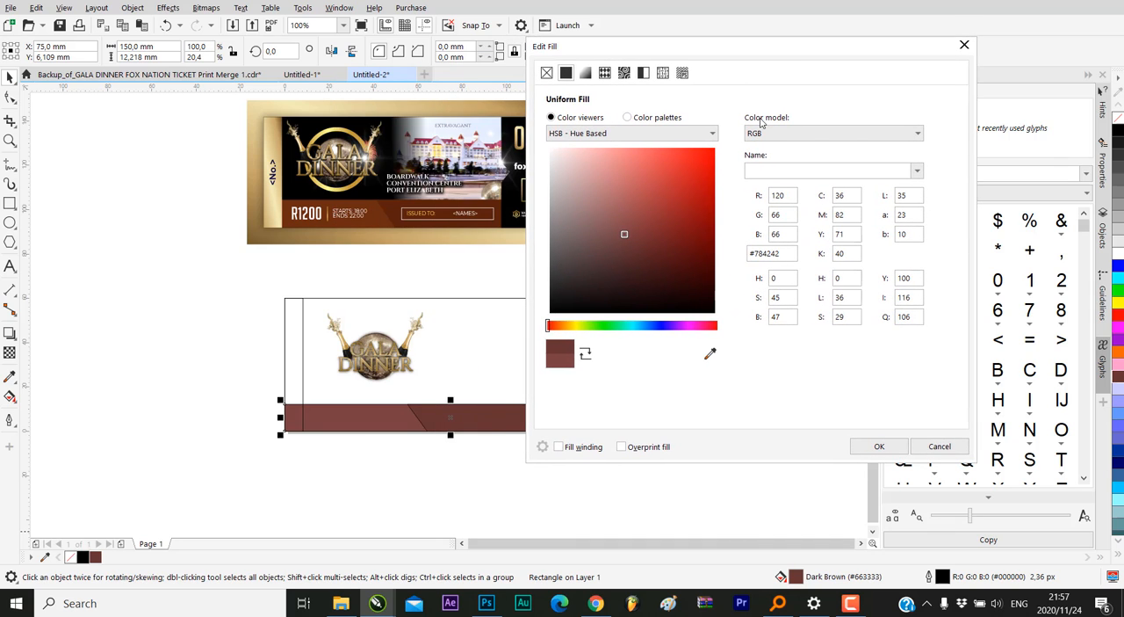
{"action": "left_click", "coordinate": [879, 446]}
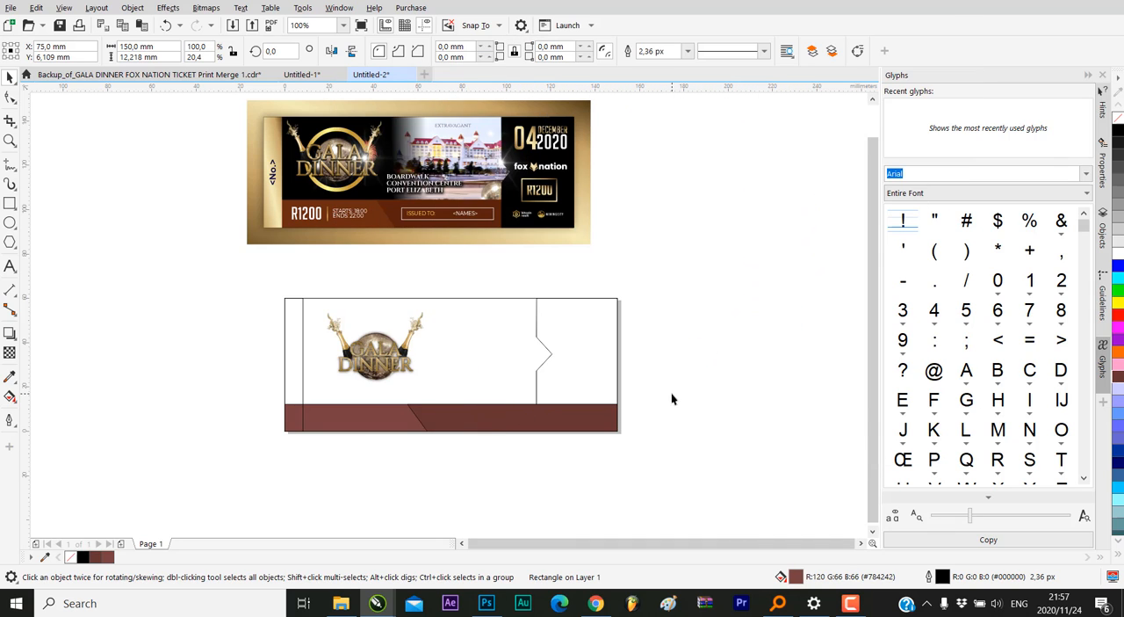
Remove the outlines from both brown strips along the page's lower edge
{"action": "left_click_drag", "start_coordinate": [671, 396], "coordinate": [28, 510]}
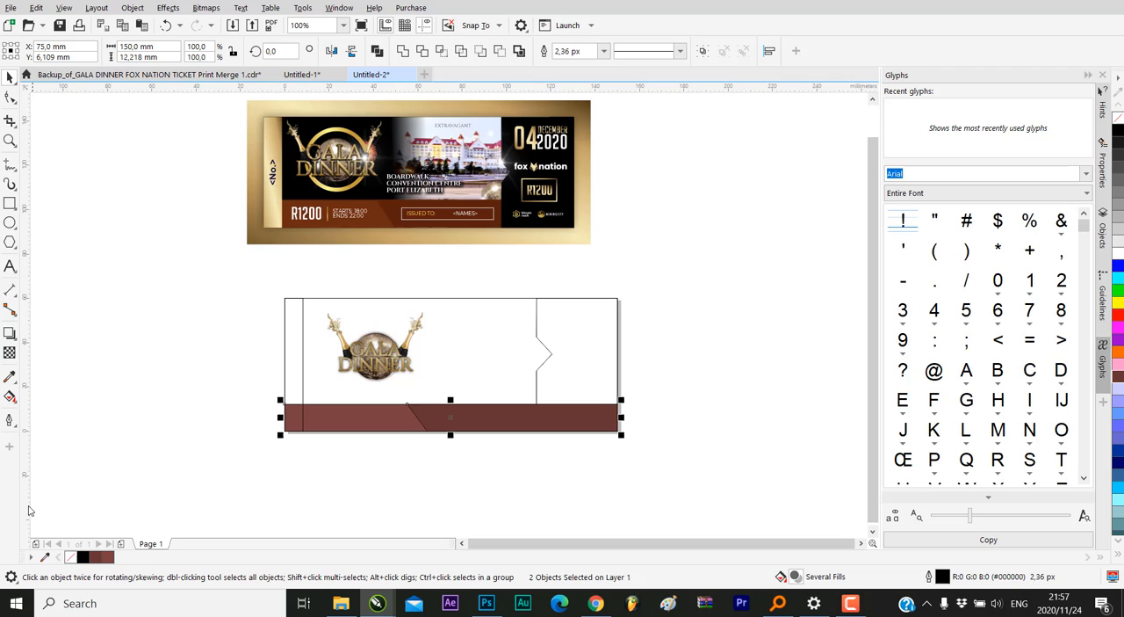
{"action": "right_click", "coordinate": [67, 556]}
{"action": "left_click", "coordinate": [165, 456]}
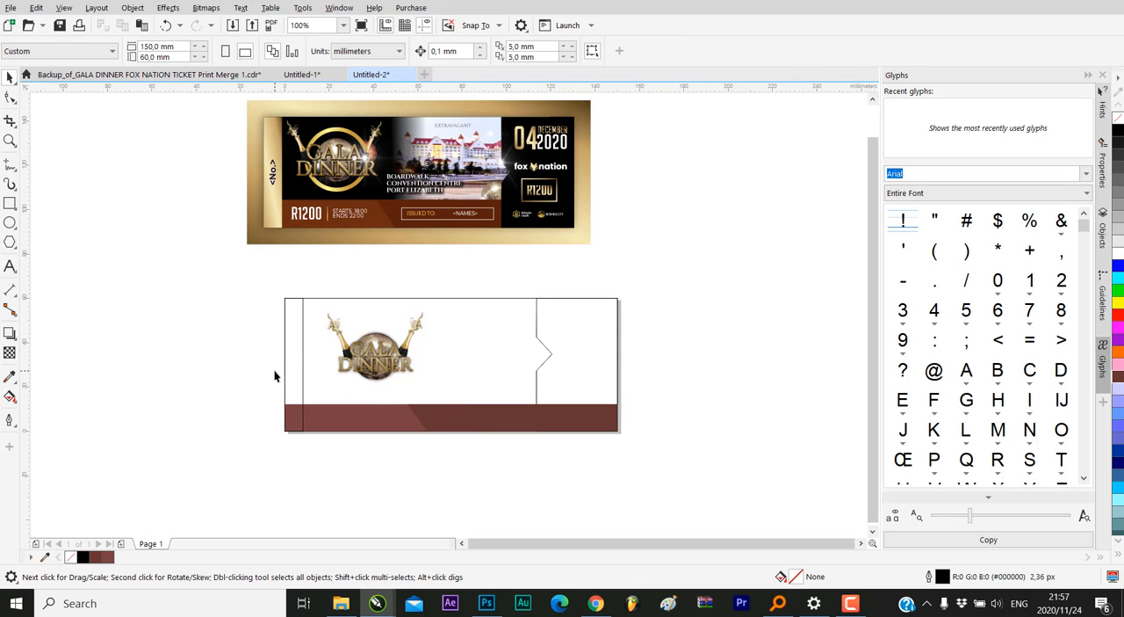
Compare the narrow left strip and the logo area with the reference ticket
{"action": "left_click", "coordinate": [294, 339]}
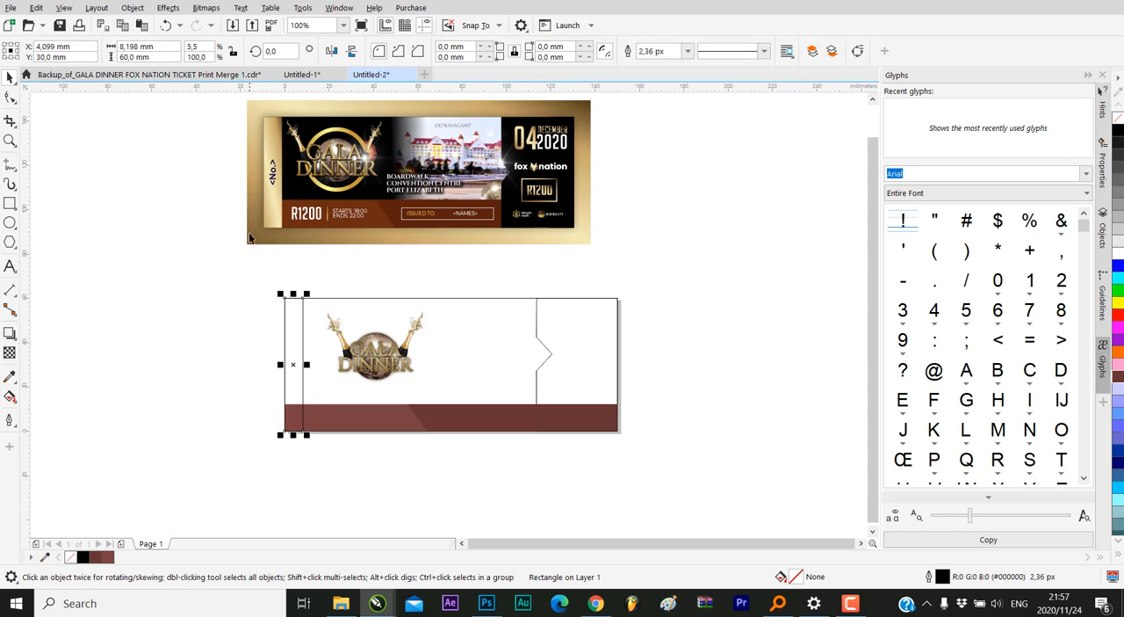
{"action": "left_click", "coordinate": [276, 219]}
{"action": "left_click", "coordinate": [232, 252]}
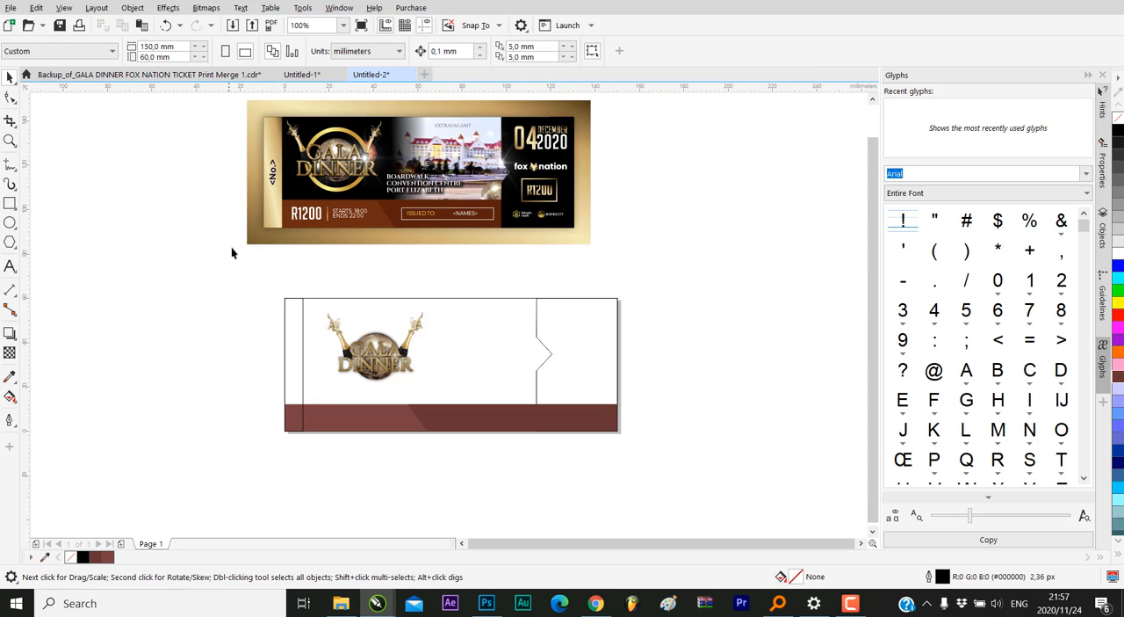
{"action": "scroll", "coordinate": [301, 378], "scroll_direction": "up", "scroll_amount": 2}
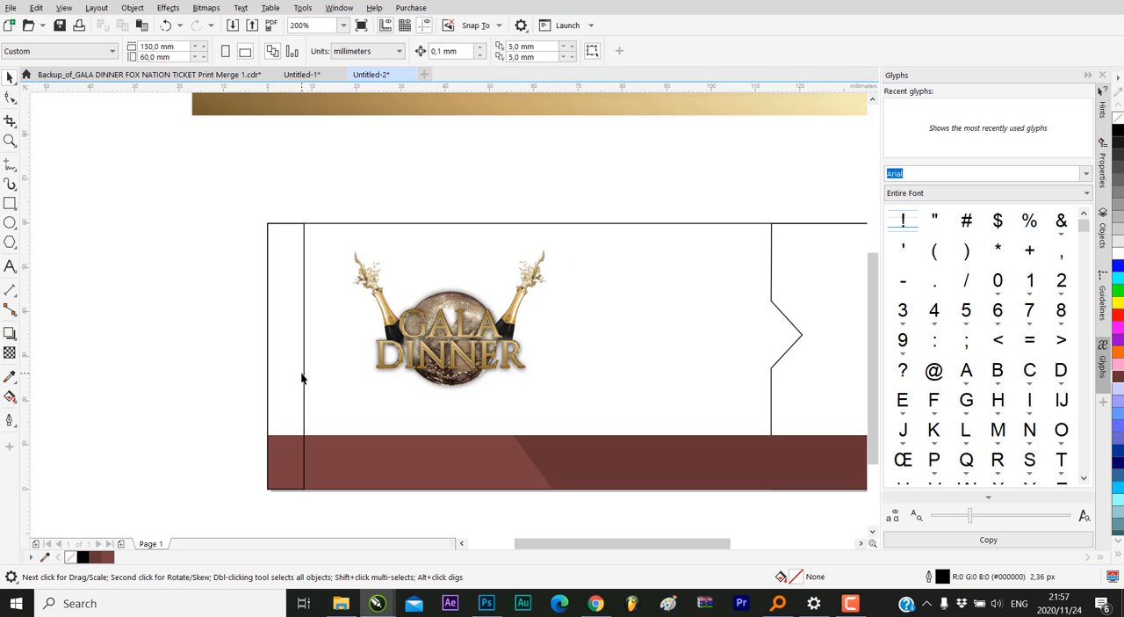
{"action": "scroll", "coordinate": [295, 352], "scroll_direction": "down", "scroll_amount": 1}
{"action": "scroll", "coordinate": [353, 353], "scroll_direction": "up", "scroll_amount": 2}
{"action": "scroll", "coordinate": [424, 287], "scroll_direction": "down", "scroll_amount": 1}
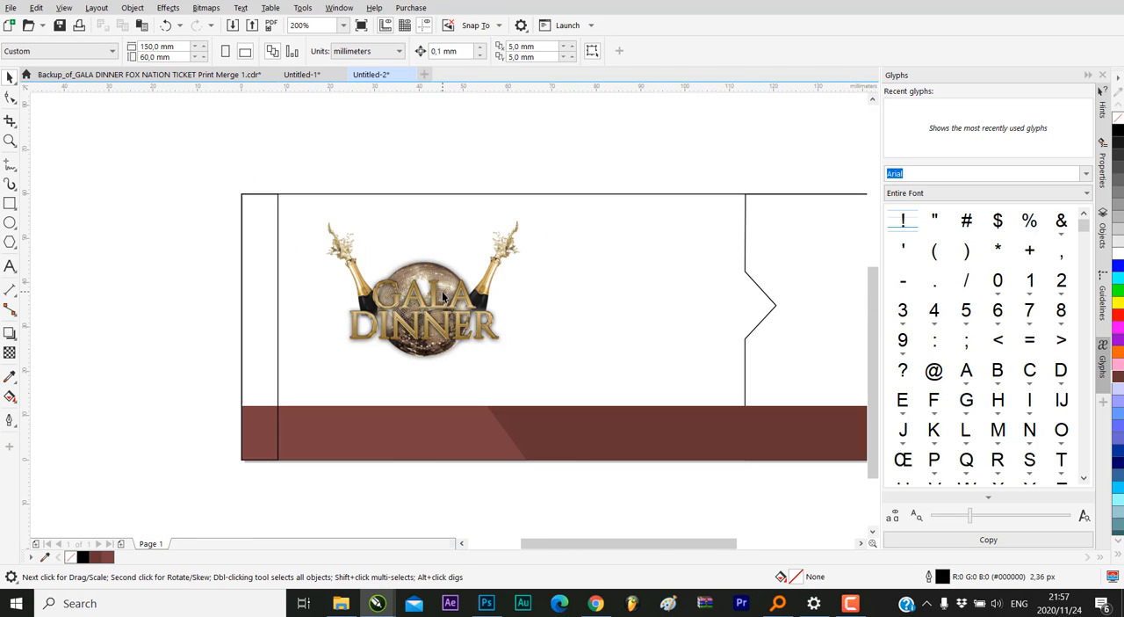
{"action": "scroll", "coordinate": [302, 266], "scroll_direction": "up", "scroll_amount": 1}
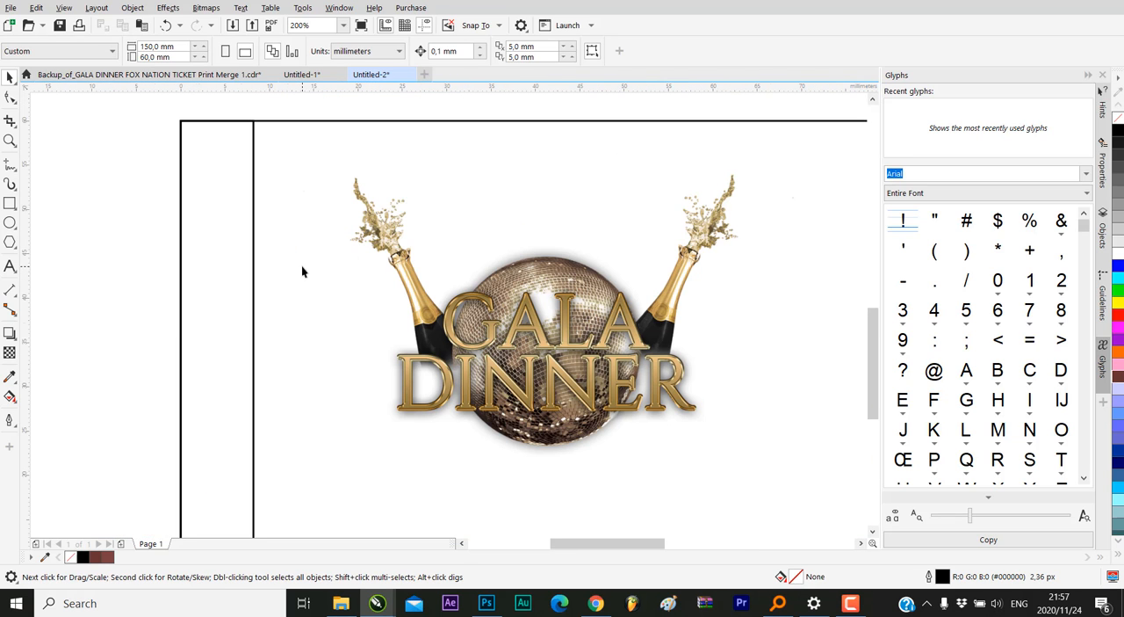
Draw a rectangle about 27 × 35 mm on the empty area left of the ticket page
{"action": "left_click", "coordinate": [9, 203]}
{"action": "scroll", "coordinate": [294, 251], "scroll_direction": "down", "scroll_amount": 2}
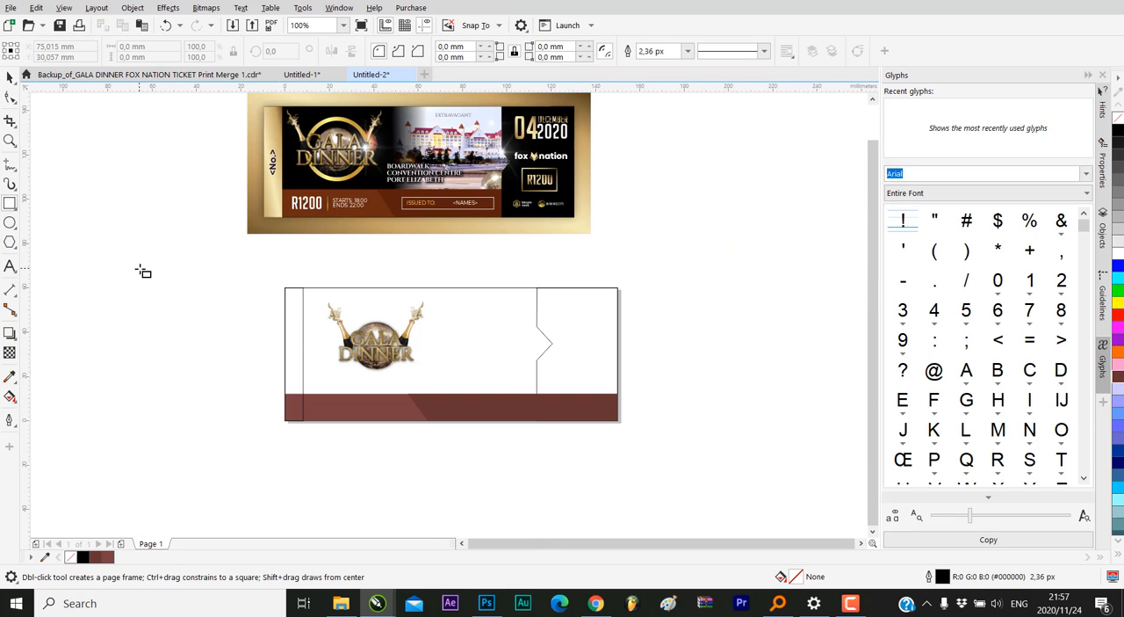
{"action": "left_click_drag", "start_coordinate": [139, 269], "coordinate": [200, 346]}
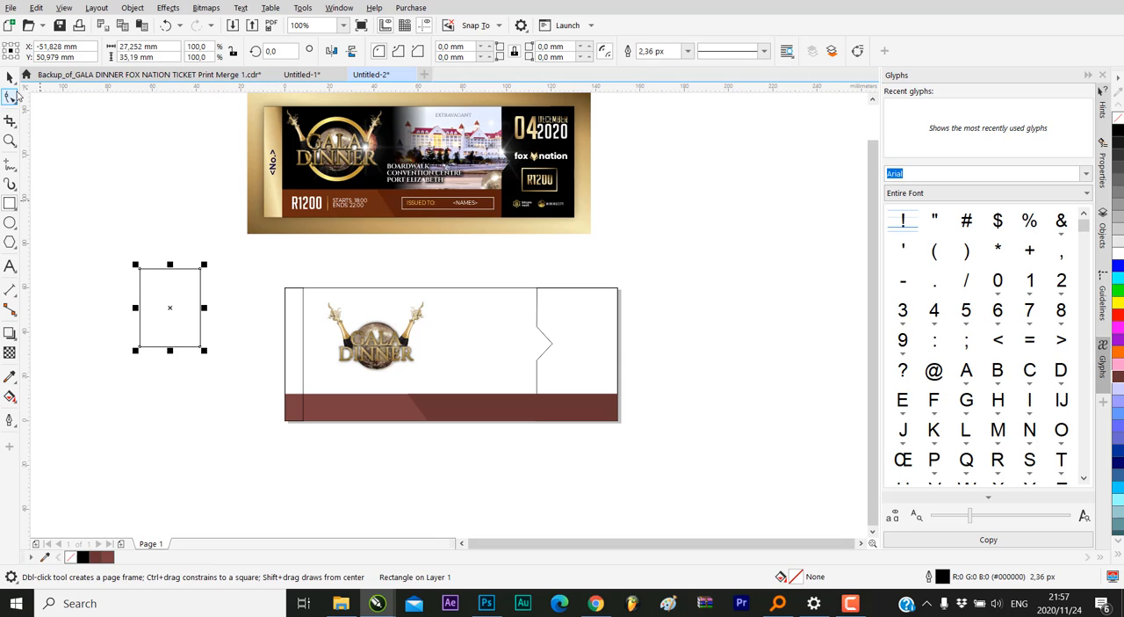
{"action": "left_click", "coordinate": [9, 78]}
{"action": "left_click", "coordinate": [398, 346]}
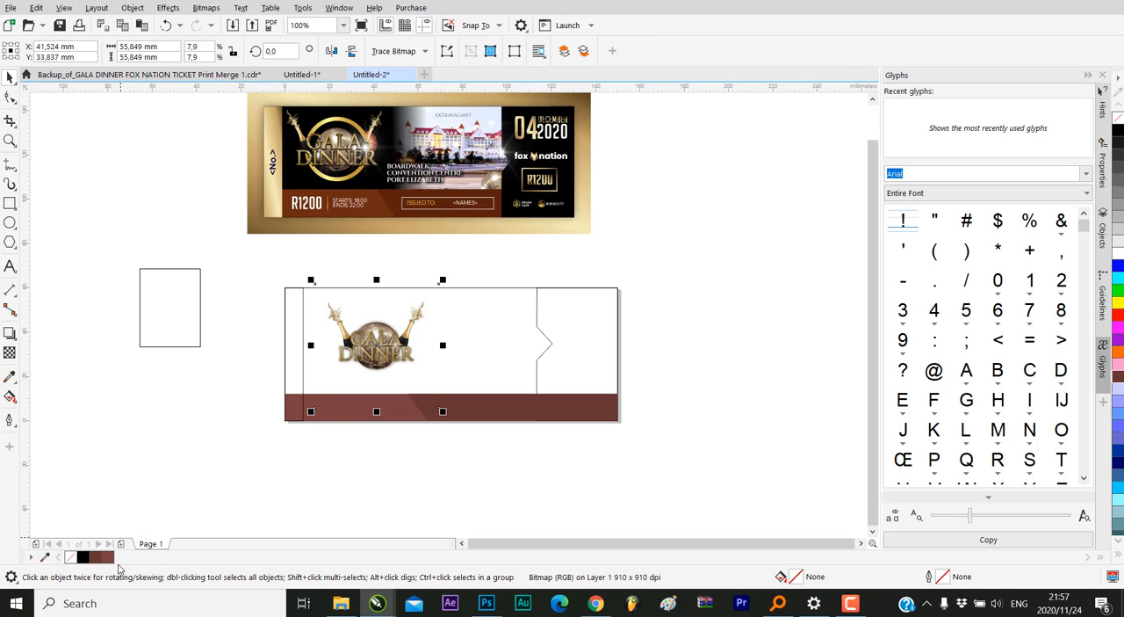
{"action": "left_click", "coordinate": [65, 560]}
{"action": "scroll", "coordinate": [322, 345], "scroll_direction": "up", "scroll_amount": 1}
{"action": "scroll", "coordinate": [425, 364], "scroll_direction": "down", "scroll_amount": 1}
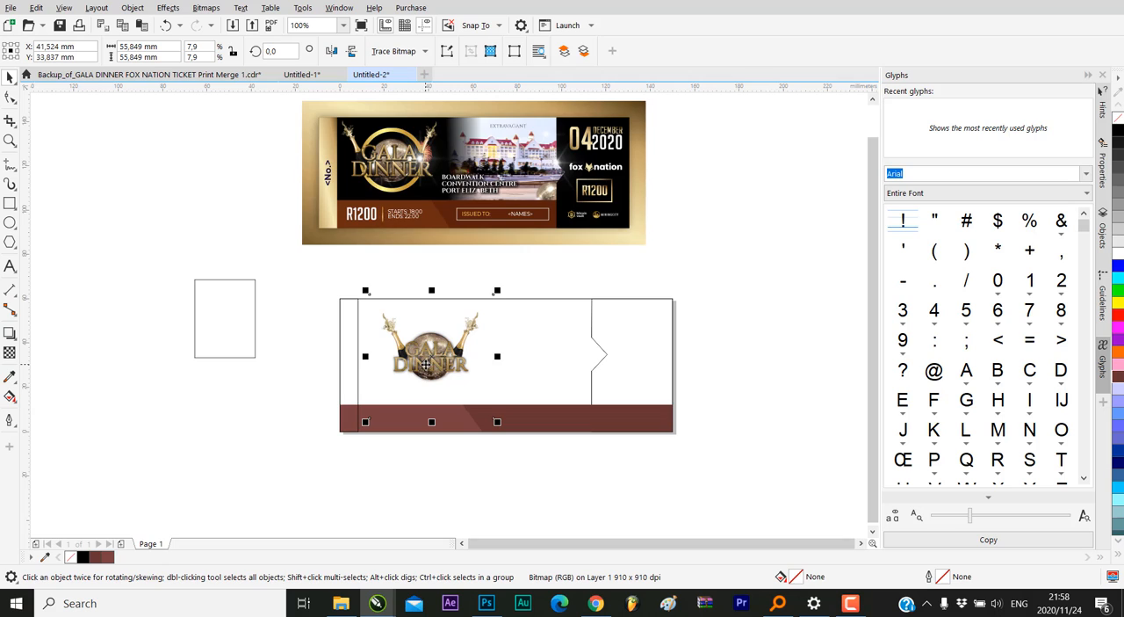
{"action": "scroll", "coordinate": [425, 364], "scroll_direction": "up", "scroll_amount": 1}
{"action": "scroll", "coordinate": [425, 363], "scroll_direction": "down", "scroll_amount": 1}
Shorten the empty rectangle to a square of about 27 × 27 mm and place it beside the ticket page's left edge
{"action": "left_click", "coordinate": [246, 301]}
{"action": "left_click_drag", "start_coordinate": [245, 301], "coordinate": [214, 280]}
{"action": "left_click_drag", "start_coordinate": [193, 336], "coordinate": [192, 318]}
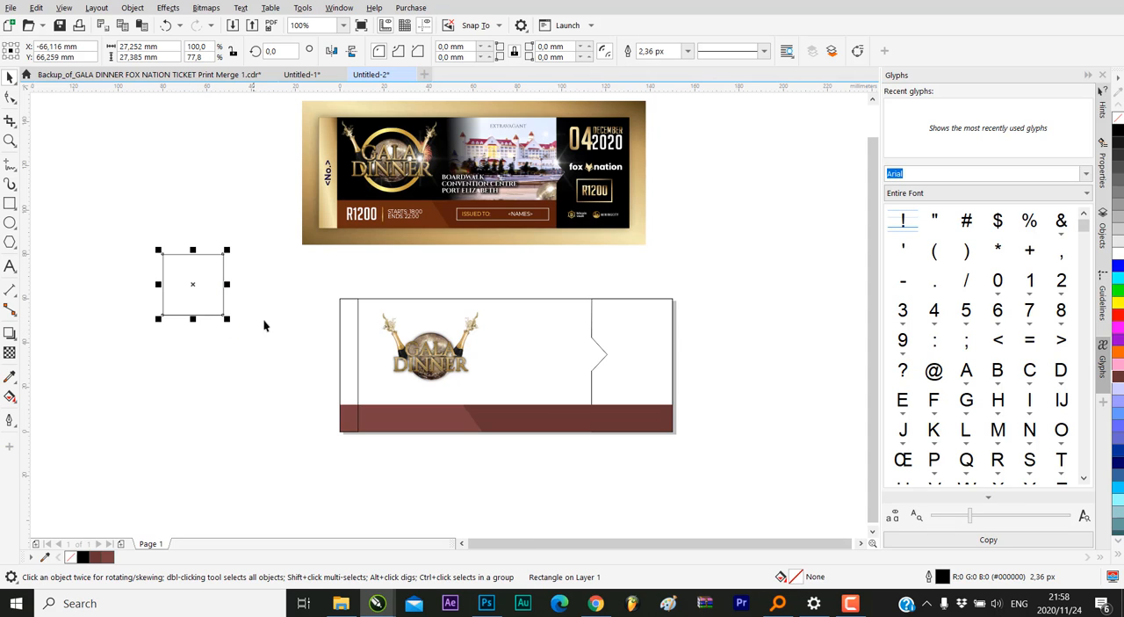
{"action": "scroll", "coordinate": [435, 357], "scroll_direction": "up", "scroll_amount": 1}
{"action": "scroll", "coordinate": [250, 303], "scroll_direction": "down", "scroll_amount": 1}
{"action": "left_click_drag", "start_coordinate": [100, 257], "coordinate": [196, 318]}
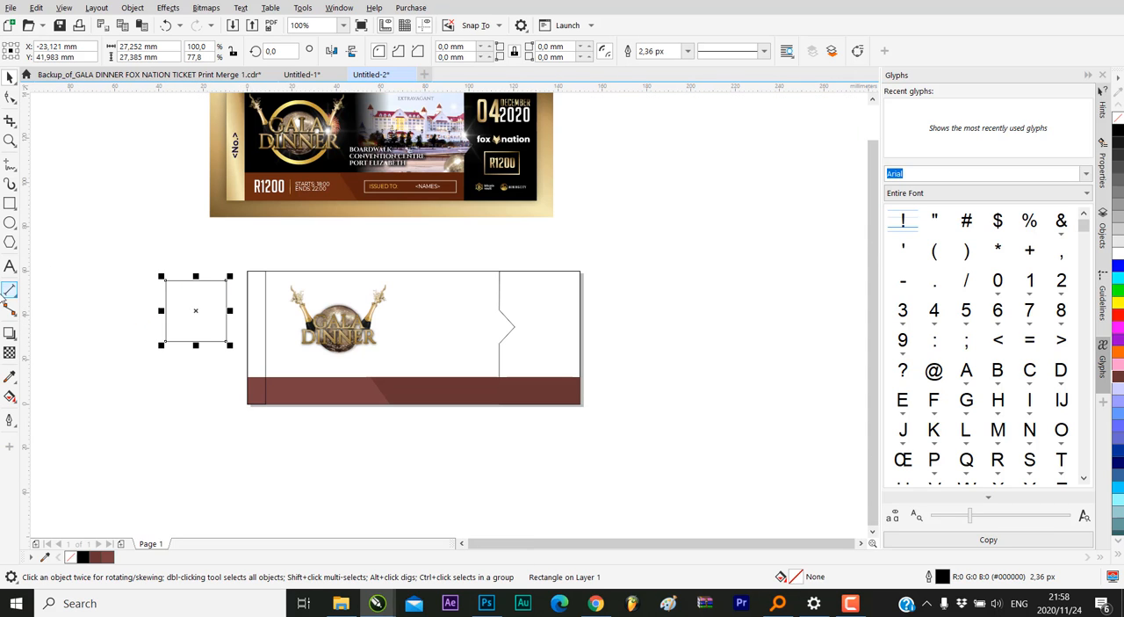
Fill the square with the gold #D6AC5C sampled from the logo's left champagne bottle and move it farther away from the page
{"action": "left_click", "coordinate": [10, 376]}
{"action": "scroll", "coordinate": [358, 318], "scroll_direction": "up", "scroll_amount": 2}
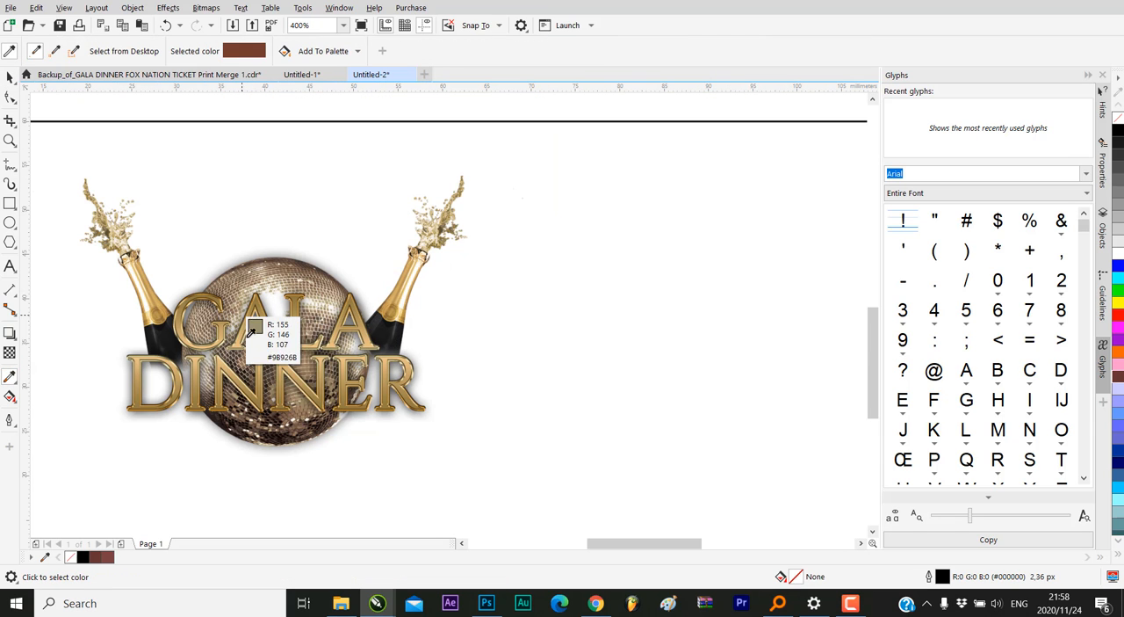
{"action": "scroll", "coordinate": [121, 275], "scroll_direction": "up", "scroll_amount": 2}
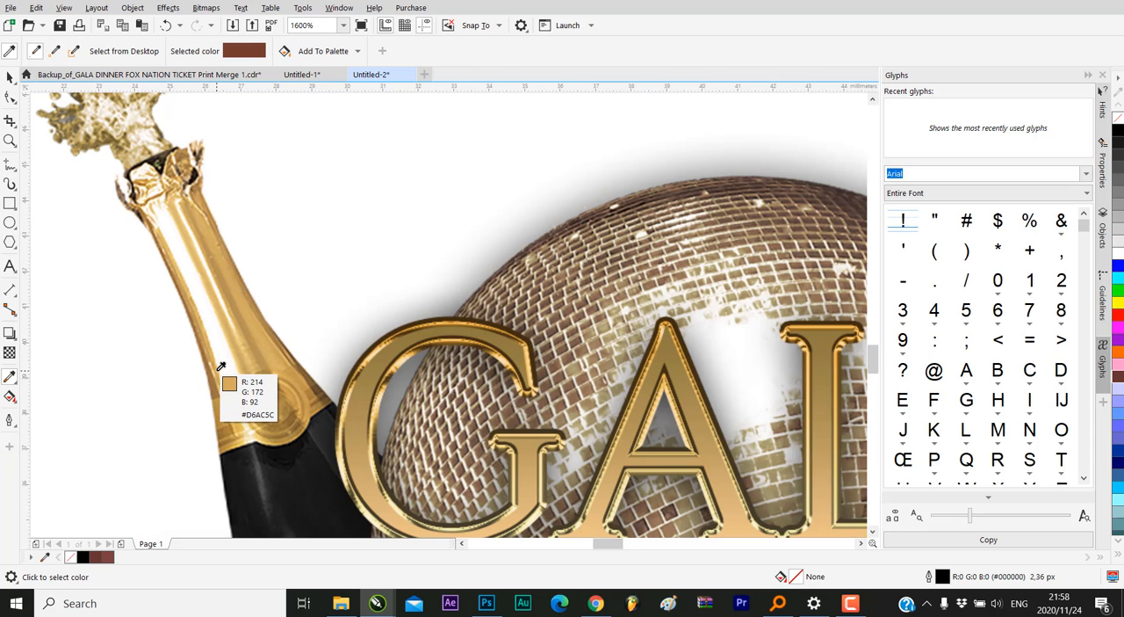
{"action": "left_click", "coordinate": [220, 367]}
{"action": "scroll", "coordinate": [341, 334], "scroll_direction": "down", "scroll_amount": 4}
{"action": "left_click", "coordinate": [208, 329]}
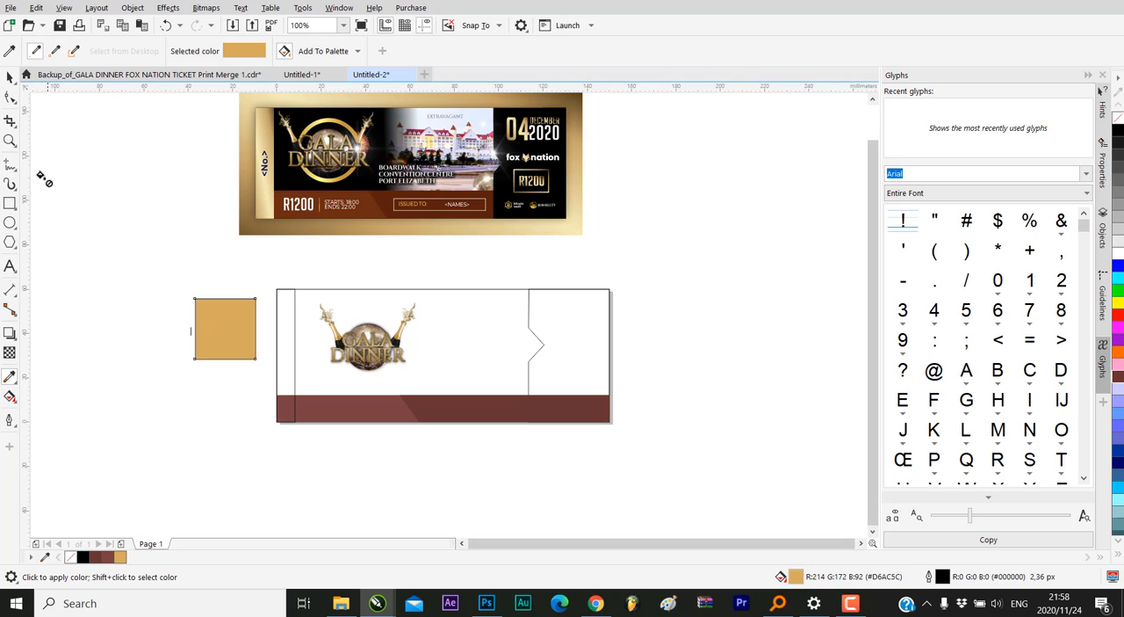
{"action": "left_click", "coordinate": [9, 77]}
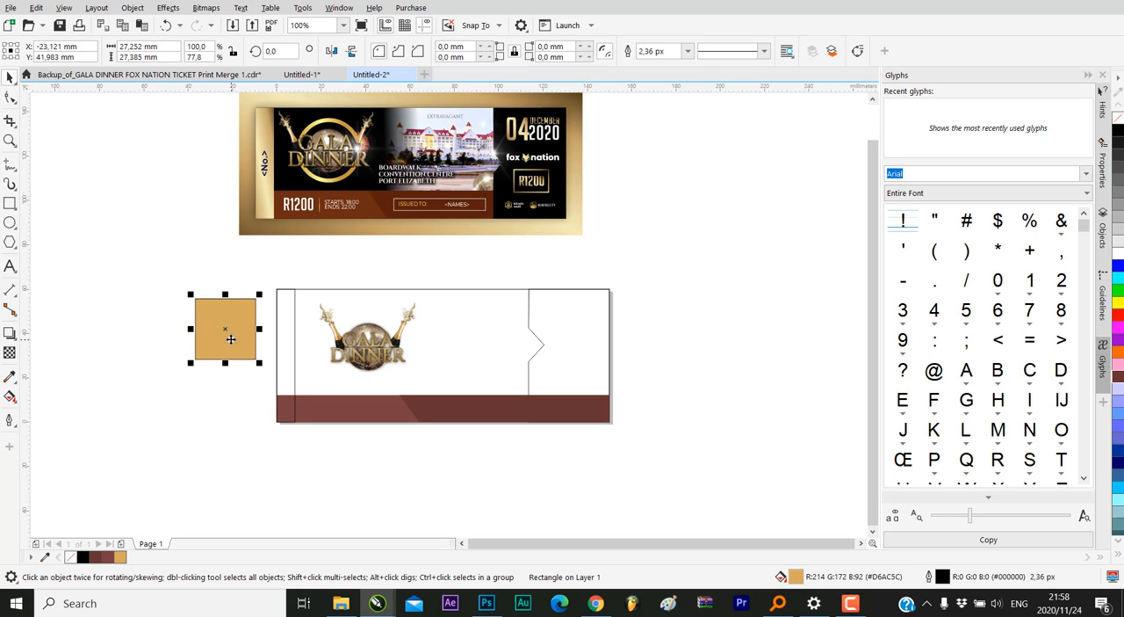
{"action": "left_click_drag", "start_coordinate": [230, 339], "coordinate": [150, 297]}
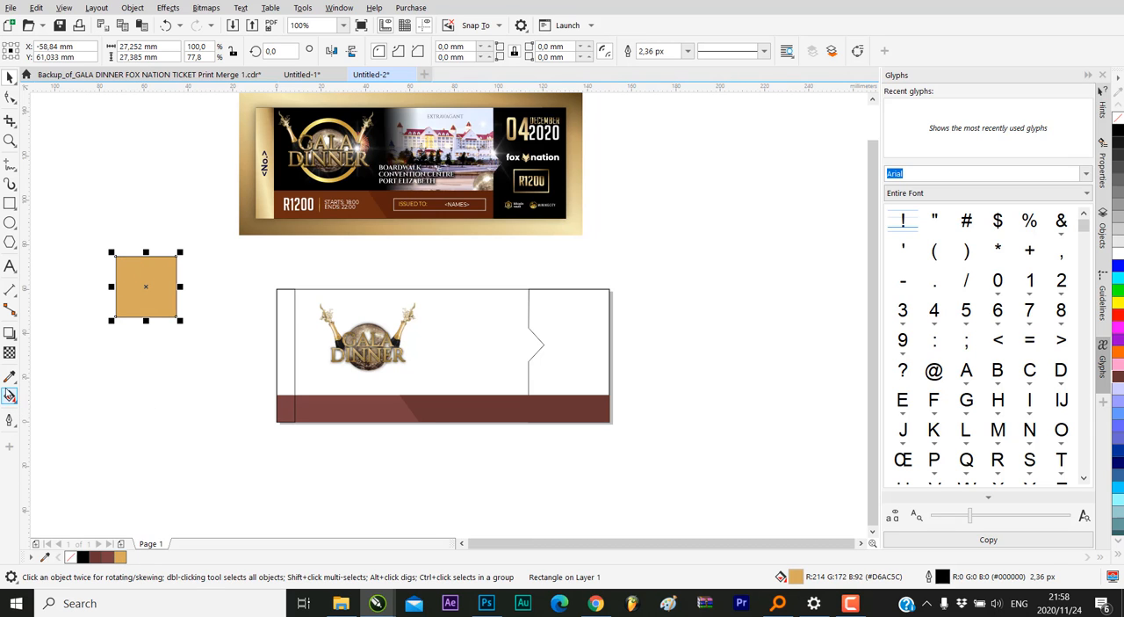
Sample the dark brown #695932 from the edge of the logo's letter E and apply it to the square
{"action": "left_click", "coordinate": [9, 376]}
{"action": "scroll", "coordinate": [401, 363], "scroll_direction": "up", "scroll_amount": 5}
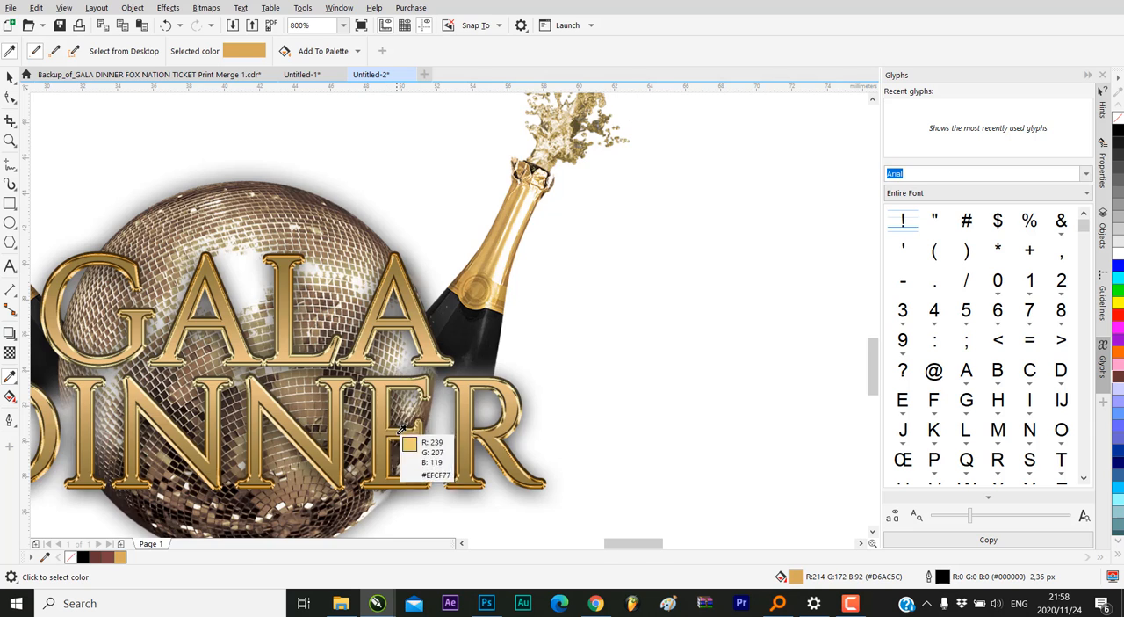
{"action": "scroll", "coordinate": [402, 428], "scroll_direction": "up", "scroll_amount": 2}
{"action": "scroll", "coordinate": [502, 431], "scroll_direction": "up", "scroll_amount": 2}
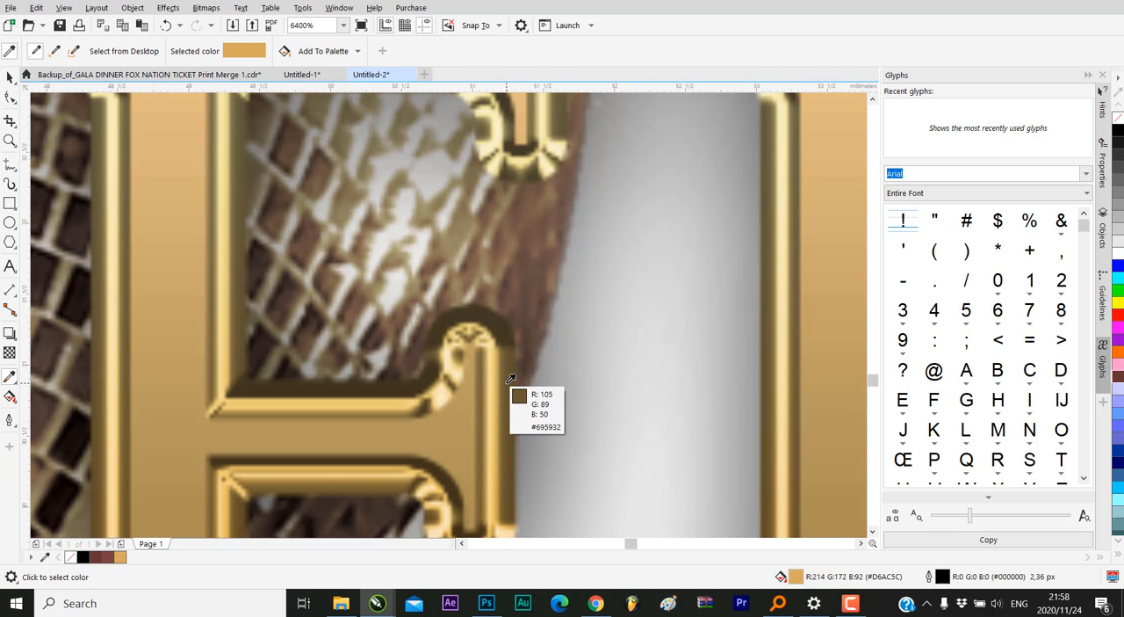
{"action": "left_click", "coordinate": [509, 379]}
{"action": "scroll", "coordinate": [509, 379], "scroll_direction": "down", "scroll_amount": 8}
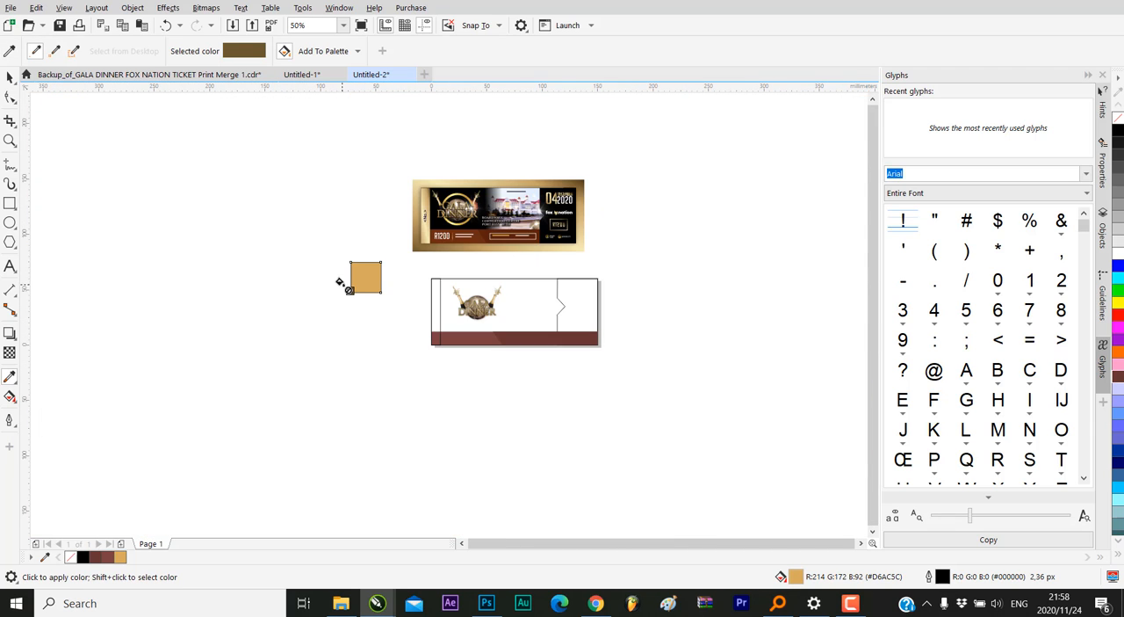
{"action": "left_click", "coordinate": [356, 271]}
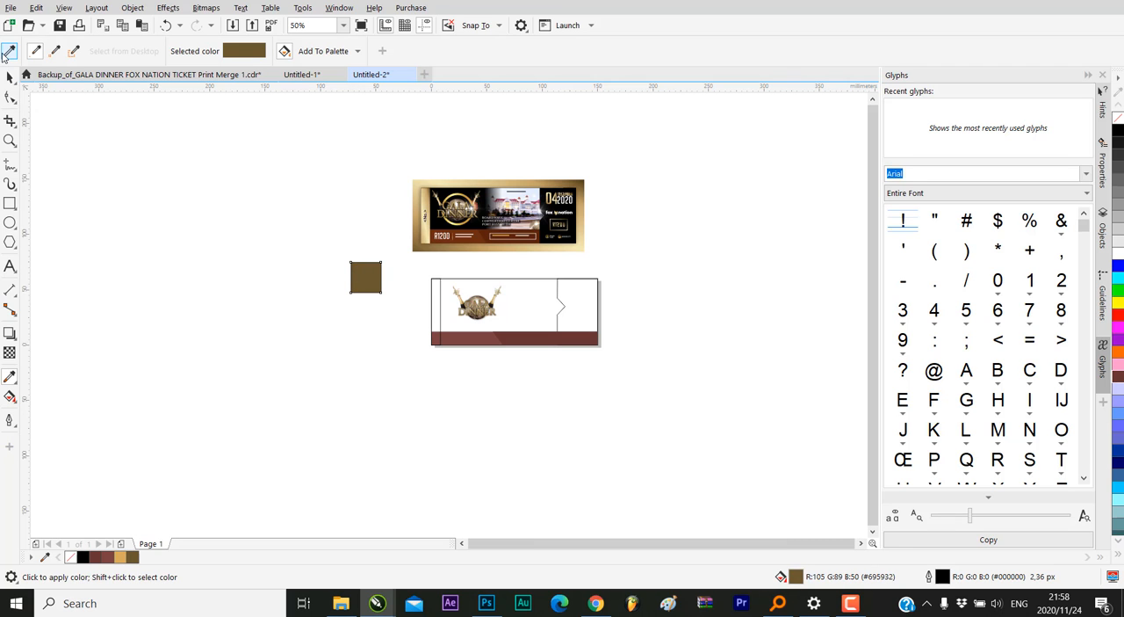
Sample the light gold #D1AE72 from a letter N in the logo's word DINNER and fill the square with it
{"action": "left_click", "coordinate": [7, 53]}
{"action": "scroll", "coordinate": [505, 309], "scroll_direction": "up", "scroll_amount": 4}
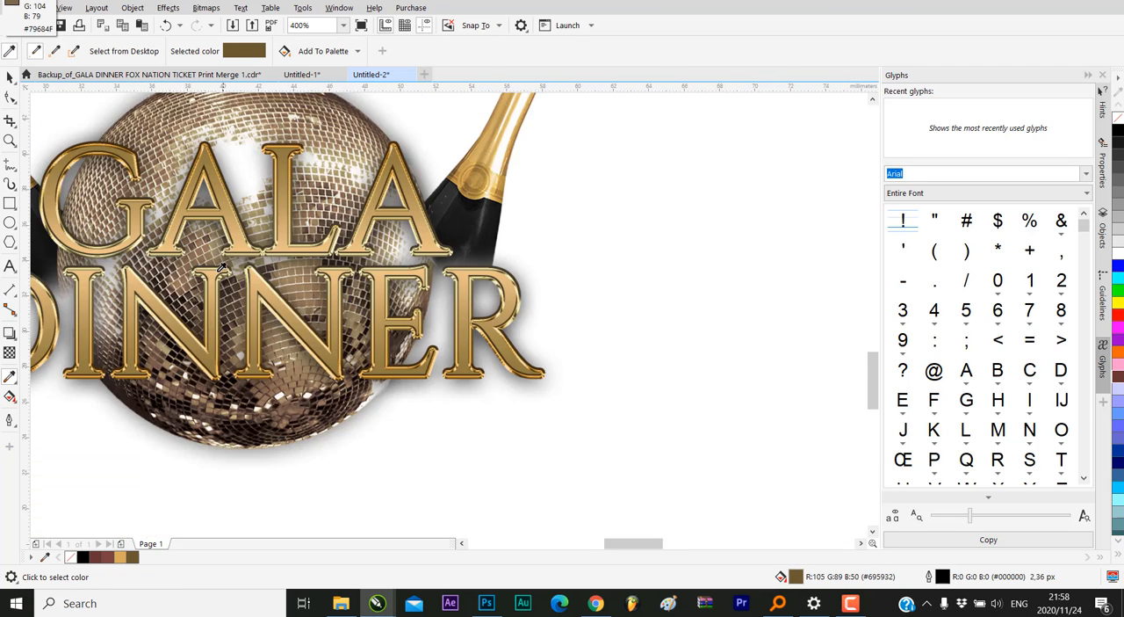
{"action": "scroll", "coordinate": [222, 268], "scroll_direction": "up", "scroll_amount": 2}
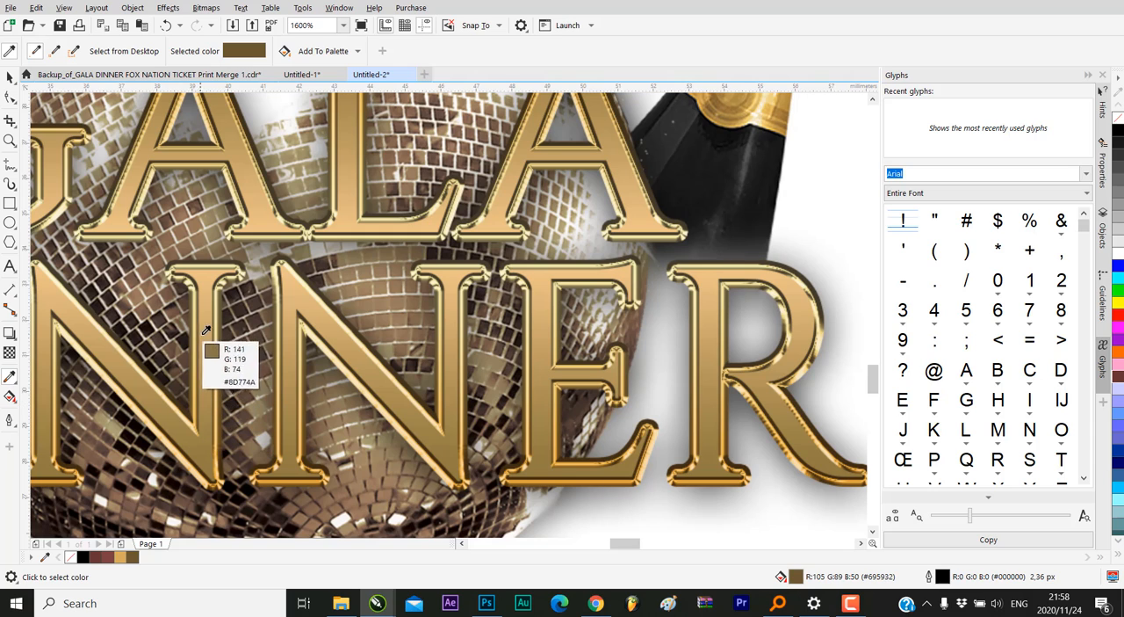
{"action": "left_click", "coordinate": [204, 318]}
{"action": "scroll", "coordinate": [551, 358], "scroll_direction": "down", "scroll_amount": 3}
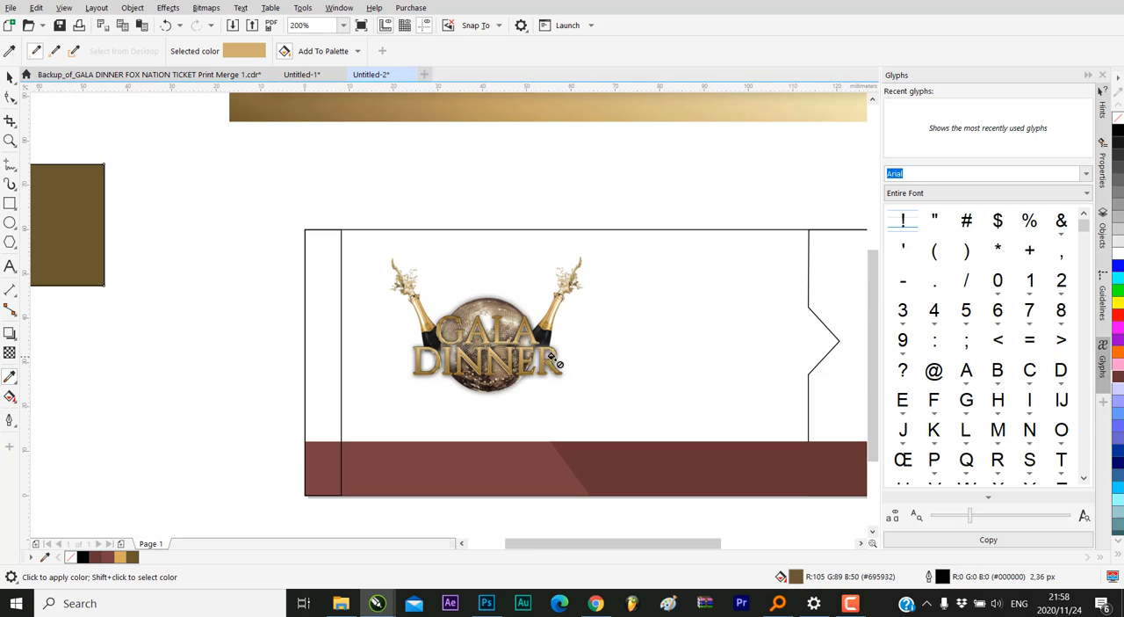
{"action": "left_click", "coordinate": [63, 239]}
Sample the cream highlight #F8EDC8 from the bevel of a letter N in the logo and fill the square with it
{"action": "left_click", "coordinate": [15, 52]}
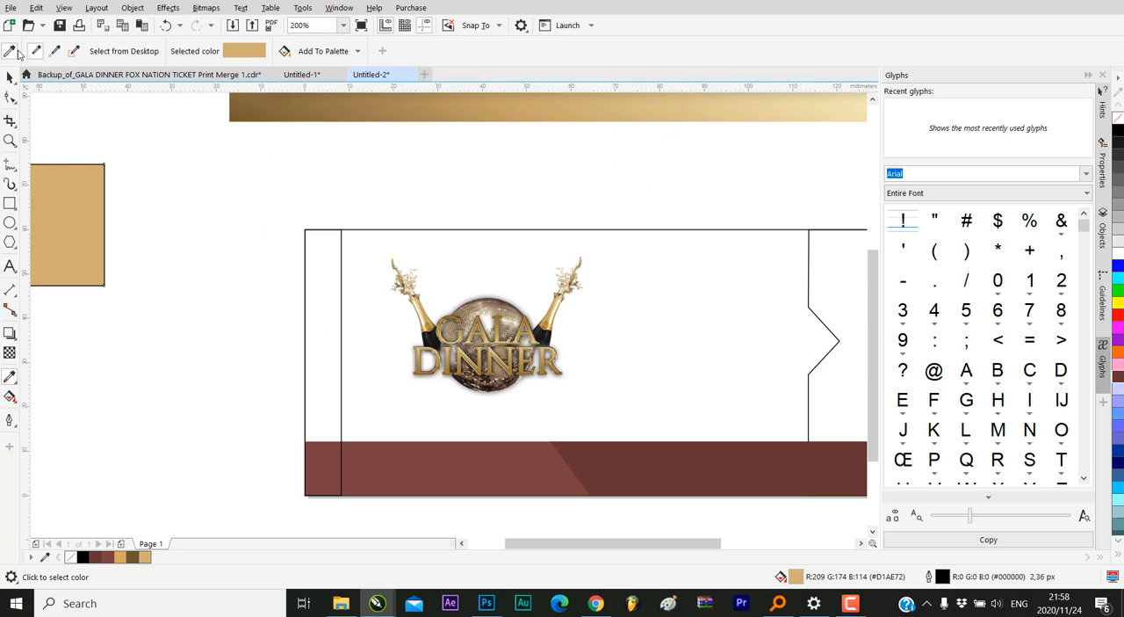
{"action": "scroll", "coordinate": [519, 389], "scroll_direction": "up", "scroll_amount": 2}
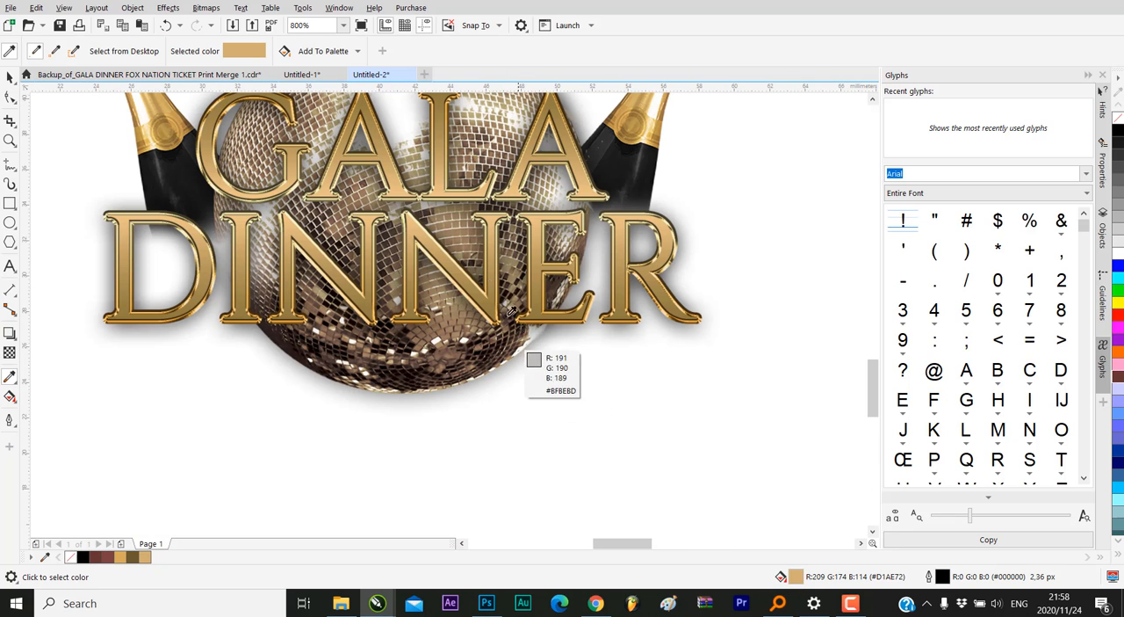
{"action": "scroll", "coordinate": [318, 255], "scroll_direction": "up", "scroll_amount": 3}
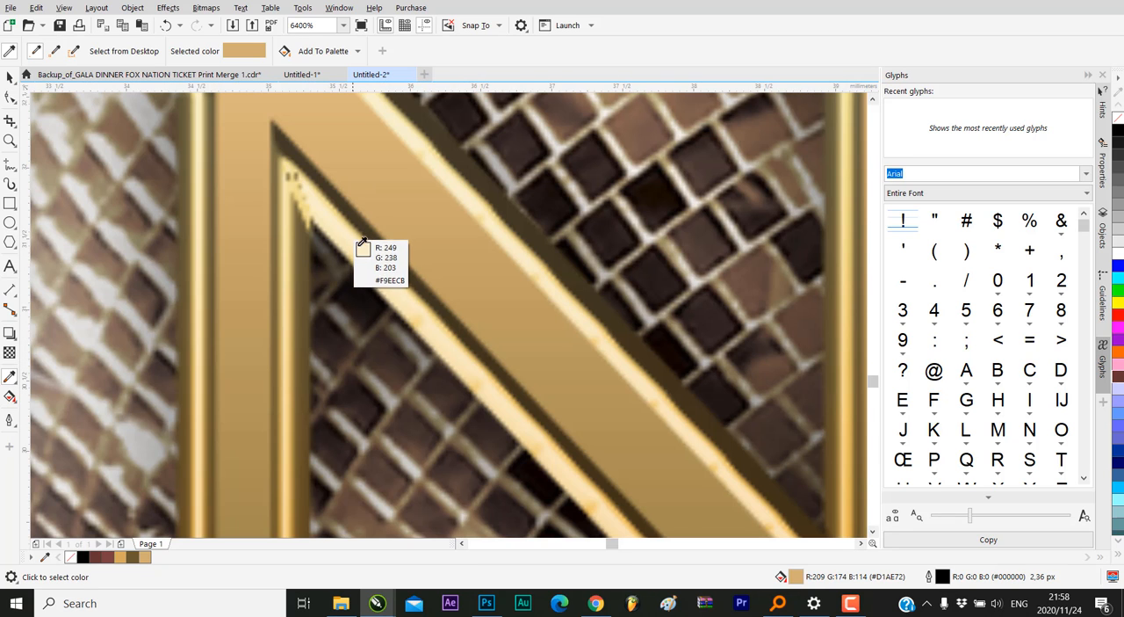
{"action": "left_click", "coordinate": [374, 261]}
{"action": "scroll", "coordinate": [410, 299], "scroll_direction": "down", "scroll_amount": 4}
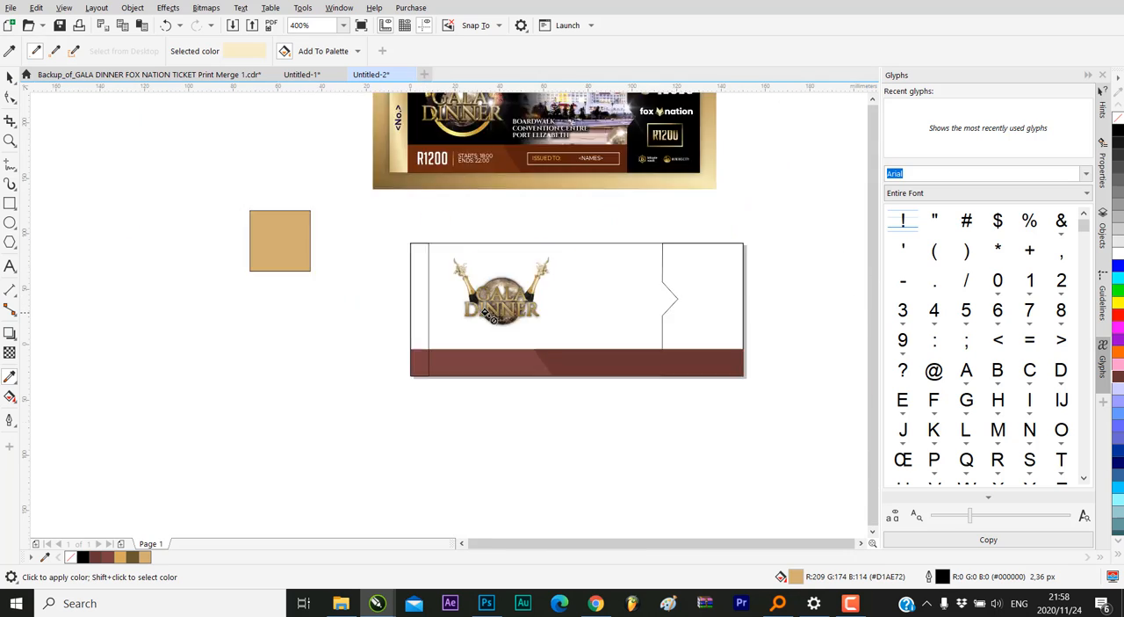
{"action": "scroll", "coordinate": [488, 318], "scroll_direction": "down", "scroll_amount": 3}
{"action": "left_click", "coordinate": [373, 273]}
{"action": "left_click", "coordinate": [9, 77]}
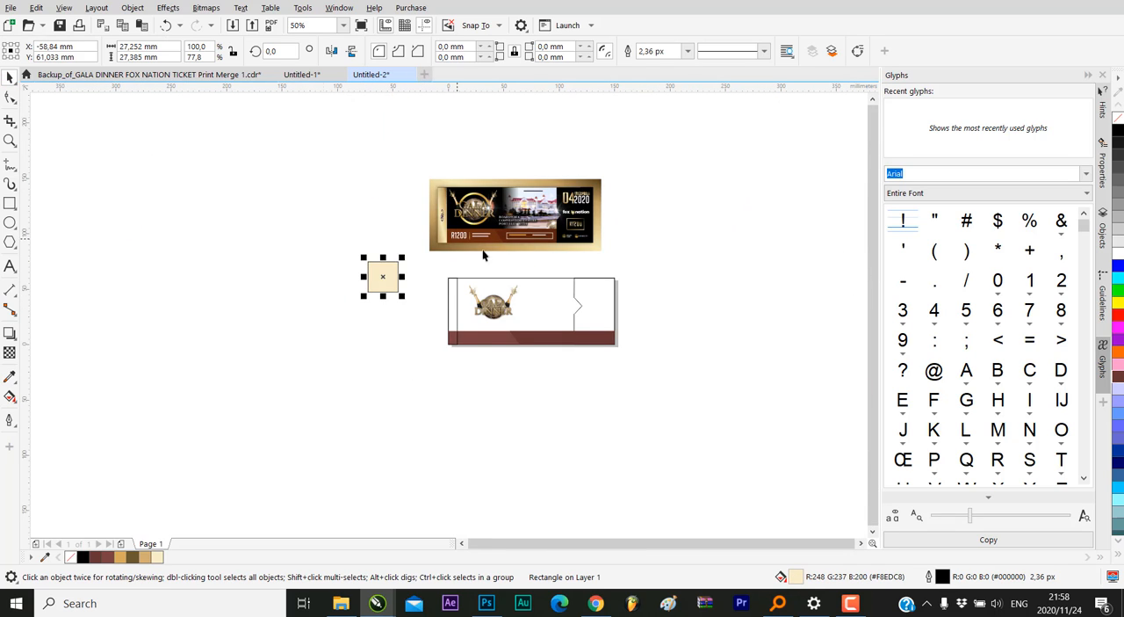
Sample the gold #D4B167 from the logo's right champagne bottle and fill the square with it
{"action": "scroll", "coordinate": [517, 292], "scroll_direction": "up", "scroll_amount": 1}
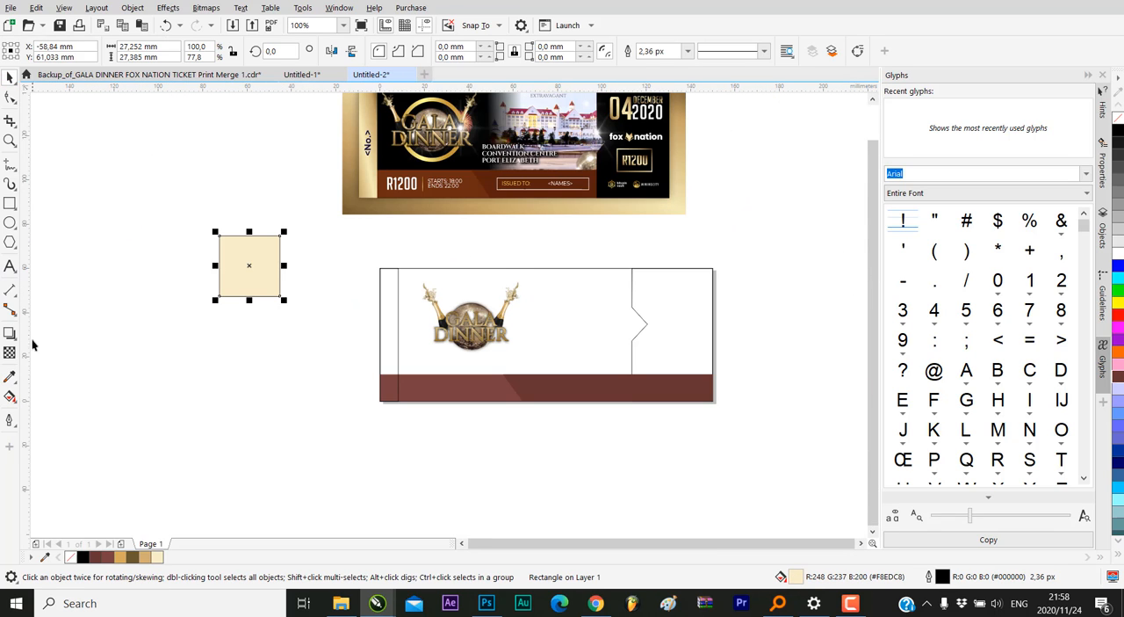
{"action": "left_click", "coordinate": [10, 375]}
{"action": "scroll", "coordinate": [478, 364], "scroll_direction": "up", "scroll_amount": 2}
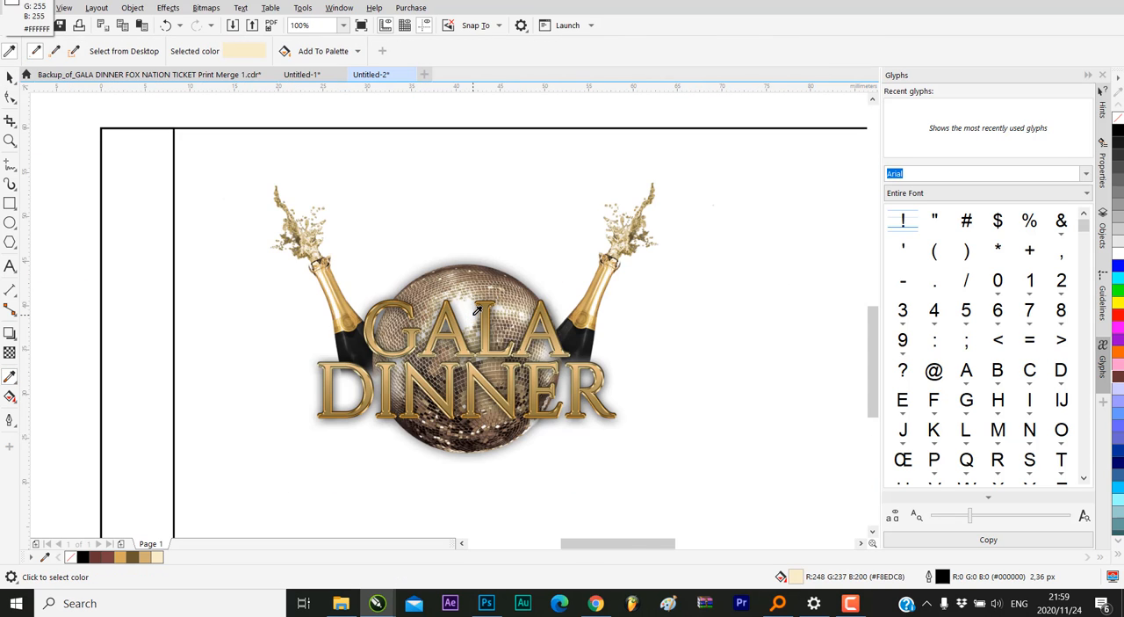
{"action": "scroll", "coordinate": [497, 308], "scroll_direction": "up", "scroll_amount": 2}
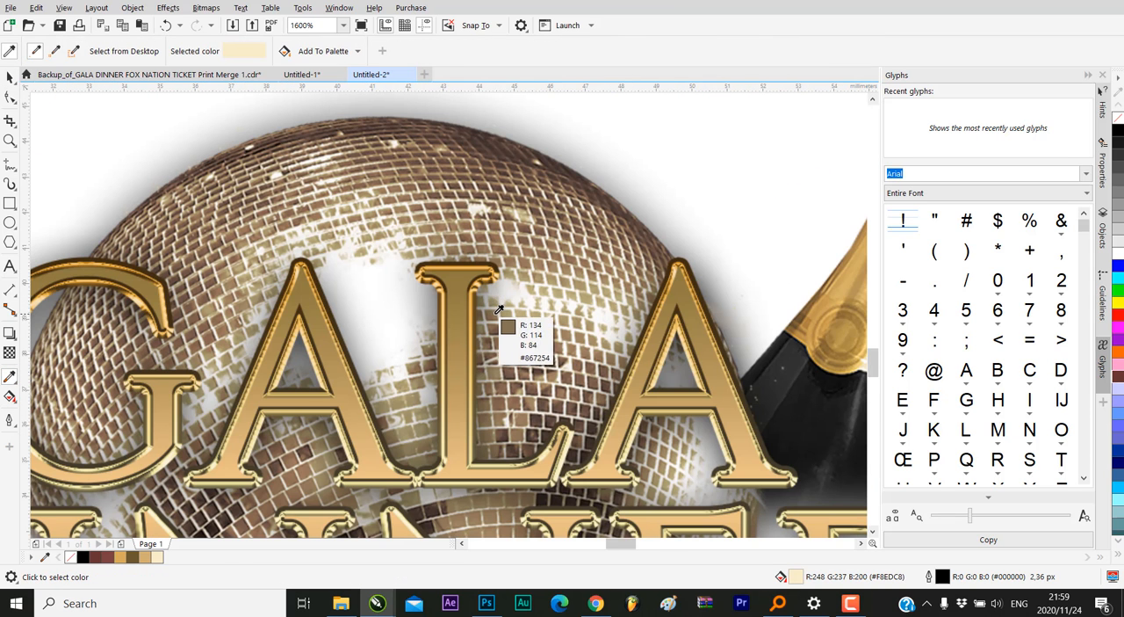
{"action": "left_click", "coordinate": [852, 273]}
{"action": "scroll", "coordinate": [851, 277], "scroll_direction": "down", "scroll_amount": 3}
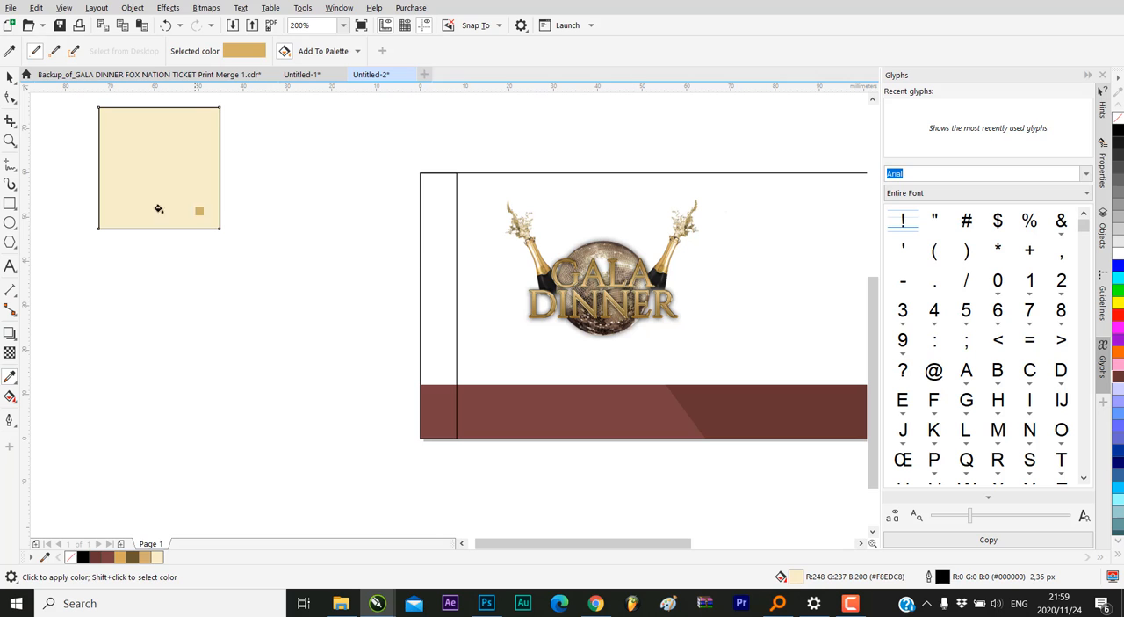
{"action": "left_click", "coordinate": [149, 183]}
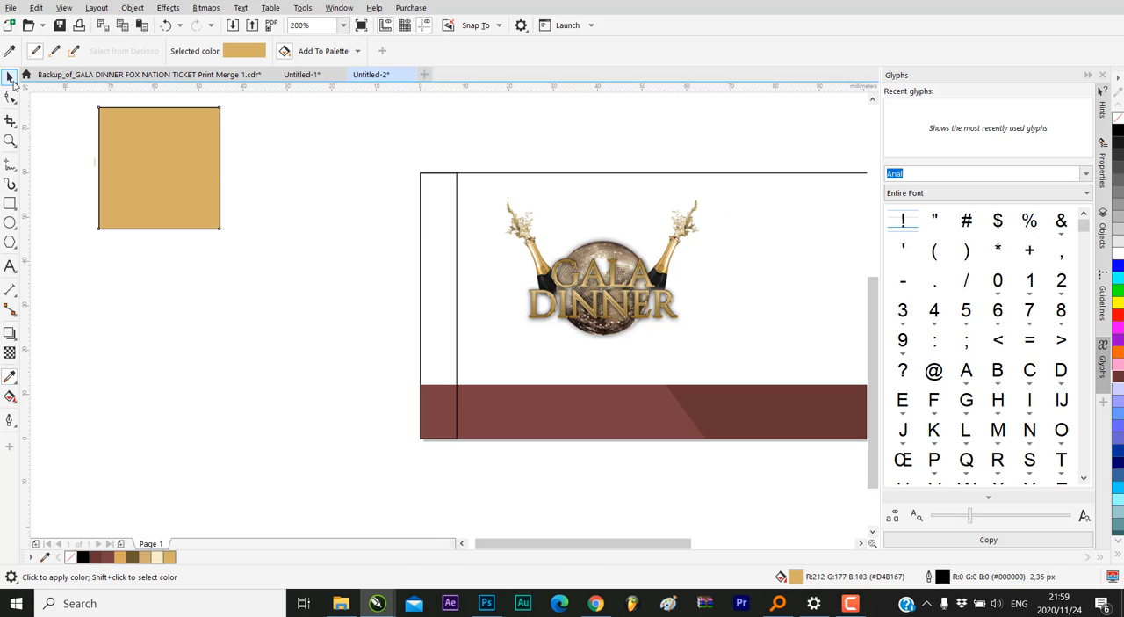
{"action": "left_click", "coordinate": [11, 81]}
{"action": "left_click", "coordinate": [267, 367]}
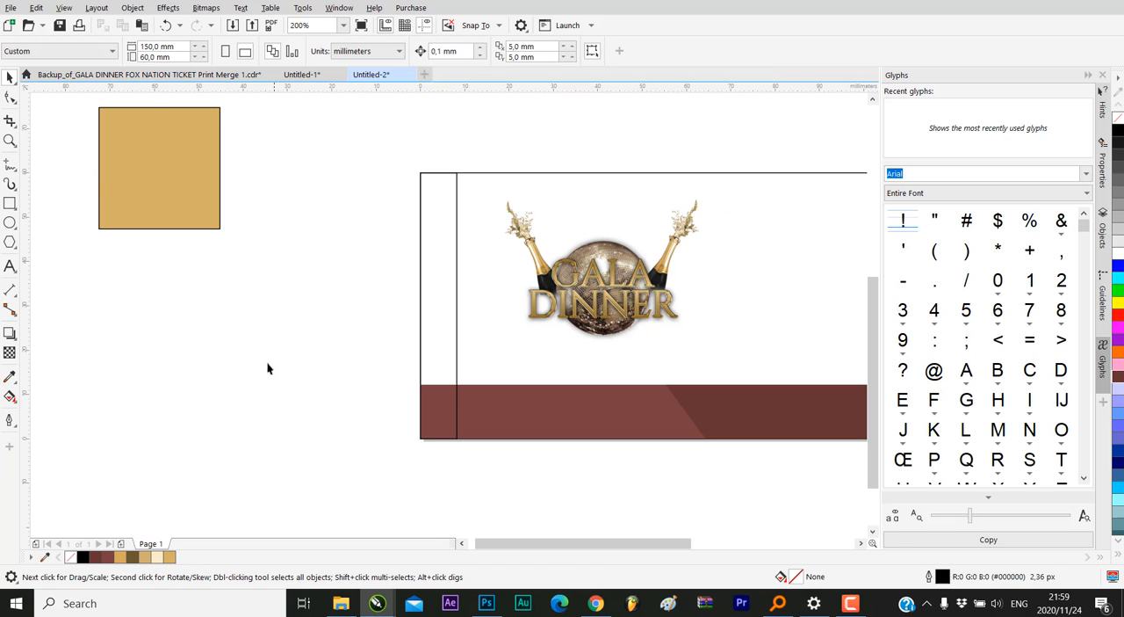
Try to run a vertical fountain fill up the narrow strip at the ticket's left end while the gold square is selected
{"action": "left_click", "coordinate": [177, 230]}
{"action": "scroll", "coordinate": [206, 256], "scroll_direction": "down", "scroll_amount": 1}
{"action": "scroll", "coordinate": [306, 345], "scroll_direction": "down", "scroll_amount": 1}
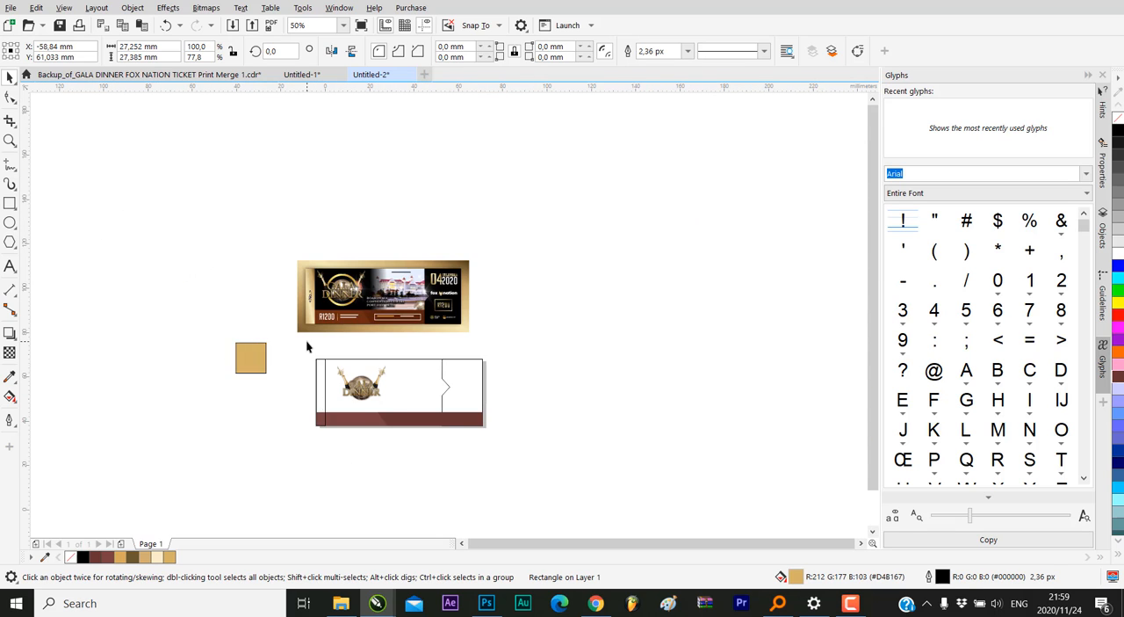
{"action": "scroll", "coordinate": [307, 345], "scroll_direction": "up", "scroll_amount": 1}
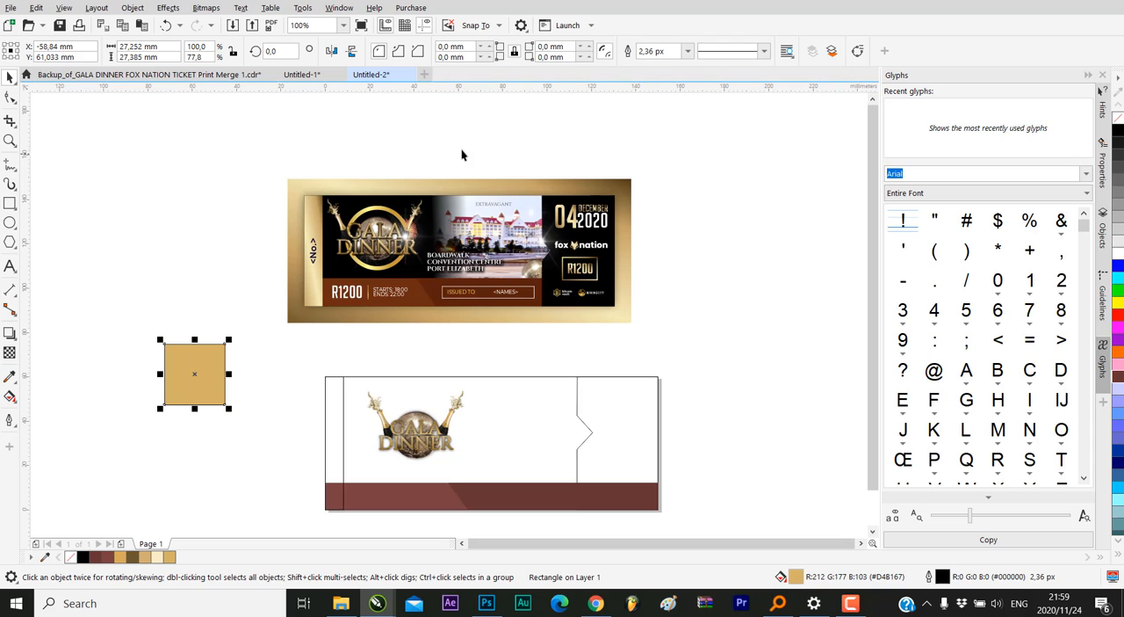
{"action": "left_click", "coordinate": [9, 396]}
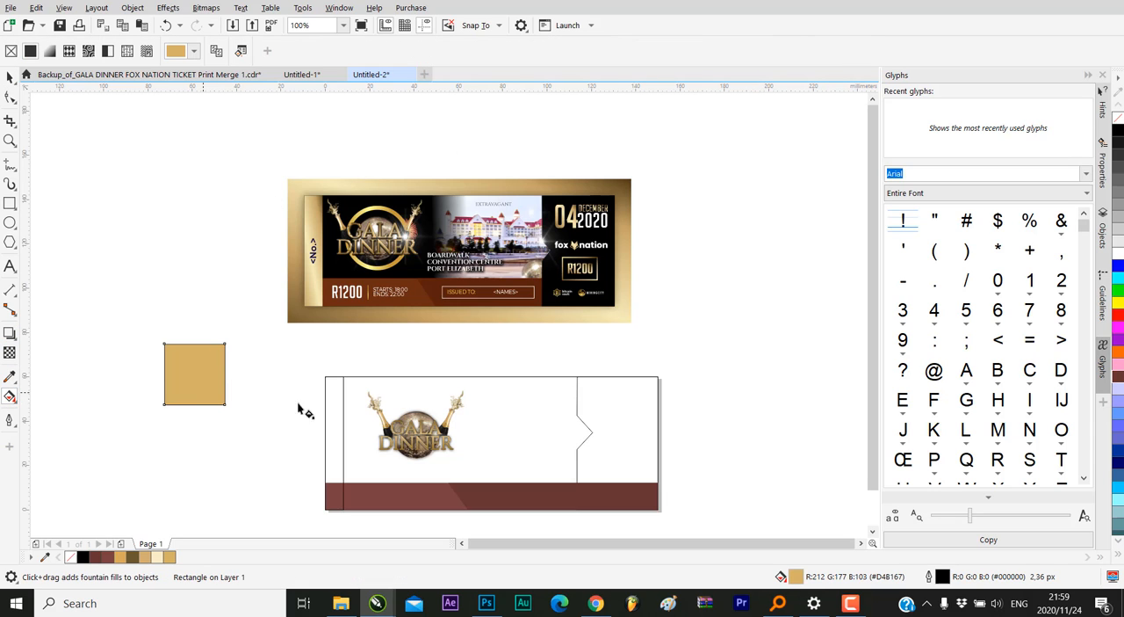
{"action": "scroll", "coordinate": [330, 285], "scroll_direction": "down", "scroll_amount": 1}
{"action": "scroll", "coordinate": [339, 354], "scroll_direction": "up", "scroll_amount": 1}
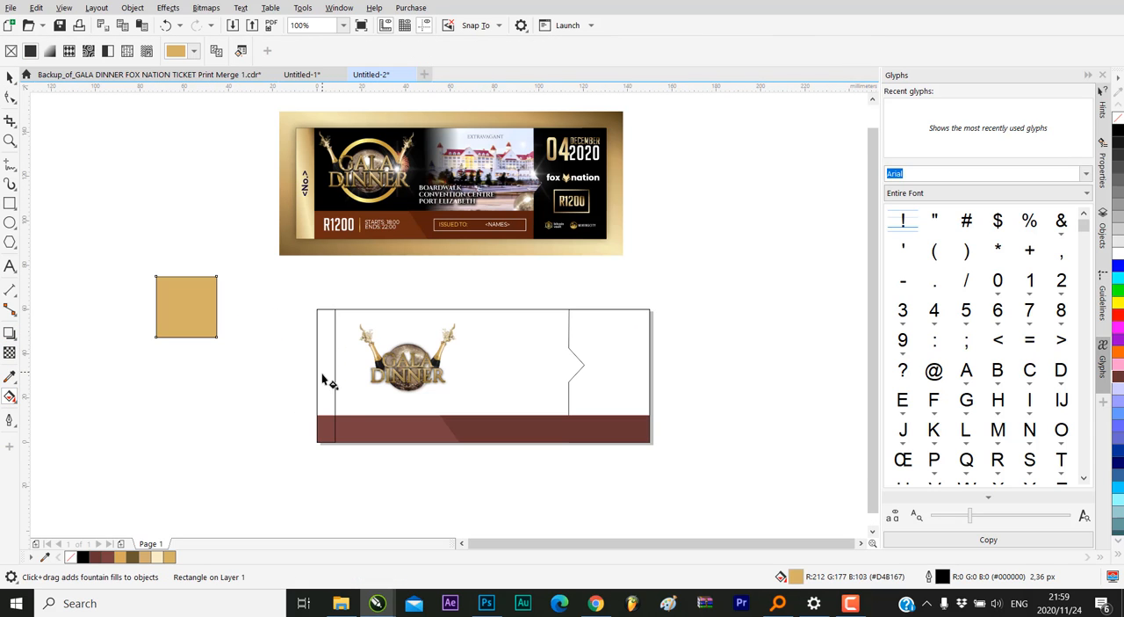
{"action": "left_click_drag", "start_coordinate": [330, 433], "coordinate": [326, 321]}
{"action": "left_click", "coordinate": [330, 427]}
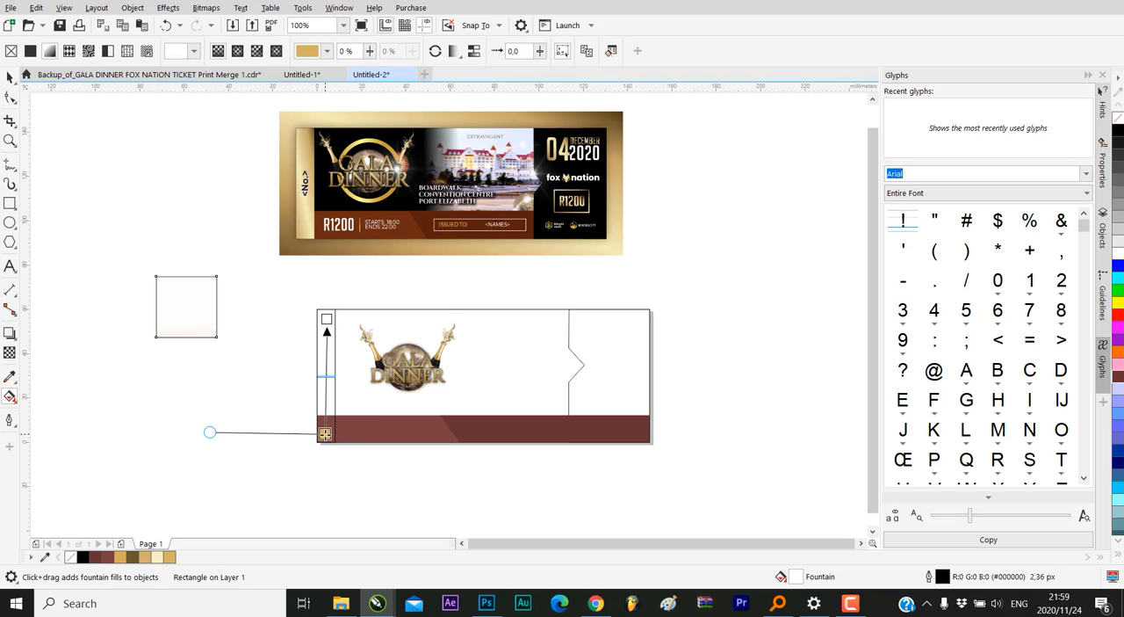
{"action": "scroll", "coordinate": [329, 369], "scroll_direction": "up", "scroll_amount": 1}
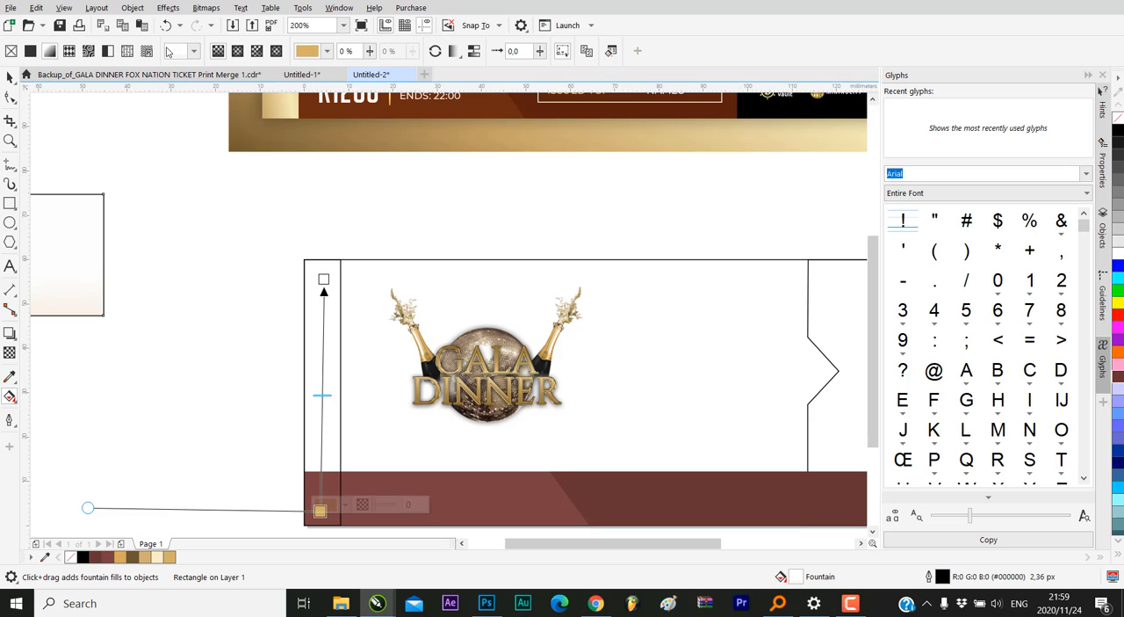
Undo the misapplied fountain fill and the square's last gold fill
{"action": "left_click", "coordinate": [166, 26]}
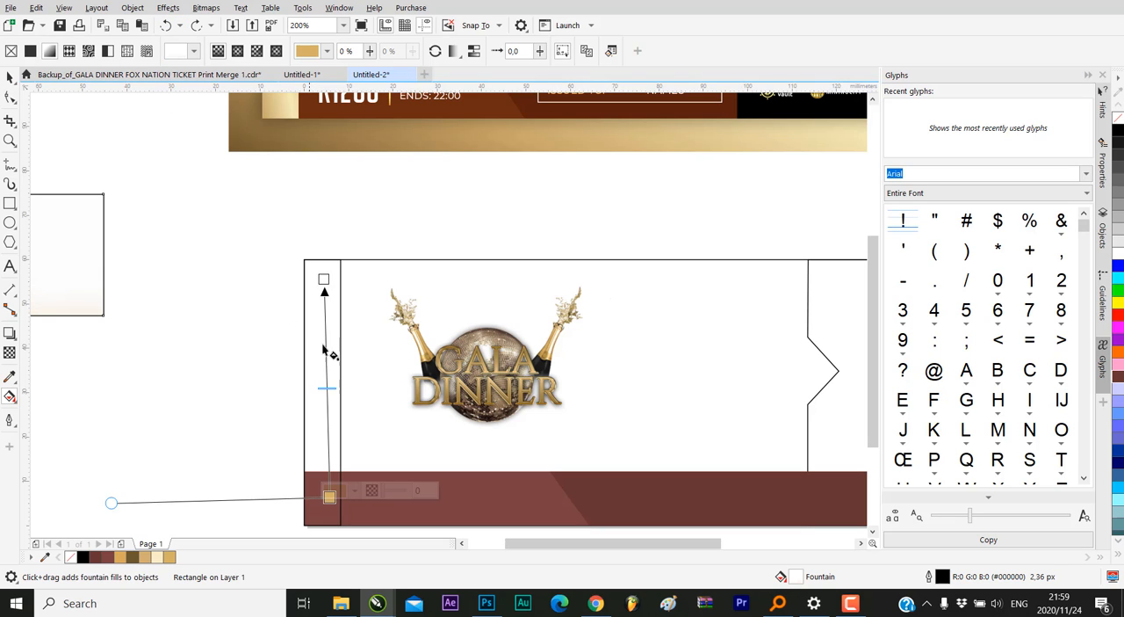
{"action": "left_click", "coordinate": [165, 27]}
{"action": "left_click", "coordinate": [165, 27]}
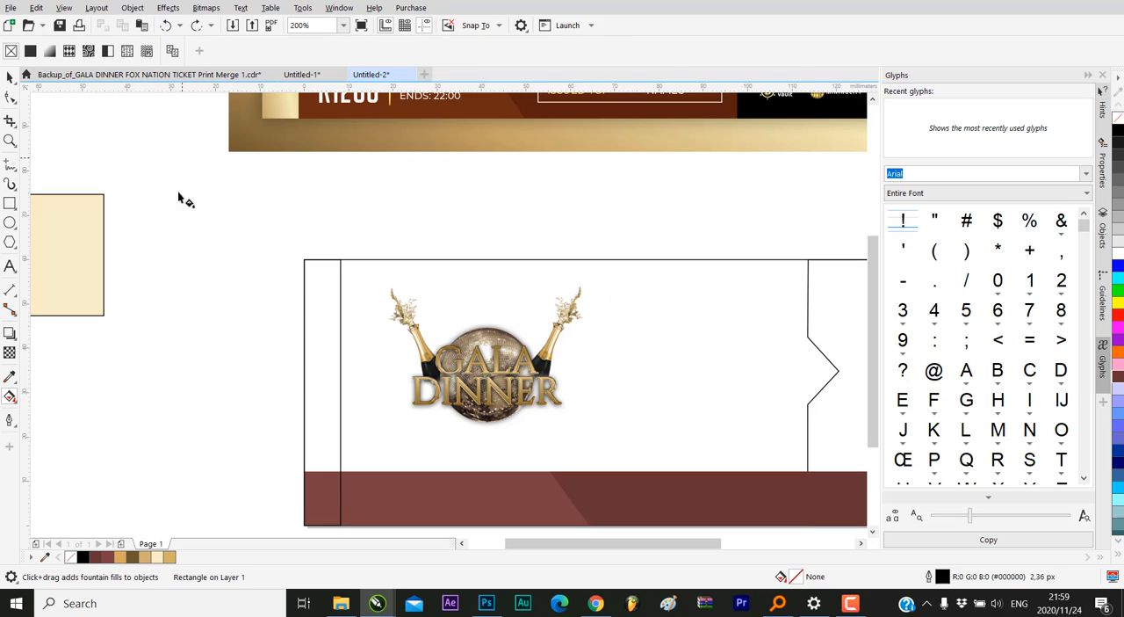
Apply a linear fountain fill running from bottom to top along the narrow strip at the ticket's left end
{"action": "scroll", "coordinate": [198, 292], "scroll_direction": "down", "scroll_amount": 2}
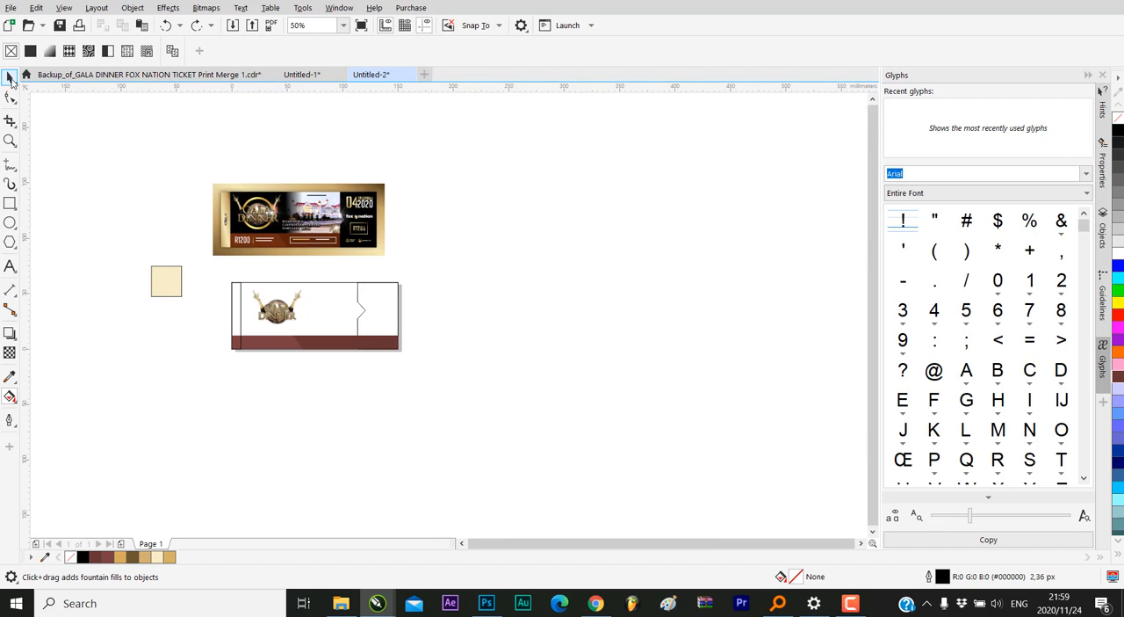
{"action": "left_click", "coordinate": [9, 78]}
{"action": "scroll", "coordinate": [261, 297], "scroll_direction": "up", "scroll_amount": 2}
{"action": "left_click", "coordinate": [123, 135]}
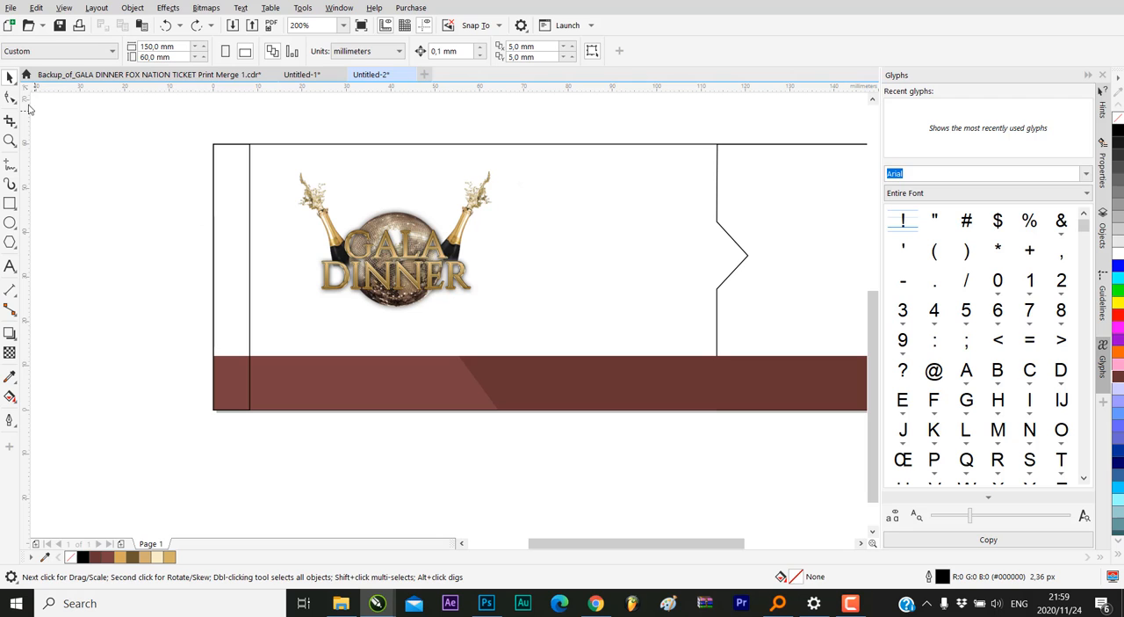
{"action": "left_click", "coordinate": [247, 213]}
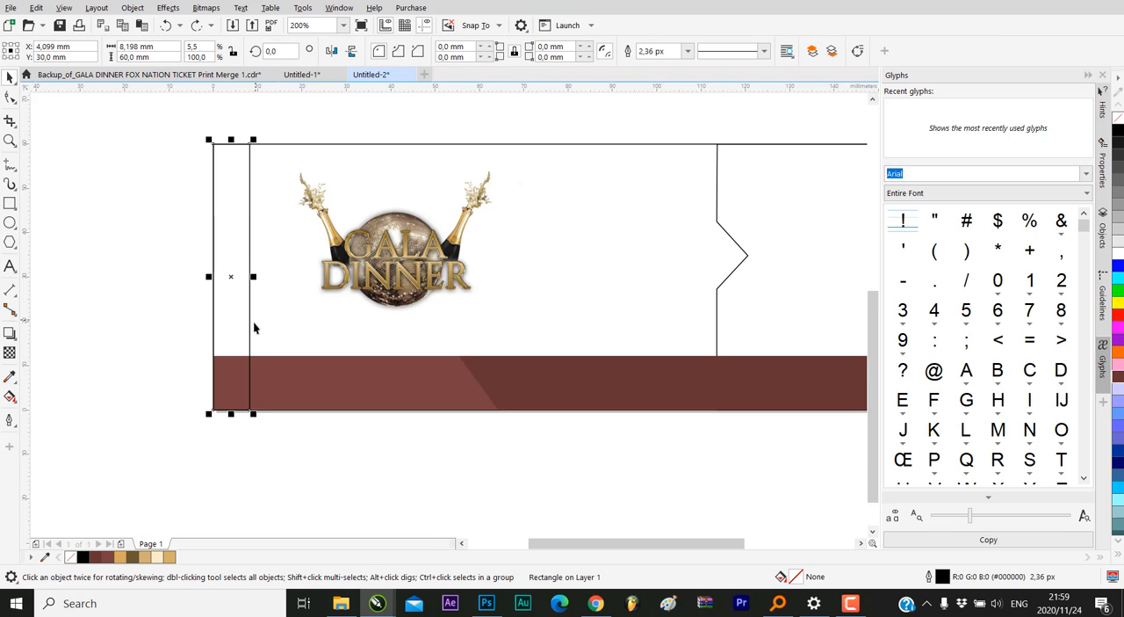
{"action": "scroll", "coordinate": [254, 327], "scroll_direction": "down", "scroll_amount": 2}
{"action": "scroll", "coordinate": [255, 316], "scroll_direction": "up", "scroll_amount": 1}
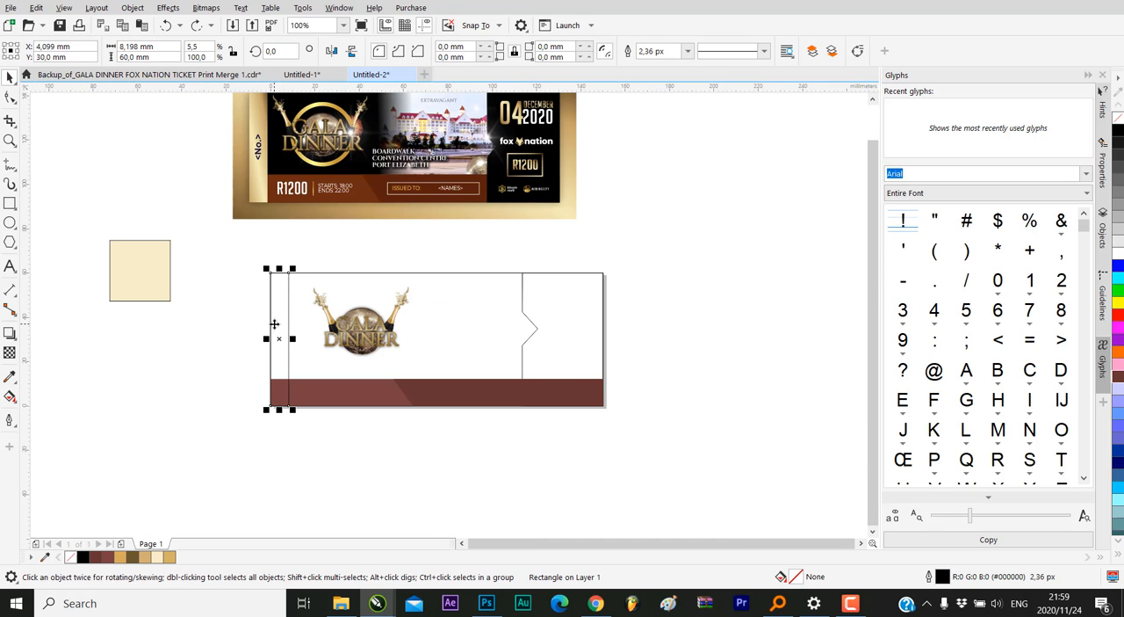
{"action": "scroll", "coordinate": [277, 322], "scroll_direction": "up", "scroll_amount": 1}
{"action": "scroll", "coordinate": [295, 353], "scroll_direction": "down", "scroll_amount": 1}
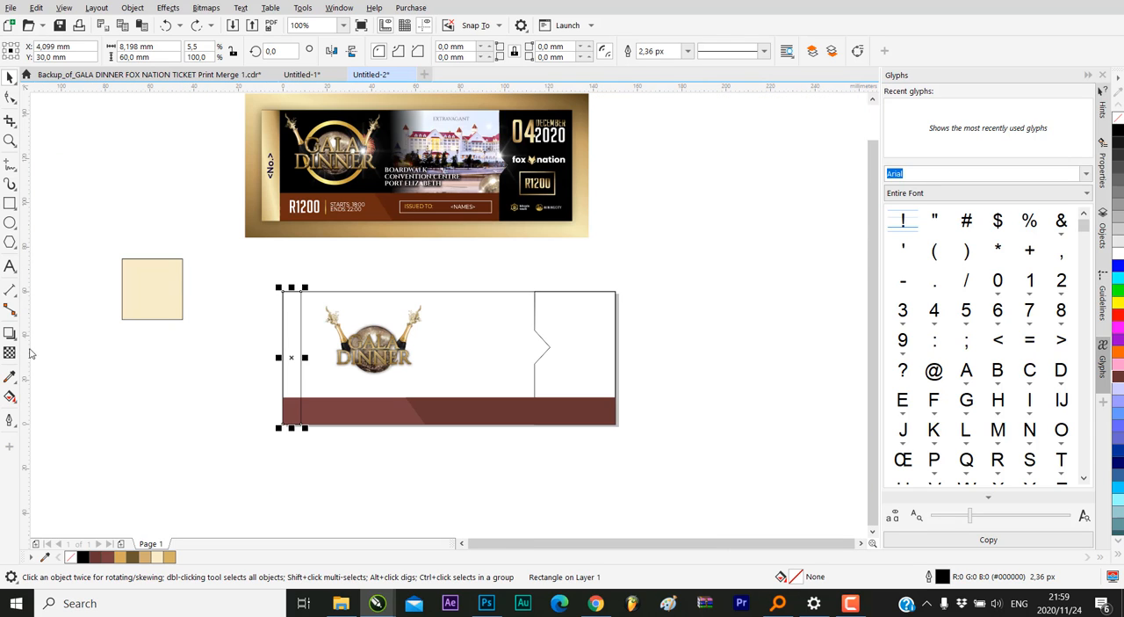
{"action": "left_click", "coordinate": [10, 396]}
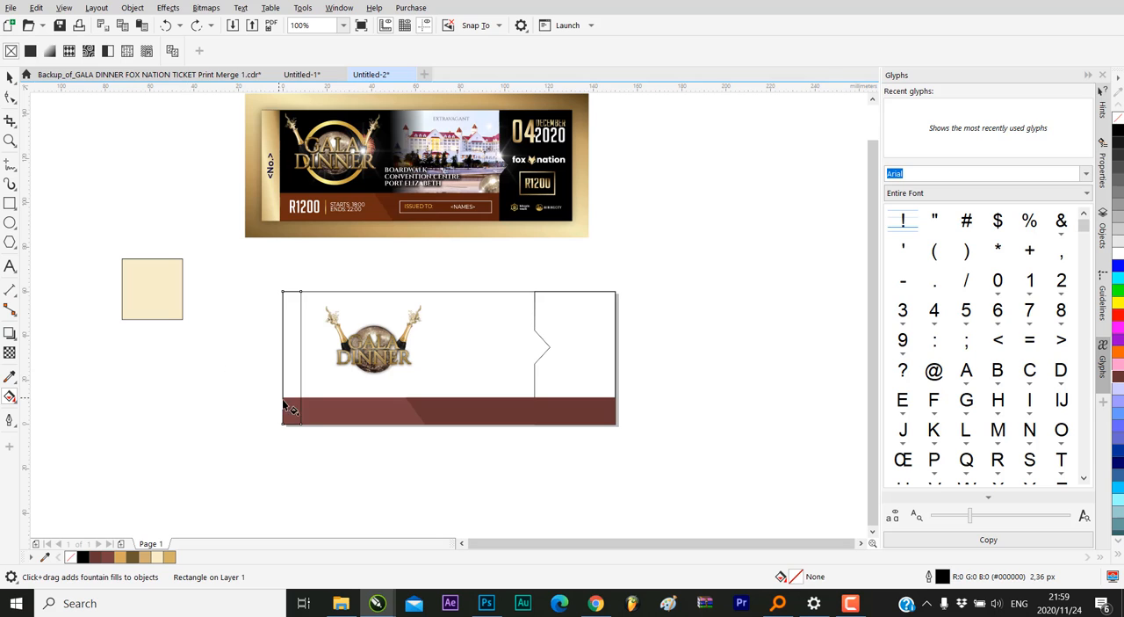
{"action": "left_click_drag", "start_coordinate": [295, 418], "coordinate": [303, 305]}
{"action": "scroll", "coordinate": [296, 399], "scroll_direction": "up", "scroll_amount": 1}
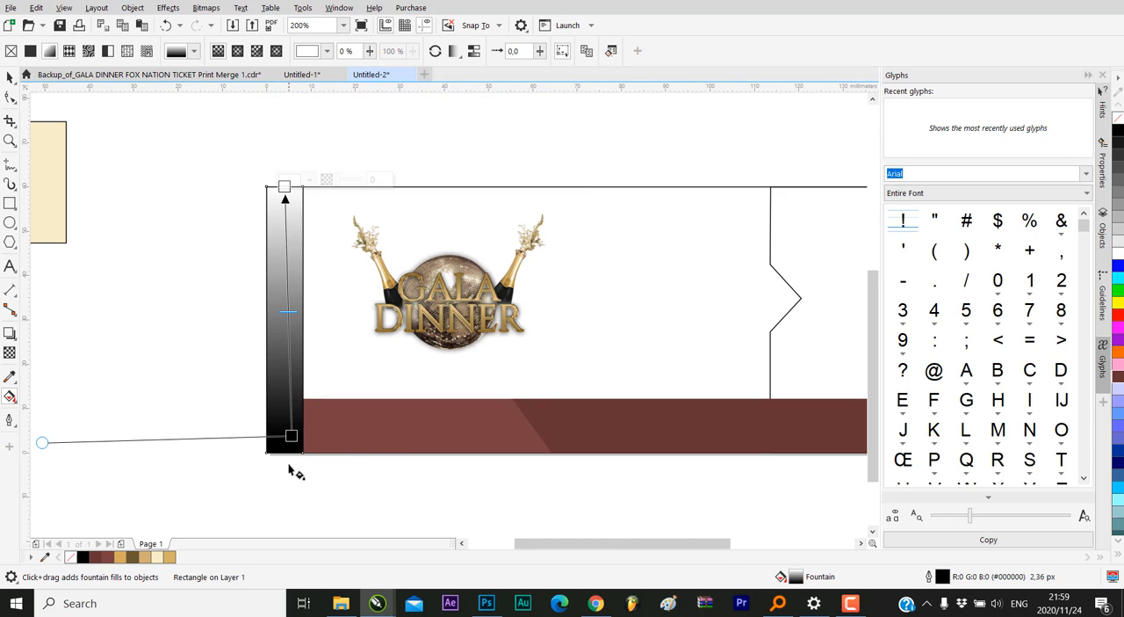
{"action": "scroll", "coordinate": [291, 470], "scroll_direction": "down", "scroll_amount": 1}
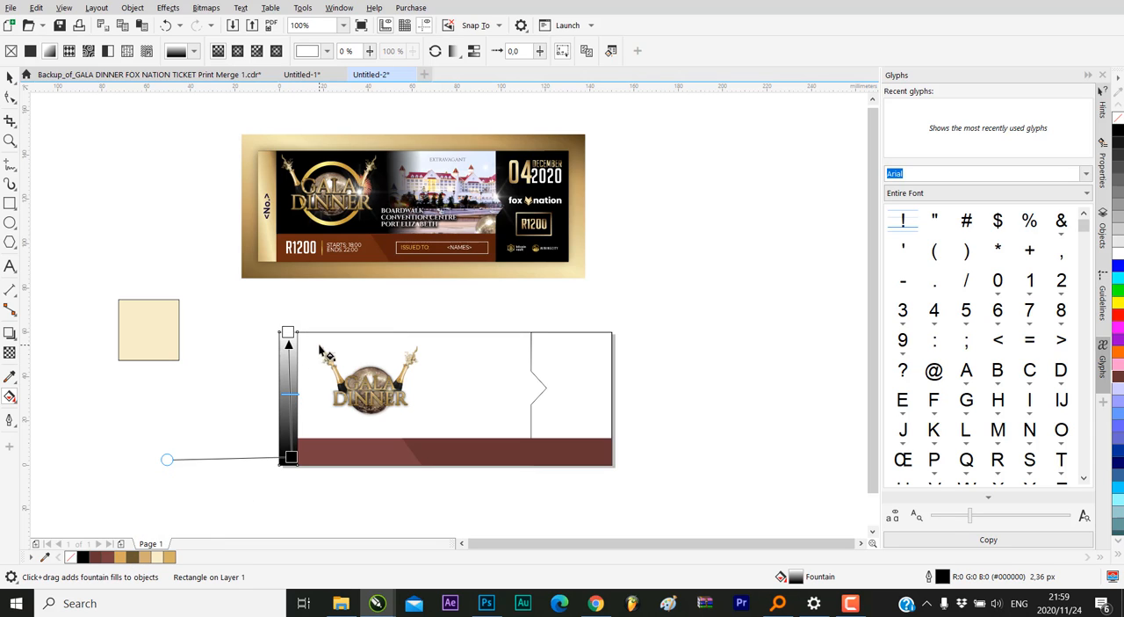
Anchor the strip's gradient at opposite corners and colour it gold at the bottom, cream in the middle and dark brown at the top
{"action": "mouse_move", "coordinate": [291, 458]}
{"action": "left_mouse_down"}
{"action": "mouse_move", "coordinate": [266, 462]}
{"action": "mouse_move", "coordinate": [278, 463]}
{"action": "left_mouse_up"}
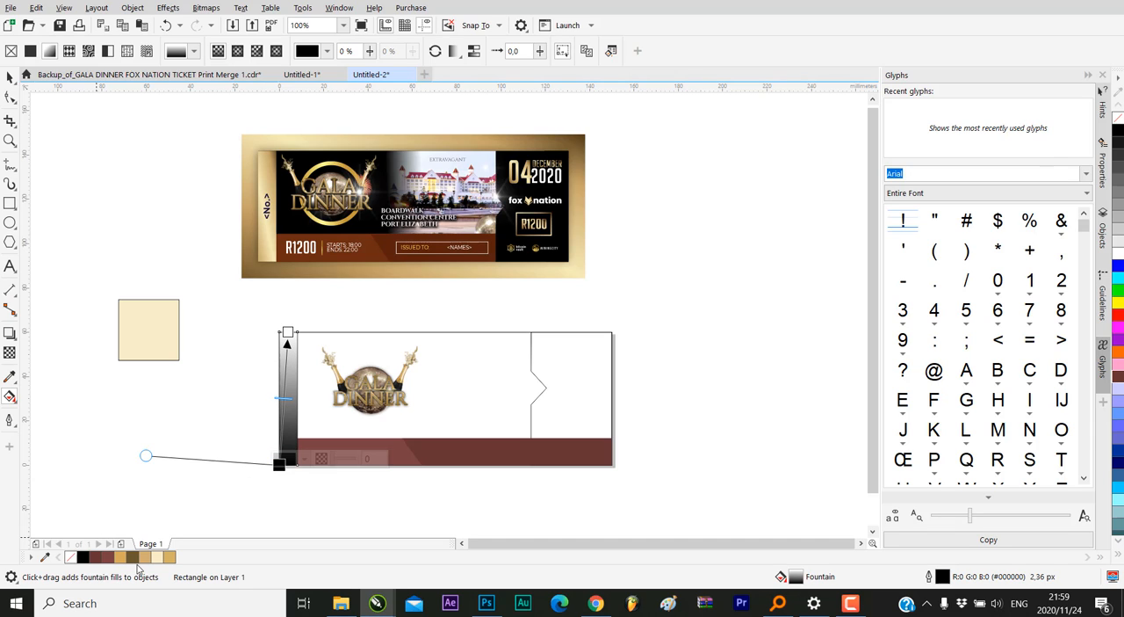
{"action": "left_click_drag", "start_coordinate": [133, 564], "coordinate": [297, 331]}
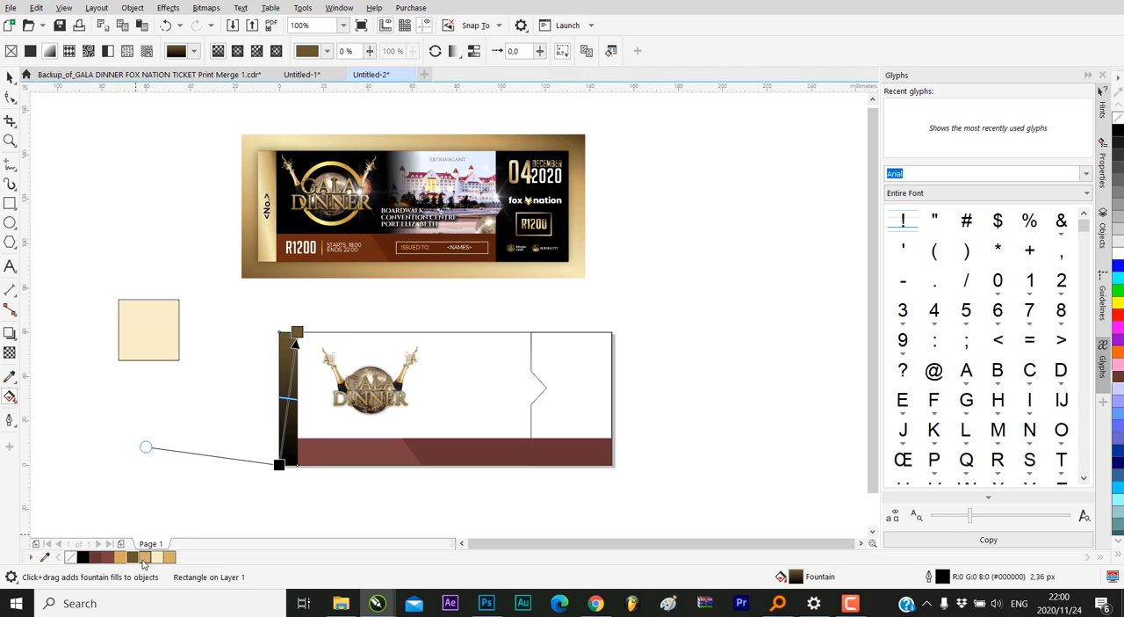
{"action": "left_click_drag", "start_coordinate": [142, 563], "coordinate": [279, 464]}
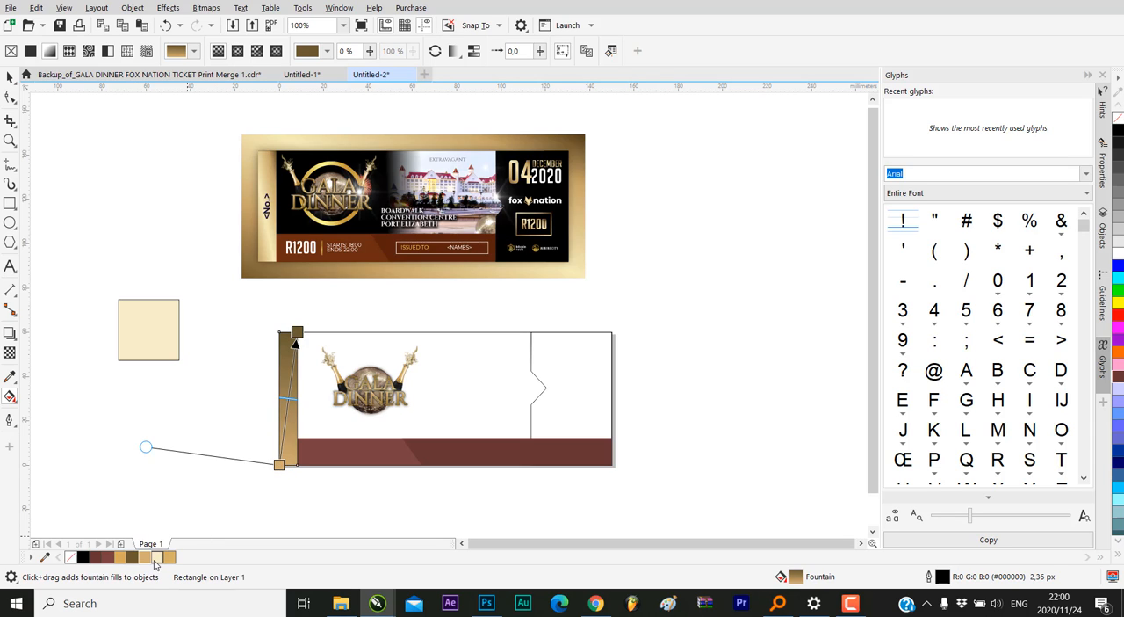
{"action": "left_click_drag", "start_coordinate": [157, 559], "coordinate": [291, 384]}
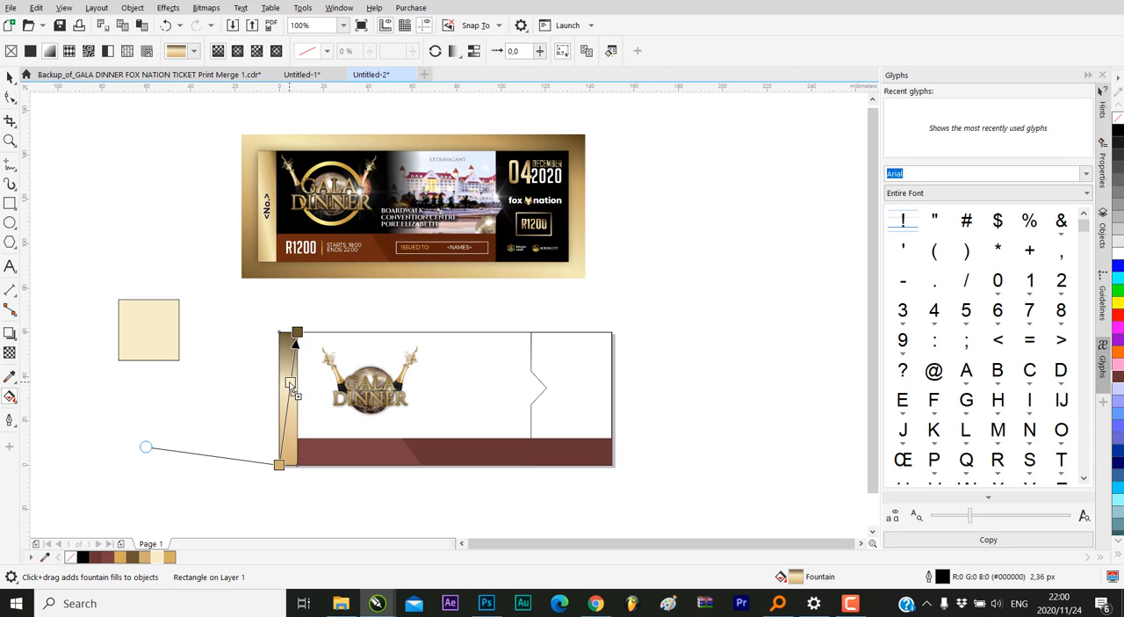
Adjust the strip gradient's end points and skew it so the gold shading runs diagonally, then deselect the strip
{"action": "left_click_drag", "start_coordinate": [297, 331], "coordinate": [313, 331]}
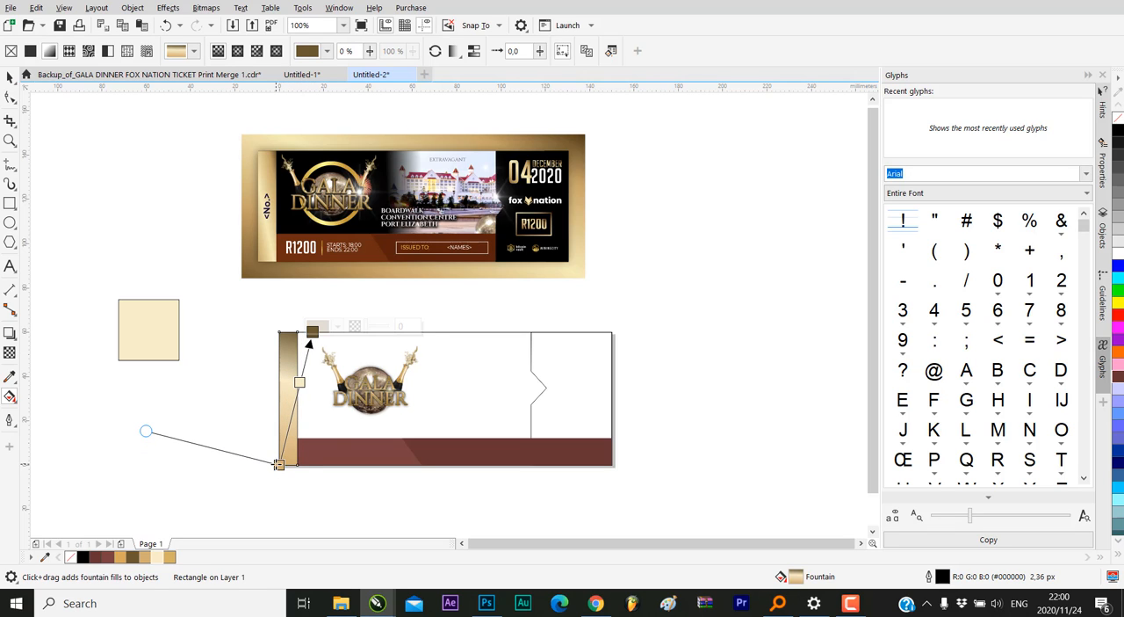
{"action": "left_click_drag", "start_coordinate": [279, 464], "coordinate": [230, 435]}
{"action": "left_click_drag", "start_coordinate": [311, 331], "coordinate": [300, 331]}
{"action": "left_click_drag", "start_coordinate": [232, 437], "coordinate": [279, 464]}
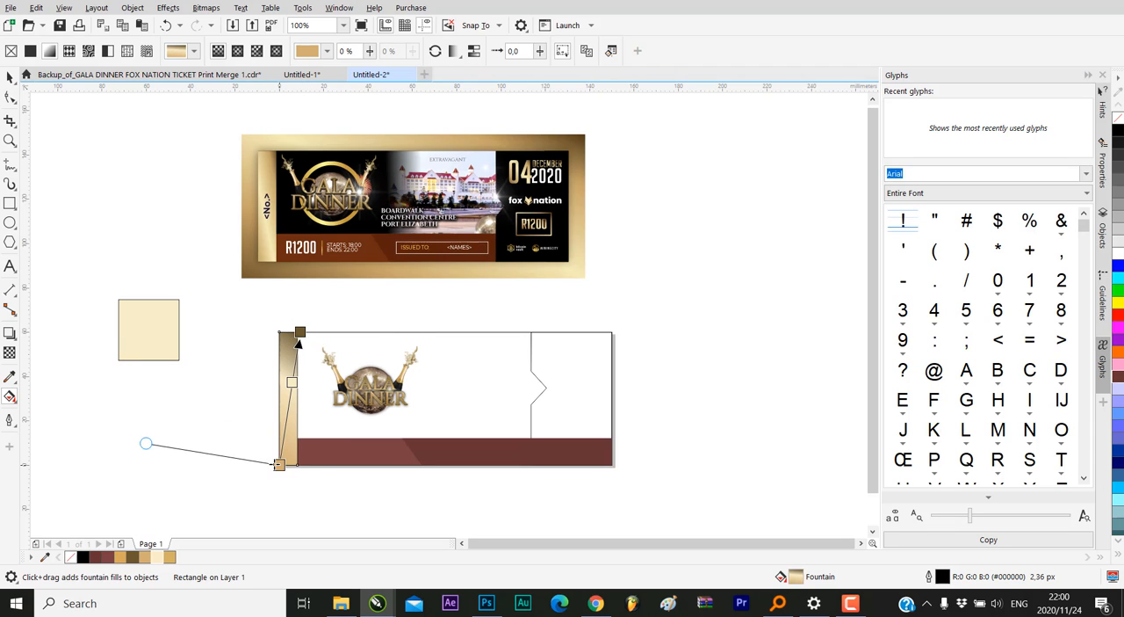
{"action": "left_click_drag", "start_coordinate": [148, 442], "coordinate": [218, 313]}
{"action": "left_click", "coordinate": [8, 79]}
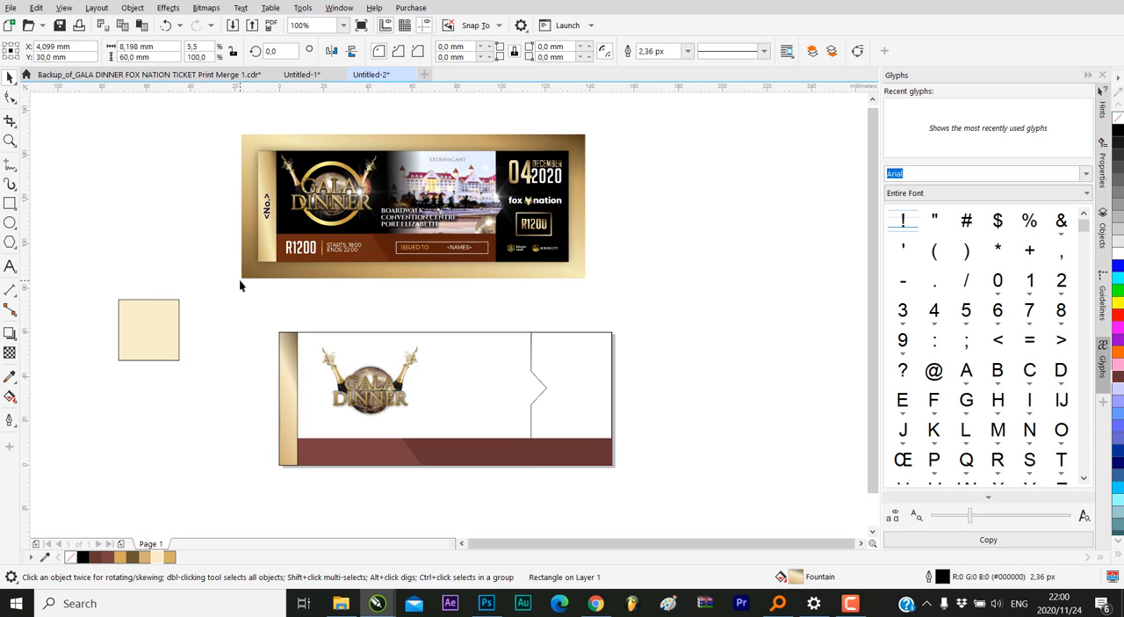
{"action": "left_click", "coordinate": [290, 386]}
{"action": "left_click", "coordinate": [131, 409]}
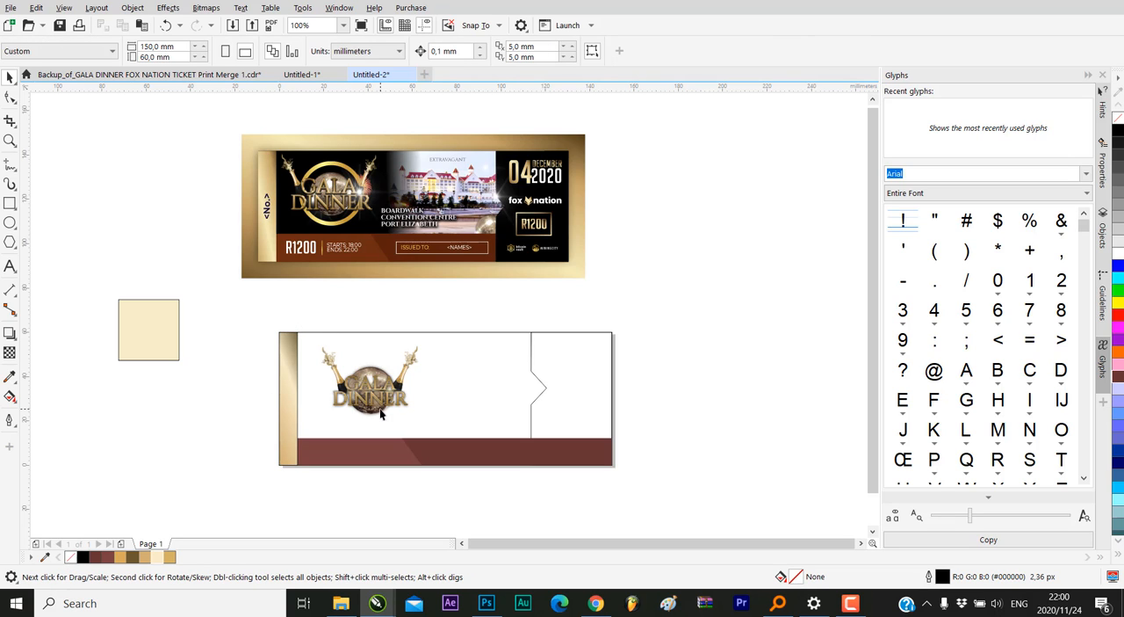
Fill the notched stub shape at the ticket's right end with black and bring it to the front of the page
{"action": "scroll", "coordinate": [318, 329], "scroll_direction": "down", "scroll_amount": 1}
{"action": "scroll", "coordinate": [428, 343], "scroll_direction": "up", "scroll_amount": 1}
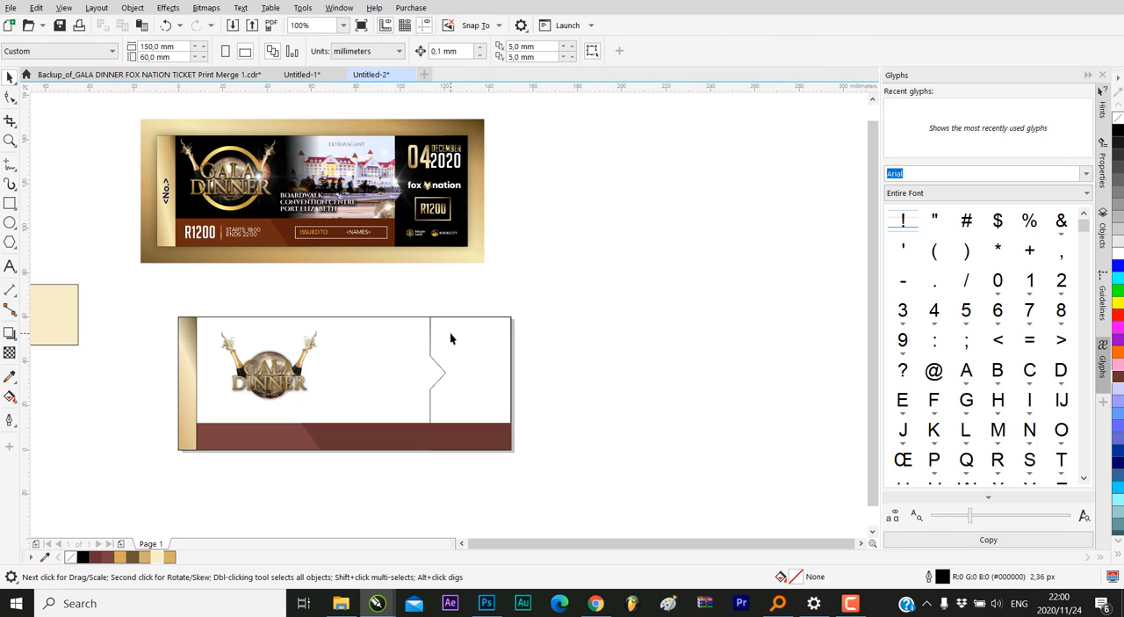
{"action": "left_click", "coordinate": [451, 334]}
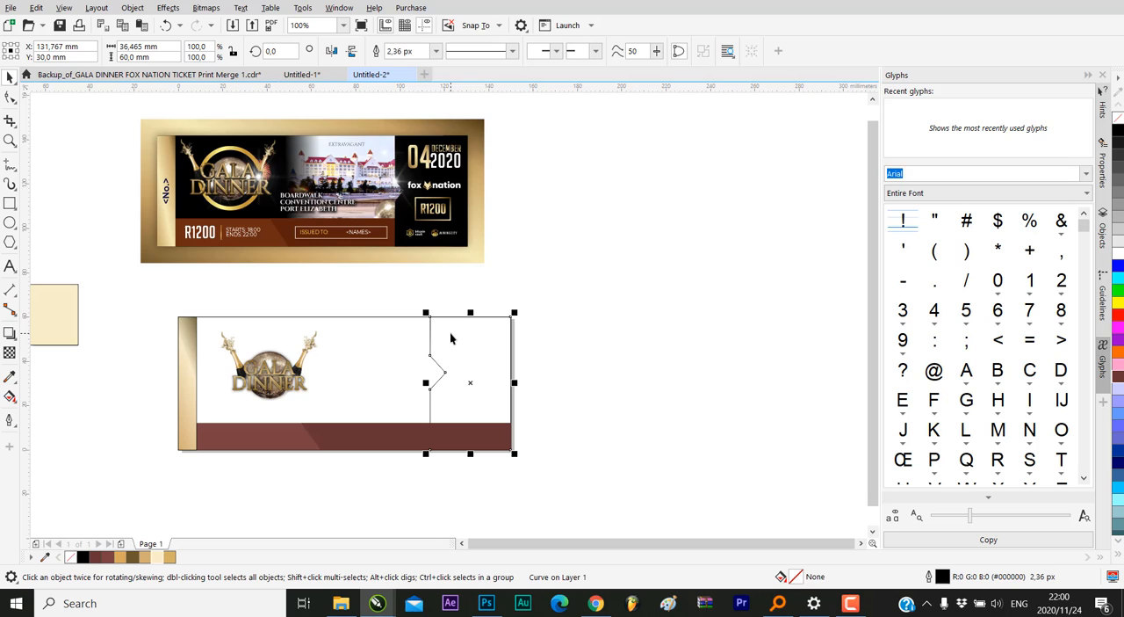
{"action": "left_click", "coordinate": [81, 557]}
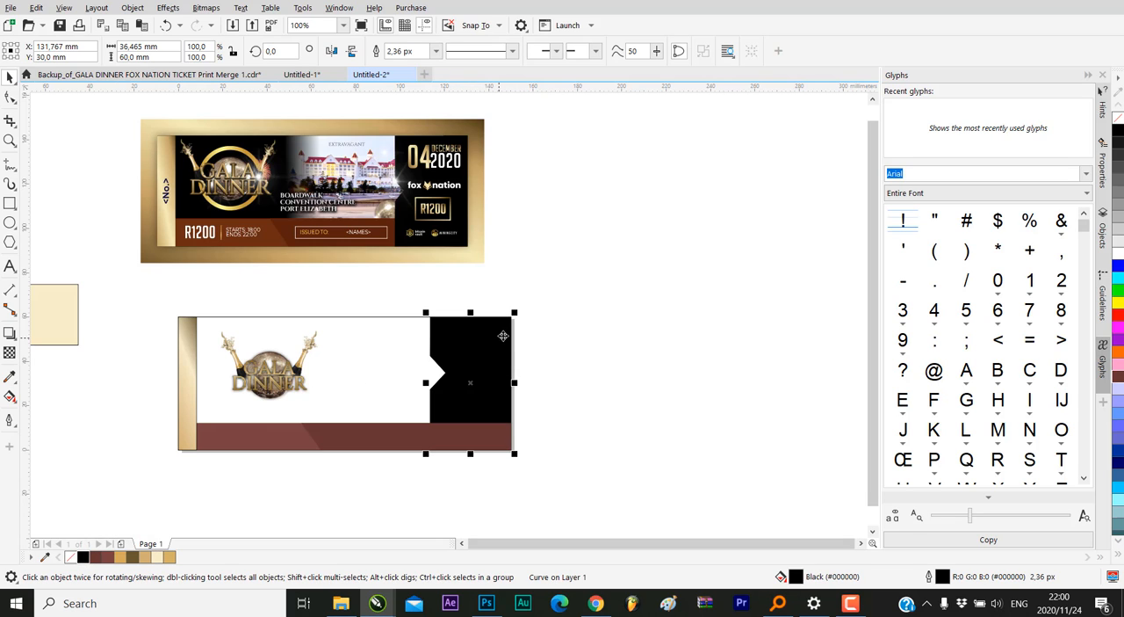
{"action": "right_click", "coordinate": [478, 373]}
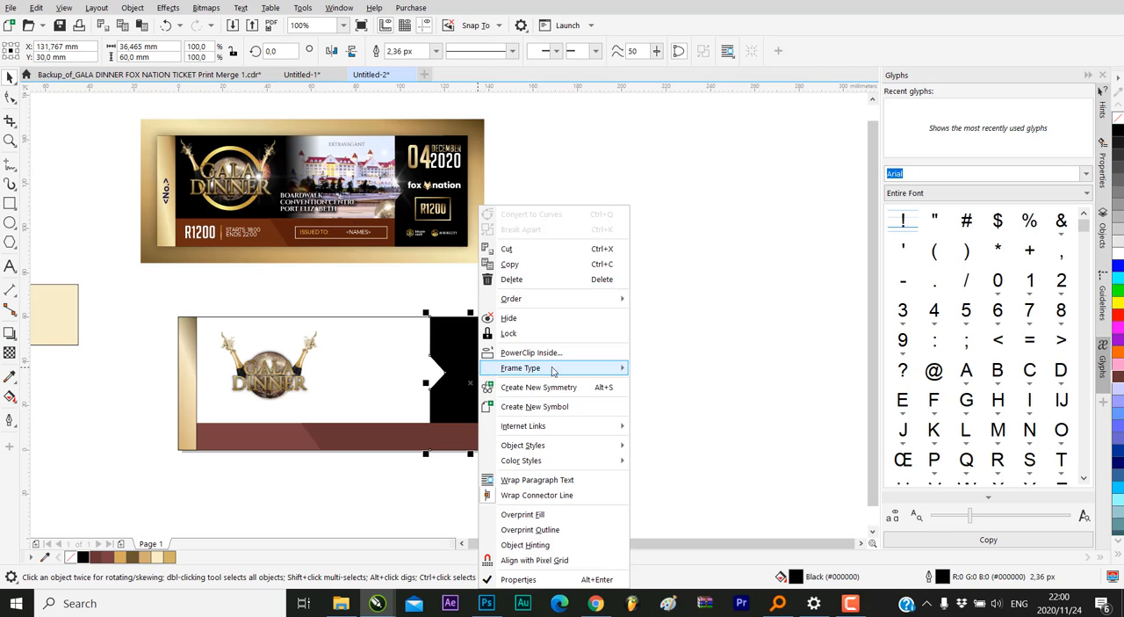
{"action": "mouse_move", "coordinate": [619, 300]}
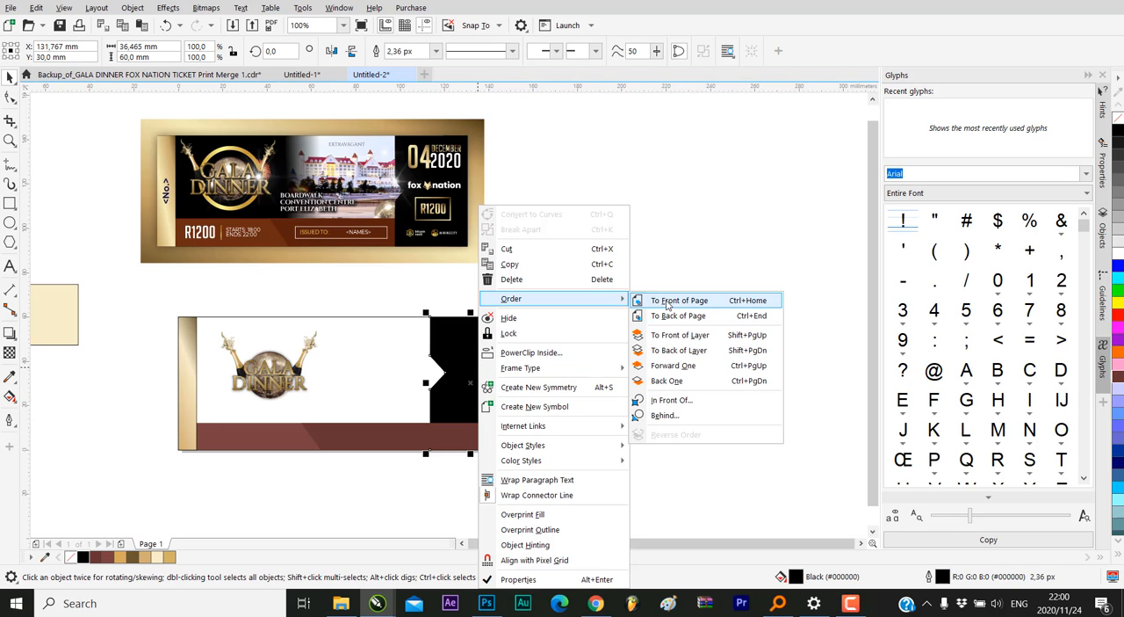
{"action": "left_click", "coordinate": [665, 305]}
{"action": "left_click", "coordinate": [666, 305]}
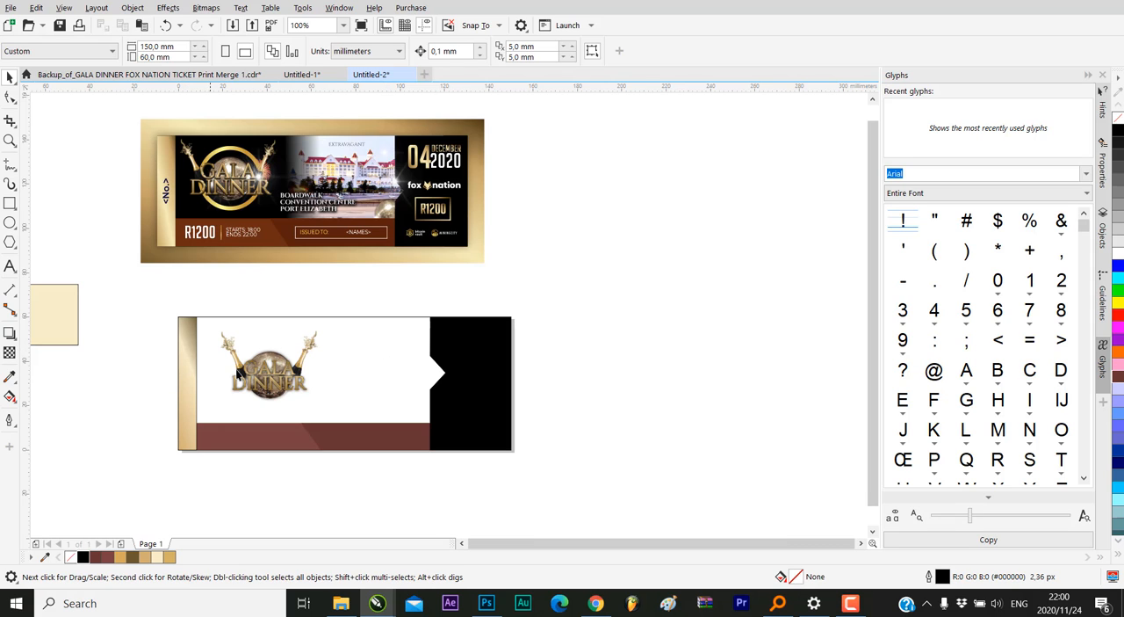
Draw a circle about 34 mm across over the logo and move it to the empty area left of the ticket
{"action": "scroll", "coordinate": [255, 369], "scroll_direction": "up", "scroll_amount": 1}
{"action": "scroll", "coordinate": [279, 356], "scroll_direction": "down", "scroll_amount": 1}
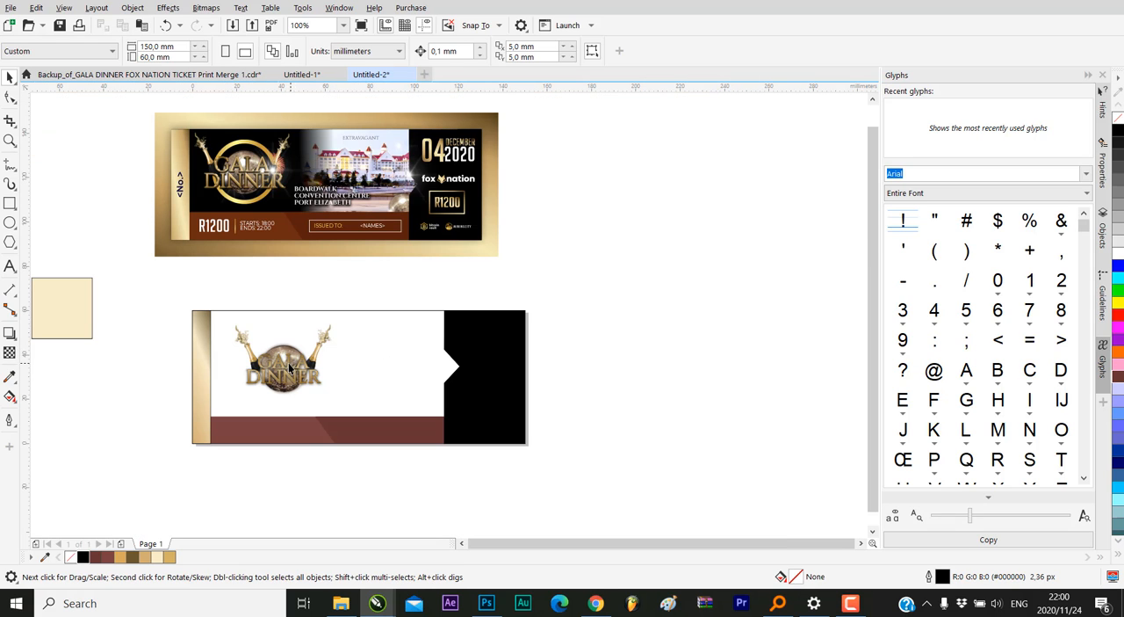
{"action": "left_click", "coordinate": [290, 361]}
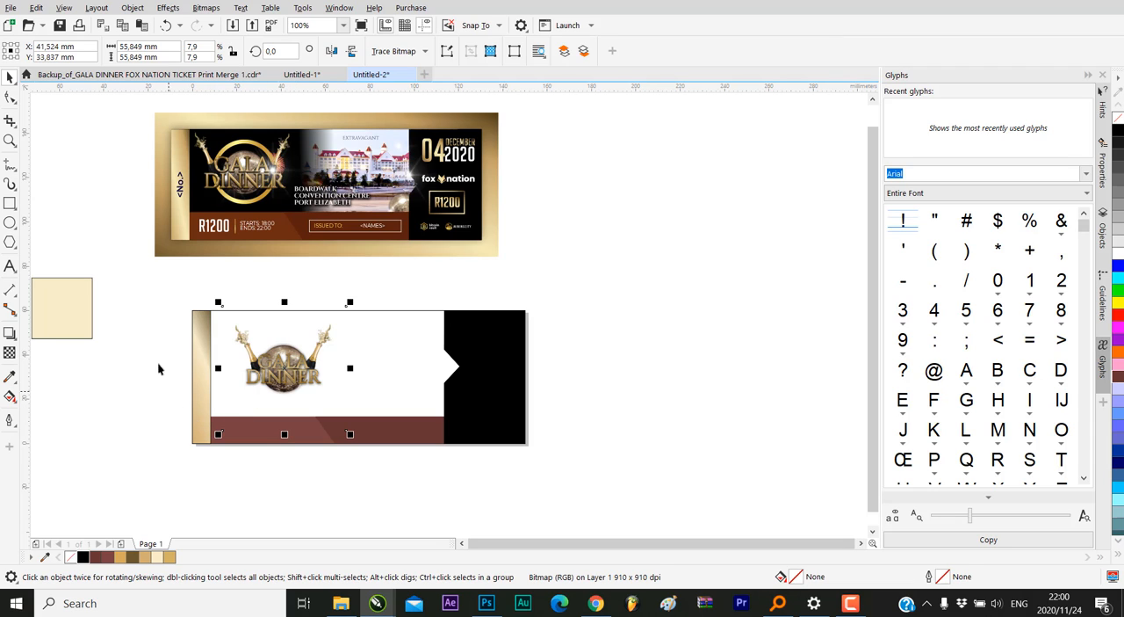
{"action": "left_click", "coordinate": [10, 222]}
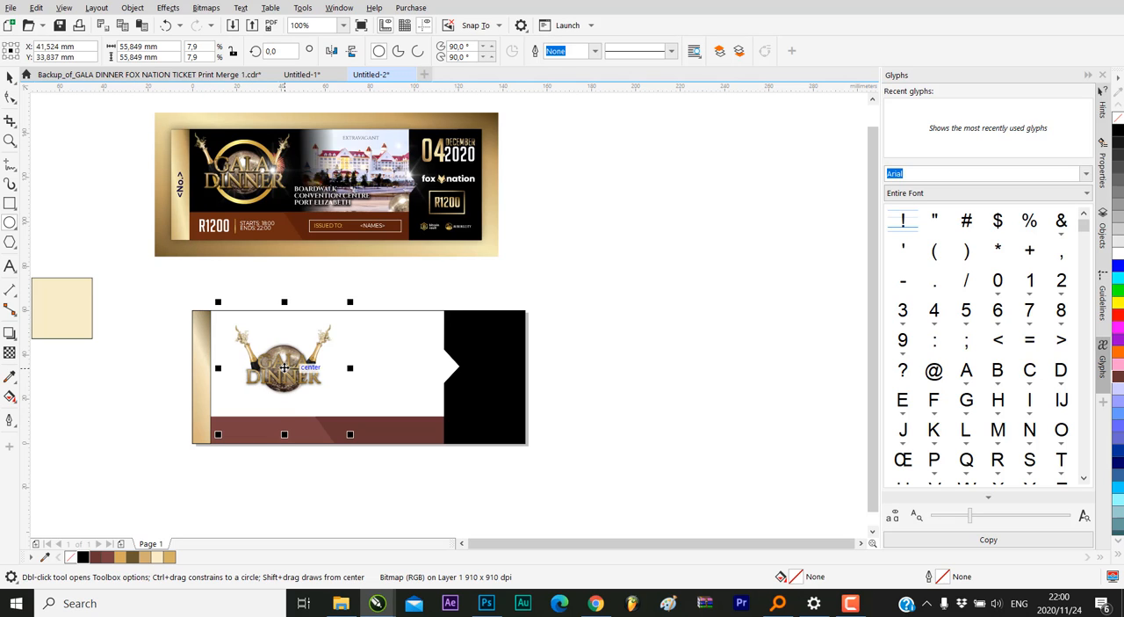
{"action": "left_click_drag", "start_coordinate": [278, 347], "coordinate": [316, 385]}
{"action": "key", "text": "space"}
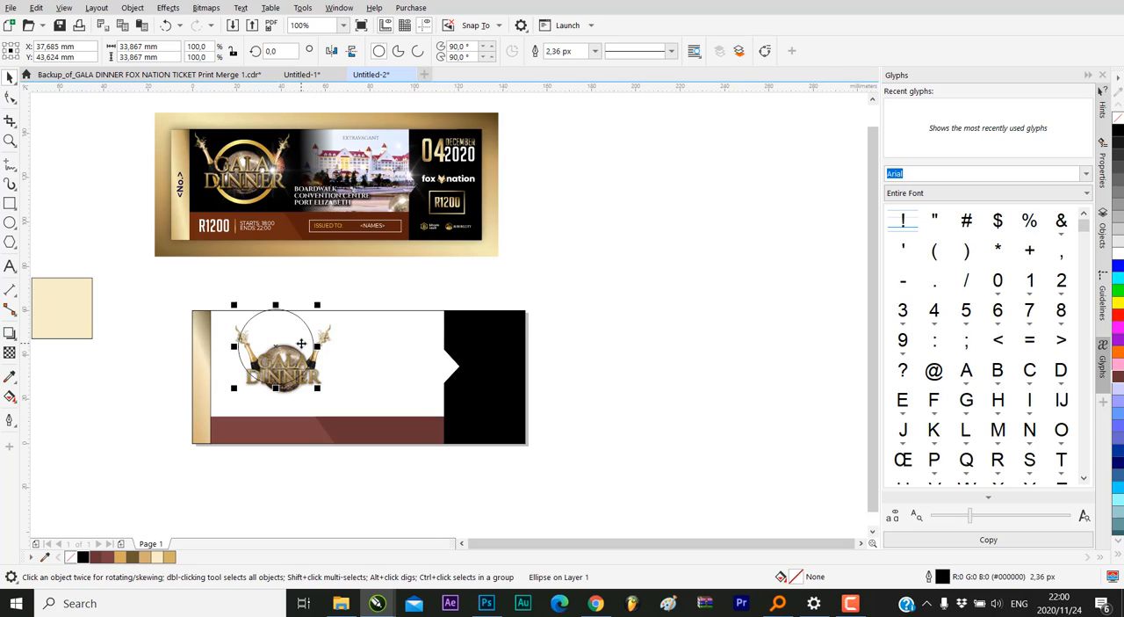
{"action": "scroll", "coordinate": [301, 343], "scroll_direction": "down", "scroll_amount": 2}
{"action": "left_click_drag", "start_coordinate": [301, 343], "coordinate": [220, 377]}
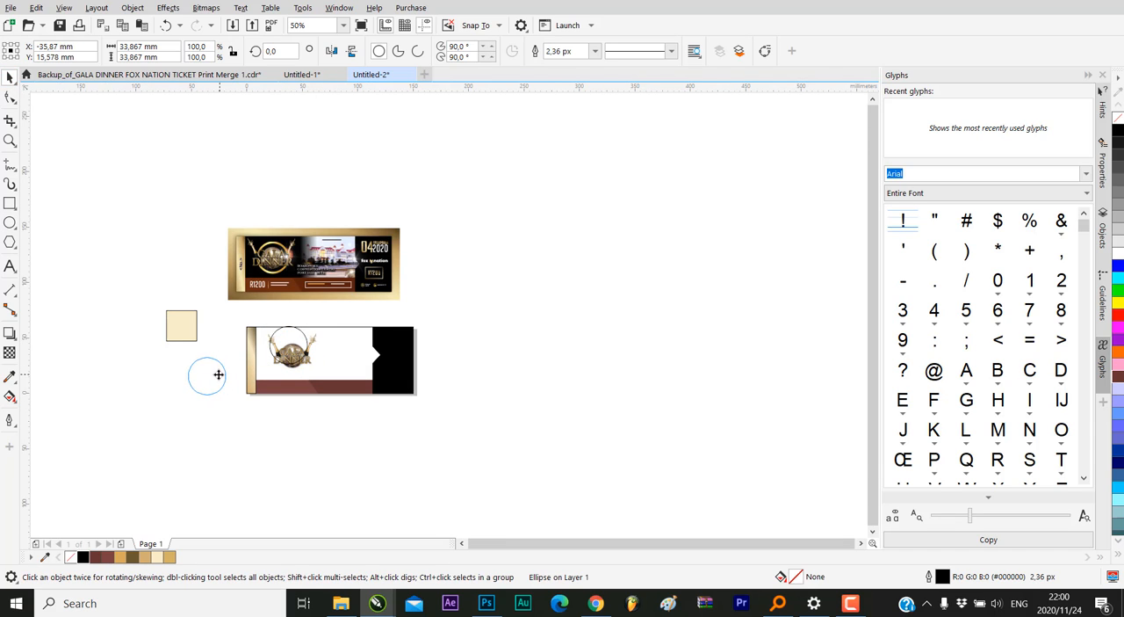
Enlarge the circle proportionally to about 38.6 mm across and deselect it
{"action": "scroll", "coordinate": [174, 379], "scroll_direction": "up", "scroll_amount": 2}
{"action": "left_click_drag", "start_coordinate": [282, 337], "coordinate": [293, 324]}
{"action": "left_click", "coordinate": [161, 330]}
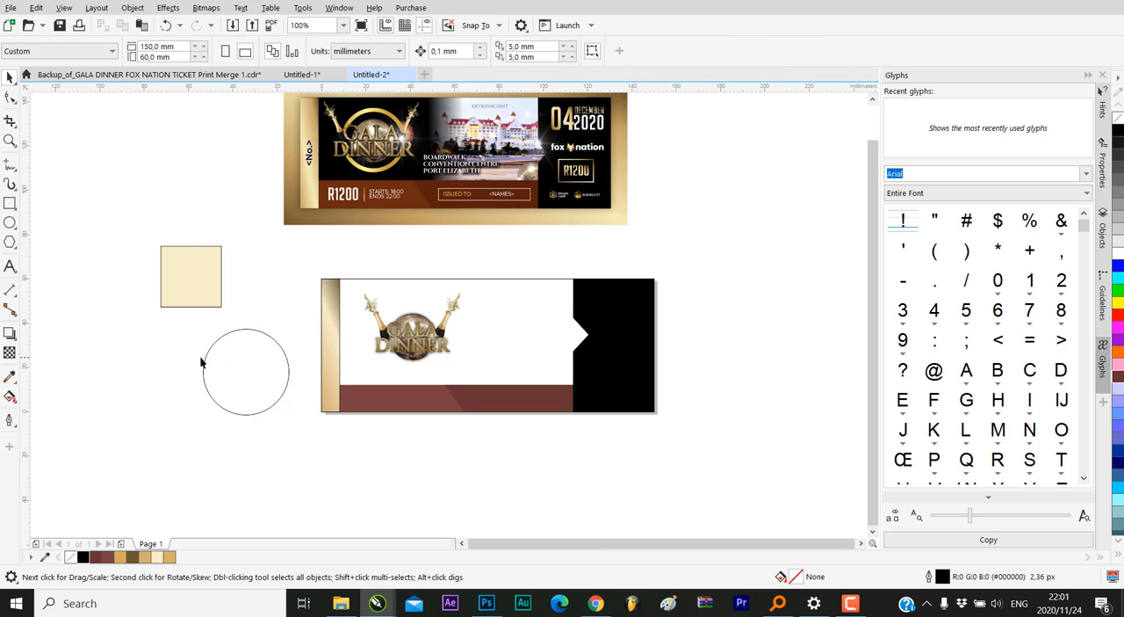
Move the circle about 2 mm lower in the empty area beside the ticket and leave it selected
{"action": "left_click", "coordinate": [206, 359]}
{"action": "left_click", "coordinate": [196, 411]}
{"action": "left_click", "coordinate": [227, 387]}
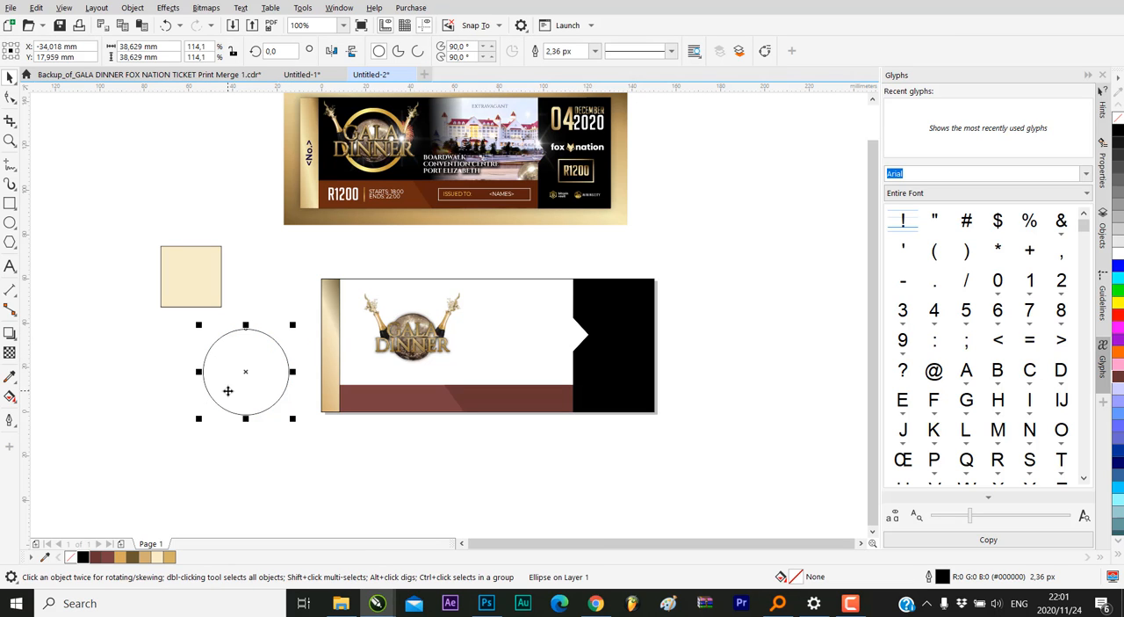
{"action": "left_click", "coordinate": [182, 426]}
{"action": "left_click", "coordinate": [219, 369]}
{"action": "left_click", "coordinate": [293, 302]}
{"action": "left_click_drag", "start_coordinate": [266, 335], "coordinate": [266, 339]}
{"action": "left_click", "coordinate": [292, 296]}
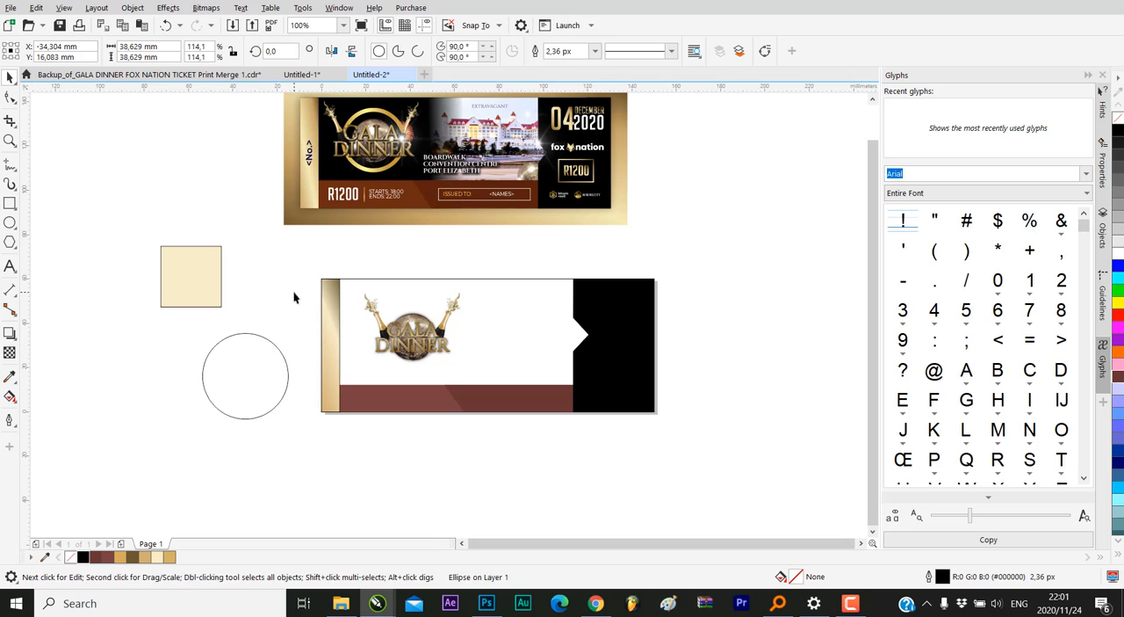
{"action": "left_click", "coordinate": [265, 350]}
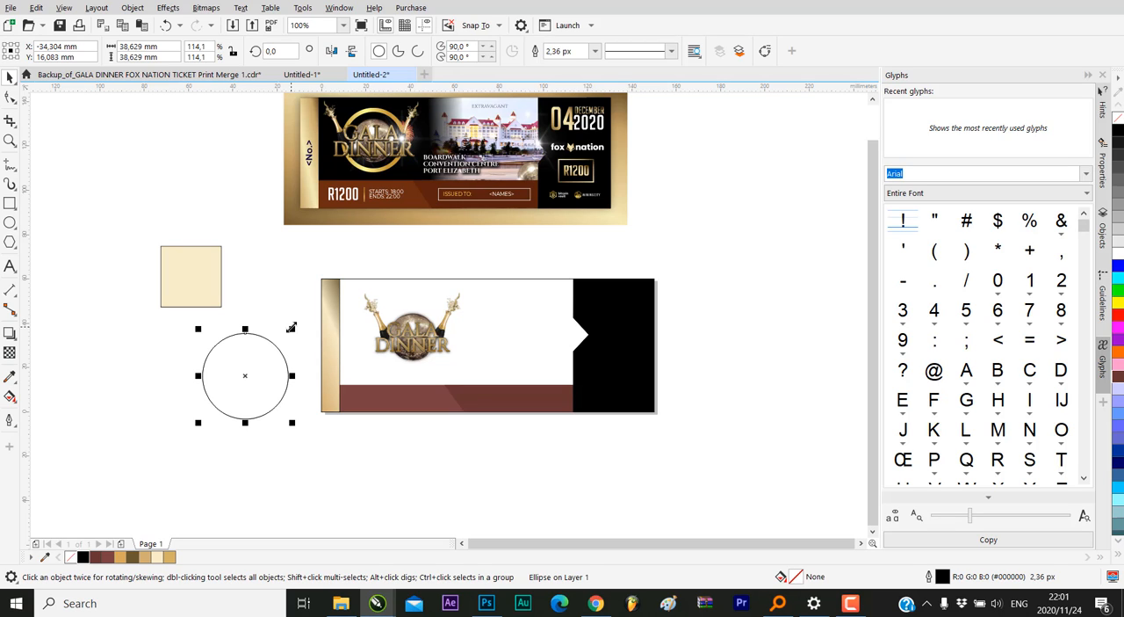
Make a smaller concentric copy of the circle, about 32.9 mm across, inside the original
{"action": "left_click", "coordinate": [291, 328]}
{"action": "left_click_drag", "start_coordinate": [292, 329], "coordinate": [290, 336]}
{"action": "left_click", "coordinate": [261, 352]}
{"action": "scroll", "coordinate": [261, 351], "scroll_direction": "up", "scroll_amount": 2}
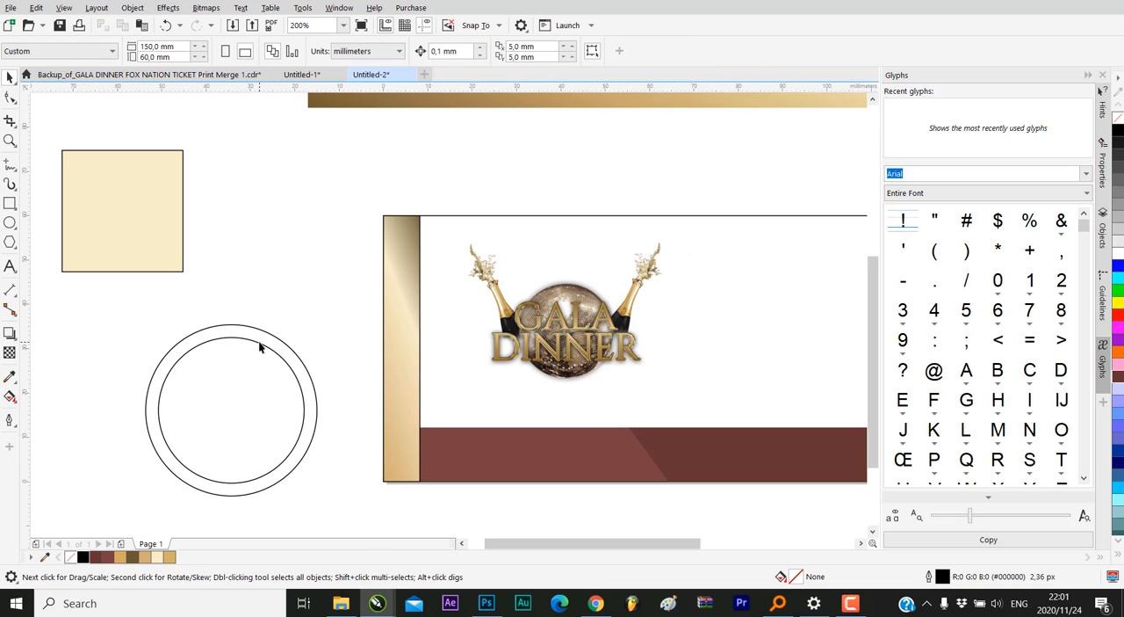
Select the inner and outer circles and subtract the inner one from the outer one to form a ring
{"action": "left_click", "coordinate": [259, 343]}
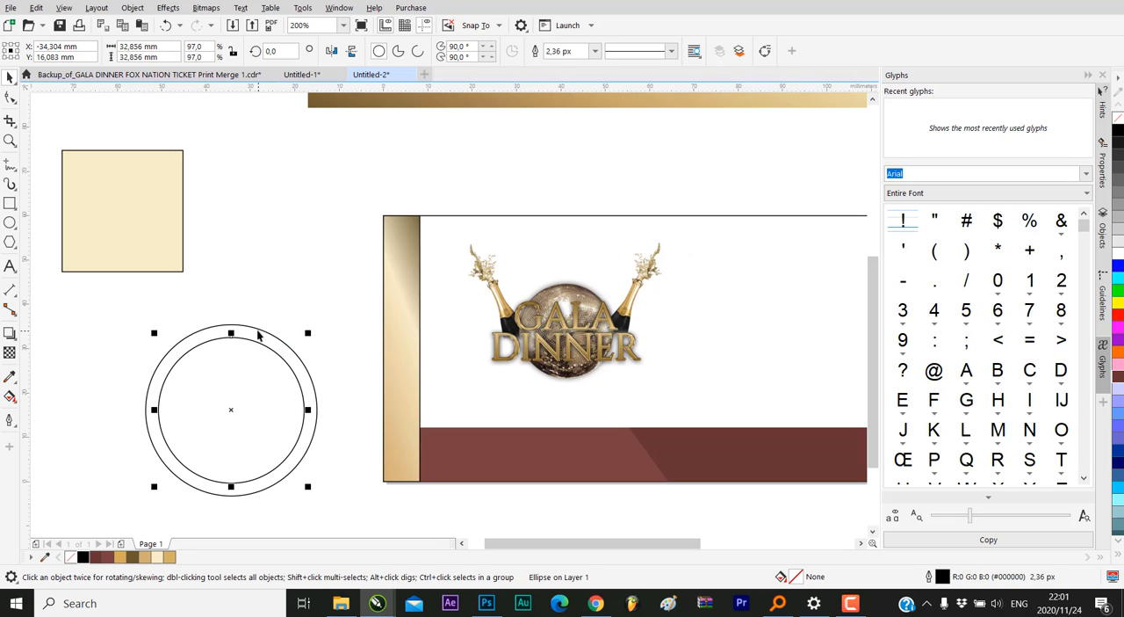
{"action": "left_click", "coordinate": [257, 327], "text": "shift"}
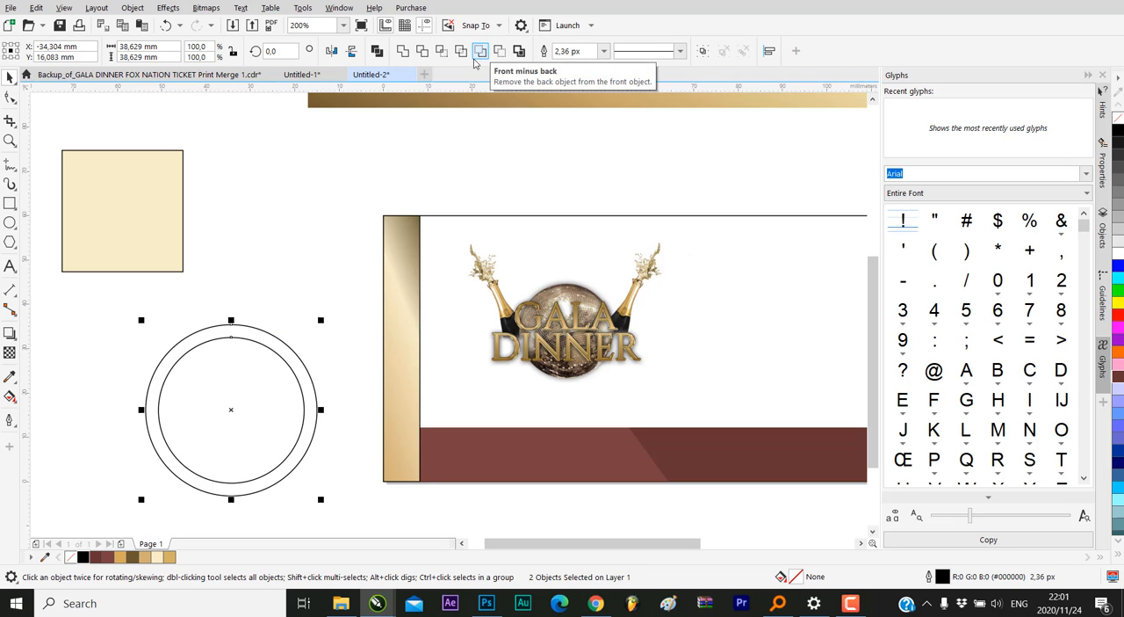
{"action": "left_click", "coordinate": [273, 273]}
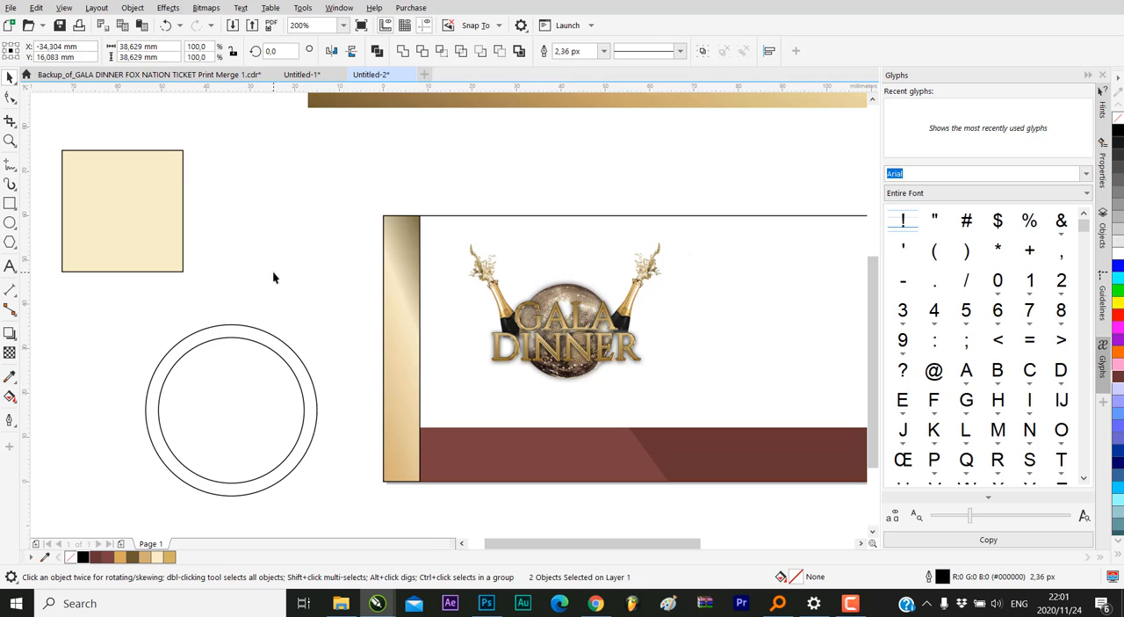
{"action": "left_click", "coordinate": [252, 344]}
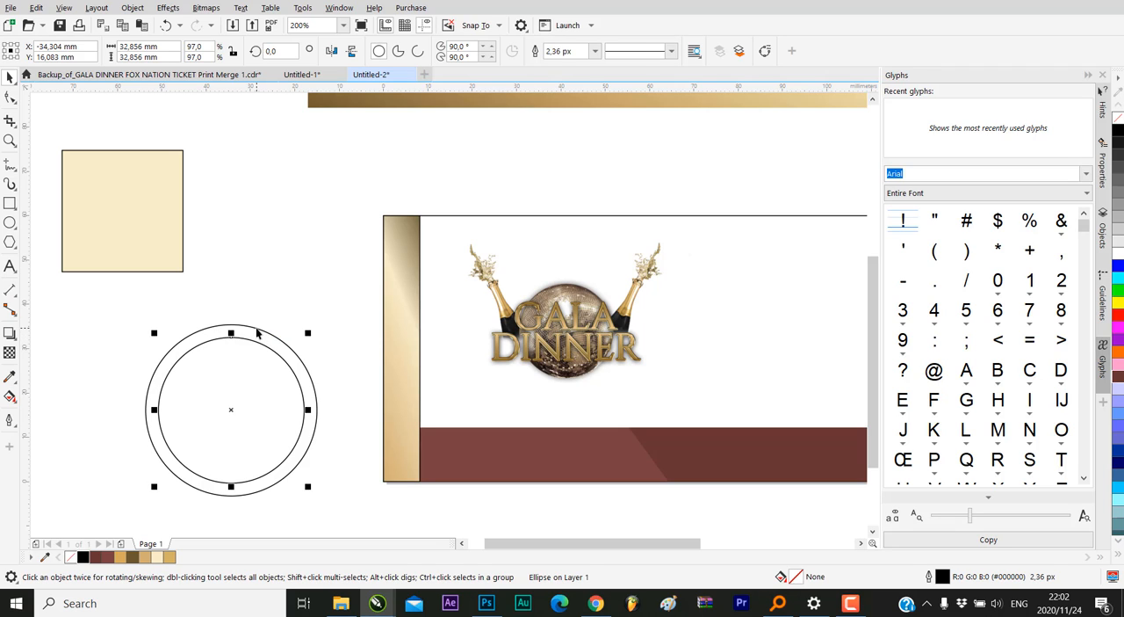
{"action": "left_click", "coordinate": [255, 328], "text": "shift"}
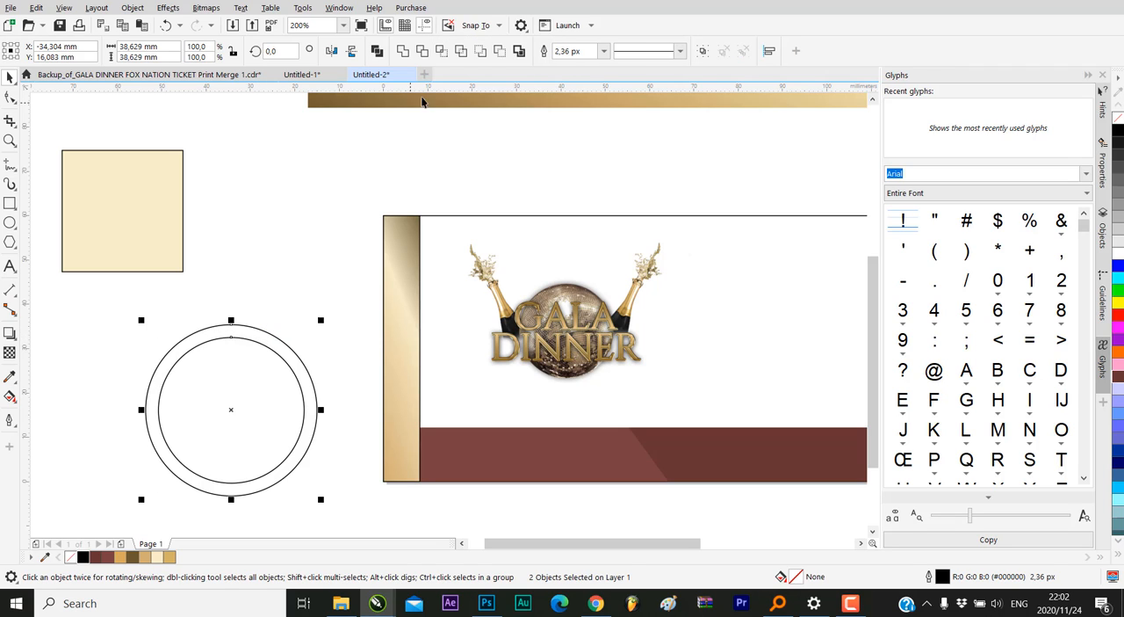
{"action": "left_click", "coordinate": [498, 50]}
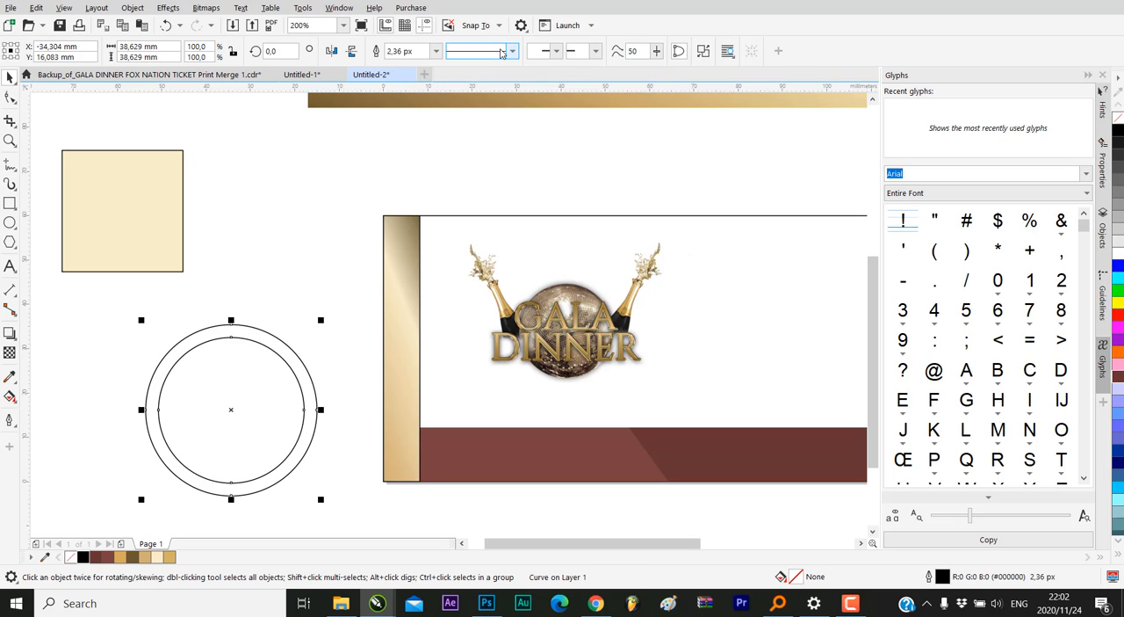
Fill the ring with dark brown (#695932) and move it about 21 mm higher in the empty area beside the ticket
{"action": "scroll", "coordinate": [289, 322], "scroll_direction": "down", "scroll_amount": 2}
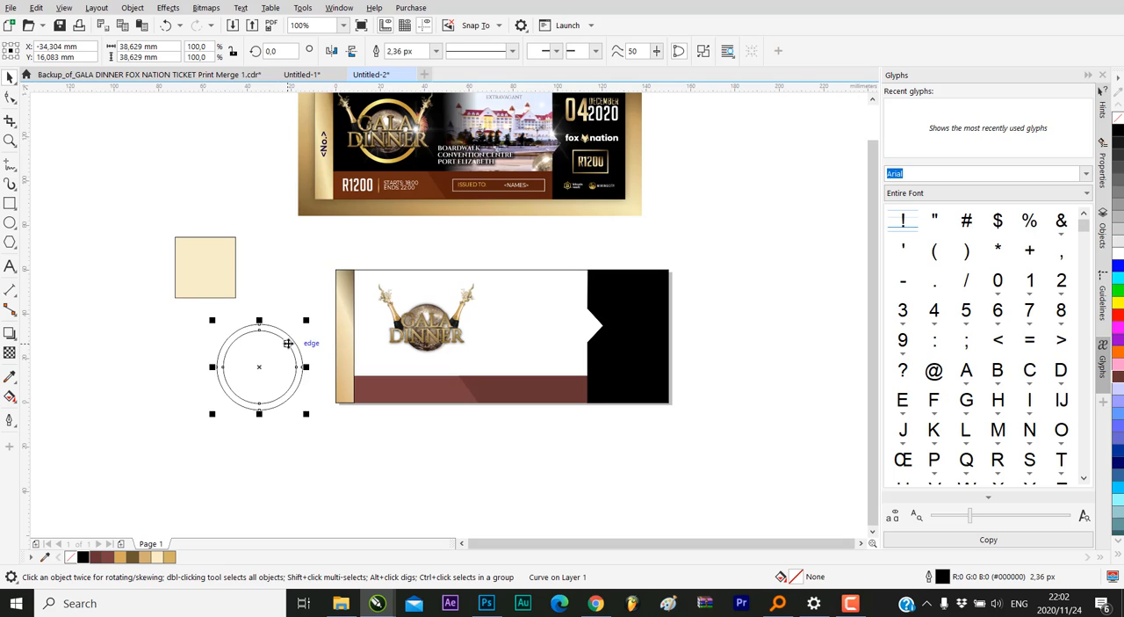
{"action": "left_click", "coordinate": [136, 557]}
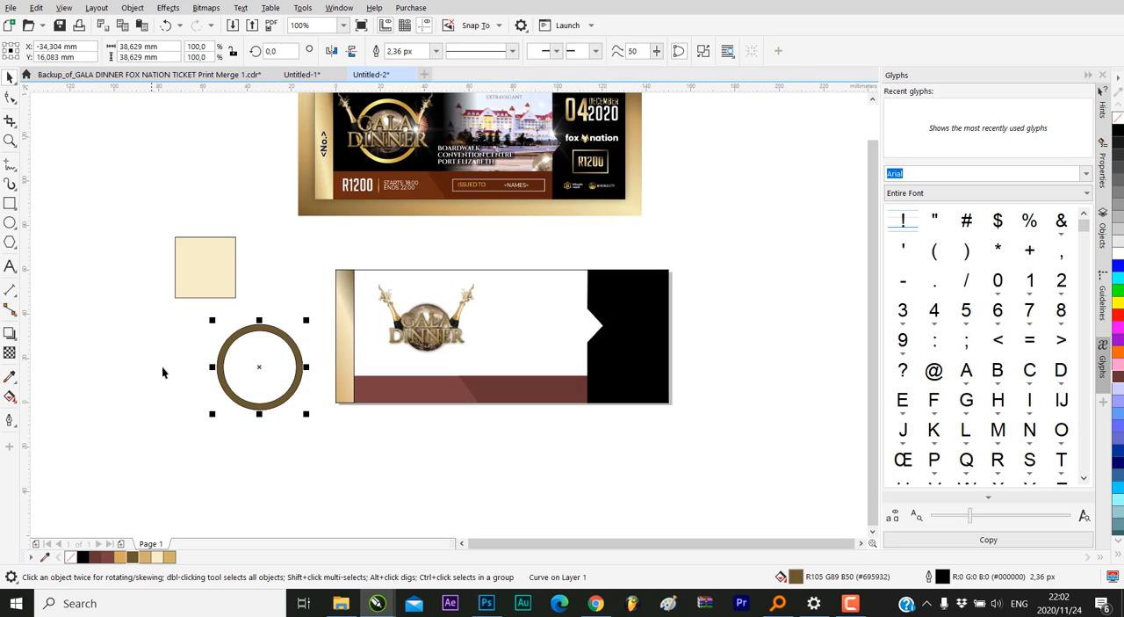
{"action": "left_click", "coordinate": [178, 343]}
{"action": "left_click", "coordinate": [304, 321]}
{"action": "left_click_drag", "start_coordinate": [303, 322], "coordinate": [288, 282]}
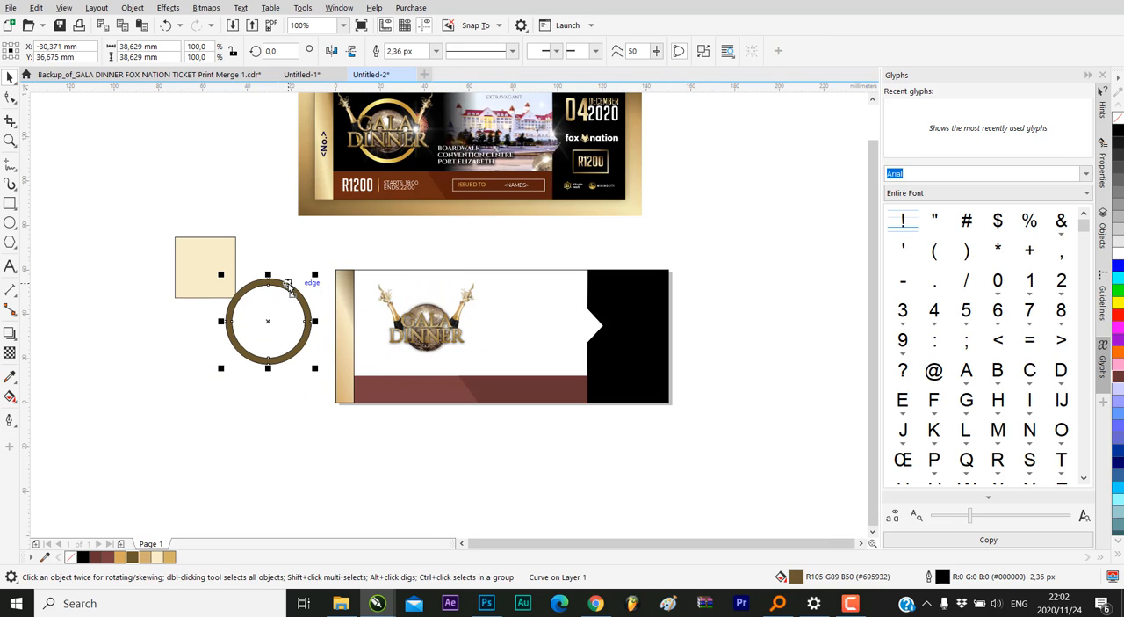
Open the PowerClip contents of the finished reference ticket for editing
{"action": "left_click", "coordinate": [394, 102]}
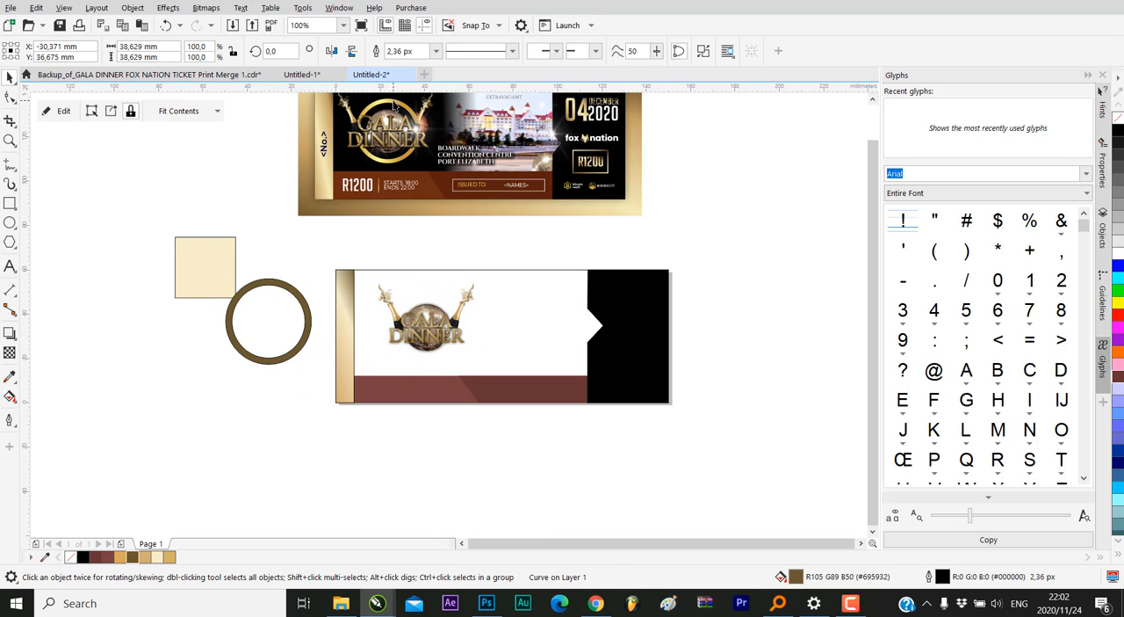
{"action": "double_click", "coordinate": [394, 106]}
{"action": "left_click", "coordinate": [394, 105]}
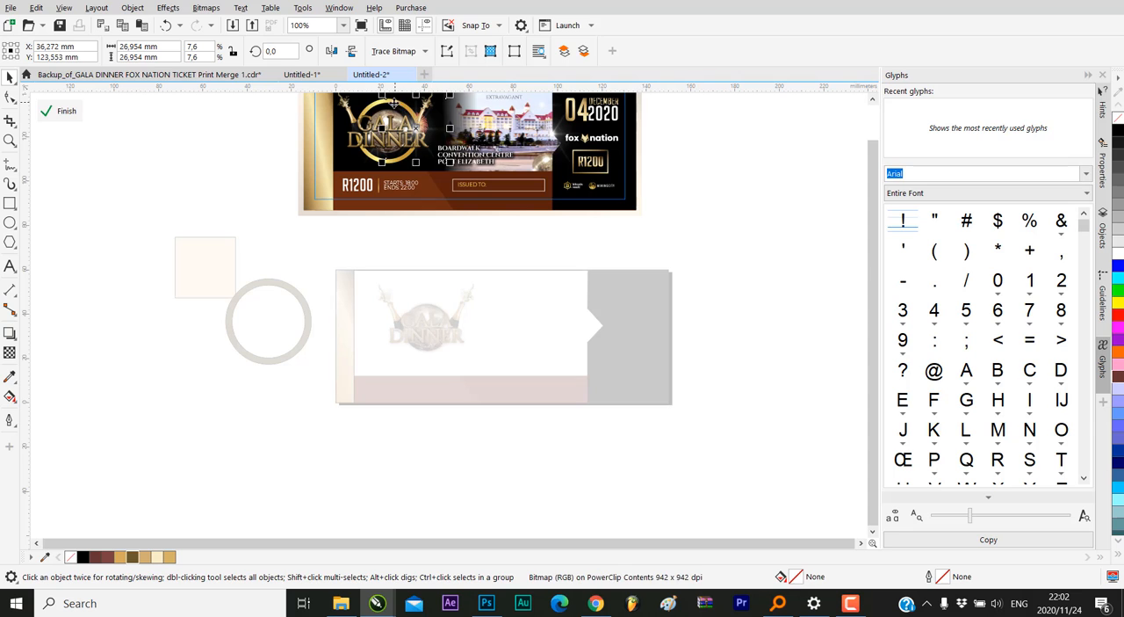
Copy the fountain-filled gold circle behind the reference ticket's GALA DINNER logo and finish editing the PowerClip
{"action": "scroll", "coordinate": [389, 215], "scroll_direction": "up", "scroll_amount": 3}
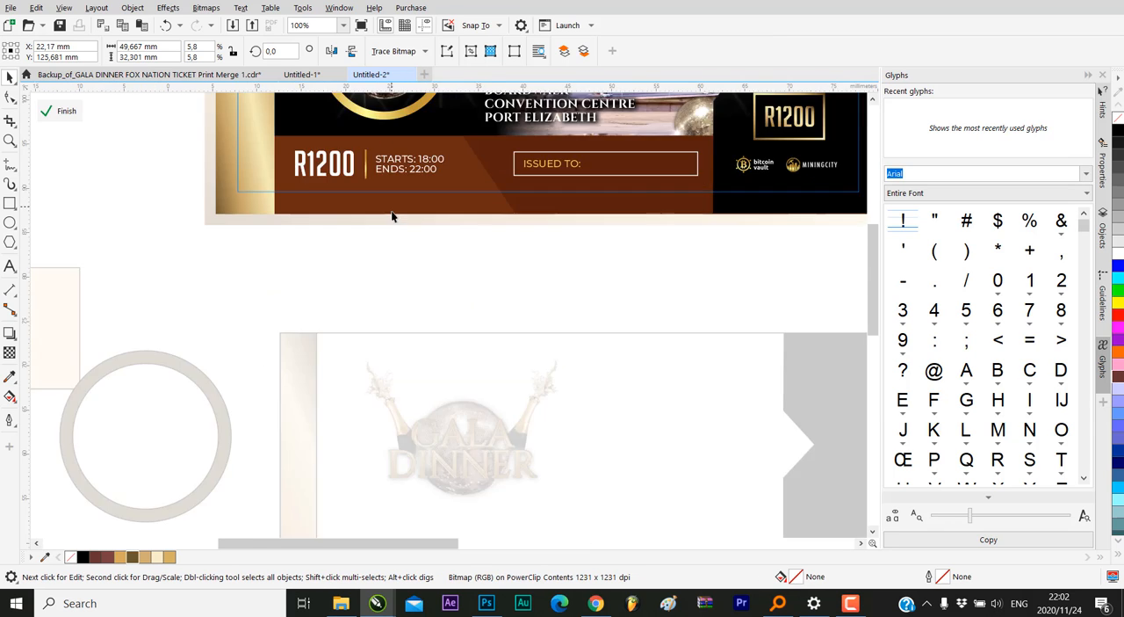
{"action": "left_click", "coordinate": [406, 120]}
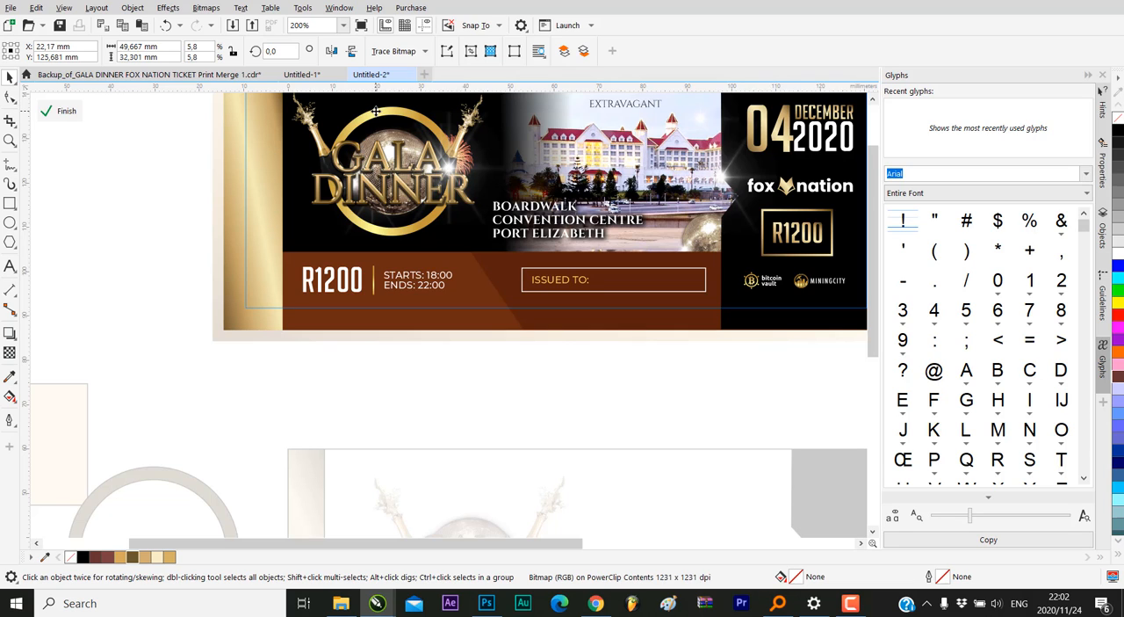
{"action": "left_click", "coordinate": [375, 111]}
{"action": "left_click", "coordinate": [375, 107]}
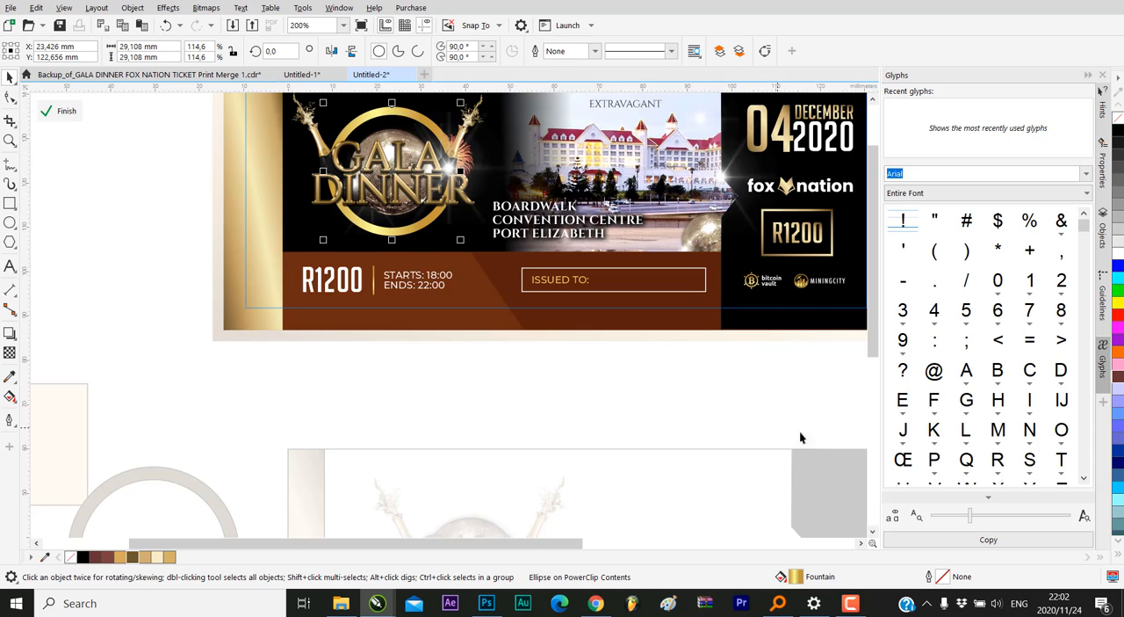
{"action": "scroll", "coordinate": [799, 430], "scroll_direction": "down", "scroll_amount": 2}
{"action": "scroll", "coordinate": [654, 454], "scroll_direction": "up", "scroll_amount": 1}
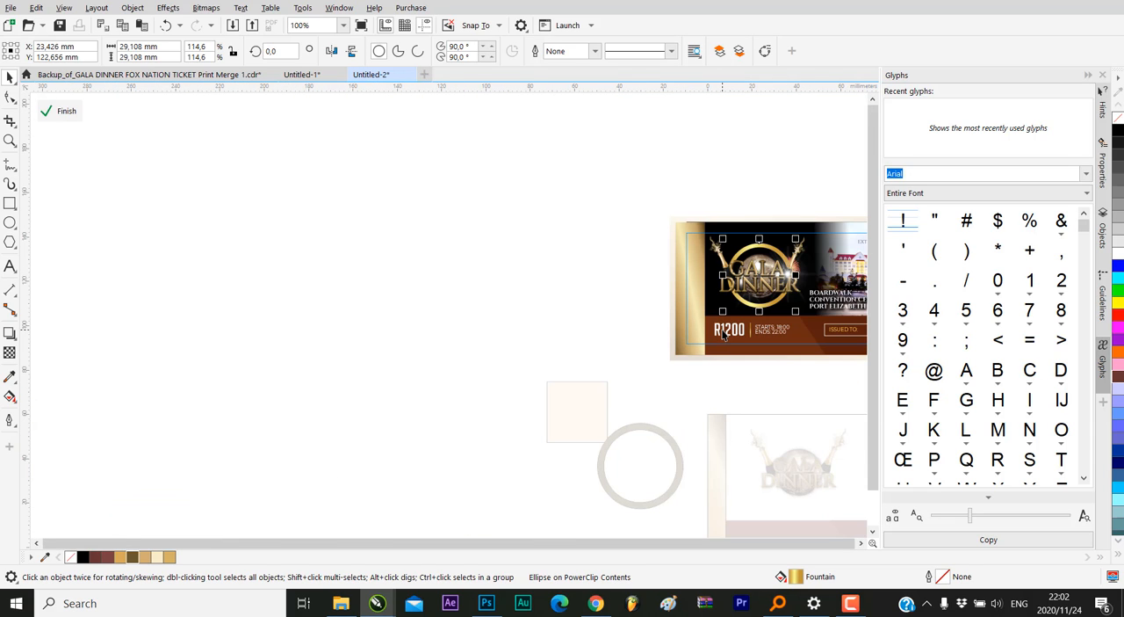
{"action": "left_click", "coordinate": [58, 108]}
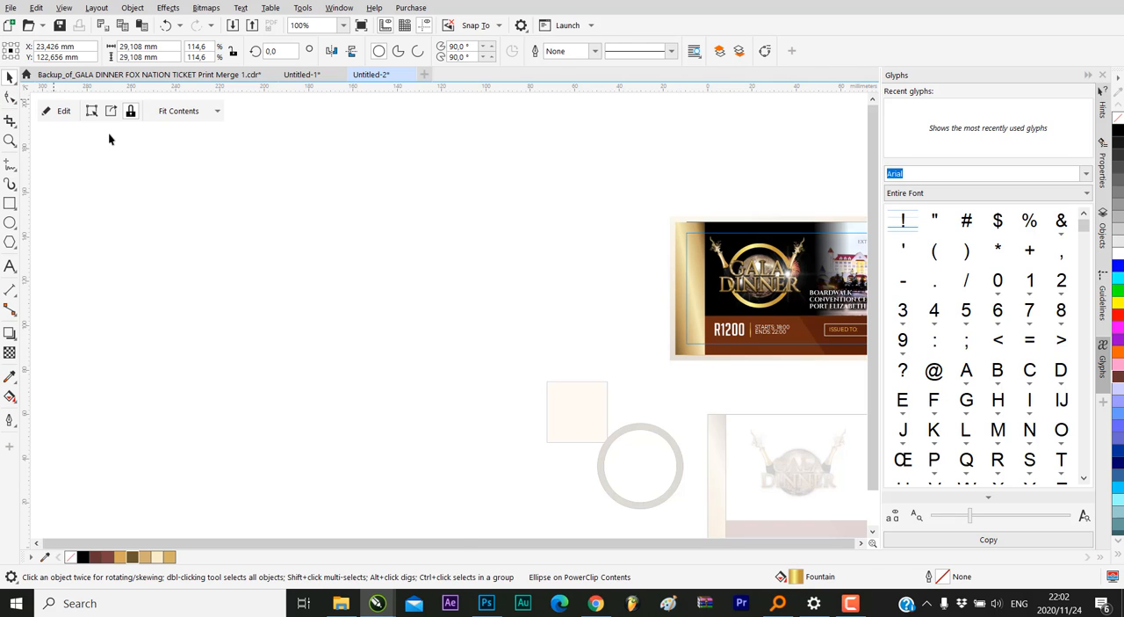
Paste the copied gold circle onto the page and move it into the empty area beside the brown ring
{"action": "scroll", "coordinate": [336, 294], "scroll_direction": "down", "scroll_amount": 1}
{"action": "right_click", "coordinate": [260, 342]}
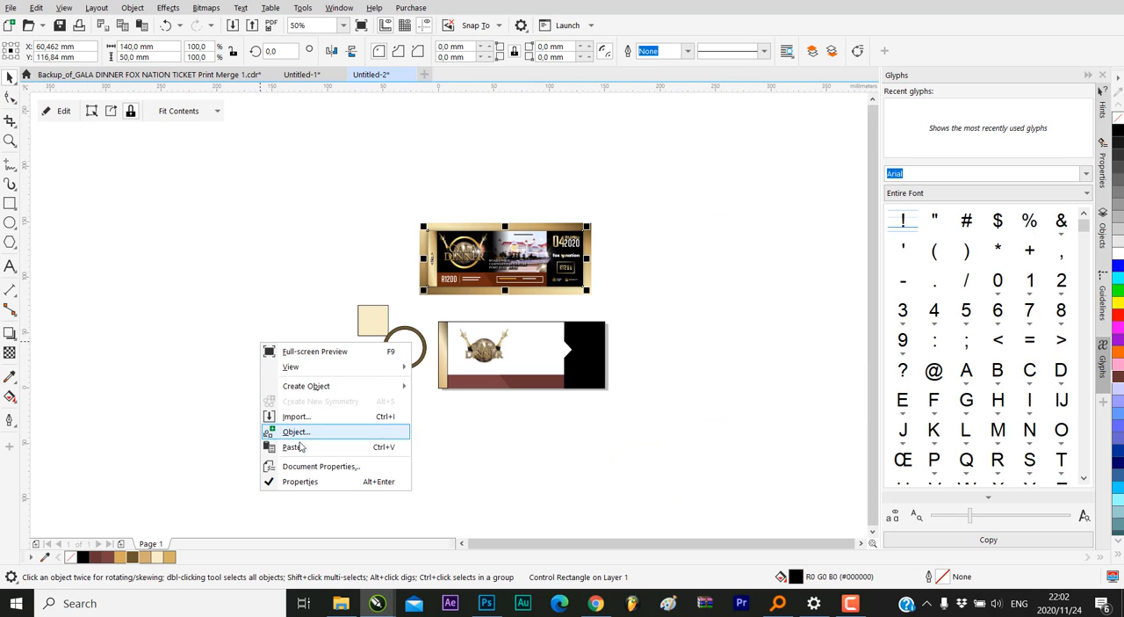
{"action": "left_click", "coordinate": [301, 447]}
{"action": "left_click_drag", "start_coordinate": [468, 245], "coordinate": [343, 391]}
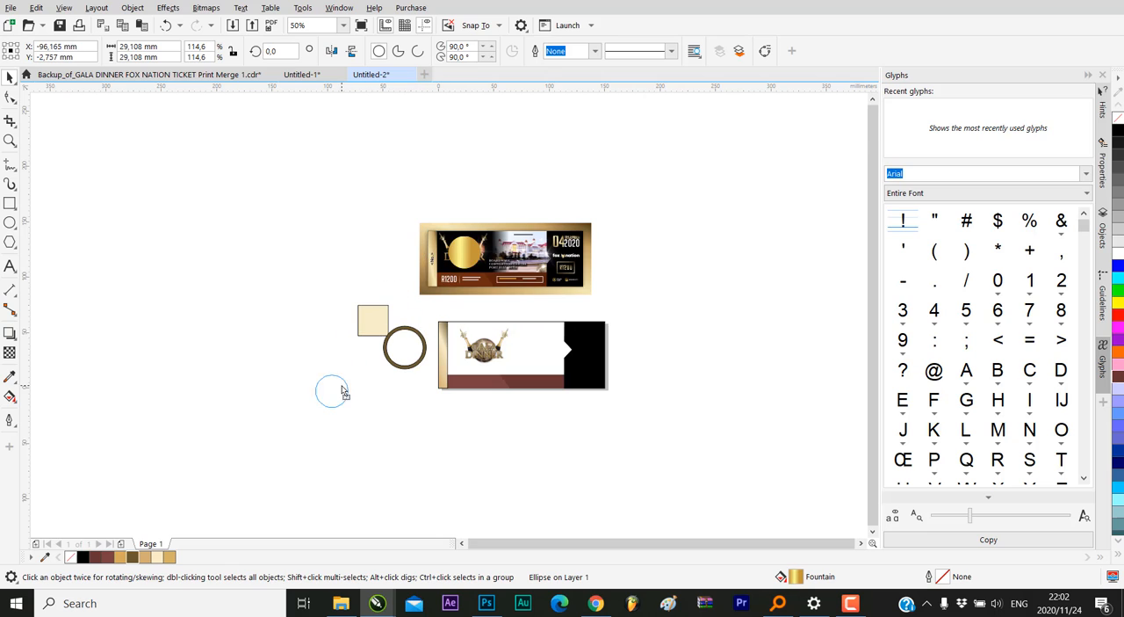
{"action": "scroll", "coordinate": [389, 367], "scroll_direction": "up", "scroll_amount": 1}
{"action": "left_click_drag", "start_coordinate": [271, 425], "coordinate": [341, 321]}
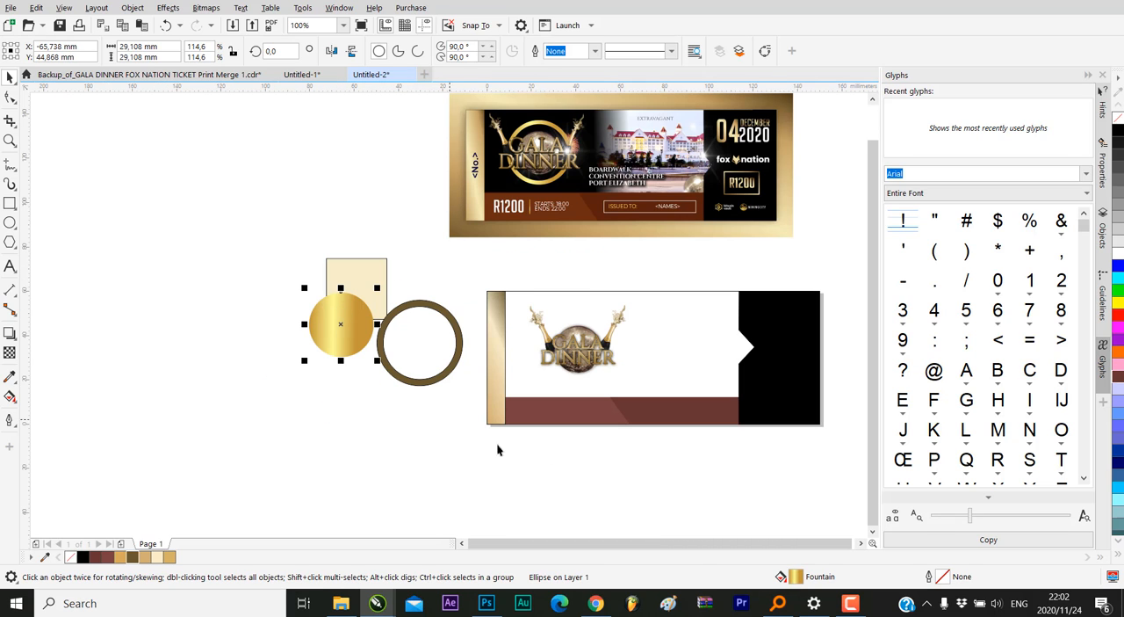
Copy the gold circle's fountain fill onto the ring and delete the pasted circle
{"action": "left_click_drag", "start_coordinate": [563, 437], "coordinate": [423, 304]}
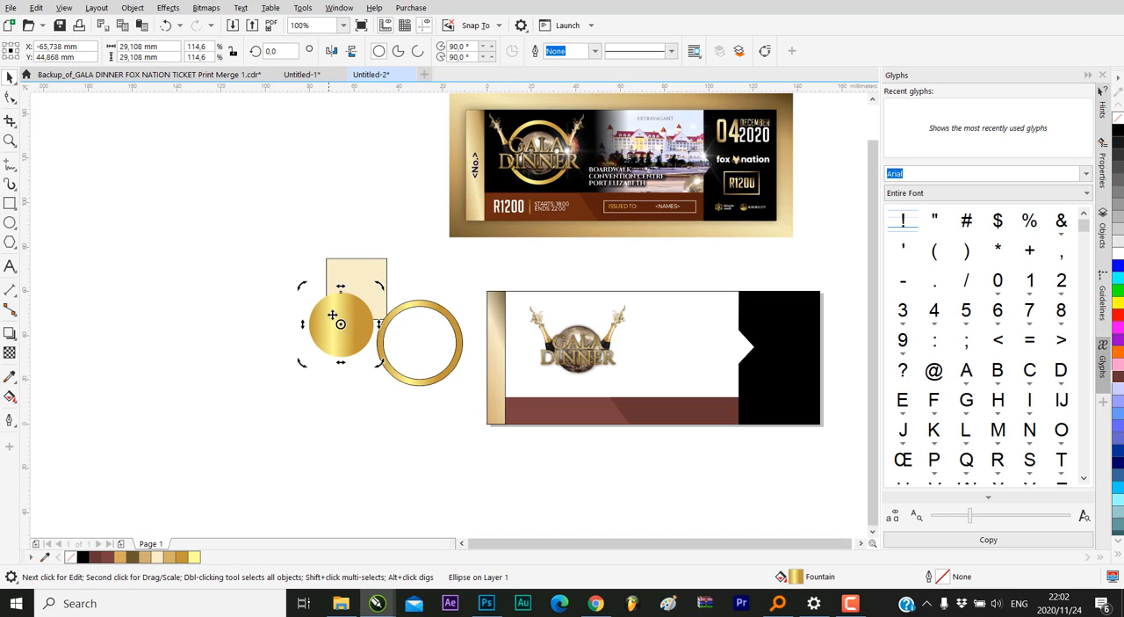
{"action": "key", "text": "Delete"}
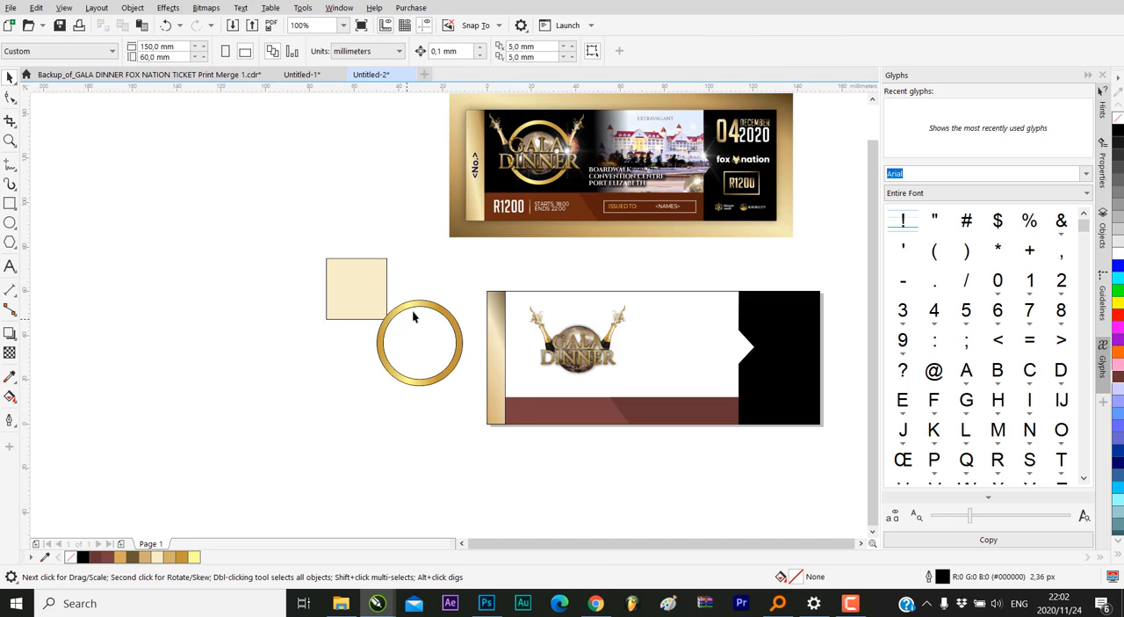
Remove the outline from the gold ring
{"action": "left_click", "coordinate": [413, 306]}
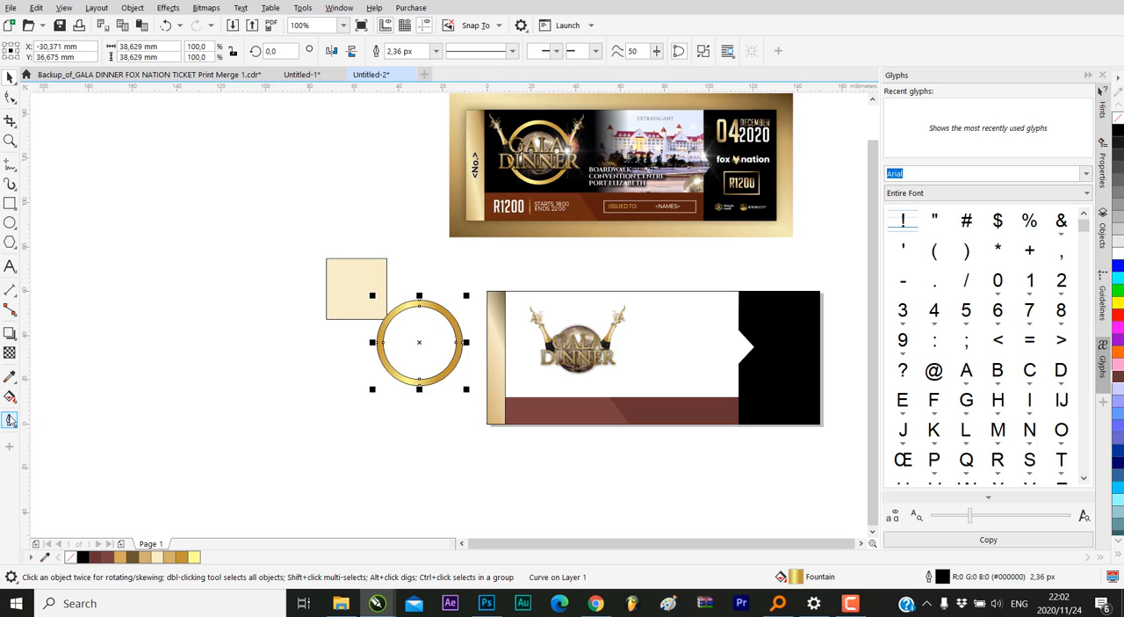
{"action": "right_click", "coordinate": [11, 400]}
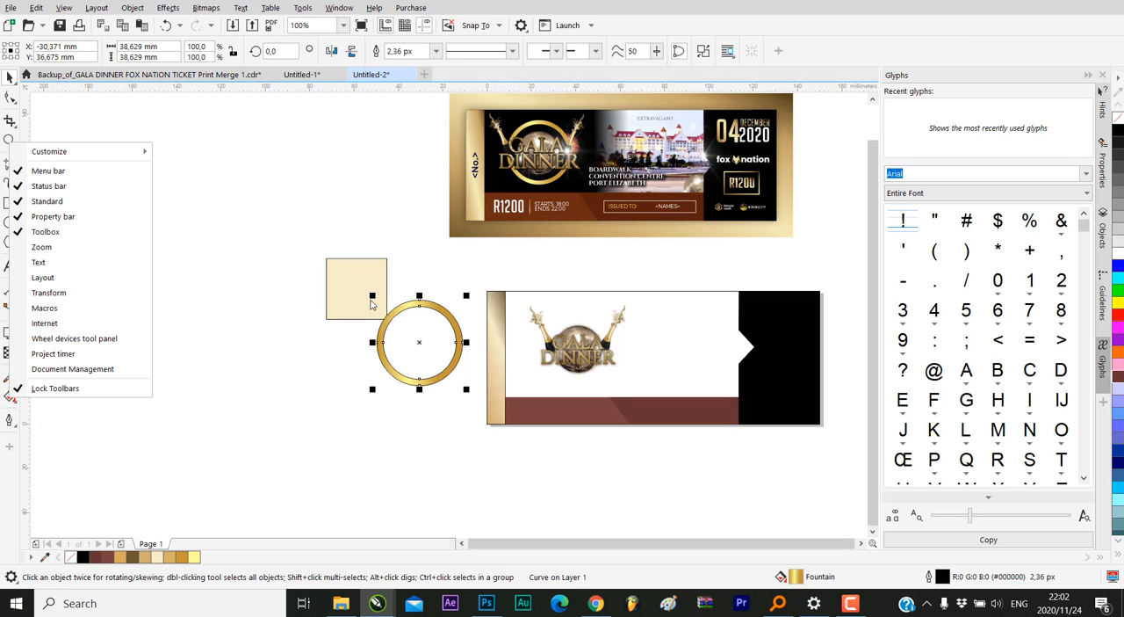
{"action": "left_click", "coordinate": [104, 488]}
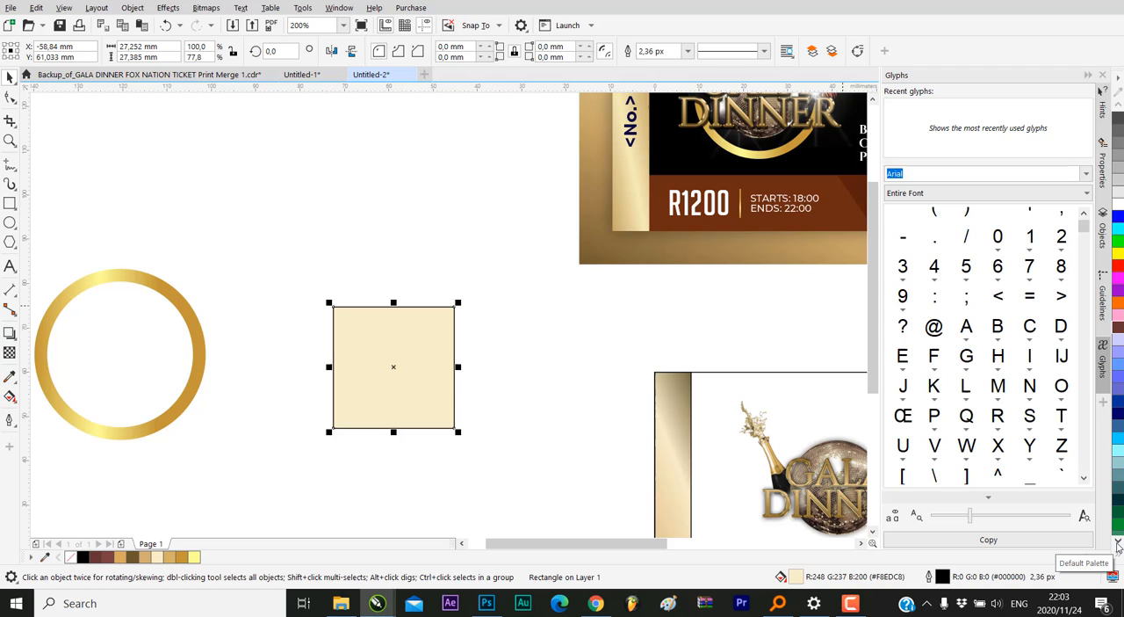
Fill the beige square with Light Yellow (#FFFF66), followed by gold (#CC9933), to collect both colours in the document palette
{"action": "left_click", "coordinate": [1117, 541]}
{"action": "left_click", "coordinate": [1118, 541]}
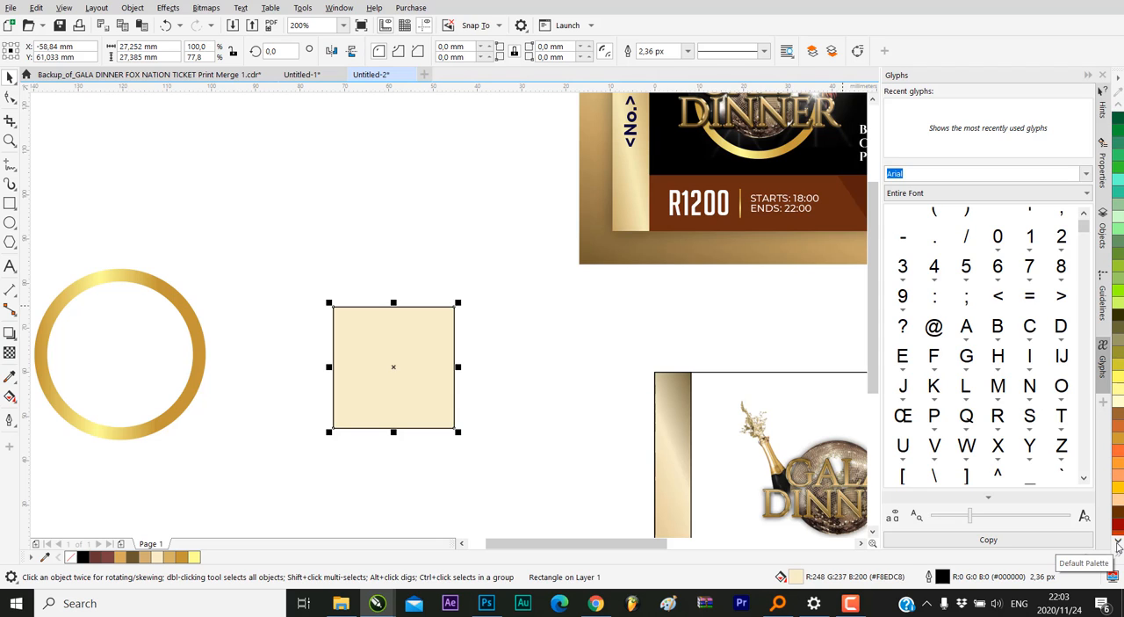
{"action": "left_click_drag", "start_coordinate": [1119, 303], "coordinate": [365, 348]}
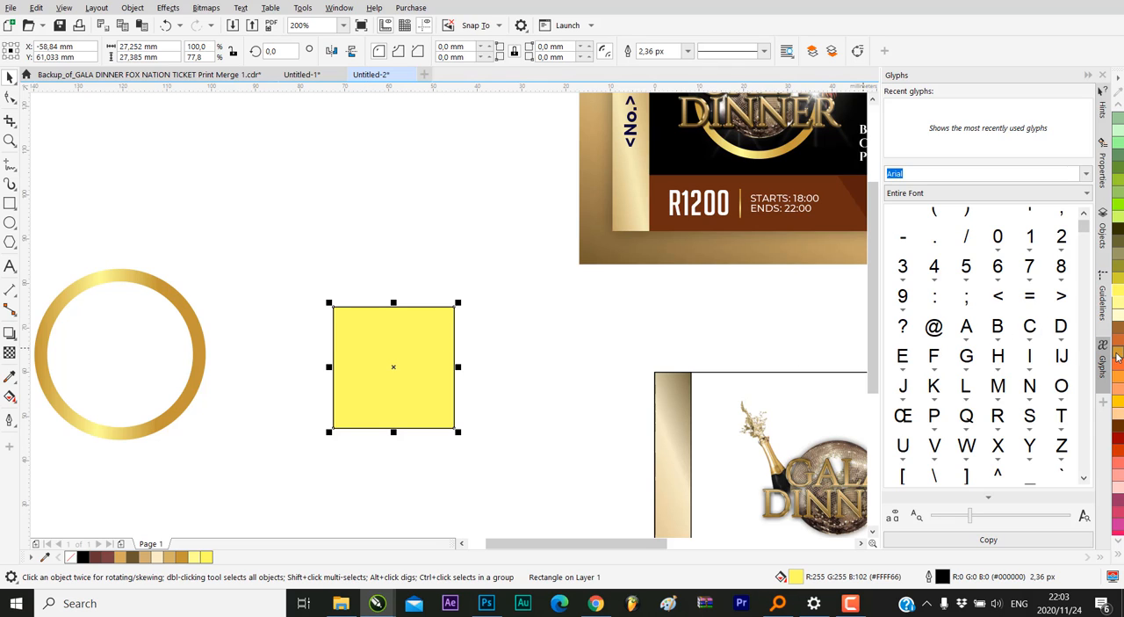
{"action": "left_click_drag", "start_coordinate": [1118, 355], "coordinate": [435, 328]}
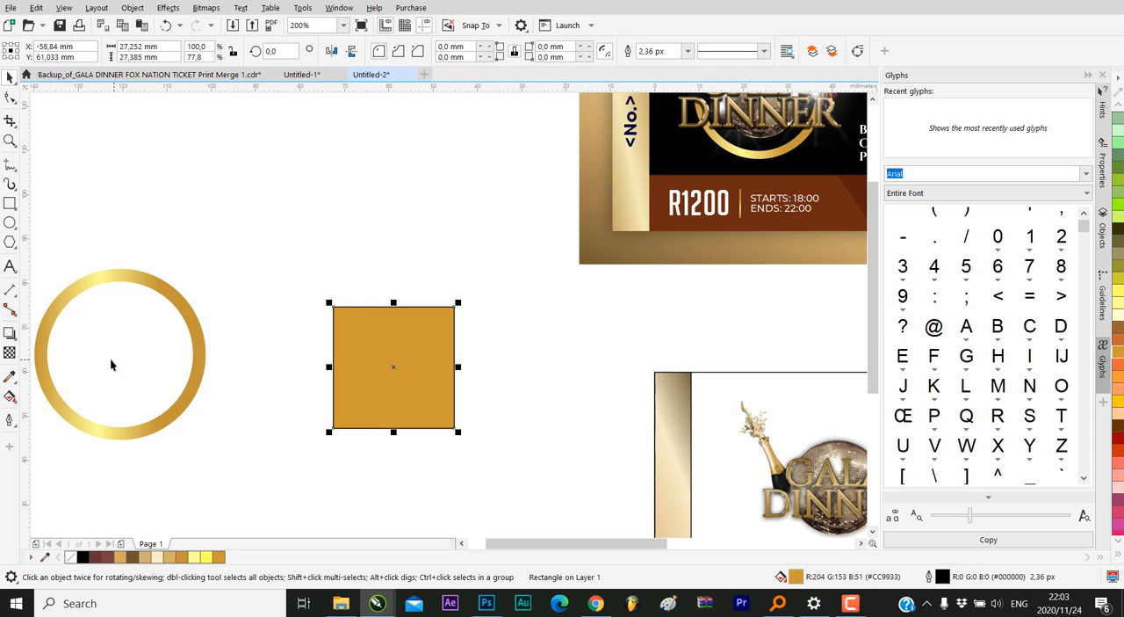
Give the square a horizontal linear fountain fill with gold #CC9933 at both ends and Light Yellow #FFFF66 near the middle
{"action": "left_click", "coordinate": [10, 397]}
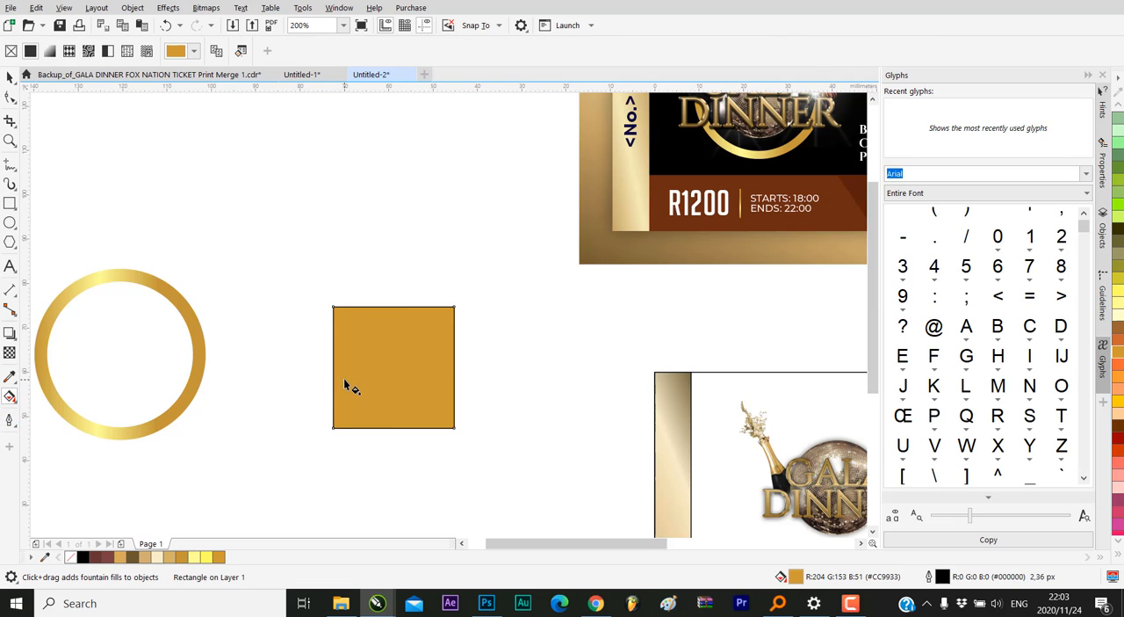
{"action": "left_click_drag", "start_coordinate": [342, 380], "coordinate": [453, 384]}
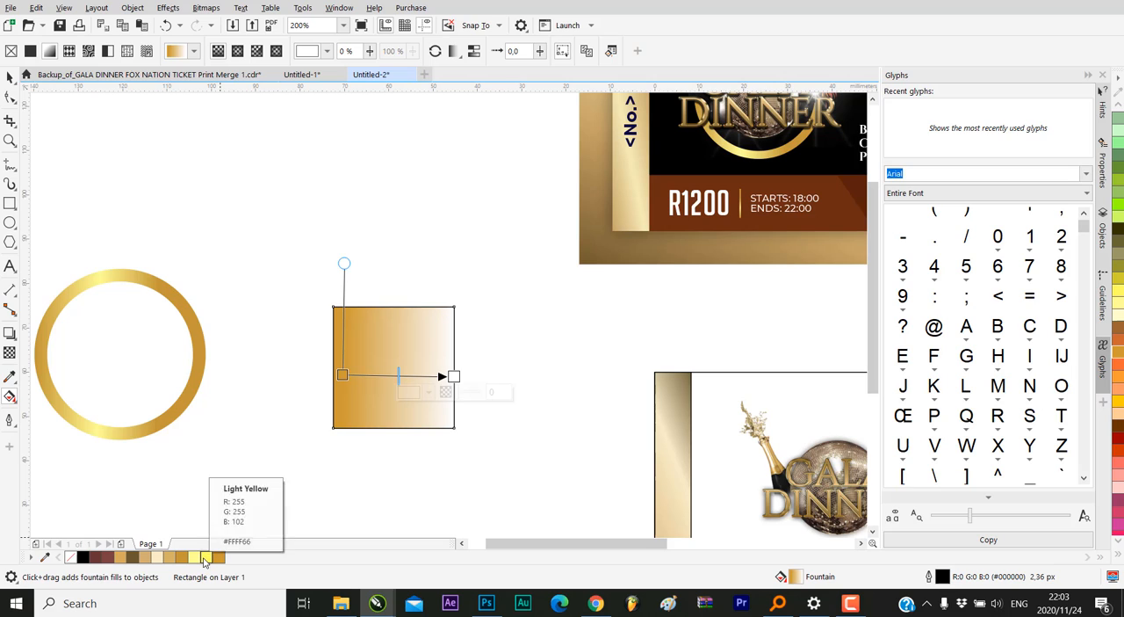
{"action": "left_click_drag", "start_coordinate": [207, 556], "coordinate": [389, 376]}
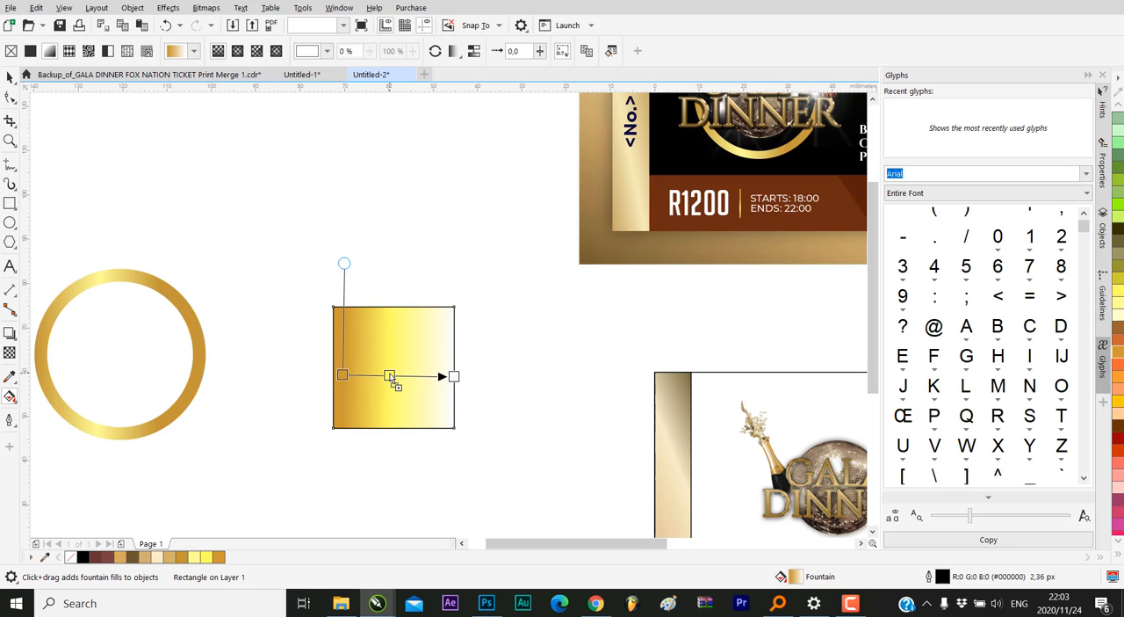
{"action": "left_click_drag", "start_coordinate": [216, 560], "coordinate": [455, 377]}
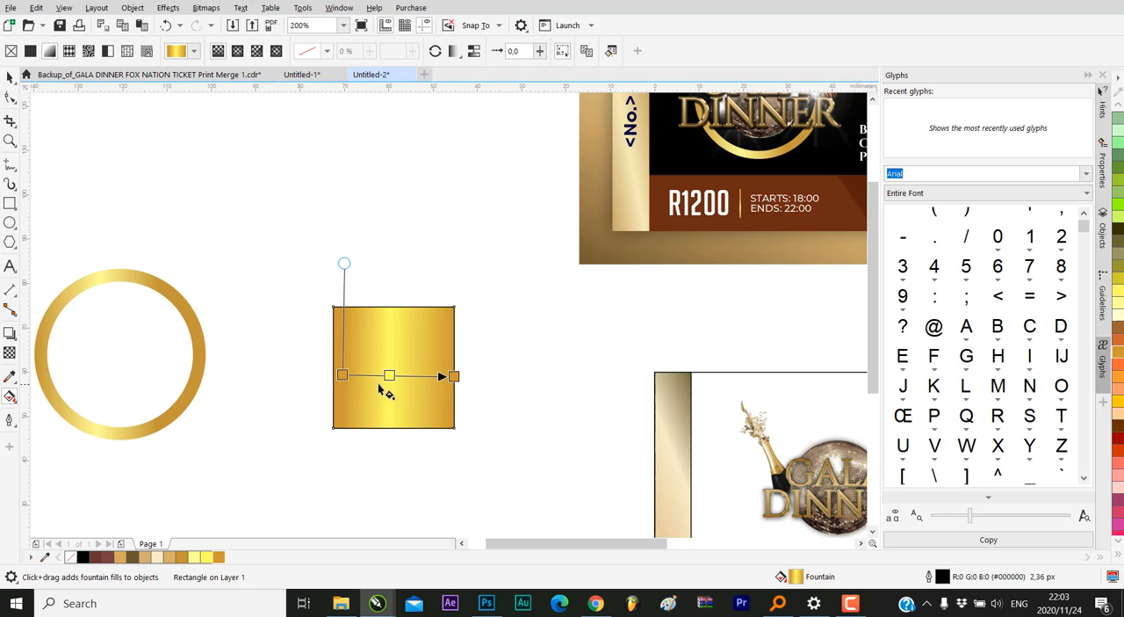
Extend both ends of the square's gradient slightly beyond its side edges and deselect the square
{"action": "left_click_drag", "start_coordinate": [342, 375], "coordinate": [329, 374]}
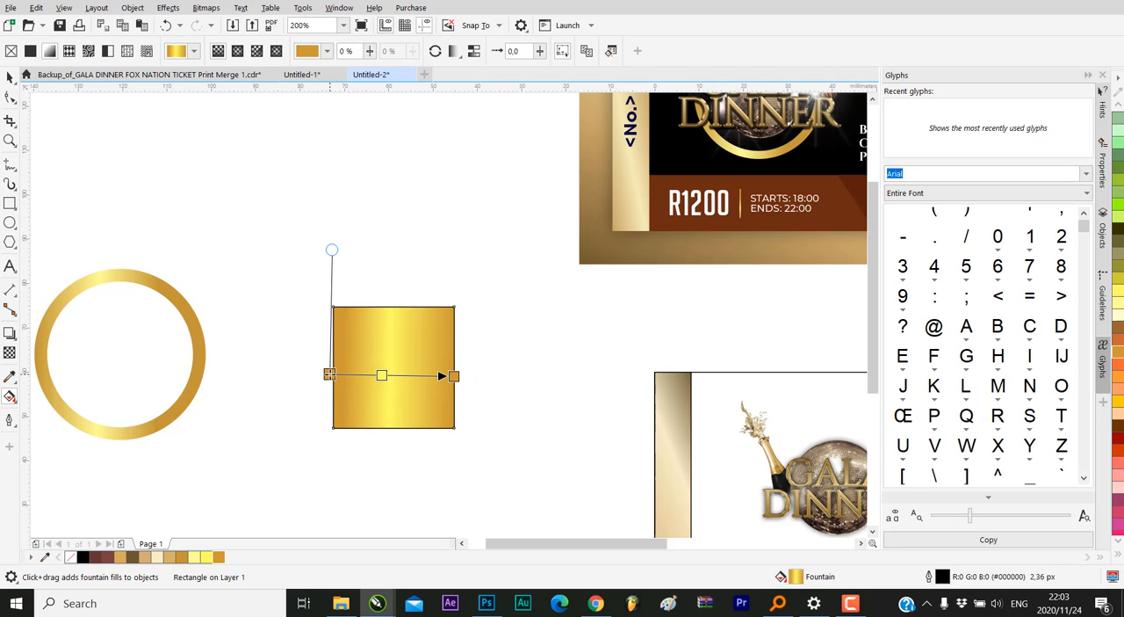
{"action": "left_click_drag", "start_coordinate": [450, 376], "coordinate": [453, 370]}
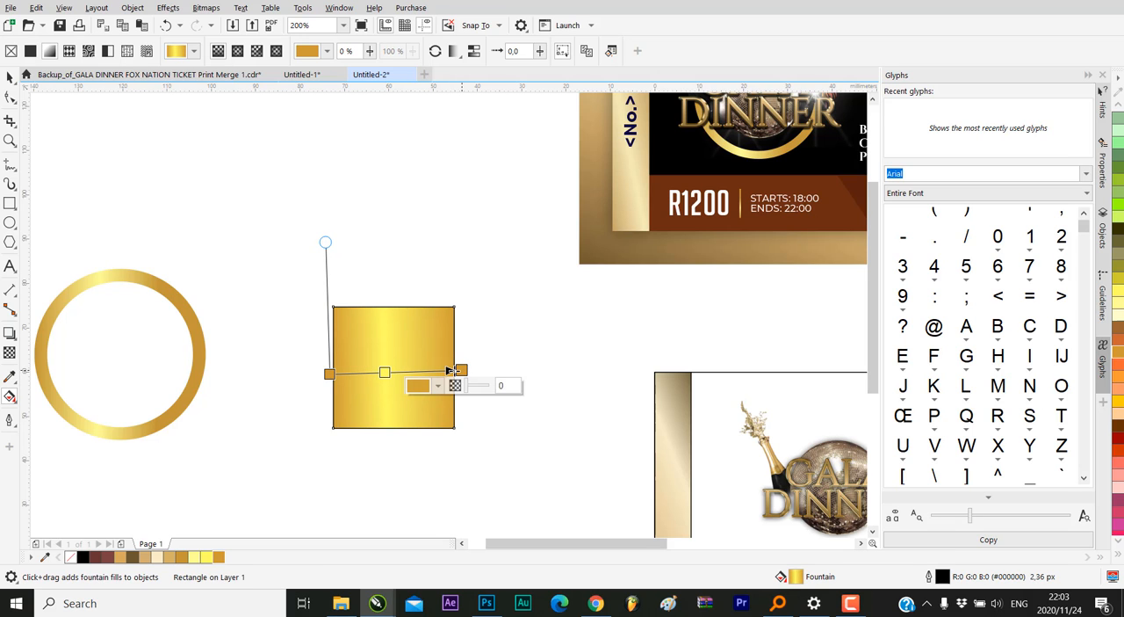
{"action": "left_click", "coordinate": [10, 77]}
{"action": "scroll", "coordinate": [457, 324], "scroll_direction": "down", "scroll_amount": 1}
{"action": "left_click", "coordinate": [467, 304]}
{"action": "scroll", "coordinate": [312, 316], "scroll_direction": "down", "scroll_amount": 1}
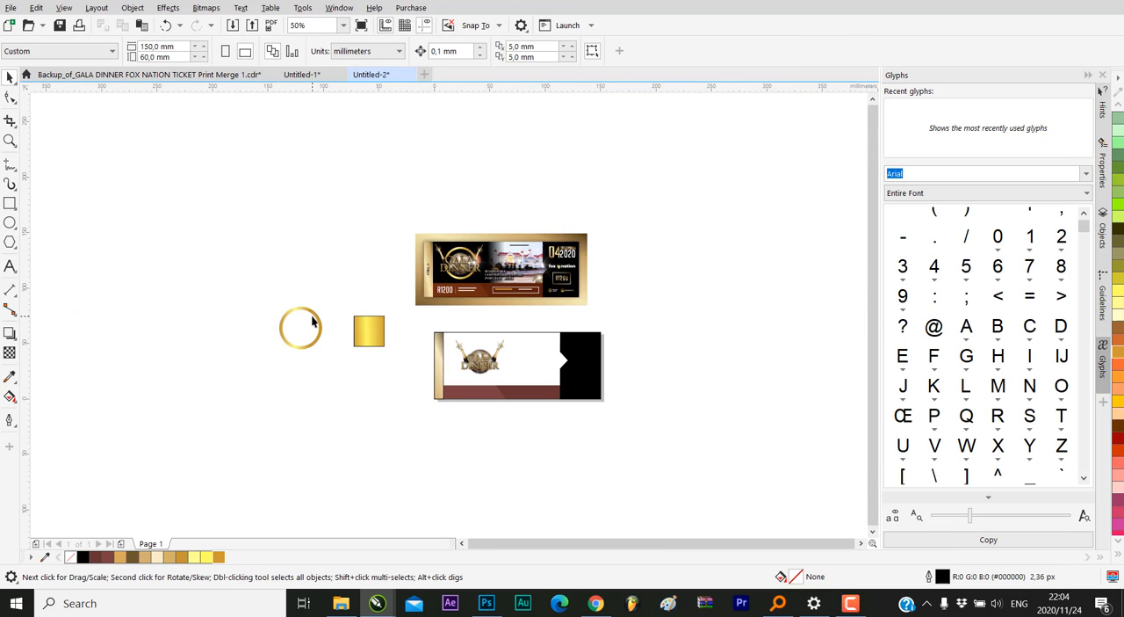
Move the gold-gradient square straight up, clear of the ring, beside the reference ticket
{"action": "scroll", "coordinate": [370, 328], "scroll_direction": "up", "scroll_amount": 1}
{"action": "left_click", "coordinate": [369, 328]}
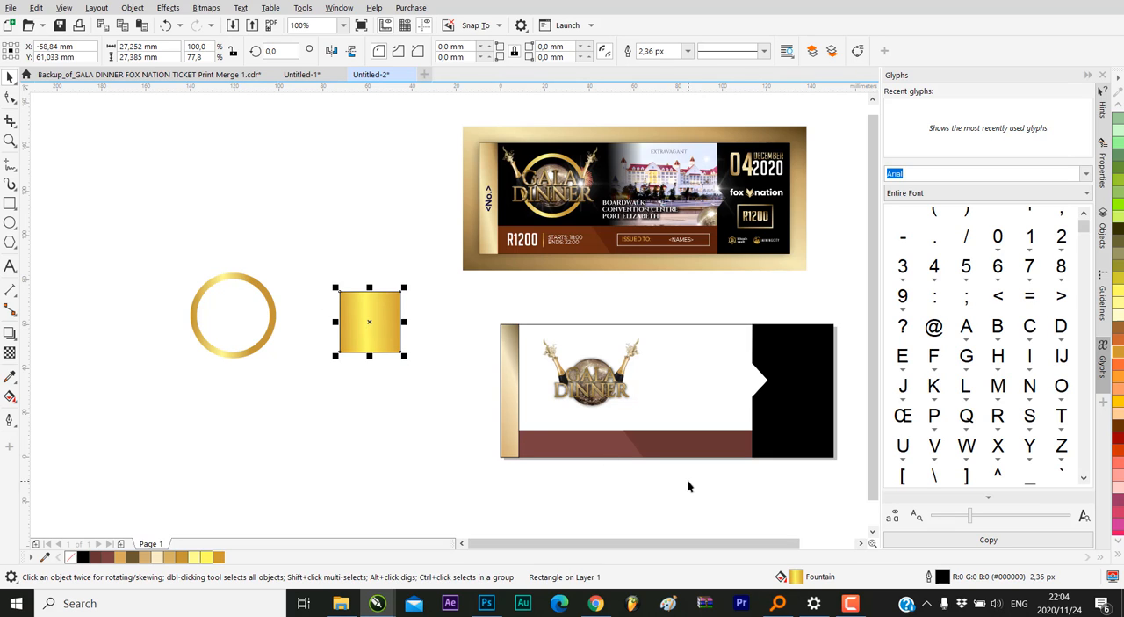
{"action": "left_click", "coordinate": [339, 244]}
{"action": "left_click", "coordinate": [363, 314]}
{"action": "left_click_drag", "start_coordinate": [363, 313], "coordinate": [379, 217]}
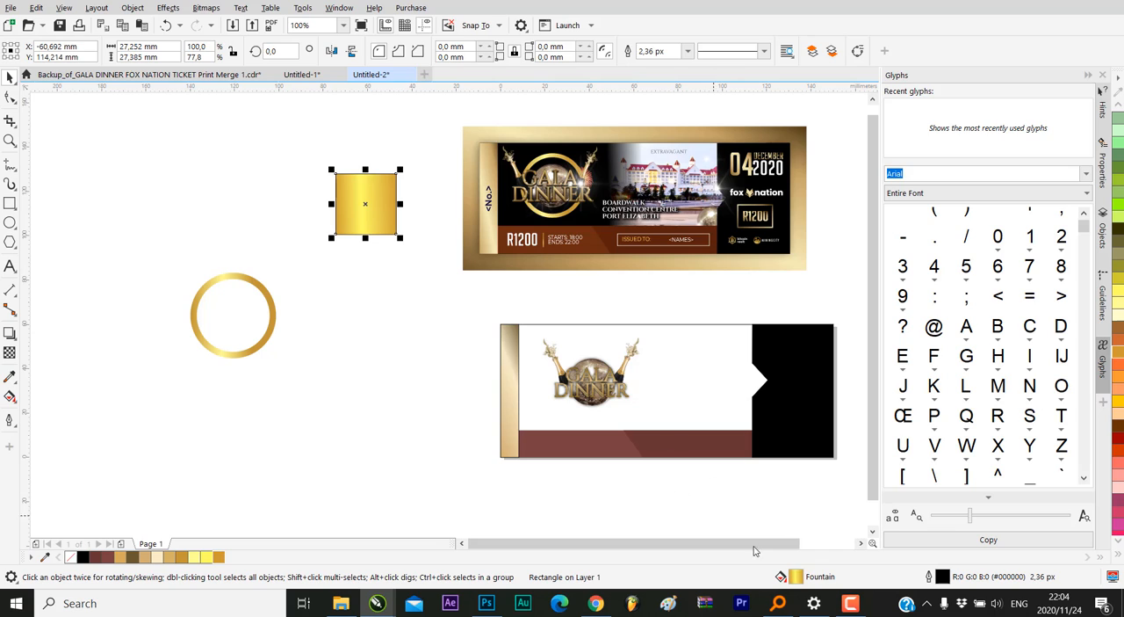
Try the gold square's gradient fill on the ring and undo the change
{"action": "left_click_drag", "start_coordinate": [799, 582], "coordinate": [671, 340]}
{"action": "left_click_drag", "start_coordinate": [751, 375], "coordinate": [254, 283]}
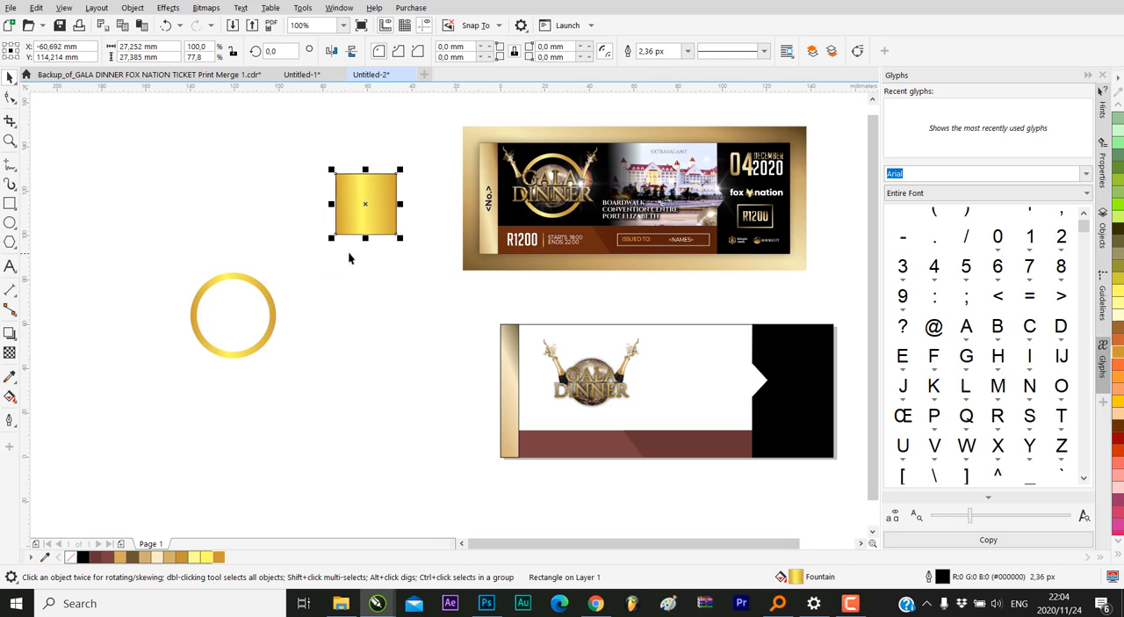
{"action": "left_click", "coordinate": [163, 27]}
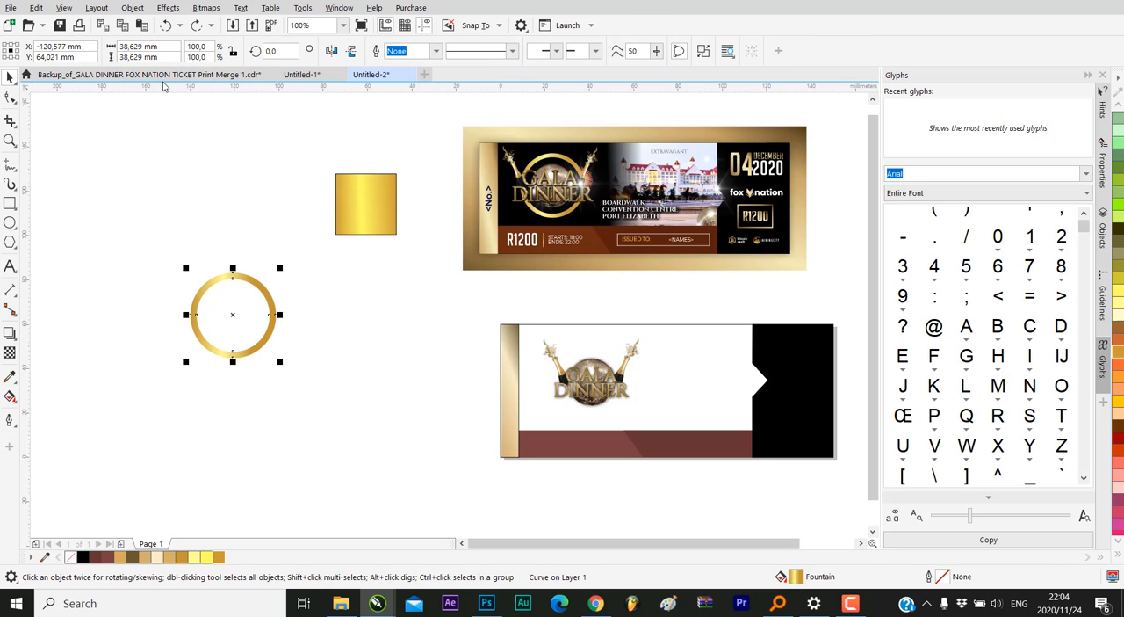
Place the gold ring over the GALA DINNER logo on the ticket and scale it to about 30 mm in diameter
{"action": "left_click", "coordinate": [172, 214]}
{"action": "left_click", "coordinate": [226, 276]}
{"action": "left_click_drag", "start_coordinate": [260, 287], "coordinate": [653, 326]}
{"action": "scroll", "coordinate": [599, 372], "scroll_direction": "up", "scroll_amount": 2}
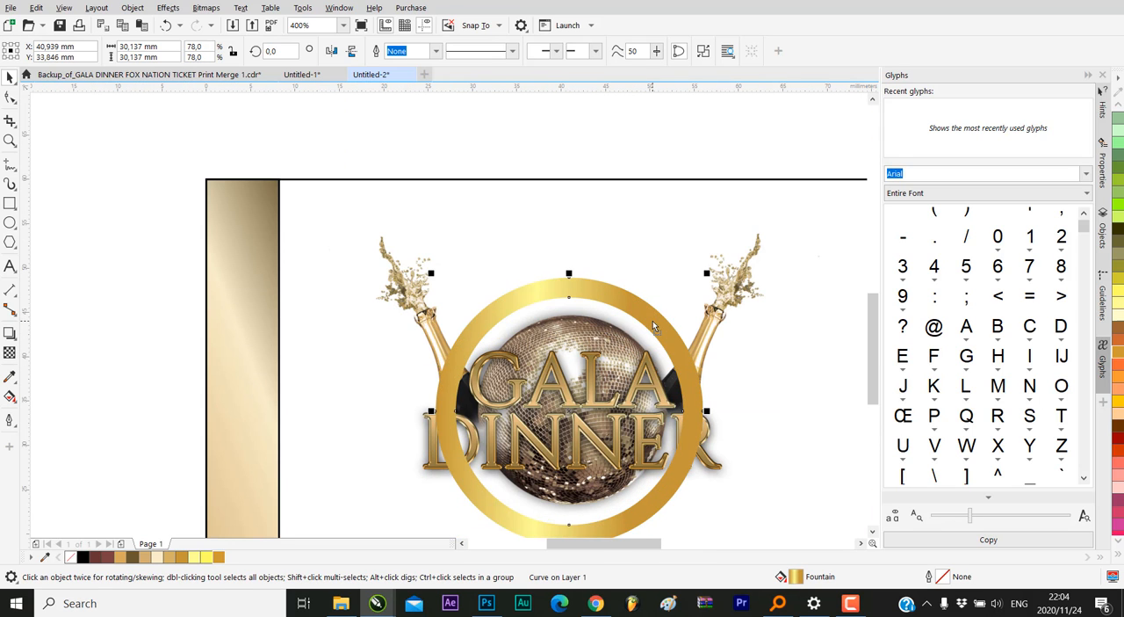
Send the gold ring behind the GALA DINNER logo image
{"action": "right_click", "coordinate": [652, 319]}
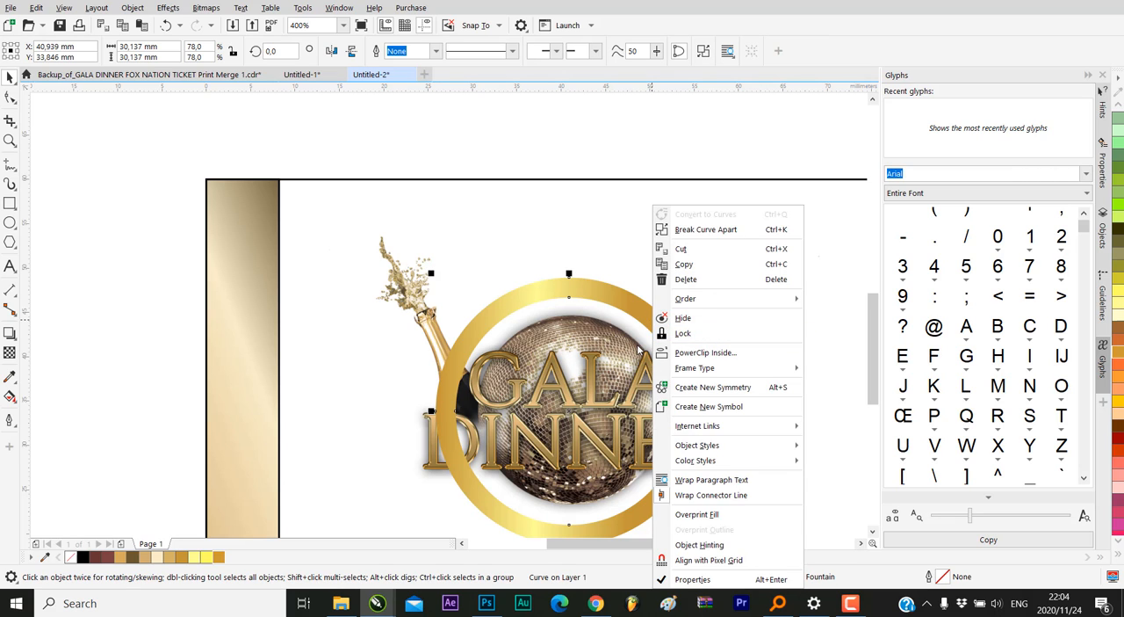
{"action": "scroll", "coordinate": [602, 303], "scroll_direction": "down", "scroll_amount": 2}
{"action": "right_click", "coordinate": [603, 303]}
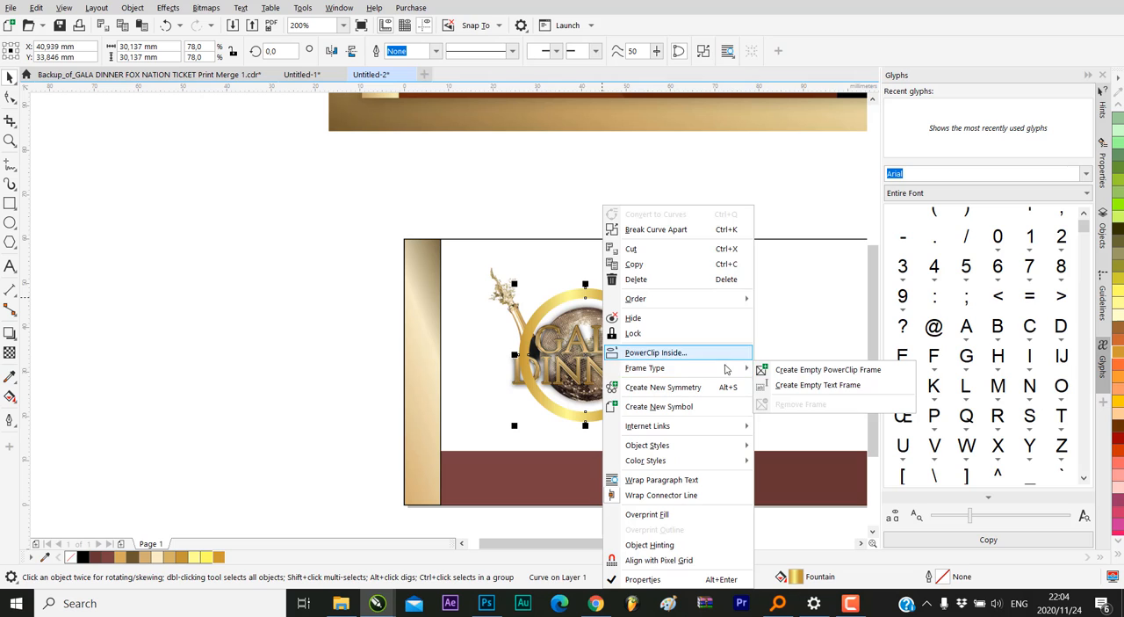
{"action": "mouse_move", "coordinate": [742, 300]}
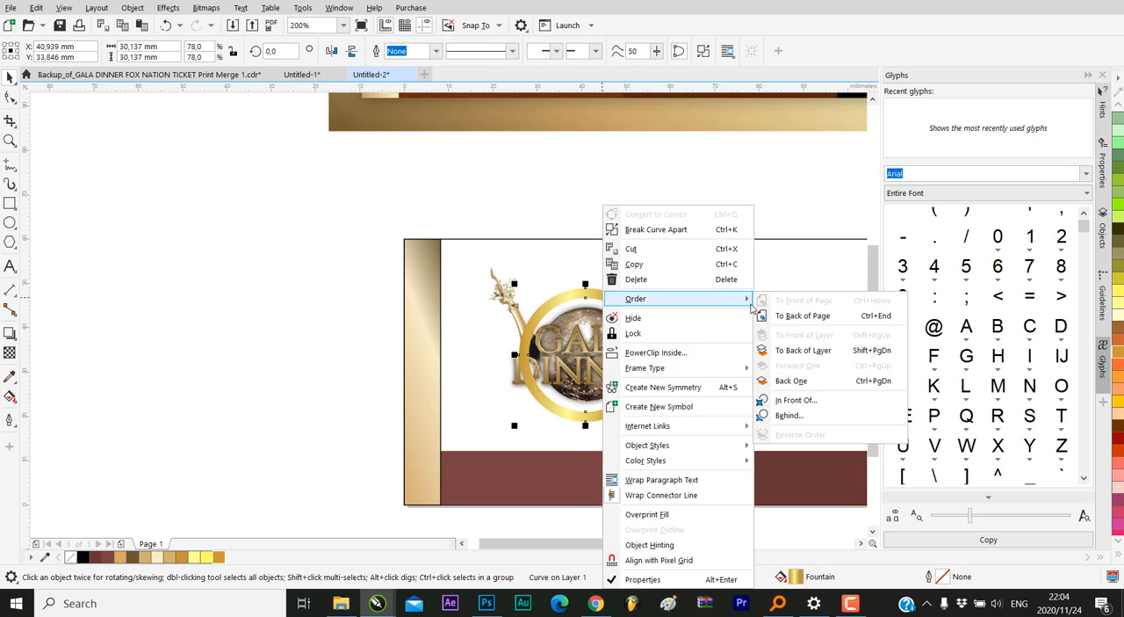
{"action": "left_click", "coordinate": [800, 415]}
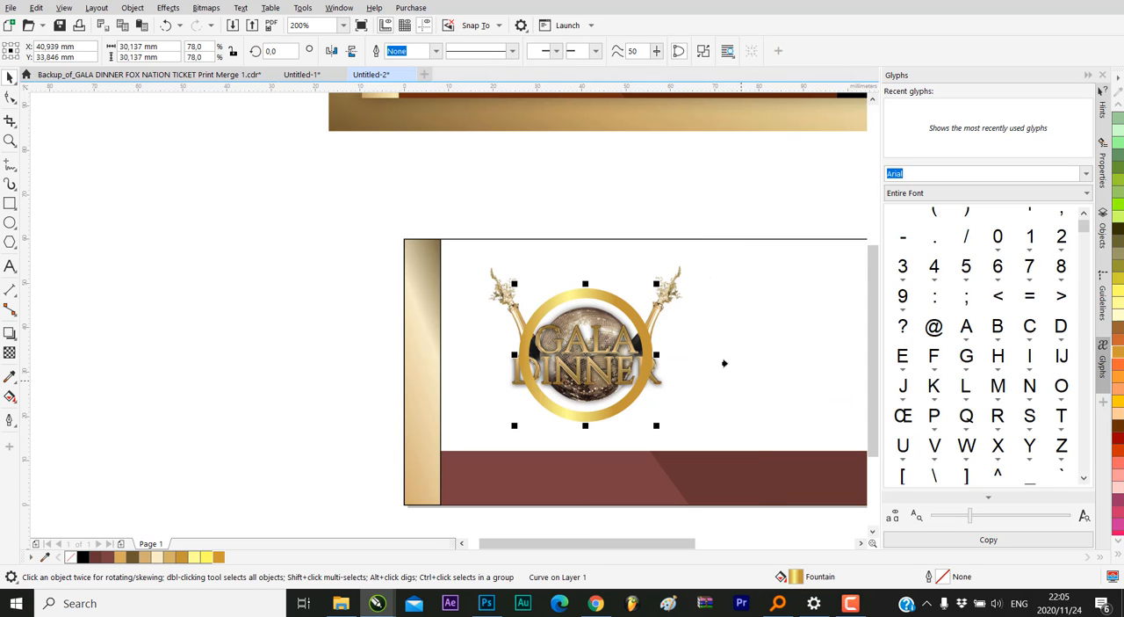
{"action": "left_click", "coordinate": [674, 277]}
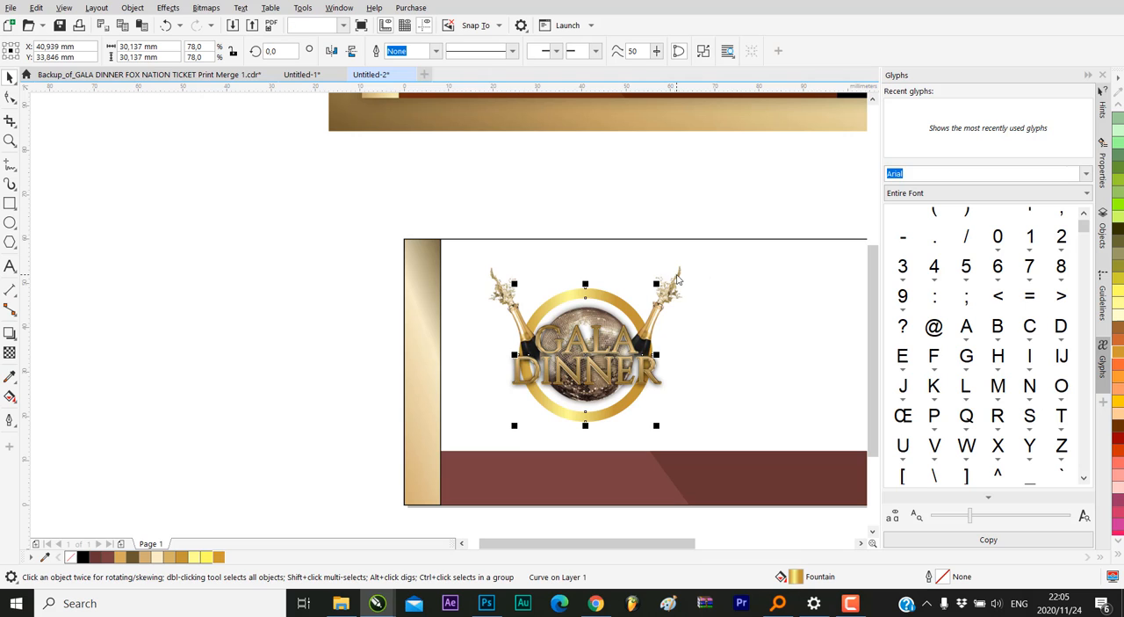
Select the GALA DINNER logo together with the gold ring and group them
{"action": "scroll", "coordinate": [407, 329], "scroll_direction": "down", "scroll_amount": 2}
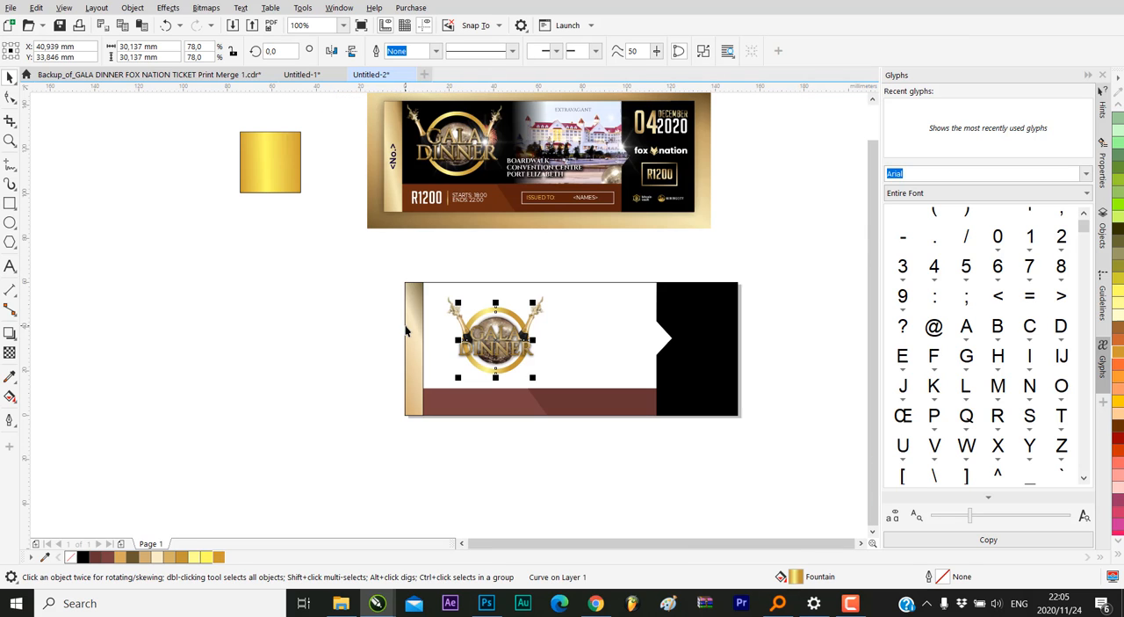
{"action": "left_click", "coordinate": [582, 452]}
{"action": "left_click_drag", "start_coordinate": [539, 356], "coordinate": [563, 394]}
{"action": "left_click_drag", "start_coordinate": [345, 231], "coordinate": [584, 436]}
{"action": "left_click", "coordinate": [582, 272]}
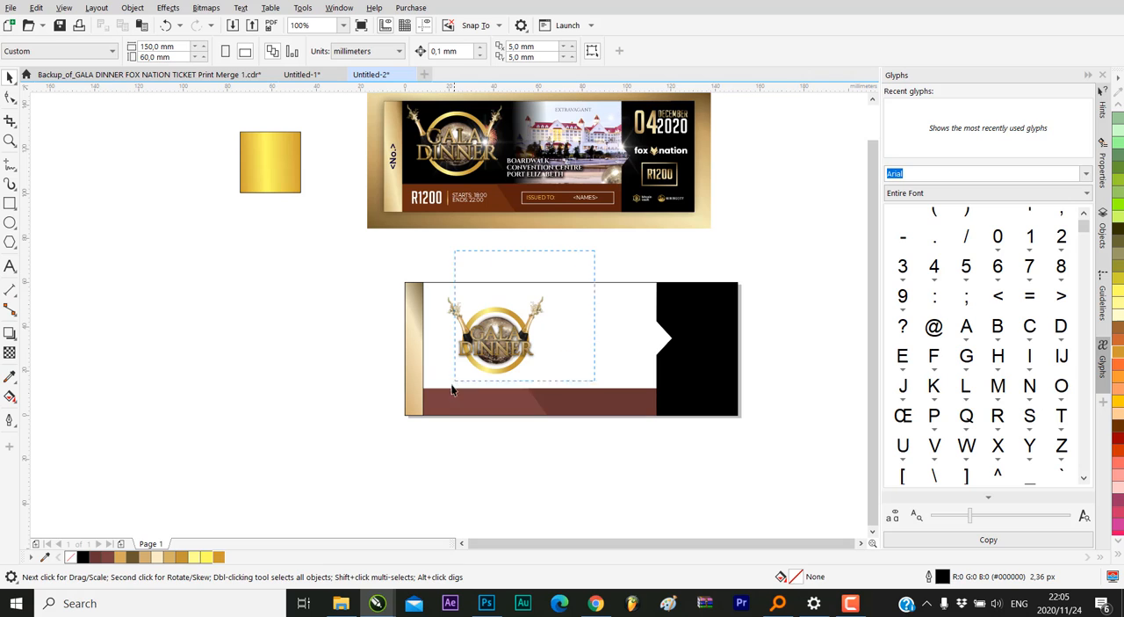
{"action": "left_click_drag", "start_coordinate": [452, 390], "coordinate": [431, 433]}
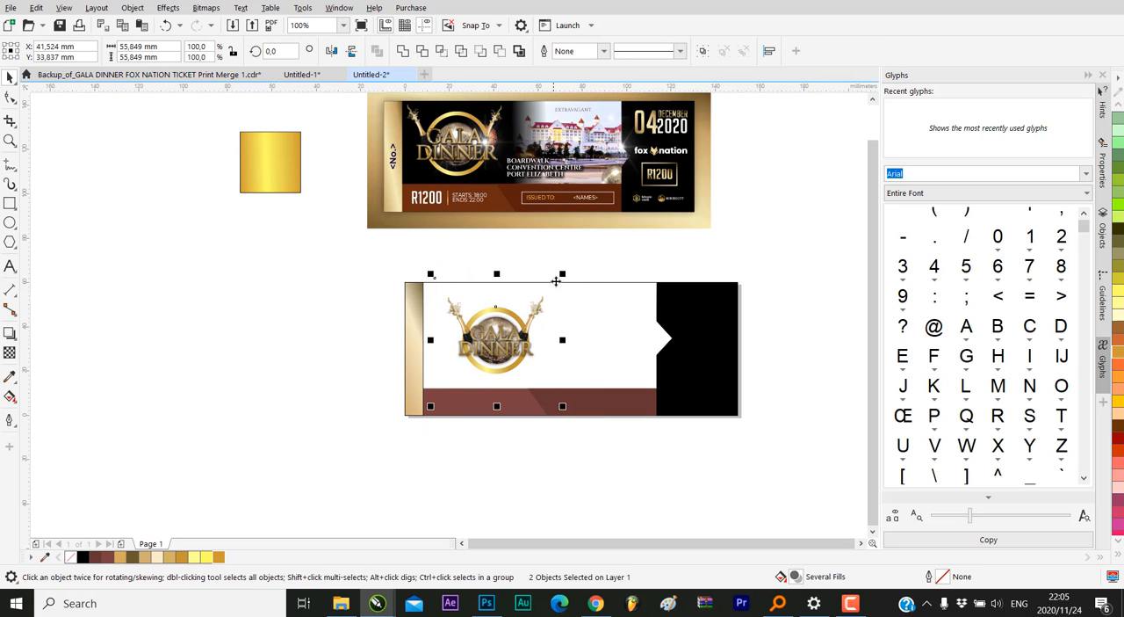
{"action": "right_click", "coordinate": [521, 326]}
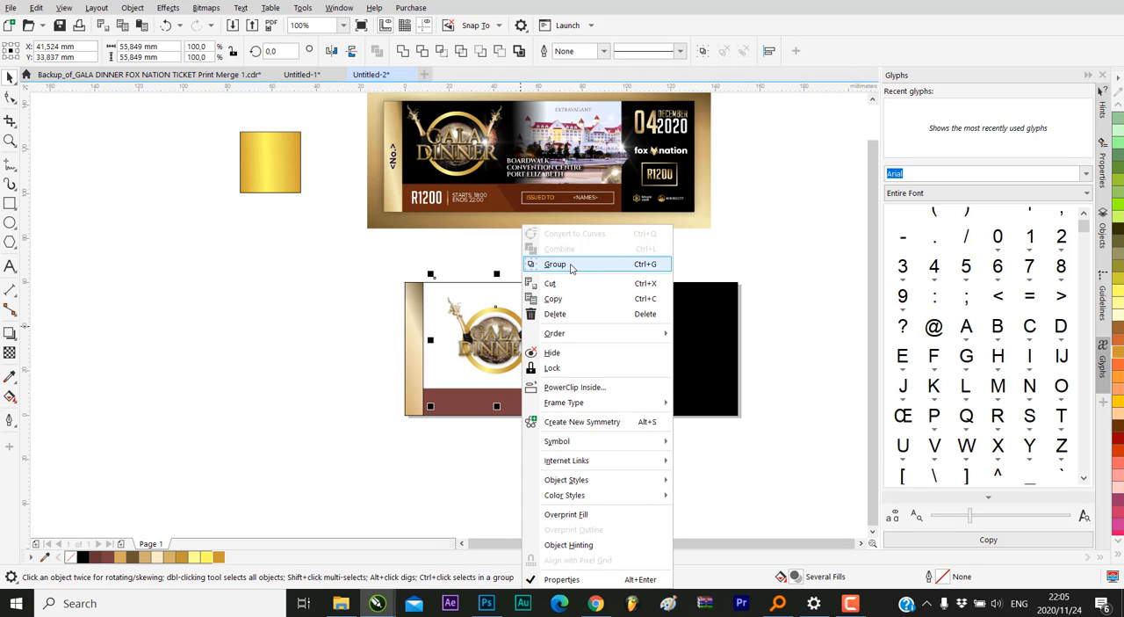
{"action": "left_click", "coordinate": [569, 274]}
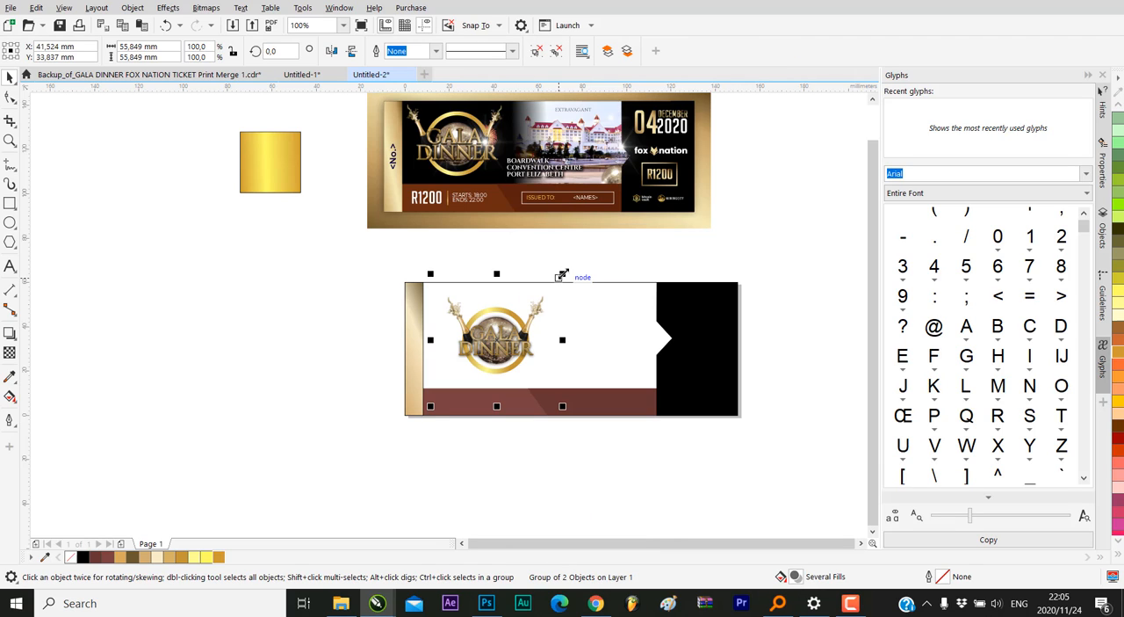
Scale the logo group to about 59 mm and position it beside the gold strip, above the brown band
{"action": "left_click_drag", "start_coordinate": [563, 274], "coordinate": [548, 294]}
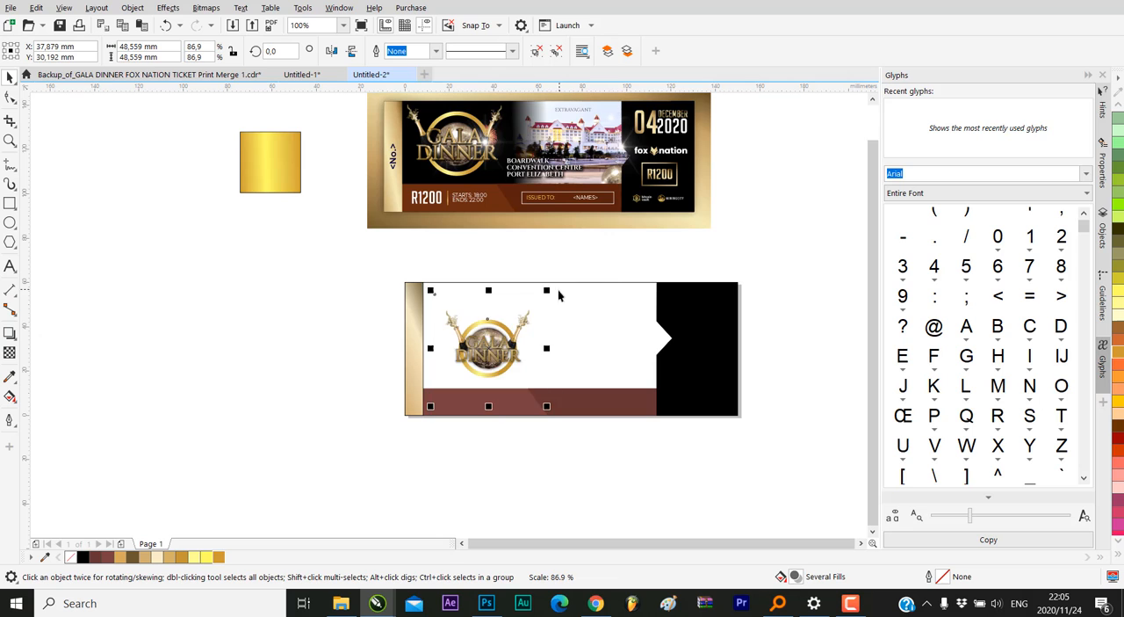
{"action": "scroll", "coordinate": [488, 334], "scroll_direction": "up", "scroll_amount": 2}
{"action": "left_click_drag", "start_coordinate": [488, 333], "coordinate": [468, 299]}
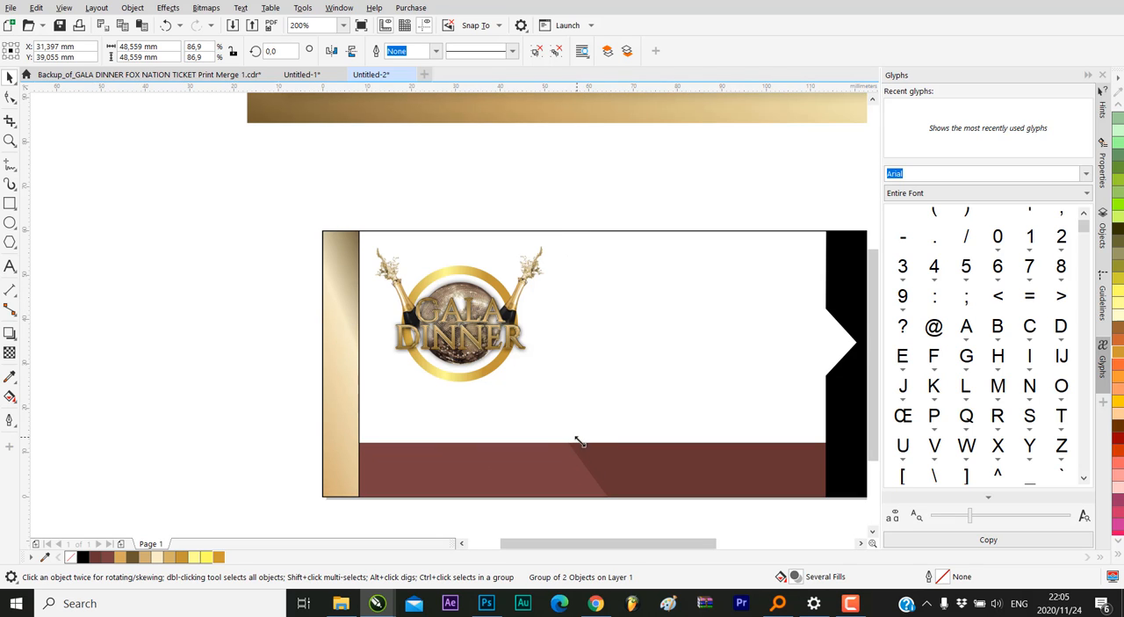
{"action": "left_click_drag", "start_coordinate": [573, 435], "coordinate": [621, 488]}
{"action": "left_click_drag", "start_coordinate": [481, 327], "coordinate": [470, 326]}
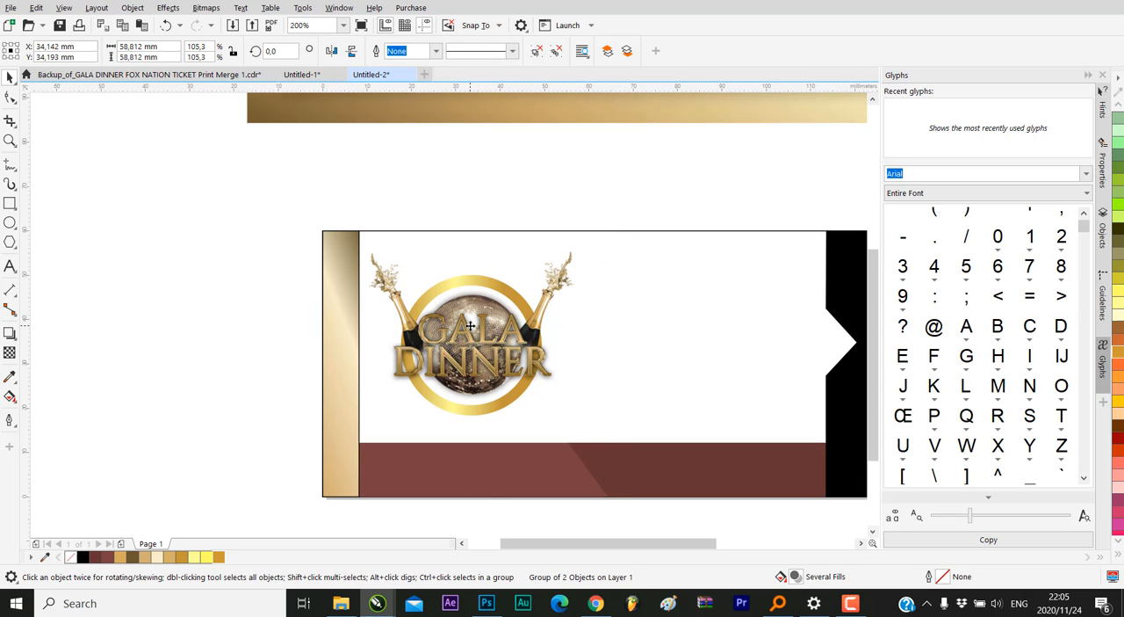
{"action": "left_click", "coordinate": [470, 326]}
{"action": "scroll", "coordinate": [431, 387], "scroll_direction": "down", "scroll_amount": 1}
{"action": "left_click", "coordinate": [519, 276]}
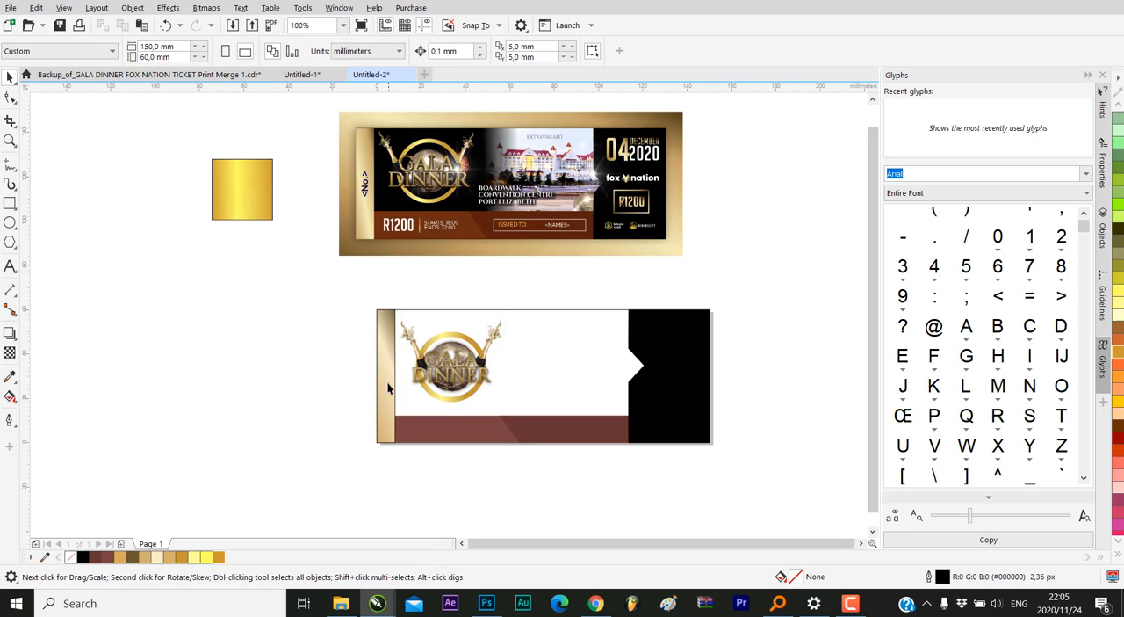
Reduce the logo group slightly to about 57 mm, keeping it beside the gold strip, and deselect it
{"action": "scroll", "coordinate": [388, 388], "scroll_direction": "down", "scroll_amount": 1}
{"action": "left_click", "coordinate": [491, 319]}
{"action": "scroll", "coordinate": [411, 373], "scroll_direction": "up", "scroll_amount": 1}
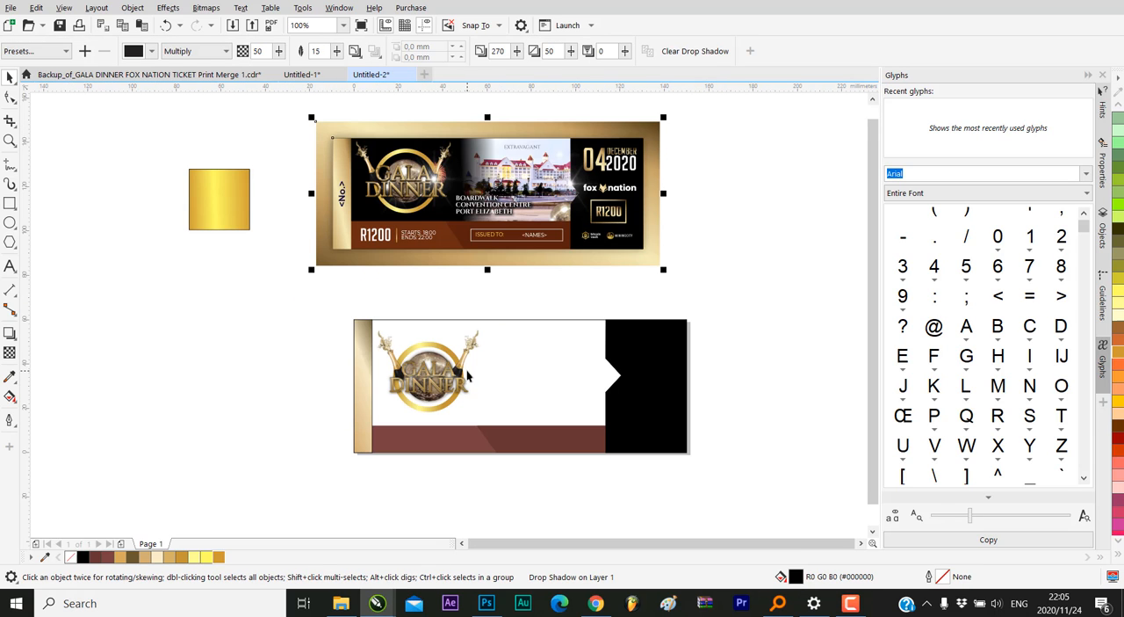
{"action": "left_click", "coordinate": [466, 375]}
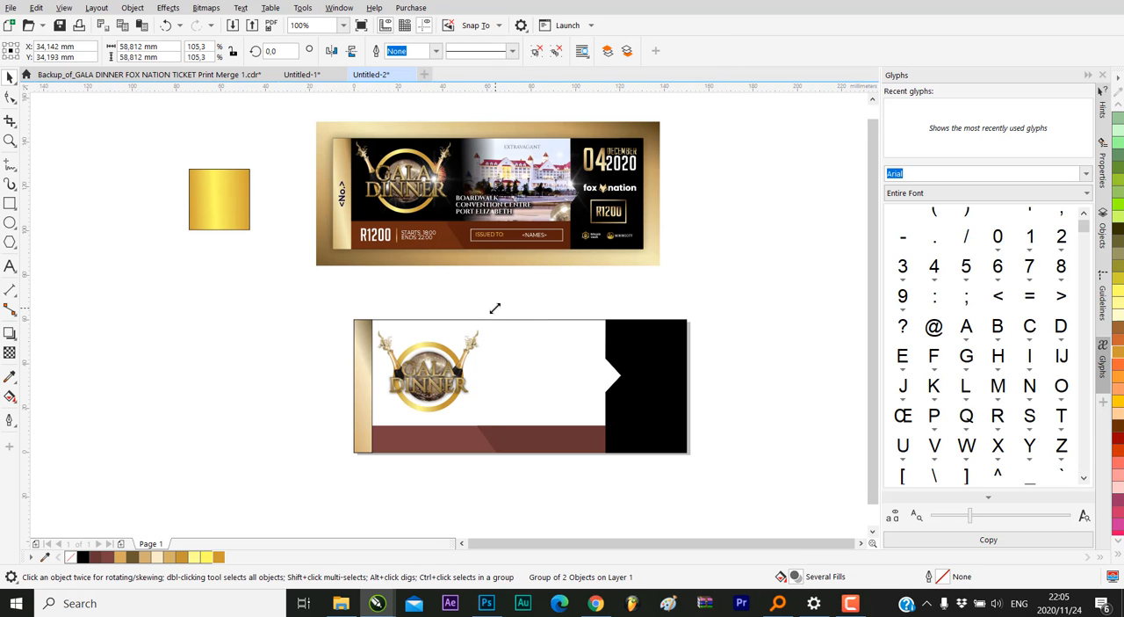
{"action": "left_click_drag", "start_coordinate": [495, 308], "coordinate": [493, 310]}
{"action": "left_click", "coordinate": [758, 369]}
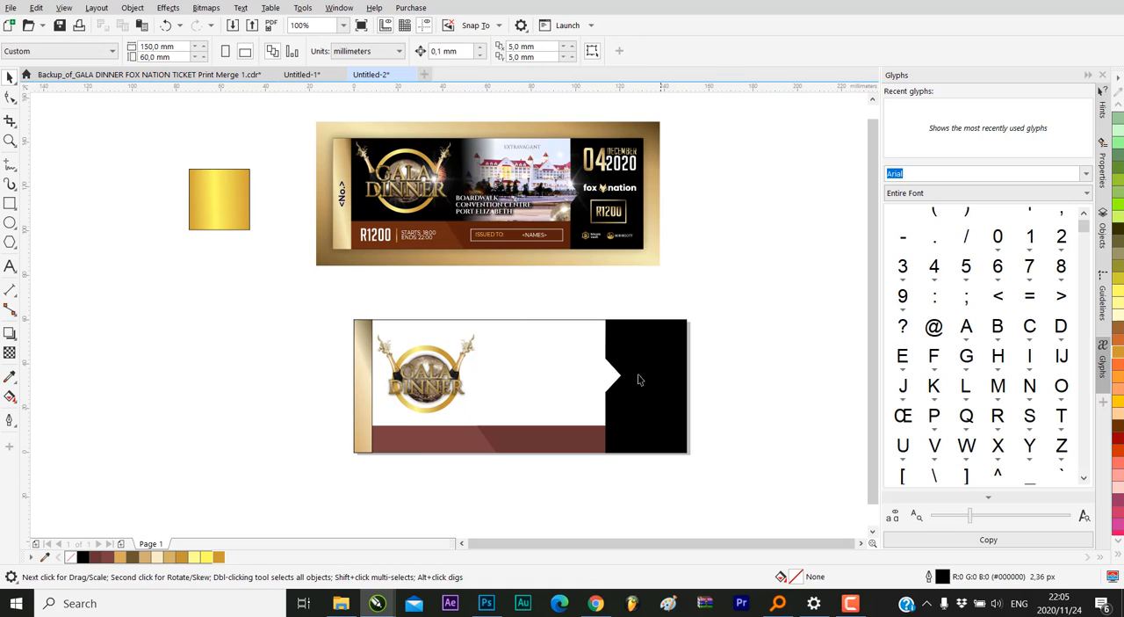
Fill the ticket's 150 × 60 mm background rectangle with black
{"action": "left_click", "coordinate": [527, 334]}
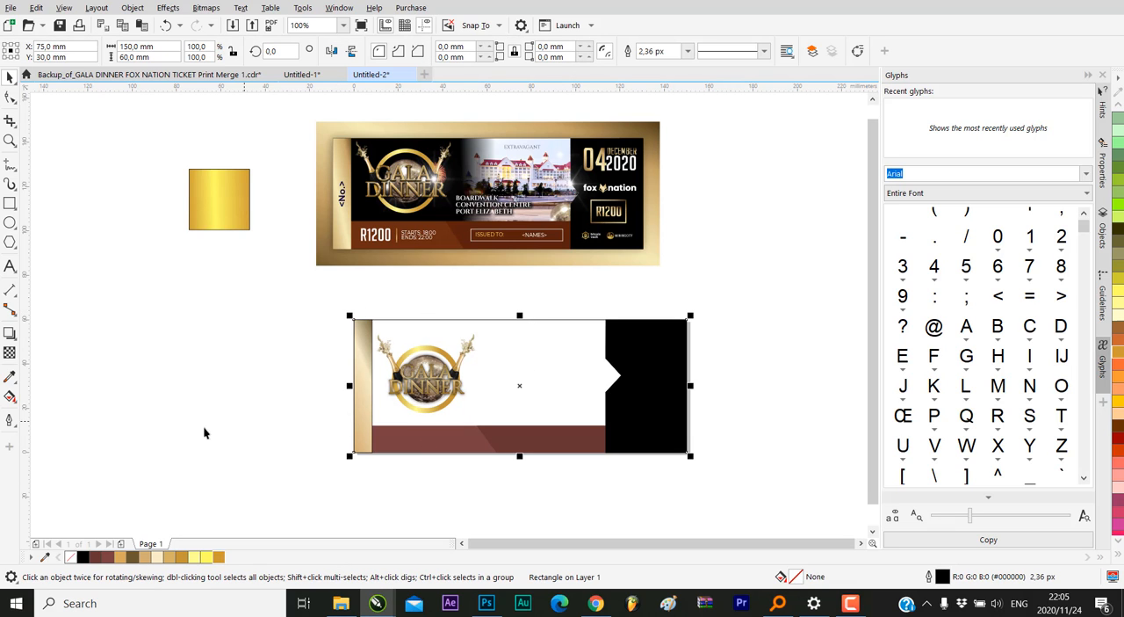
{"action": "left_click", "coordinate": [82, 556]}
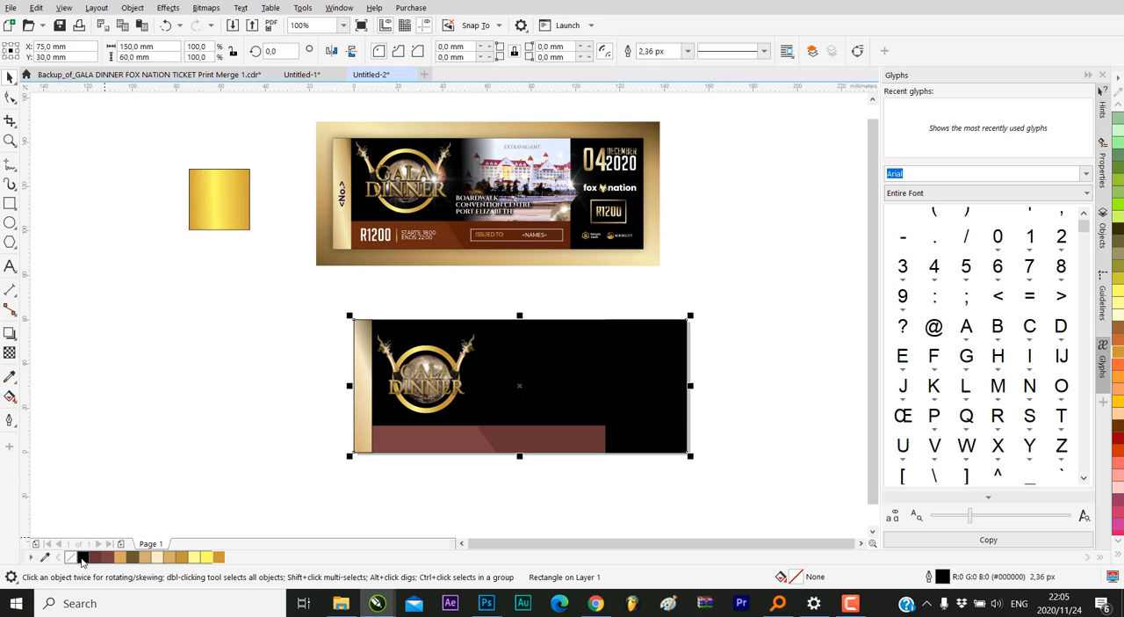
{"action": "left_click", "coordinate": [613, 367]}
Scale the logo group down to about 55 mm, nudge it slightly up on the black background and clear the selection
{"action": "left_click_drag", "start_coordinate": [268, 262], "coordinate": [504, 449]}
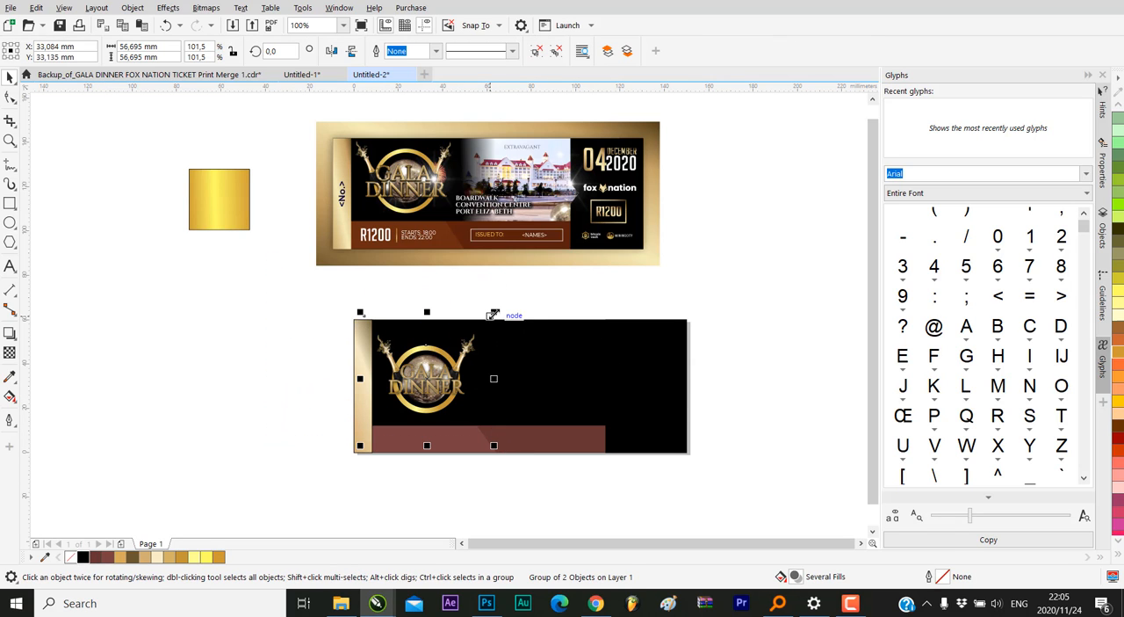
{"action": "left_click_drag", "start_coordinate": [496, 318], "coordinate": [492, 316]}
{"action": "left_click_drag", "start_coordinate": [433, 373], "coordinate": [433, 368]}
{"action": "left_click", "coordinate": [632, 339]}
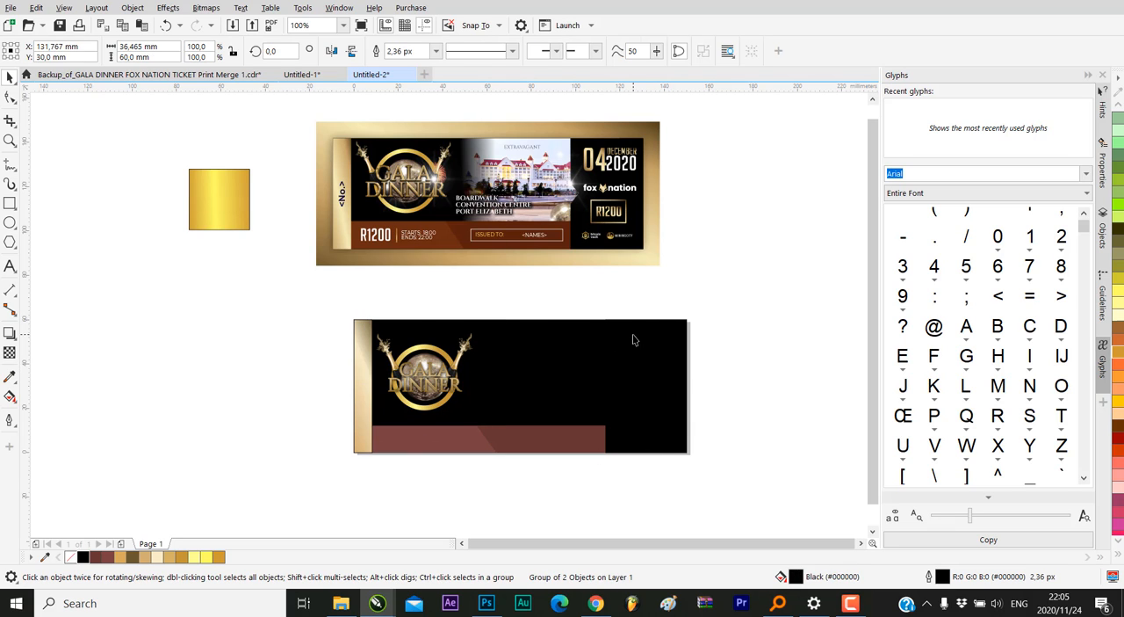
{"action": "left_click", "coordinate": [672, 306]}
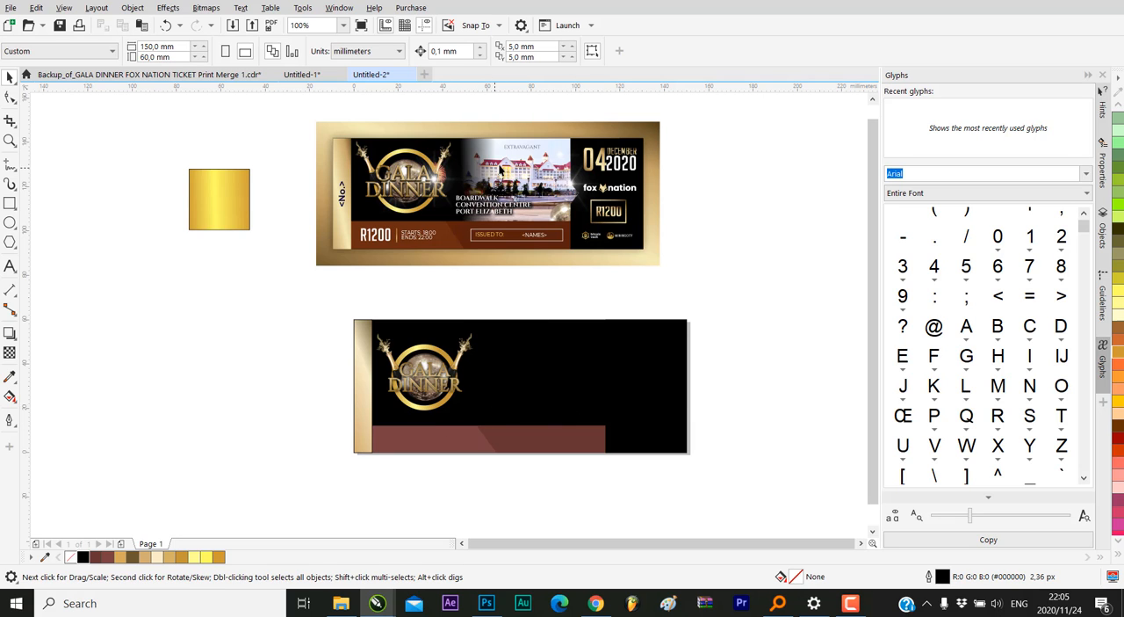
Bring the hotel photo 44747013 (1).jpg from the Ticket Design folder in File Explorer onto the ticket, beside the logo
{"action": "left_click", "coordinate": [341, 603]}
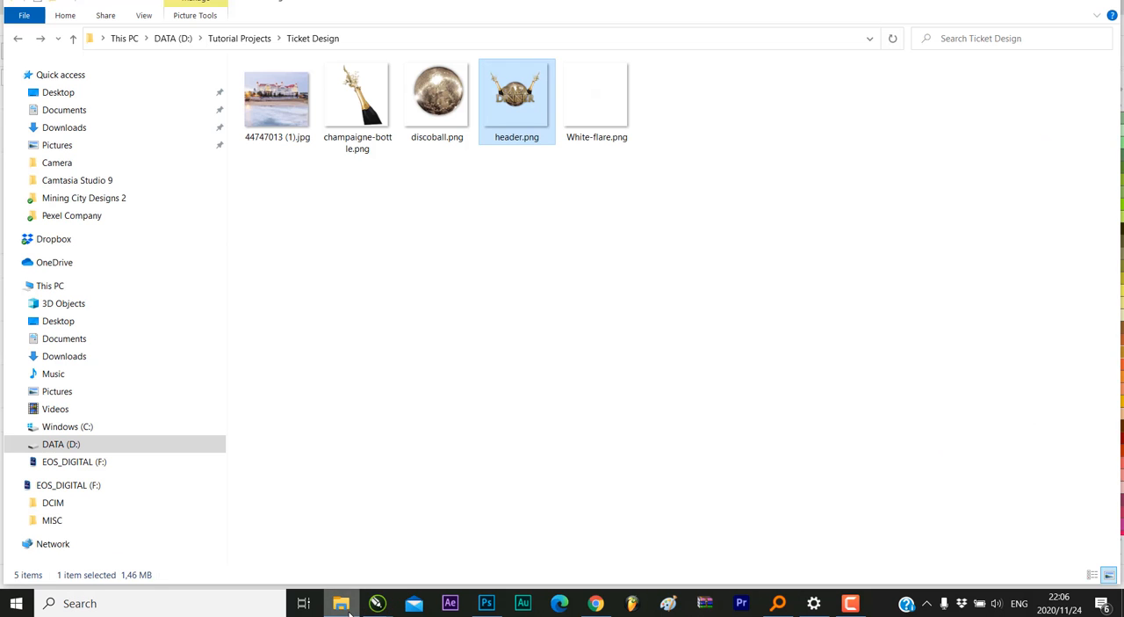
{"action": "left_click", "coordinate": [268, 96]}
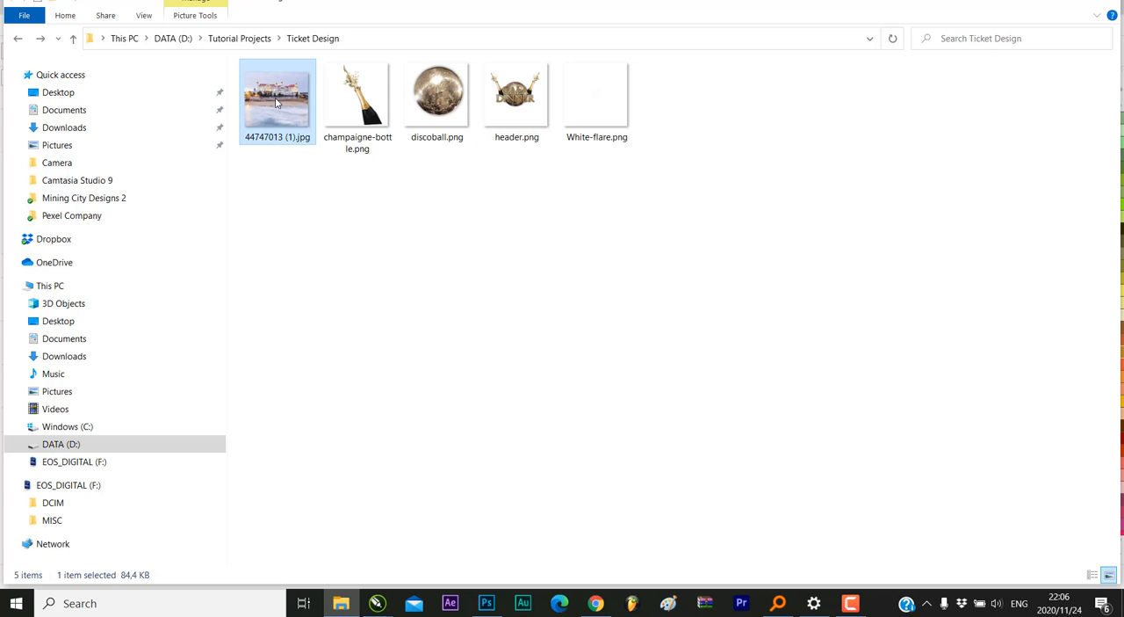
{"action": "left_click_drag", "start_coordinate": [298, 116], "coordinate": [543, 342]}
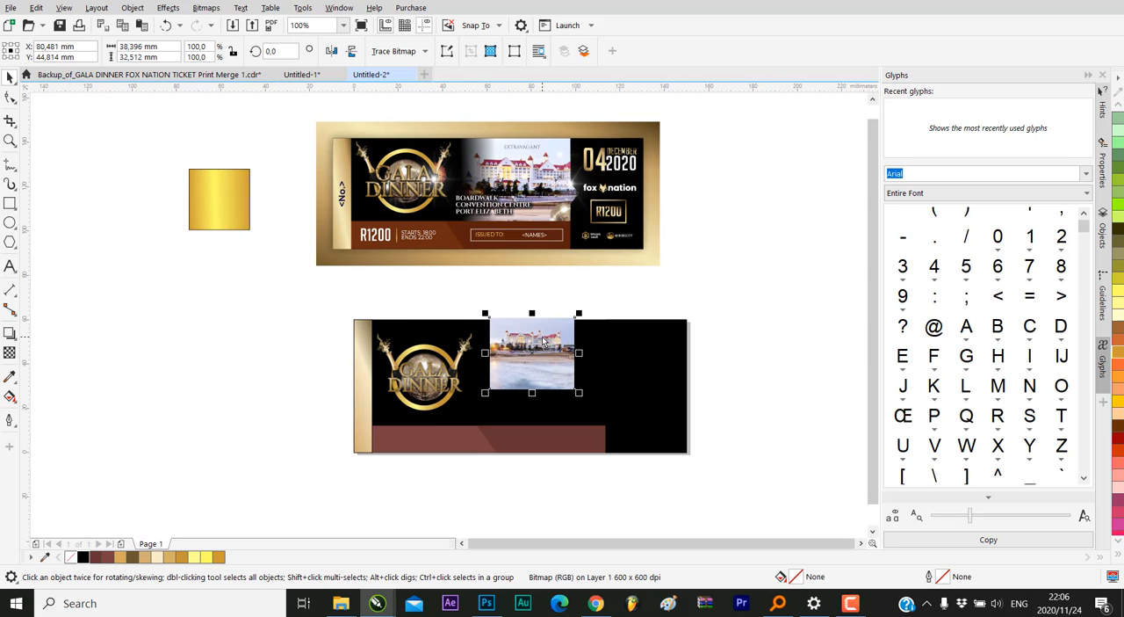
Enlarge the hotel photo to about 93 × 79 mm and position it over the ticket area beyond the logo
{"action": "left_click_drag", "start_coordinate": [579, 393], "coordinate": [671, 471]}
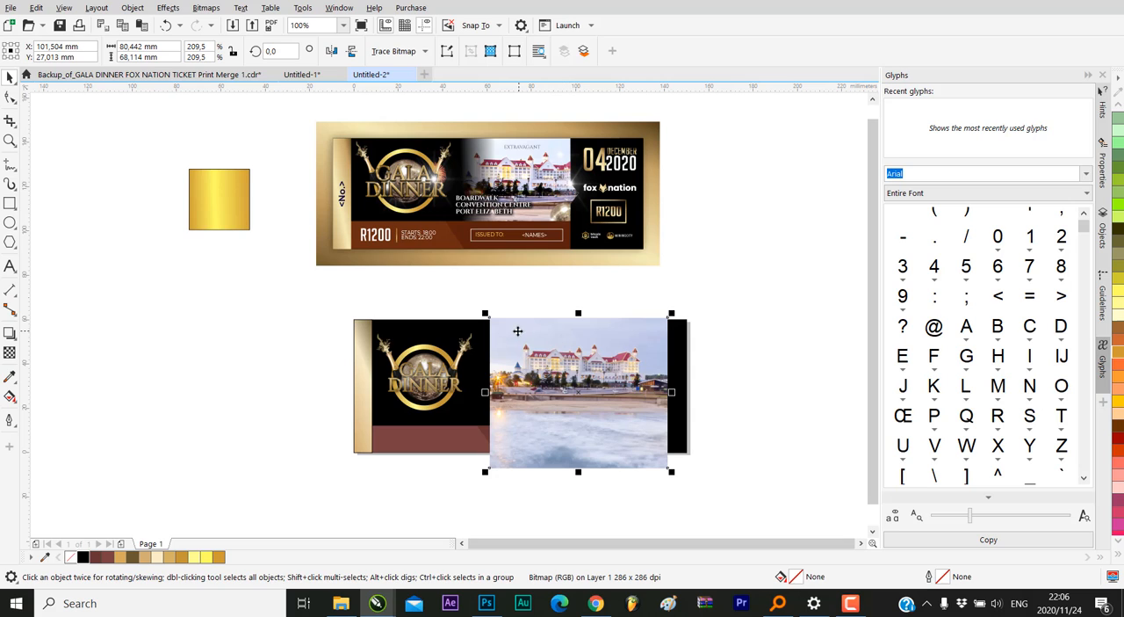
{"action": "left_click_drag", "start_coordinate": [483, 309], "coordinate": [471, 293]}
{"action": "left_click_drag", "start_coordinate": [673, 472], "coordinate": [681, 479]}
{"action": "left_click_drag", "start_coordinate": [516, 343], "coordinate": [525, 341]}
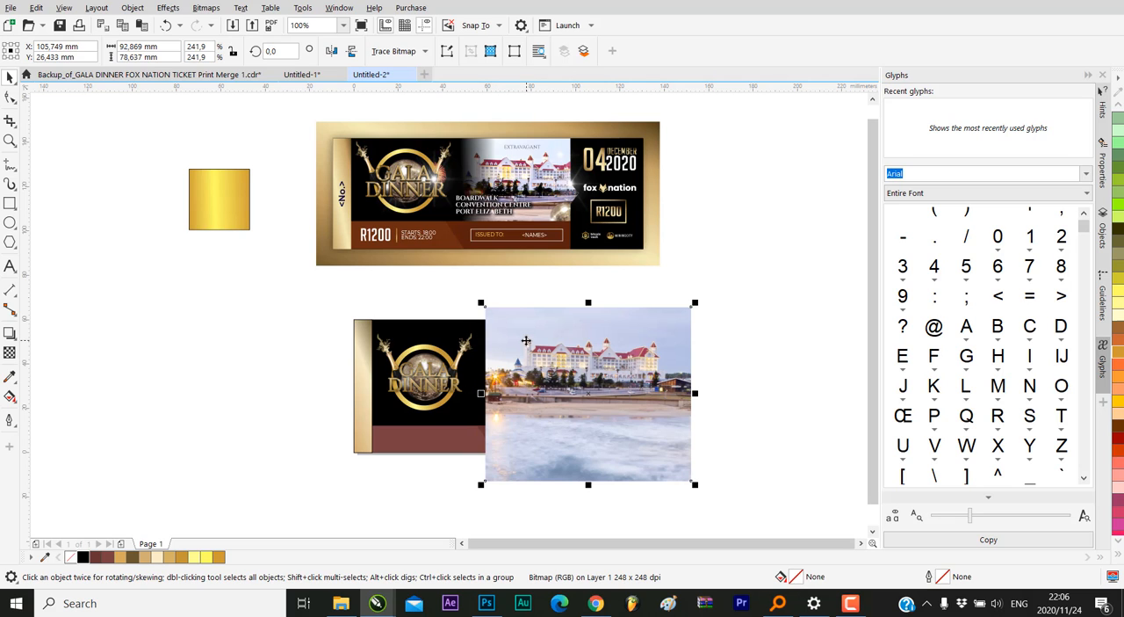
Try to PowerClip the hotel photo inside the black ticket background
{"action": "right_click", "coordinate": [530, 346]}
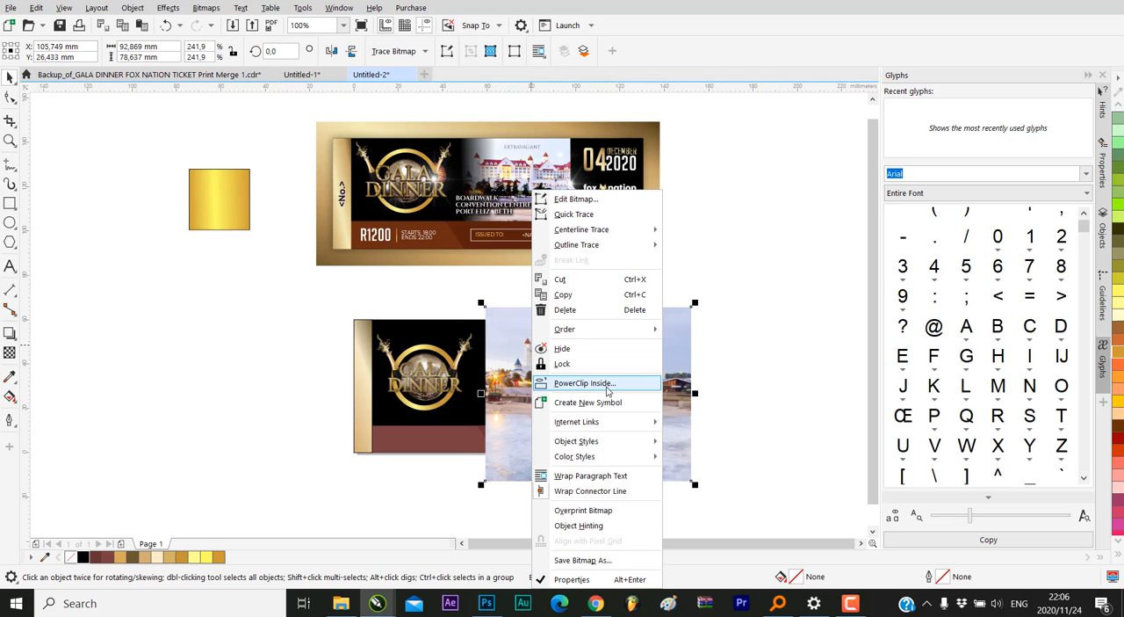
{"action": "left_click", "coordinate": [604, 390]}
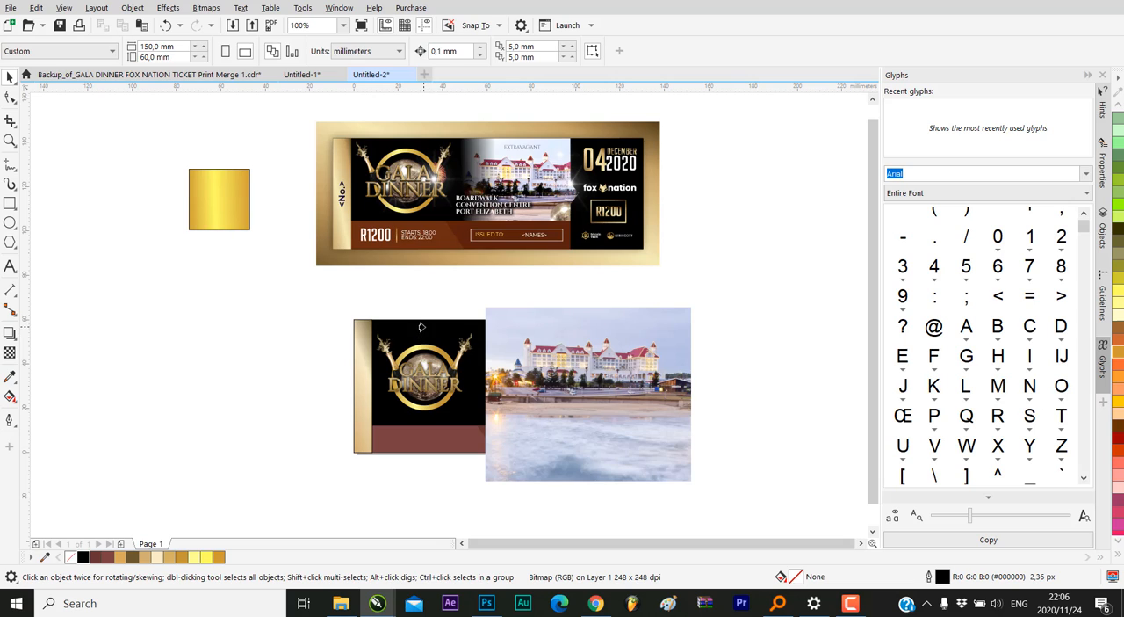
{"action": "left_click", "coordinate": [470, 414]}
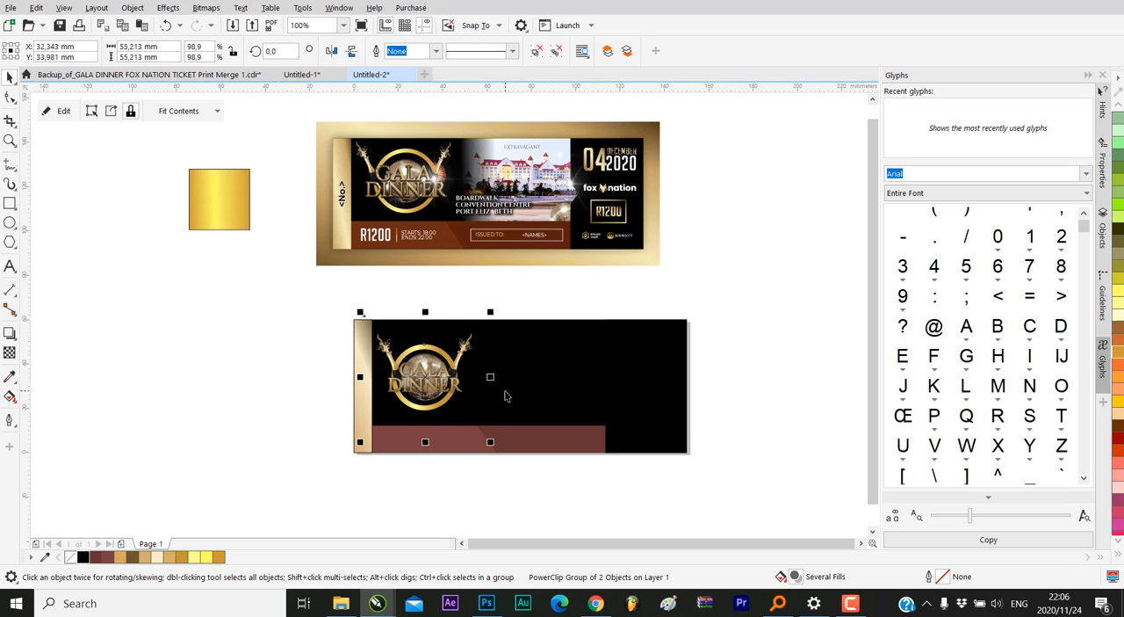
Undo the last PowerClip and move the hotel photo out past the ticket's black end, centred at about X 194 mm, Y 23 mm
{"action": "left_click", "coordinate": [165, 24]}
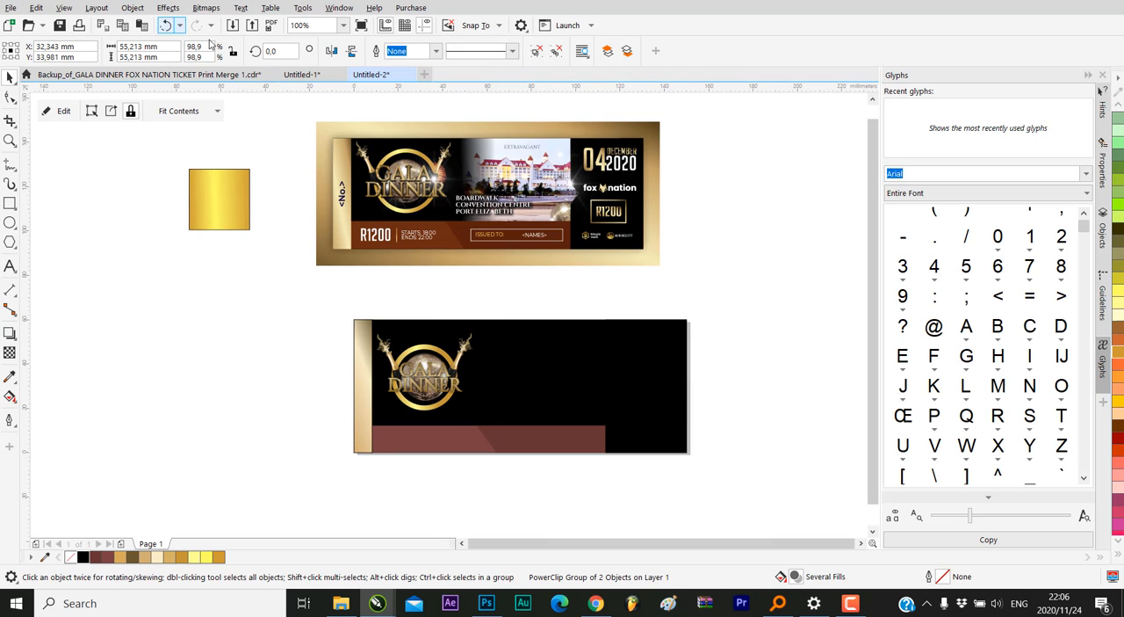
{"action": "left_click", "coordinate": [749, 340]}
{"action": "left_click_drag", "start_coordinate": [558, 332], "coordinate": [751, 369]}
PowerClip the hotel photo inside the black 150 × 60 mm ticket background
{"action": "right_click", "coordinate": [755, 370]}
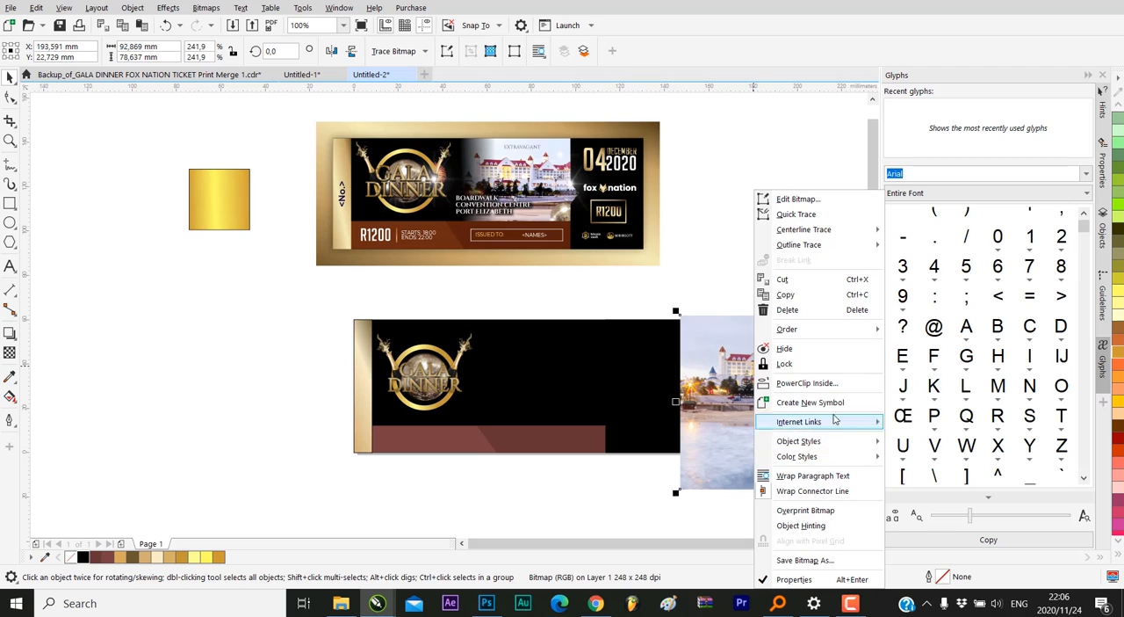
{"action": "left_click", "coordinate": [806, 383]}
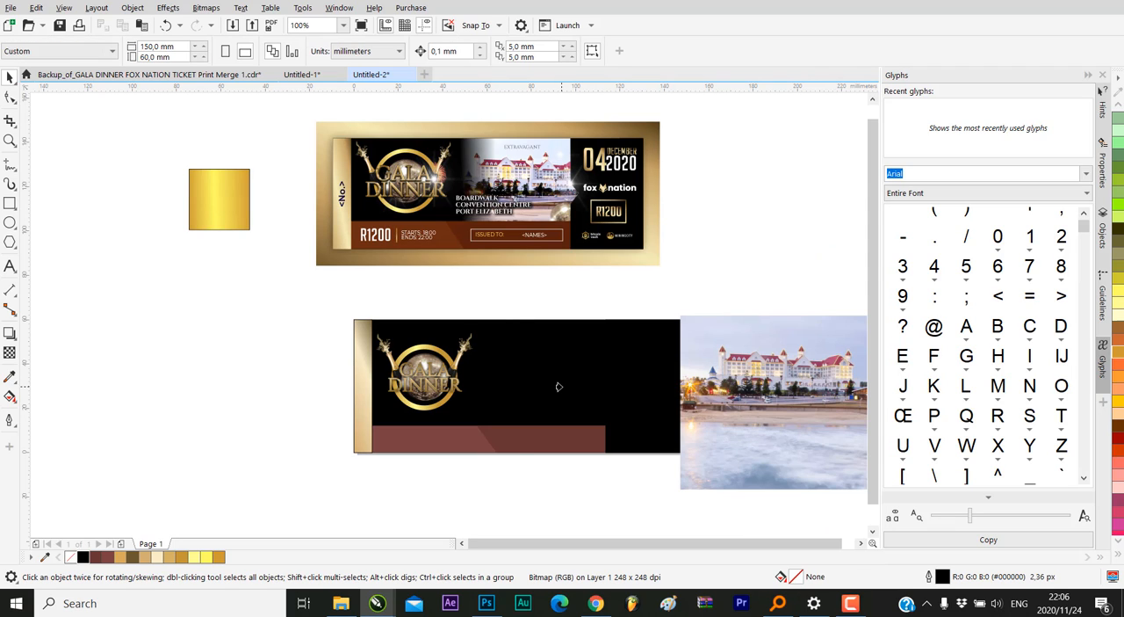
{"action": "left_click", "coordinate": [559, 386]}
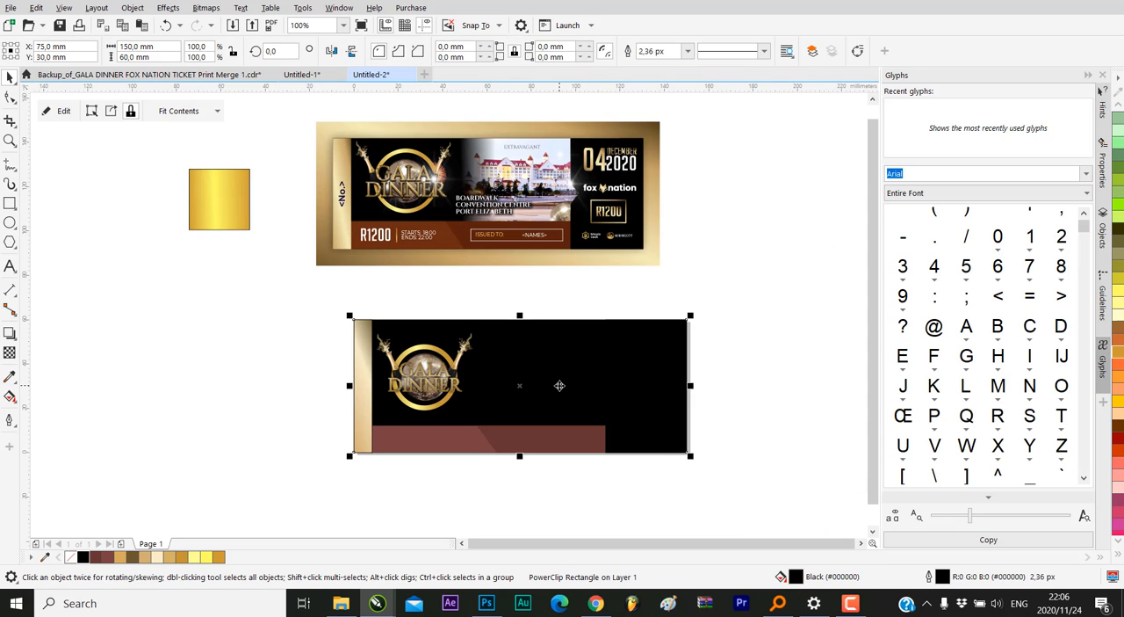
Reposition the hotel photo within the background's PowerClip, beside the logo at about X 95 mm, Y 23 mm, and finish editing
{"action": "right_click", "coordinate": [559, 385]}
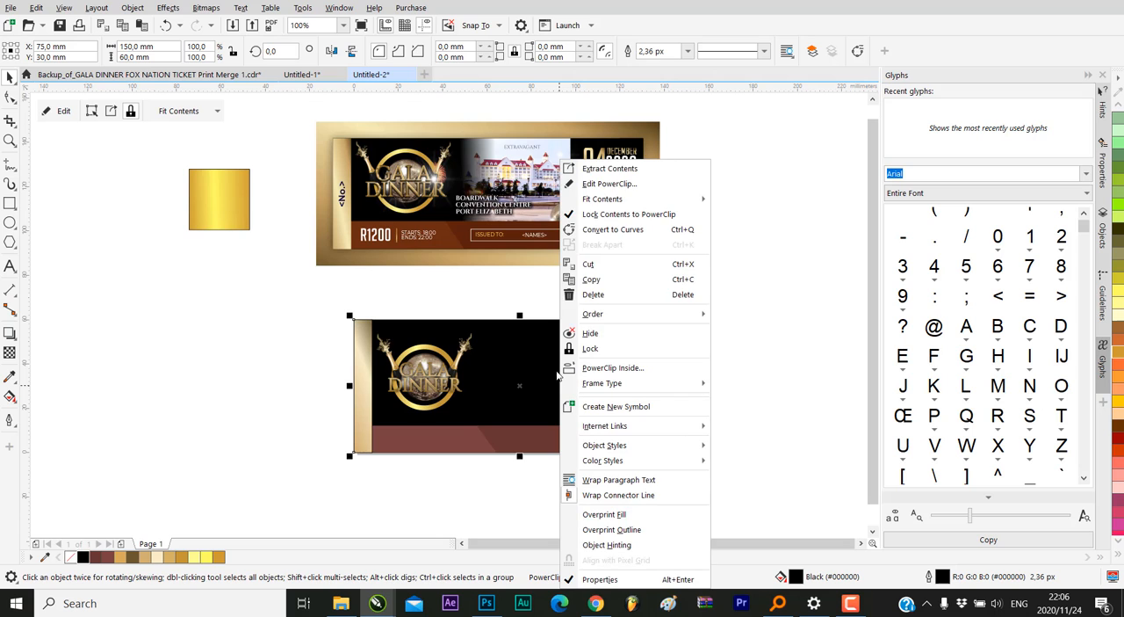
{"action": "left_click", "coordinate": [619, 181]}
{"action": "left_click", "coordinate": [770, 401]}
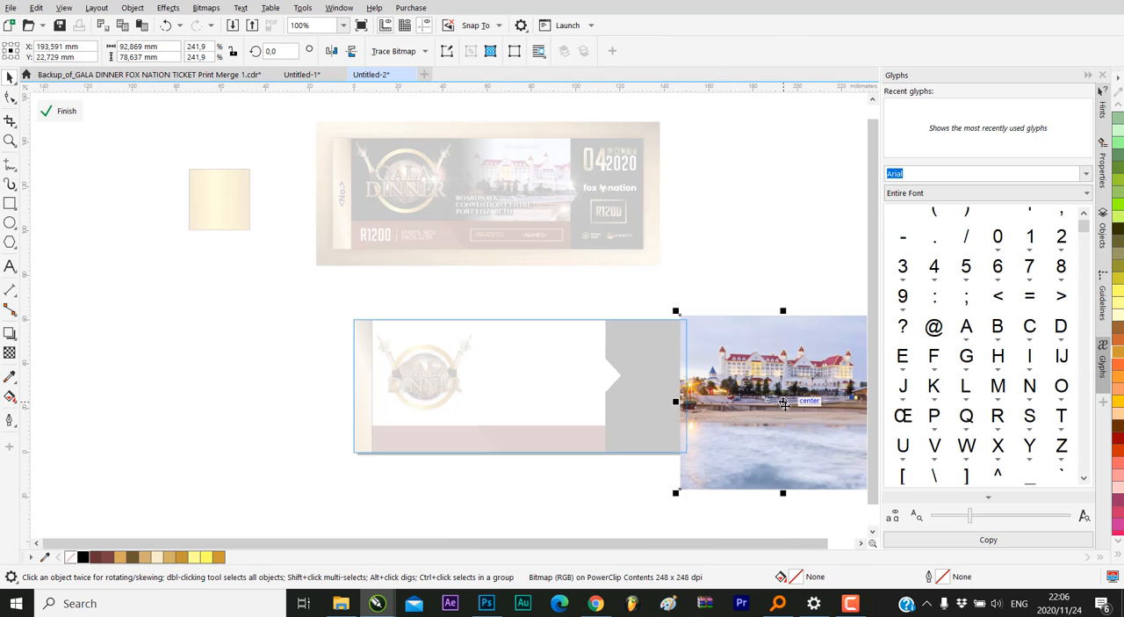
{"action": "left_click_drag", "start_coordinate": [779, 402], "coordinate": [592, 374]}
{"action": "mouse_move", "coordinate": [580, 384]}
{"action": "left_mouse_down"}
{"action": "mouse_move", "coordinate": [582, 372]}
{"action": "mouse_move", "coordinate": [564, 381]}
{"action": "left_mouse_up"}
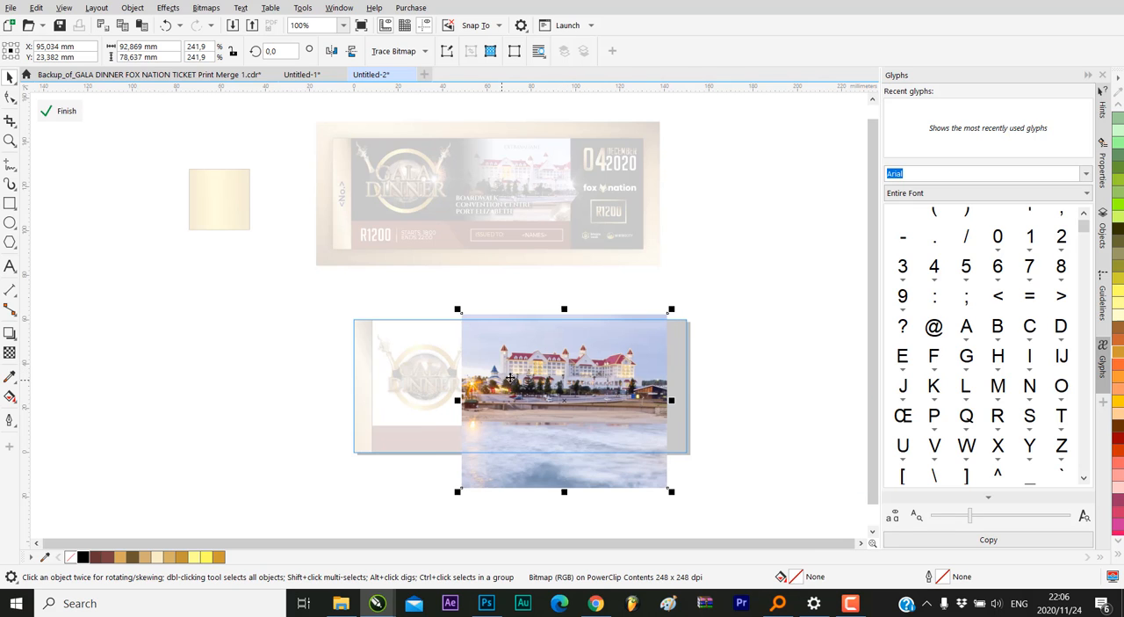
{"action": "left_click", "coordinate": [76, 114]}
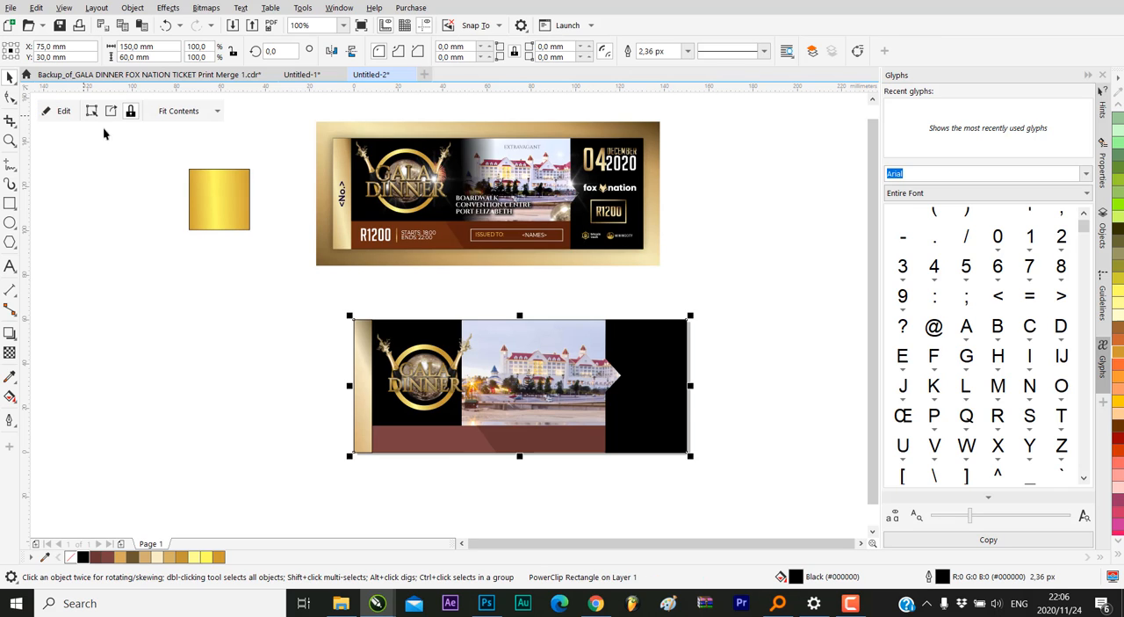
Apply a fountain transparency at about 178.5° to the clipped hotel photo, fading its edge out toward the logo, and finish the PowerClip edit
{"action": "left_click", "coordinate": [727, 365]}
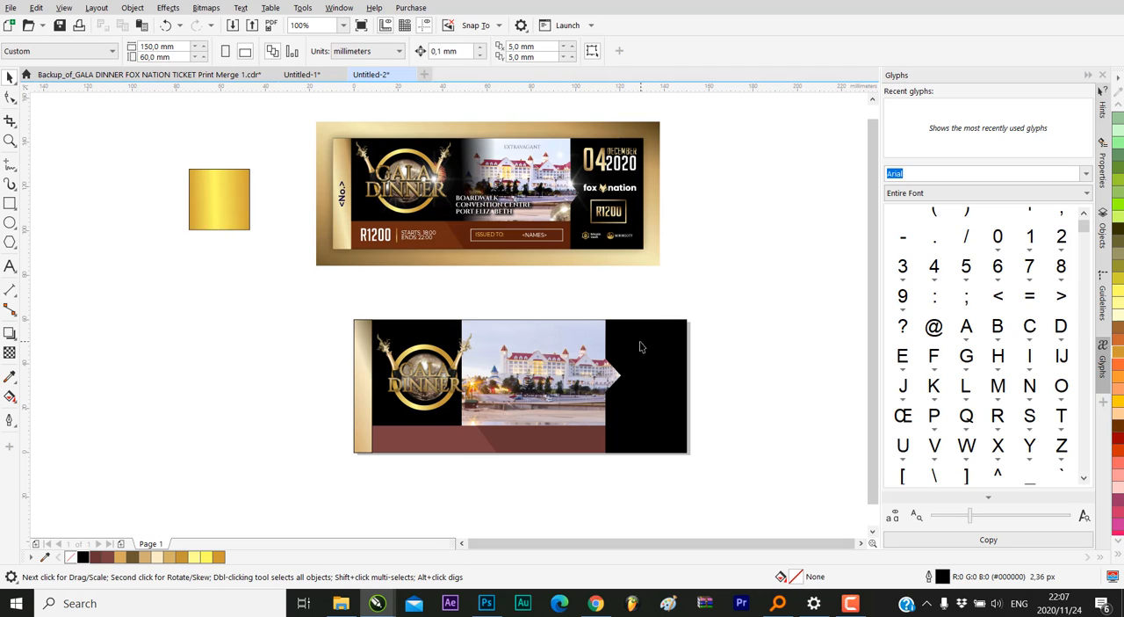
{"action": "left_click", "coordinate": [537, 361], "text": "ctrl"}
{"action": "scroll", "coordinate": [502, 358], "scroll_direction": "up", "scroll_amount": 2}
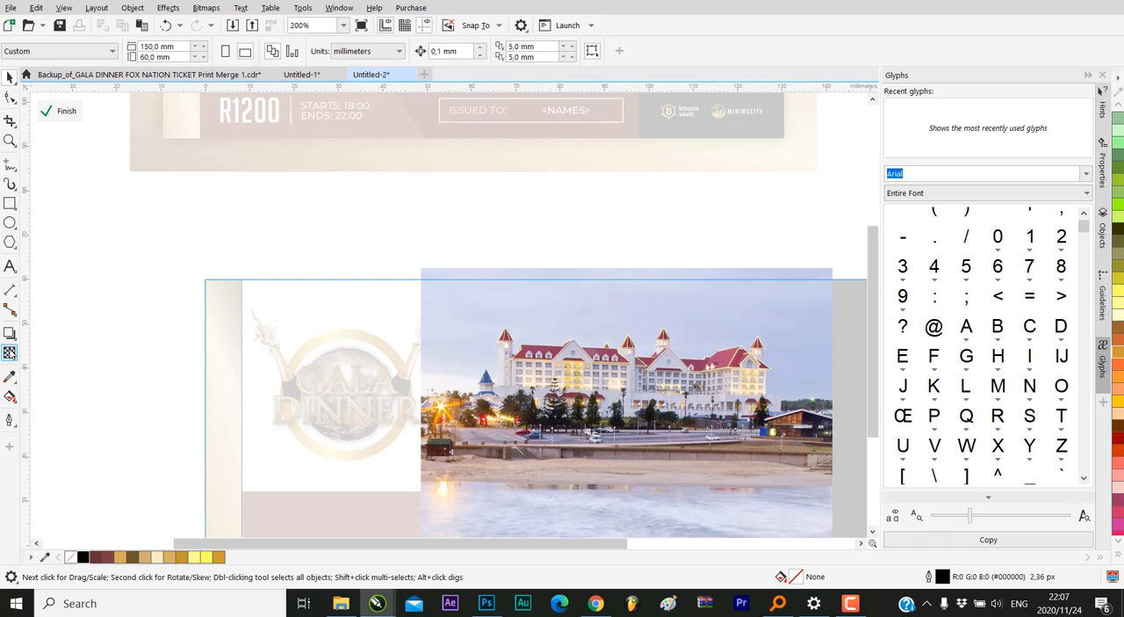
{"action": "left_click", "coordinate": [10, 352]}
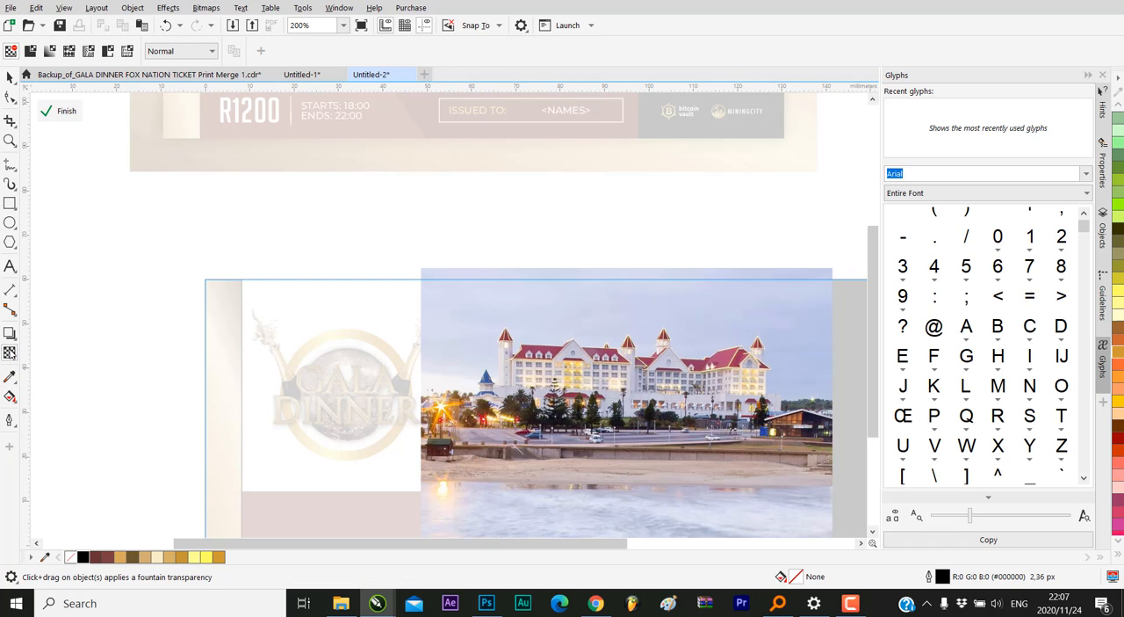
{"action": "left_click", "coordinate": [515, 421]}
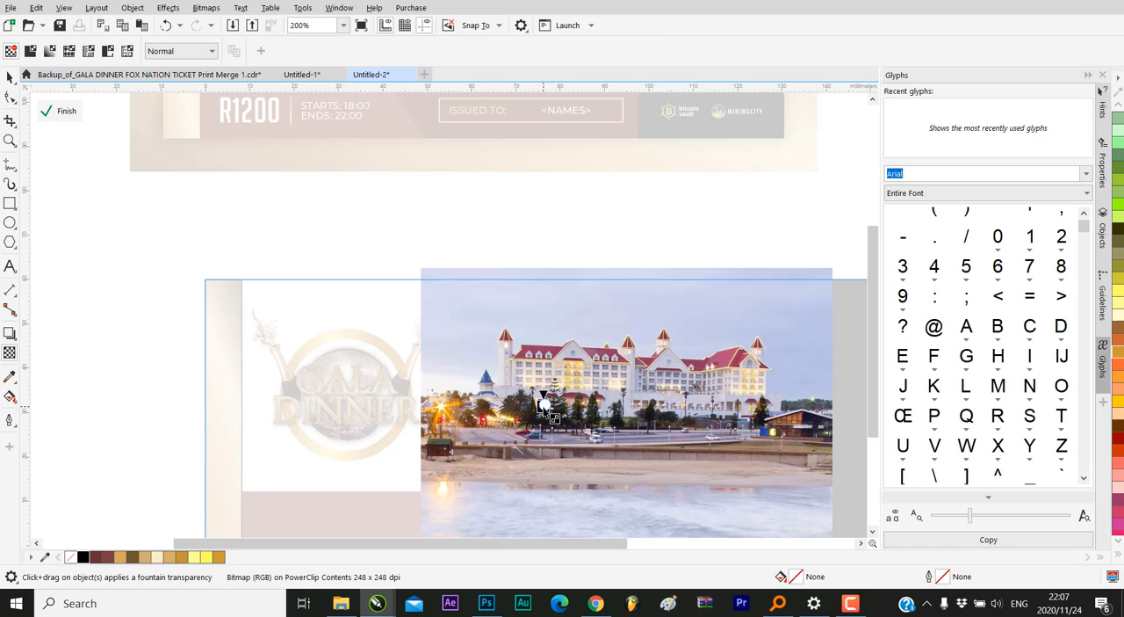
{"action": "left_click_drag", "start_coordinate": [543, 404], "coordinate": [536, 518]}
{"action": "mouse_move", "coordinate": [431, 401]}
{"action": "left_mouse_down"}
{"action": "mouse_move", "coordinate": [410, 408]}
{"action": "mouse_move", "coordinate": [429, 402]}
{"action": "left_mouse_up"}
{"action": "left_click_drag", "start_coordinate": [542, 402], "coordinate": [576, 400]}
{"action": "left_click_drag", "start_coordinate": [444, 400], "coordinate": [453, 396]}
{"action": "left_click", "coordinate": [66, 111]}
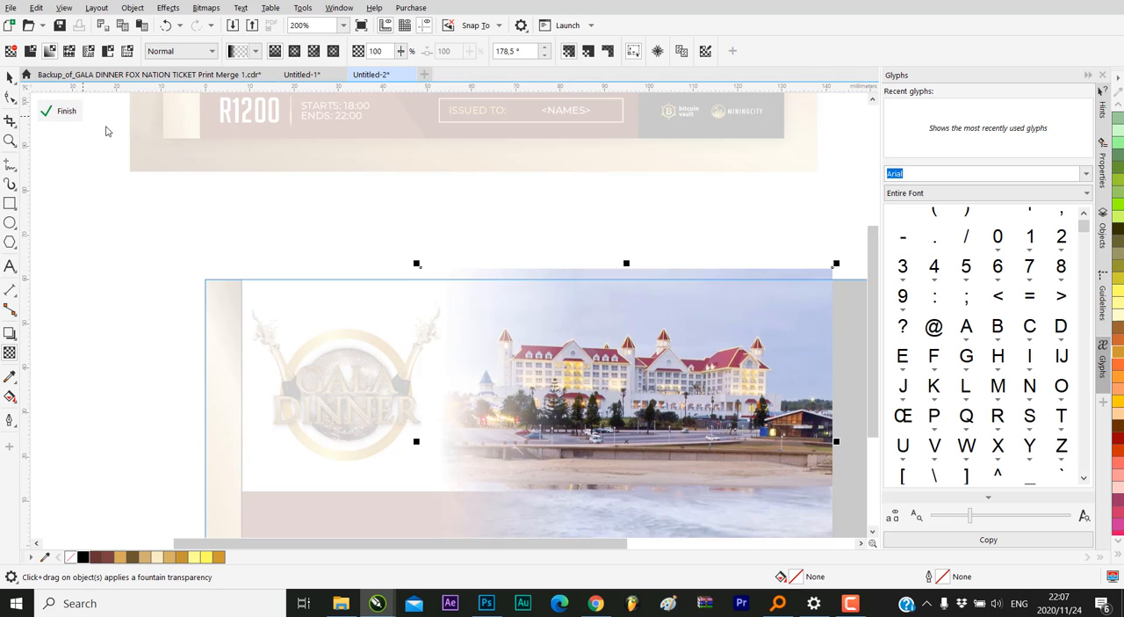
Remove the outlines from the gold strip and the black ticket background
{"action": "scroll", "coordinate": [568, 355], "scroll_direction": "down", "scroll_amount": 5}
{"action": "scroll", "coordinate": [570, 400], "scroll_direction": "up", "scroll_amount": 2}
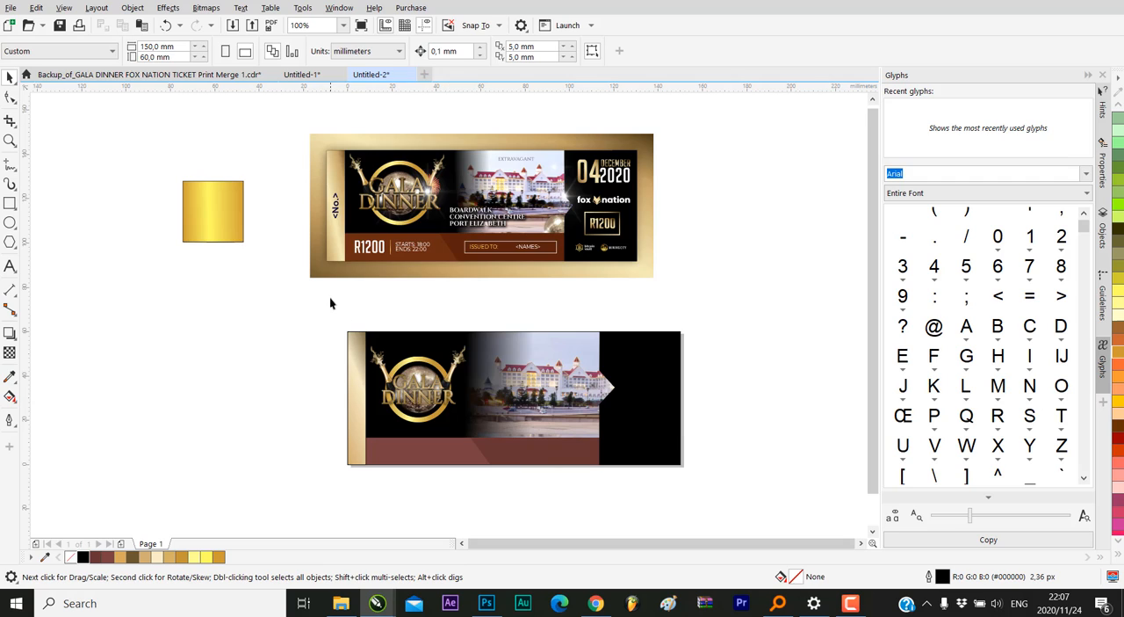
{"action": "left_click", "coordinate": [361, 368]}
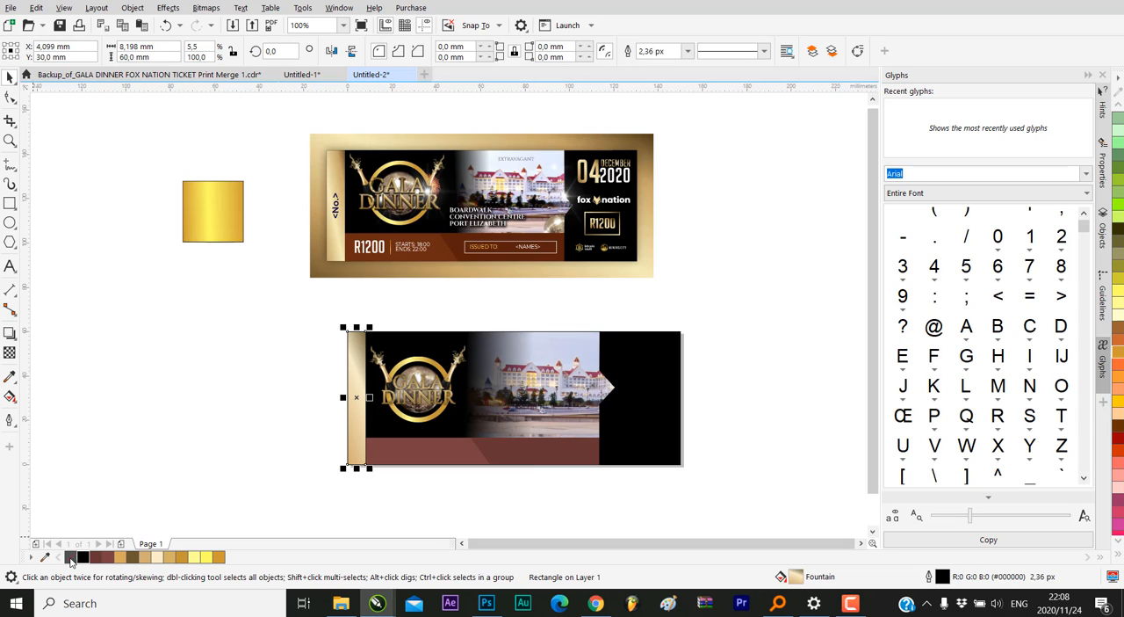
{"action": "right_click", "coordinate": [70, 558]}
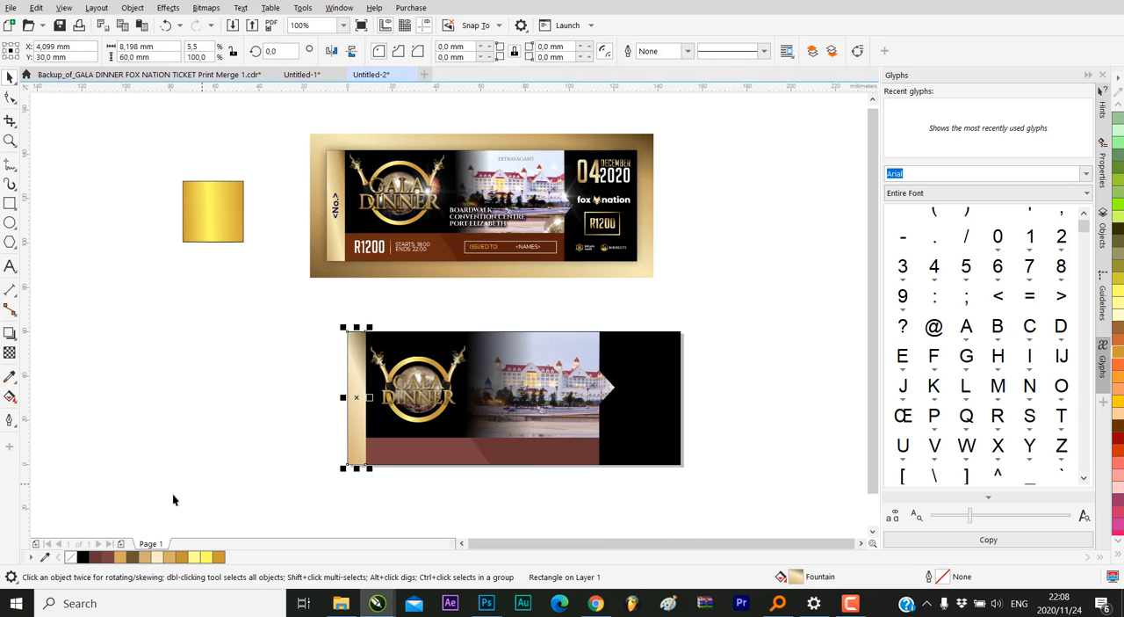
{"action": "left_click", "coordinate": [179, 443]}
{"action": "left_click", "coordinate": [505, 340]}
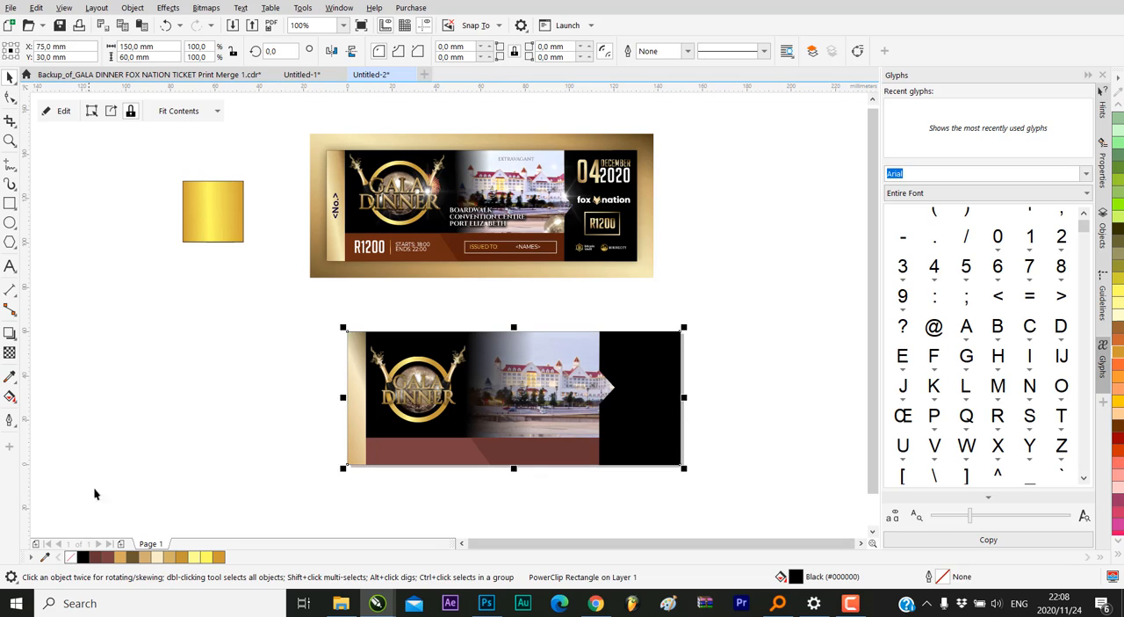
{"action": "left_click", "coordinate": [93, 487]}
Check the outline settings of the maroon band shapes and the black end panel
{"action": "left_click", "coordinate": [514, 450]}
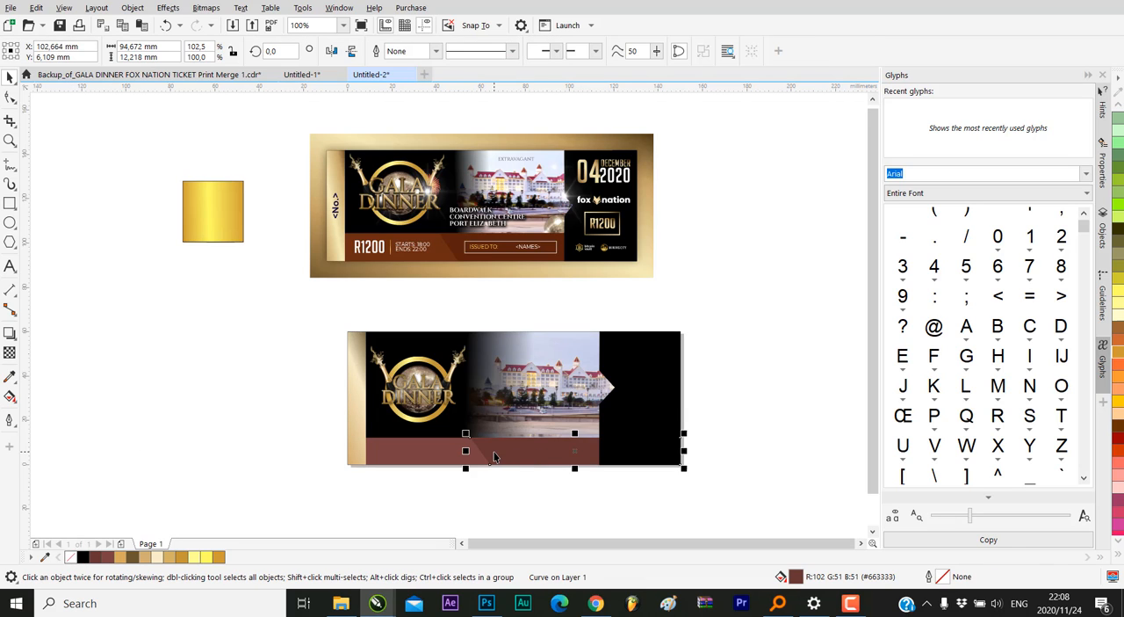
{"action": "left_click", "coordinate": [414, 459]}
{"action": "left_click", "coordinate": [682, 392]}
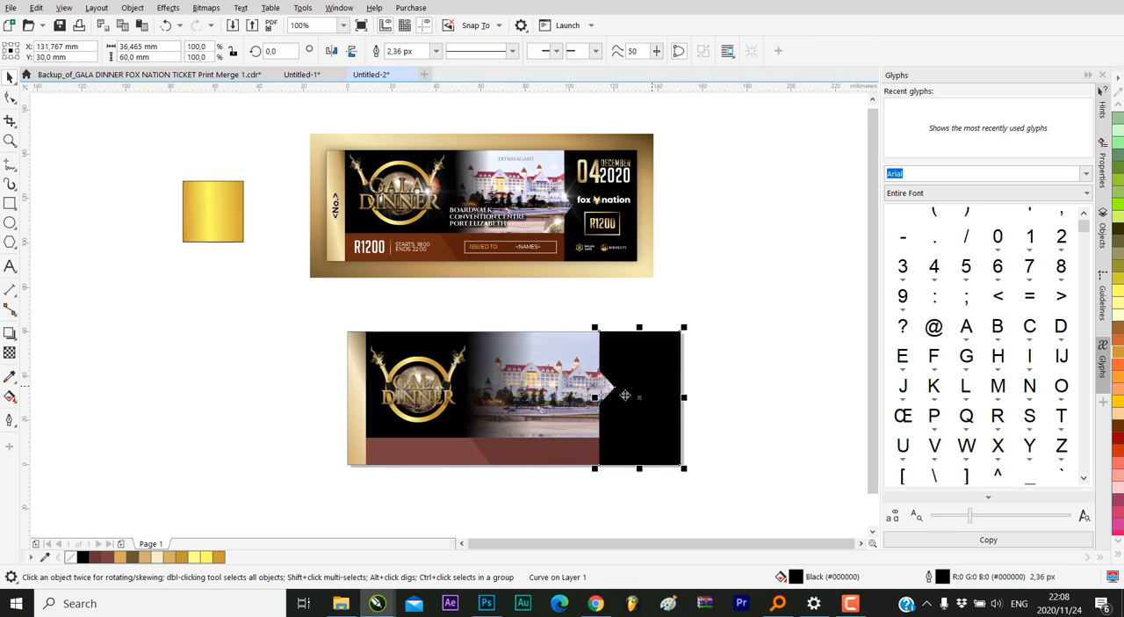
{"action": "left_click", "coordinate": [321, 376]}
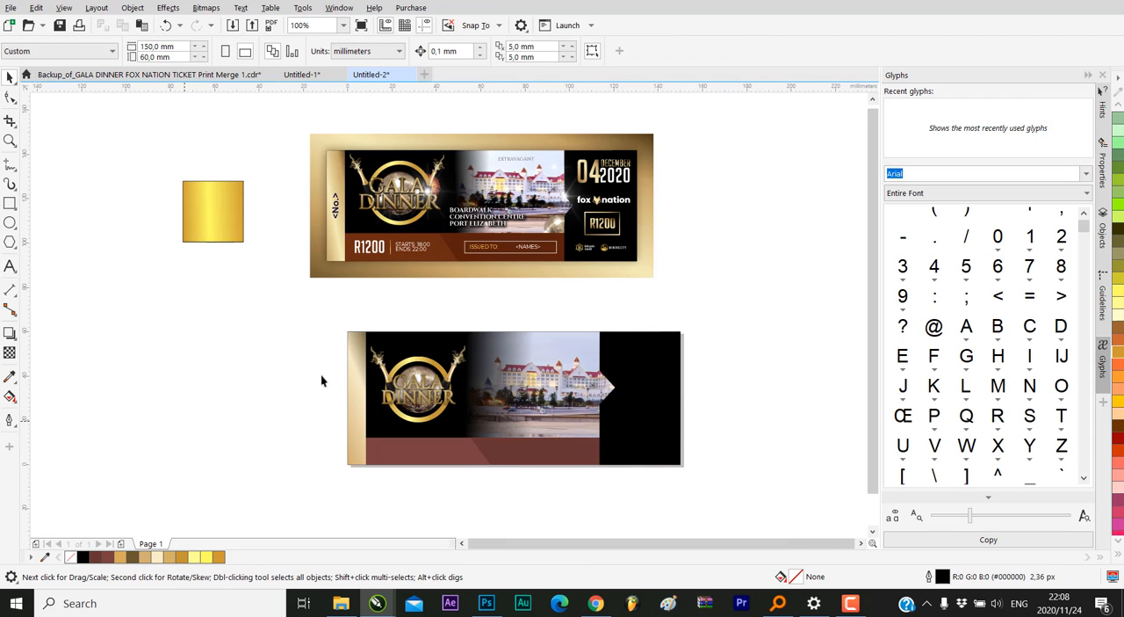
Examine the logo, faded hotel photo and maroon band up close and compare the layout with the reference ticket
{"action": "scroll", "coordinate": [478, 450], "scroll_direction": "up", "scroll_amount": 3}
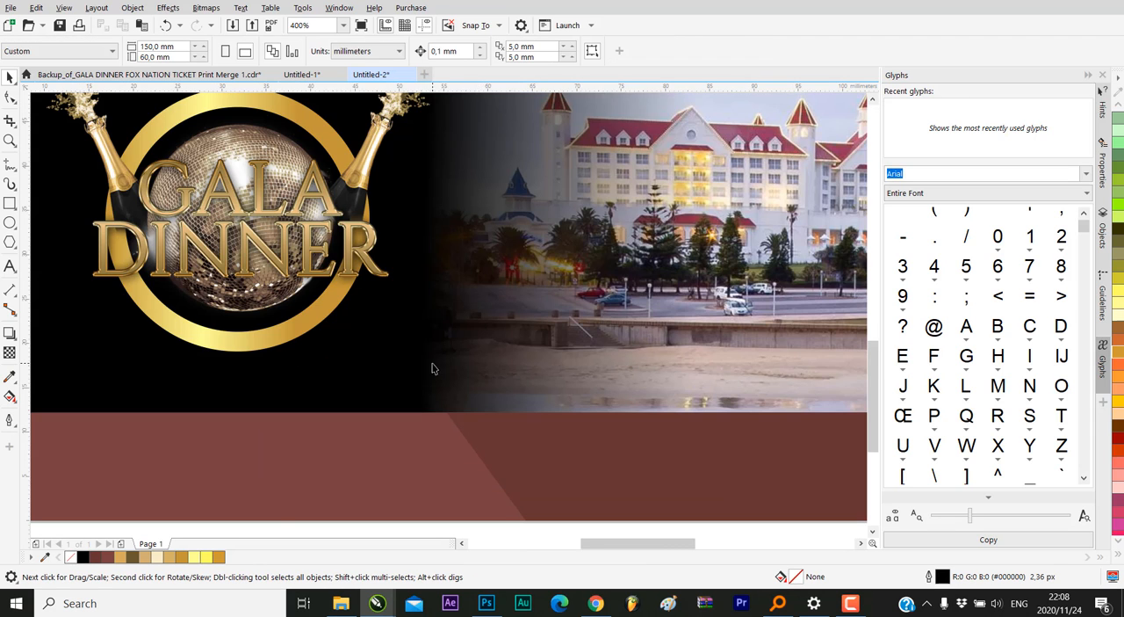
{"action": "scroll", "coordinate": [431, 368], "scroll_direction": "down", "scroll_amount": 3}
{"action": "scroll", "coordinate": [664, 316], "scroll_direction": "down", "scroll_amount": 2}
{"action": "scroll", "coordinate": [637, 376], "scroll_direction": "up", "scroll_amount": 2}
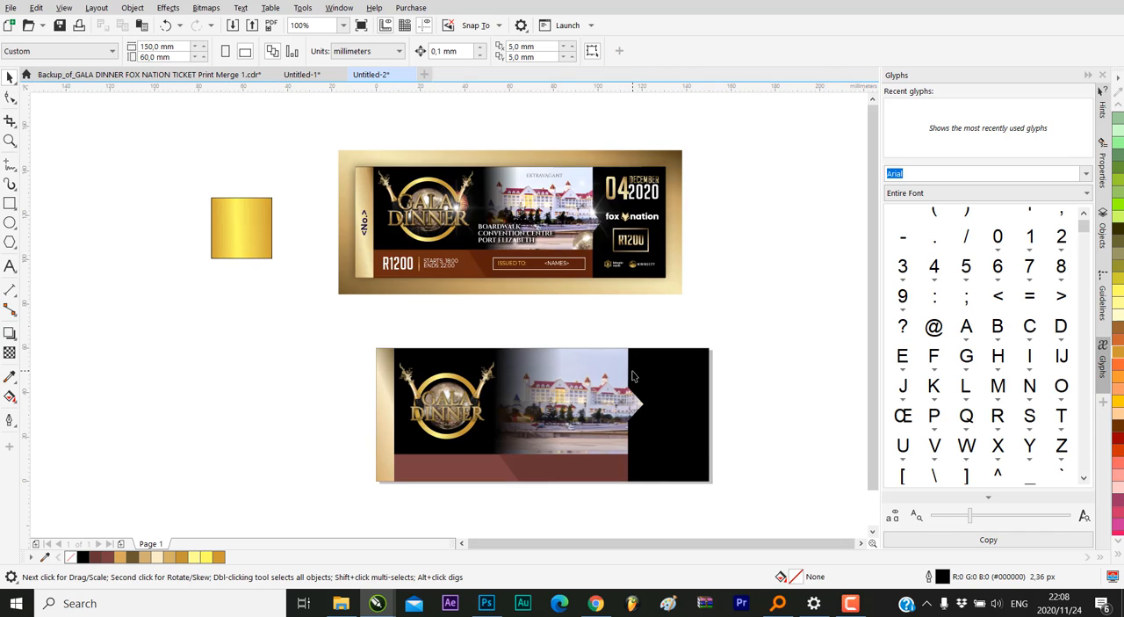
{"action": "scroll", "coordinate": [396, 281], "scroll_direction": "down", "scroll_amount": 1}
{"action": "scroll", "coordinate": [415, 324], "scroll_direction": "up", "scroll_amount": 1}
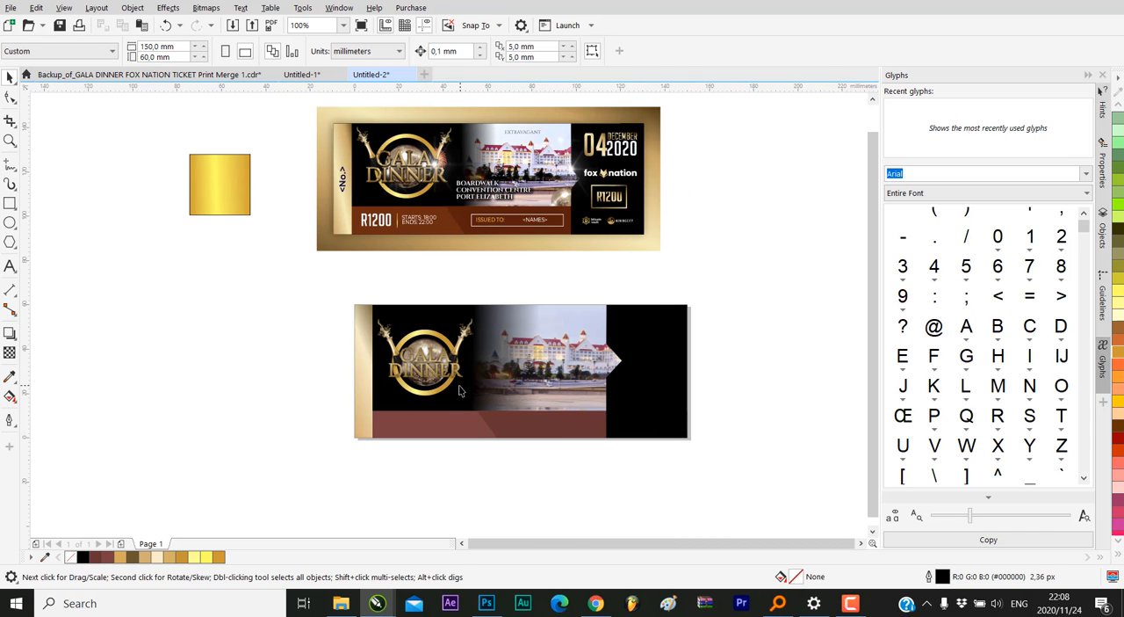
{"action": "scroll", "coordinate": [454, 395], "scroll_direction": "up", "scroll_amount": 2}
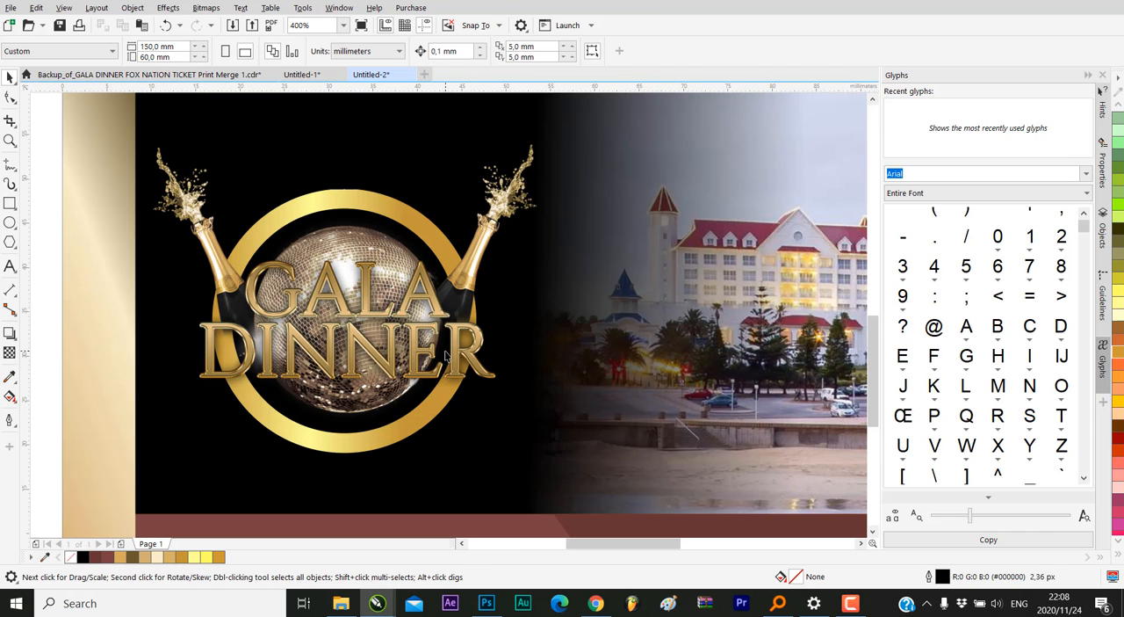
{"action": "scroll", "coordinate": [446, 328], "scroll_direction": "down", "scroll_amount": 1}
{"action": "left_click", "coordinate": [436, 336]}
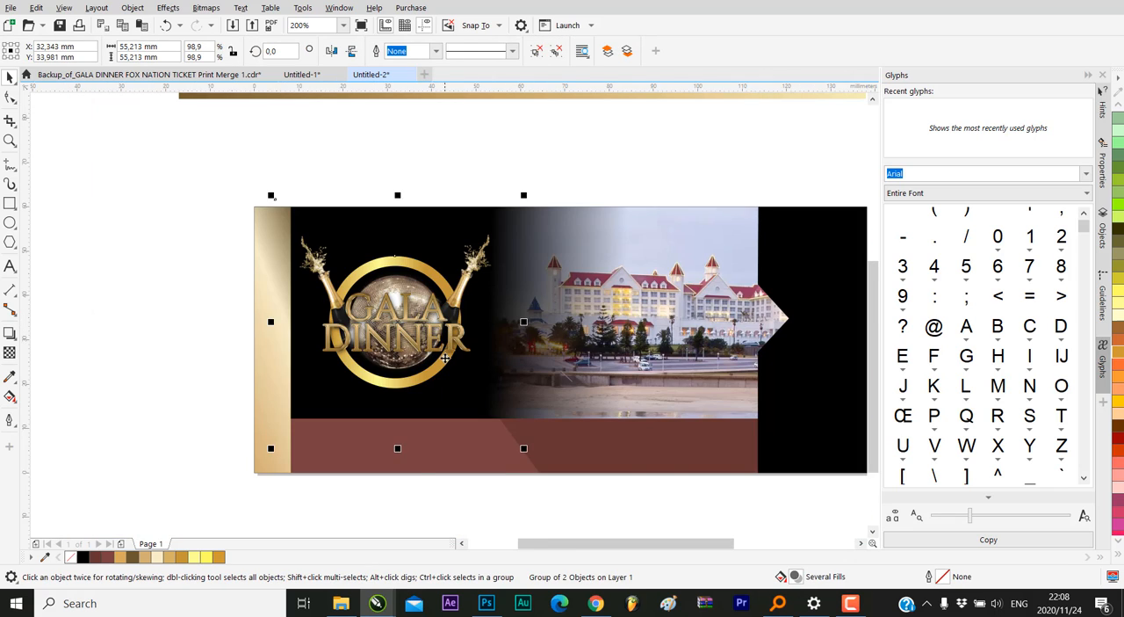
{"action": "scroll", "coordinate": [436, 336], "scroll_direction": "down", "scroll_amount": 1}
{"action": "left_click", "coordinate": [552, 244]}
{"action": "scroll", "coordinate": [469, 381], "scroll_direction": "down", "scroll_amount": 1}
{"action": "scroll", "coordinate": [490, 280], "scroll_direction": "up", "scroll_amount": 1}
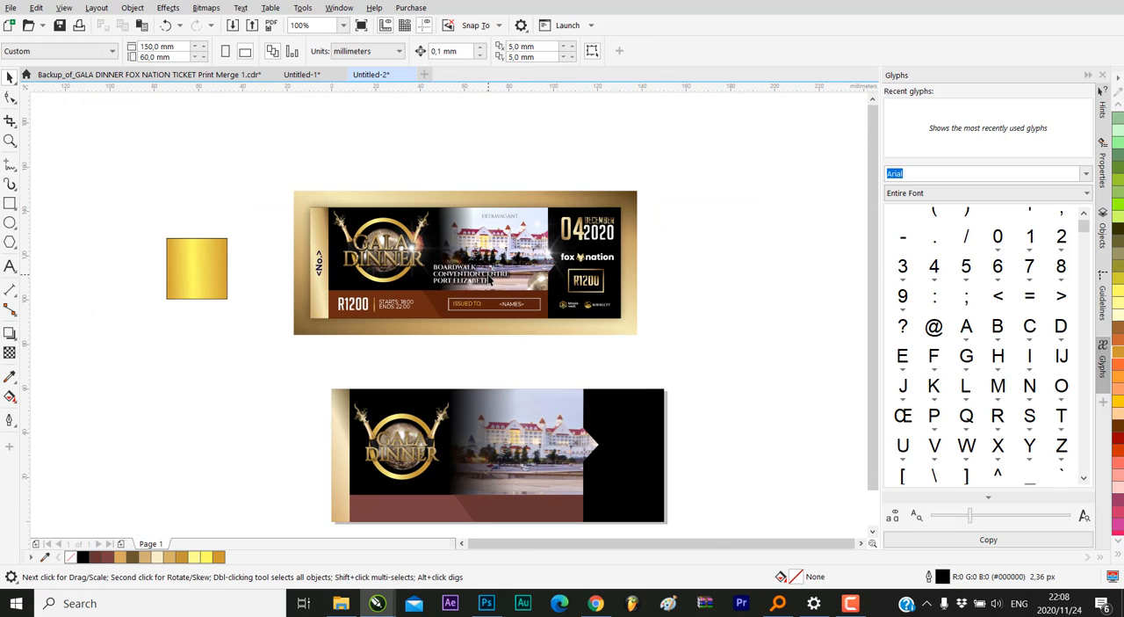
{"action": "scroll", "coordinate": [330, 325], "scroll_direction": "down", "scroll_amount": 1}
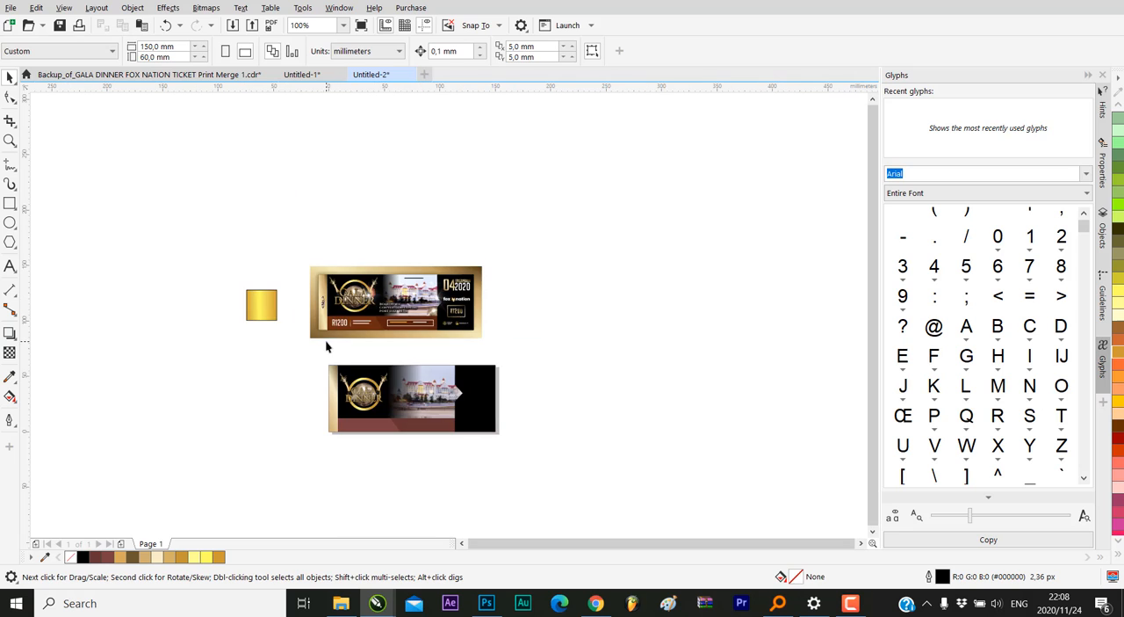
{"action": "scroll", "coordinate": [313, 413], "scroll_direction": "up", "scroll_amount": 2}
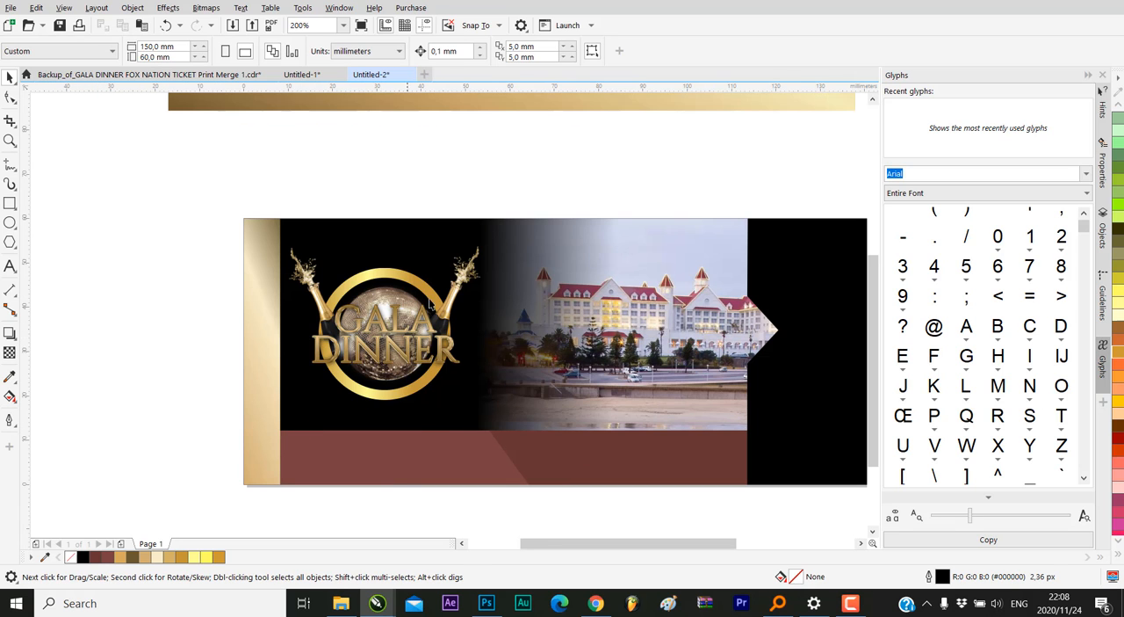
{"action": "scroll", "coordinate": [429, 303], "scroll_direction": "down", "scroll_amount": 1}
{"action": "scroll", "coordinate": [434, 271], "scroll_direction": "down", "scroll_amount": 1}
{"action": "scroll", "coordinate": [436, 270], "scroll_direction": "up", "scroll_amount": 1}
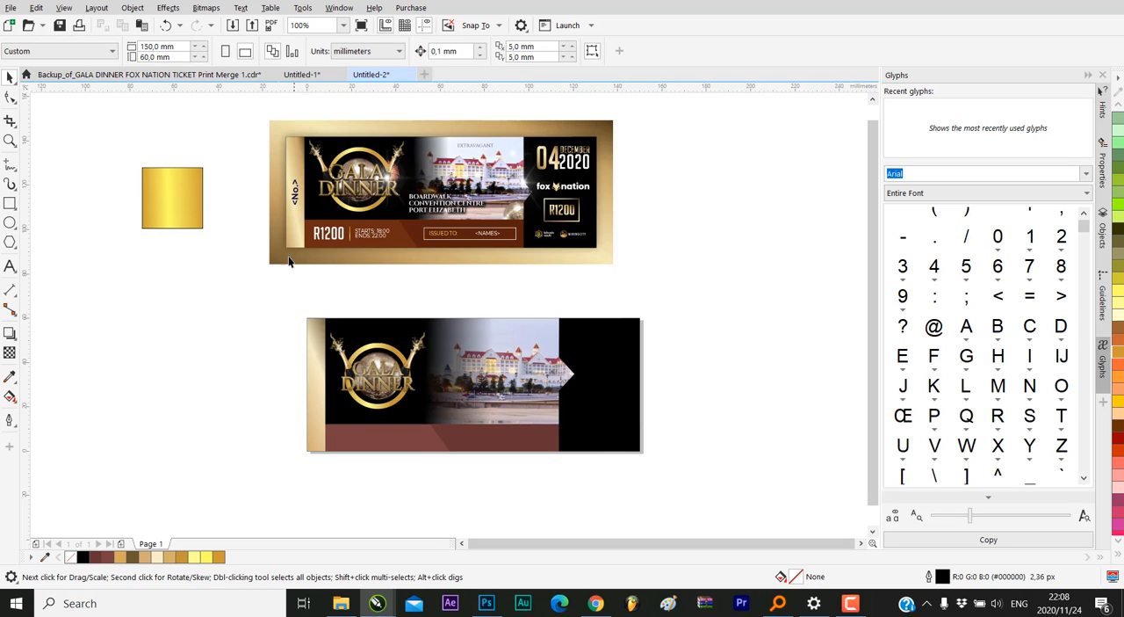
Add the artistic text "r1200" on the empty canvas beside the new ticket
{"action": "left_click", "coordinate": [9, 266]}
{"action": "left_click", "coordinate": [165, 408]}
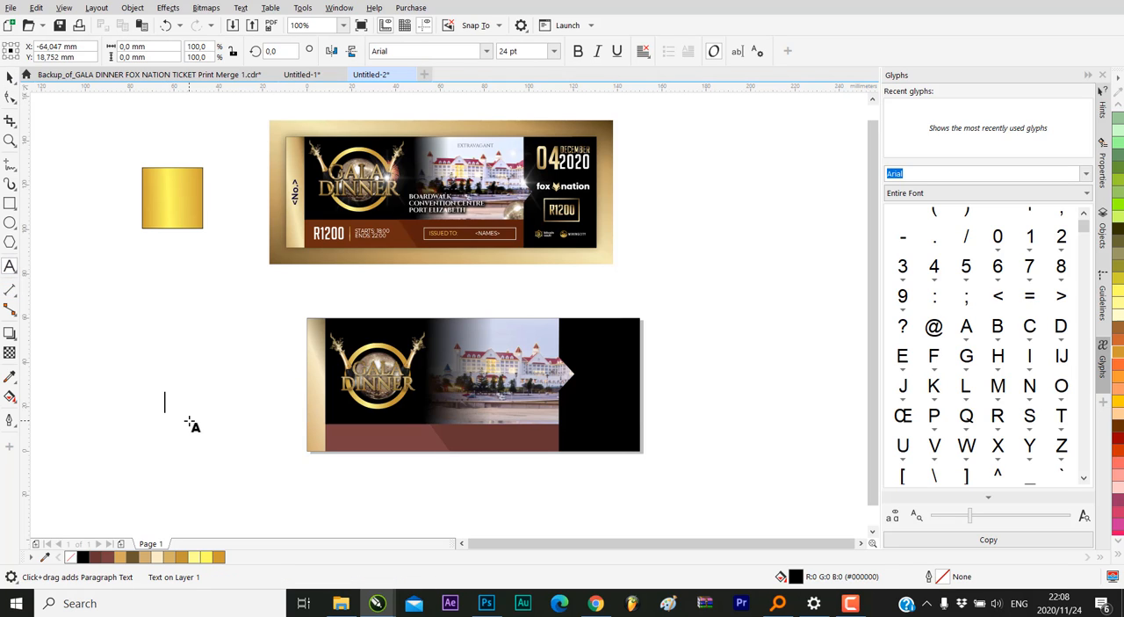
{"action": "type", "text": "r1200"}
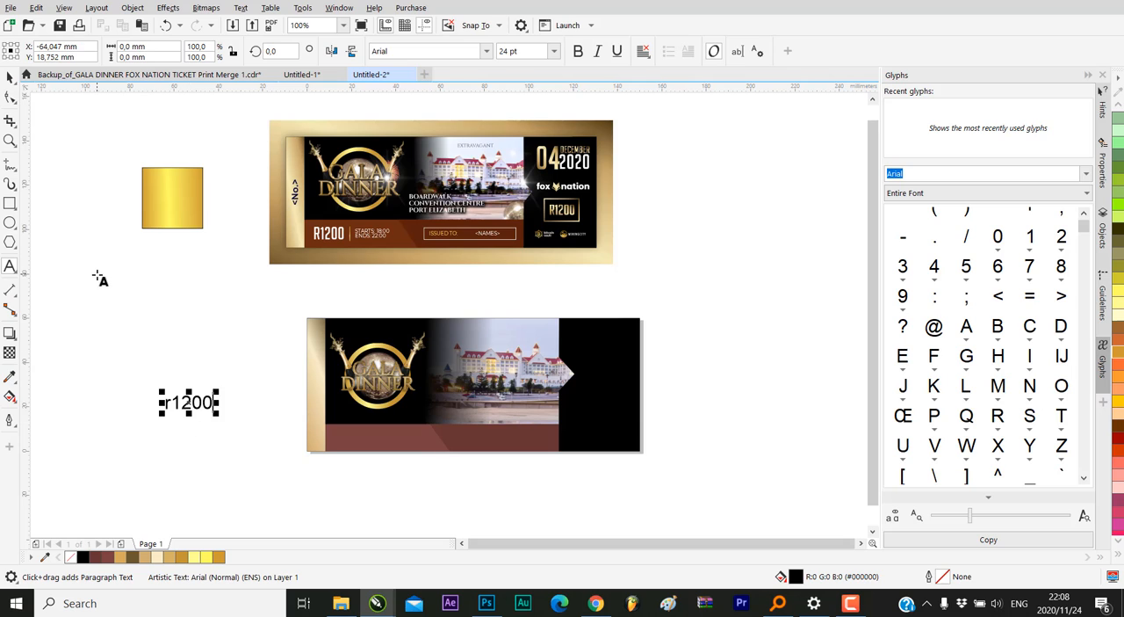
Set the font of the whole "r1200" text to BigNoodleTitling
{"action": "key", "text": "ctrl+a"}
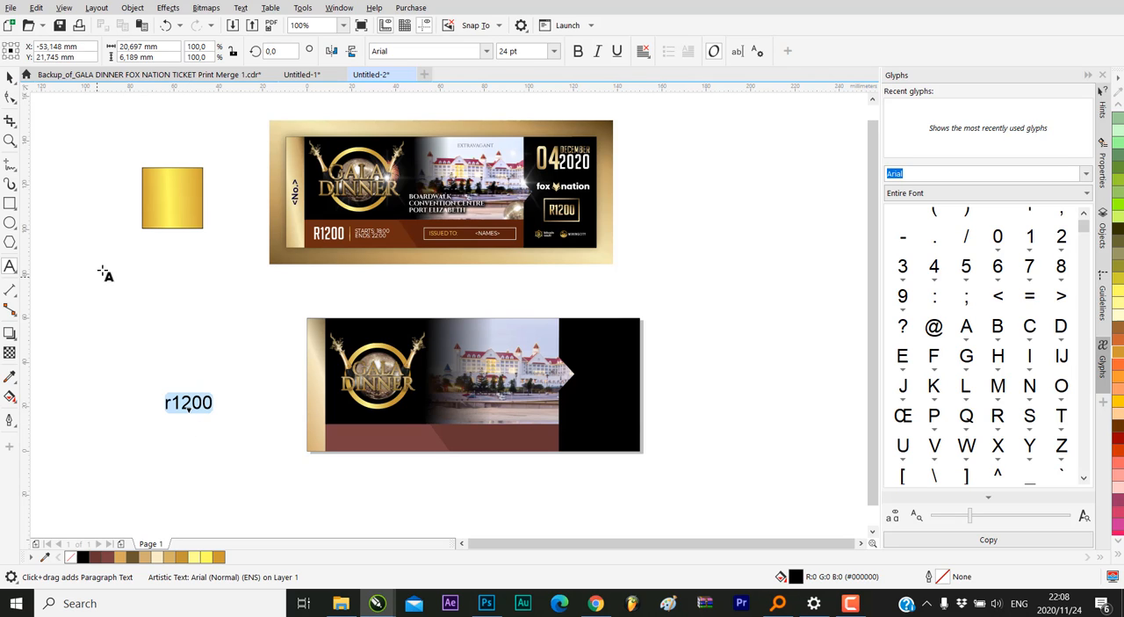
{"action": "left_click", "coordinate": [398, 53]}
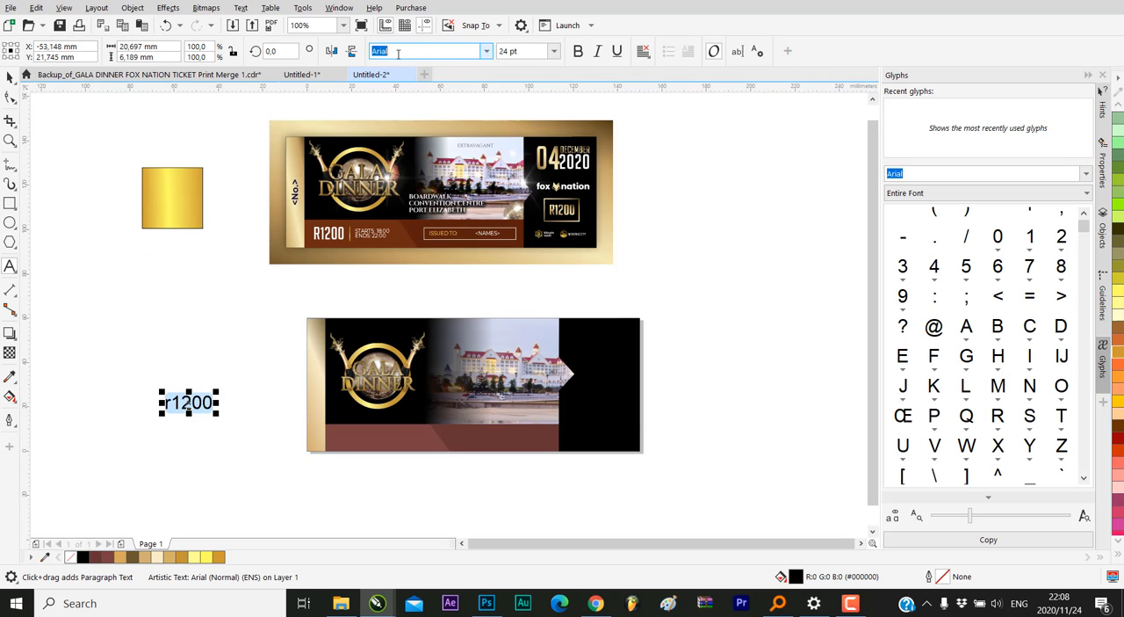
{"action": "left_click", "coordinate": [485, 53]}
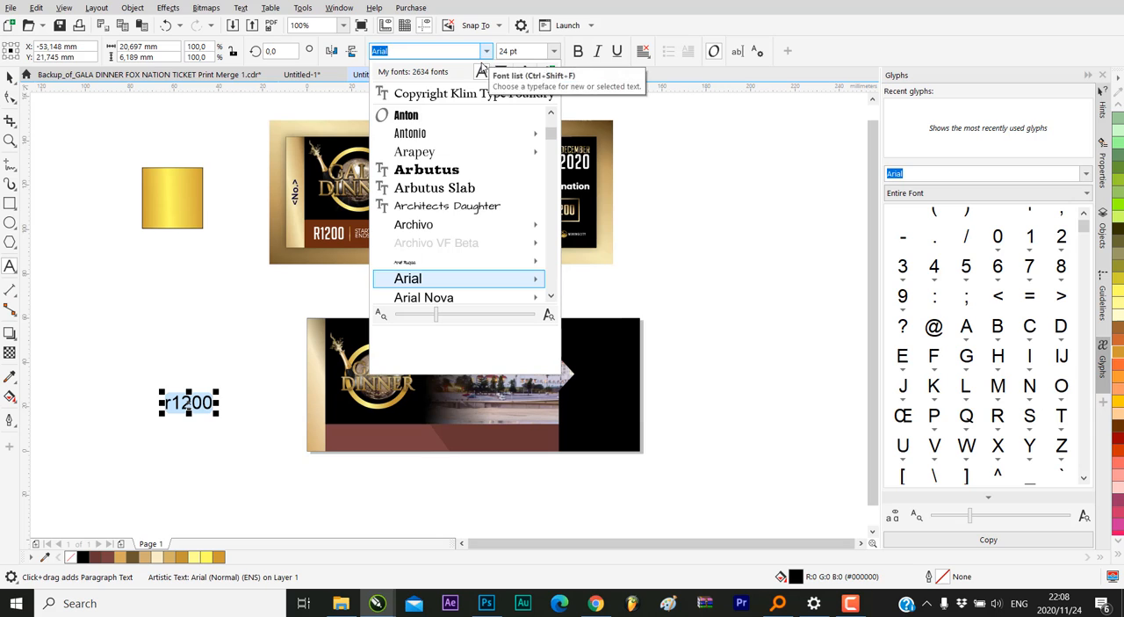
{"action": "scroll", "coordinate": [439, 185], "scroll_direction": "down", "scroll_amount": 4}
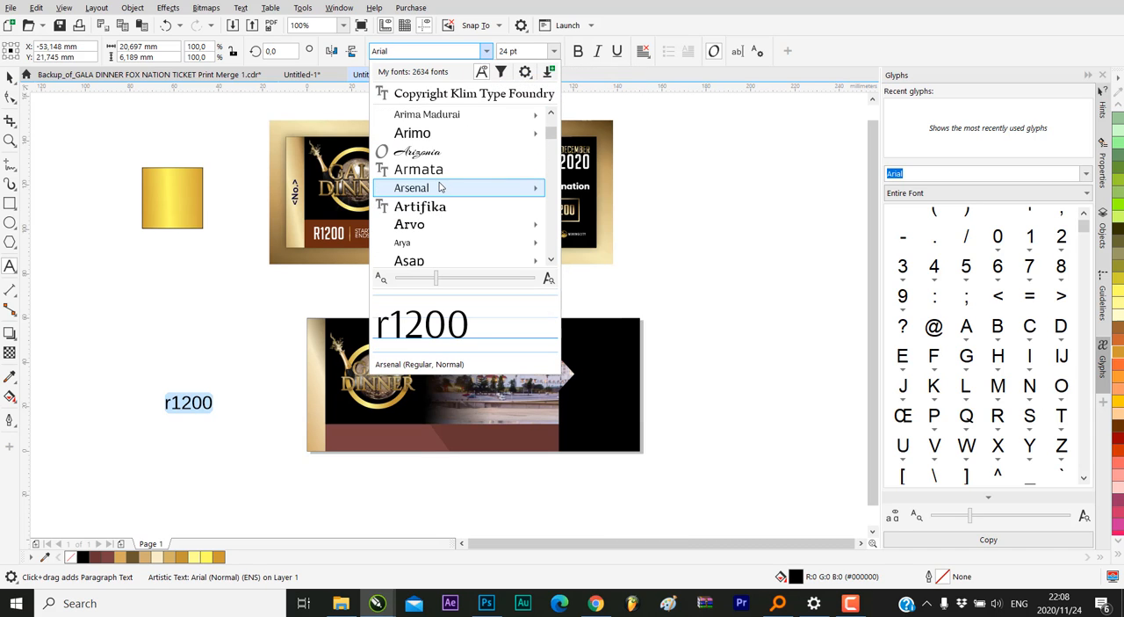
{"action": "mouse_move", "coordinate": [443, 195]}
{"action": "scroll", "coordinate": [443, 195], "scroll_direction": "down", "scroll_amount": 4}
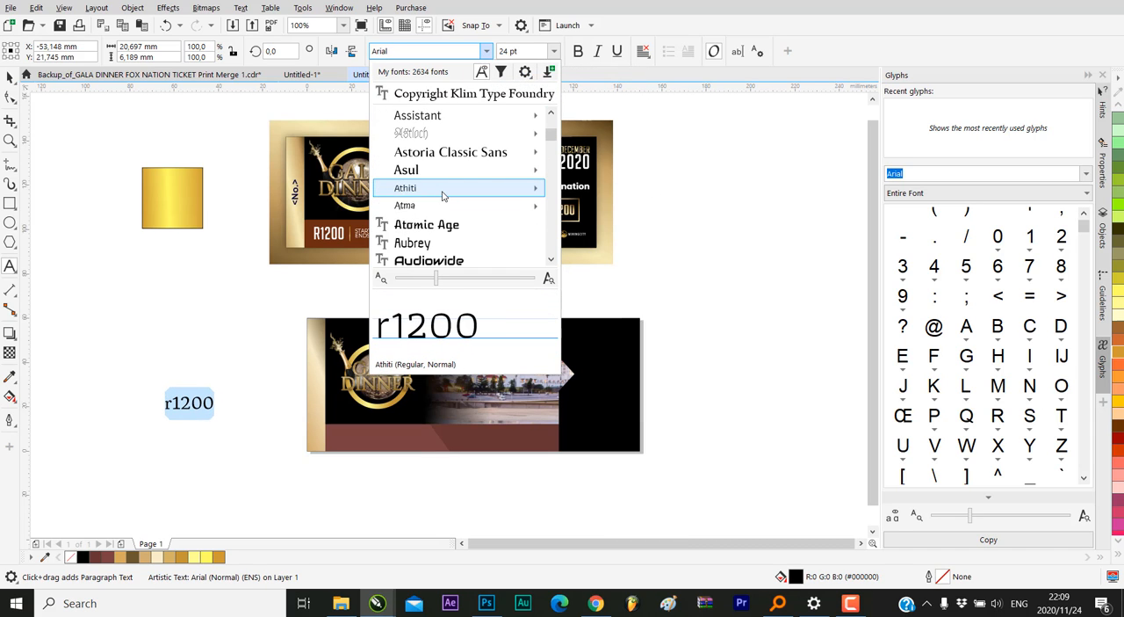
{"action": "scroll", "coordinate": [443, 195], "scroll_direction": "down", "scroll_amount": 8}
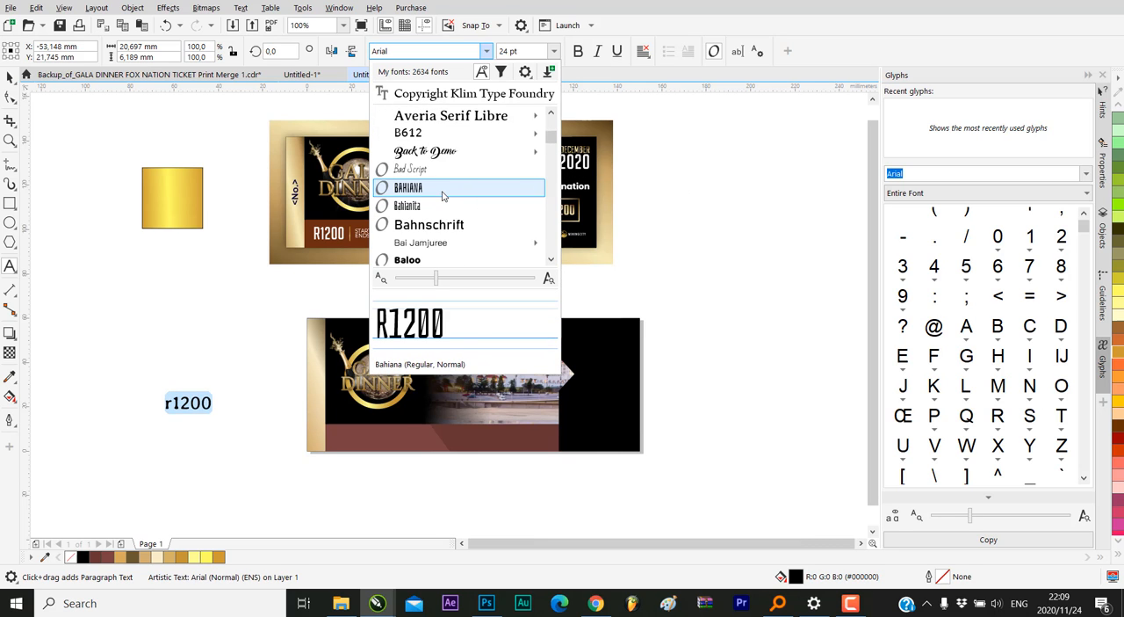
{"action": "scroll", "coordinate": [443, 195], "scroll_direction": "down", "scroll_amount": 4}
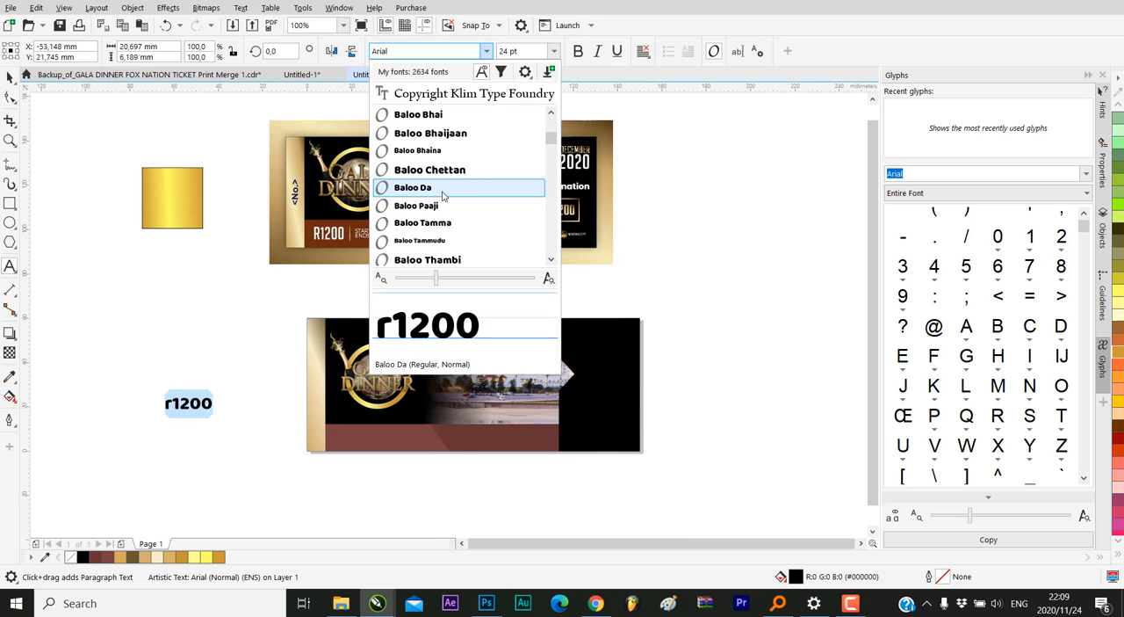
{"action": "scroll", "coordinate": [442, 195], "scroll_direction": "down", "scroll_amount": 3}
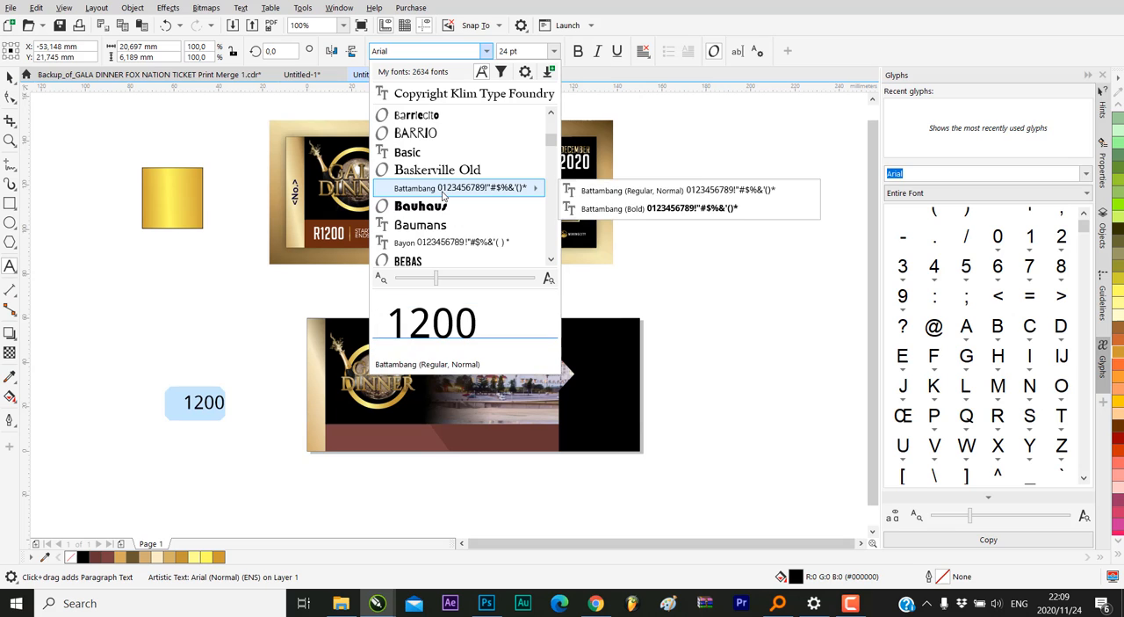
{"action": "scroll", "coordinate": [443, 195], "scroll_direction": "down", "scroll_amount": 3}
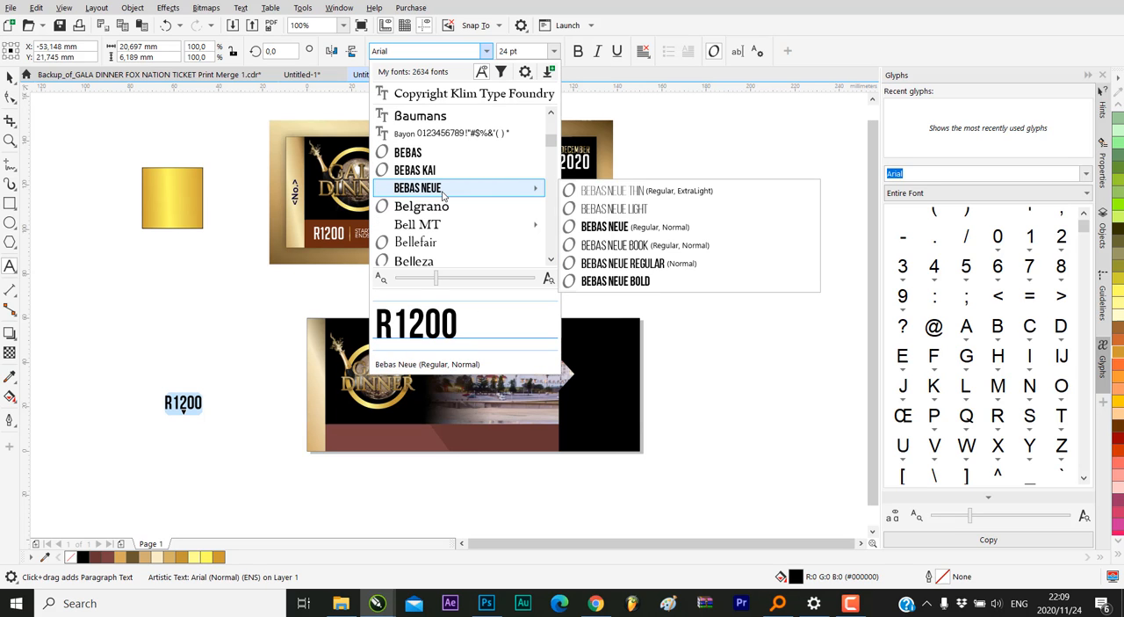
{"action": "scroll", "coordinate": [443, 195], "scroll_direction": "down", "scroll_amount": 2}
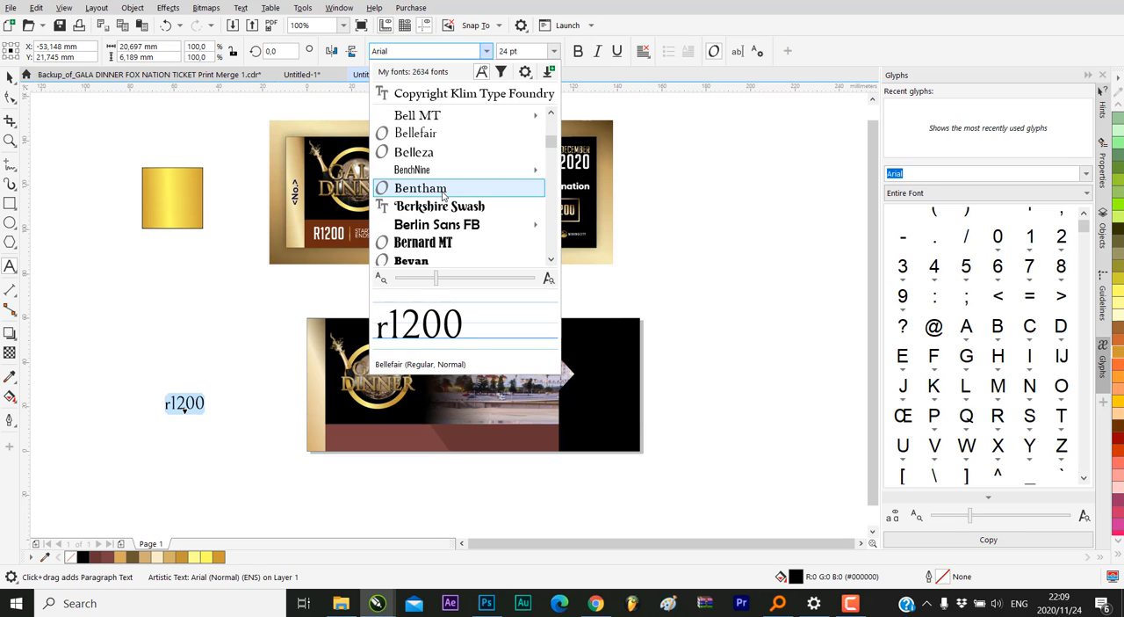
{"action": "scroll", "coordinate": [442, 195], "scroll_direction": "down", "scroll_amount": 3}
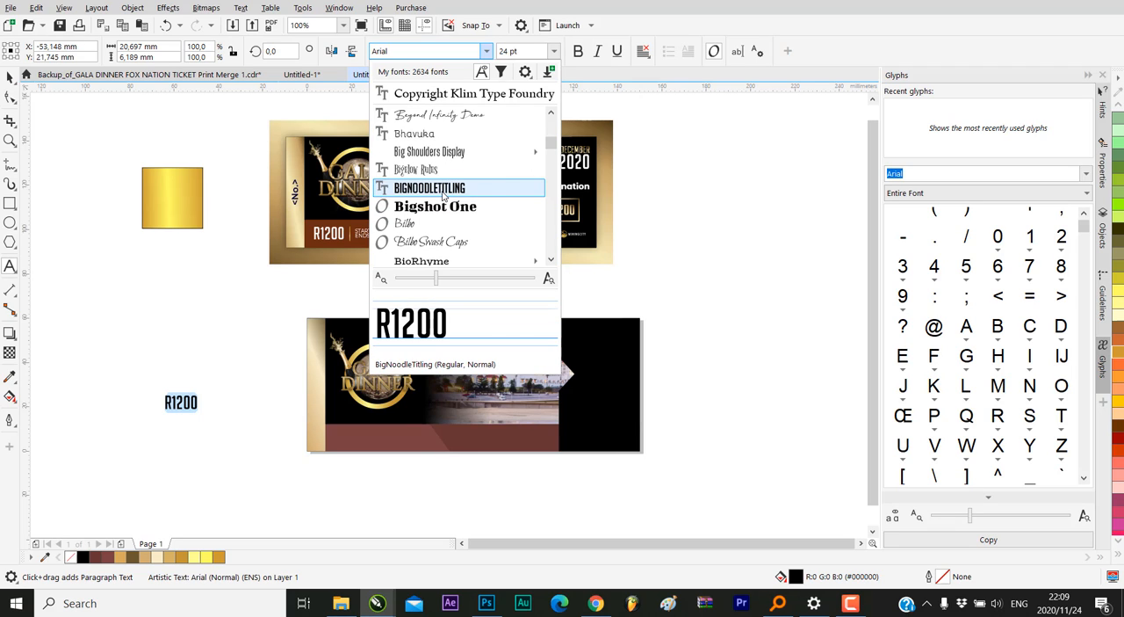
{"action": "scroll", "coordinate": [443, 195], "scroll_direction": "up", "scroll_amount": 3}
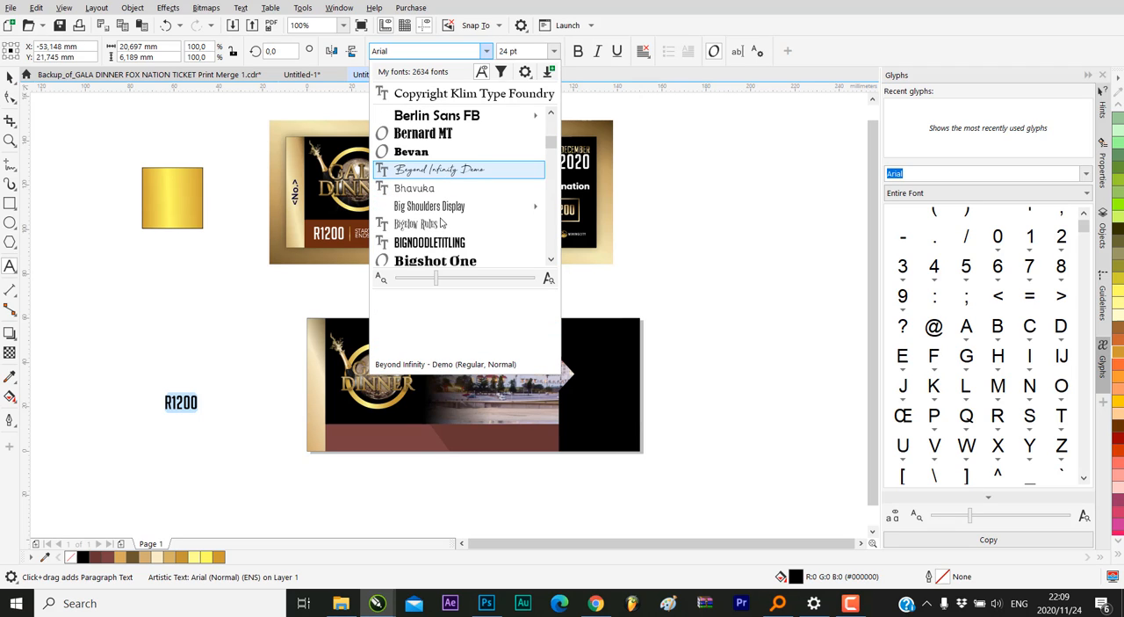
{"action": "left_click", "coordinate": [441, 242]}
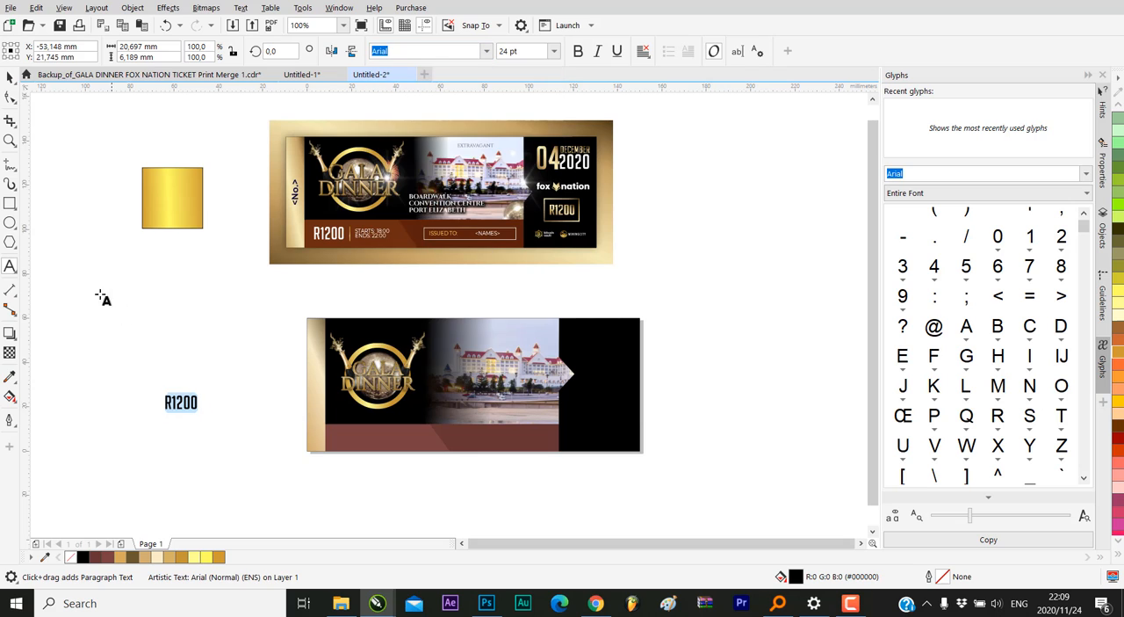
Place the R1200 text at the left end of the ticket's maroon band and enlarge it to about 25 pt
{"action": "left_click", "coordinate": [10, 78]}
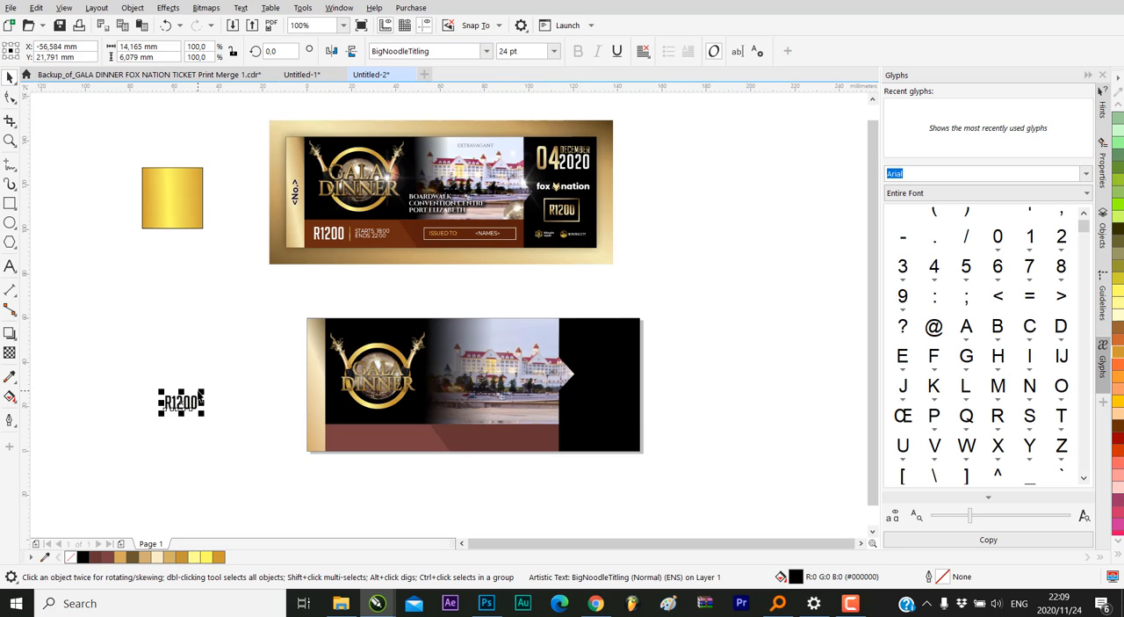
{"action": "left_click_drag", "start_coordinate": [200, 390], "coordinate": [356, 421]}
{"action": "scroll", "coordinate": [391, 436], "scroll_direction": "up", "scroll_amount": 2}
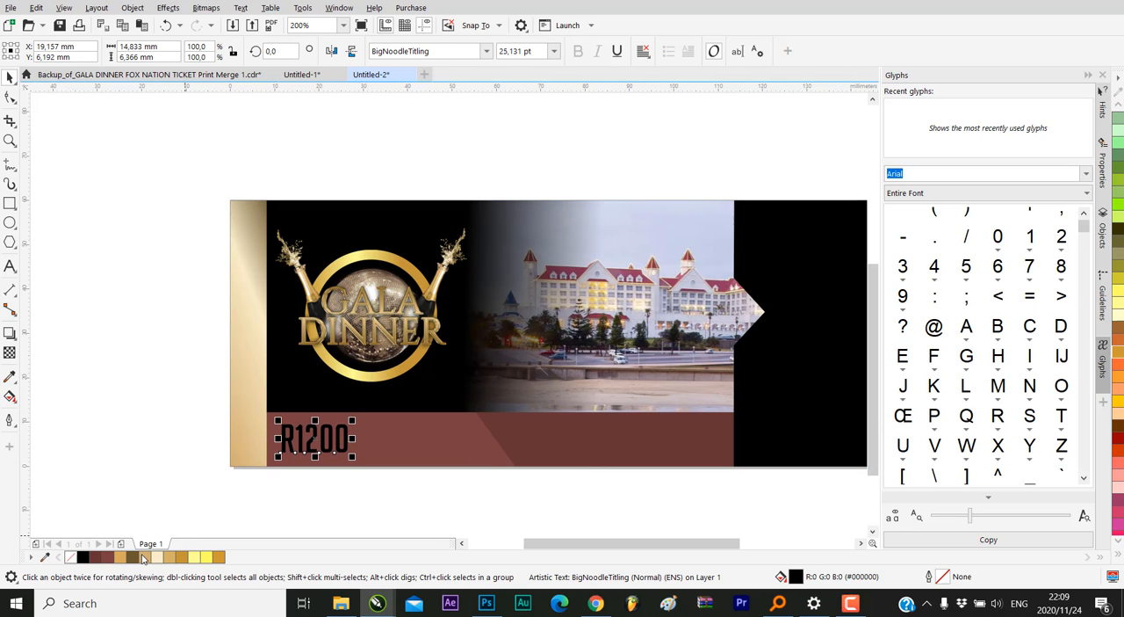
Fill the R1200 text on the maroon band with white
{"action": "left_click", "coordinate": [1119, 106]}
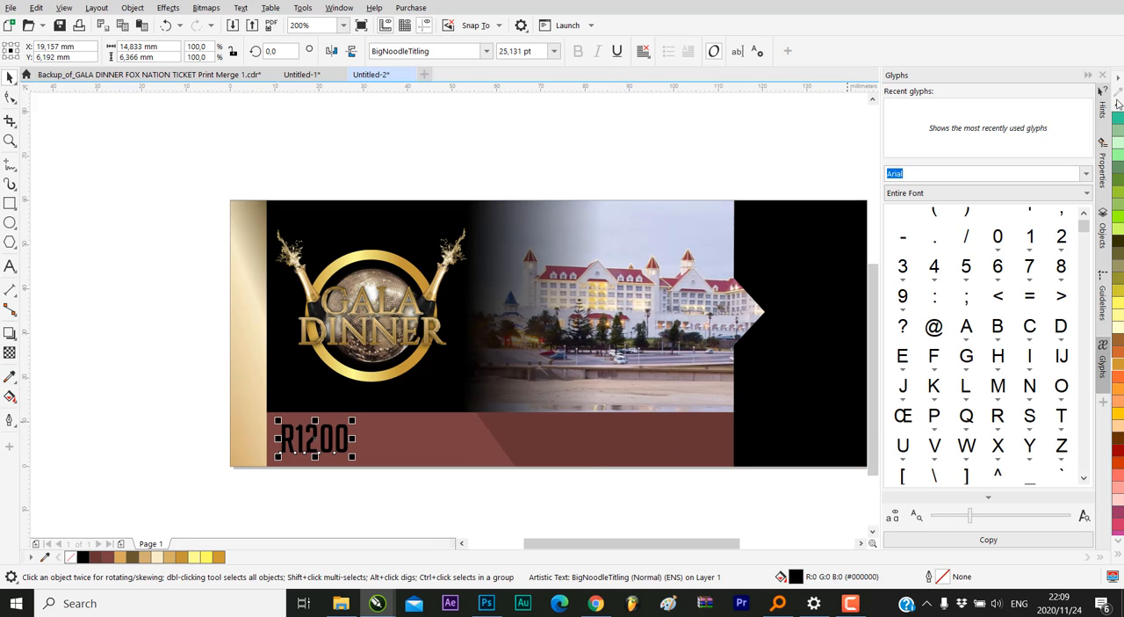
{"action": "left_click", "coordinate": [1119, 105]}
{"action": "left_click", "coordinate": [1118, 105]}
{"action": "left_click", "coordinate": [1119, 106]}
{"action": "left_click", "coordinate": [1119, 106]}
{"action": "left_click", "coordinate": [1119, 105]}
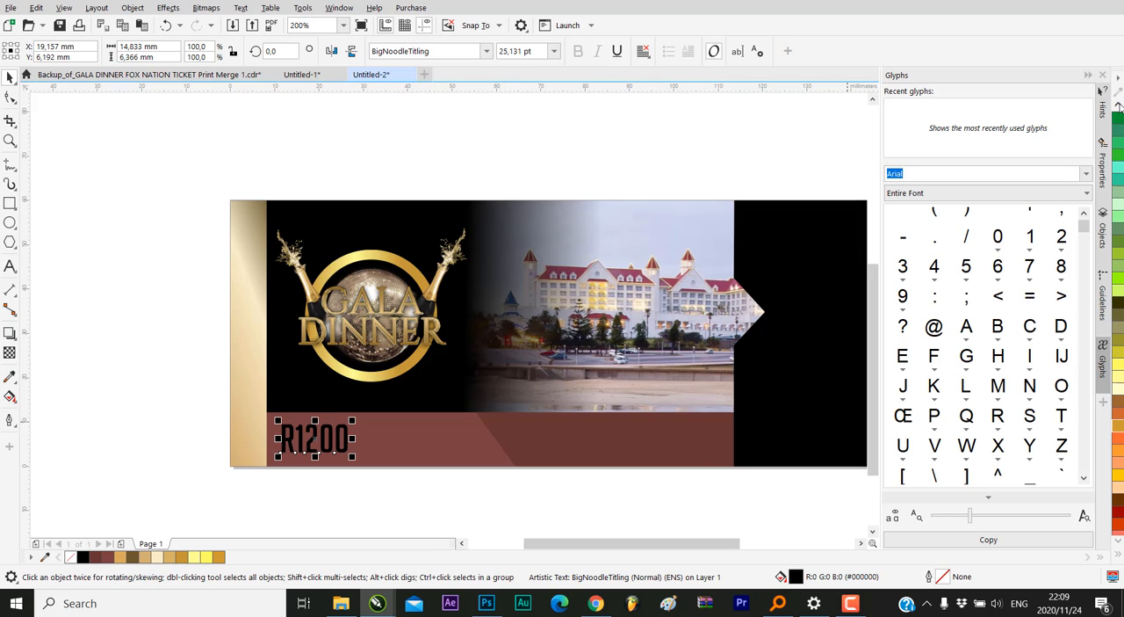
{"action": "left_click", "coordinate": [1119, 106]}
{"action": "left_click", "coordinate": [1119, 106]}
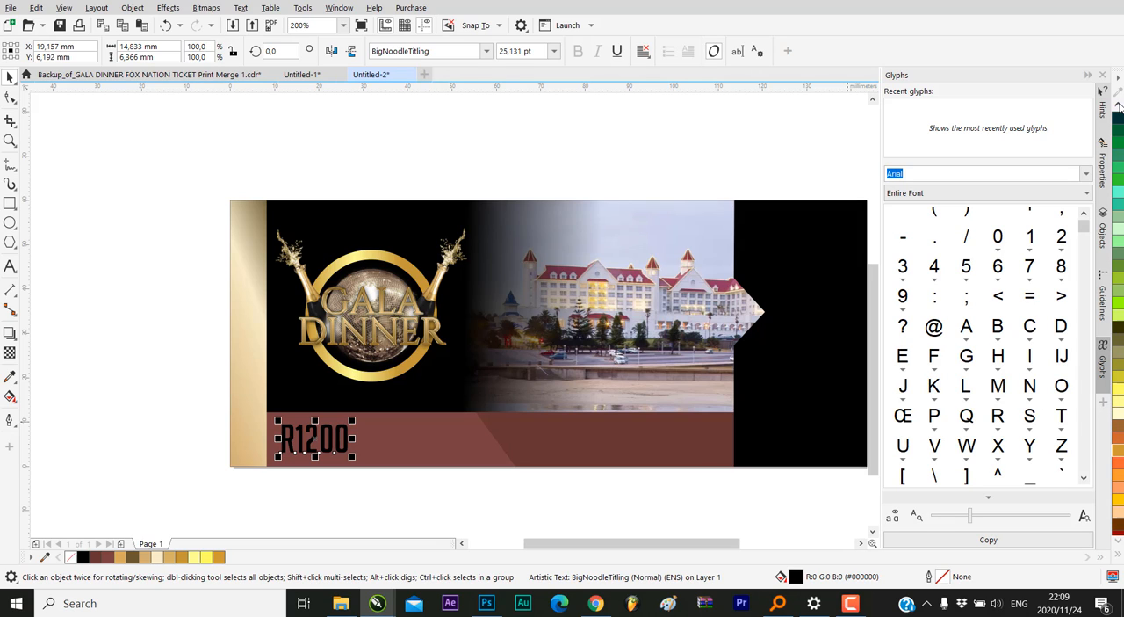
{"action": "left_click", "coordinate": [1119, 106]}
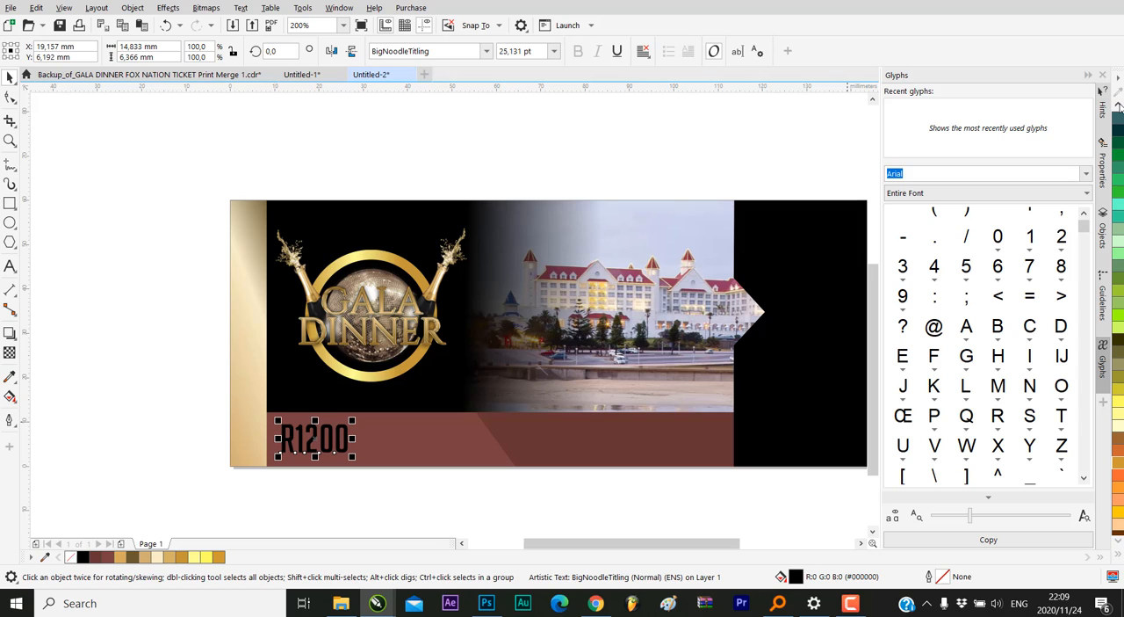
{"action": "left_click", "coordinate": [1118, 105]}
{"action": "left_click", "coordinate": [1119, 106]}
{"action": "left_click", "coordinate": [1119, 105]}
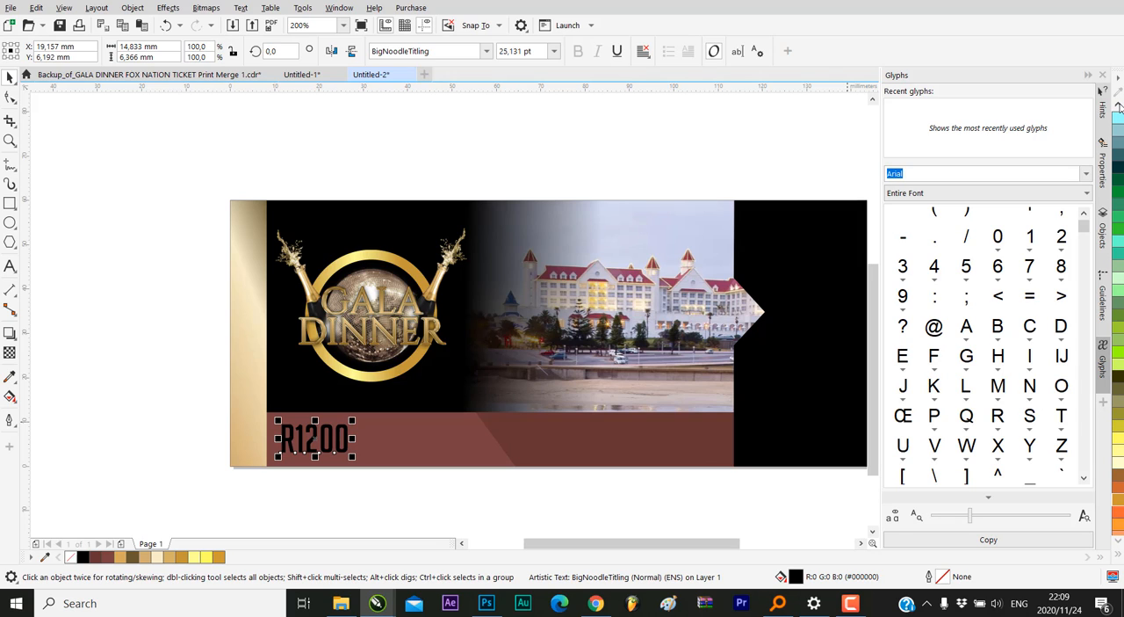
{"action": "left_click", "coordinate": [1119, 106]}
{"action": "left_click", "coordinate": [1119, 106]}
{"action": "left_click", "coordinate": [1118, 105]}
{"action": "left_click", "coordinate": [1119, 105]}
{"action": "left_click", "coordinate": [1118, 105]}
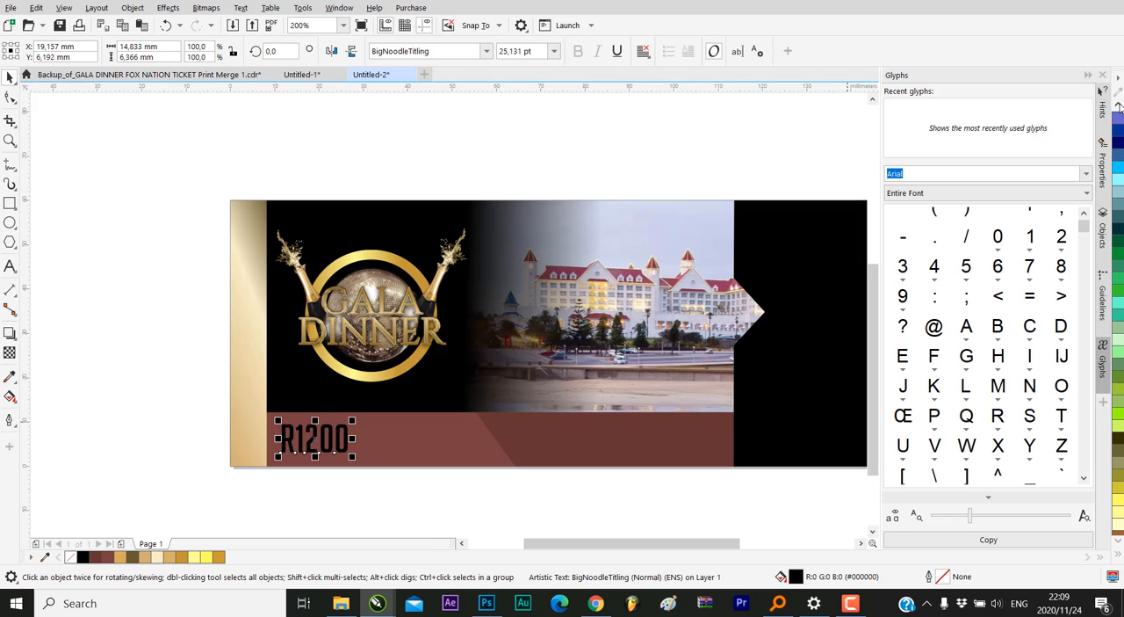
{"action": "left_click", "coordinate": [1119, 105]}
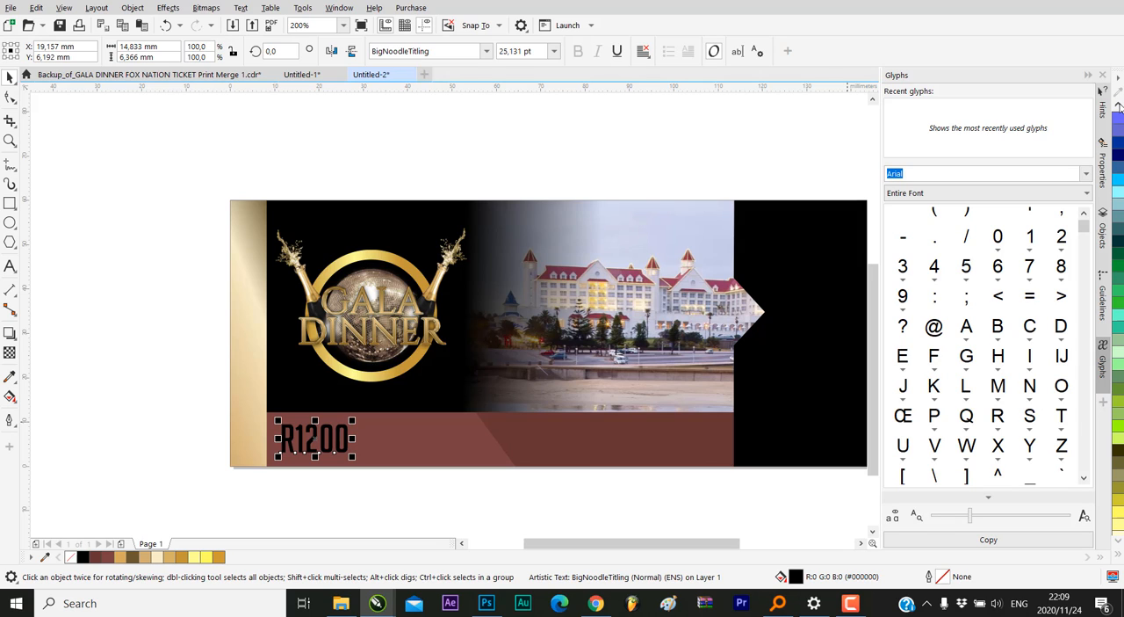
{"action": "left_click", "coordinate": [1119, 105]}
{"action": "left_click", "coordinate": [1119, 105]}
{"action": "left_click", "coordinate": [1119, 106]}
{"action": "left_click", "coordinate": [1119, 105]}
{"action": "left_click", "coordinate": [1119, 105]}
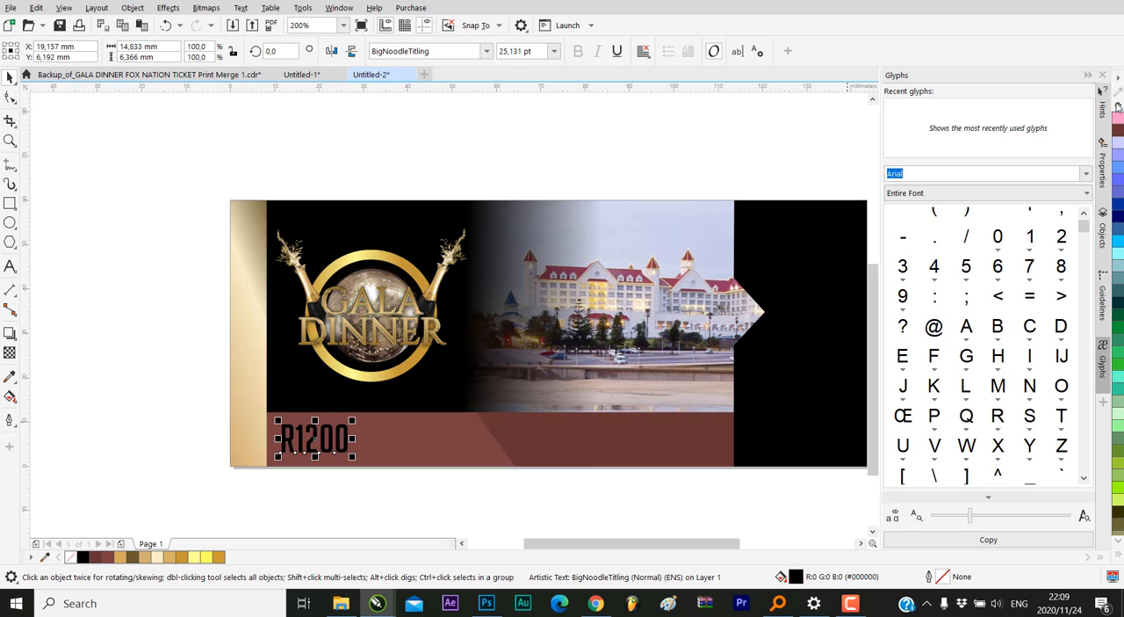
{"action": "left_click", "coordinate": [1119, 105]}
{"action": "left_click", "coordinate": [1119, 106]}
{"action": "left_click", "coordinate": [1119, 106]}
{"action": "left_click", "coordinate": [1119, 105]}
{"action": "left_click", "coordinate": [1119, 105]}
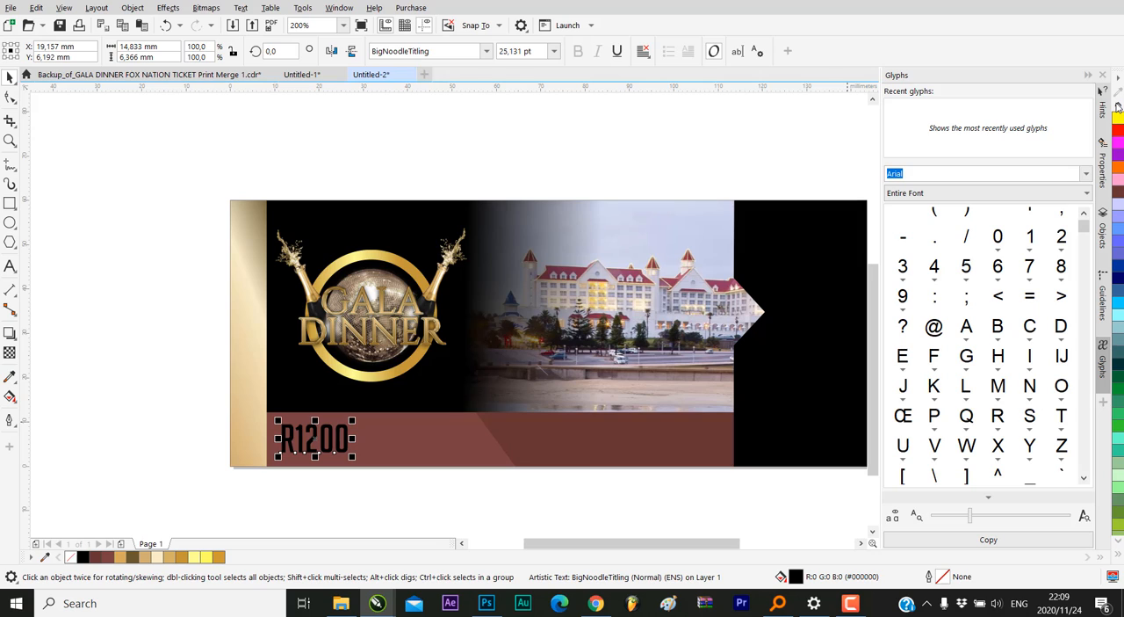
{"action": "left_click", "coordinate": [1119, 106]}
{"action": "left_click", "coordinate": [1119, 106]}
{"action": "left_click", "coordinate": [1118, 106]}
{"action": "left_click", "coordinate": [1118, 105]}
{"action": "left_click", "coordinate": [1119, 105]}
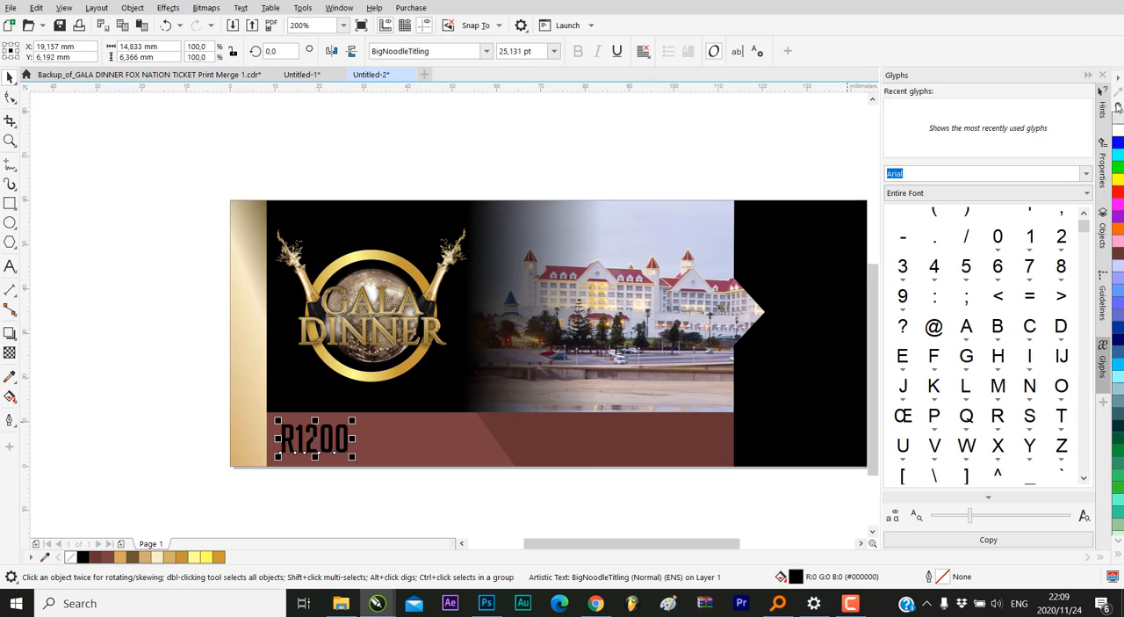
{"action": "left_click", "coordinate": [1119, 106]}
{"action": "left_click", "coordinate": [1119, 106]}
{"action": "left_click", "coordinate": [1119, 105]}
{"action": "left_click", "coordinate": [1119, 105]}
{"action": "left_click", "coordinate": [1118, 106]}
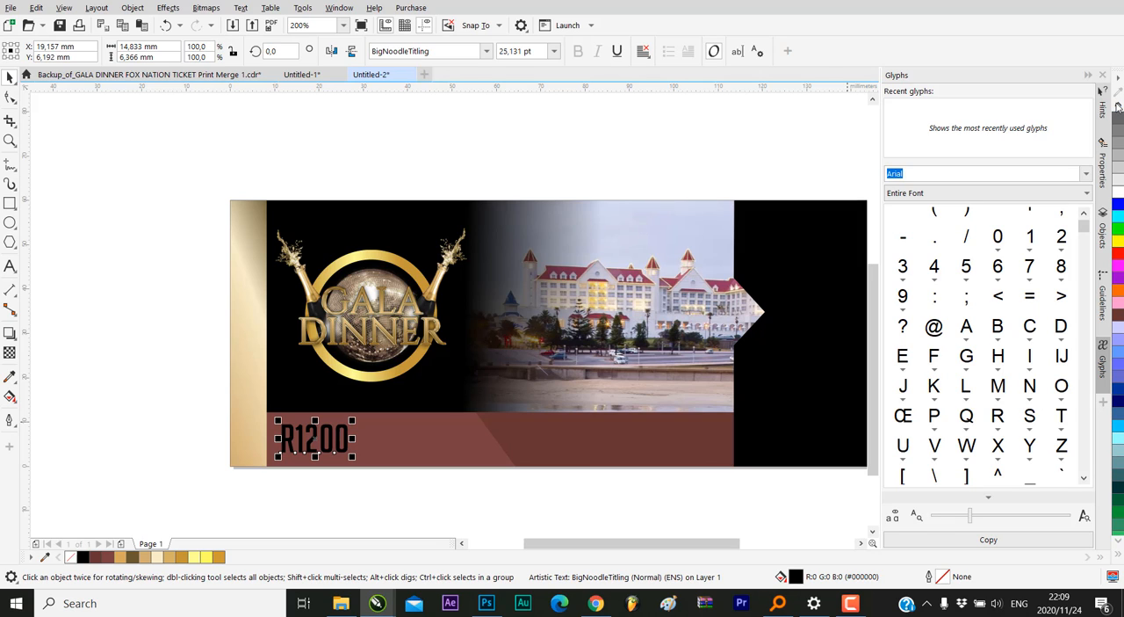
{"action": "left_click", "coordinate": [1117, 191]}
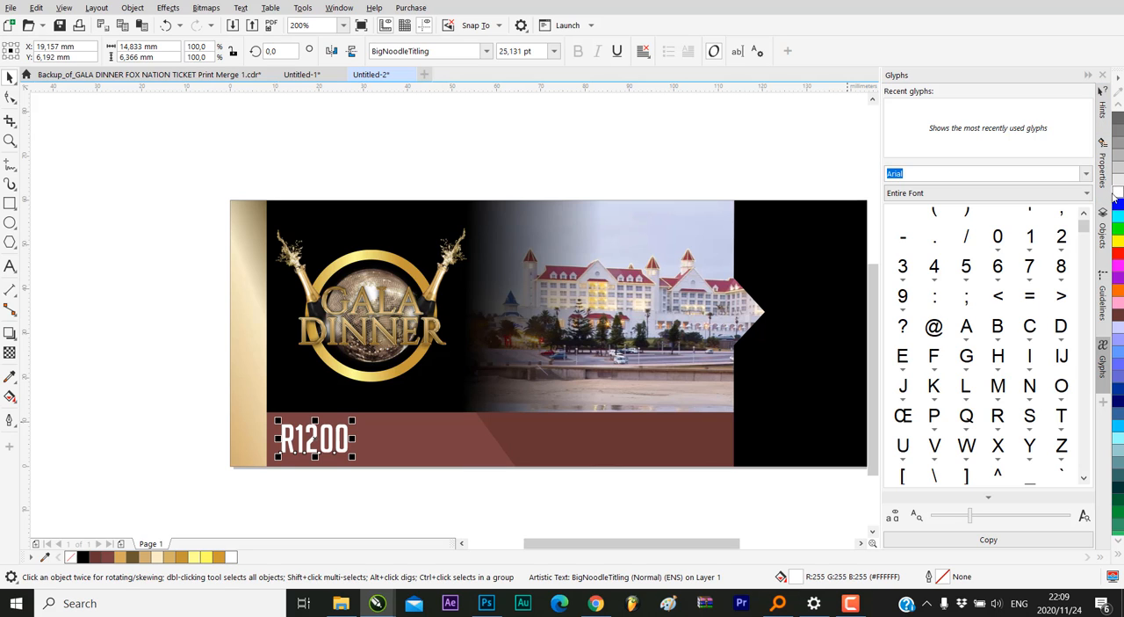
{"action": "left_click", "coordinate": [140, 274]}
{"action": "scroll", "coordinate": [493, 347], "scroll_direction": "down", "scroll_amount": 2}
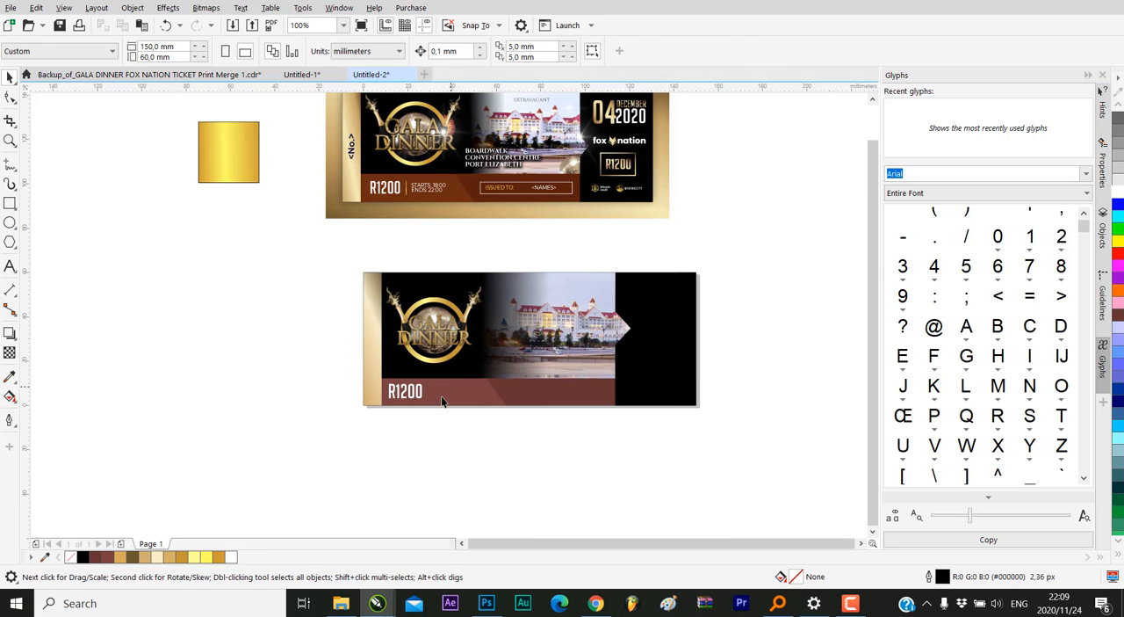
Shift the R1200 text slightly right on the maroon band, centring it at about X 20.7 mm, Y 6.3 mm
{"action": "scroll", "coordinate": [406, 395], "scroll_direction": "up", "scroll_amount": 2}
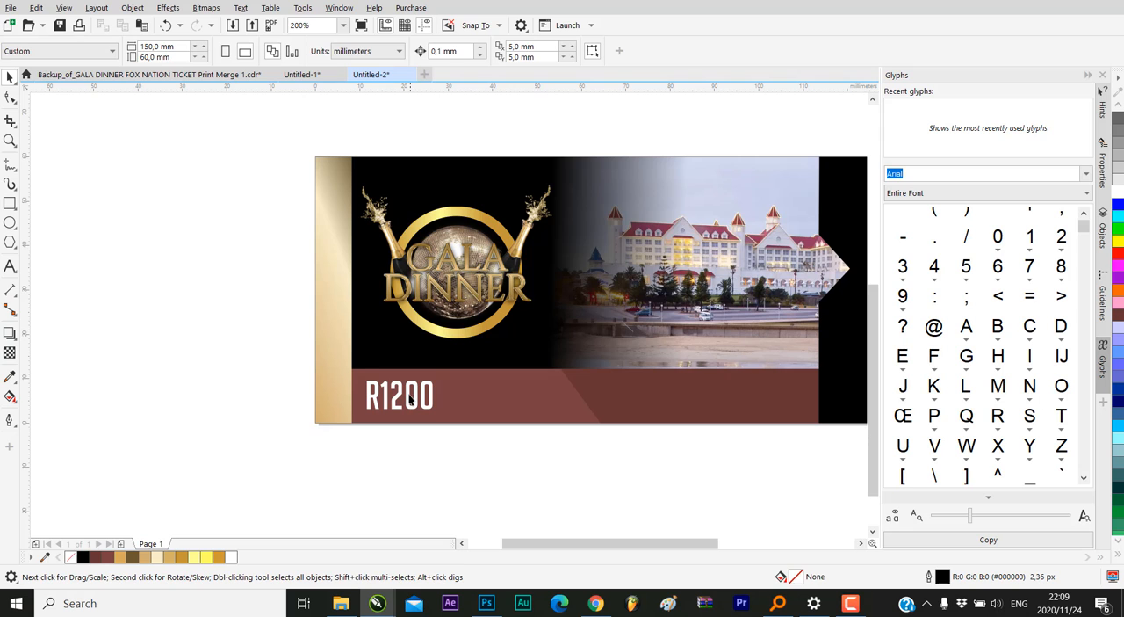
{"action": "left_click", "coordinate": [409, 397]}
{"action": "scroll", "coordinate": [408, 397], "scroll_direction": "up", "scroll_amount": 2}
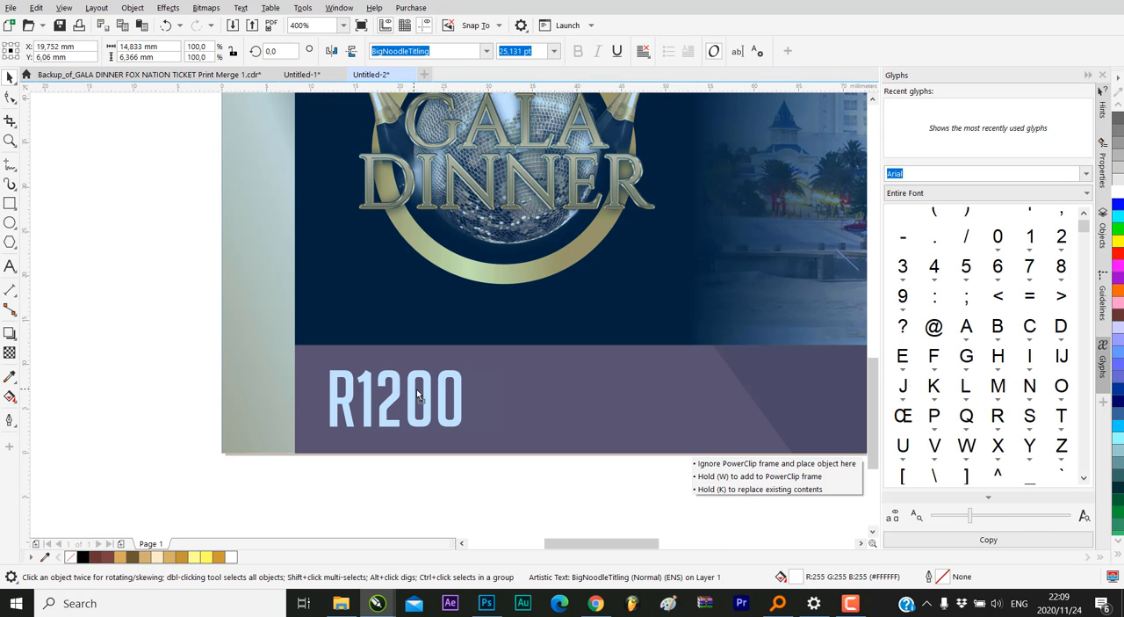
{"action": "left_click_drag", "start_coordinate": [408, 395], "coordinate": [425, 396]}
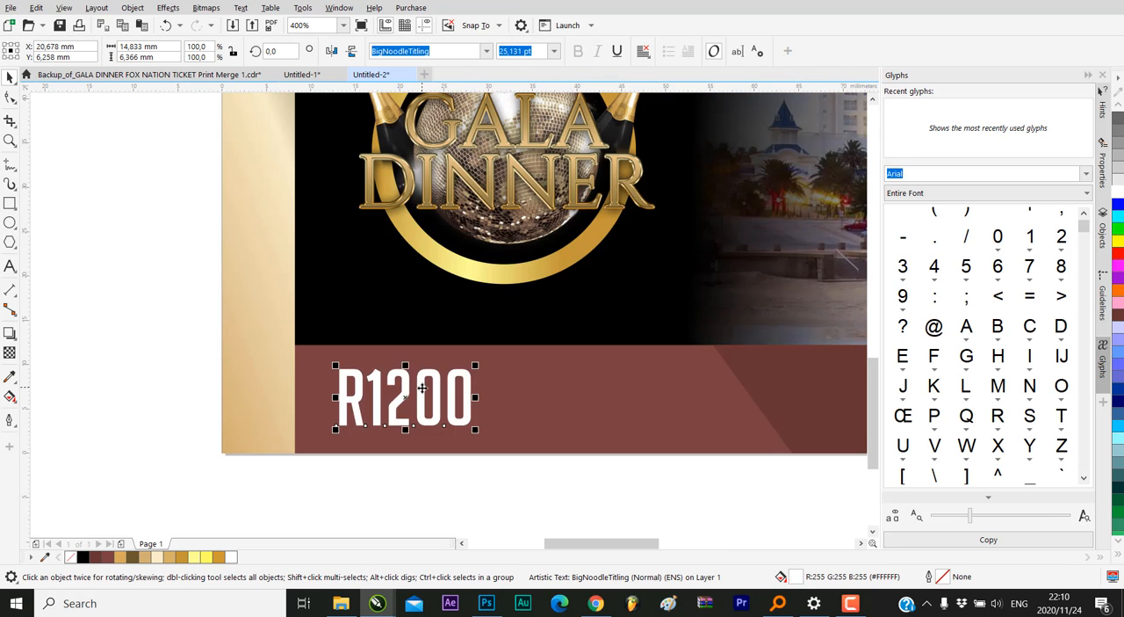
{"action": "scroll", "coordinate": [425, 400], "scroll_direction": "down", "scroll_amount": 4}
{"action": "left_click", "coordinate": [309, 341]}
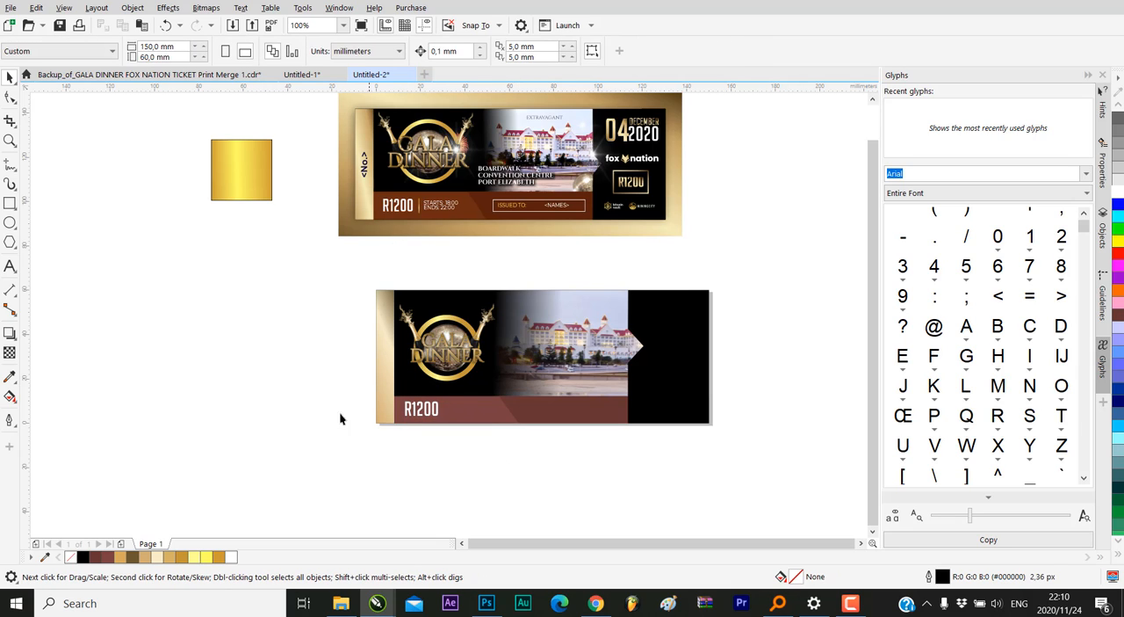
Draw a thin vertical divider rectangle about 0.3 × 8 mm on the maroon band just right of the R1200 text
{"action": "left_click", "coordinate": [10, 203]}
{"action": "scroll", "coordinate": [492, 413], "scroll_direction": "up", "scroll_amount": 1}
{"action": "scroll", "coordinate": [424, 420], "scroll_direction": "up", "scroll_amount": 2}
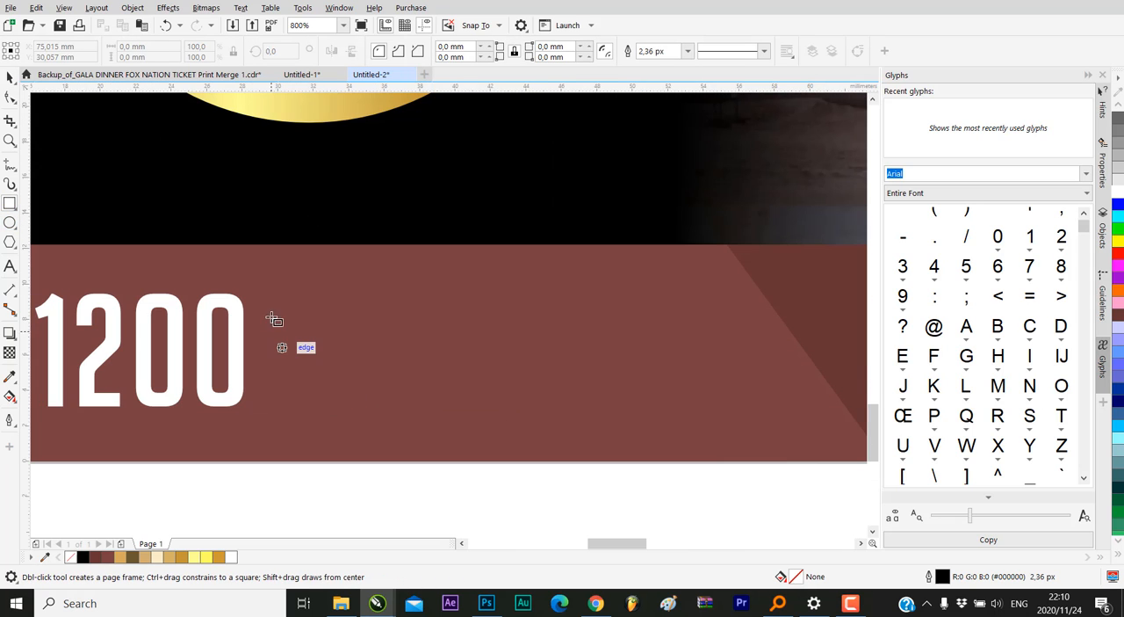
{"action": "left_click_drag", "start_coordinate": [299, 285], "coordinate": [295, 429]}
{"action": "scroll", "coordinate": [421, 435], "scroll_direction": "down", "scroll_amount": 2}
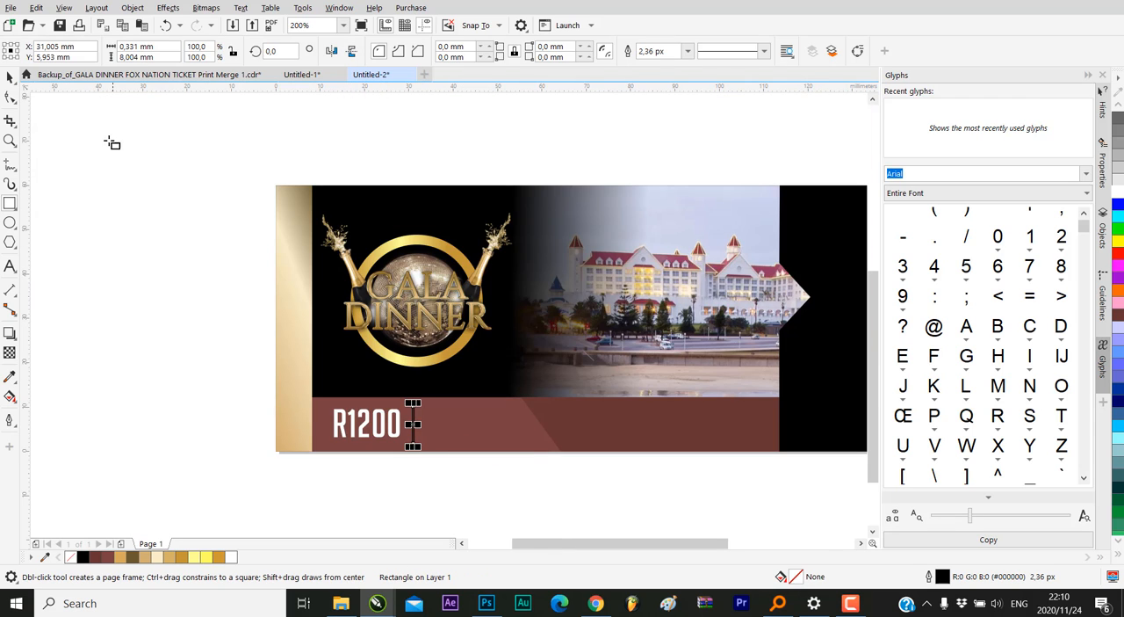
{"action": "left_click", "coordinate": [11, 79]}
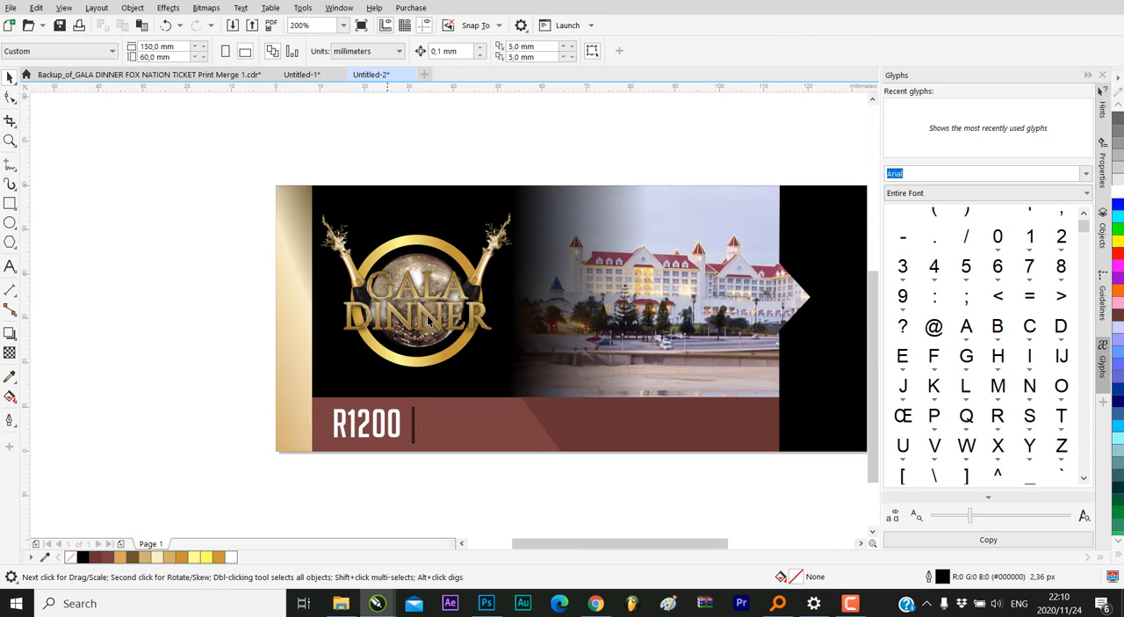
Ungroup the GALA DINNER logo group so its image and gold ring can be selected separately
{"action": "left_click", "coordinate": [418, 240]}
{"action": "left_click", "coordinate": [425, 243]}
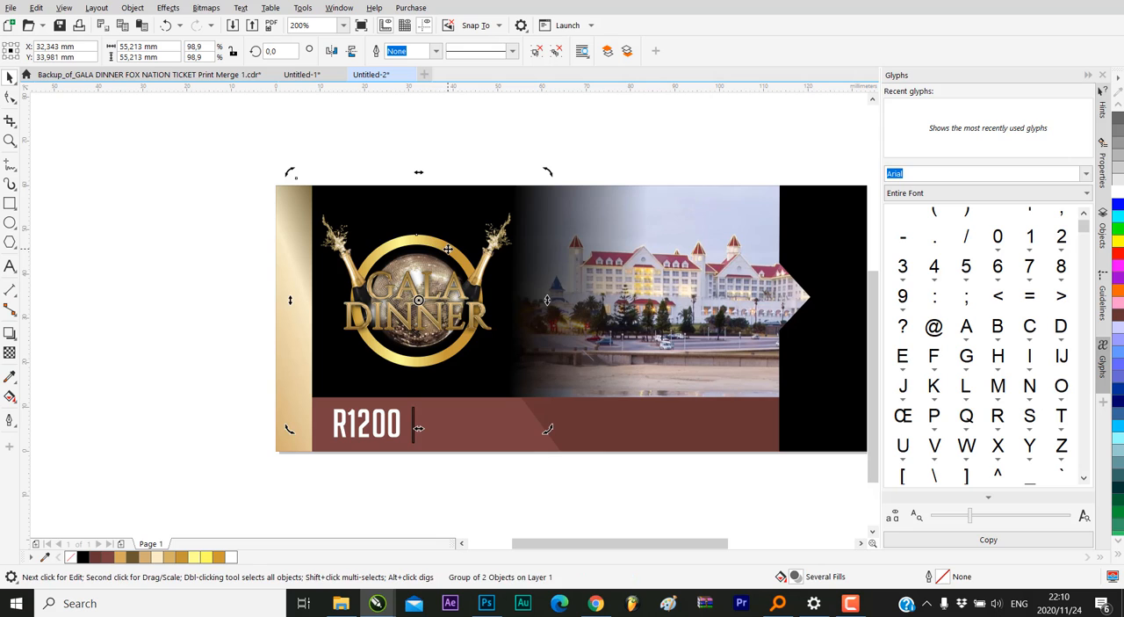
{"action": "right_click", "coordinate": [439, 259]}
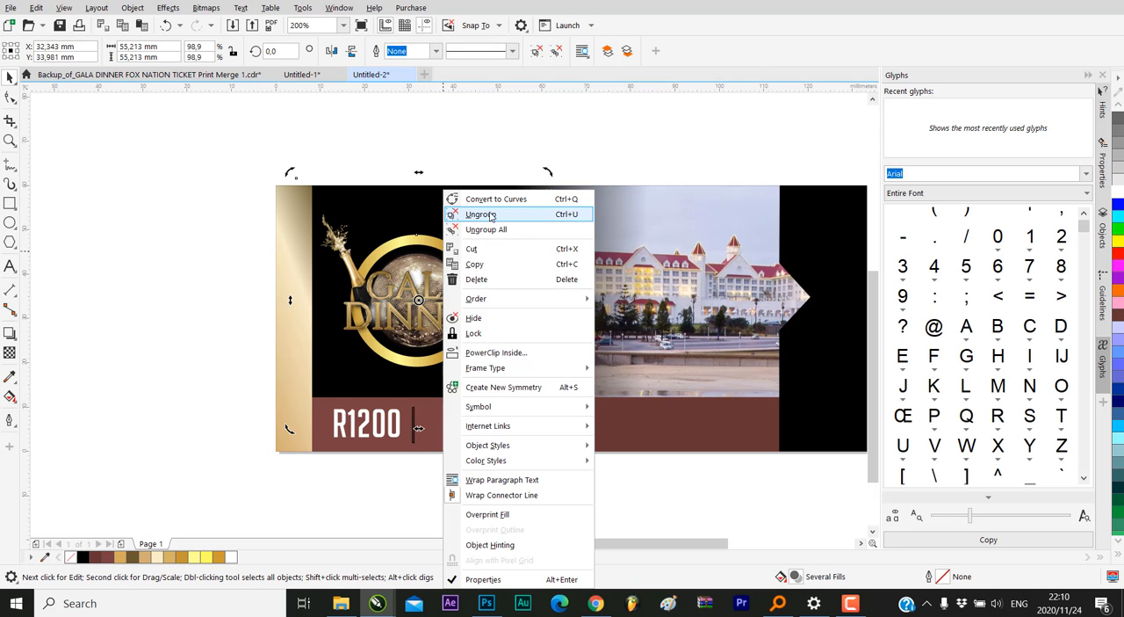
{"action": "left_click", "coordinate": [475, 216]}
Select the gold ring curve that lies beneath the logo image
{"action": "left_click", "coordinate": [209, 244]}
{"action": "left_click", "coordinate": [449, 252]}
{"action": "left_click", "coordinate": [449, 248]}
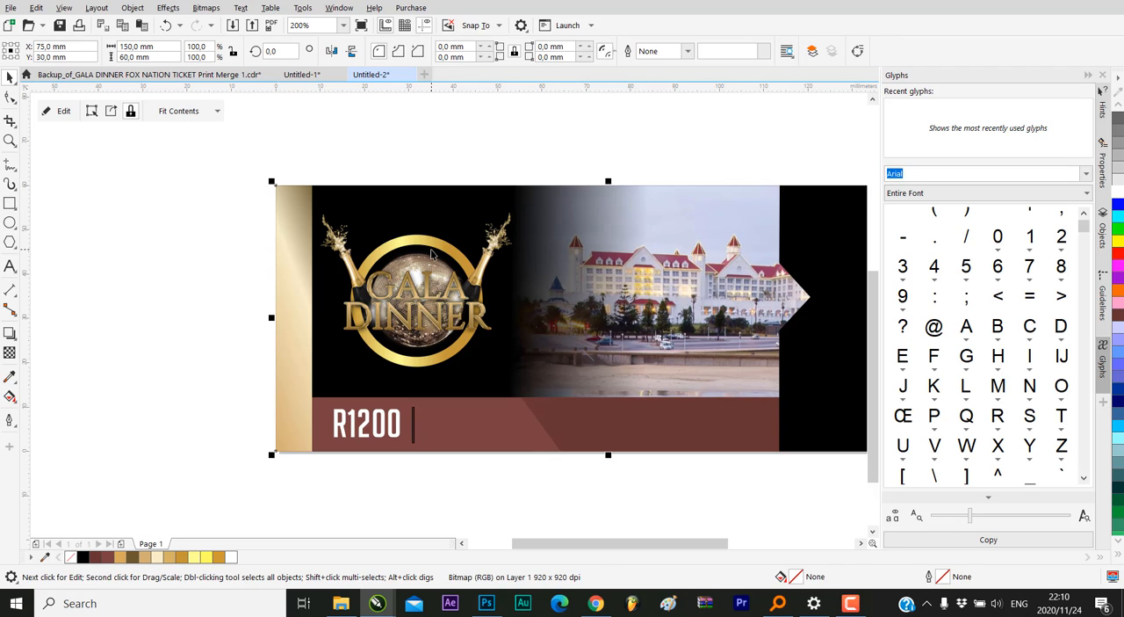
{"action": "left_click", "coordinate": [442, 250]}
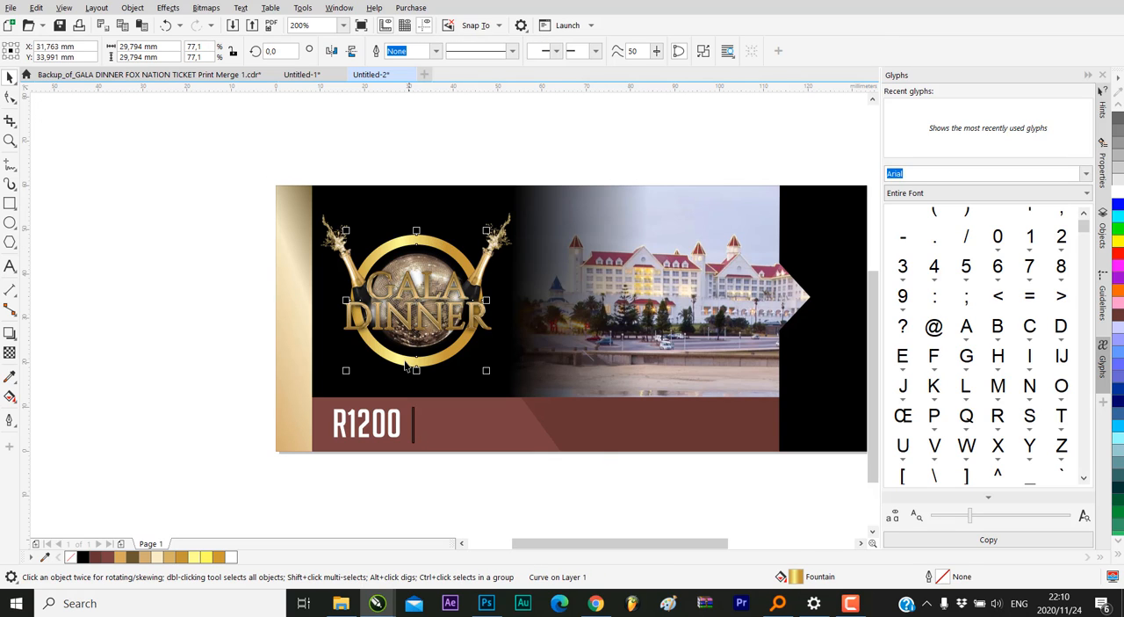
{"action": "left_click", "coordinate": [207, 202]}
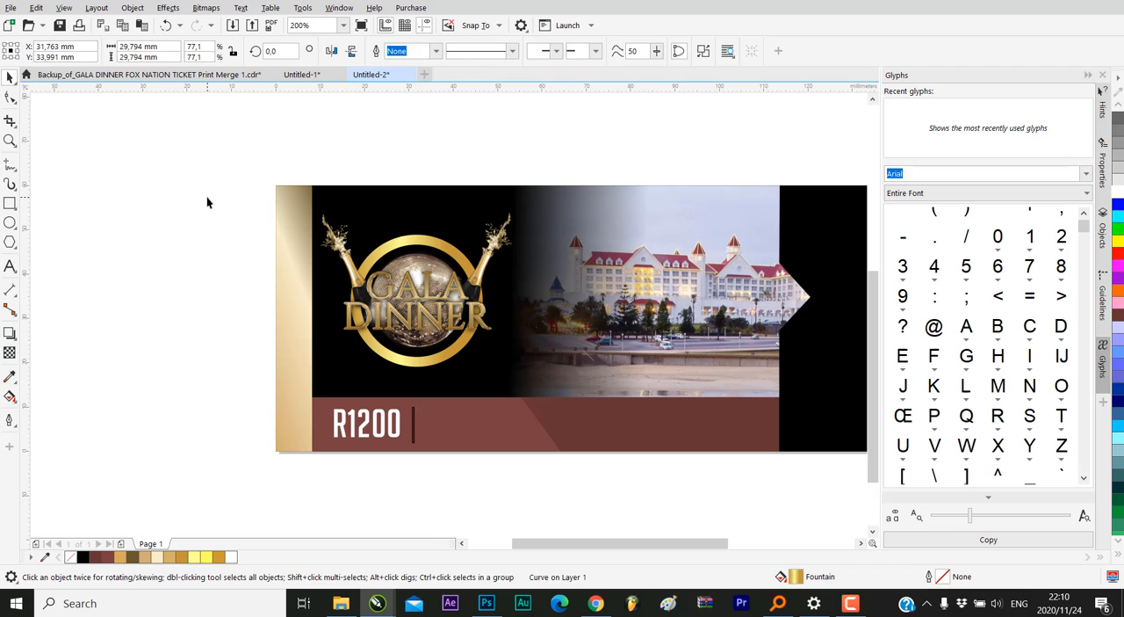
{"action": "left_click", "coordinate": [421, 245]}
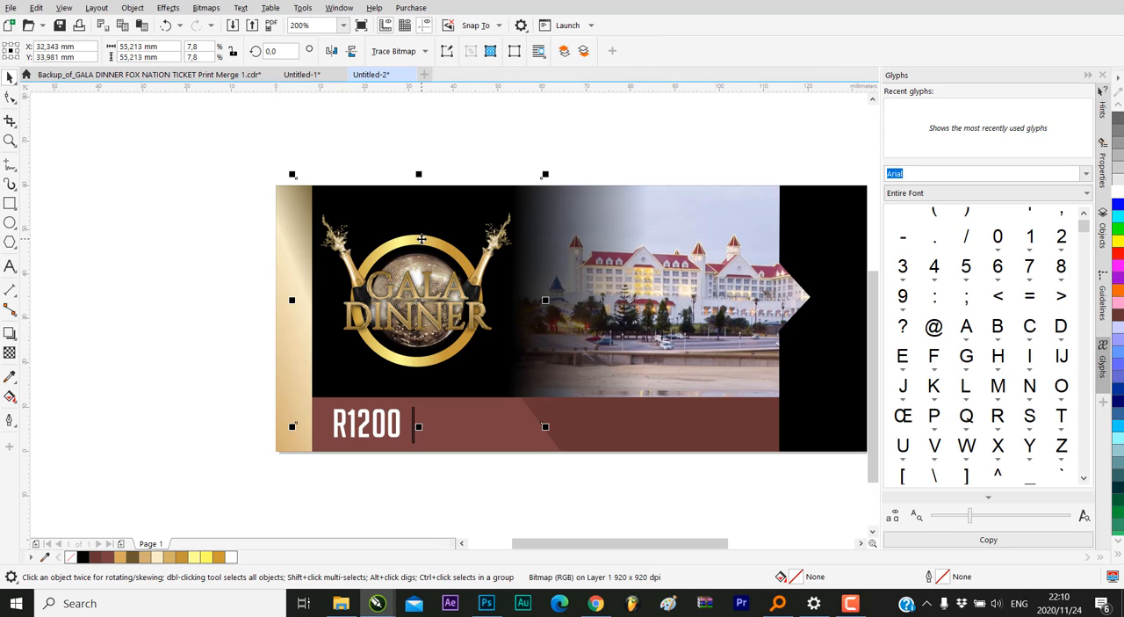
{"action": "key", "text": "alt"}
{"action": "left_click", "coordinate": [423, 243], "text": "alt"}
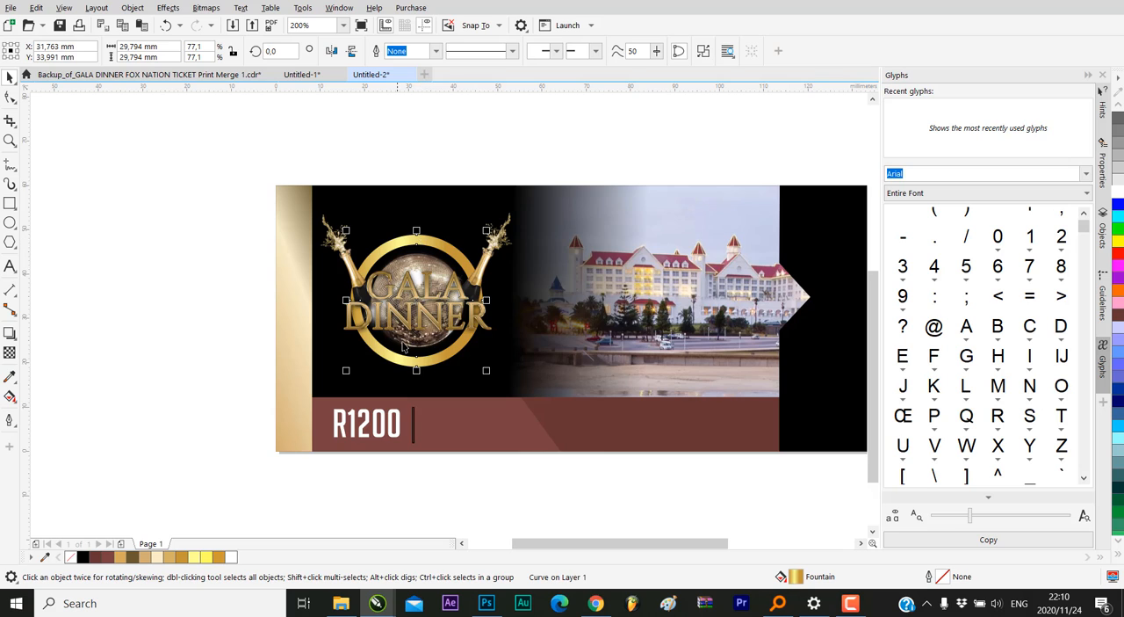
Try copying the ring's gold fill onto the thin divider beside the R1200 text
{"action": "scroll", "coordinate": [396, 424], "scroll_direction": "up", "scroll_amount": 3}
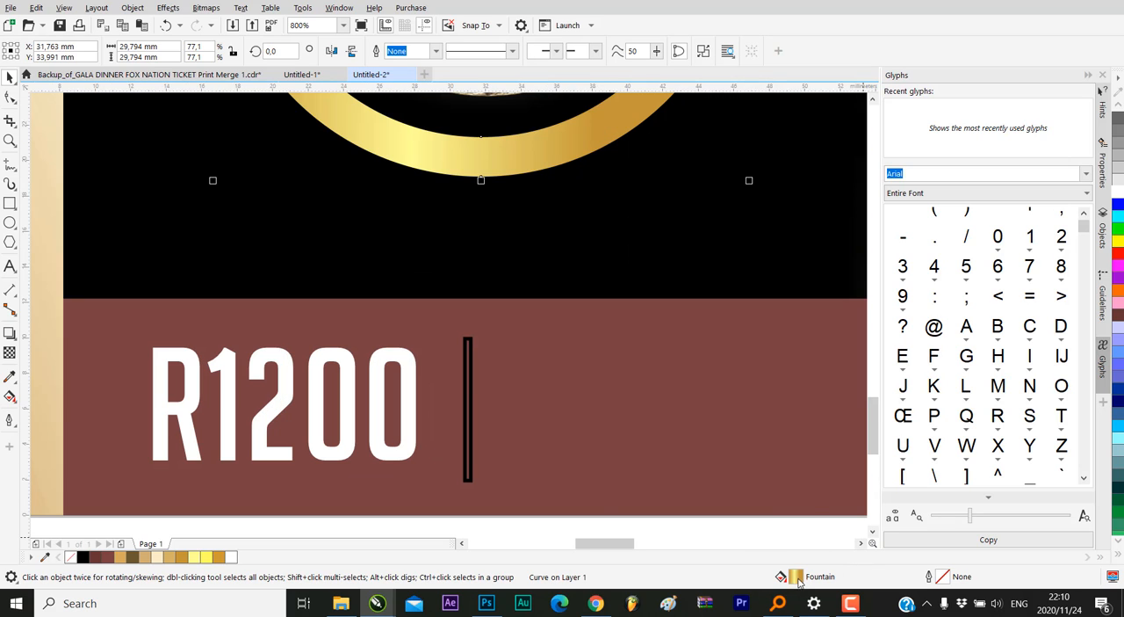
{"action": "left_click", "coordinate": [469, 372]}
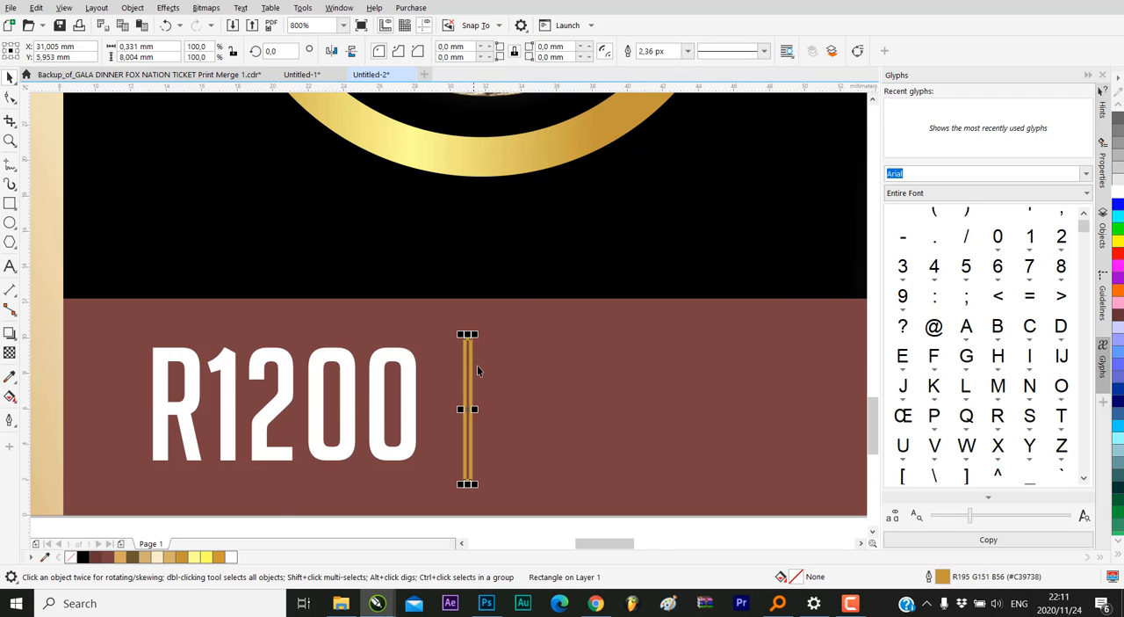
{"action": "scroll", "coordinate": [477, 369], "scroll_direction": "down", "scroll_amount": 2}
Copy the gold ring's fountain fill into the divider's interior and remove the divider's outline
{"action": "left_click", "coordinate": [508, 298]}
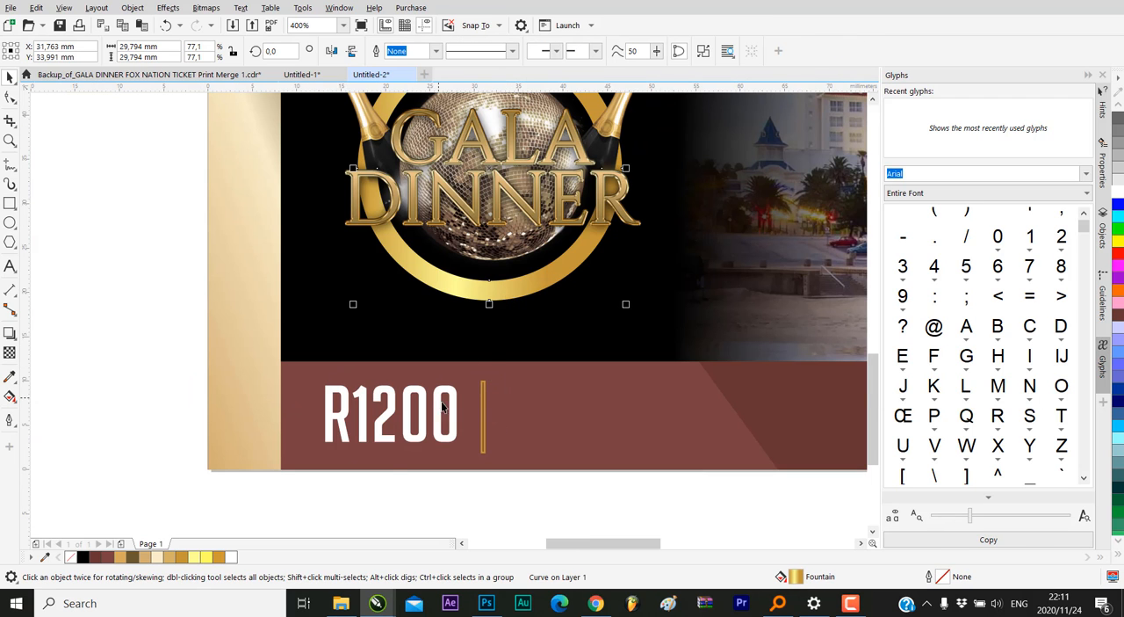
{"action": "scroll", "coordinate": [512, 398], "scroll_direction": "up", "scroll_amount": 8}
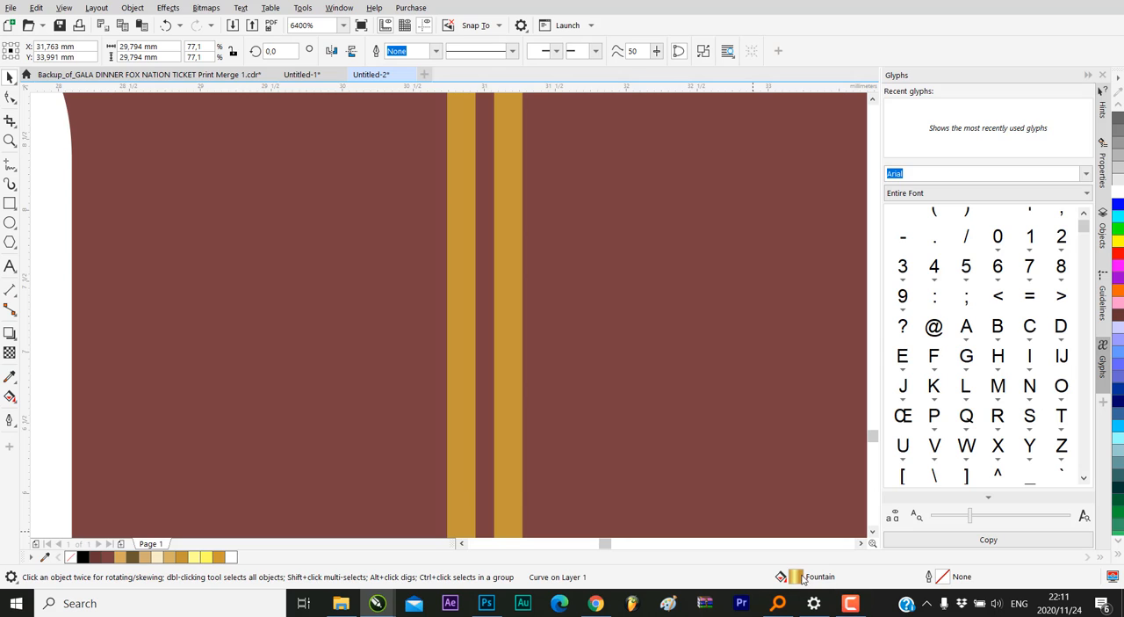
{"action": "left_click_drag", "start_coordinate": [801, 577], "coordinate": [485, 344]}
{"action": "scroll", "coordinate": [485, 347], "scroll_direction": "down", "scroll_amount": 6}
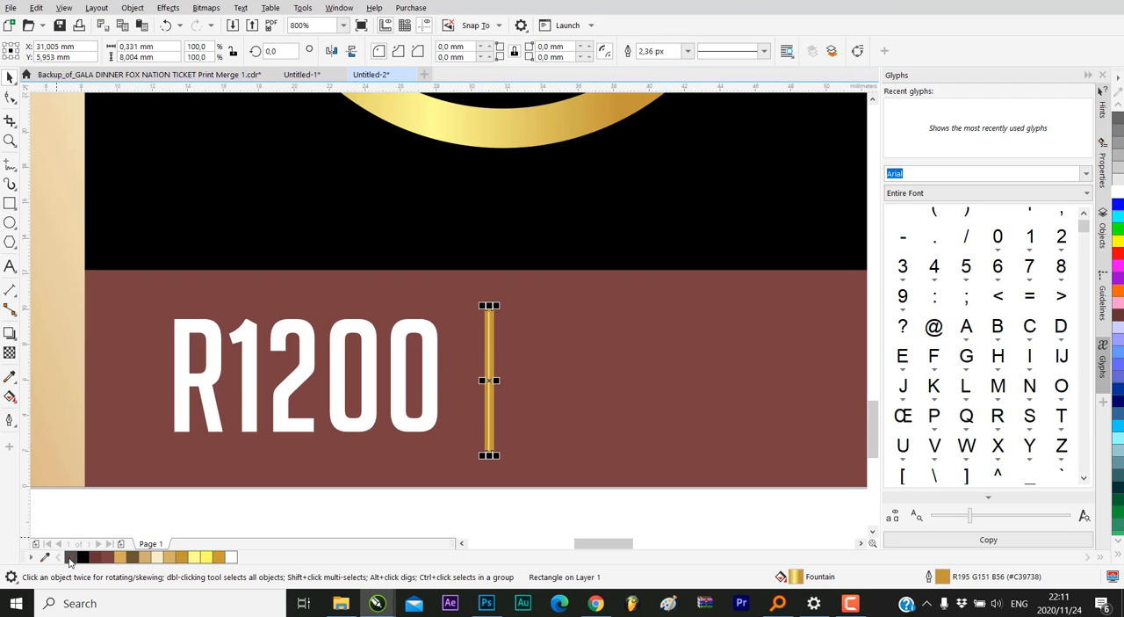
{"action": "right_click", "coordinate": [70, 558]}
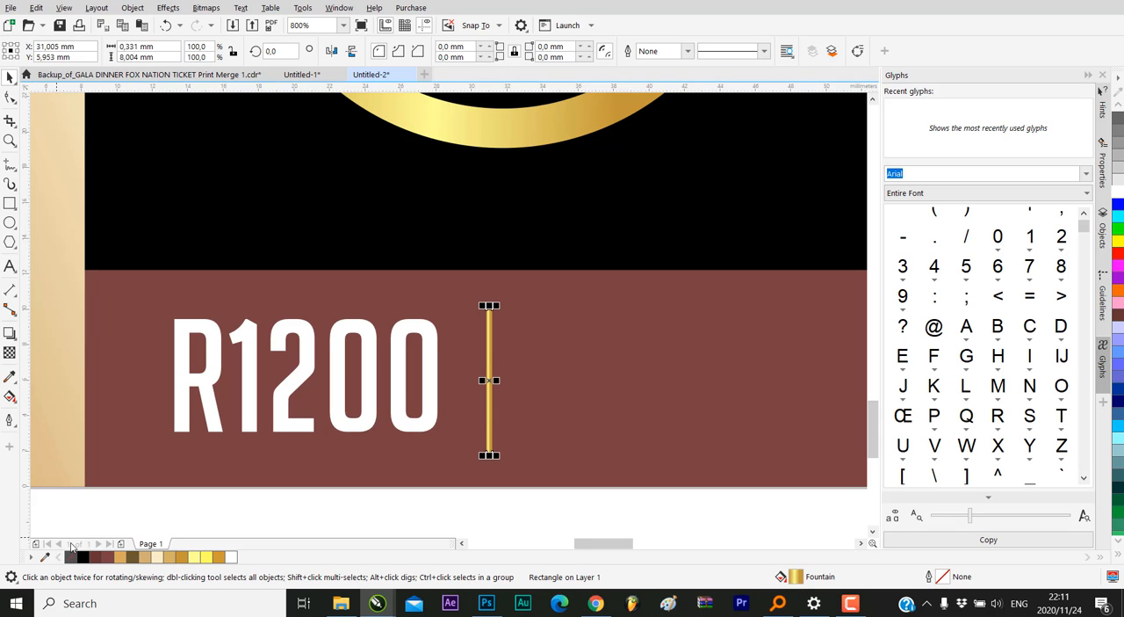
Realign the divider's gold fountain fill so its gradient runs vertically along the full length of the bar
{"action": "left_click", "coordinate": [77, 411]}
{"action": "scroll", "coordinate": [518, 413], "scroll_direction": "up", "scroll_amount": 4}
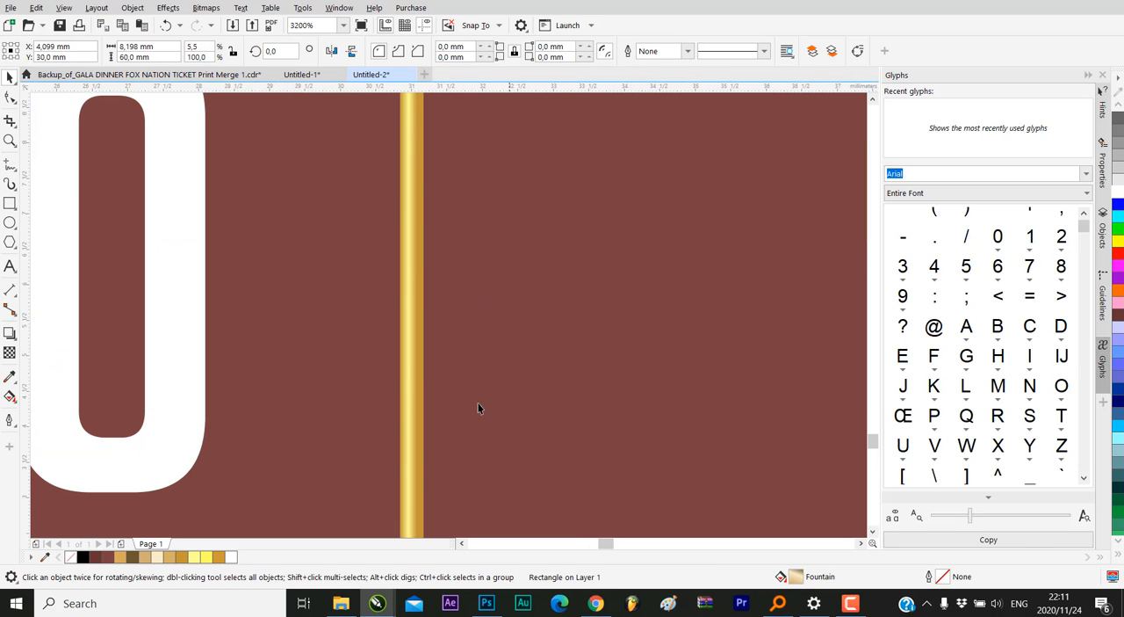
{"action": "scroll", "coordinate": [404, 355], "scroll_direction": "down", "scroll_amount": 2}
{"action": "left_click", "coordinate": [406, 354]}
{"action": "scroll", "coordinate": [406, 355], "scroll_direction": "up", "scroll_amount": 1}
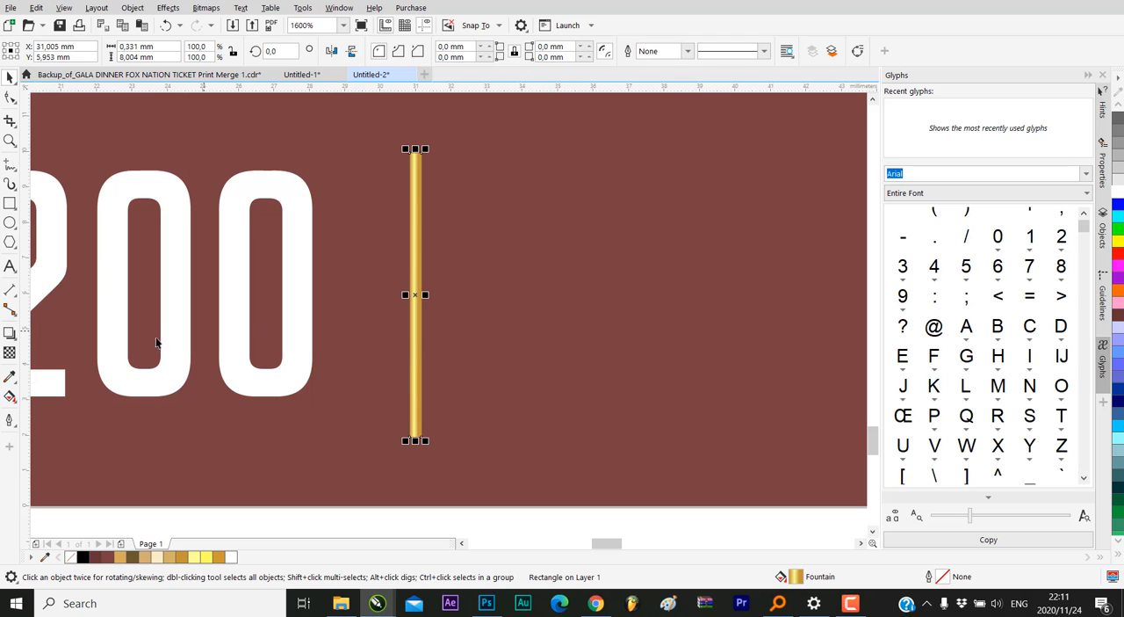
{"action": "left_click", "coordinate": [10, 397]}
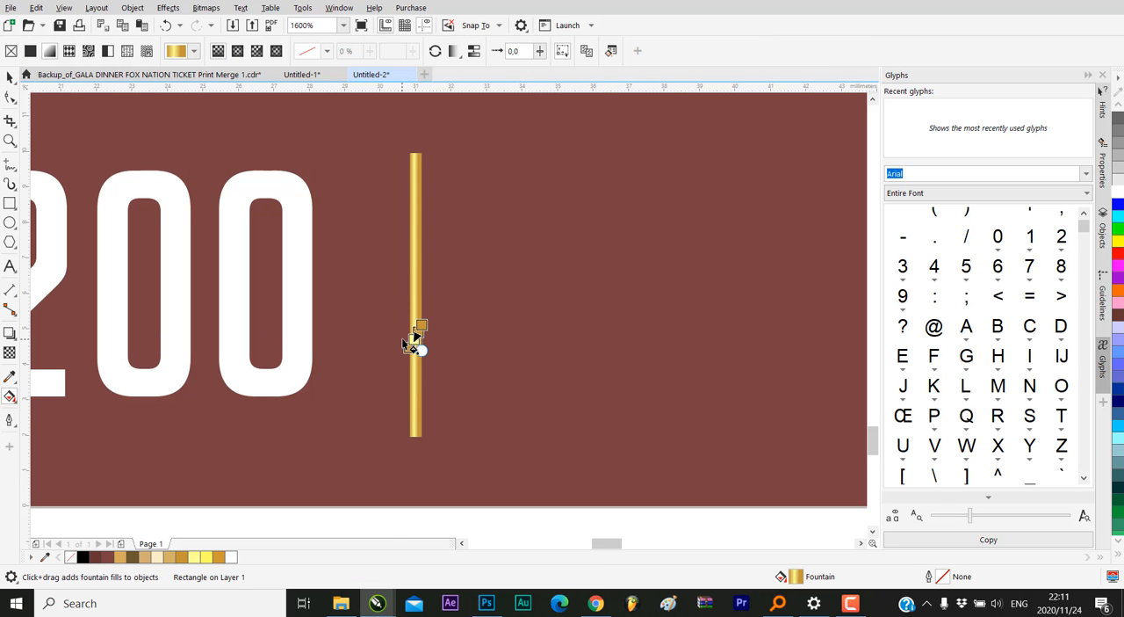
{"action": "scroll", "coordinate": [425, 324], "scroll_direction": "up", "scroll_amount": 1}
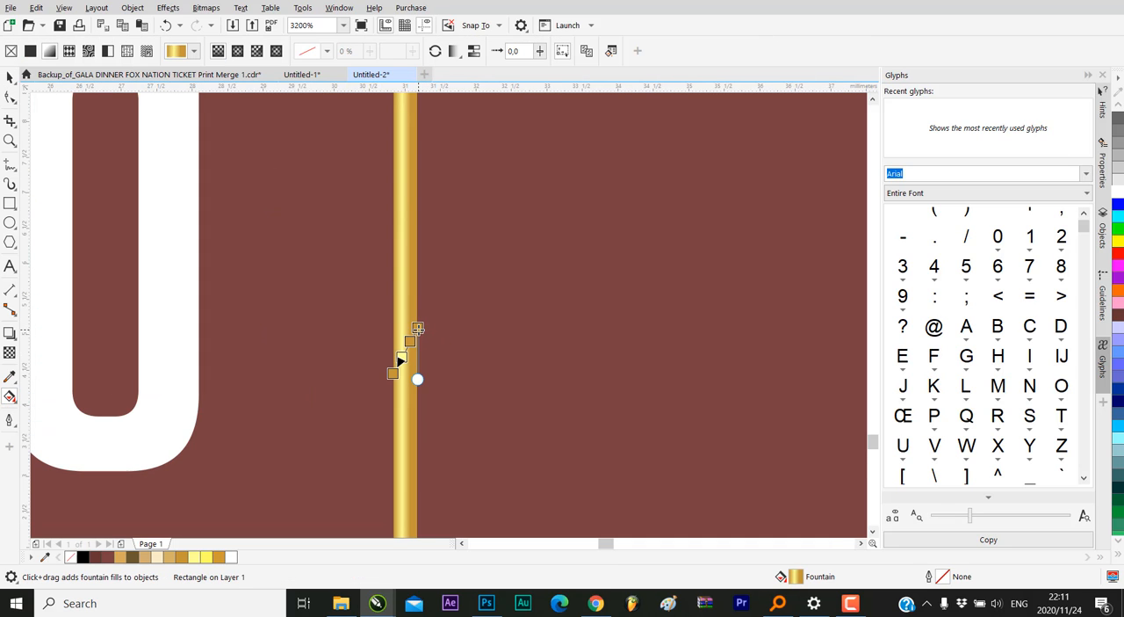
{"action": "left_click_drag", "start_coordinate": [418, 328], "coordinate": [487, 372]}
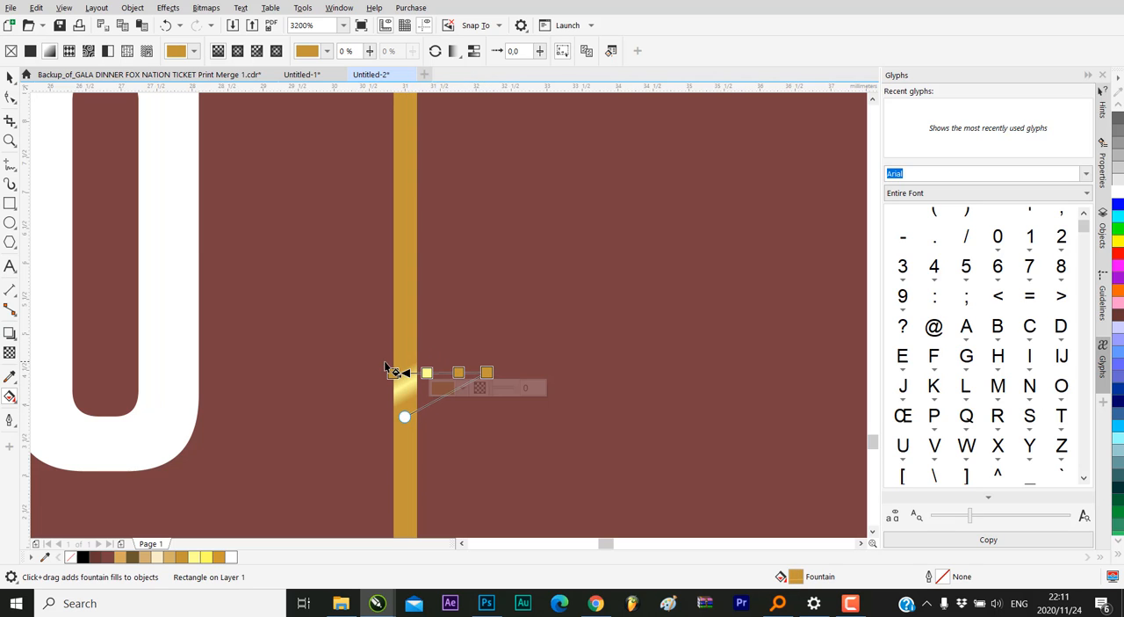
{"action": "left_click_drag", "start_coordinate": [397, 371], "coordinate": [406, 107]}
{"action": "scroll", "coordinate": [397, 225], "scroll_direction": "down", "scroll_amount": 1}
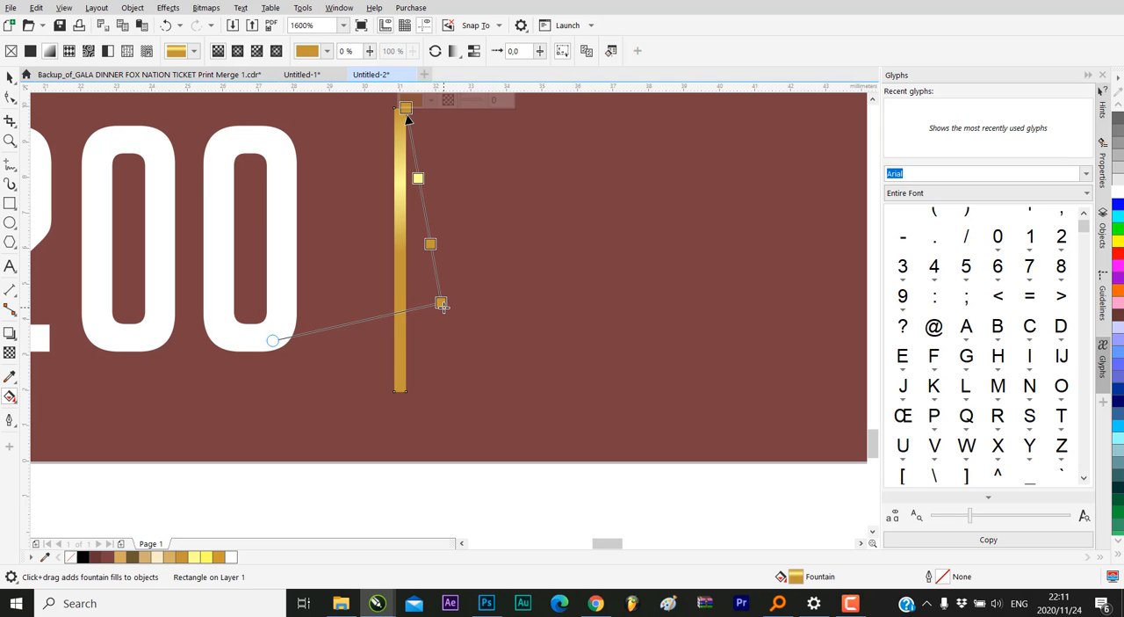
{"action": "left_click_drag", "start_coordinate": [443, 306], "coordinate": [398, 384]}
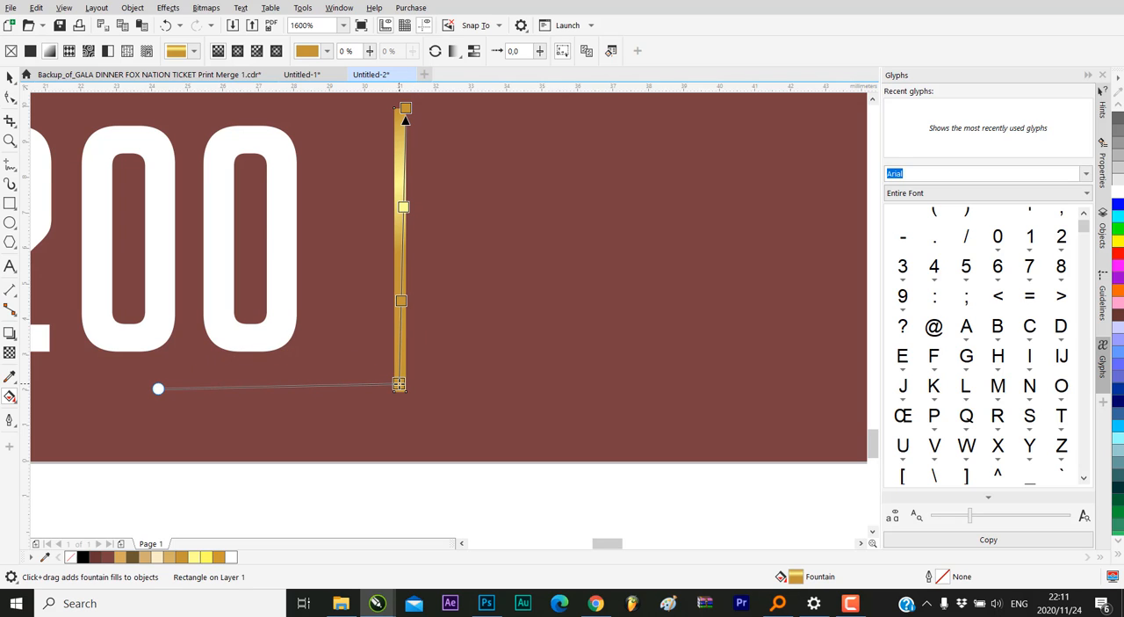
{"action": "left_click_drag", "start_coordinate": [404, 107], "coordinate": [400, 108]}
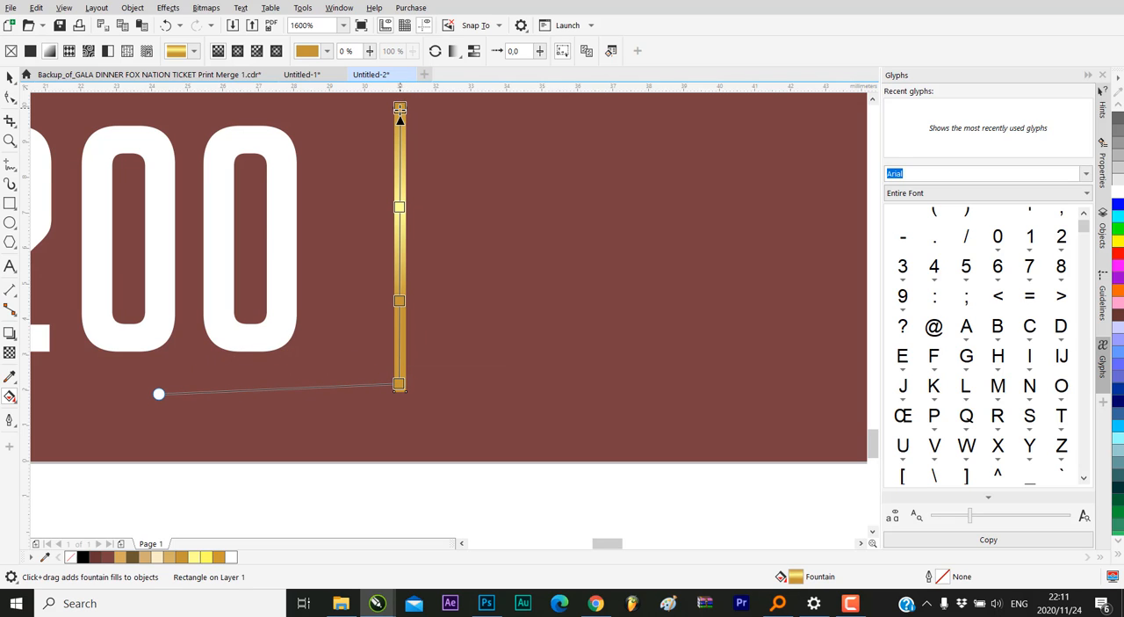
{"action": "left_click", "coordinate": [10, 76]}
Move the gold divider slightly up on the maroon band, centring it at about Y 6.2 mm
{"action": "scroll", "coordinate": [399, 281], "scroll_direction": "down", "scroll_amount": 5}
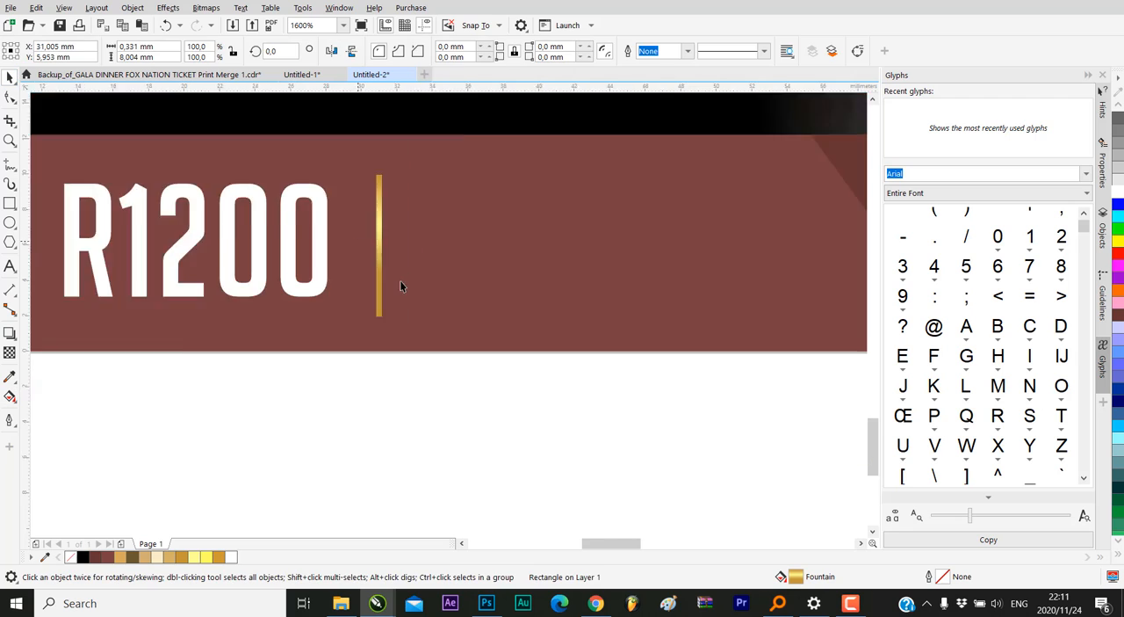
{"action": "scroll", "coordinate": [426, 355], "scroll_direction": "up", "scroll_amount": 3}
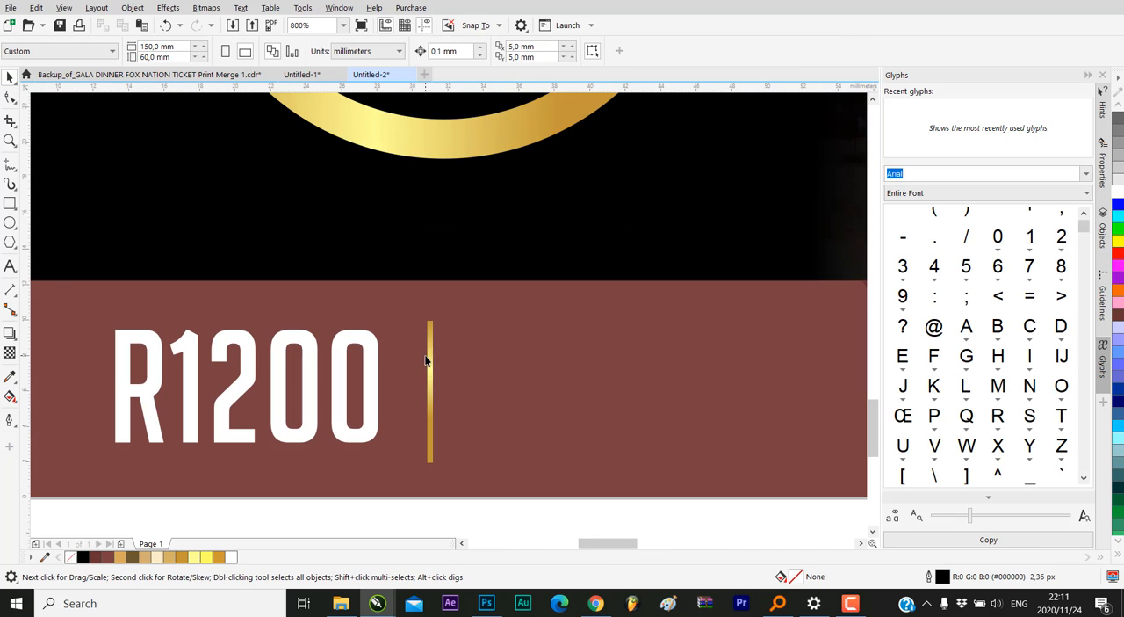
{"action": "left_click", "coordinate": [426, 355]}
{"action": "left_click_drag", "start_coordinate": [427, 337], "coordinate": [427, 341]}
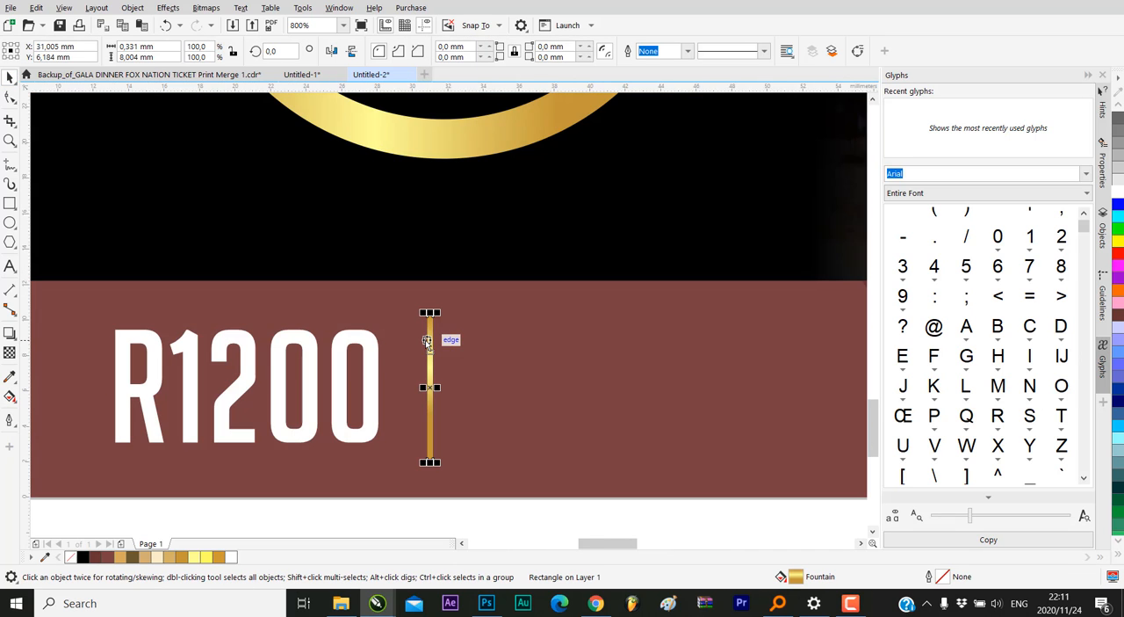
{"action": "key", "text": "Escape"}
Compare the price, divider and start and end times on the reference ticket with the new ticket's maroon band
{"action": "scroll", "coordinate": [364, 377], "scroll_direction": "down", "scroll_amount": 3}
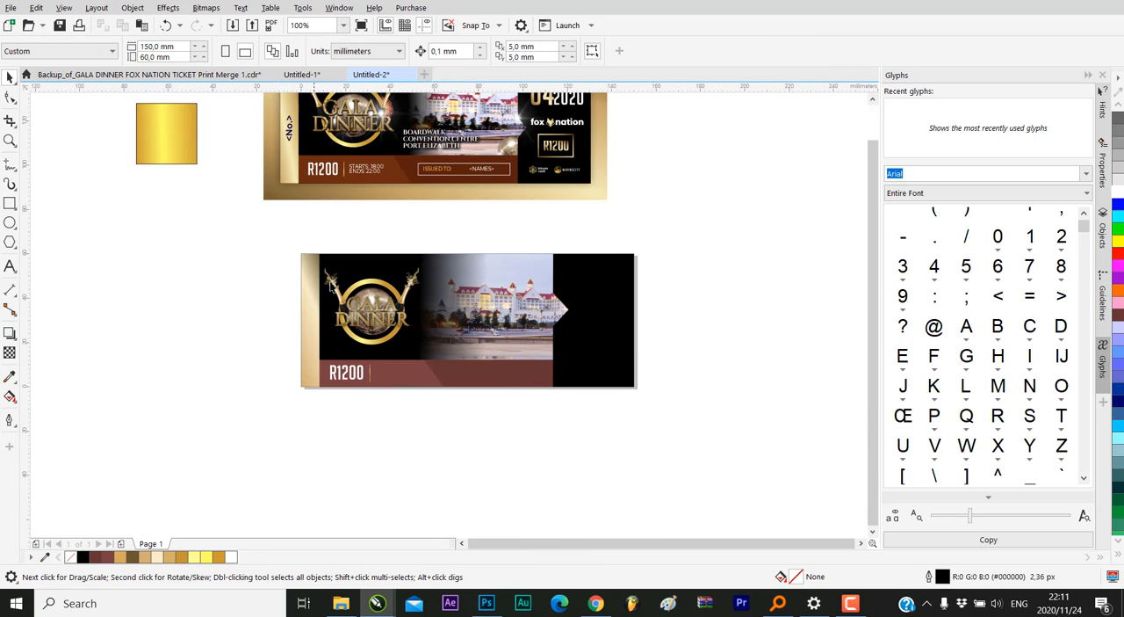
{"action": "scroll", "coordinate": [379, 383], "scroll_direction": "up", "scroll_amount": 1}
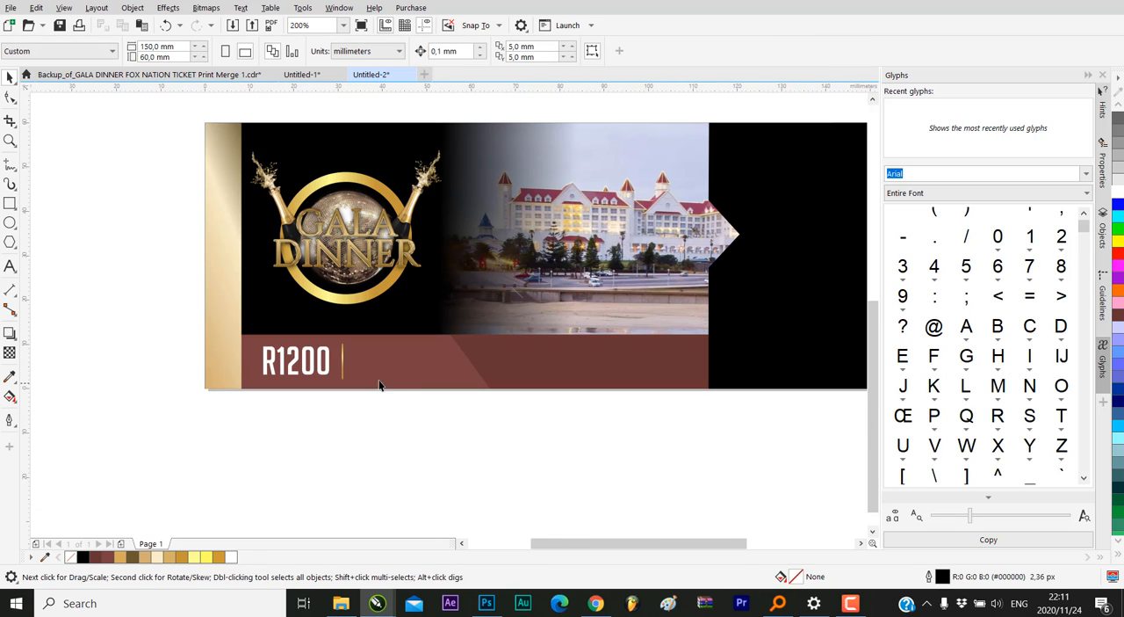
{"action": "scroll", "coordinate": [254, 357], "scroll_direction": "down", "scroll_amount": 1}
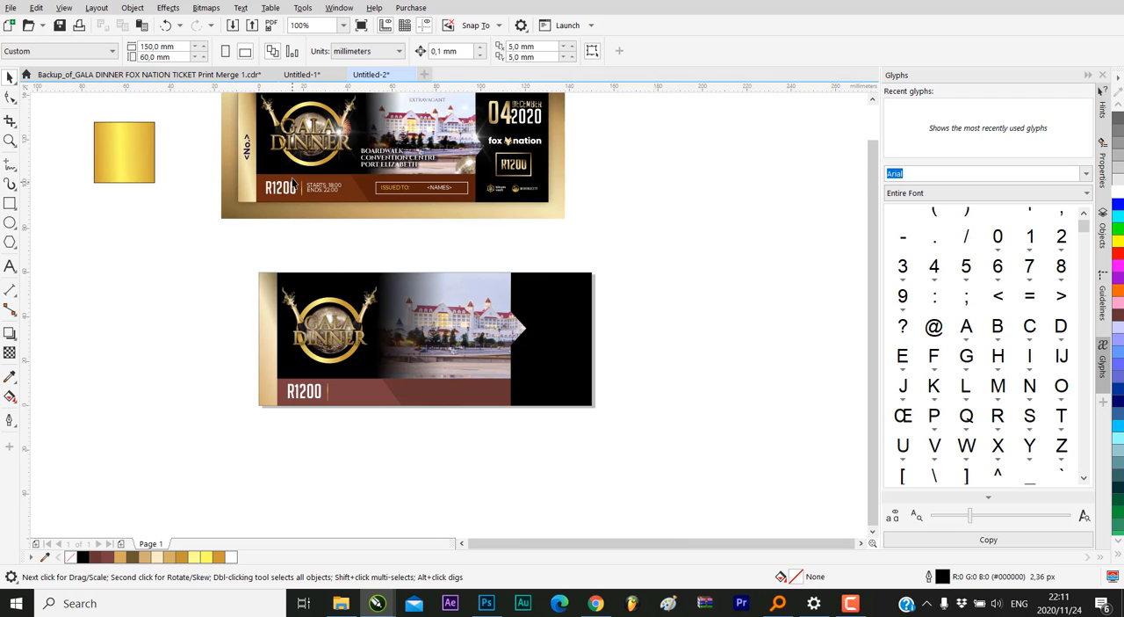
{"action": "scroll", "coordinate": [292, 184], "scroll_direction": "up", "scroll_amount": 1}
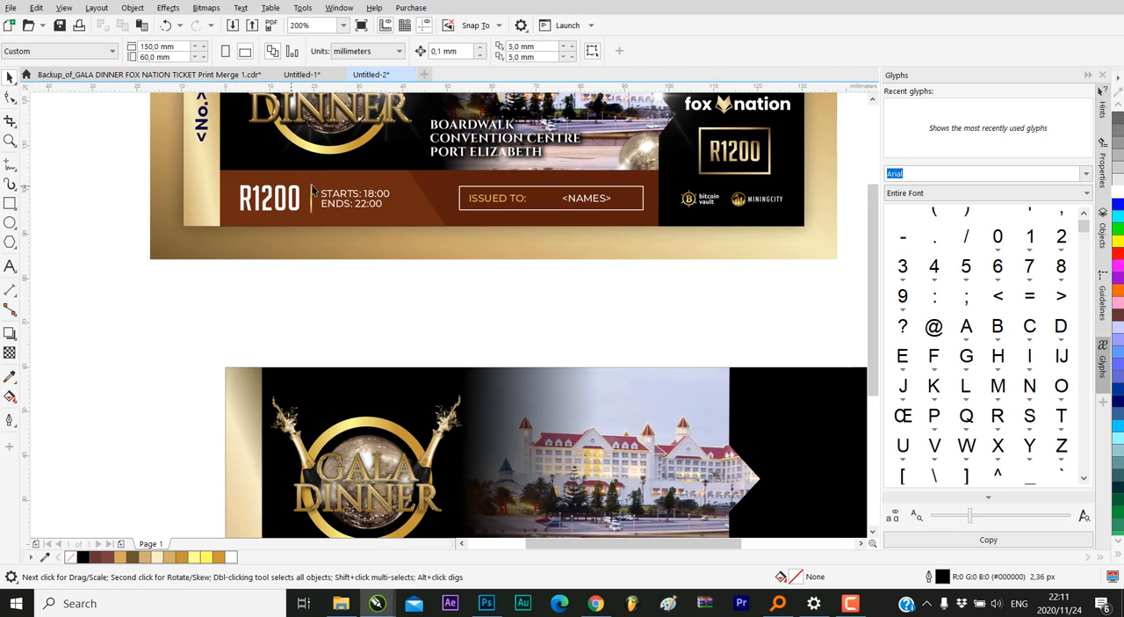
{"action": "scroll", "coordinate": [314, 232], "scroll_direction": "down", "scroll_amount": 1}
{"action": "scroll", "coordinate": [243, 341], "scroll_direction": "down", "scroll_amount": 1}
{"action": "scroll", "coordinate": [336, 341], "scroll_direction": "up", "scroll_amount": 2}
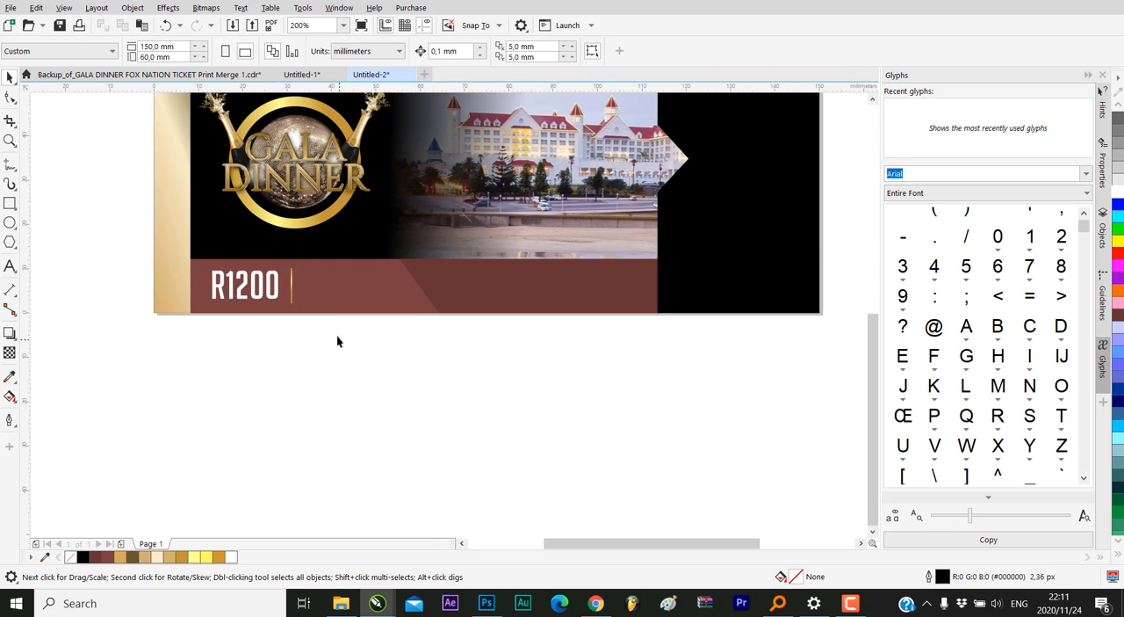
{"action": "scroll", "coordinate": [356, 367], "scroll_direction": "down", "scroll_amount": 1}
{"action": "scroll", "coordinate": [341, 334], "scroll_direction": "up", "scroll_amount": 3}
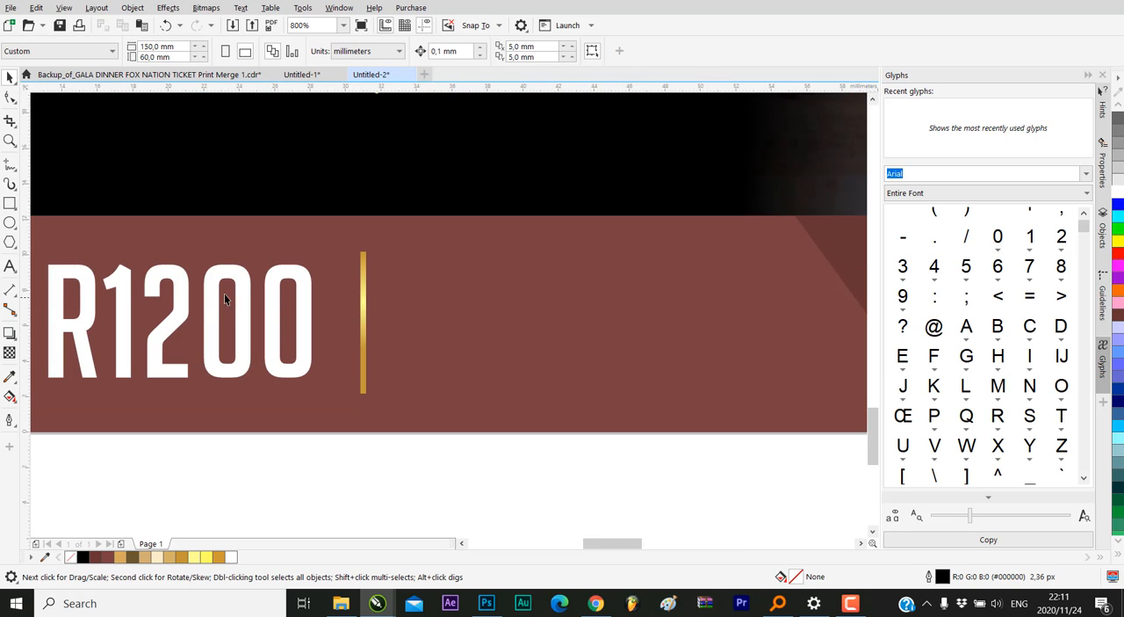
Add artistic text reading "STARTS: 18:00" just below the new ticket and begin a second line
{"action": "left_click", "coordinate": [10, 267]}
{"action": "scroll", "coordinate": [381, 326], "scroll_direction": "down", "scroll_amount": 2}
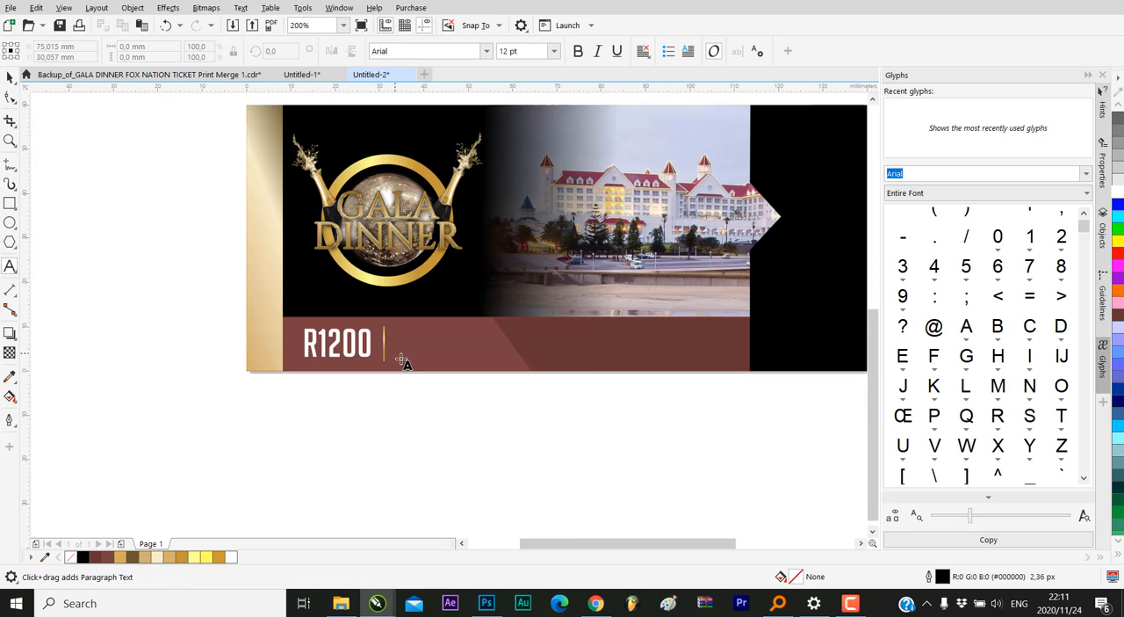
{"action": "scroll", "coordinate": [416, 384], "scroll_direction": "up", "scroll_amount": 1}
{"action": "scroll", "coordinate": [357, 371], "scroll_direction": "down", "scroll_amount": 1}
{"action": "left_click", "coordinate": [379, 402]}
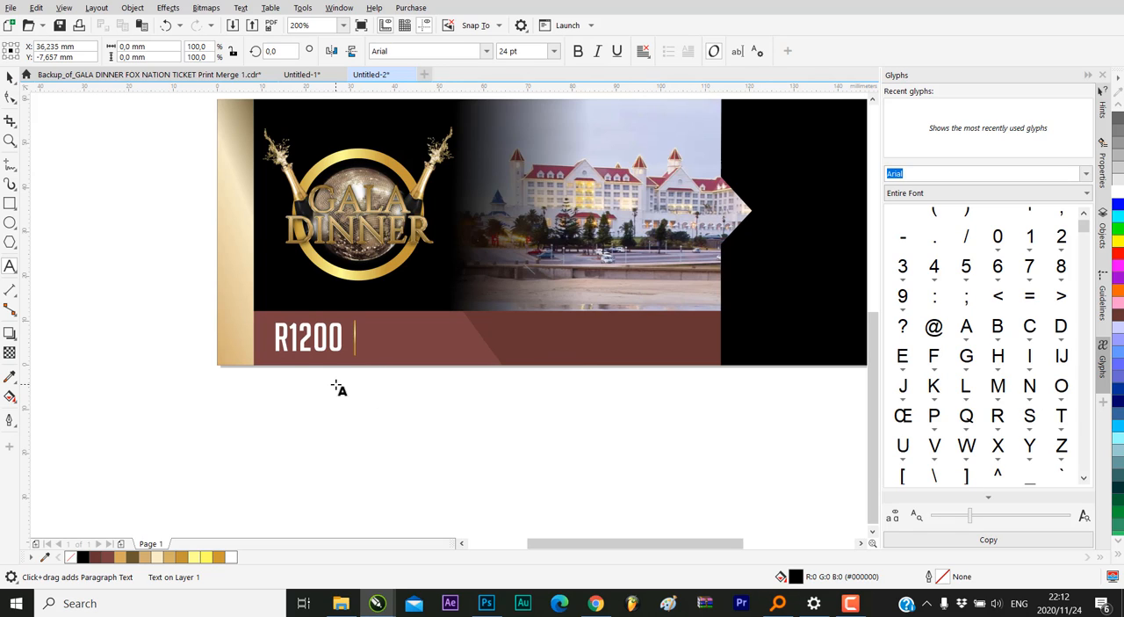
{"action": "type", "text": "STARTES"}
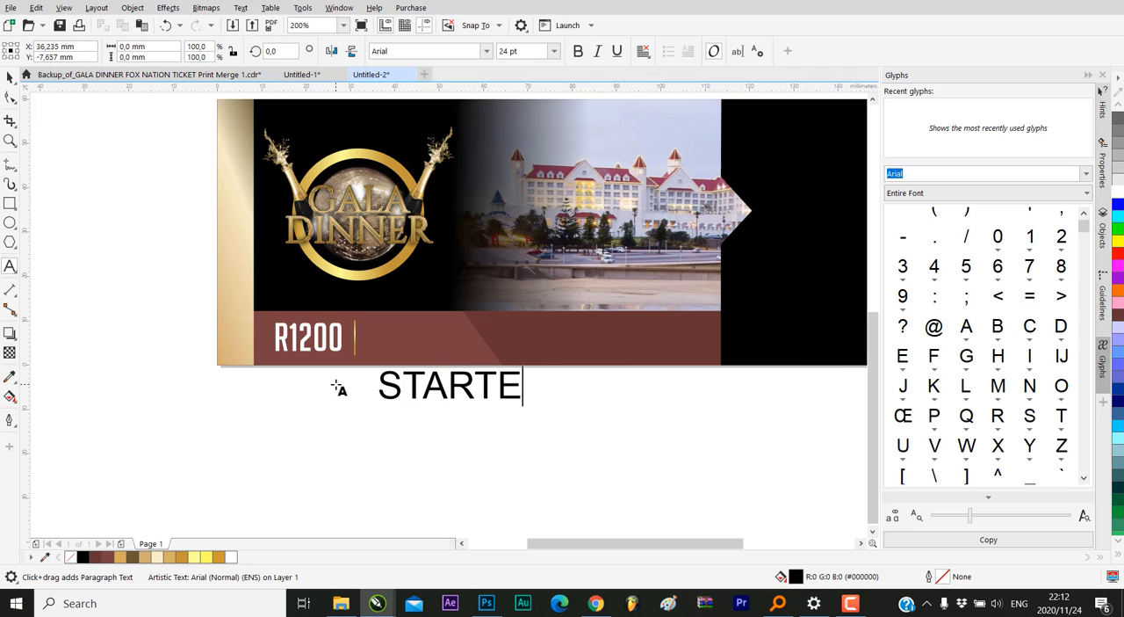
{"action": "key", "text": "BackSpace"}
{"action": "key", "text": "BackSpace"}
{"action": "type", "text": "S:"}
{"action": "scroll", "coordinate": [454, 354], "scroll_direction": "up", "scroll_amount": 2}
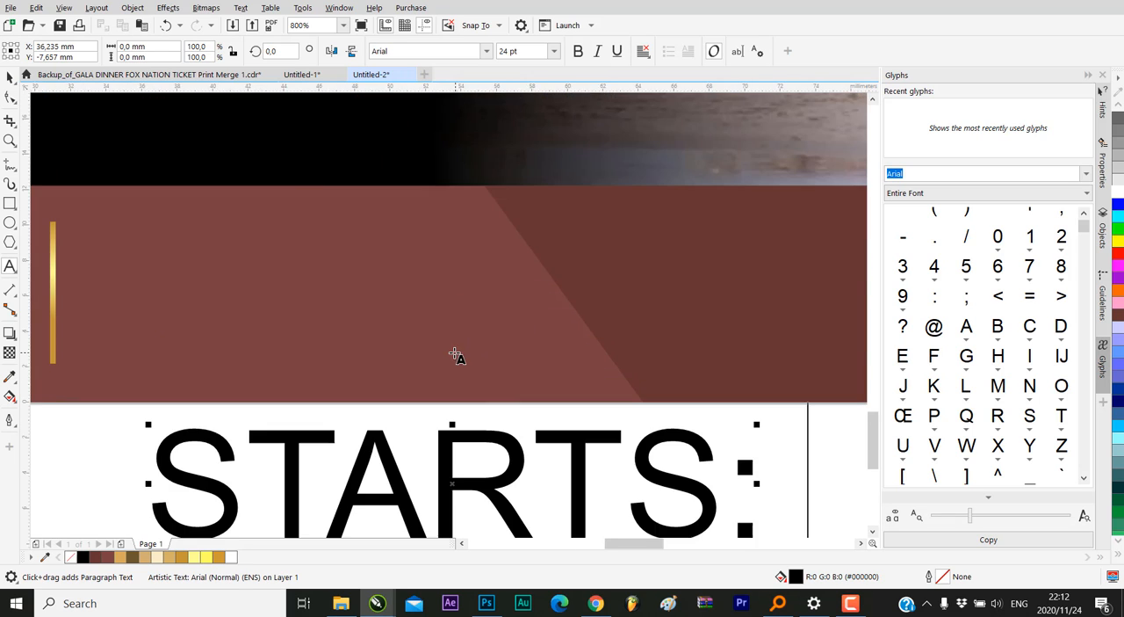
{"action": "scroll", "coordinate": [425, 402], "scroll_direction": "down", "scroll_amount": 3}
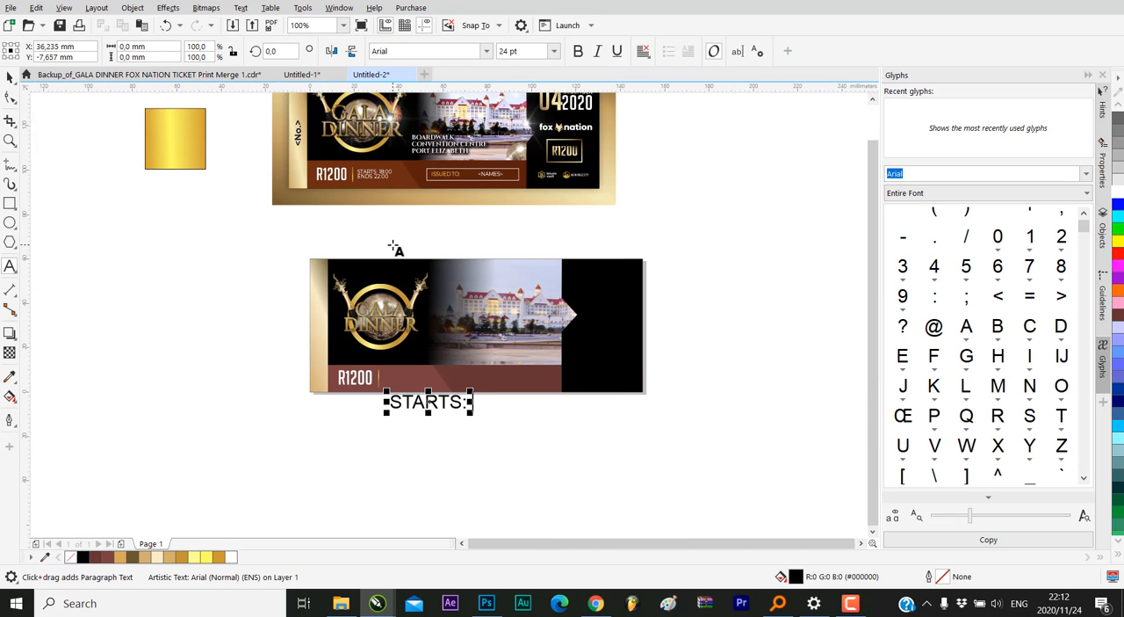
{"action": "type", "text": "18:00"}
{"action": "key", "text": "Return"}
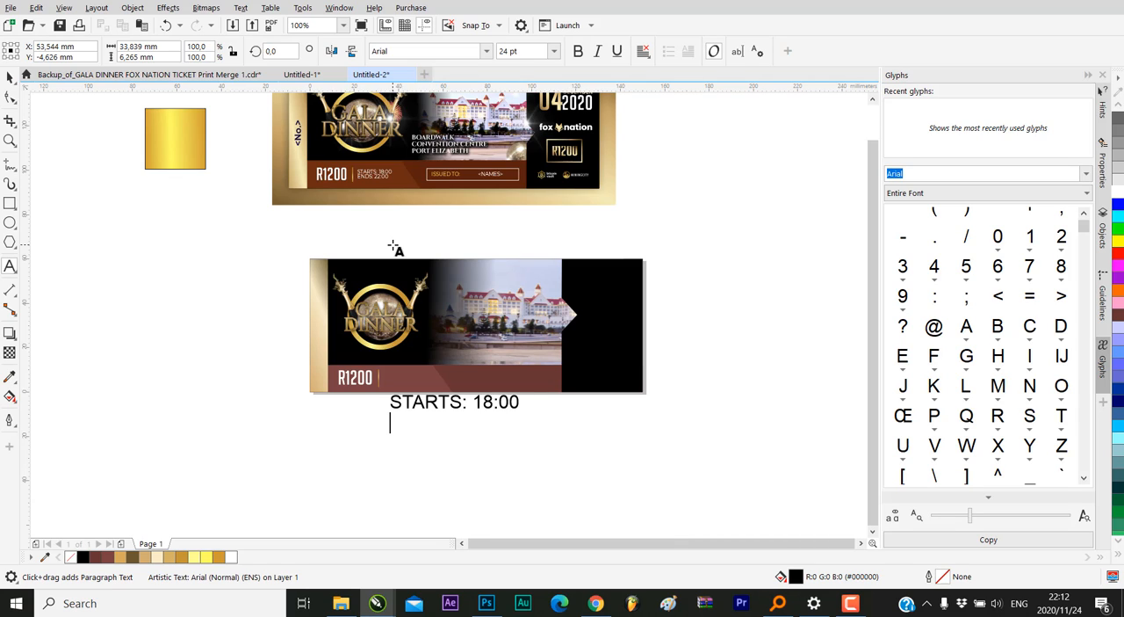
Write "ENDS: 22:00" as the second line, removing the stray colon and space before 18:00
{"action": "type", "text": "ENDS: 22"}
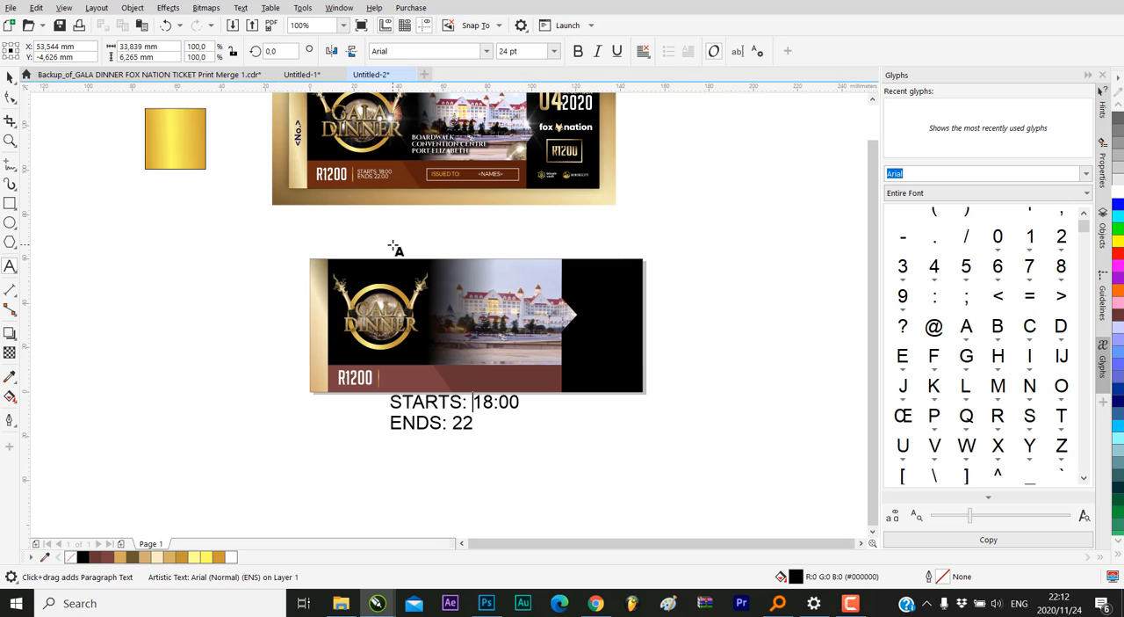
{"action": "type", "text": ":"}
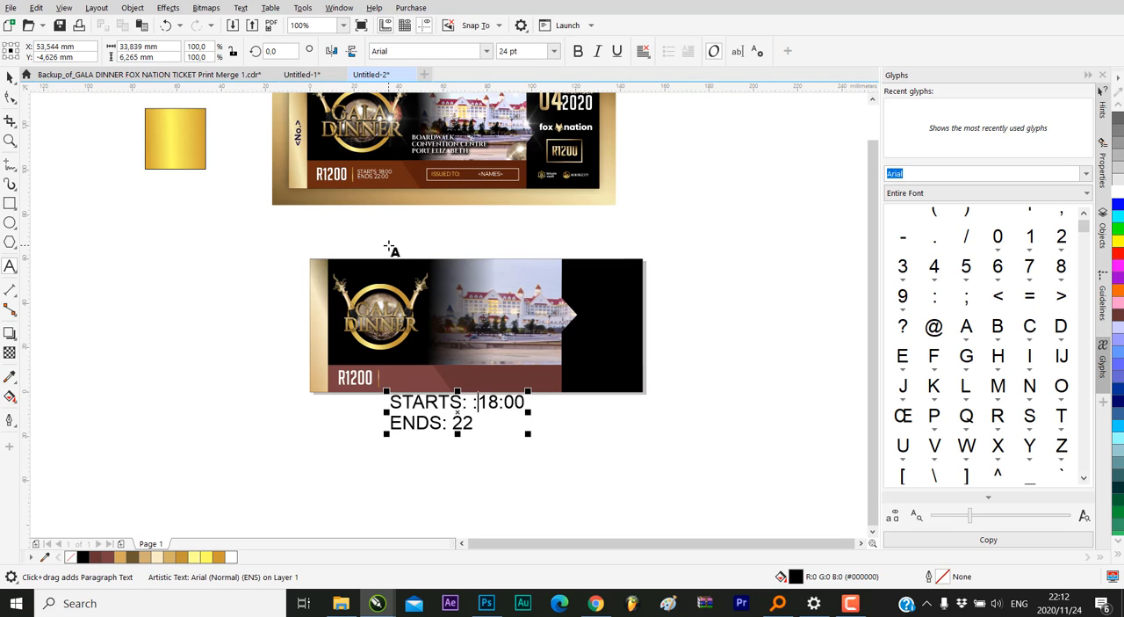
{"action": "key", "text": "BackSpace"}
{"action": "key", "text": "BackSpace"}
{"action": "left_click", "coordinate": [506, 429]}
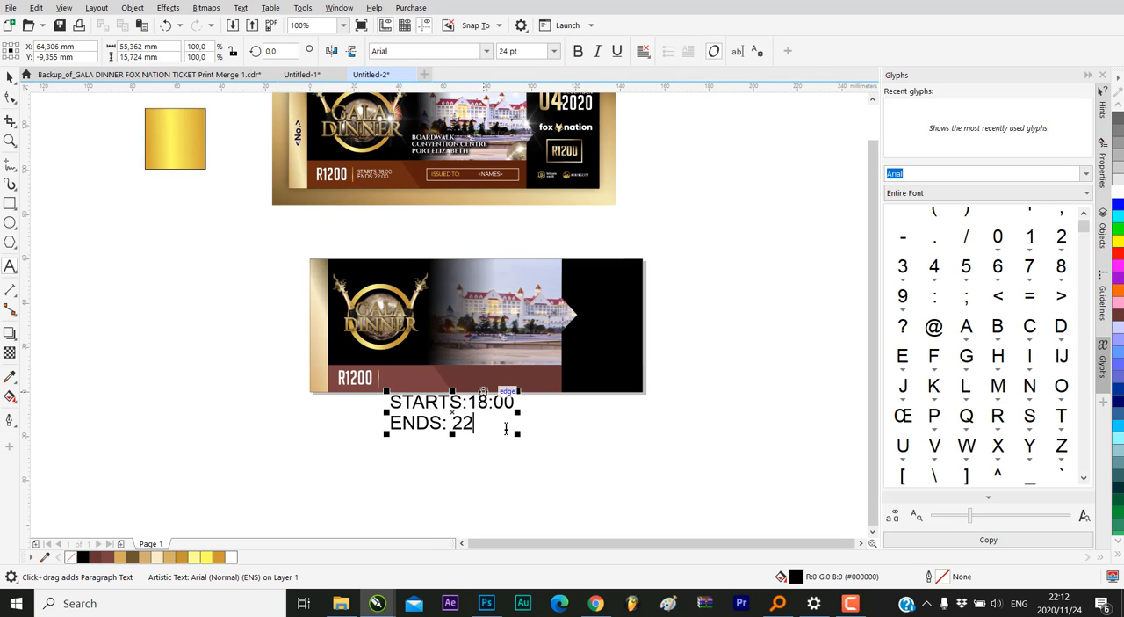
{"action": "type", "text": ":00"}
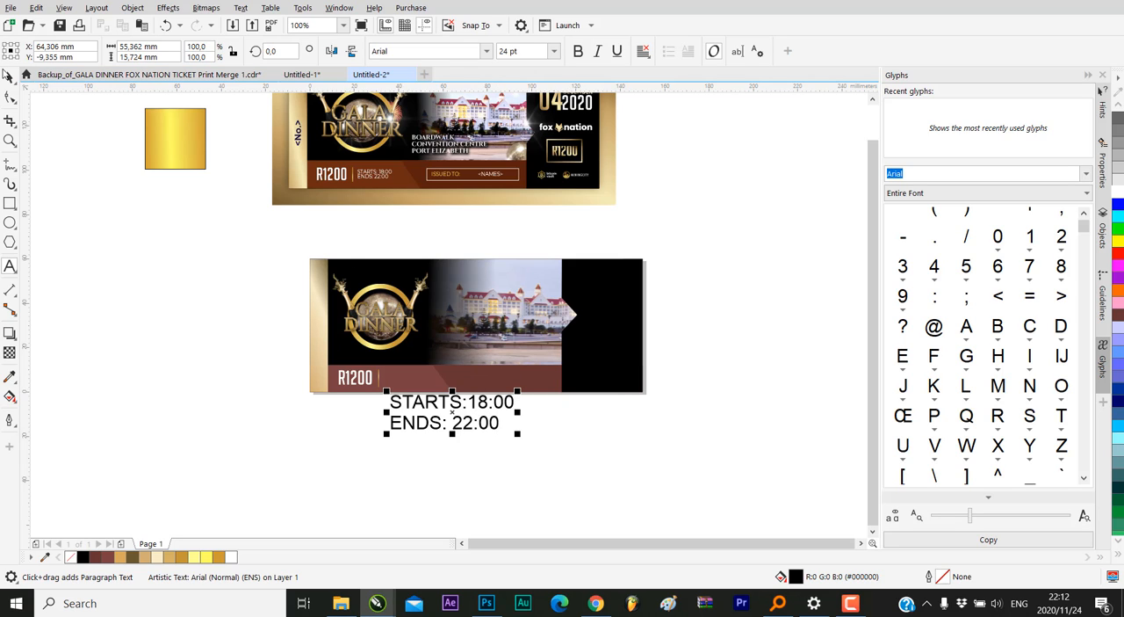
Change the font of the start and end times text to Montserrat
{"action": "left_click", "coordinate": [10, 77]}
{"action": "left_click", "coordinate": [410, 51]}
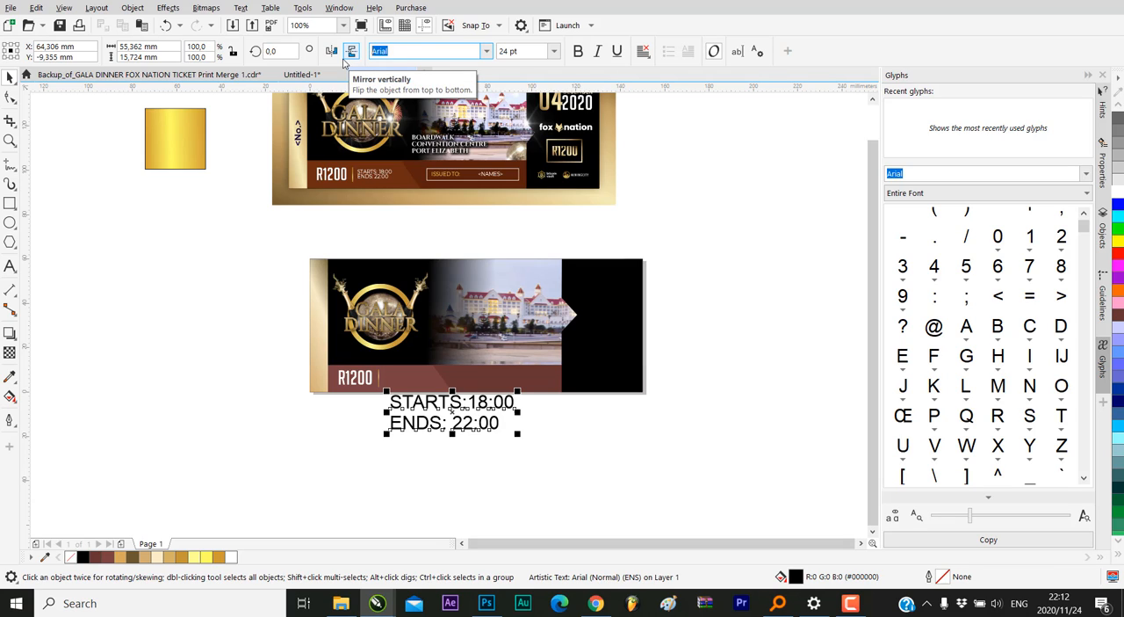
{"action": "type", "text": "Monts"}
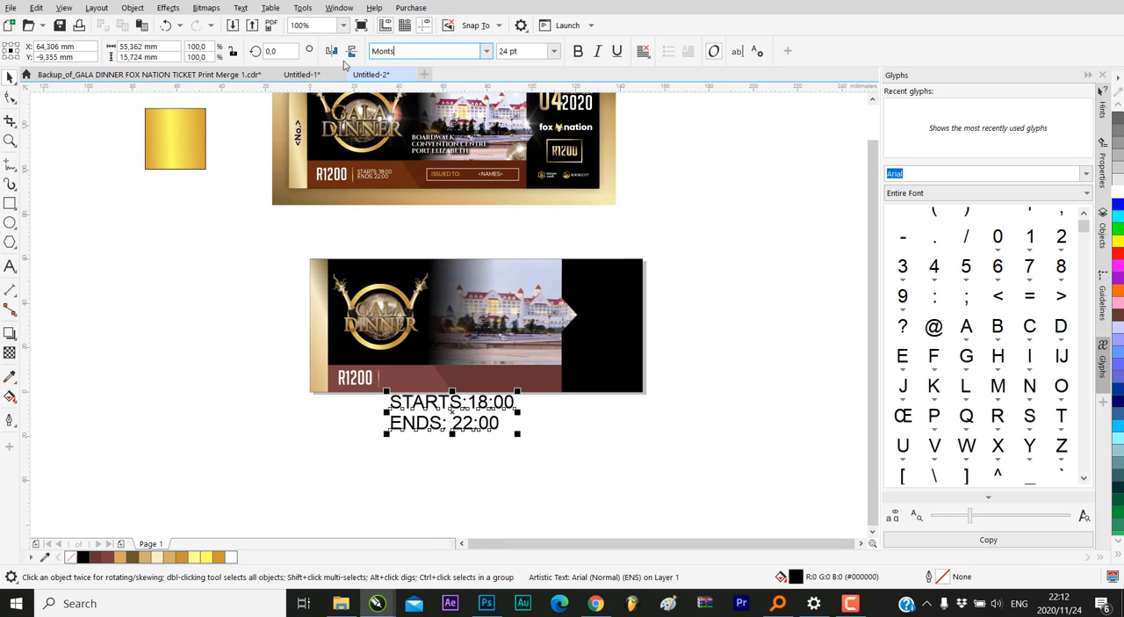
{"action": "type", "text": "Rerrat"}
{"action": "key", "text": "Return"}
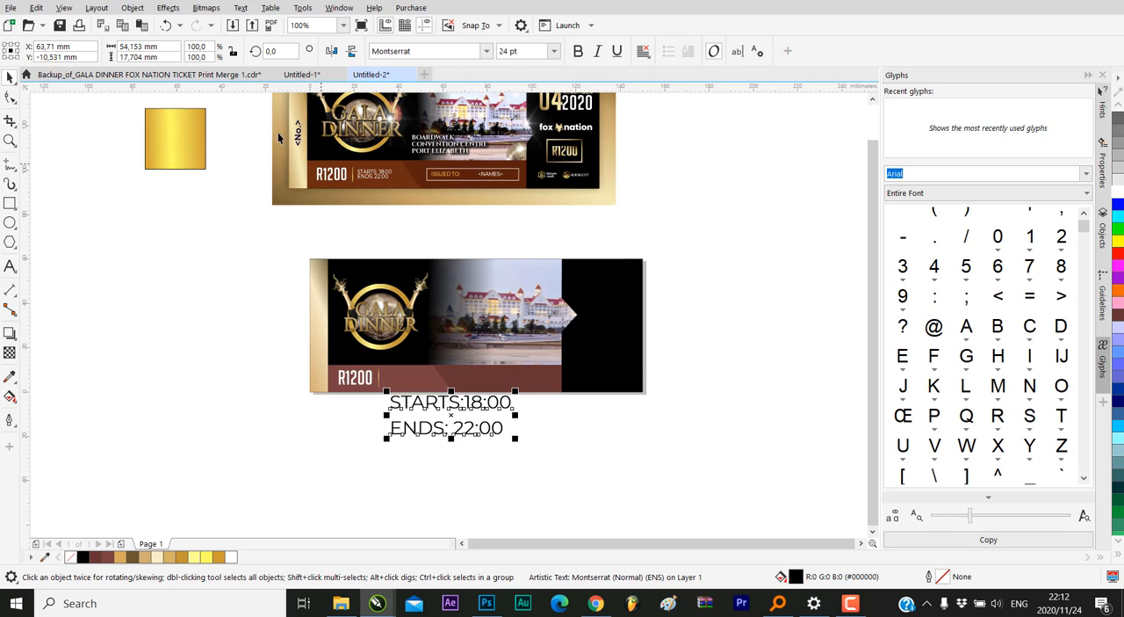
Scale the times text down to about 13.3 pt below the ticket and tighten the spacing between its two lines
{"action": "scroll", "coordinate": [503, 424], "scroll_direction": "up", "scroll_amount": 1}
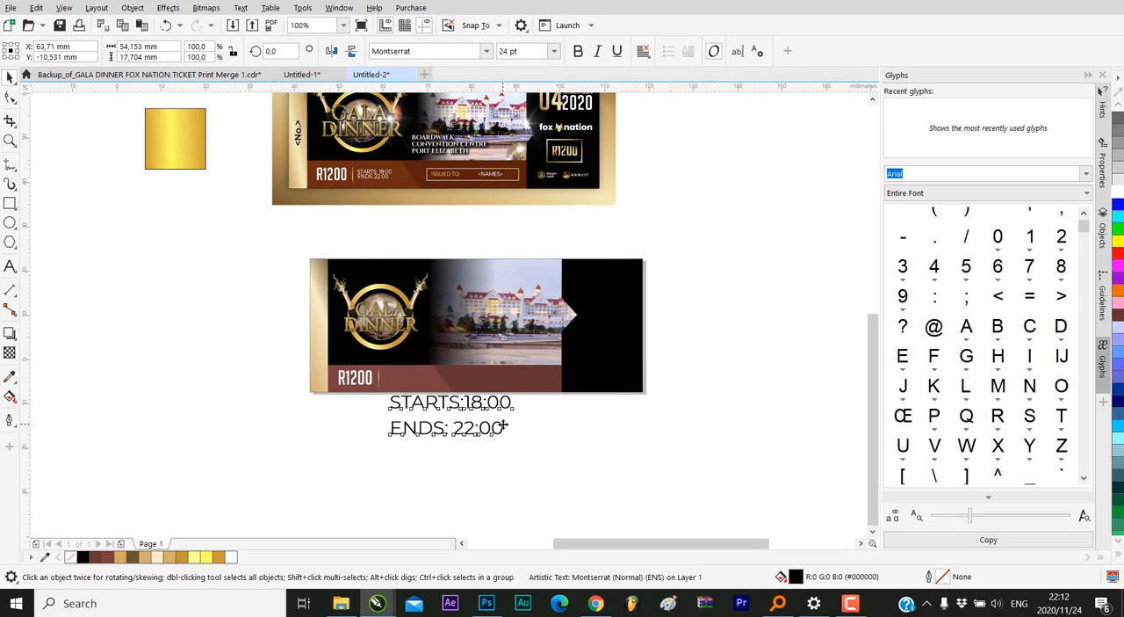
{"action": "left_click_drag", "start_coordinate": [524, 360], "coordinate": [419, 398]}
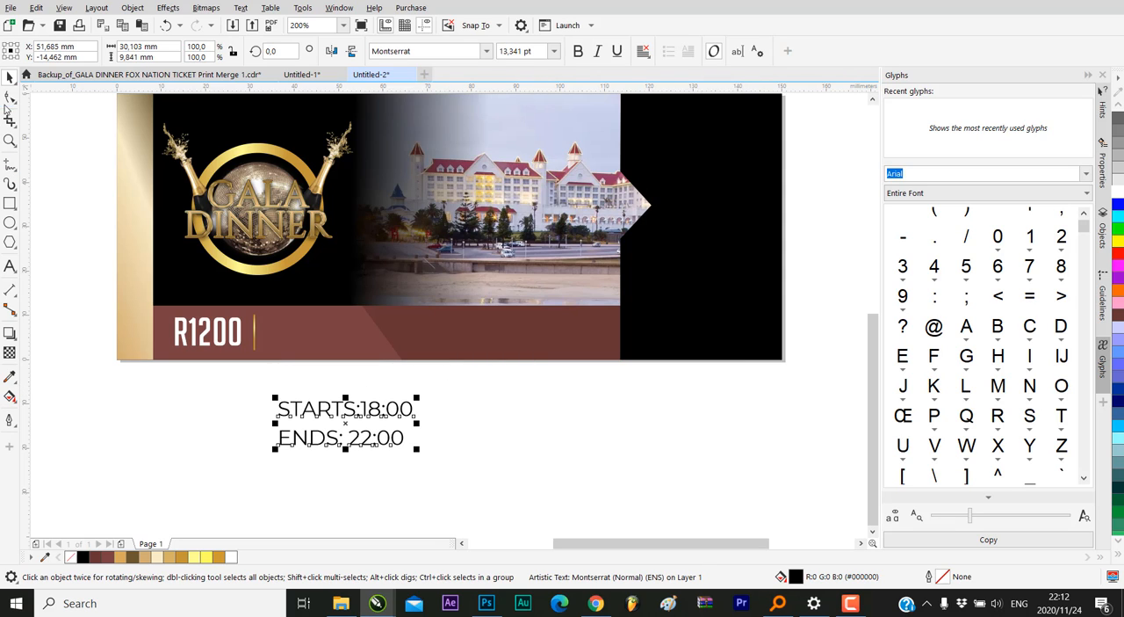
{"action": "left_click", "coordinate": [10, 97]}
{"action": "left_click_drag", "start_coordinate": [275, 451], "coordinate": [267, 432]}
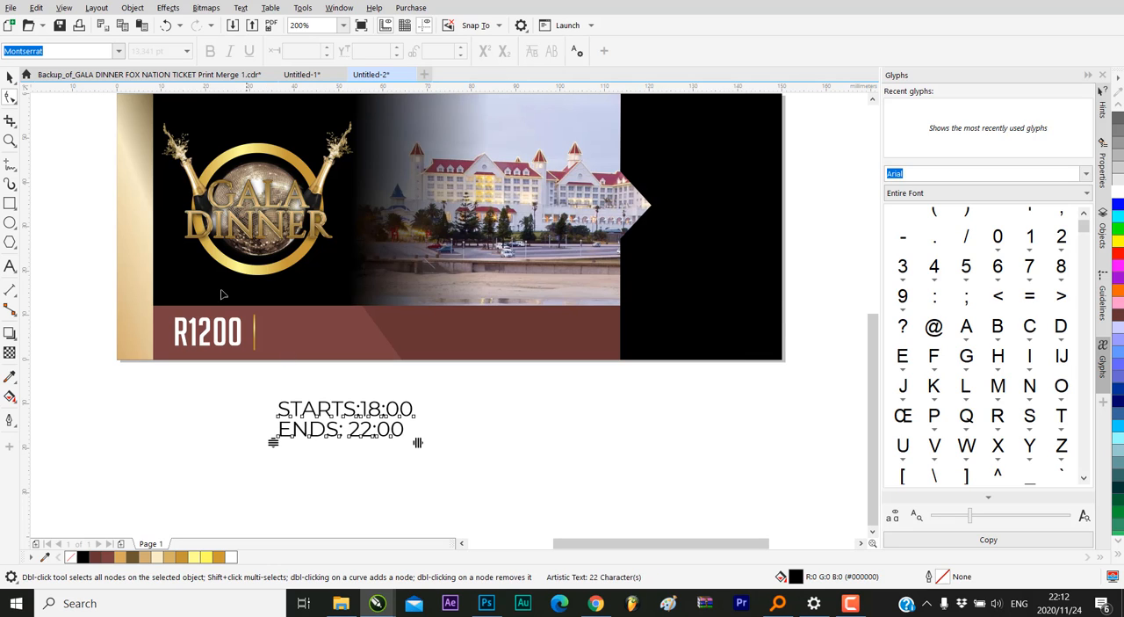
{"action": "left_click", "coordinate": [10, 77]}
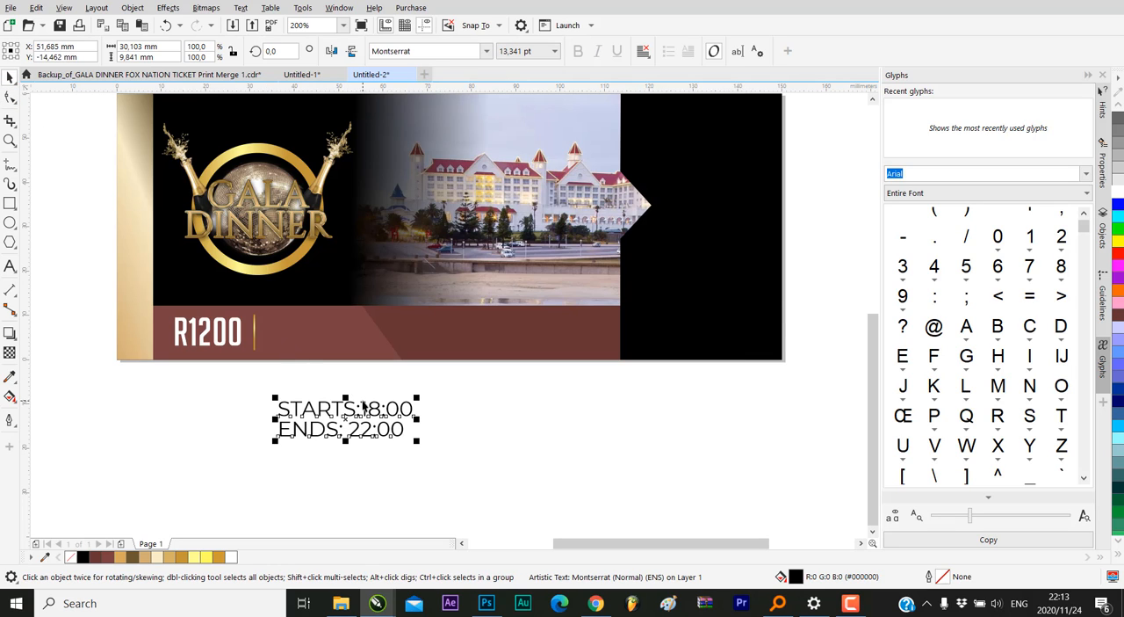
Insert a space between "STARTS:" and "18:00" in the times text
{"action": "left_click", "coordinate": [361, 402]}
{"action": "left_click", "coordinate": [361, 403]}
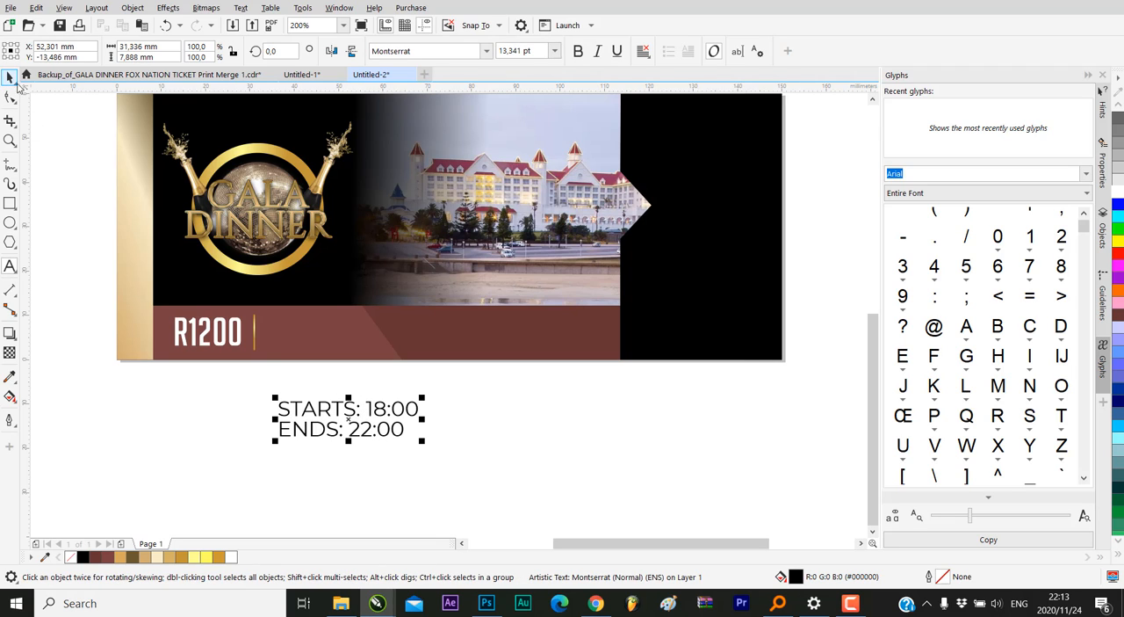
{"action": "key", "text": "ctrl+space"}
Move the times text onto the maroon band beside the gold divider and scale it down to about 8.1 pt
{"action": "left_click_drag", "start_coordinate": [330, 412], "coordinate": [314, 321]}
{"action": "left_click_drag", "start_coordinate": [404, 308], "coordinate": [355, 275]}
{"action": "scroll", "coordinate": [318, 312], "scroll_direction": "up", "scroll_amount": 2}
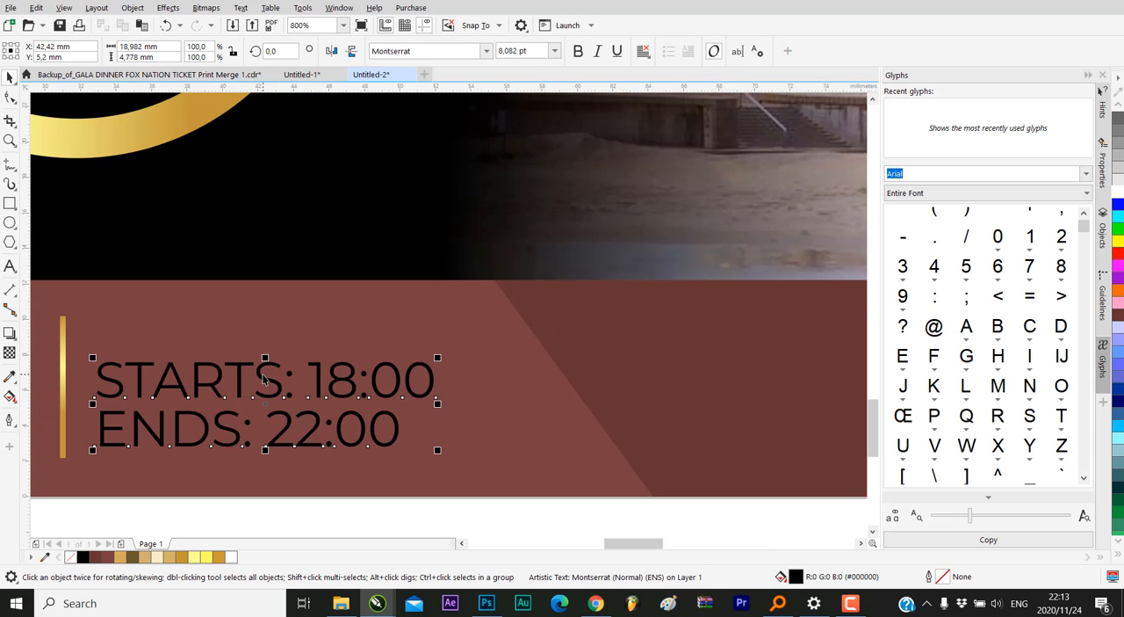
{"action": "left_click_drag", "start_coordinate": [264, 378], "coordinate": [278, 361]}
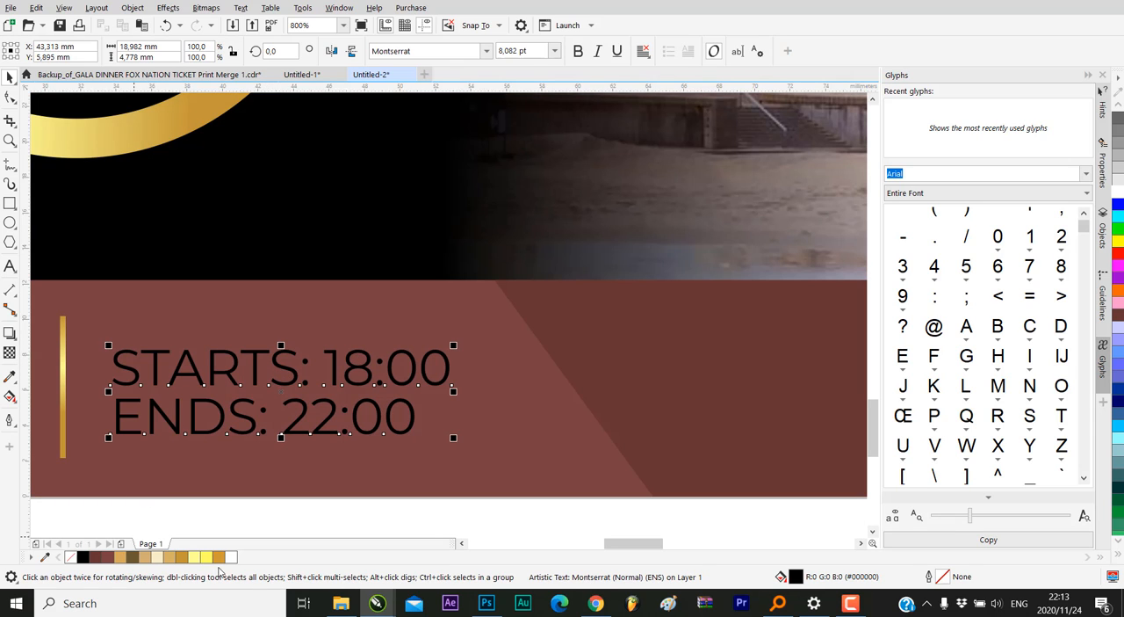
Fill the times text with white and shrink it to about 7.5 pt, centred at about Y 6.2 mm on the band
{"action": "left_click", "coordinate": [231, 555]}
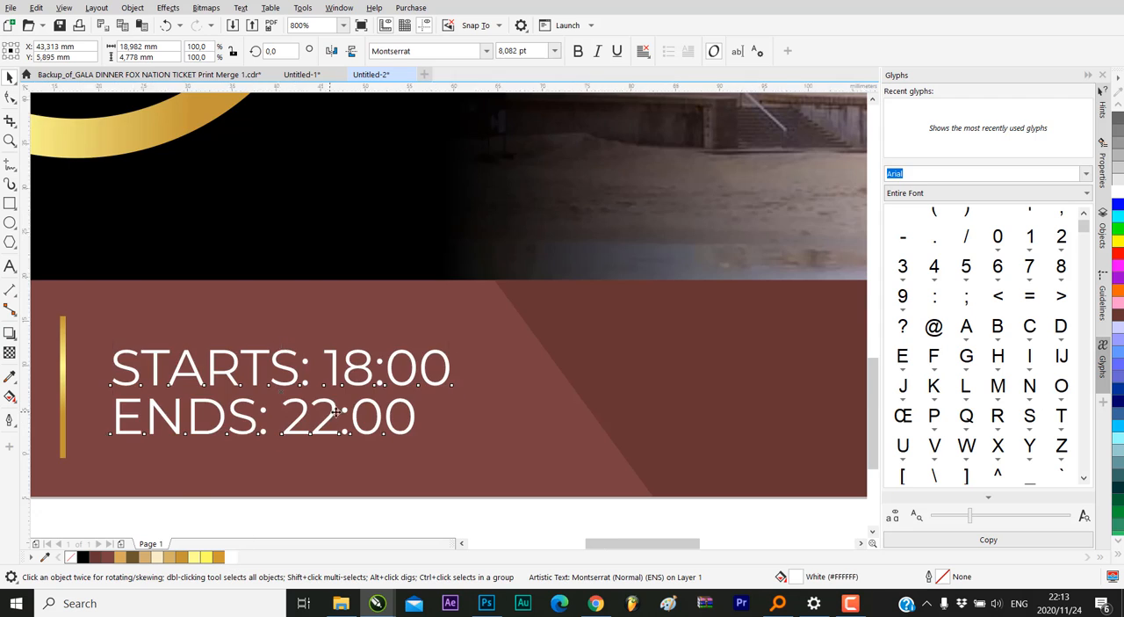
{"action": "scroll", "coordinate": [309, 434], "scroll_direction": "down", "scroll_amount": 3}
{"action": "scroll", "coordinate": [334, 396], "scroll_direction": "up", "scroll_amount": 1}
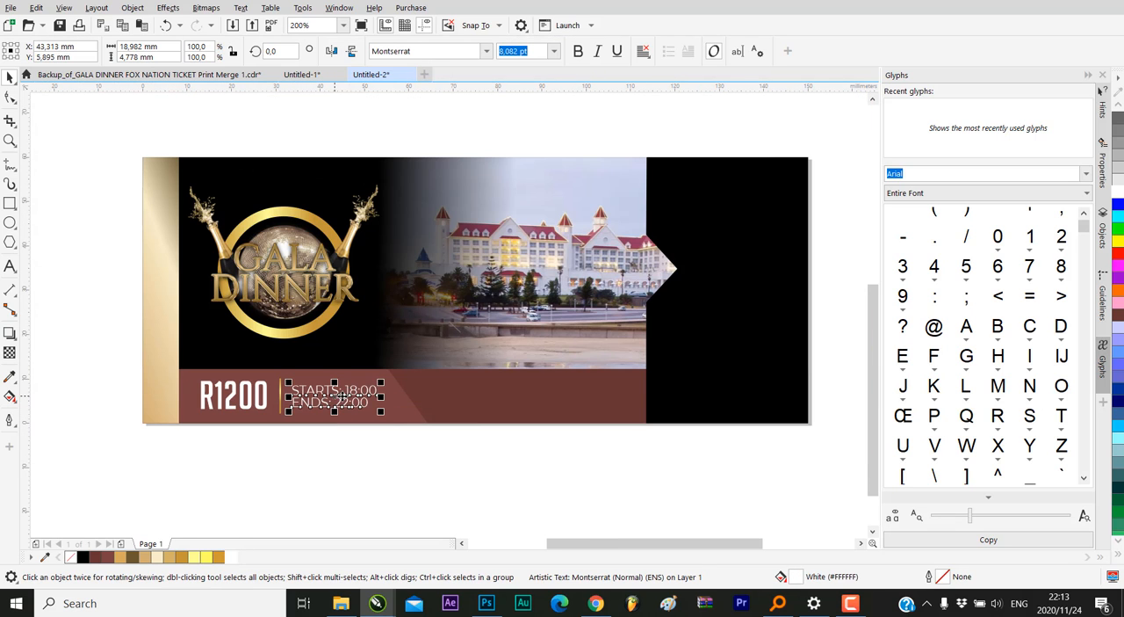
{"action": "mouse_move", "coordinate": [380, 380]}
{"action": "left_mouse_down"}
{"action": "mouse_move", "coordinate": [369, 386]}
{"action": "mouse_move", "coordinate": [402, 382]}
{"action": "mouse_move", "coordinate": [369, 392]}
{"action": "left_mouse_up"}
{"action": "scroll", "coordinate": [369, 392], "scroll_direction": "up", "scroll_amount": 1}
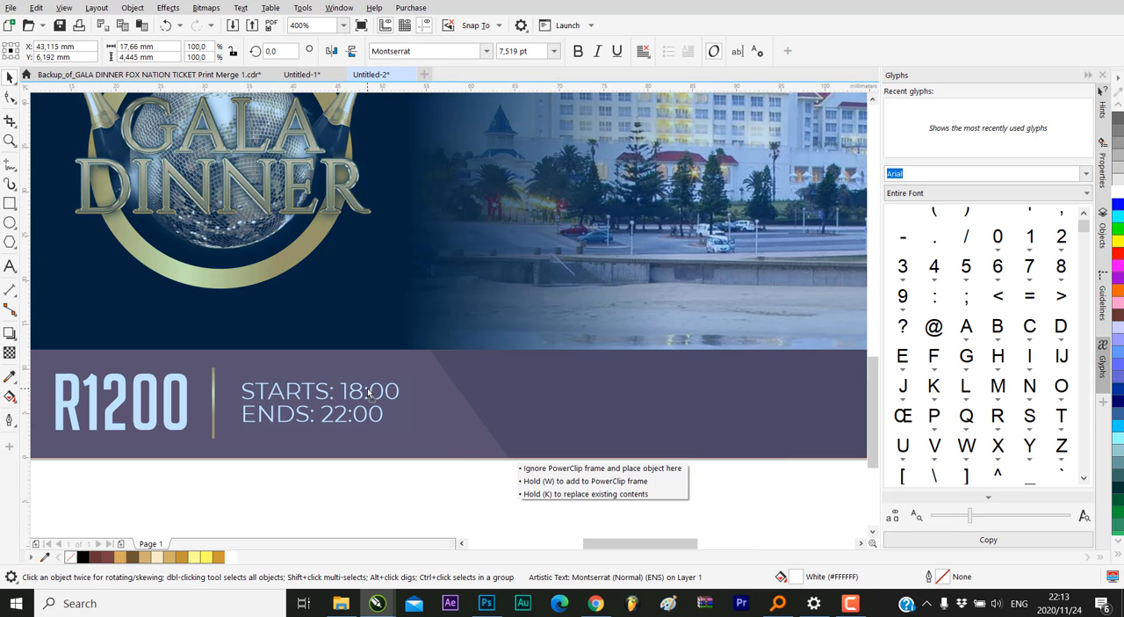
Compare the new ticket's maroon band with the reference ticket, including its outlined ISSUED TO box
{"action": "scroll", "coordinate": [295, 468], "scroll_direction": "down", "scroll_amount": 2}
{"action": "left_click", "coordinate": [374, 461]}
{"action": "left_click", "coordinate": [492, 438]}
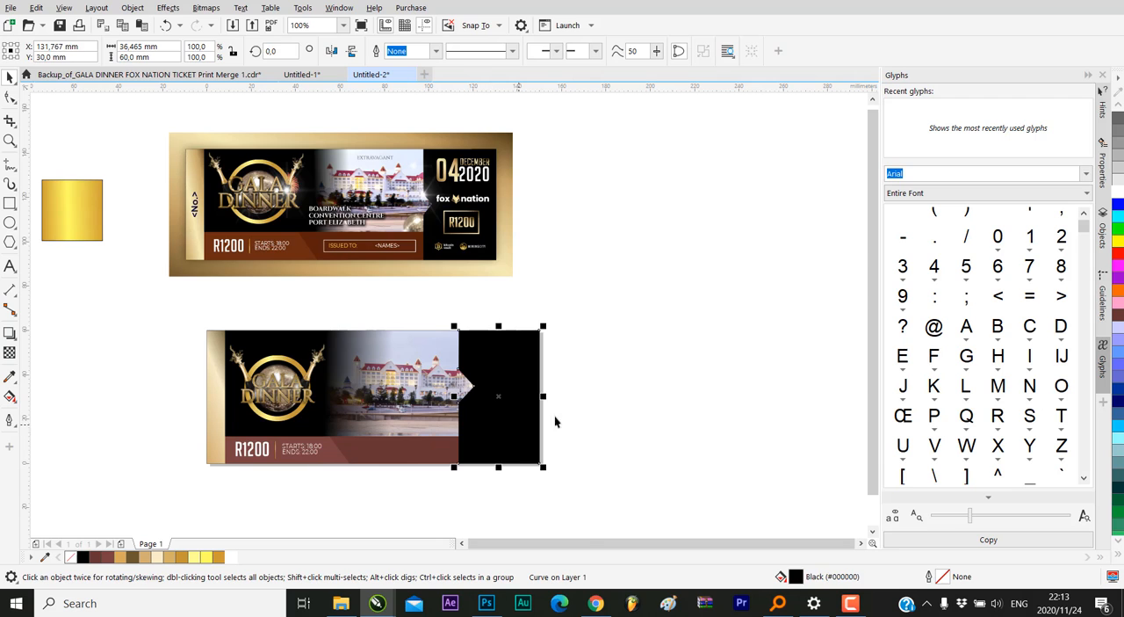
{"action": "left_click", "coordinate": [554, 421]}
{"action": "scroll", "coordinate": [434, 448], "scroll_direction": "up", "scroll_amount": 1}
{"action": "scroll", "coordinate": [587, 343], "scroll_direction": "down", "scroll_amount": 1}
{"action": "scroll", "coordinate": [516, 389], "scroll_direction": "up", "scroll_amount": 1}
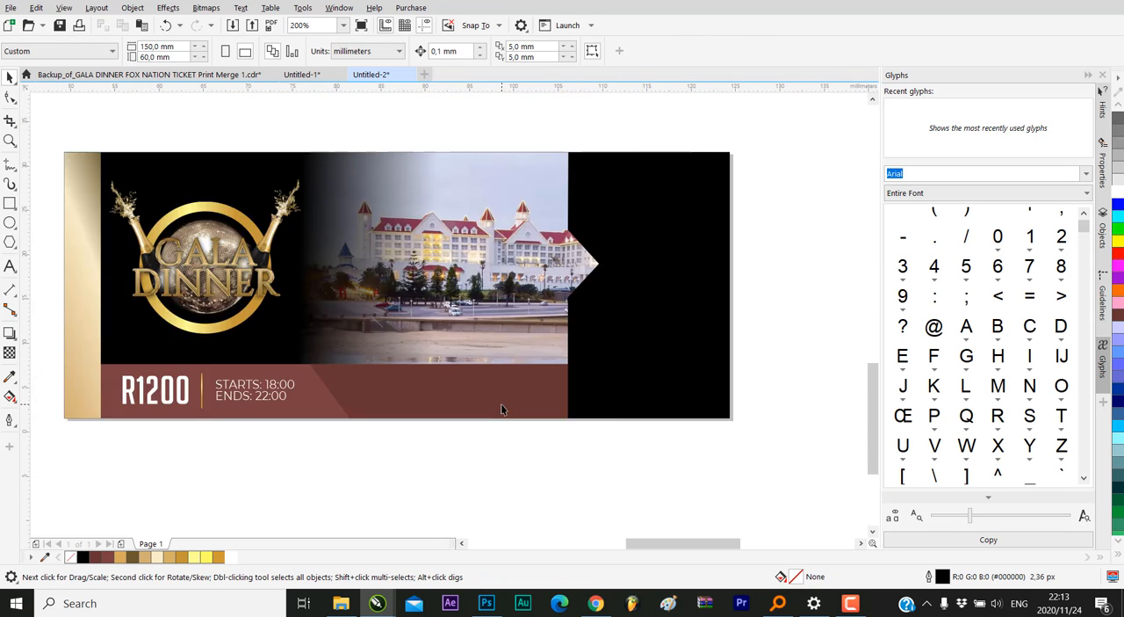
{"action": "scroll", "coordinate": [336, 311], "scroll_direction": "up", "scroll_amount": 1}
{"action": "scroll", "coordinate": [252, 274], "scroll_direction": "down", "scroll_amount": 2}
{"action": "scroll", "coordinate": [243, 273], "scroll_direction": "up", "scroll_amount": 1}
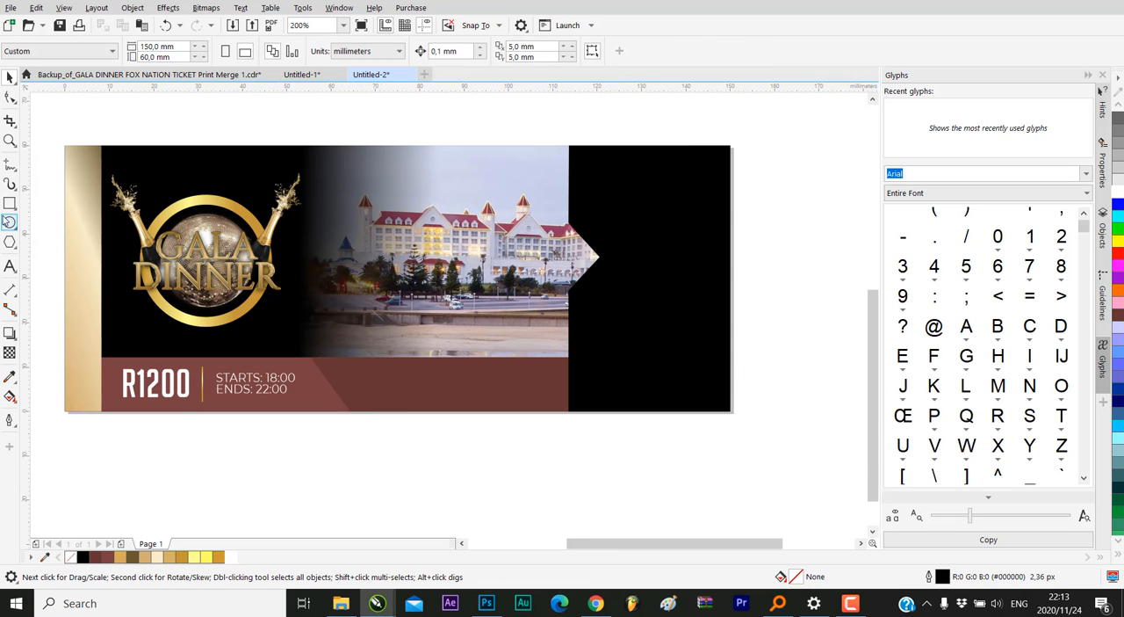
Draw a rectangle about 42.7 × 6.4 mm on the dark part of the maroon band, centred at about Y 6.3 mm
{"action": "left_click", "coordinate": [10, 203]}
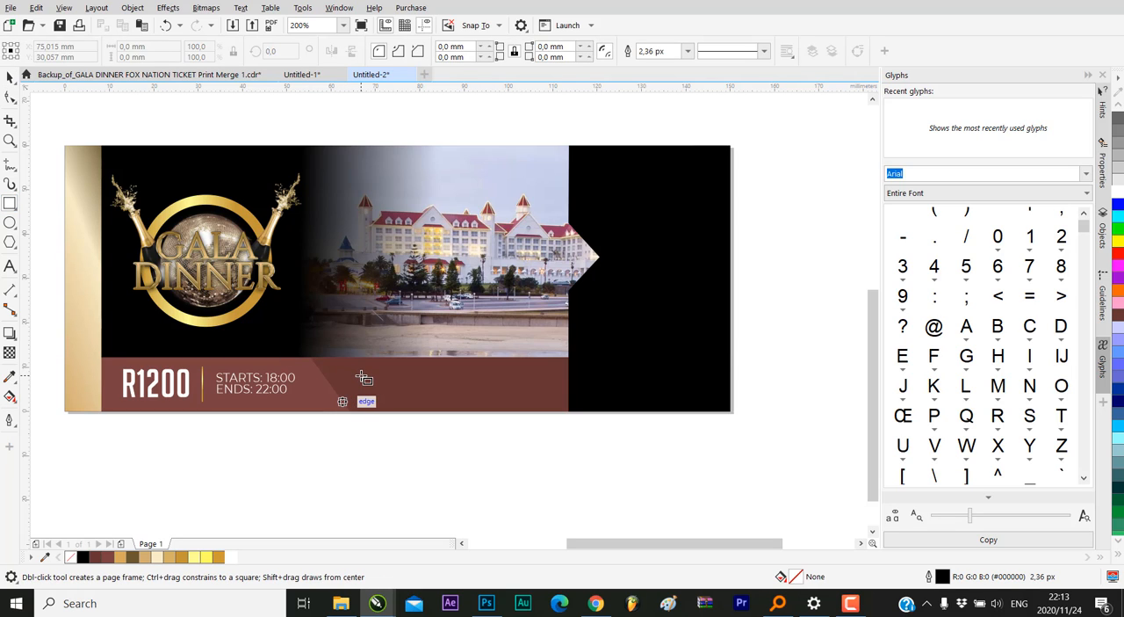
{"action": "left_click_drag", "start_coordinate": [360, 376], "coordinate": [553, 404]}
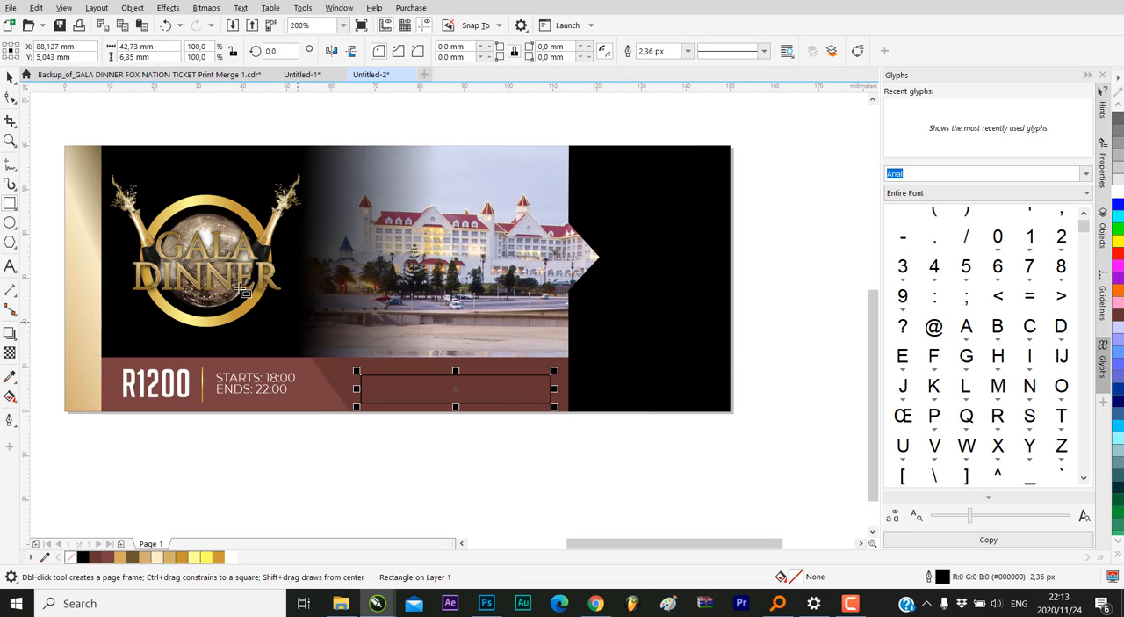
{"action": "key", "text": "space"}
{"action": "scroll", "coordinate": [467, 401], "scroll_direction": "up", "scroll_amount": 1}
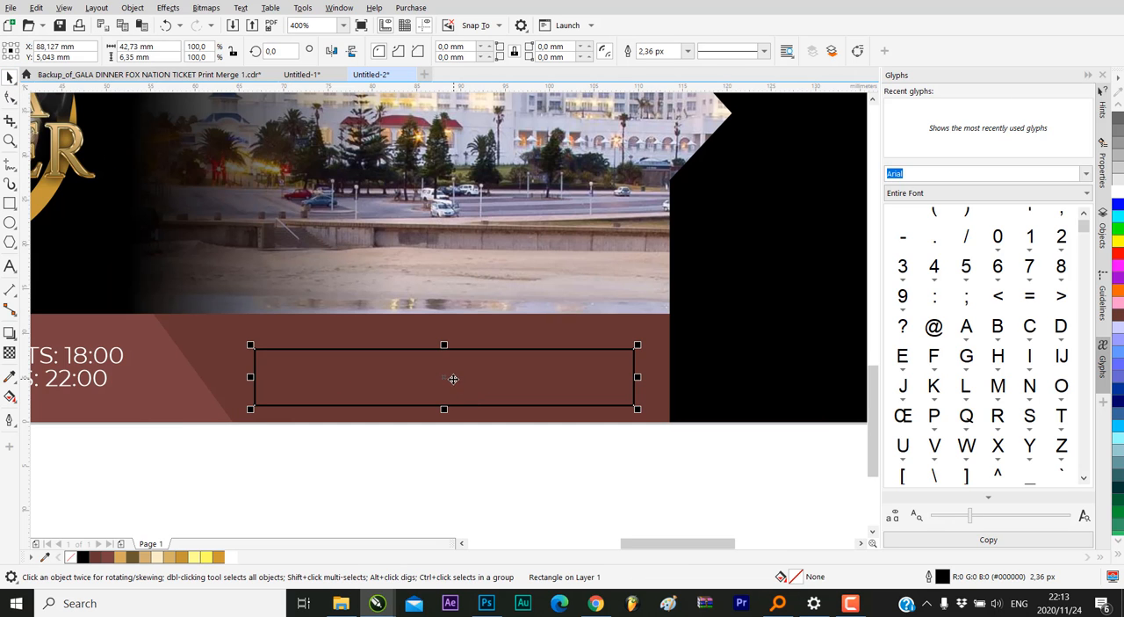
{"action": "left_click_drag", "start_coordinate": [444, 377], "coordinate": [444, 365]}
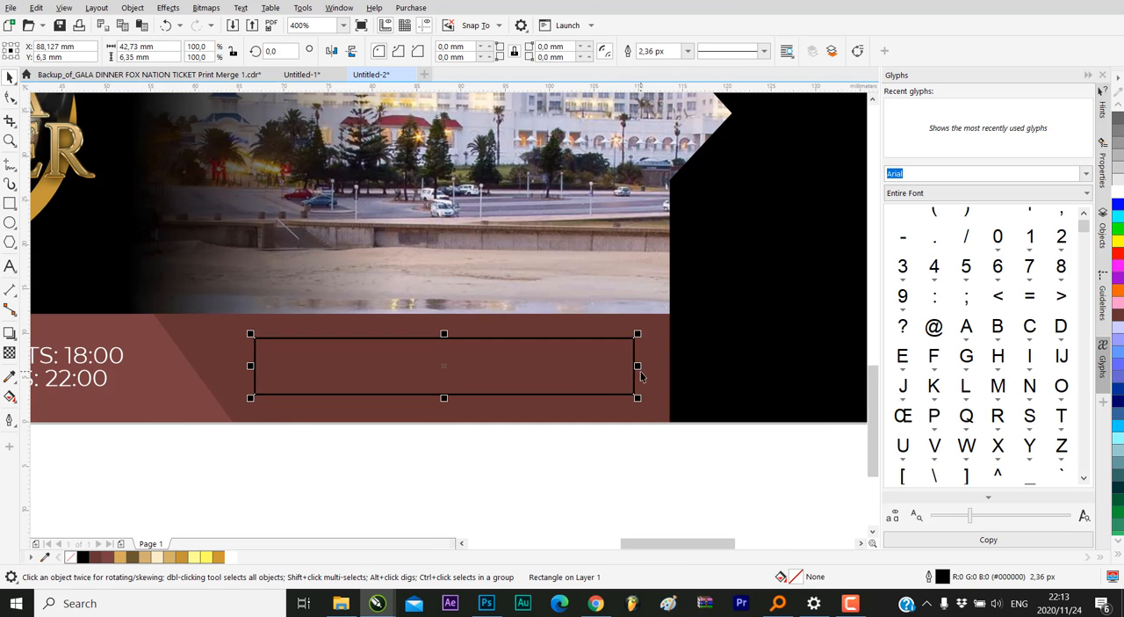
Give the rectangle on the maroon band a white outline
{"action": "scroll", "coordinate": [567, 436], "scroll_direction": "down", "scroll_amount": 2}
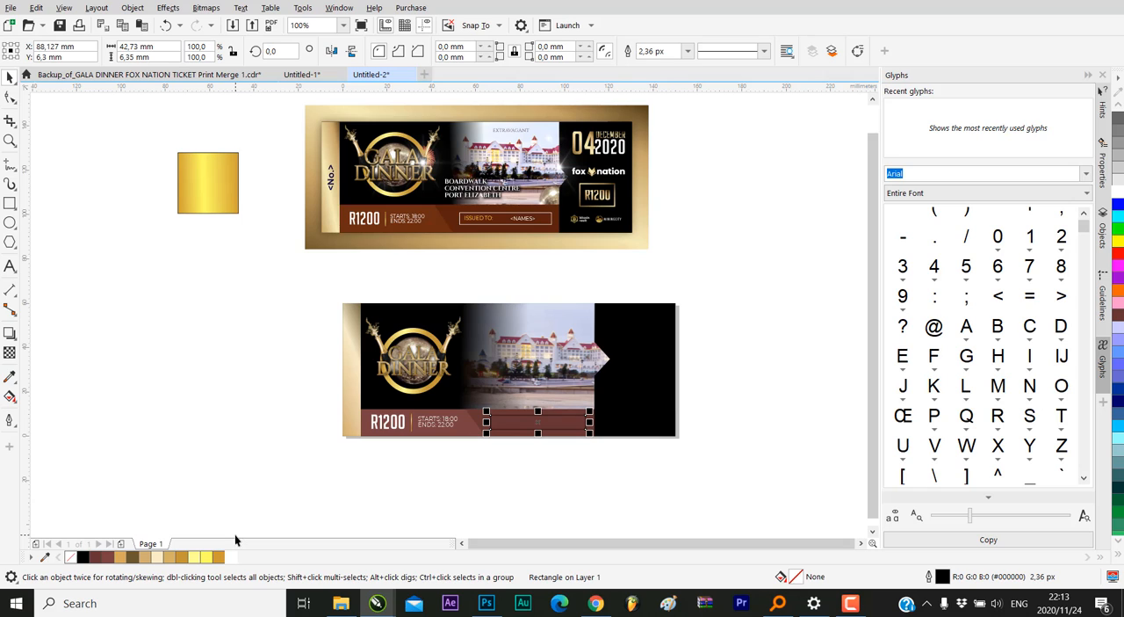
{"action": "scroll", "coordinate": [602, 439], "scroll_direction": "up", "scroll_amount": 1}
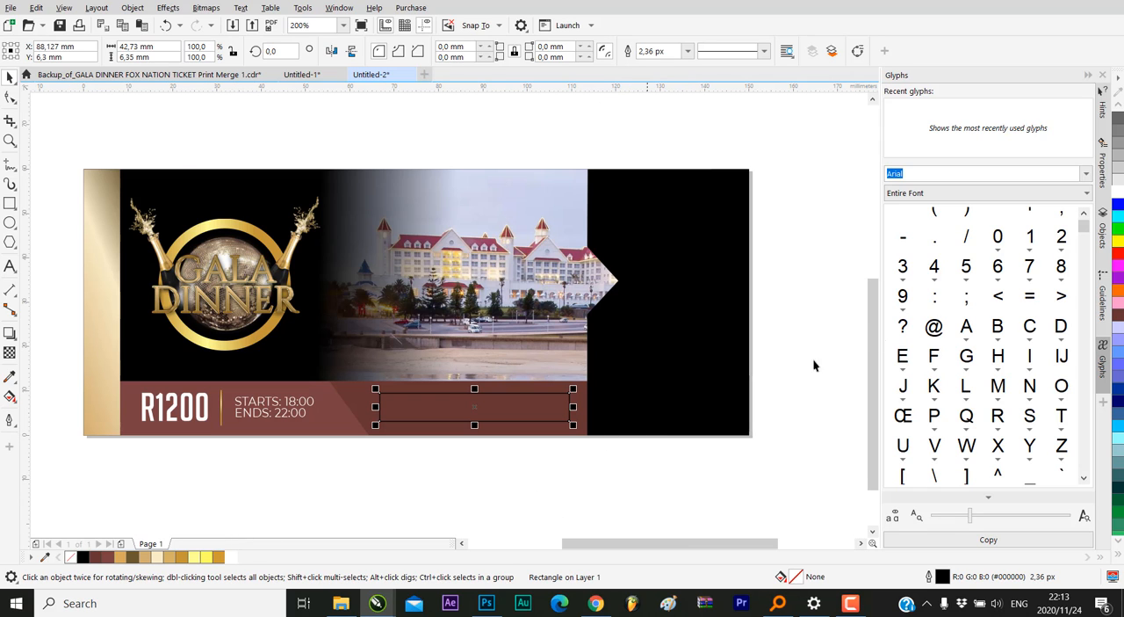
{"action": "right_click", "coordinate": [1117, 189]}
{"action": "left_click", "coordinate": [777, 257]}
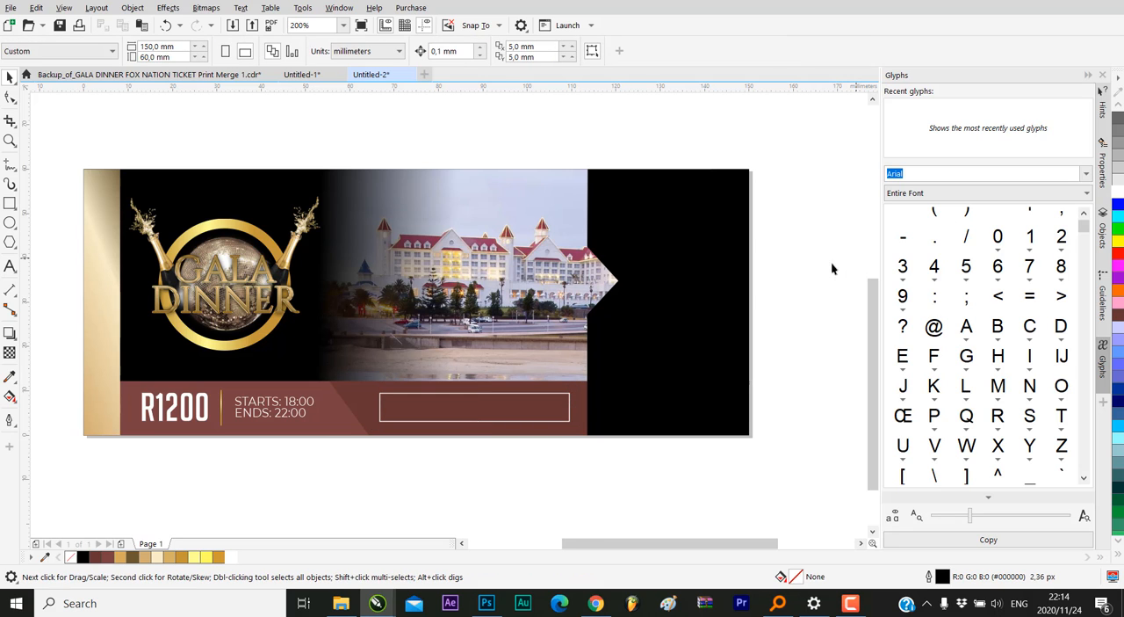
Place a copy of the white STARTS/ENDS times text inside the white-outlined rectangle on the maroon band
{"action": "left_click", "coordinate": [478, 403]}
{"action": "scroll", "coordinate": [478, 404], "scroll_direction": "down", "scroll_amount": 1}
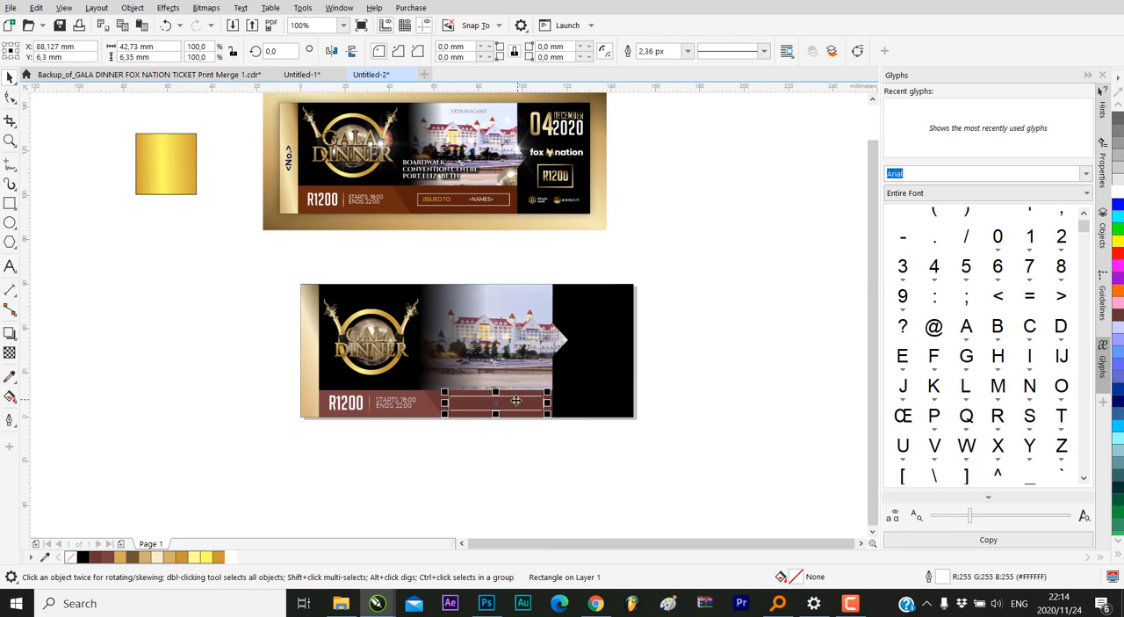
{"action": "left_click", "coordinate": [393, 410]}
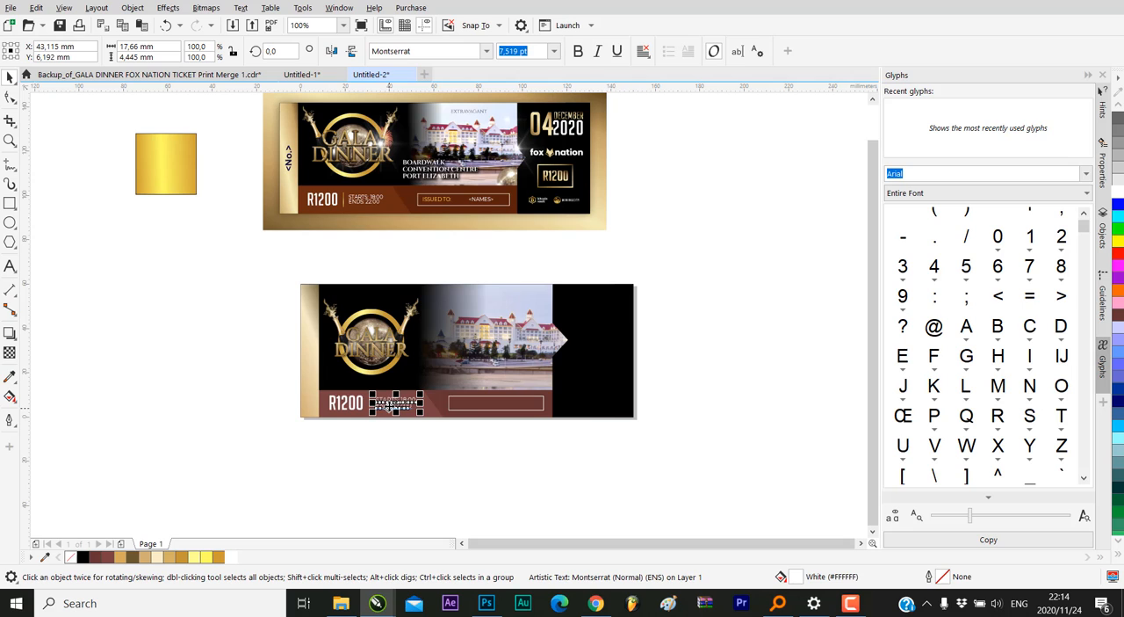
{"action": "scroll", "coordinate": [391, 406], "scroll_direction": "up", "scroll_amount": 1}
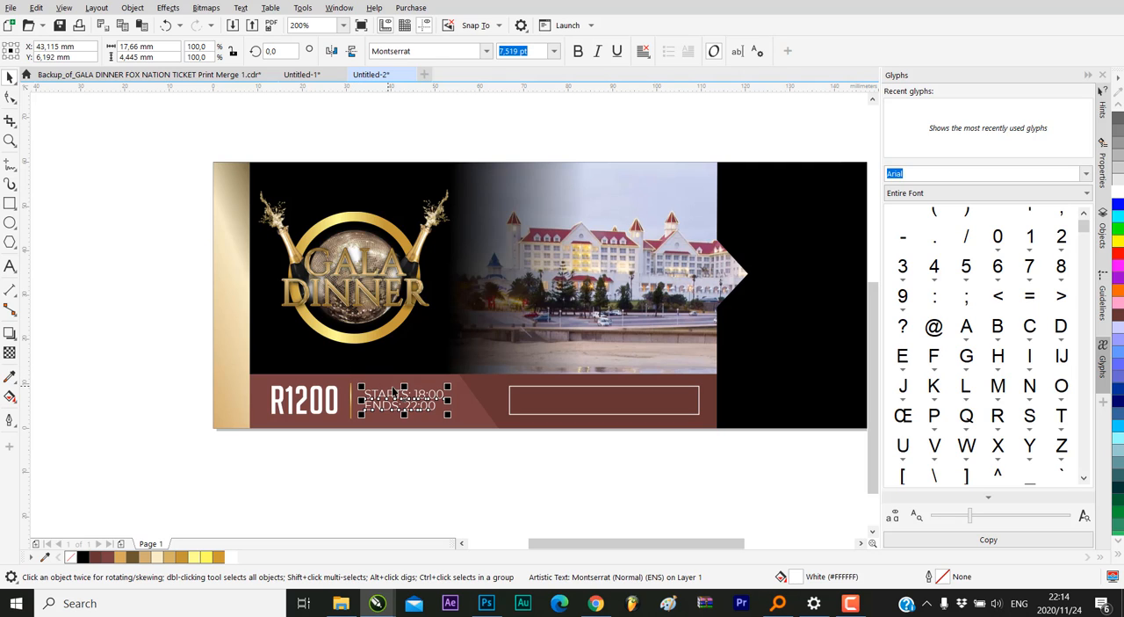
{"action": "left_click", "coordinate": [428, 458]}
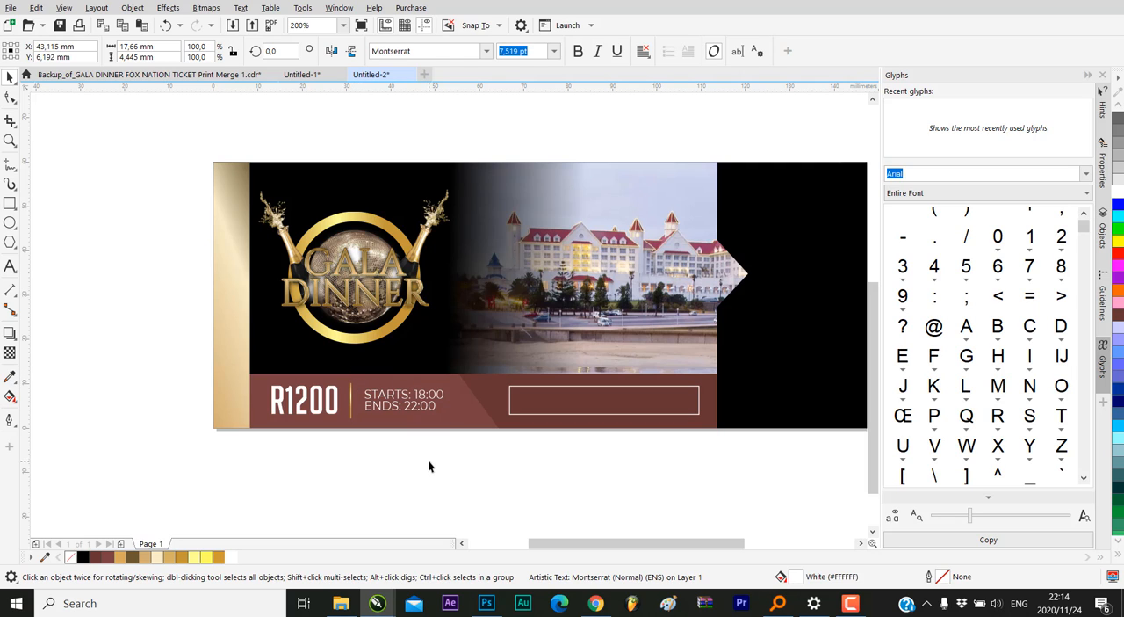
{"action": "left_click", "coordinate": [408, 402]}
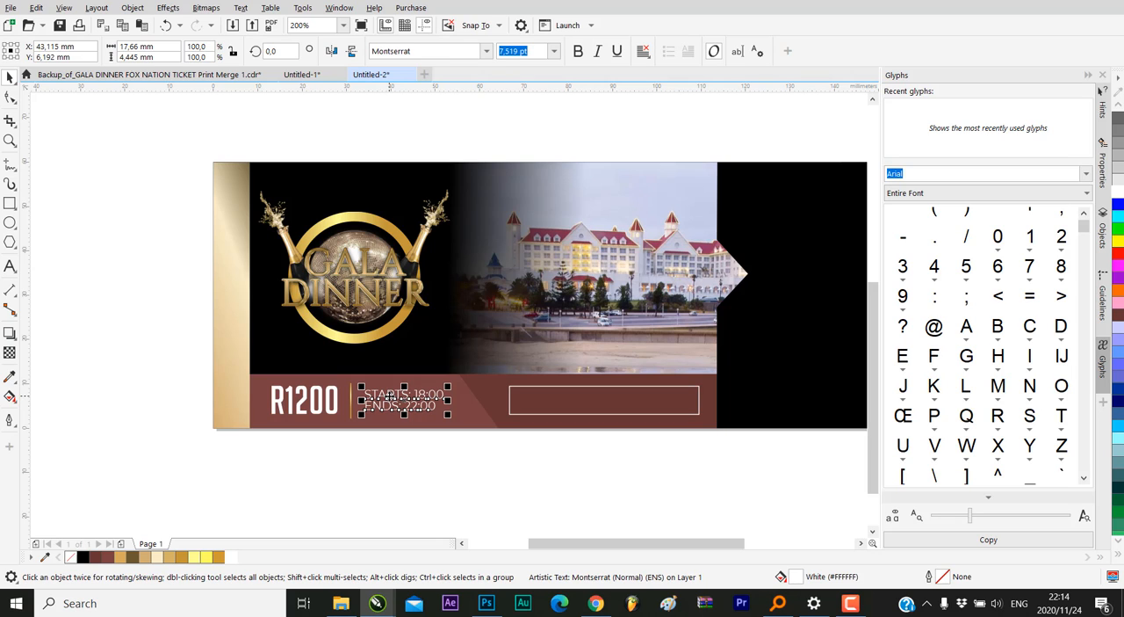
{"action": "left_click", "coordinate": [390, 397]}
{"action": "left_click_drag", "start_coordinate": [390, 397], "coordinate": [551, 402]}
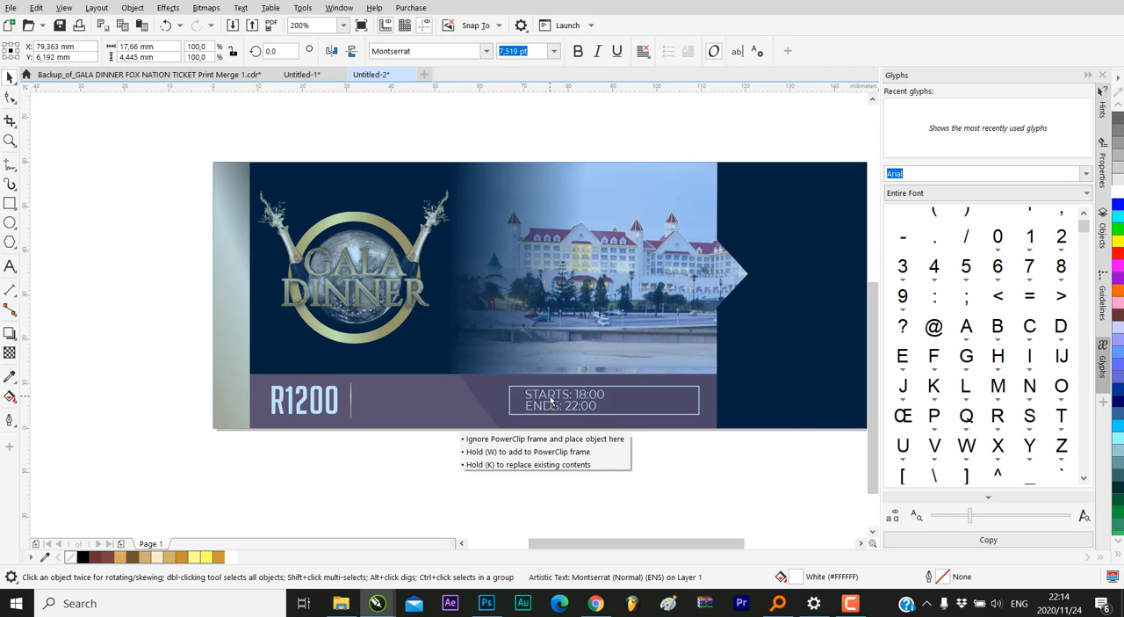
{"action": "left_click_drag", "start_coordinate": [552, 402], "coordinate": [550, 402]}
Replace all the wording of the copied text in the outlined box with "ISSUED TO:"
{"action": "scroll", "coordinate": [549, 402], "scroll_direction": "up", "scroll_amount": 2}
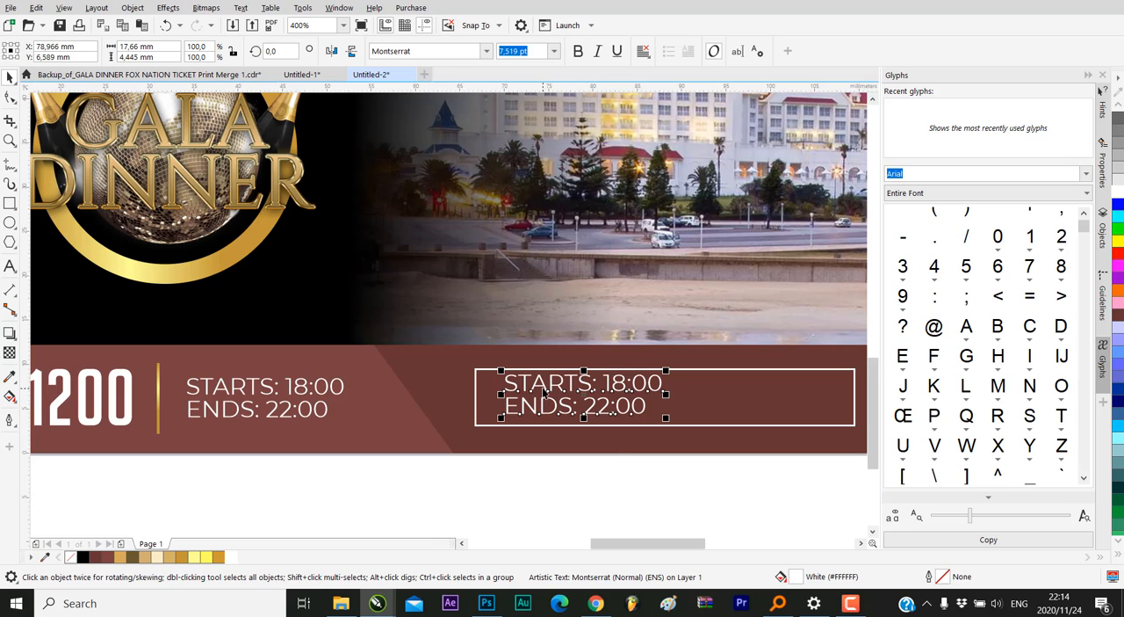
{"action": "double_click", "coordinate": [544, 393]}
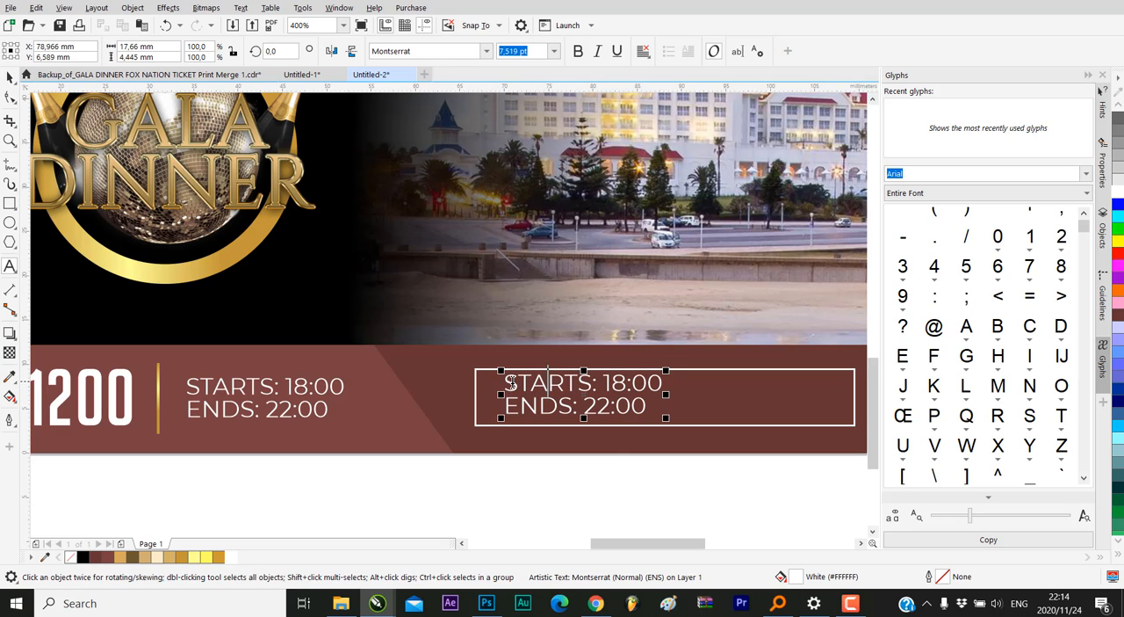
{"action": "left_click_drag", "start_coordinate": [510, 384], "coordinate": [624, 410]}
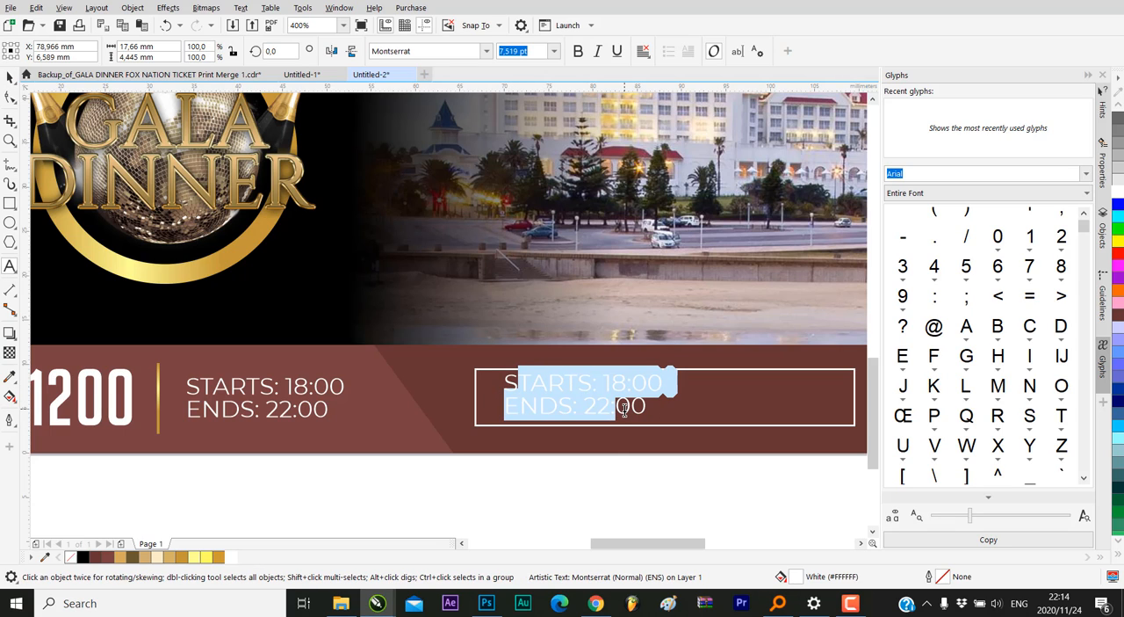
{"action": "key", "text": "ctrl+a"}
{"action": "key", "text": "Delete"}
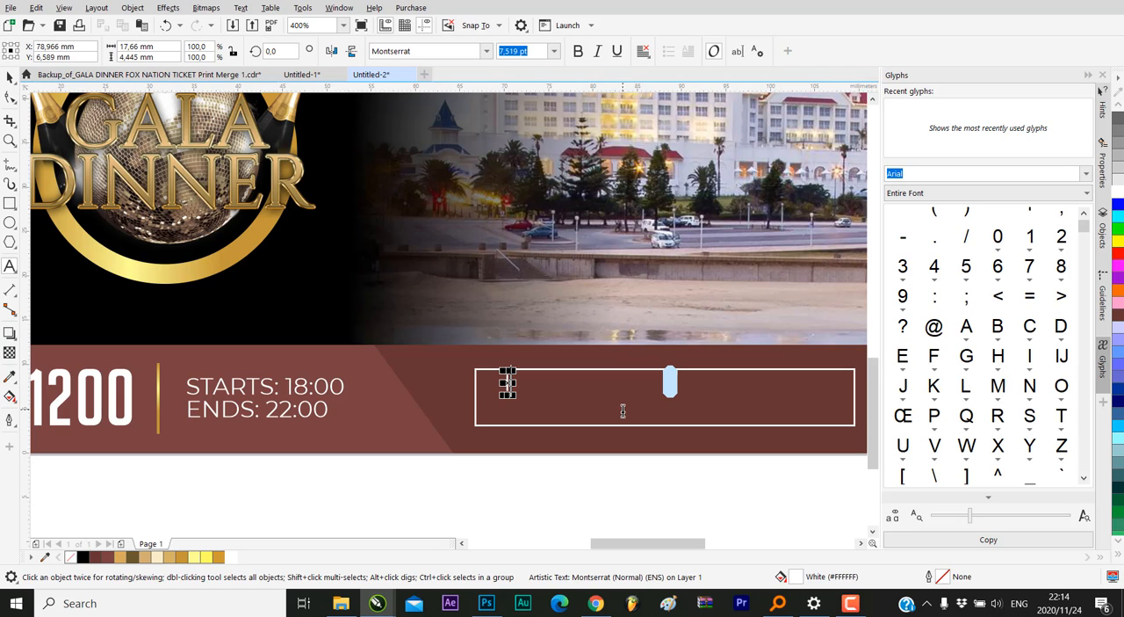
{"action": "type", "text": "ISSUED T"}
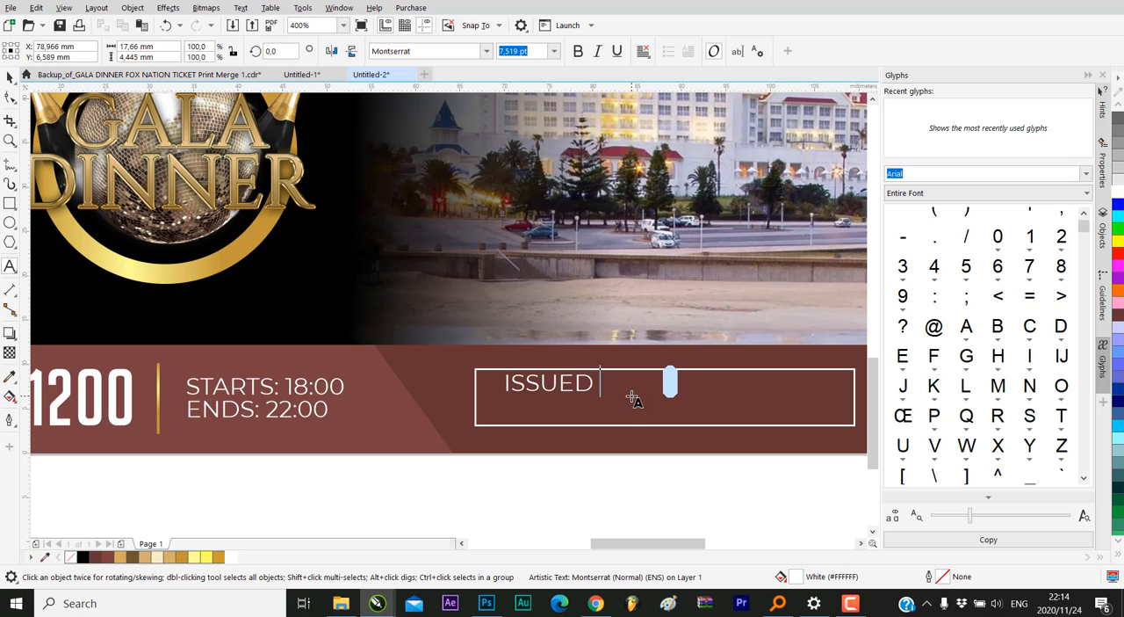
{"action": "type", "text": "O:"}
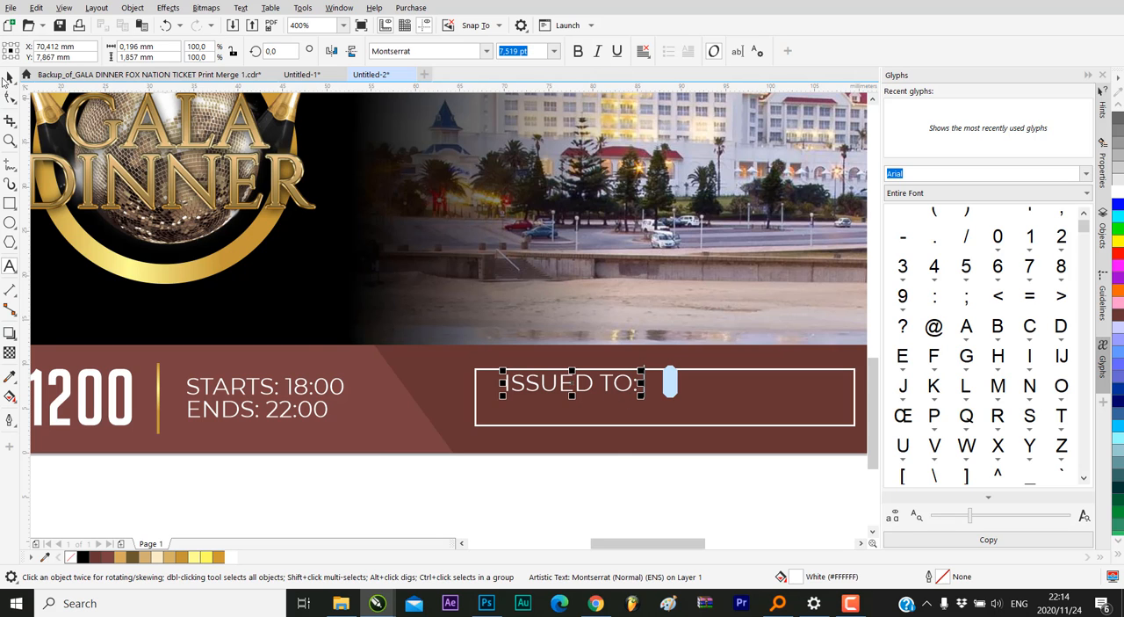
{"action": "left_click", "coordinate": [10, 77]}
Shrink the ISSUED TO: text to about 5.4 pt, centred at about X 74.4, Y 6.3 mm inside the box
{"action": "scroll", "coordinate": [589, 460], "scroll_direction": "down", "scroll_amount": 3}
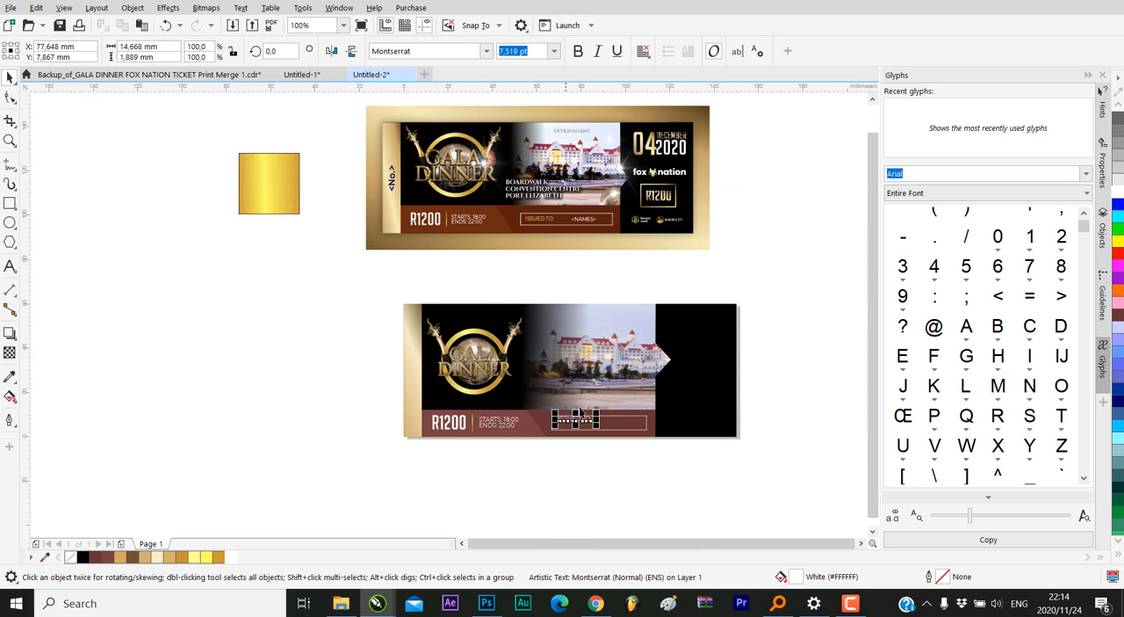
{"action": "scroll", "coordinate": [593, 425], "scroll_direction": "up", "scroll_amount": 2}
{"action": "scroll", "coordinate": [593, 425], "scroll_direction": "up", "scroll_amount": 2}
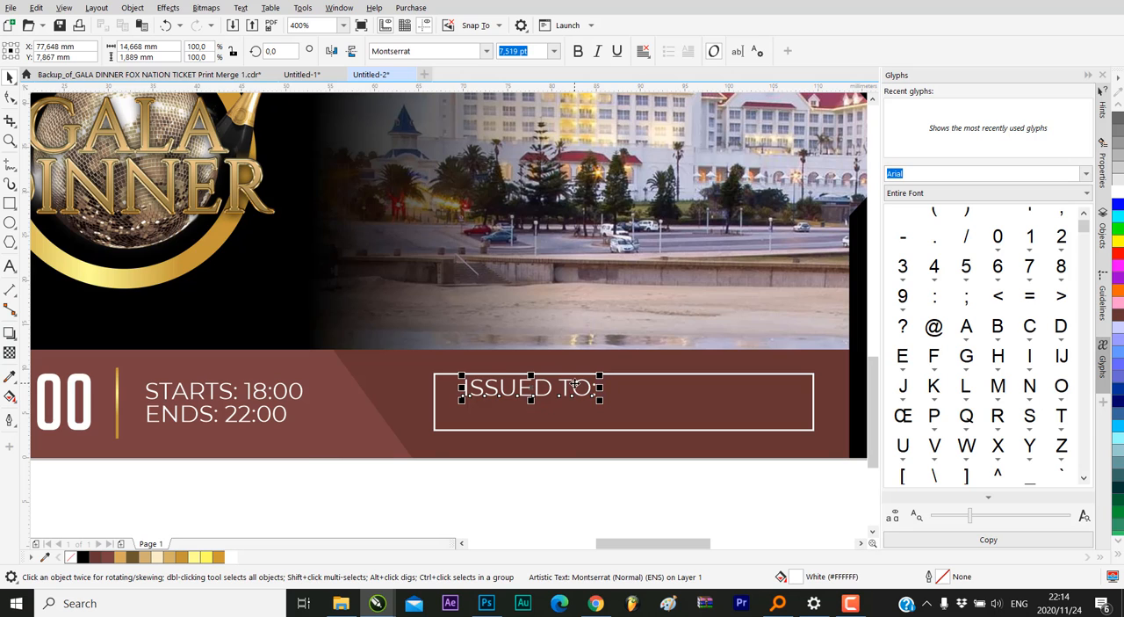
{"action": "left_click_drag", "start_coordinate": [575, 393], "coordinate": [538, 399]}
{"action": "scroll", "coordinate": [534, 401], "scroll_direction": "up", "scroll_amount": 2}
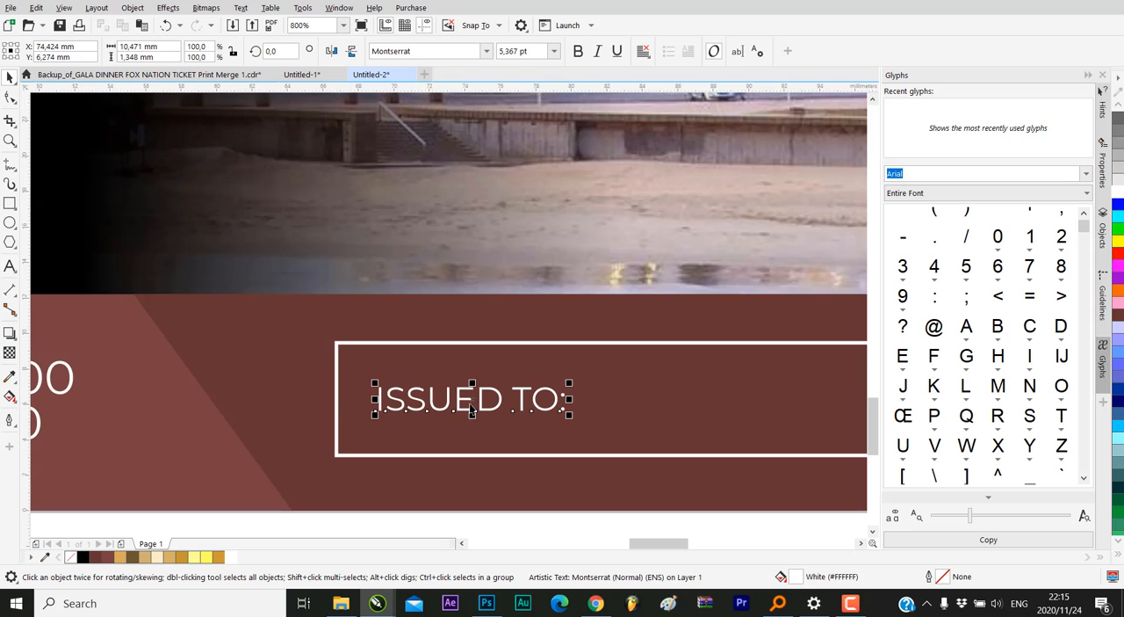
Fill the ISSUED TO: text with light yellow and enlarge it slightly to about 5.6 pt
{"action": "left_click", "coordinate": [207, 557]}
{"action": "scroll", "coordinate": [381, 373], "scroll_direction": "down", "scroll_amount": 2}
{"action": "left_click", "coordinate": [497, 463]}
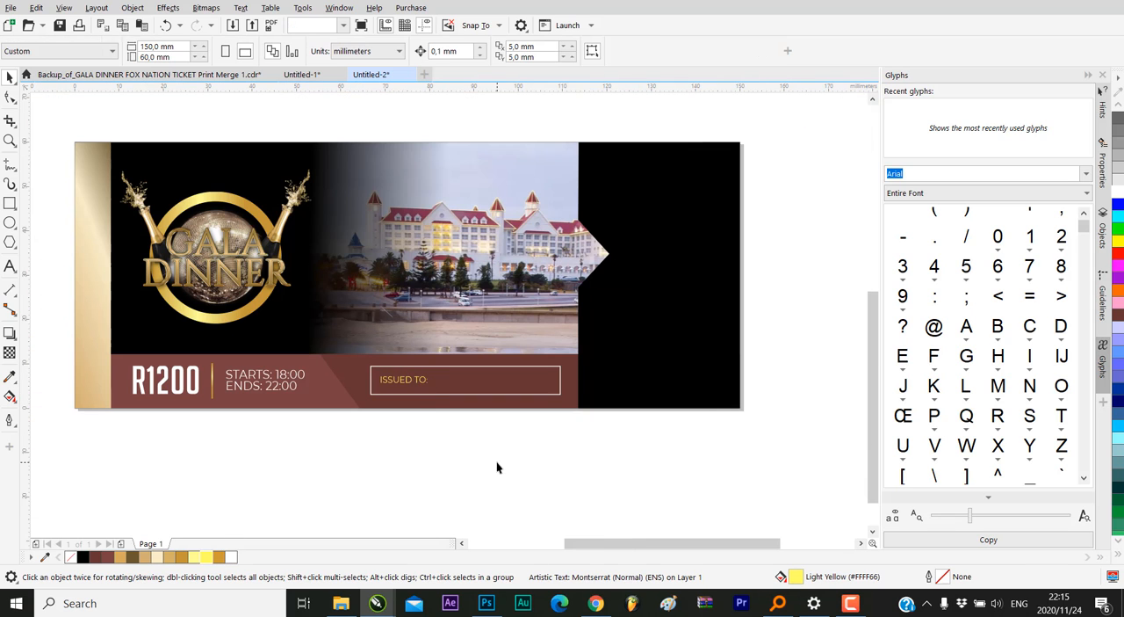
{"action": "left_click", "coordinate": [416, 383]}
{"action": "left_click", "coordinate": [425, 380]}
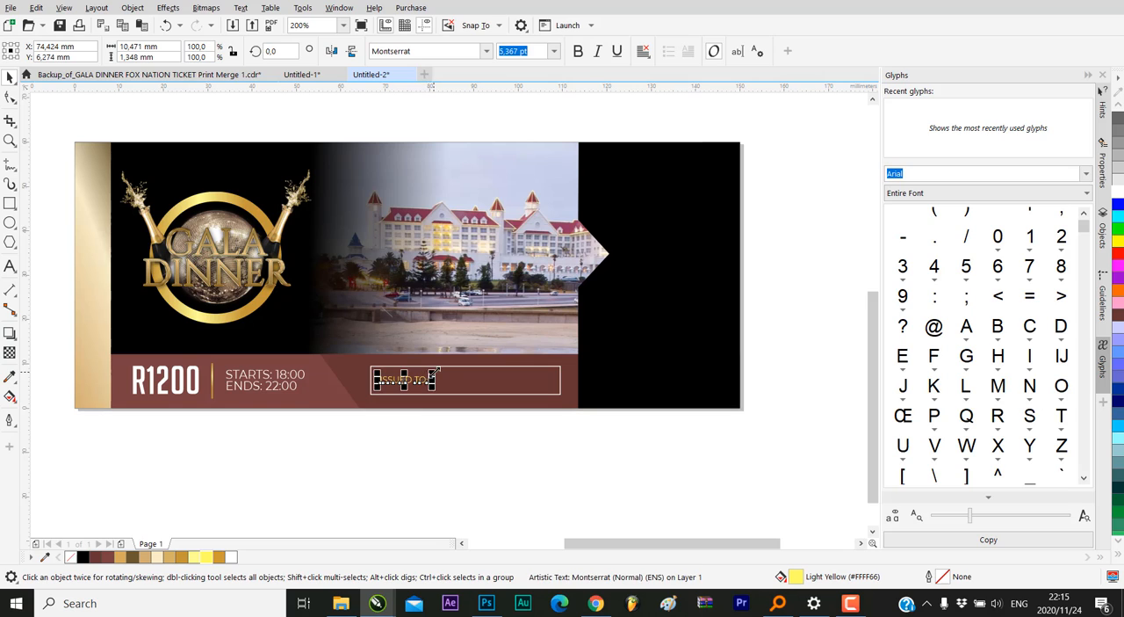
{"action": "left_click_drag", "start_coordinate": [435, 371], "coordinate": [438, 369]}
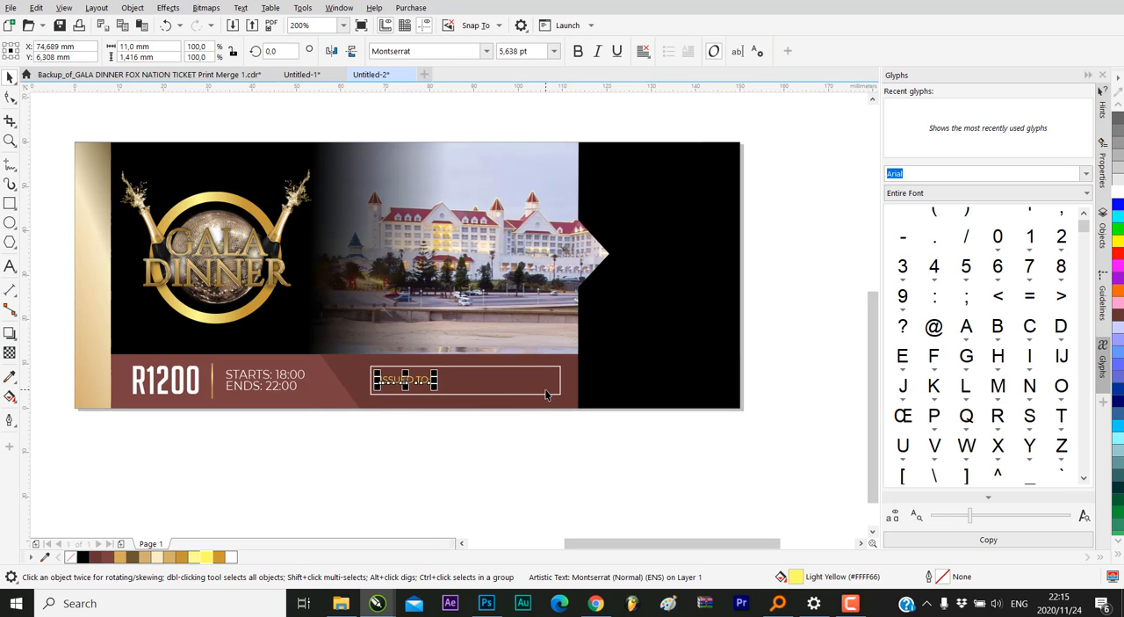
{"action": "scroll", "coordinate": [518, 454], "scroll_direction": "down", "scroll_amount": 1}
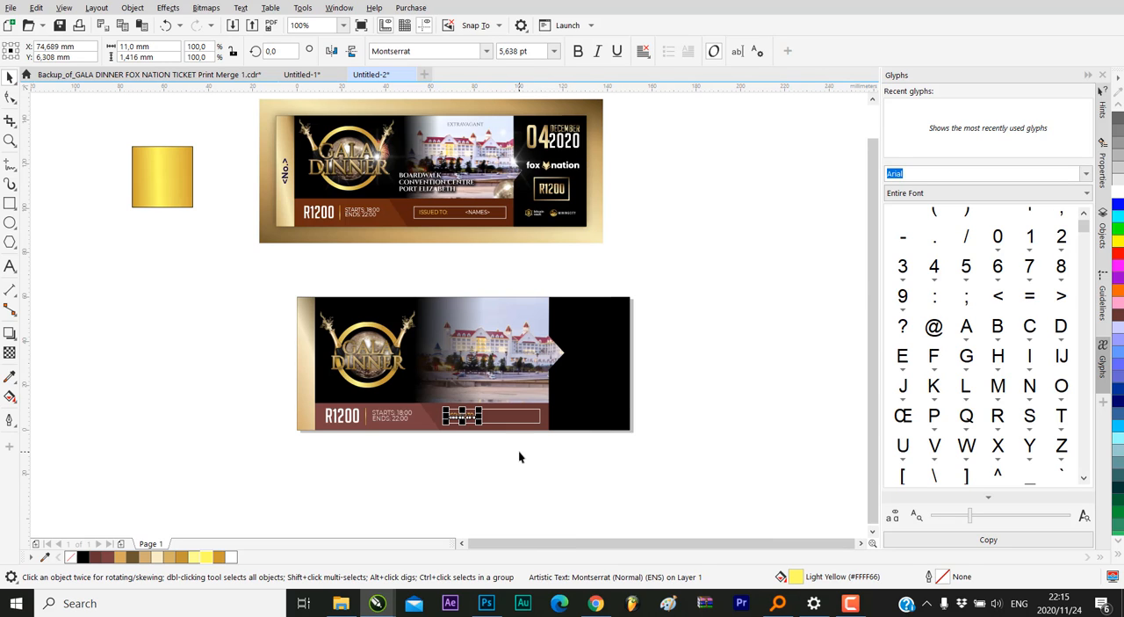
{"action": "left_click", "coordinate": [549, 455]}
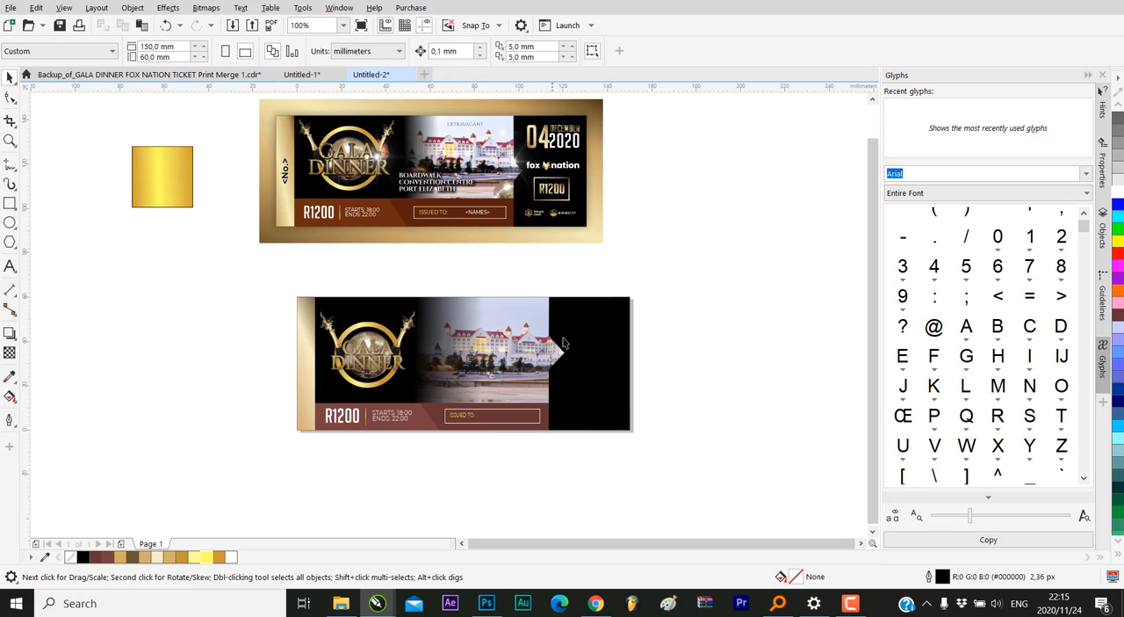
Shrink the R1200 price text to about 21.7 pt, centred at about X 20.7, Y 6.4 mm on the maroon band
{"action": "scroll", "coordinate": [594, 416], "scroll_direction": "up", "scroll_amount": 1}
{"action": "scroll", "coordinate": [595, 416], "scroll_direction": "down", "scroll_amount": 1}
{"action": "scroll", "coordinate": [315, 394], "scroll_direction": "up", "scroll_amount": 3}
{"action": "scroll", "coordinate": [448, 428], "scroll_direction": "down", "scroll_amount": 1}
{"action": "scroll", "coordinate": [466, 457], "scroll_direction": "up", "scroll_amount": 1}
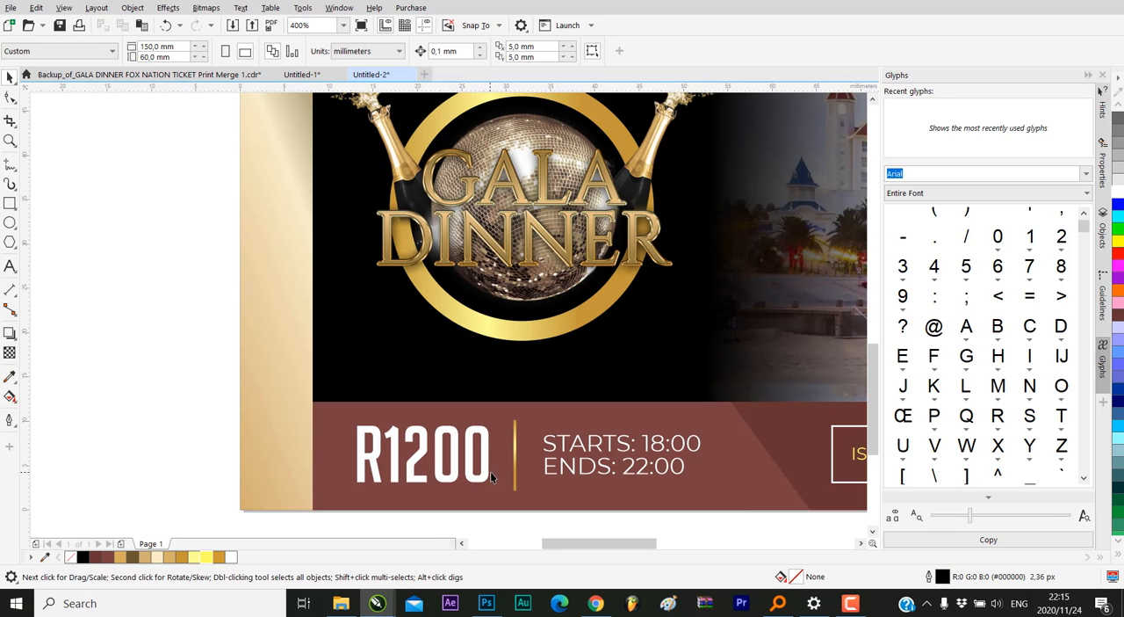
{"action": "left_click", "coordinate": [495, 442]}
{"action": "left_click_drag", "start_coordinate": [498, 418], "coordinate": [477, 444]}
{"action": "scroll", "coordinate": [477, 444], "scroll_direction": "down", "scroll_amount": 2}
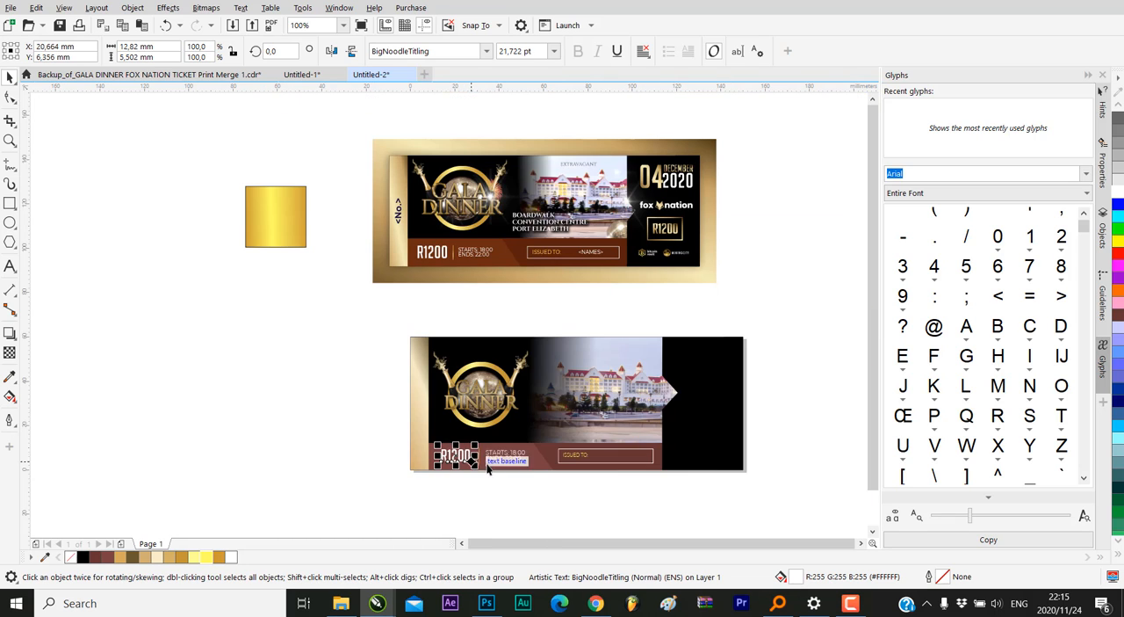
{"action": "left_click", "coordinate": [539, 486]}
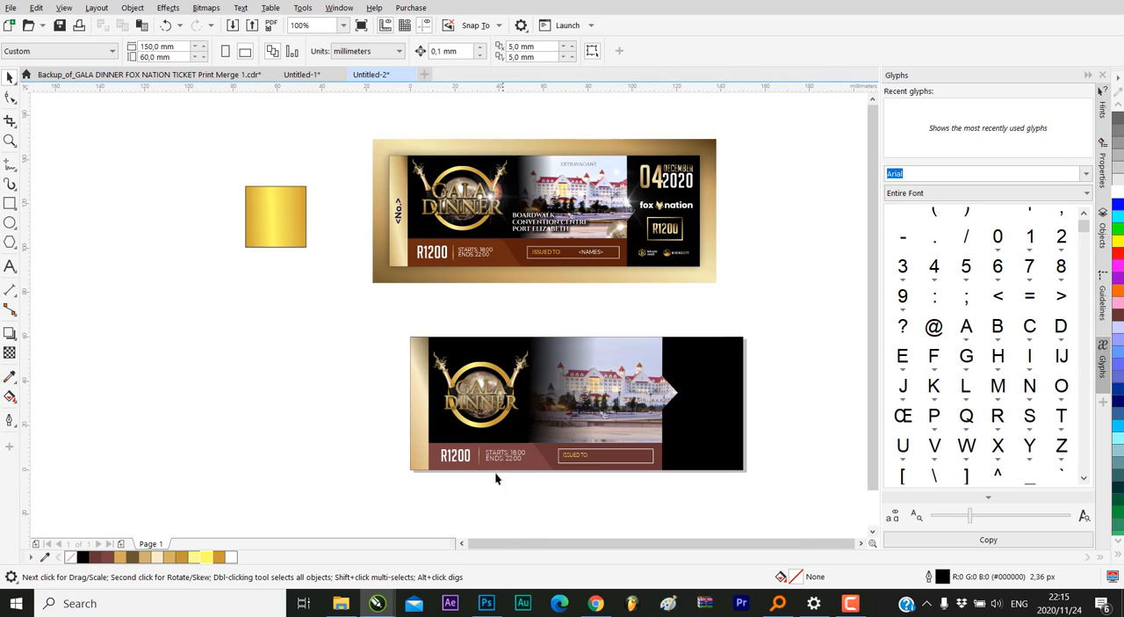
{"action": "scroll", "coordinate": [510, 474], "scroll_direction": "up", "scroll_amount": 1}
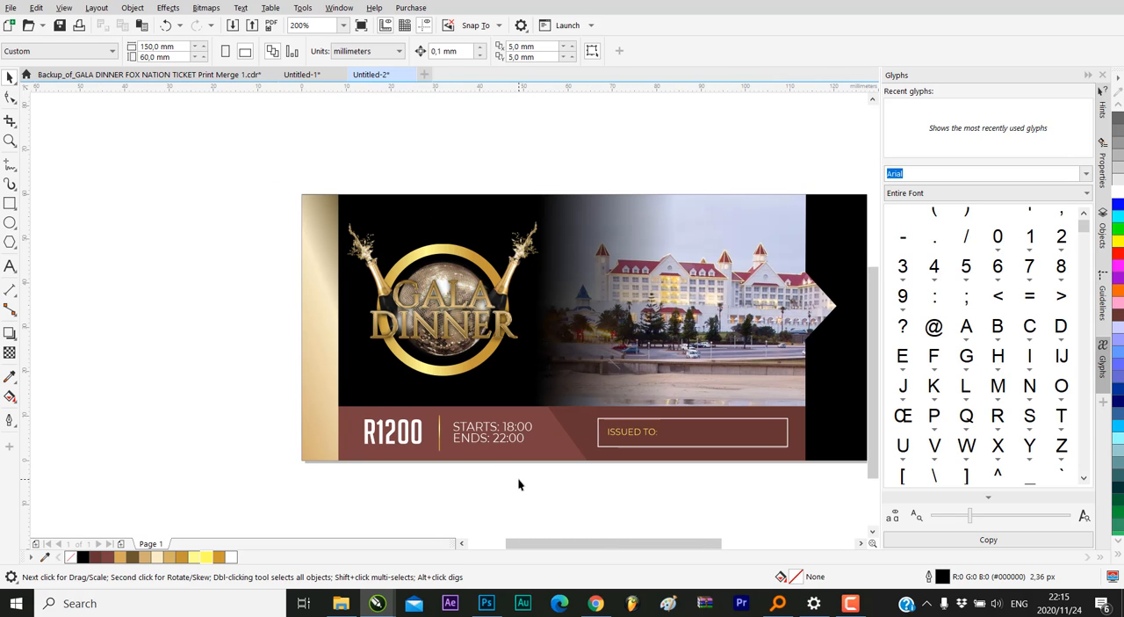
{"action": "left_click", "coordinate": [475, 434]}
{"action": "scroll", "coordinate": [372, 461], "scroll_direction": "down", "scroll_amount": 1}
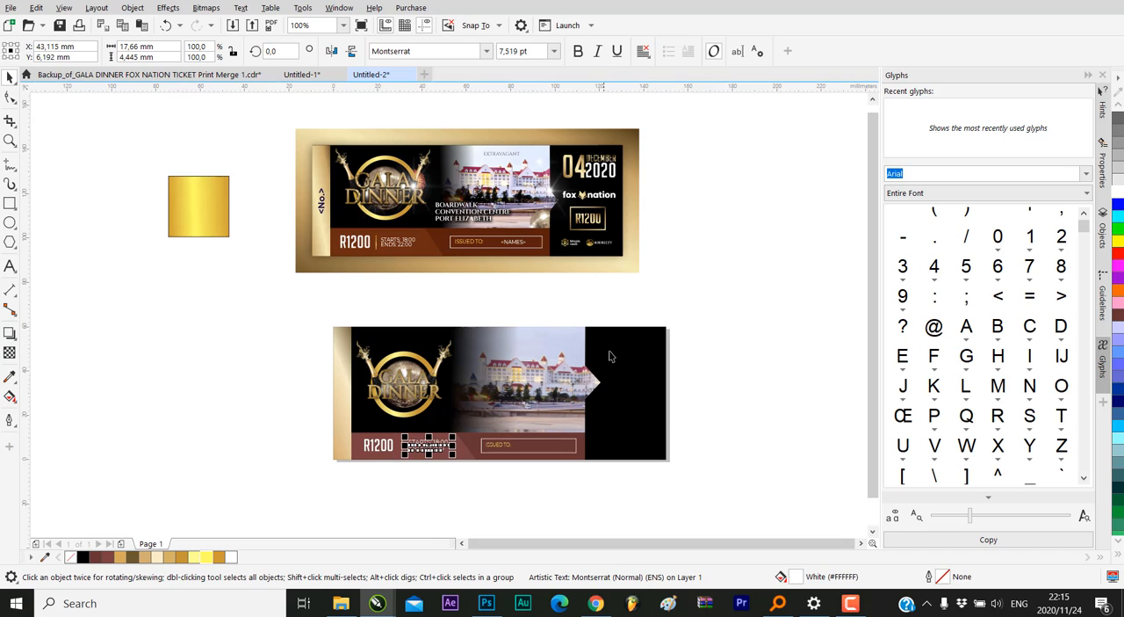
{"action": "left_click", "coordinate": [669, 293]}
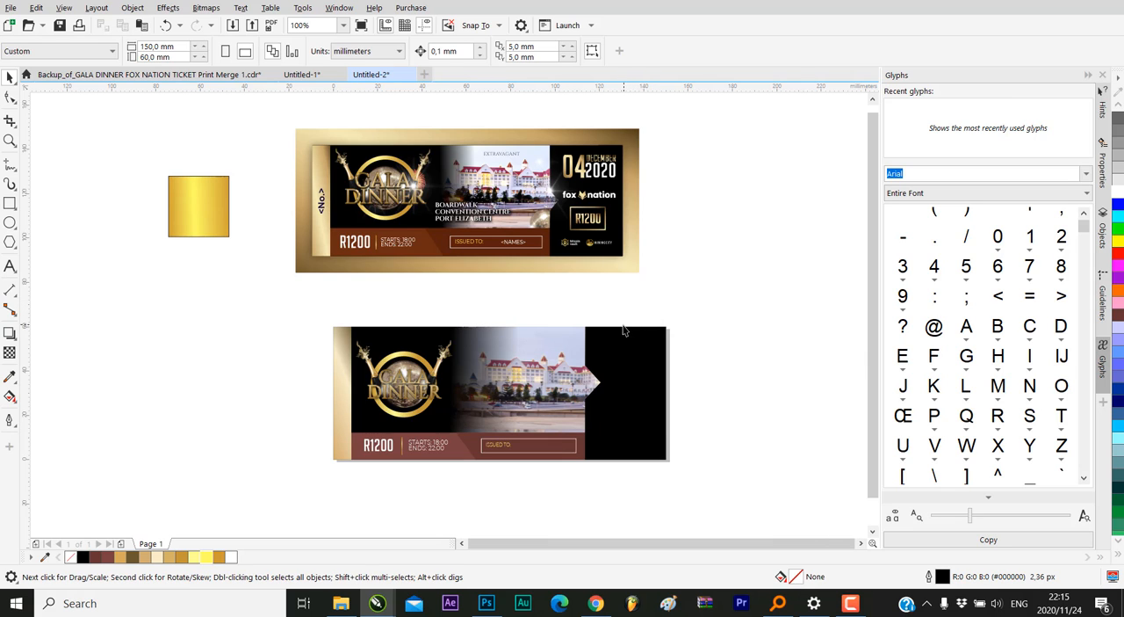
Try rotating the hotel photo about 3.6° inside its PowerClip and moving it to about X 94.5, Y 25.8 mm
{"action": "double_click", "coordinate": [538, 380]}
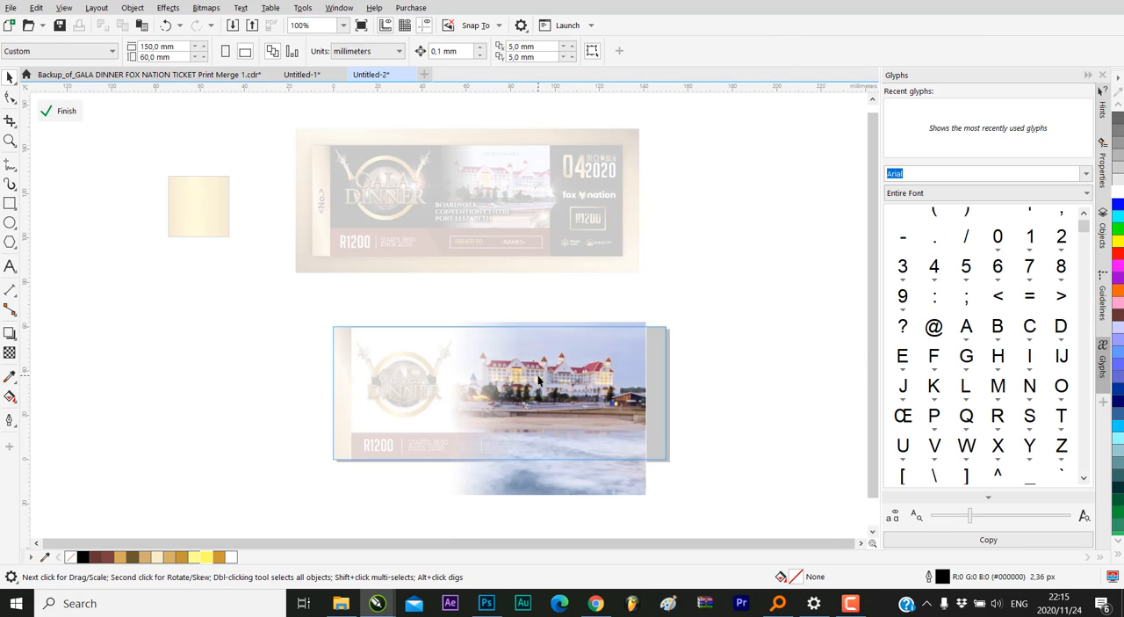
{"action": "left_click", "coordinate": [628, 347]}
{"action": "left_click", "coordinate": [585, 342]}
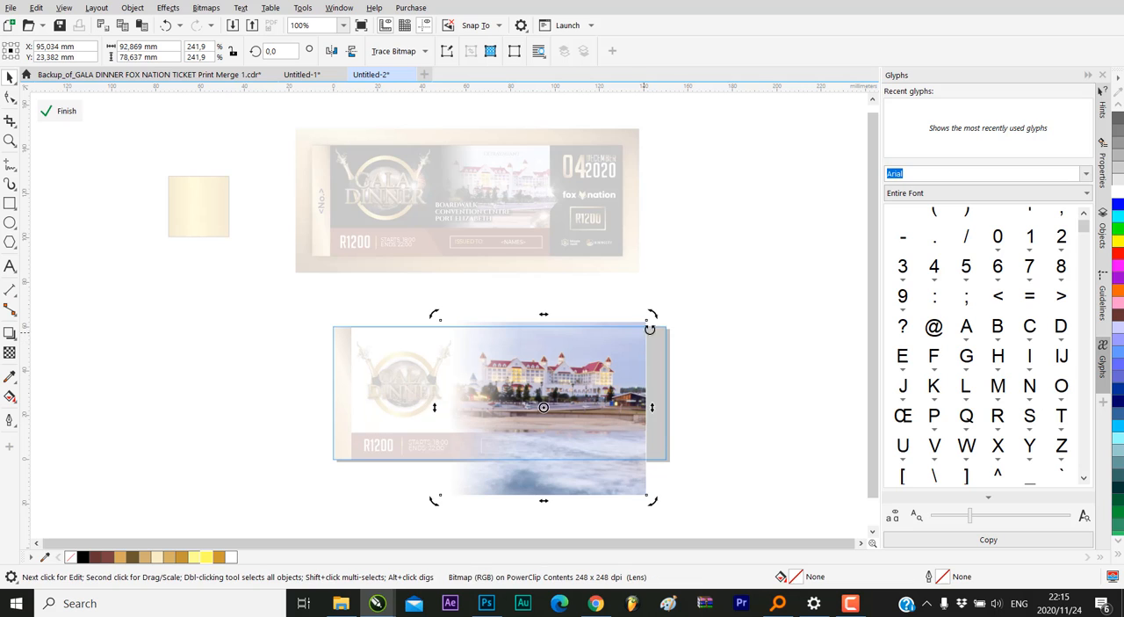
{"action": "left_click_drag", "start_coordinate": [651, 315], "coordinate": [651, 308]}
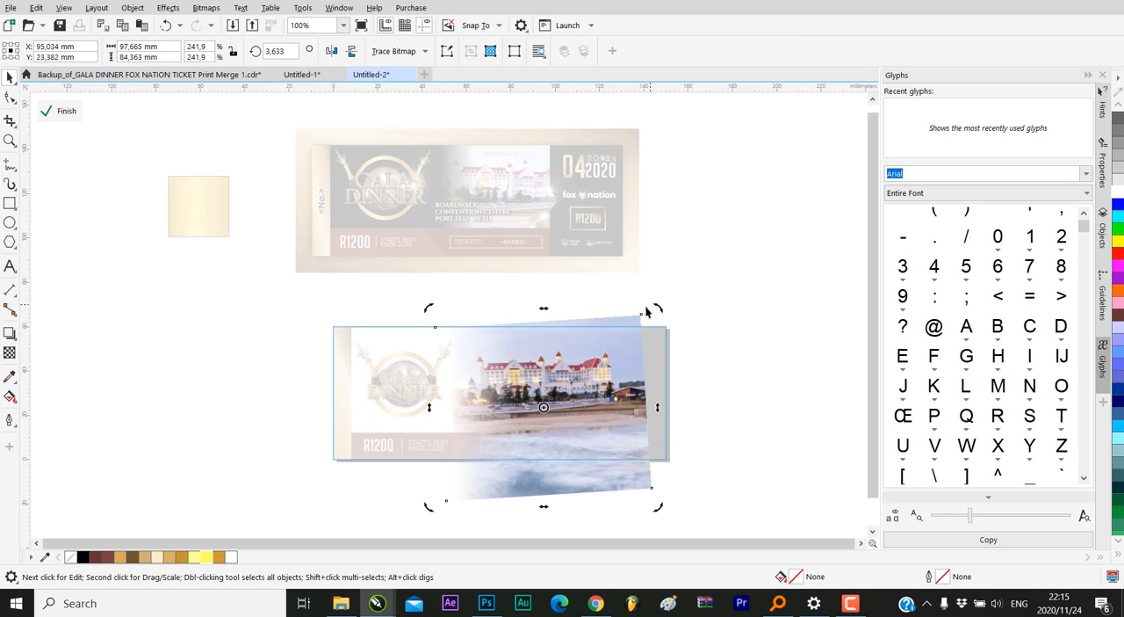
{"action": "left_click", "coordinate": [549, 355]}
{"action": "left_click_drag", "start_coordinate": [549, 352], "coordinate": [548, 354]}
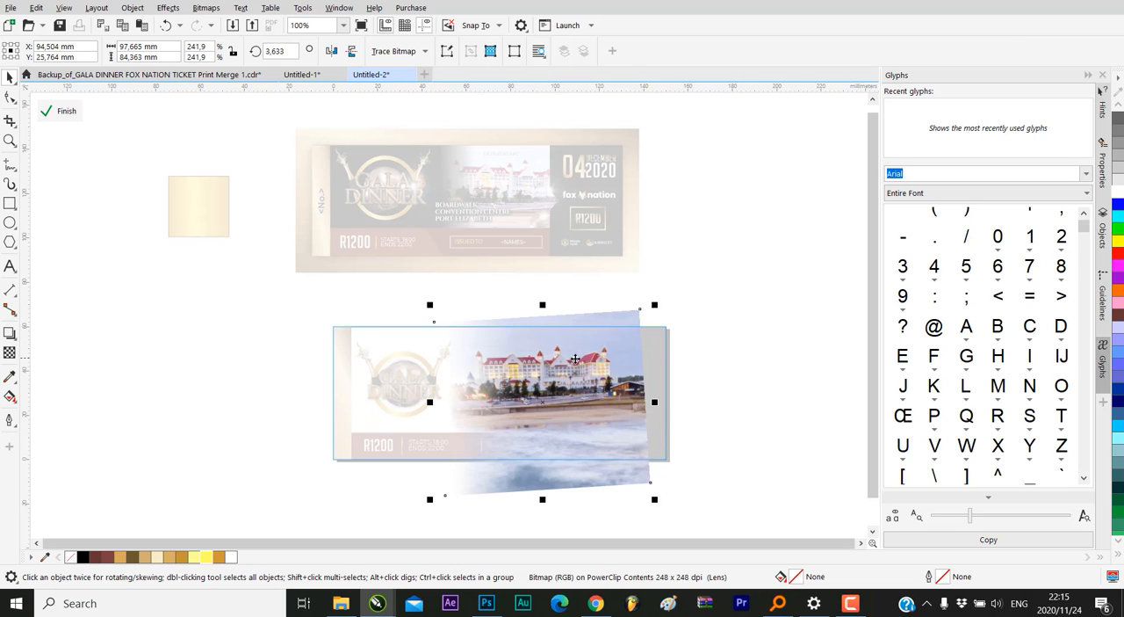
{"action": "left_click", "coordinate": [67, 110]}
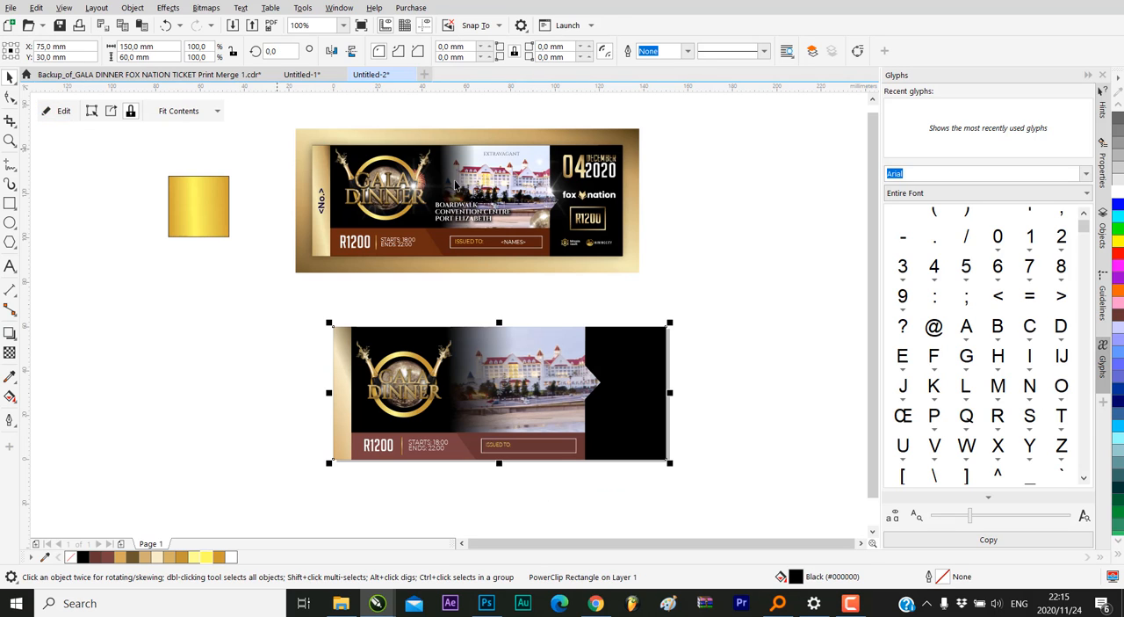
{"action": "left_click", "coordinate": [726, 239]}
Undo the hotel photo's move, set its rotation to about 0.46° inside the PowerClip, and finish editing the contents
{"action": "left_click", "coordinate": [165, 24]}
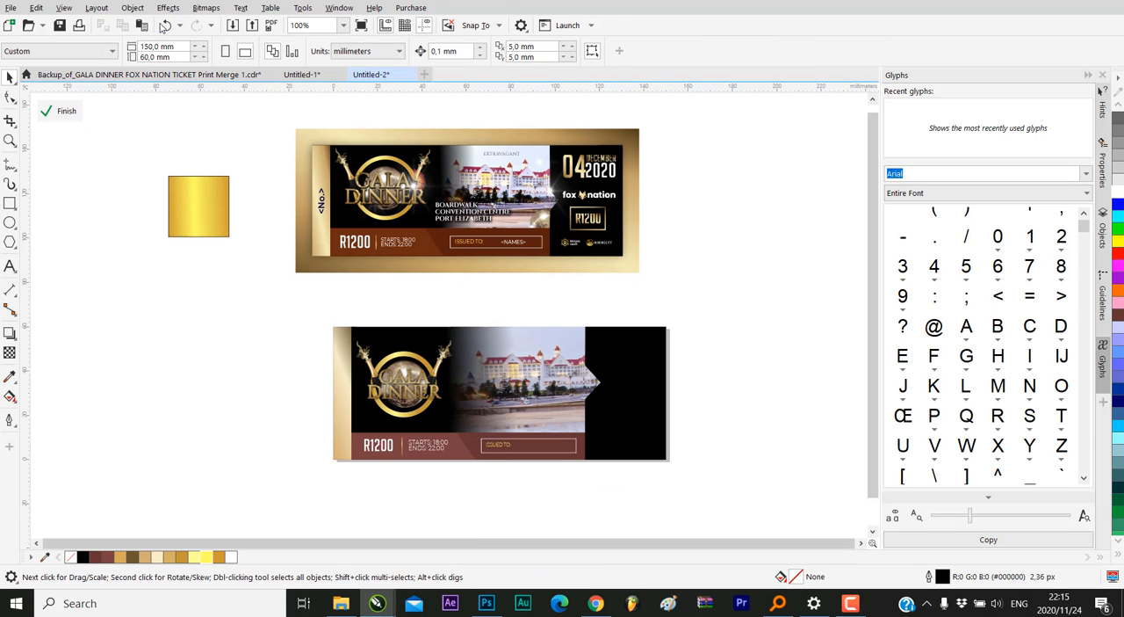
{"action": "left_click", "coordinate": [587, 376]}
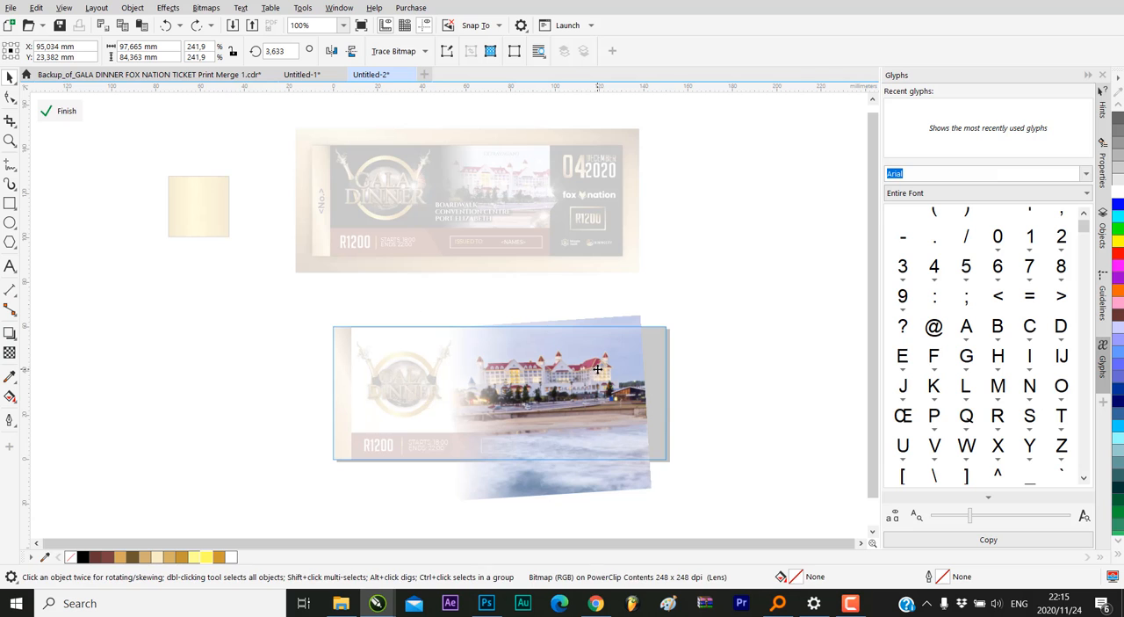
{"action": "scroll", "coordinate": [591, 361], "scroll_direction": "up", "scroll_amount": 2}
{"action": "mouse_move", "coordinate": [671, 278]}
{"action": "left_mouse_down"}
{"action": "mouse_move", "coordinate": [677, 288]}
{"action": "mouse_move", "coordinate": [665, 288]}
{"action": "left_mouse_up"}
{"action": "left_click", "coordinate": [60, 110]}
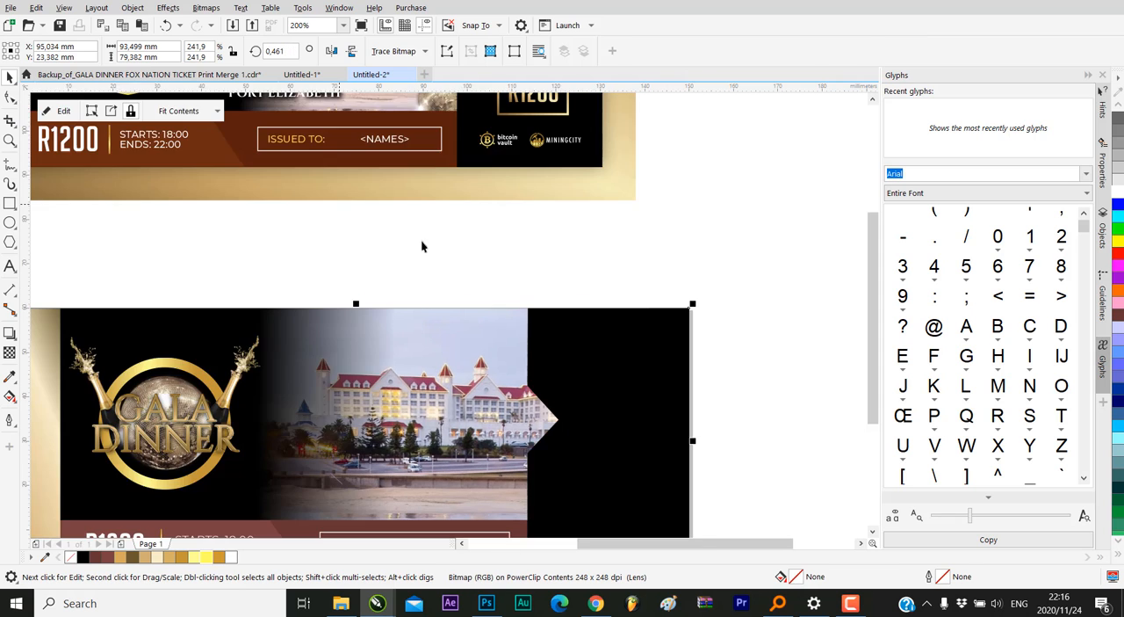
{"action": "scroll", "coordinate": [421, 239], "scroll_direction": "down", "scroll_amount": 3}
{"action": "scroll", "coordinate": [487, 288], "scroll_direction": "up", "scroll_amount": 2}
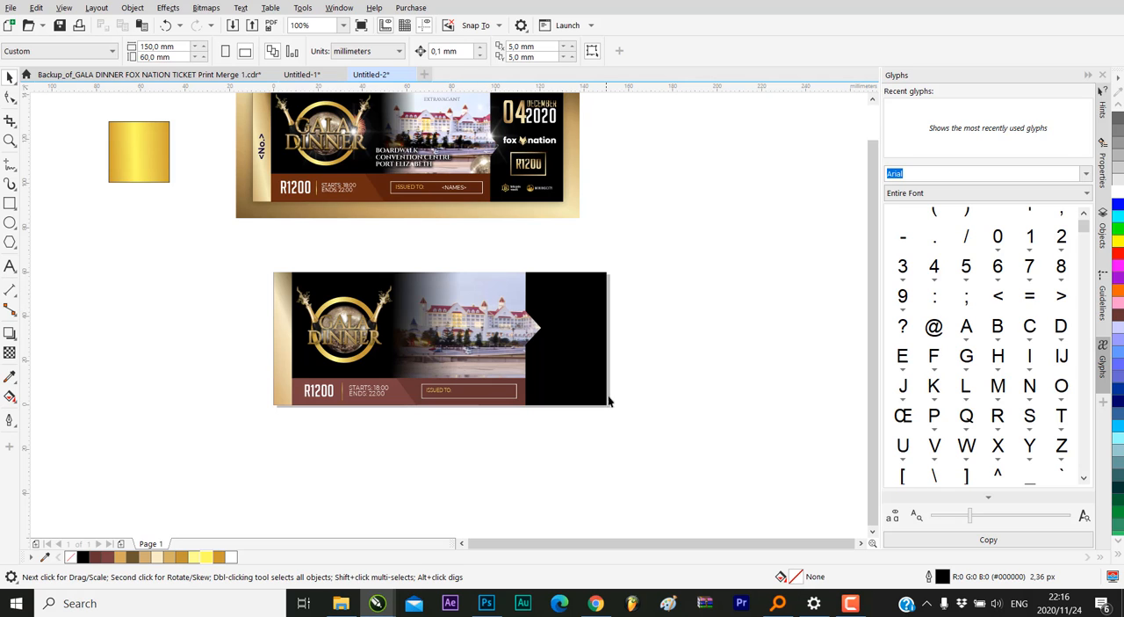
{"action": "scroll", "coordinate": [555, 378], "scroll_direction": "down", "scroll_amount": 2}
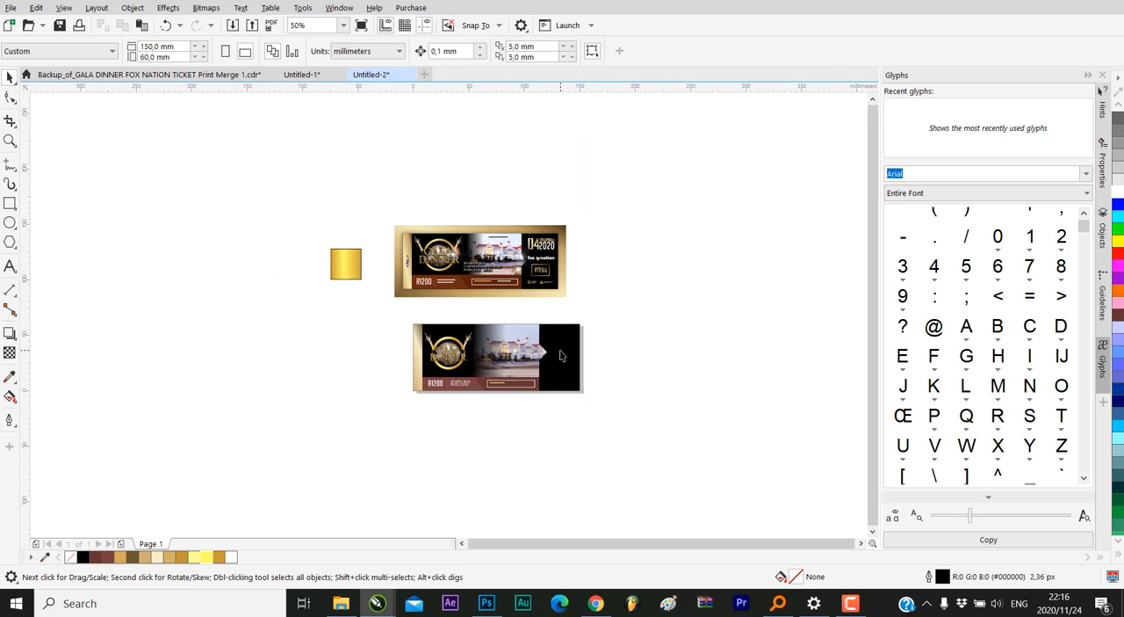
{"action": "scroll", "coordinate": [560, 355], "scroll_direction": "up", "scroll_amount": 2}
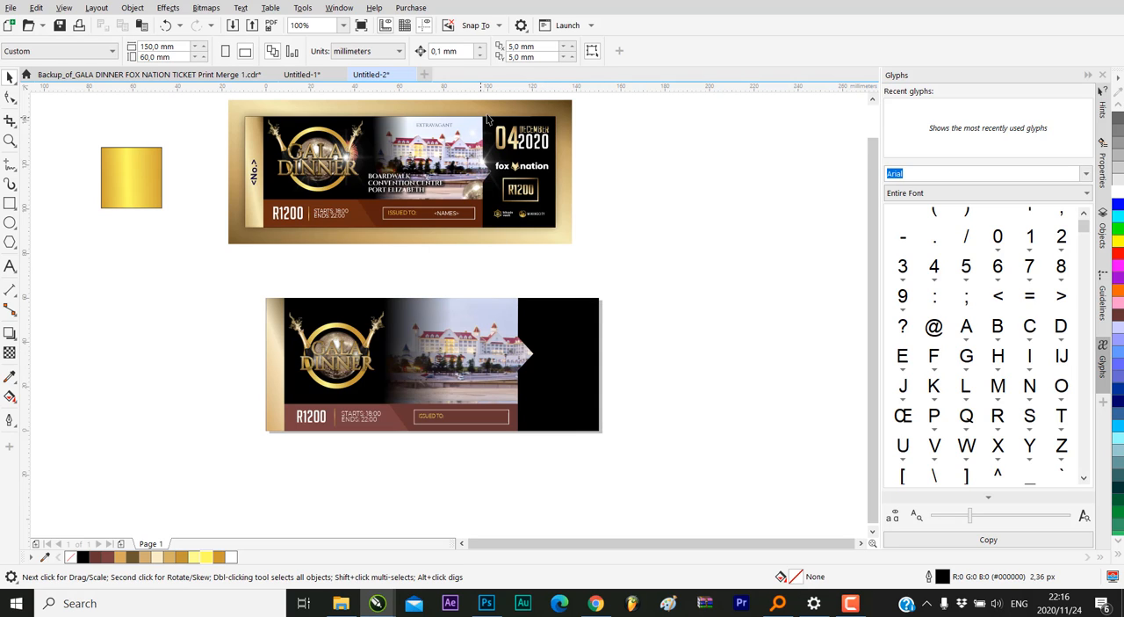
{"action": "left_click", "coordinate": [521, 143]}
{"action": "left_click", "coordinate": [585, 172]}
{"action": "scroll", "coordinate": [544, 272], "scroll_direction": "up", "scroll_amount": 2}
{"action": "scroll", "coordinate": [541, 285], "scroll_direction": "down", "scroll_amount": 2}
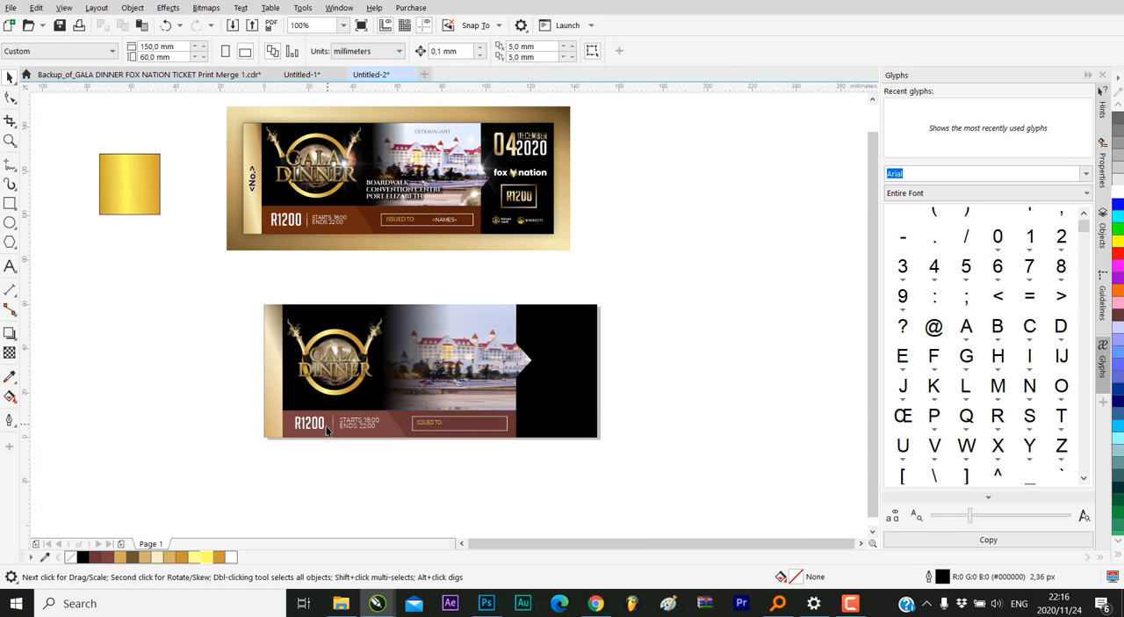
Place a copy of the R1200 price text on the black panel, change it to 04, and enlarge it to about 43.8 pt
{"action": "left_click_drag", "start_coordinate": [307, 428], "coordinate": [544, 326]}
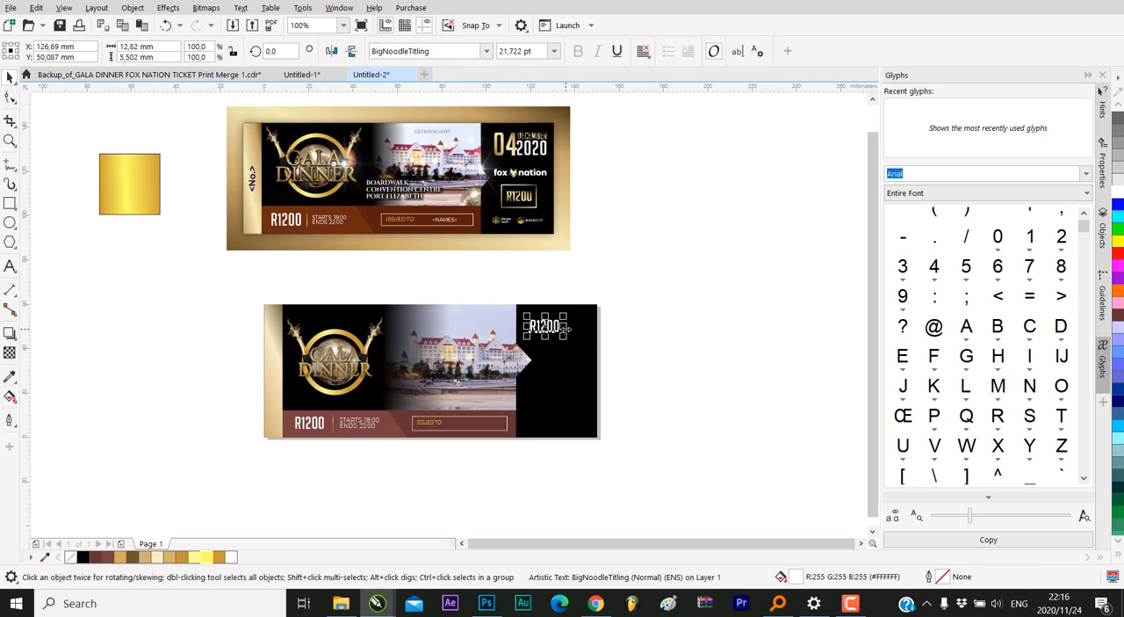
{"action": "scroll", "coordinate": [546, 326], "scroll_direction": "up", "scroll_amount": 2}
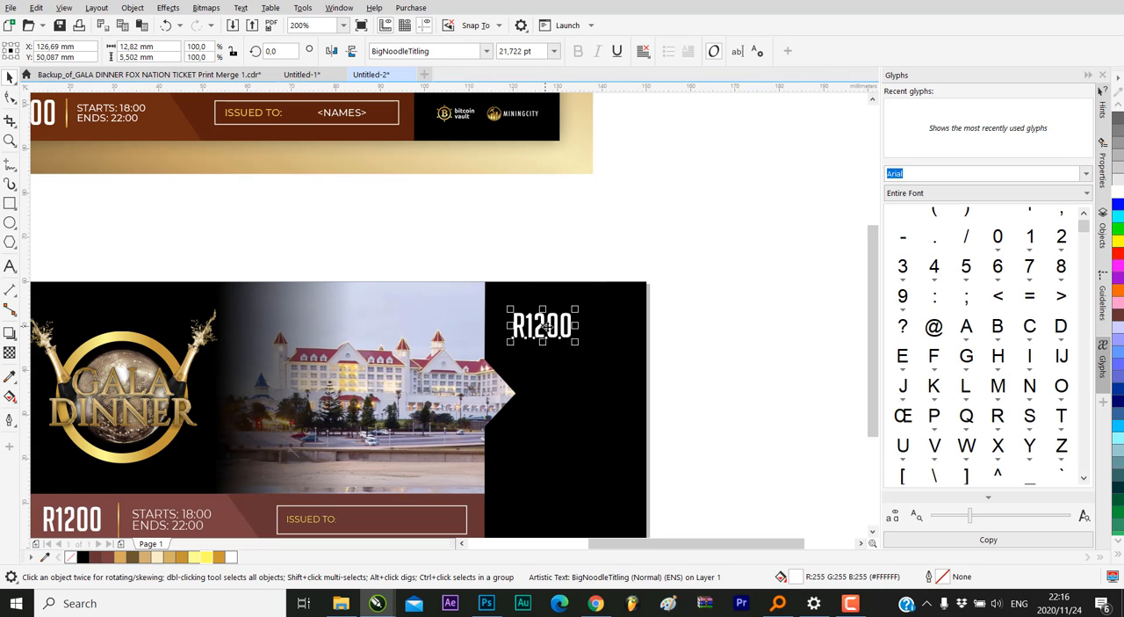
{"action": "double_click", "coordinate": [545, 325]}
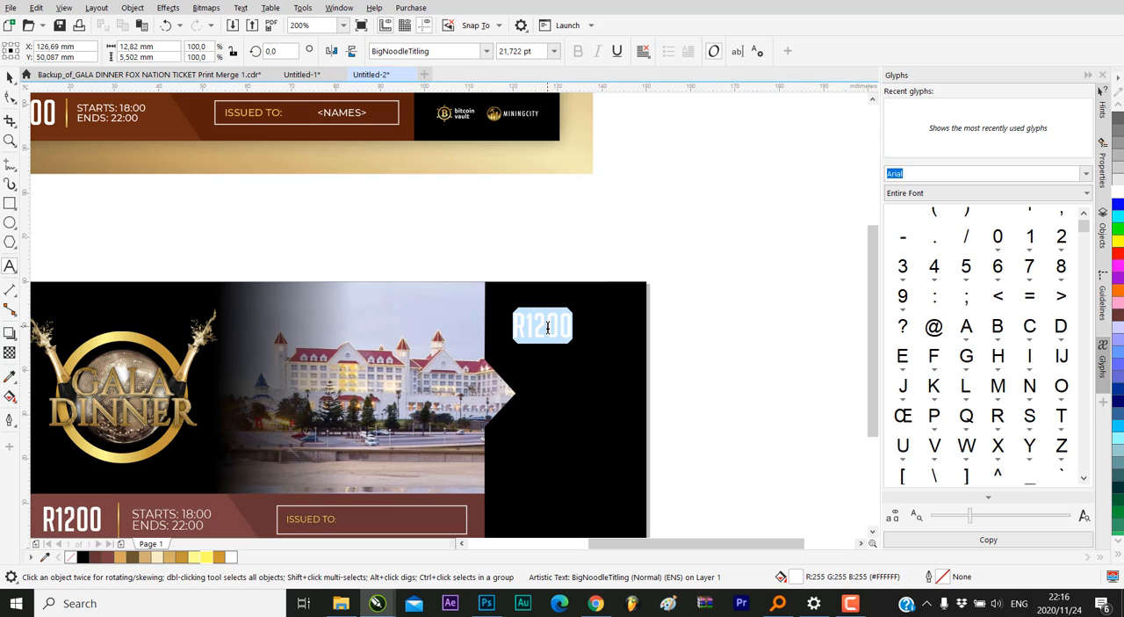
{"action": "type", "text": "04"}
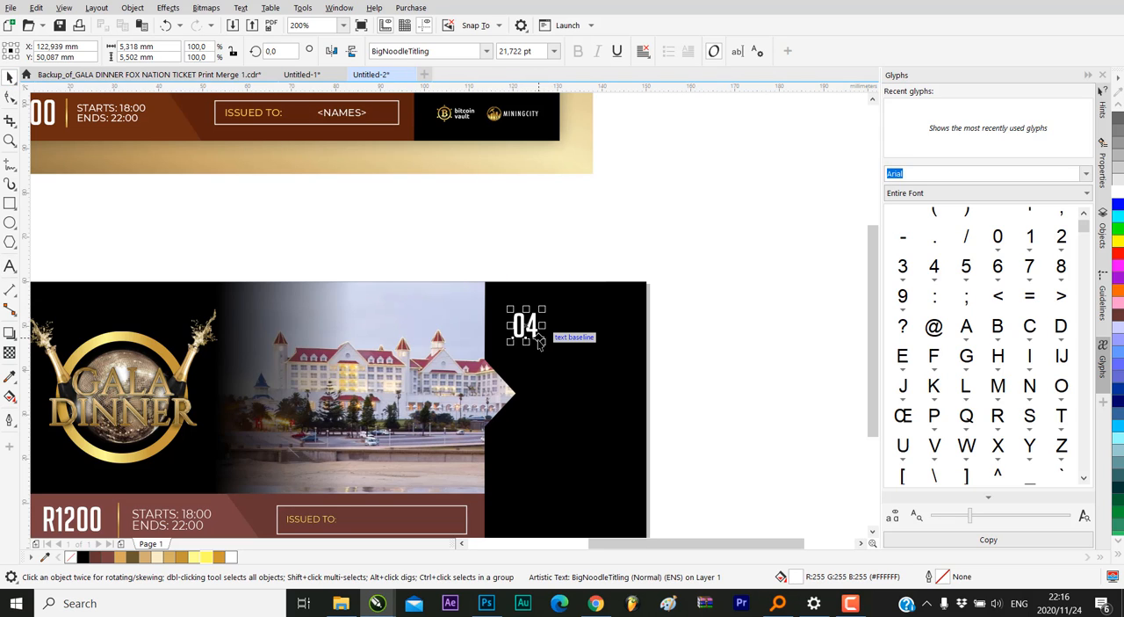
{"action": "scroll", "coordinate": [564, 360], "scroll_direction": "down", "scroll_amount": 2}
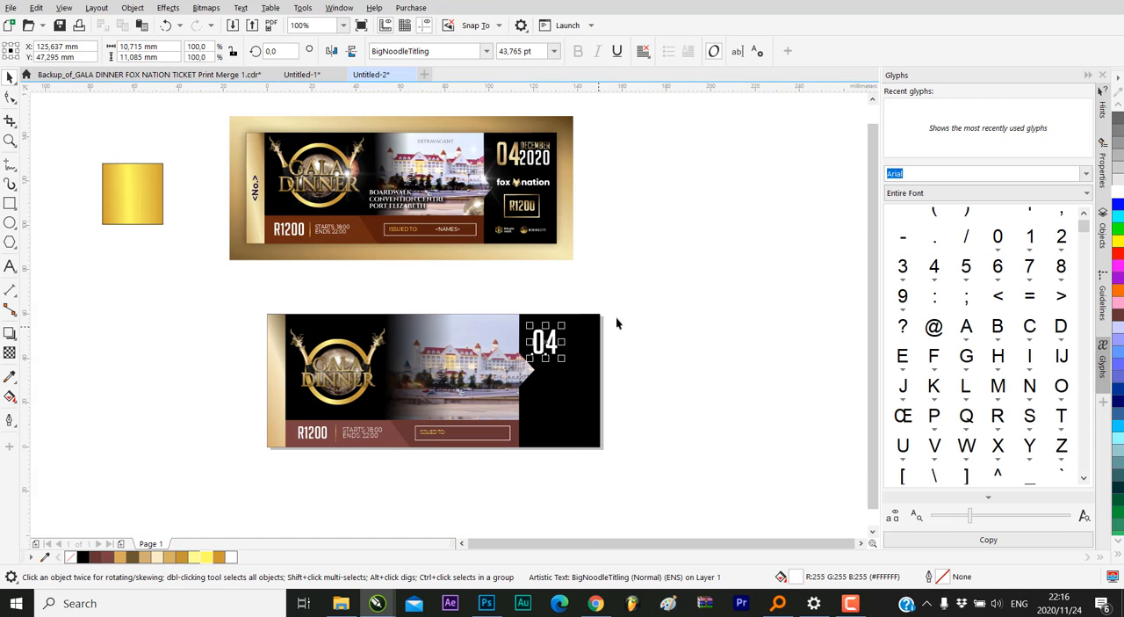
Duplicate the 04 text beside itself on the black panel and change the copy to 2020
{"action": "scroll", "coordinate": [581, 324], "scroll_direction": "up", "scroll_amount": 2}
{"action": "left_click_drag", "start_coordinate": [531, 362], "coordinate": [604, 372]}
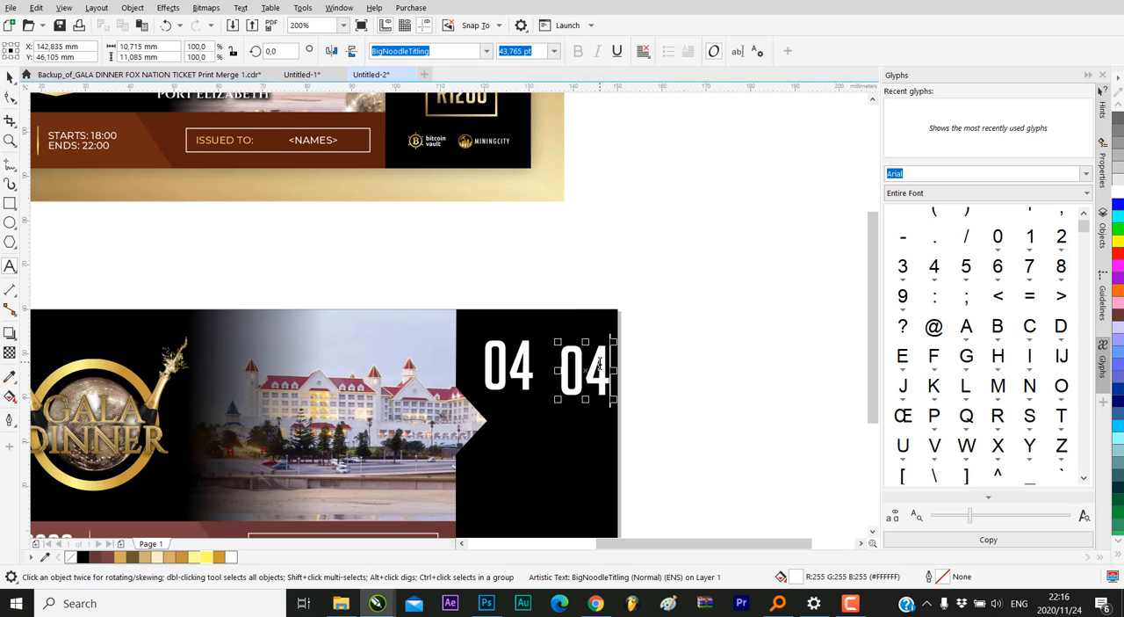
{"action": "double_click", "coordinate": [599, 363]}
{"action": "type", "text": "20"}
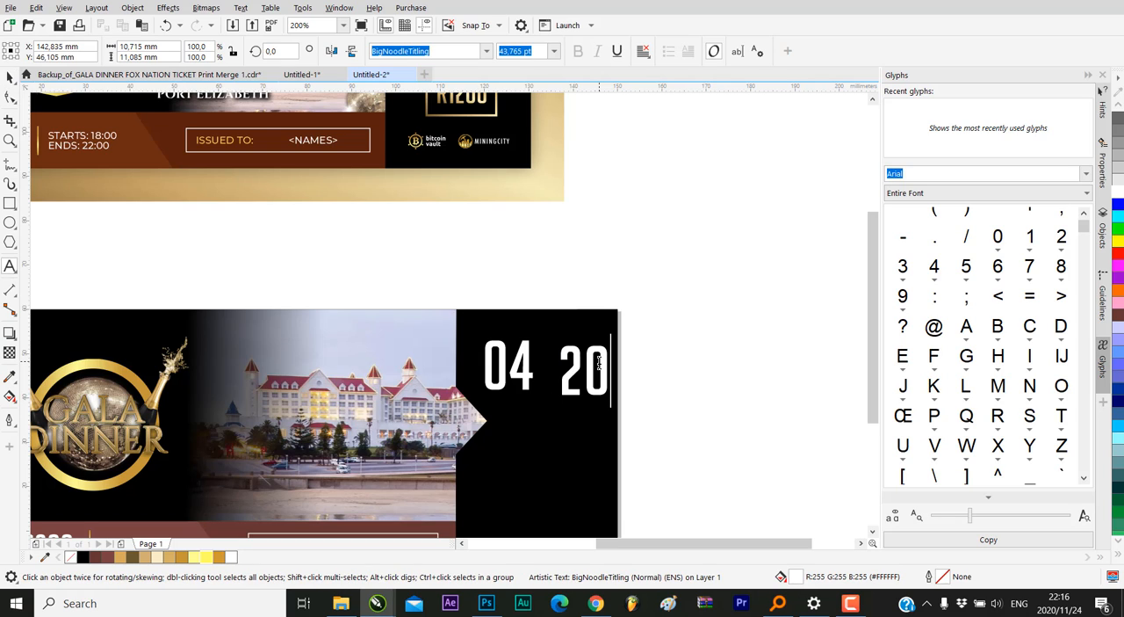
{"action": "type", "text": "20"}
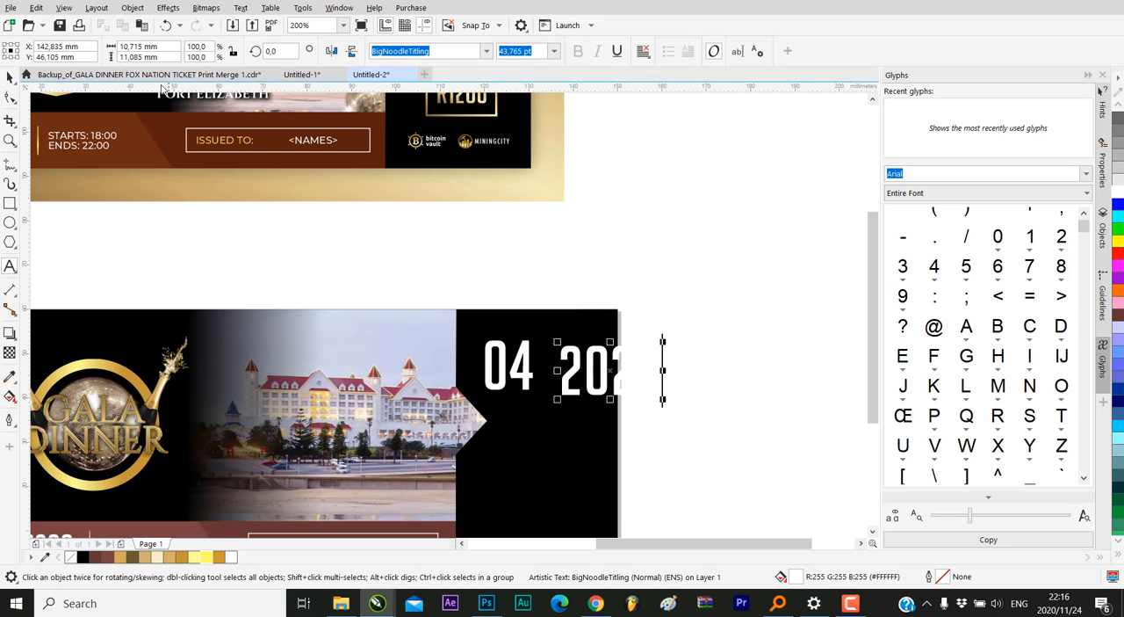
Shrink the 2020 text to about 25.9 pt and place it close beside the 04, aligned with its lower edge
{"action": "left_click", "coordinate": [10, 76]}
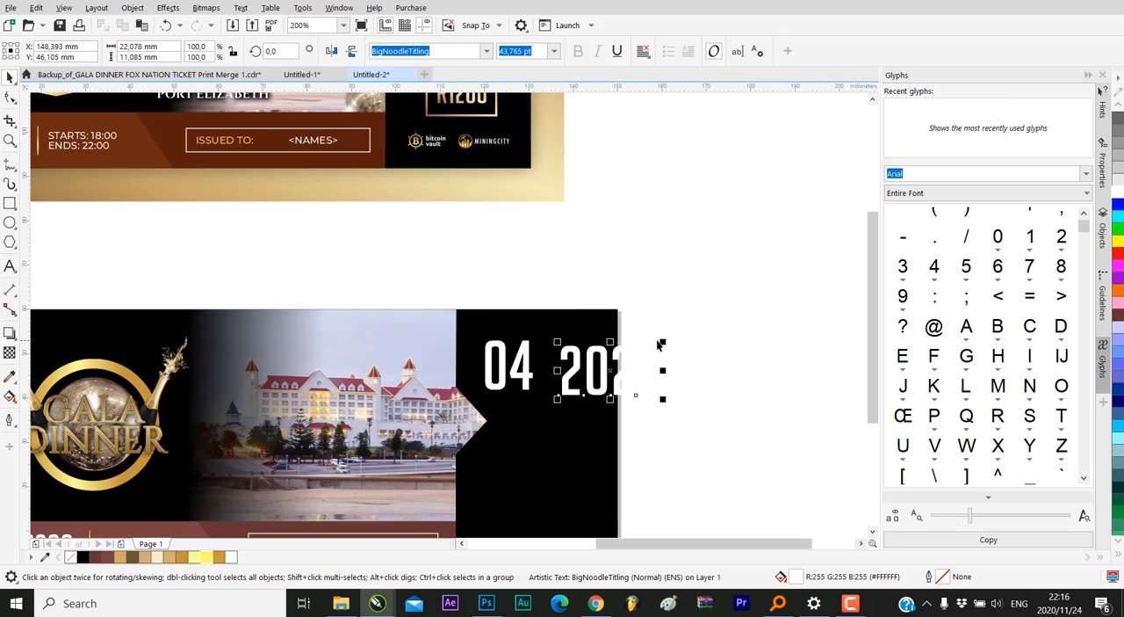
{"action": "left_click_drag", "start_coordinate": [662, 342], "coordinate": [624, 339]}
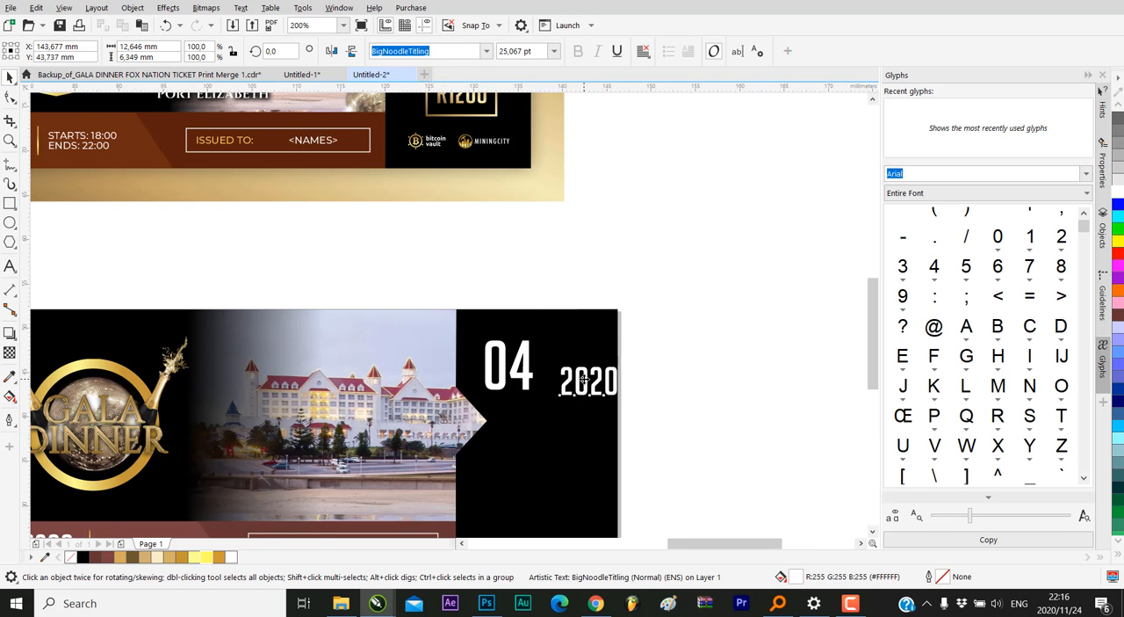
{"action": "scroll", "coordinate": [583, 380], "scroll_direction": "up", "scroll_amount": 2}
{"action": "left_click_drag", "start_coordinate": [583, 379], "coordinate": [542, 369]}
Duplicate the 2020 text directly above itself and change the copy to DECEMBER
{"action": "left_click_drag", "start_coordinate": [611, 340], "coordinate": [600, 283]}
{"action": "right_click", "coordinate": [601, 283]}
{"action": "double_click", "coordinate": [601, 288]}
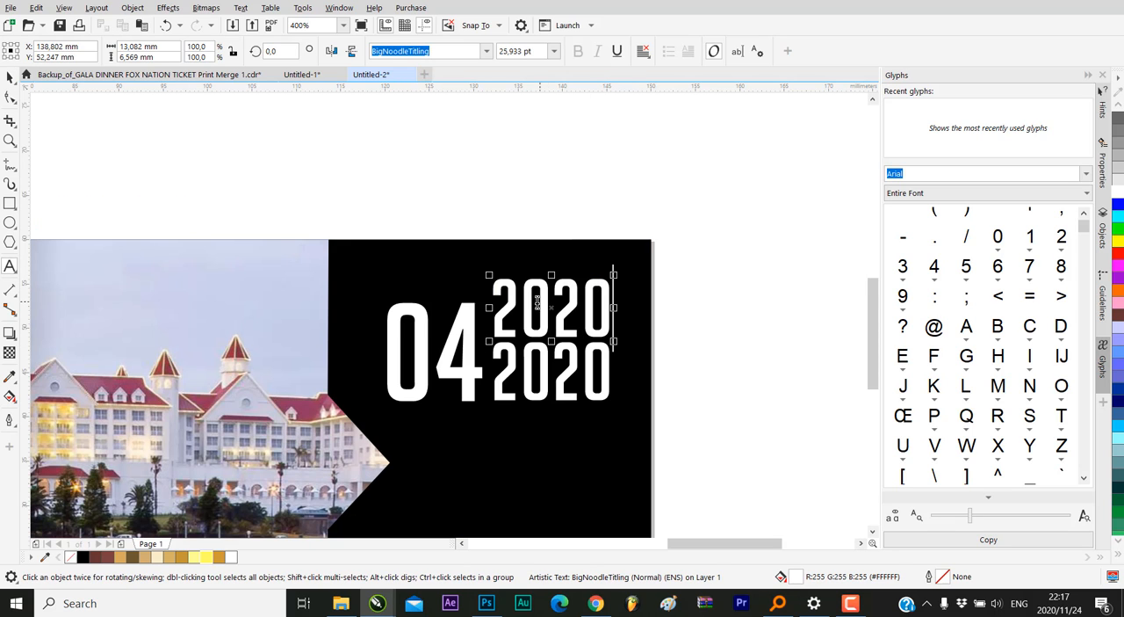
{"action": "left_click_drag", "start_coordinate": [498, 303], "coordinate": [605, 303]}
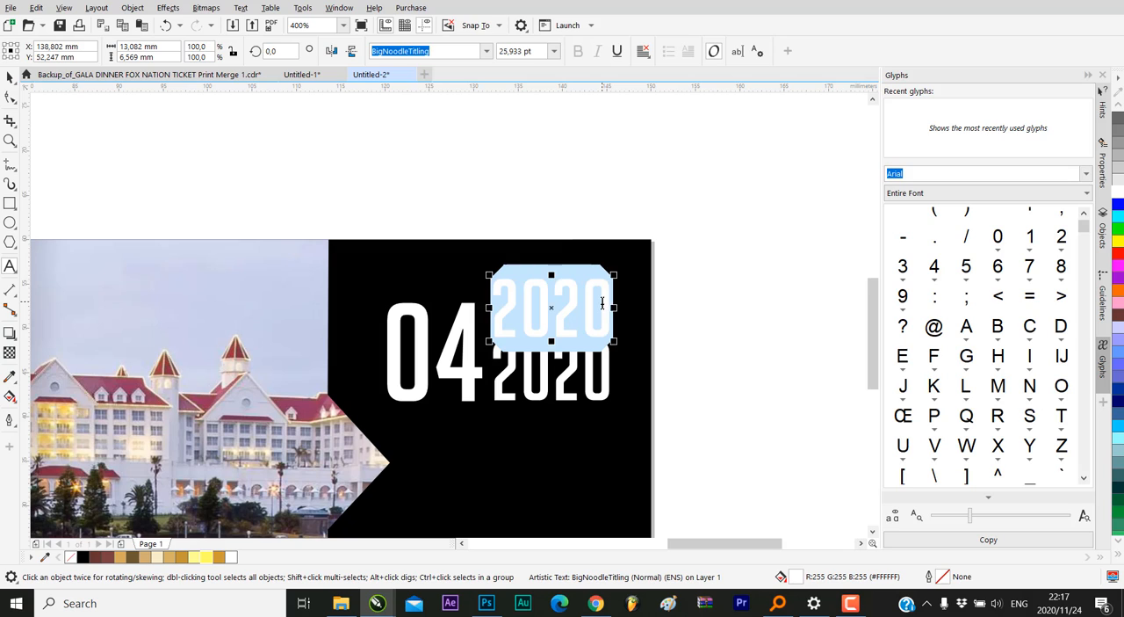
{"action": "type", "text": "DECE"}
{"action": "type", "text": "MEBE"}
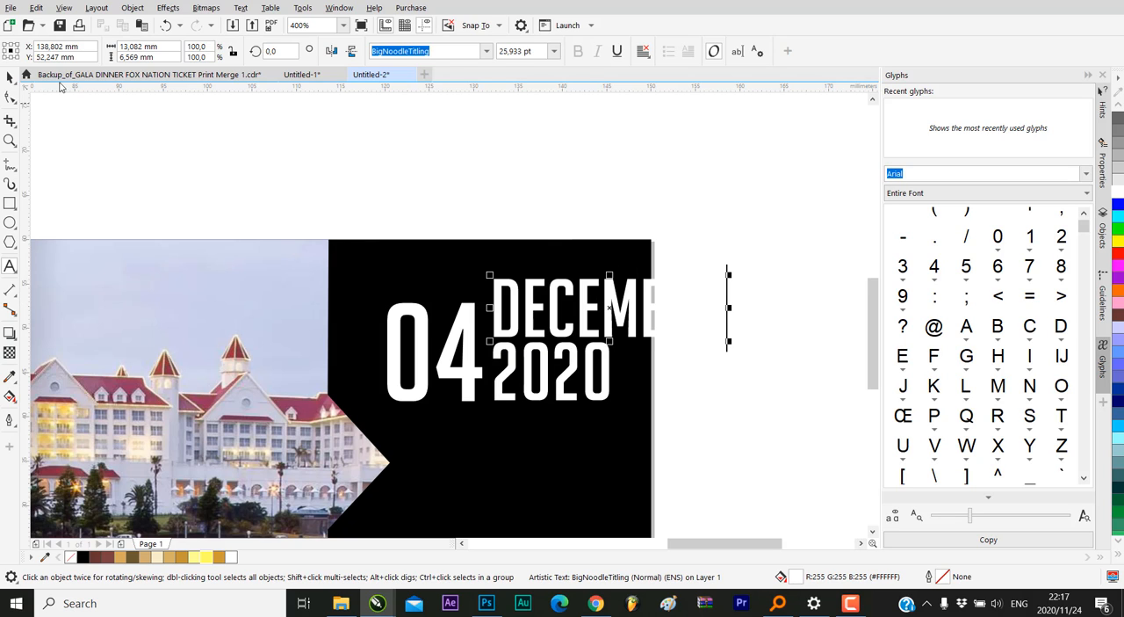
Shrink the DECEMBER text to about 12.5 pt and fit it just above 2020, centred at about X 138.6, Y 50.7 mm
{"action": "left_click", "coordinate": [10, 77]}
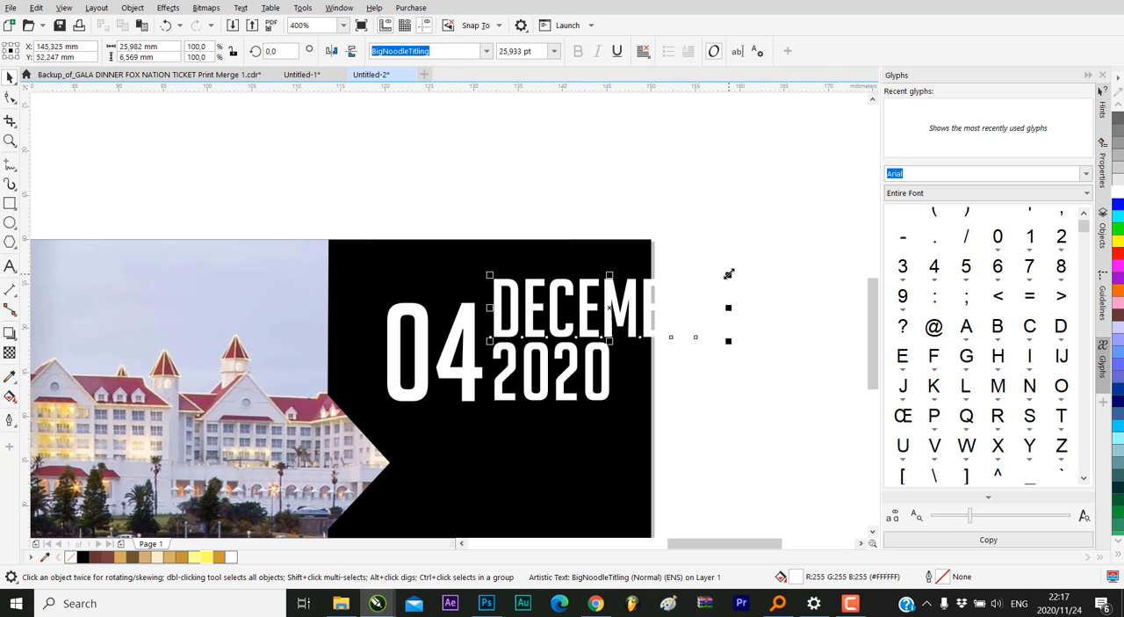
{"action": "left_click_drag", "start_coordinate": [728, 274], "coordinate": [609, 243]}
{"action": "scroll", "coordinate": [518, 307], "scroll_direction": "up", "scroll_amount": 2}
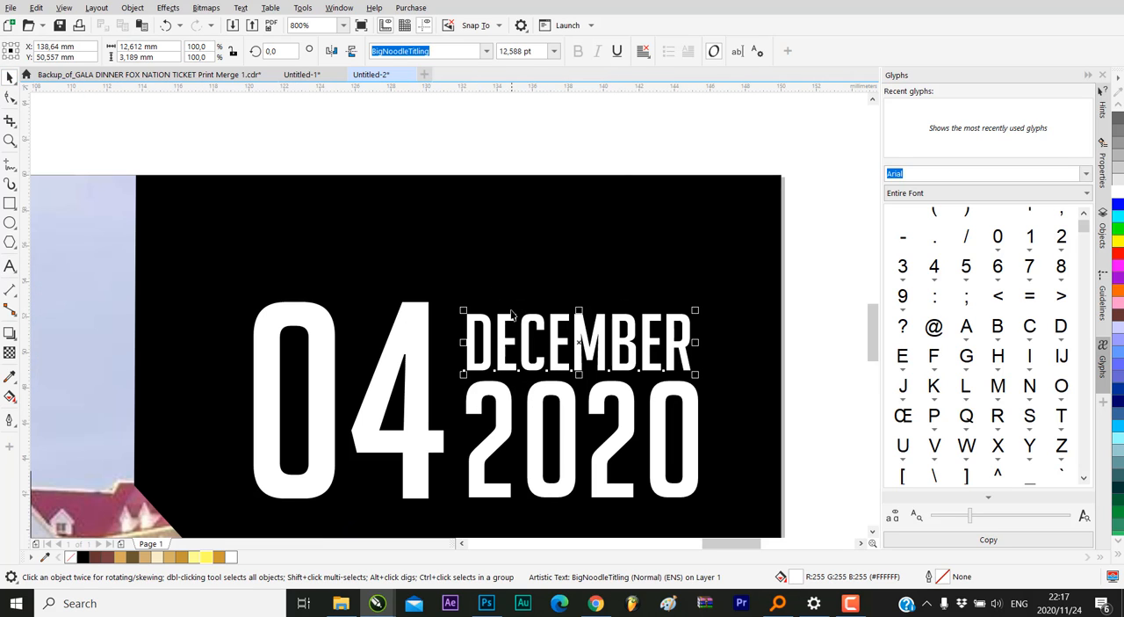
{"action": "left_click_drag", "start_coordinate": [505, 317], "coordinate": [509, 317]}
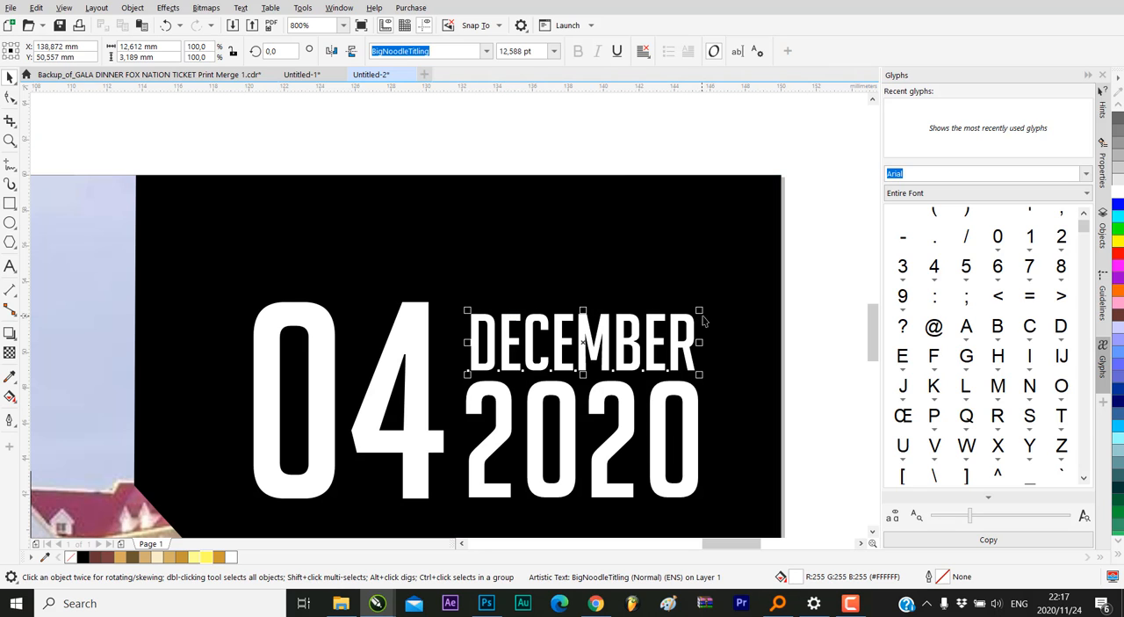
{"action": "left_click_drag", "start_coordinate": [699, 310], "coordinate": [700, 302]}
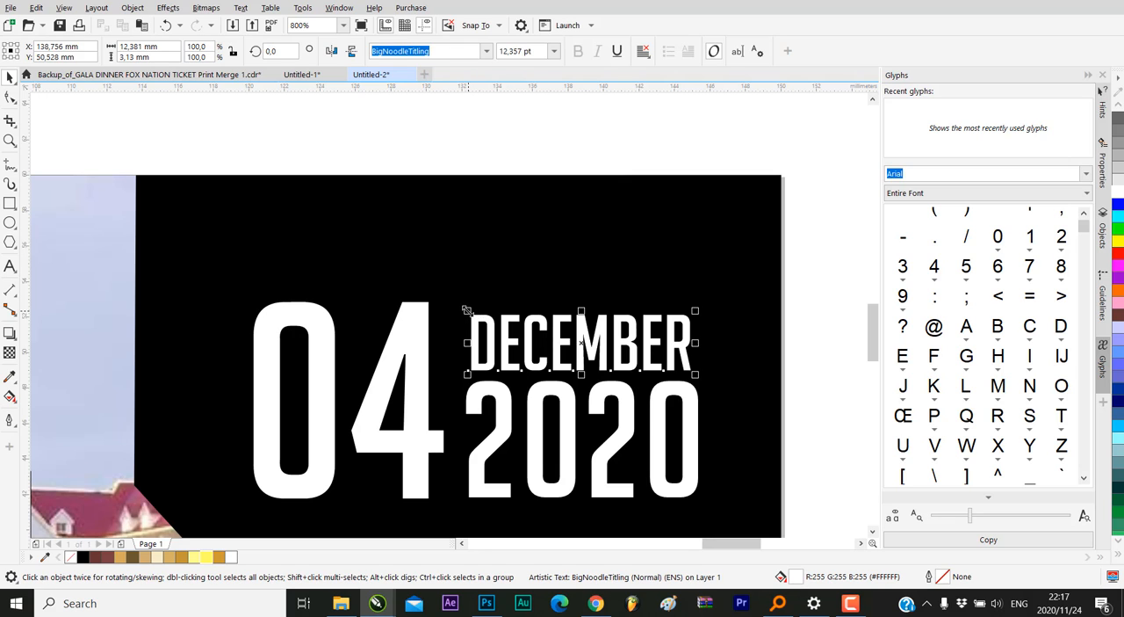
{"action": "left_click_drag", "start_coordinate": [466, 310], "coordinate": [503, 338]}
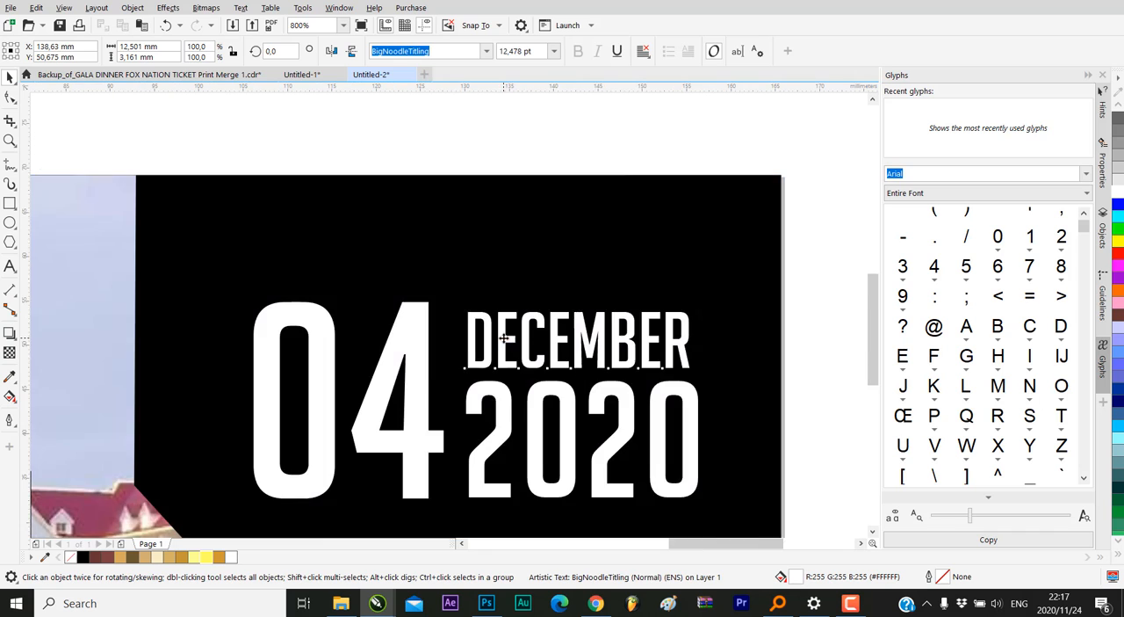
Enlarge the DECEMBER and 2020 texts together slightly, bringing DECEMBER to about 13.3 pt, to match the height of the 04
{"action": "scroll", "coordinate": [502, 334], "scroll_direction": "down", "scroll_amount": 2}
{"action": "left_click_drag", "start_coordinate": [665, 302], "coordinate": [474, 446]}
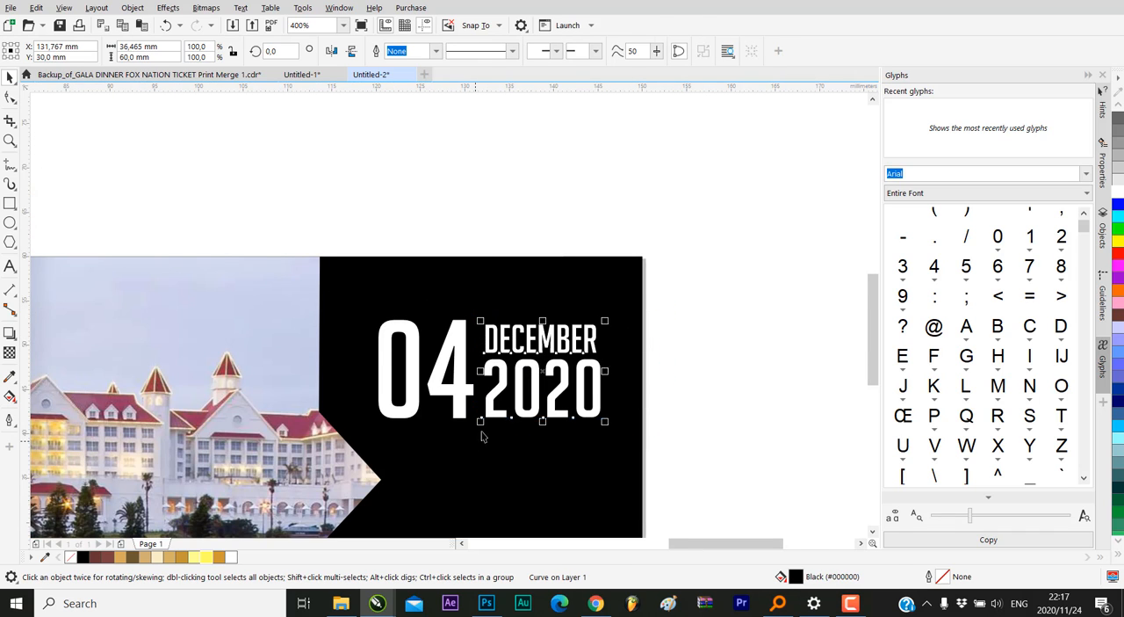
{"action": "scroll", "coordinate": [614, 322], "scroll_direction": "up", "scroll_amount": 2}
{"action": "left_click_drag", "start_coordinate": [594, 325], "coordinate": [610, 301]}
{"action": "scroll", "coordinate": [674, 311], "scroll_direction": "down", "scroll_amount": 1}
{"action": "left_click", "coordinate": [674, 311]}
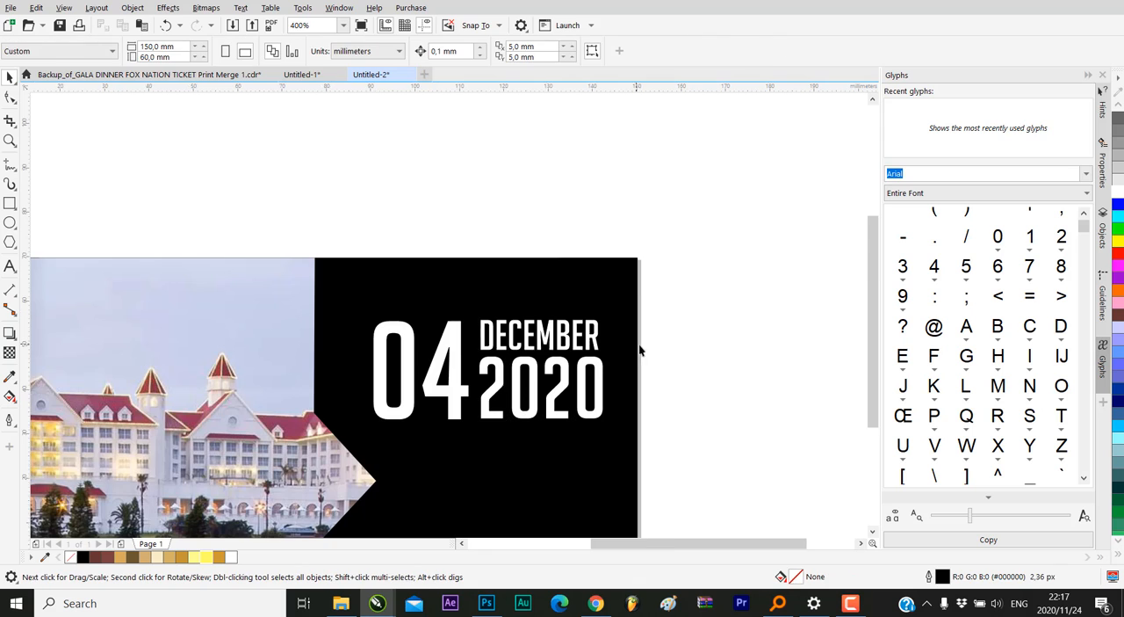
Enlarge the DECEMBER text slightly so its width matches the 2020 text below it
{"action": "scroll", "coordinate": [710, 317], "scroll_direction": "down", "scroll_amount": 1}
{"action": "scroll", "coordinate": [711, 322], "scroll_direction": "up", "scroll_amount": 2}
{"action": "left_click", "coordinate": [600, 327]}
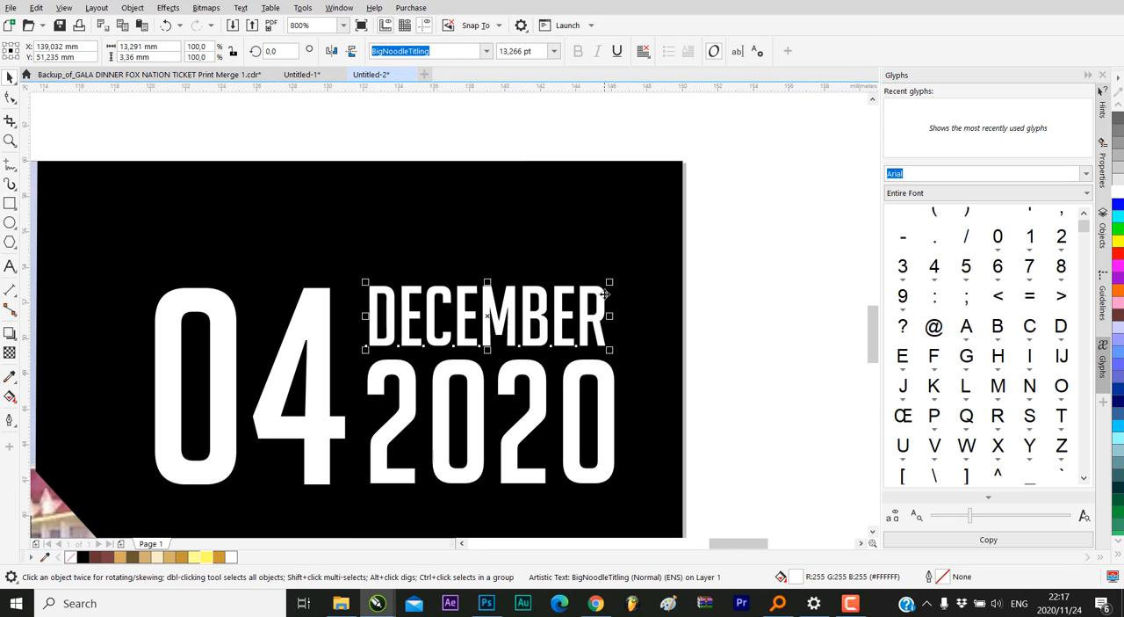
{"action": "scroll", "coordinate": [606, 289], "scroll_direction": "up", "scroll_amount": 1}
{"action": "scroll", "coordinate": [607, 293], "scroll_direction": "up", "scroll_amount": 1}
{"action": "left_click_drag", "start_coordinate": [606, 278], "coordinate": [623, 265]}
{"action": "scroll", "coordinate": [591, 295], "scroll_direction": "down", "scroll_amount": 1}
{"action": "scroll", "coordinate": [626, 300], "scroll_direction": "down", "scroll_amount": 4}
{"action": "left_click", "coordinate": [715, 290]}
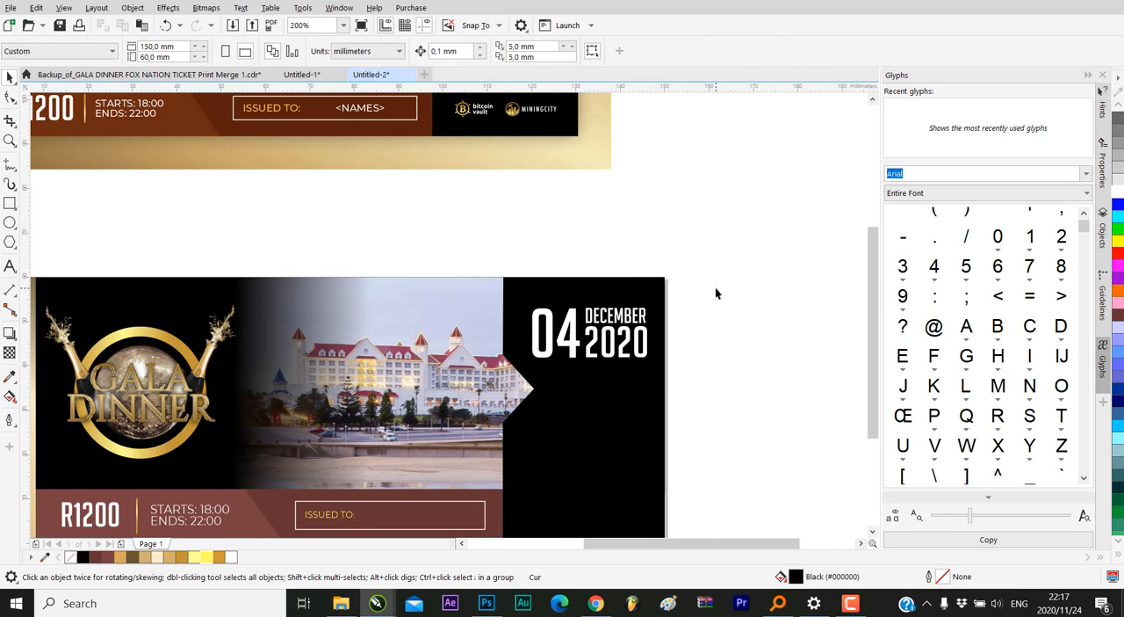
Move the 04, DECEMBER and 2020 texts together to about X 132.4, Y 48.9 mm in the upper part of the black panel
{"action": "scroll", "coordinate": [647, 324], "scroll_direction": "down", "scroll_amount": 1}
{"action": "left_click_drag", "start_coordinate": [683, 299], "coordinate": [582, 339]}
{"action": "scroll", "coordinate": [640, 307], "scroll_direction": "up", "scroll_amount": 2}
{"action": "scroll", "coordinate": [581, 339], "scroll_direction": "down", "scroll_amount": 2}
{"action": "scroll", "coordinate": [584, 317], "scroll_direction": "up", "scroll_amount": 2}
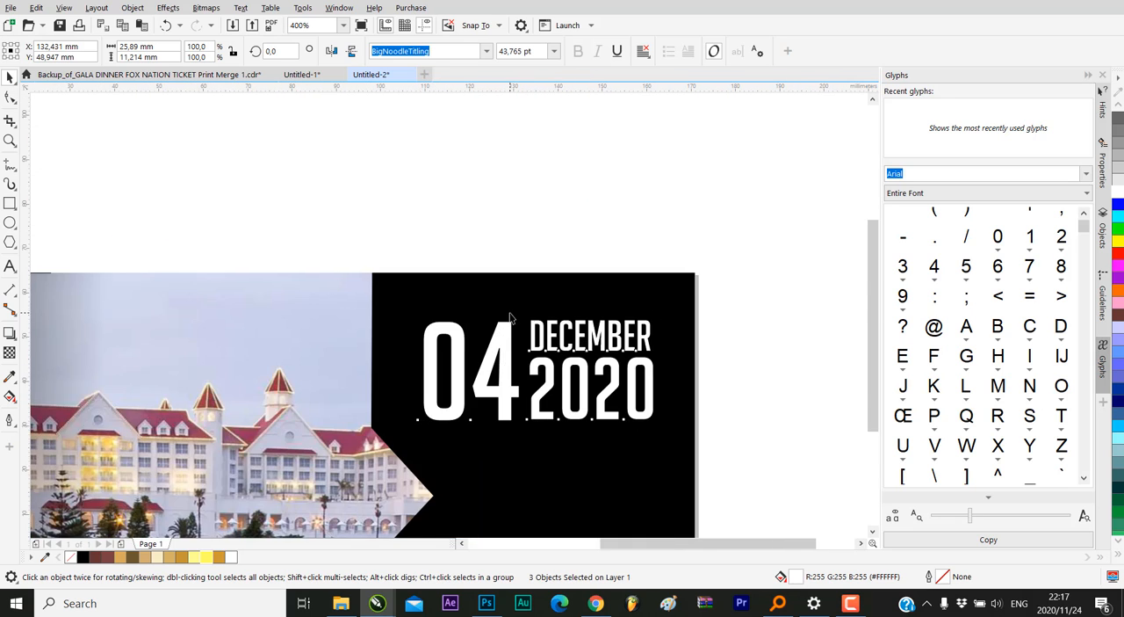
{"action": "scroll", "coordinate": [513, 289], "scroll_direction": "down", "scroll_amount": 2}
{"action": "left_click", "coordinate": [605, 306]}
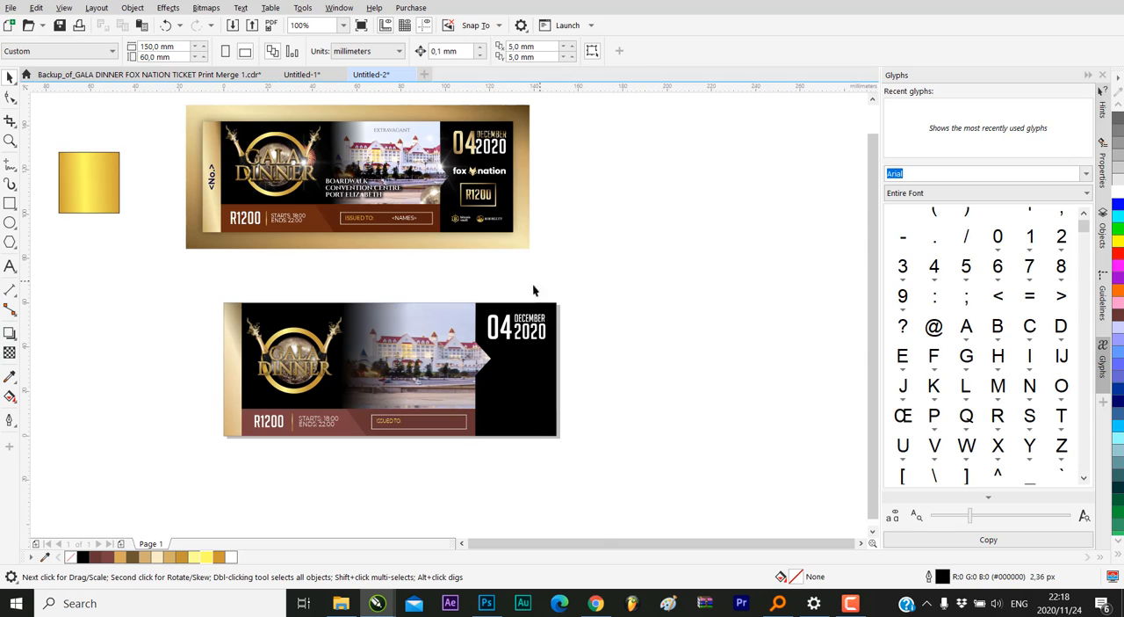
Examine the reference ticket's right panel, comparing its 04 DECEMBER 2020 date styling with the new ticket's
{"action": "scroll", "coordinate": [525, 297], "scroll_direction": "up", "scroll_amount": 2}
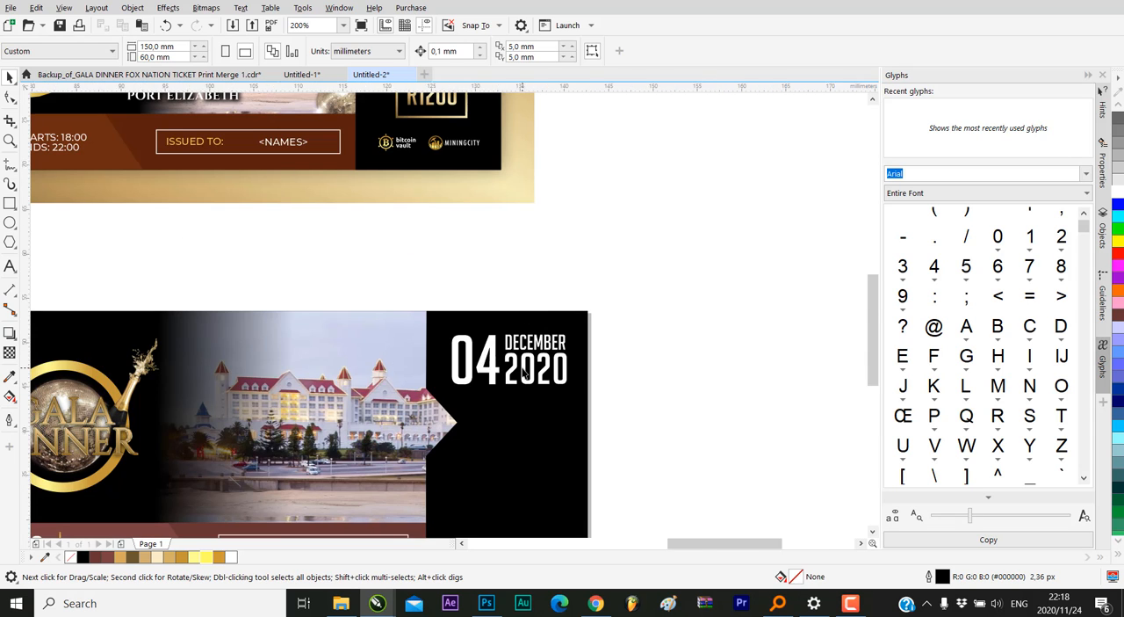
{"action": "scroll", "coordinate": [521, 366], "scroll_direction": "up", "scroll_amount": 4}
{"action": "scroll", "coordinate": [520, 366], "scroll_direction": "down", "scroll_amount": 4}
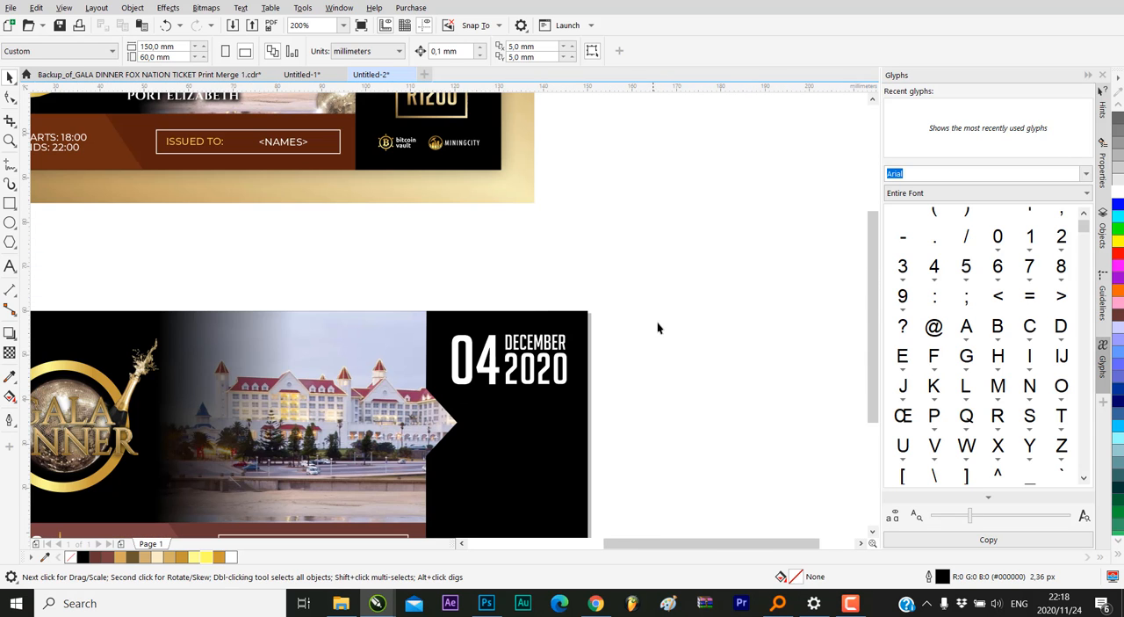
{"action": "scroll", "coordinate": [648, 325], "scroll_direction": "down", "scroll_amount": 2}
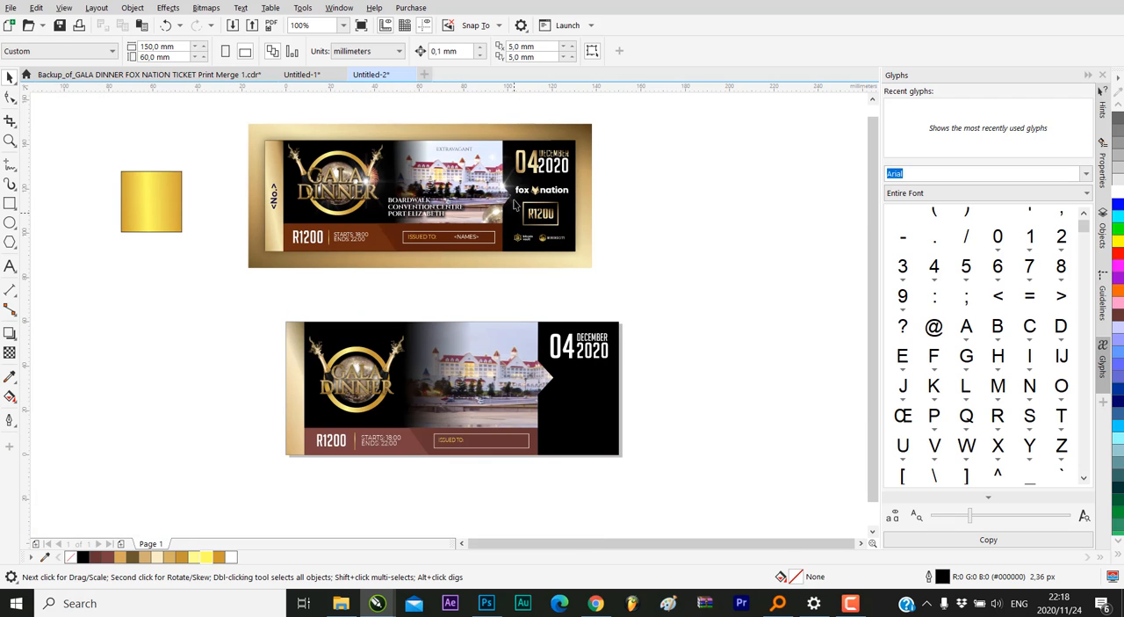
{"action": "scroll", "coordinate": [526, 178], "scroll_direction": "up", "scroll_amount": 5}
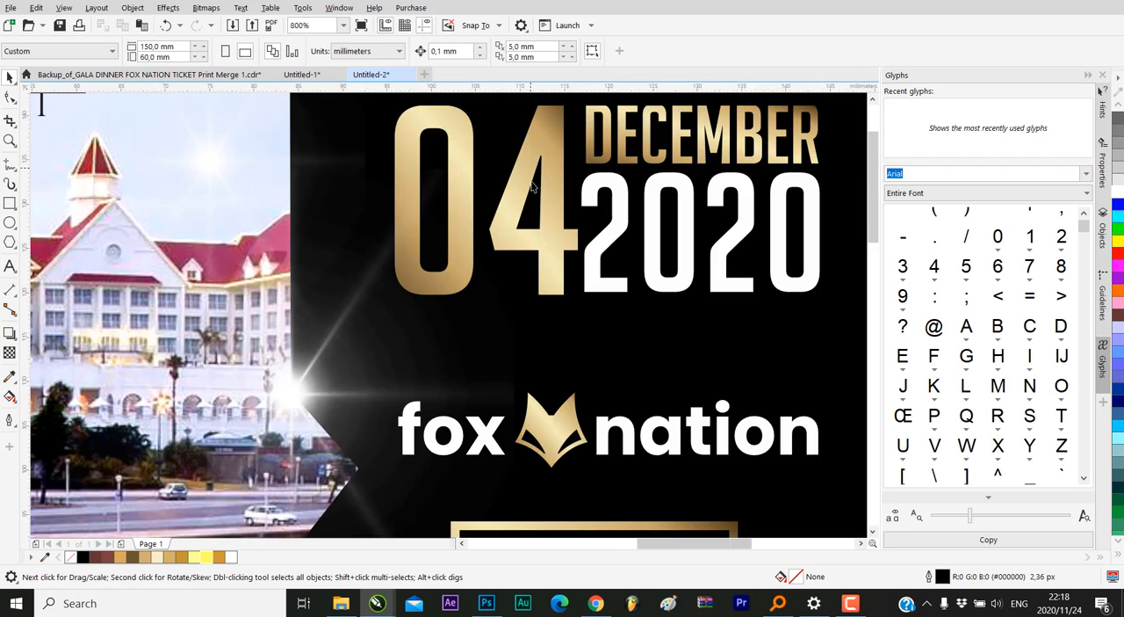
{"action": "scroll", "coordinate": [545, 178], "scroll_direction": "down", "scroll_amount": 3}
{"action": "double_click", "coordinate": [546, 170]}
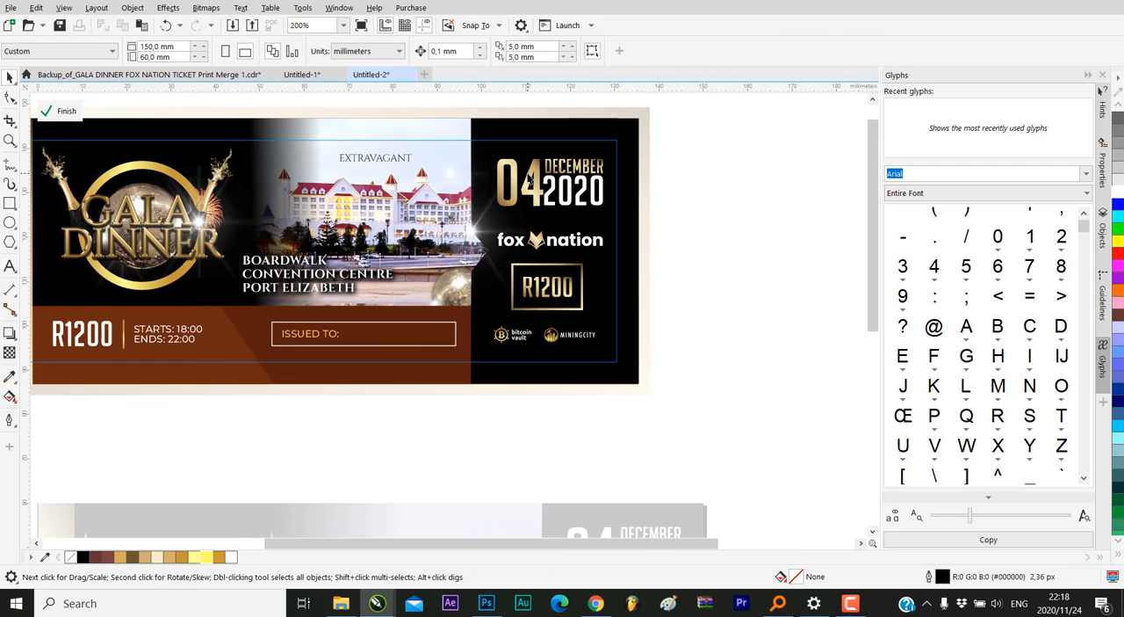
{"action": "scroll", "coordinate": [527, 177], "scroll_direction": "down", "scroll_amount": 2}
{"action": "left_click", "coordinate": [61, 111]}
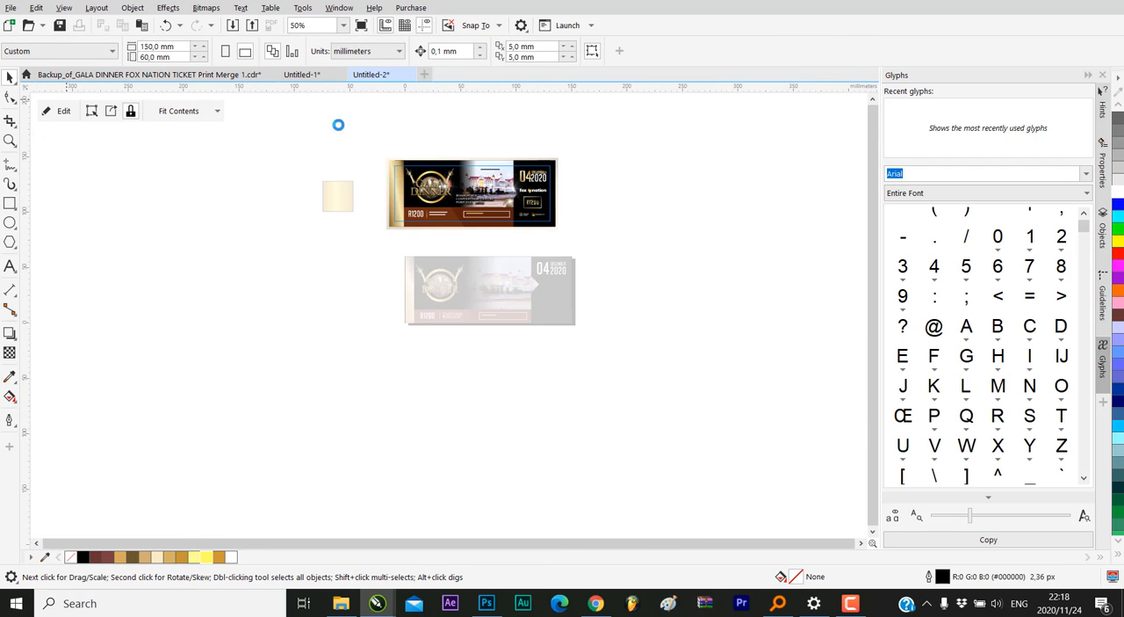
{"action": "scroll", "coordinate": [466, 224], "scroll_direction": "up", "scroll_amount": 2}
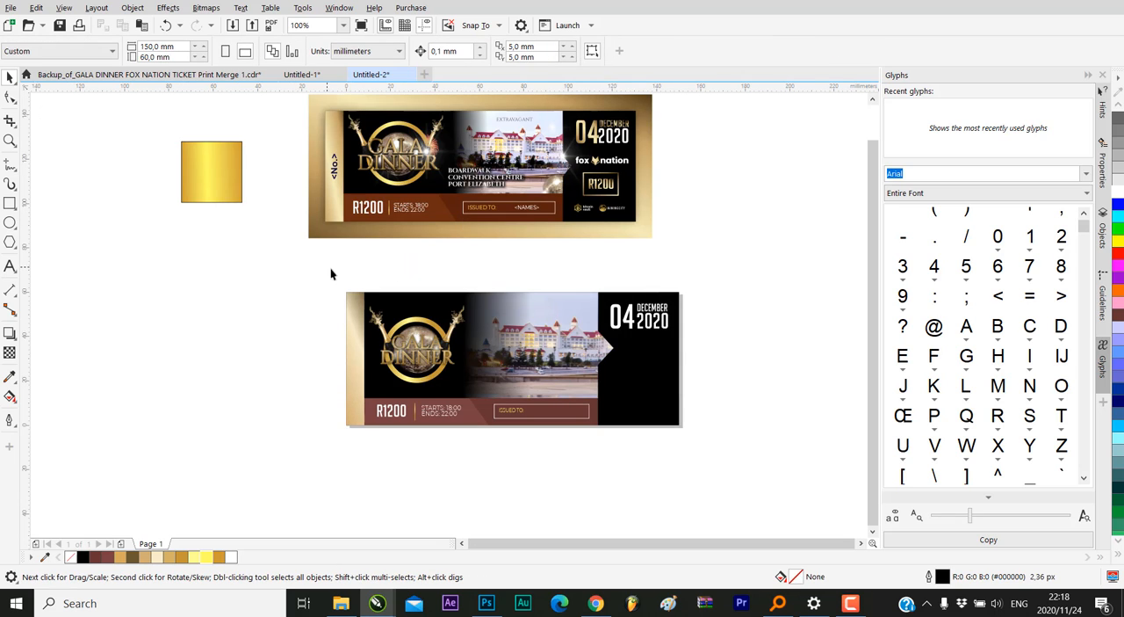
Copy the gold gradient fill from the ticket's vertical edge strip onto the 04 and DECEMBER texts
{"action": "left_click", "coordinate": [353, 329]}
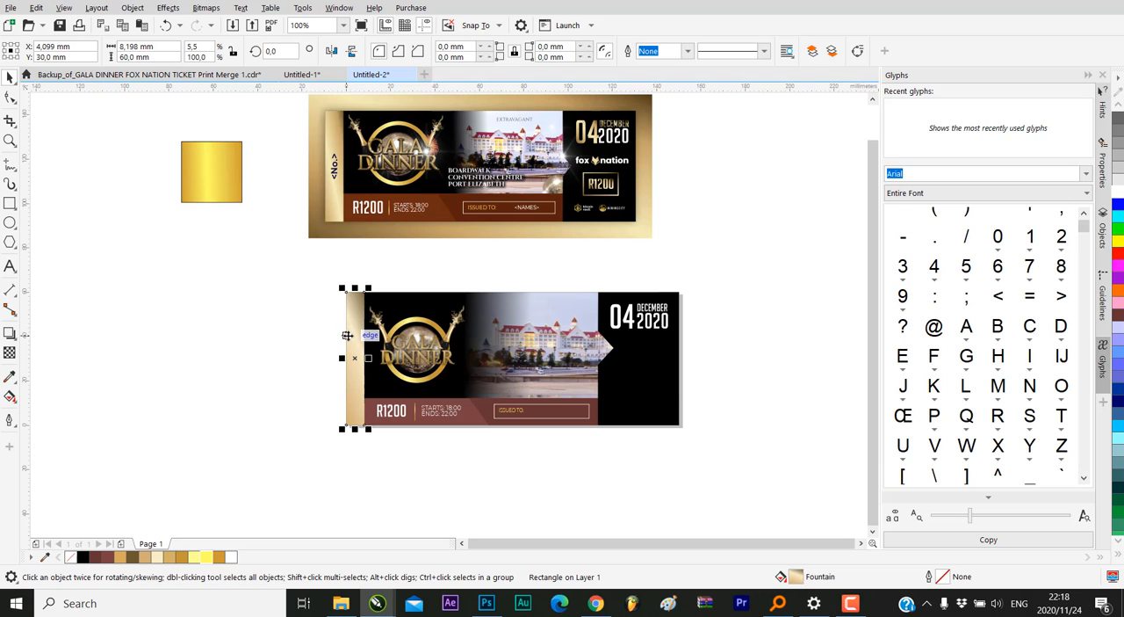
{"action": "scroll", "coordinate": [678, 323], "scroll_direction": "up", "scroll_amount": 2}
{"action": "scroll", "coordinate": [678, 323], "scroll_direction": "up", "scroll_amount": 2}
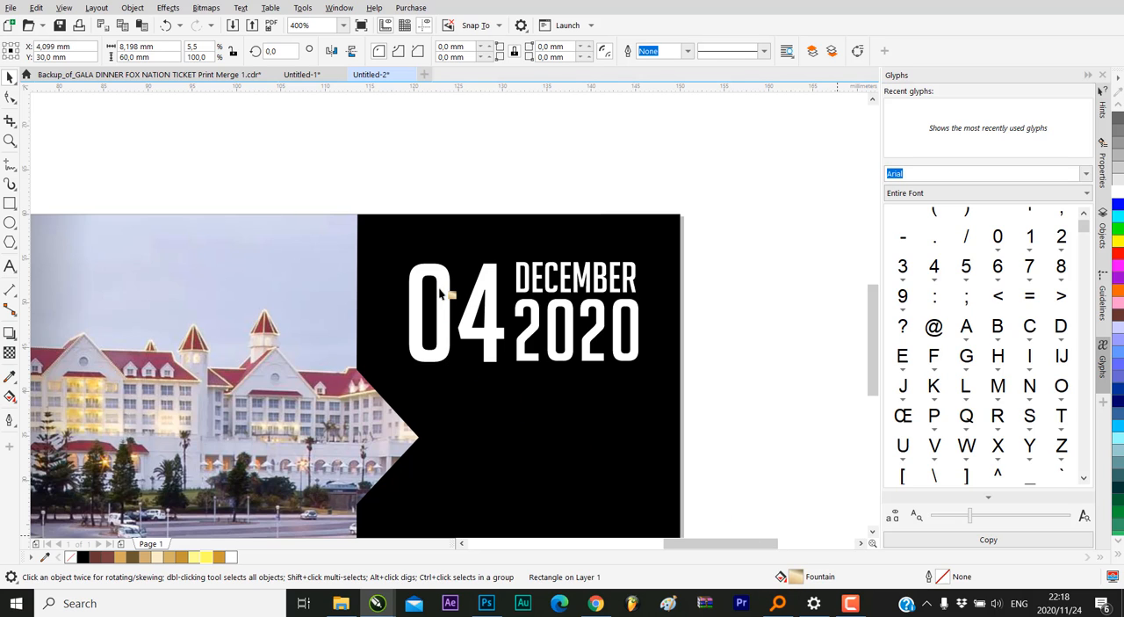
{"action": "left_click_drag", "start_coordinate": [433, 273], "coordinate": [434, 273]}
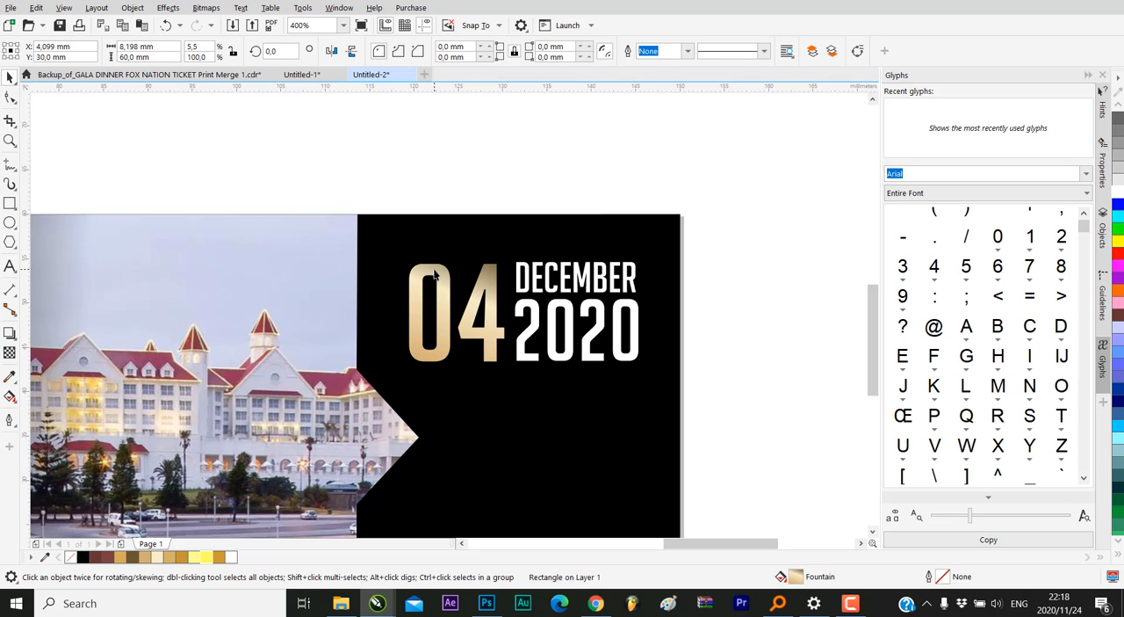
{"action": "left_click_drag", "start_coordinate": [801, 583], "coordinate": [588, 275]}
{"action": "scroll", "coordinate": [724, 328], "scroll_direction": "down", "scroll_amount": 1}
{"action": "left_click", "coordinate": [738, 309]}
{"action": "scroll", "coordinate": [684, 352], "scroll_direction": "down", "scroll_amount": 1}
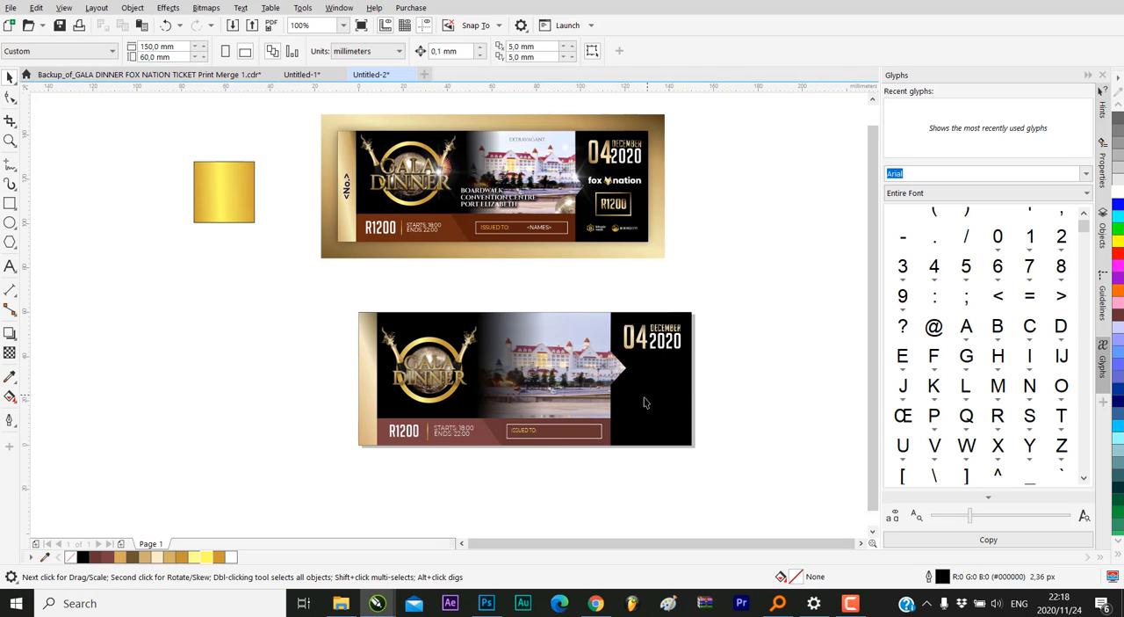
Place a copy of the ISSUED TO frame low in the black panel, resized to about 22.6 × 12.2 mm
{"action": "left_click", "coordinate": [530, 426]}
{"action": "left_click", "coordinate": [762, 446]}
{"action": "left_click", "coordinate": [564, 425]}
{"action": "left_click_drag", "start_coordinate": [564, 425], "coordinate": [639, 463]}
{"action": "scroll", "coordinate": [674, 404], "scroll_direction": "up", "scroll_amount": 2}
{"action": "scroll", "coordinate": [721, 406], "scroll_direction": "down", "scroll_amount": 1}
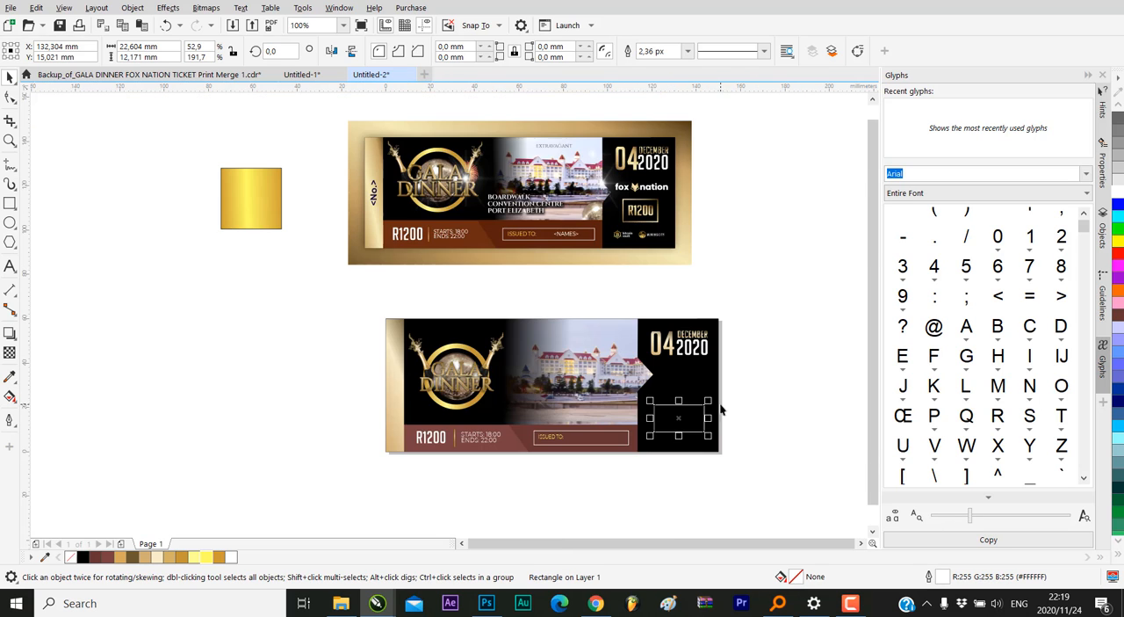
{"action": "left_click", "coordinate": [767, 383]}
Reduce the copied frame to about 21.0 × 10.5 mm and move it to about X 131.8, Y 16.4 mm
{"action": "scroll", "coordinate": [706, 417], "scroll_direction": "up", "scroll_amount": 1}
{"action": "left_click", "coordinate": [681, 444]}
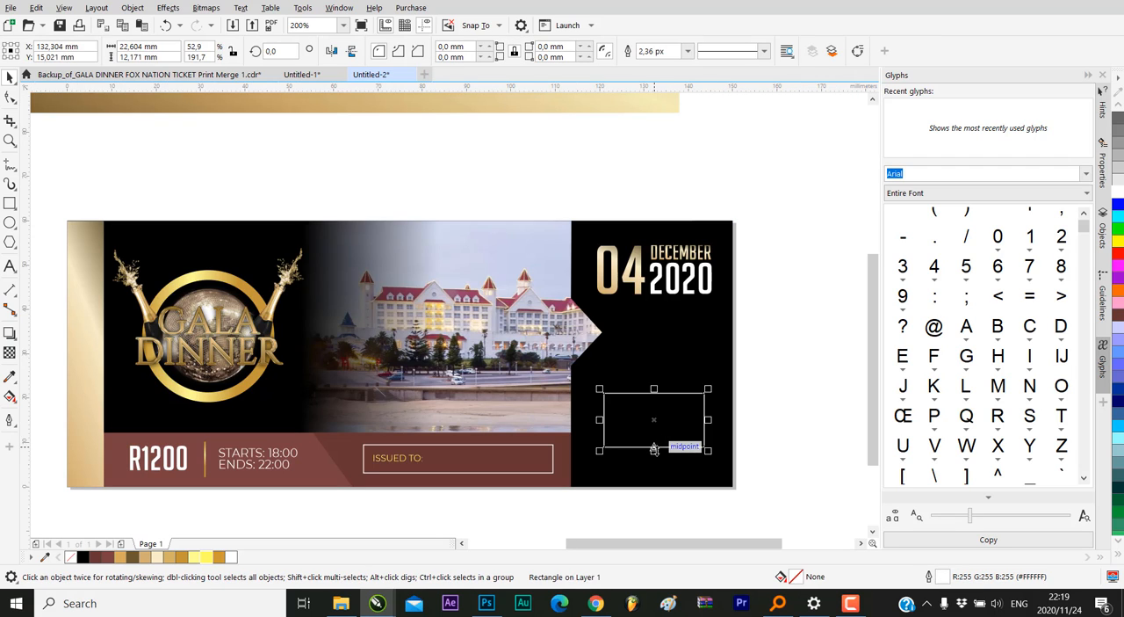
{"action": "left_click_drag", "start_coordinate": [655, 446], "coordinate": [656, 443]}
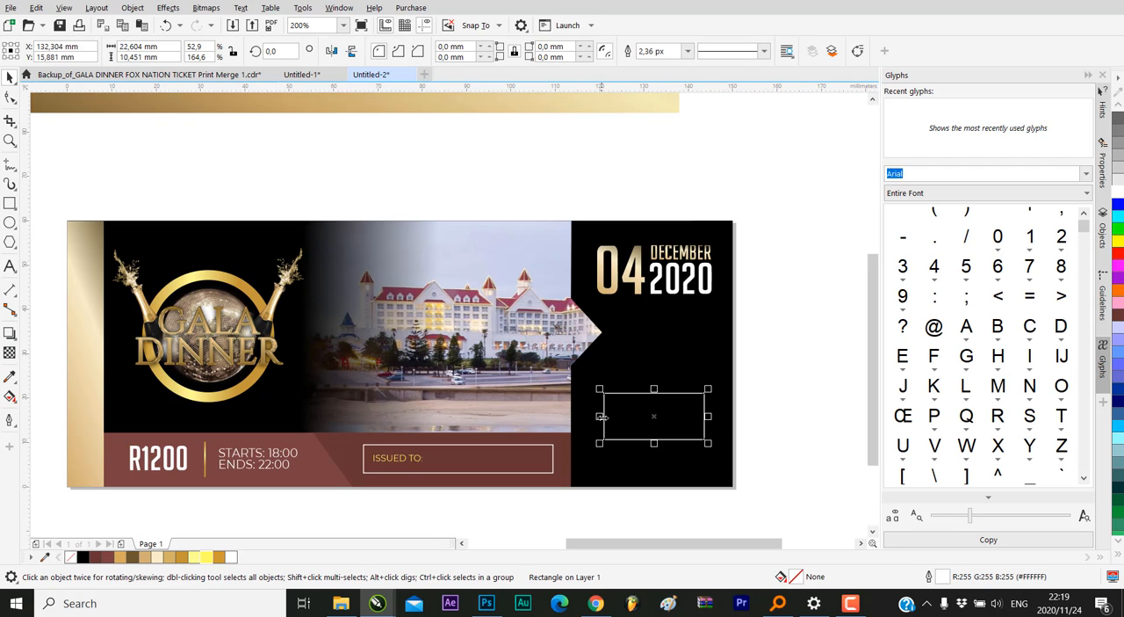
{"action": "left_click", "coordinate": [603, 418]}
{"action": "left_click", "coordinate": [603, 417]}
{"action": "left_click_drag", "start_coordinate": [603, 418], "coordinate": [661, 406]}
{"action": "scroll", "coordinate": [657, 420], "scroll_direction": "up", "scroll_amount": 1}
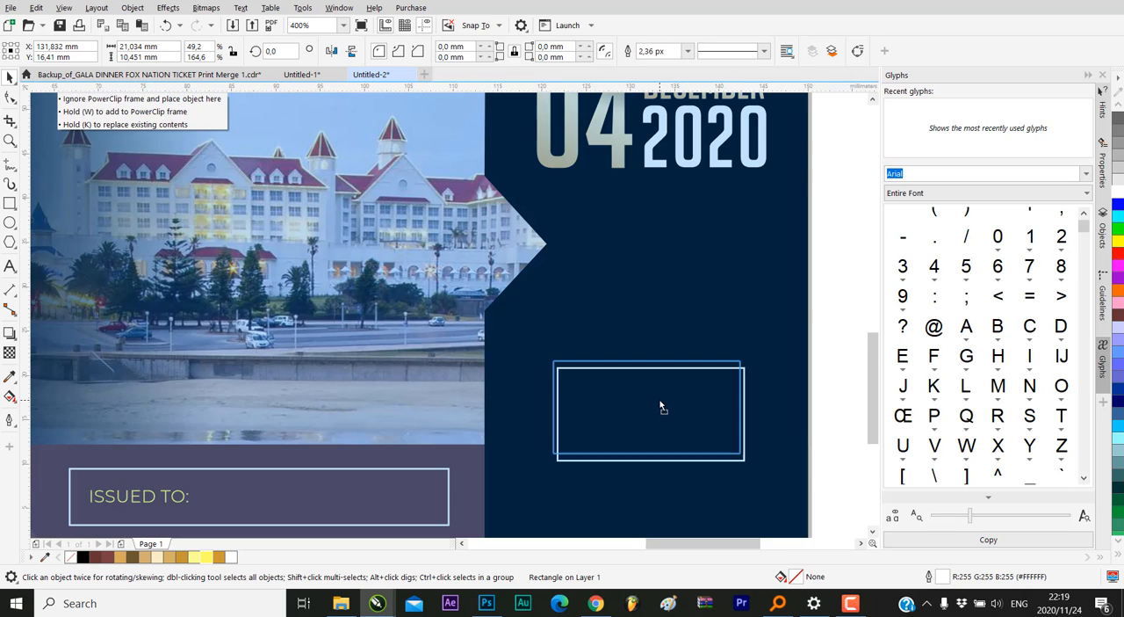
{"action": "scroll", "coordinate": [660, 405], "scroll_direction": "down", "scroll_amount": 4}
{"action": "scroll", "coordinate": [661, 404], "scroll_direction": "up", "scroll_amount": 3}
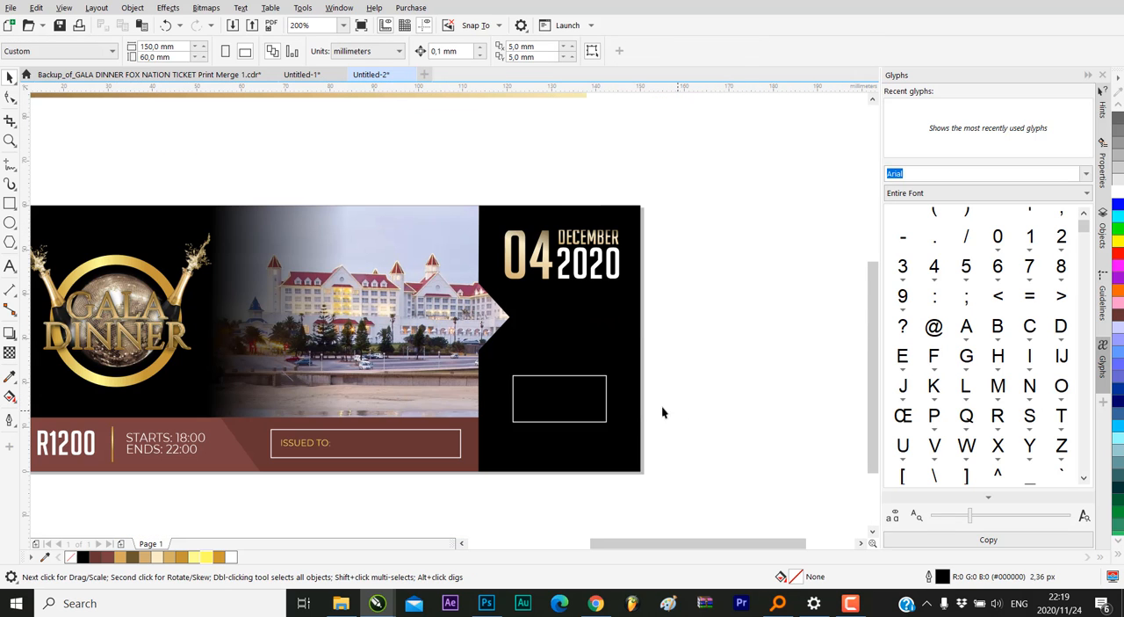
{"action": "left_click", "coordinate": [590, 381]}
{"action": "left_click", "coordinate": [589, 384]}
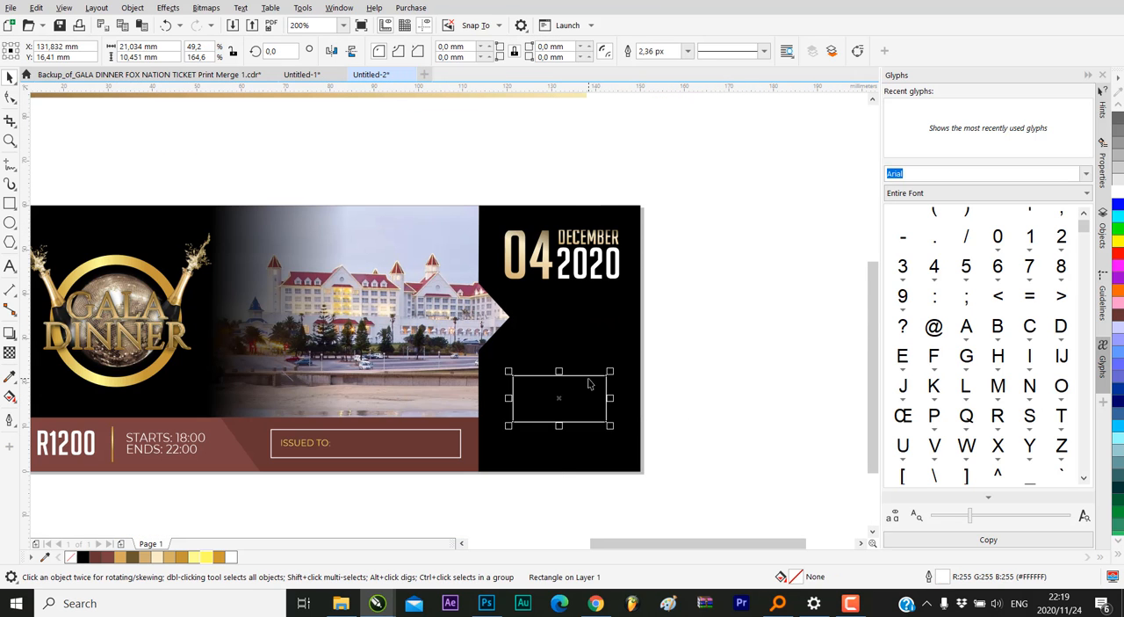
{"action": "left_click", "coordinate": [687, 51]}
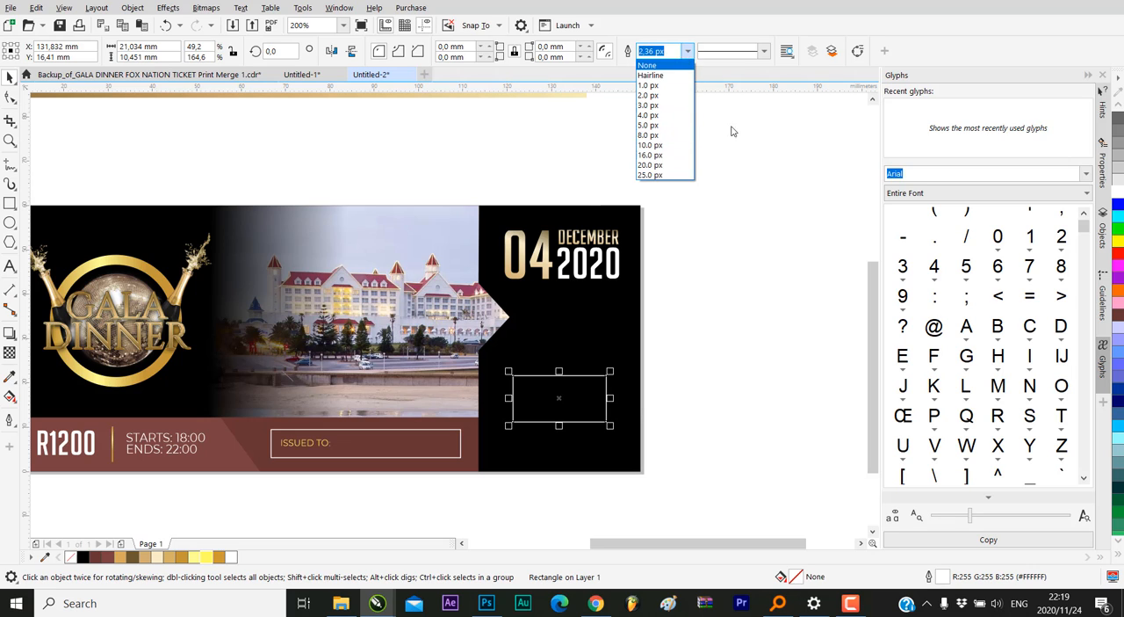
{"action": "left_click", "coordinate": [757, 198]}
{"action": "left_click", "coordinate": [751, 388]}
Try outline widths of 20 px and 8 px on the empty frame in the black panel
{"action": "left_click", "coordinate": [596, 376]}
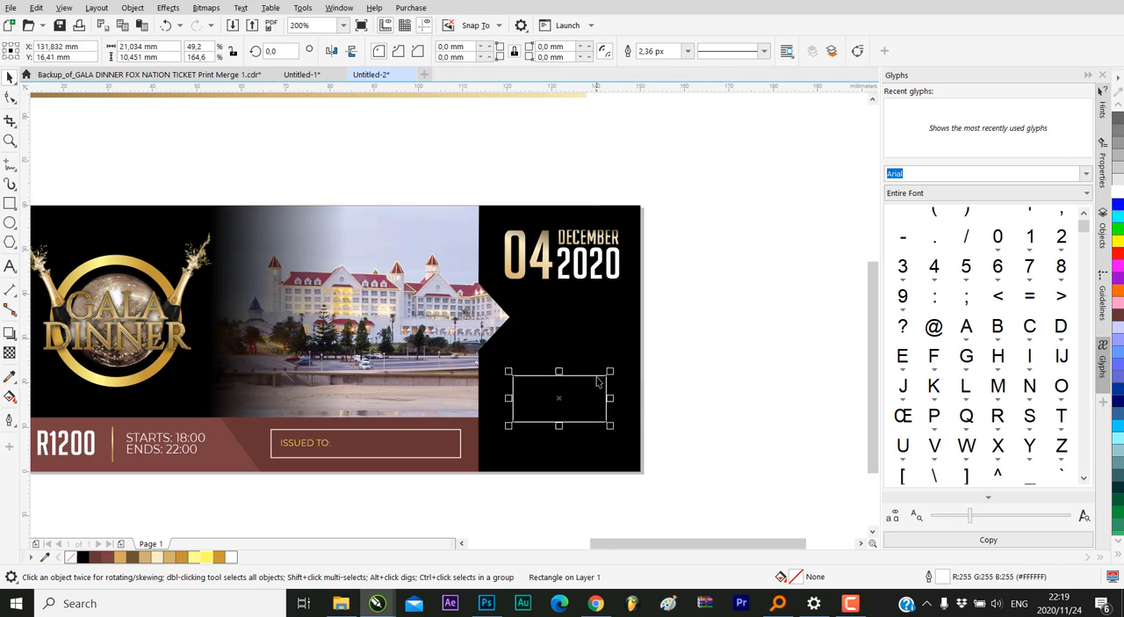
{"action": "left_click", "coordinate": [686, 52]}
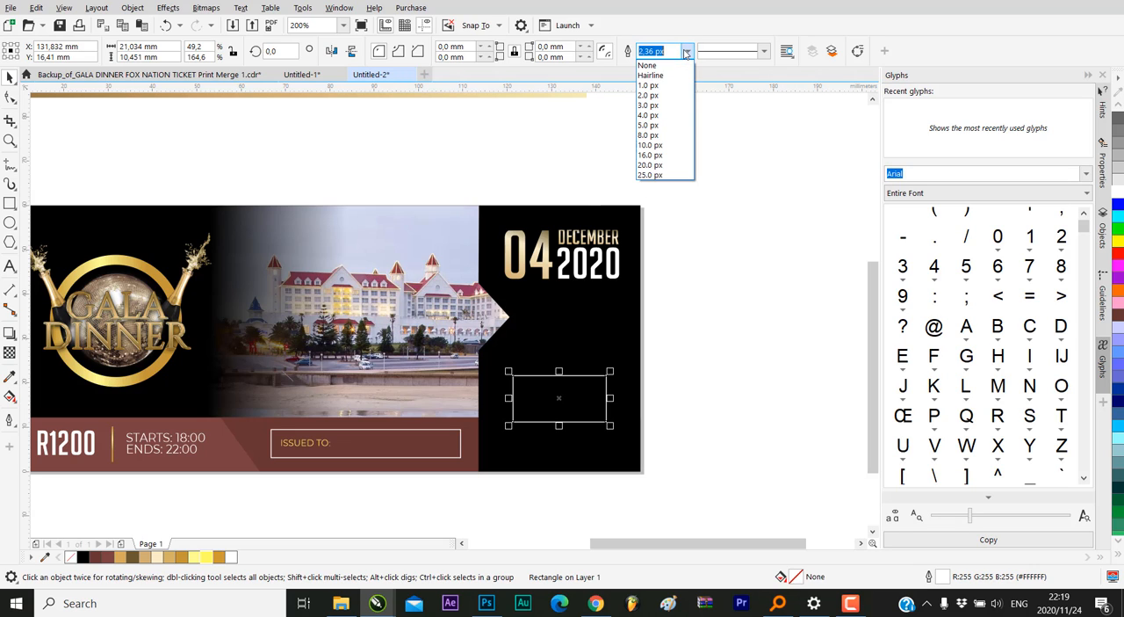
{"action": "left_click", "coordinate": [650, 165]}
{"action": "left_click", "coordinate": [687, 51]}
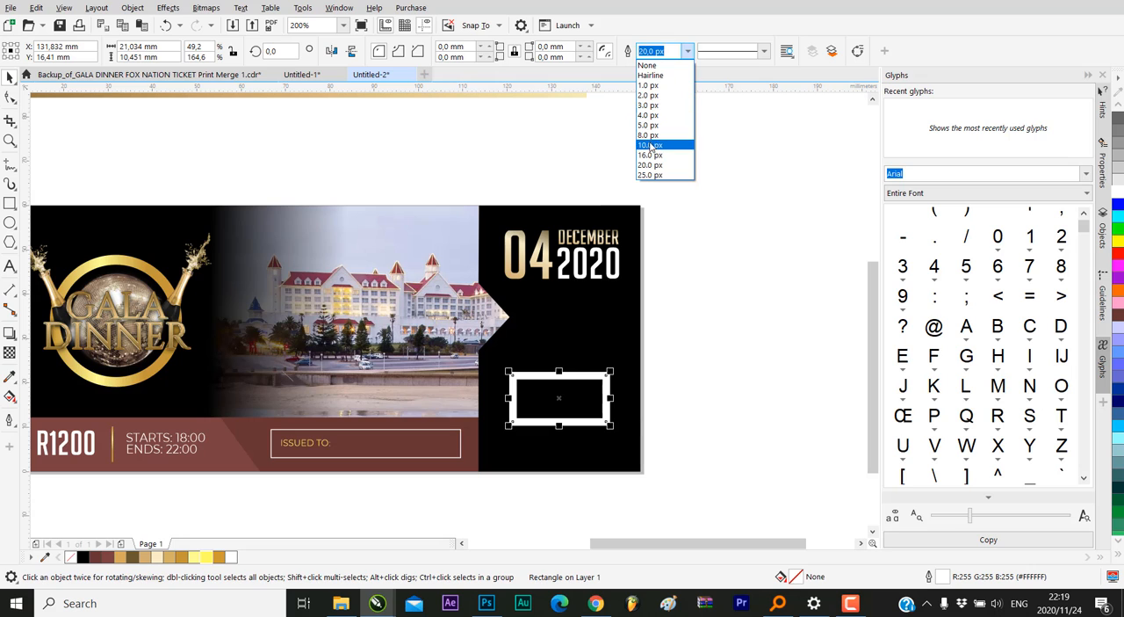
{"action": "left_click", "coordinate": [643, 130]}
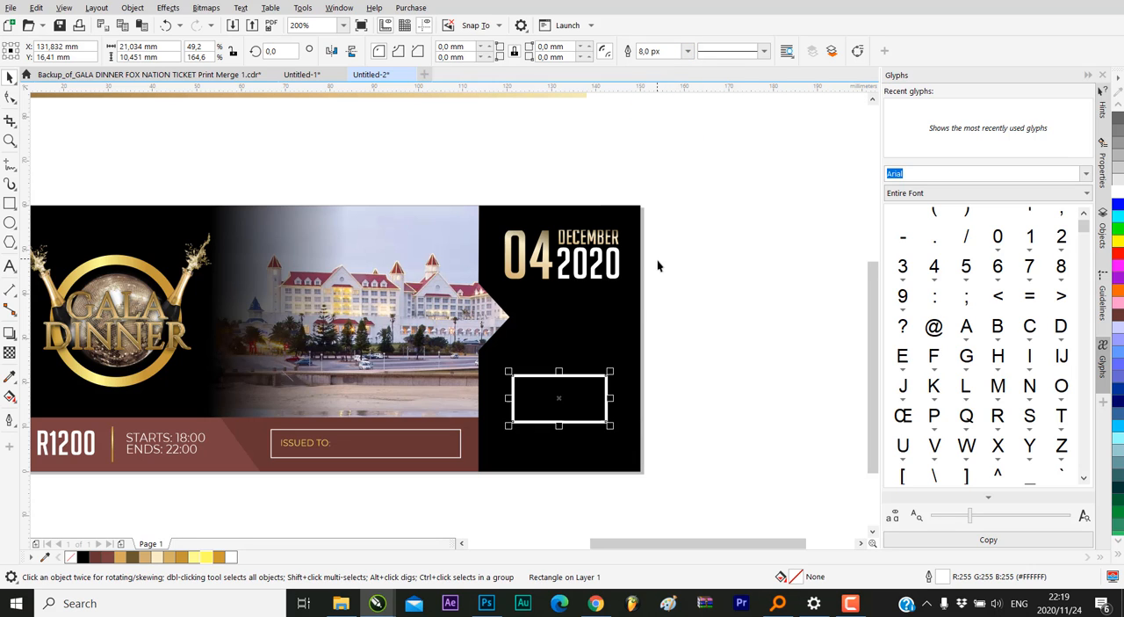
{"action": "scroll", "coordinate": [658, 265], "scroll_direction": "down", "scroll_amount": 2}
{"action": "scroll", "coordinate": [632, 213], "scroll_direction": "up", "scroll_amount": 2}
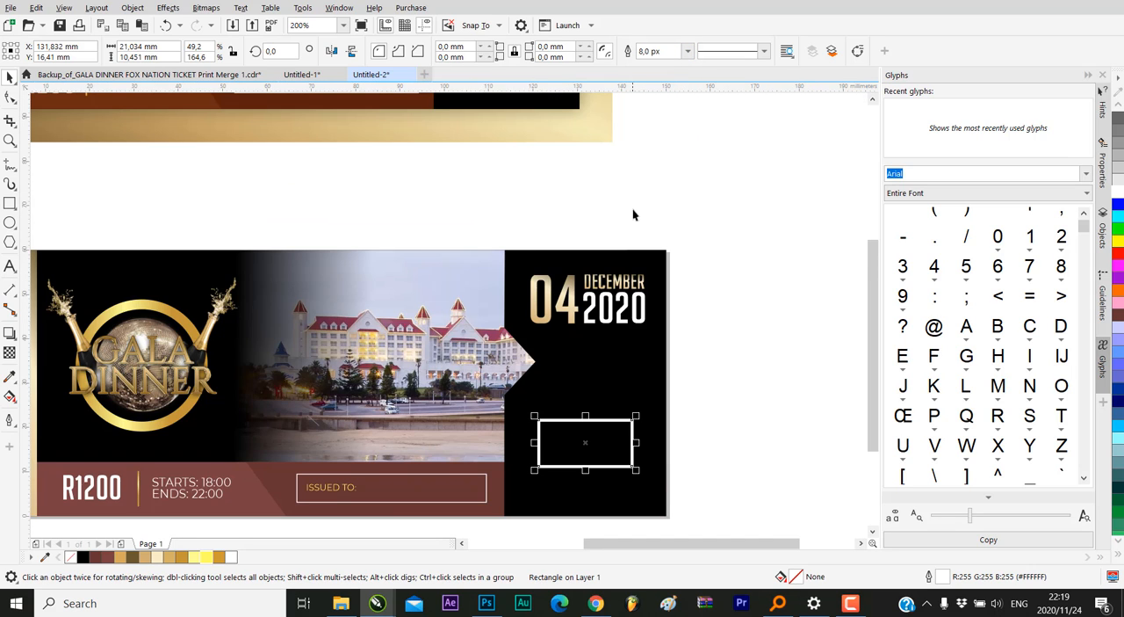
Try thinner outline widths of 5 px and 7 px on the empty frame in the black panel
{"action": "left_click", "coordinate": [686, 51]}
{"action": "left_click", "coordinate": [651, 127]}
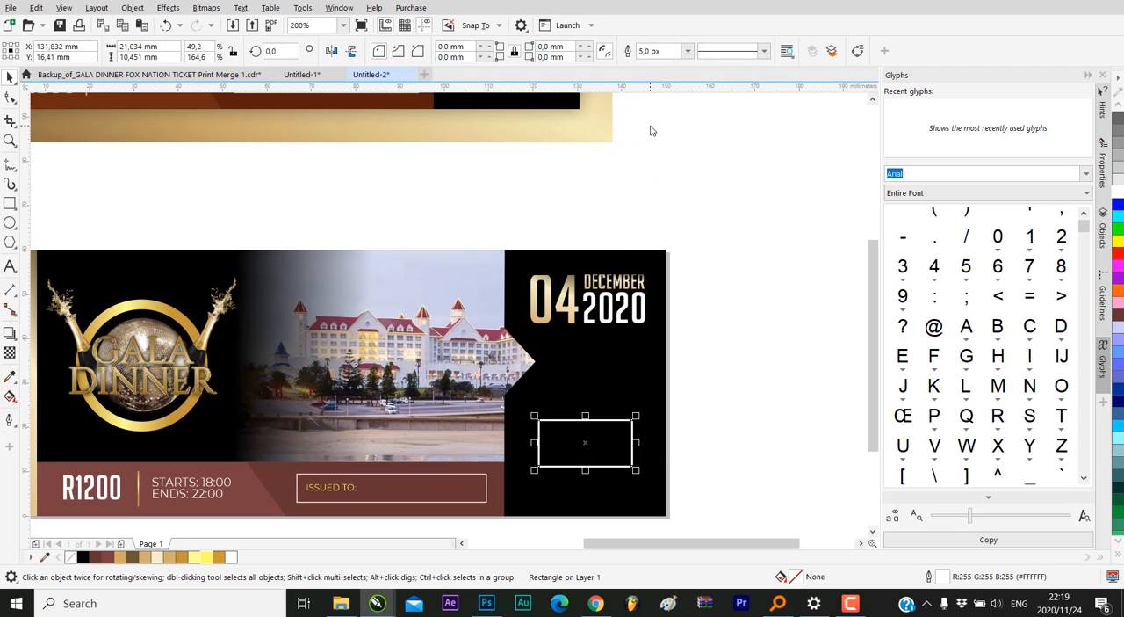
{"action": "left_click", "coordinate": [665, 52]}
{"action": "type", "text": "7"}
{"action": "key", "text": "Return"}
{"action": "left_click", "coordinate": [732, 364]}
{"action": "scroll", "coordinate": [657, 408], "scroll_direction": "down", "scroll_amount": 1}
{"action": "scroll", "coordinate": [640, 425], "scroll_direction": "up", "scroll_amount": 2}
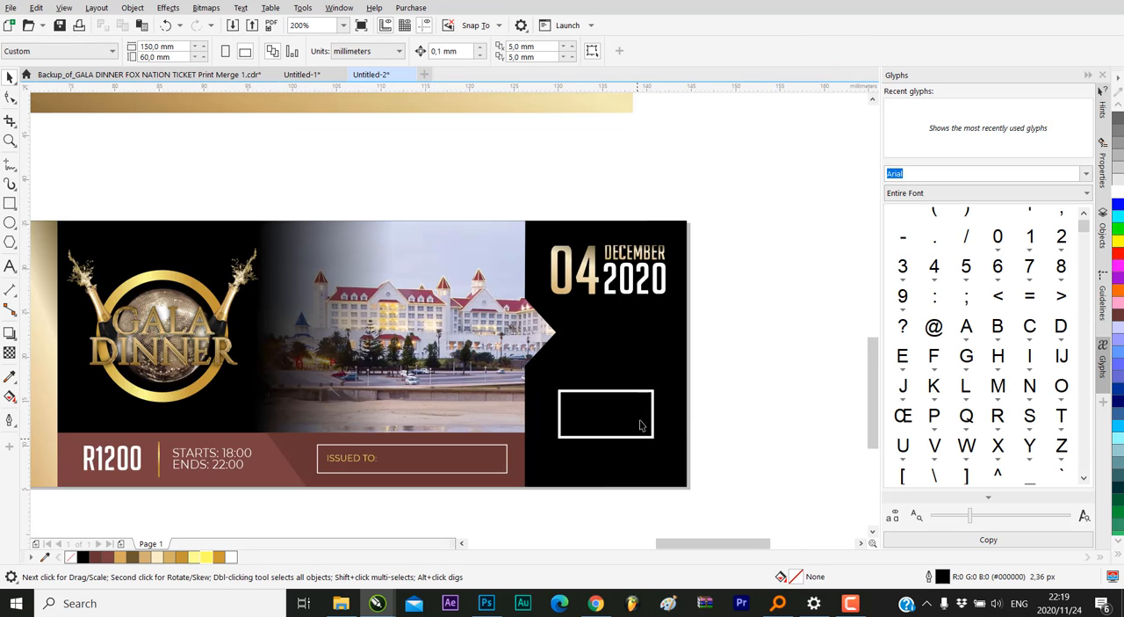
Shrink the empty frame proportionally to about 20.0 × 9.9 mm, keeping its lower right corner in place
{"action": "scroll", "coordinate": [641, 425], "scroll_direction": "up", "scroll_amount": 1}
{"action": "left_click", "coordinate": [620, 351]}
{"action": "scroll", "coordinate": [719, 334], "scroll_direction": "down", "scroll_amount": 3}
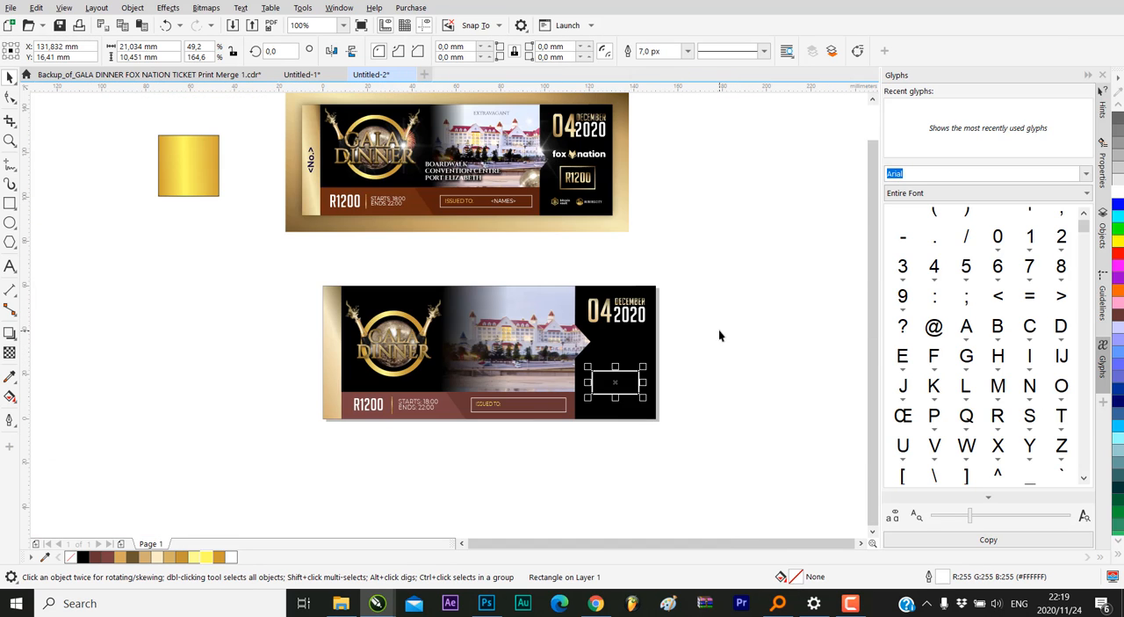
{"action": "scroll", "coordinate": [629, 351], "scroll_direction": "up", "scroll_amount": 1}
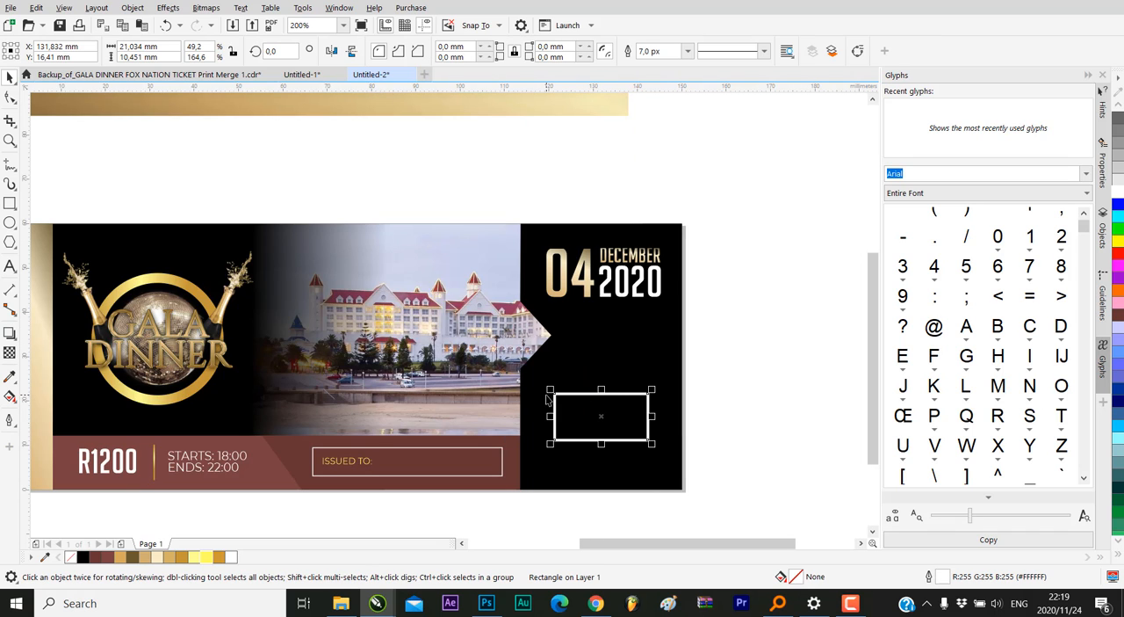
{"action": "left_click_drag", "start_coordinate": [550, 390], "coordinate": [559, 395]}
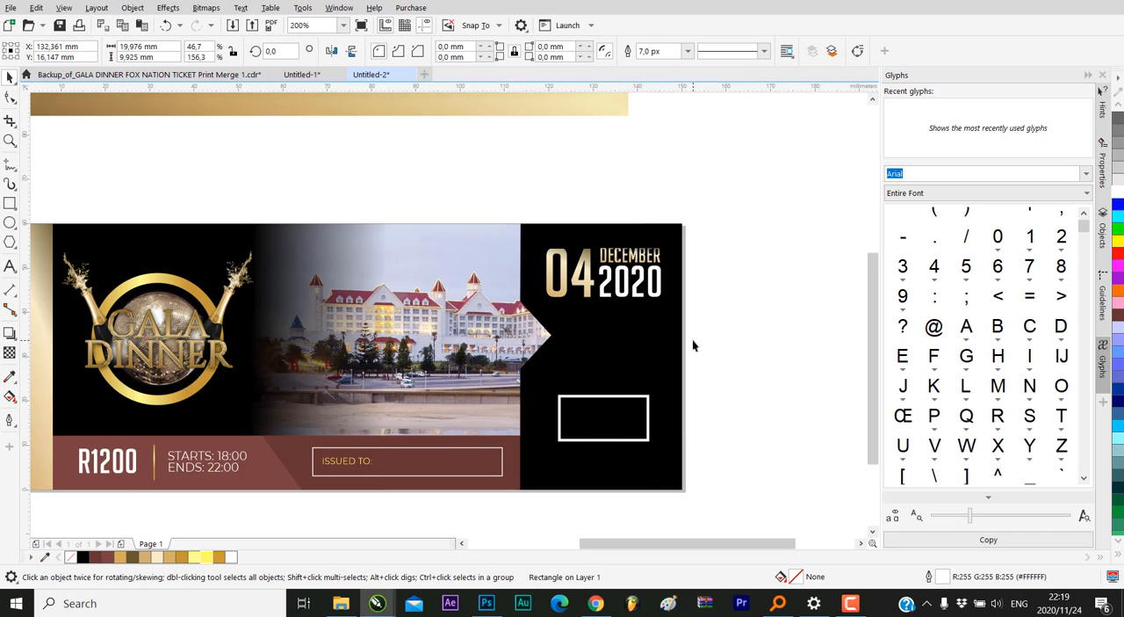
Set the empty frame's outline width to 6 px
{"action": "left_click", "coordinate": [615, 396]}
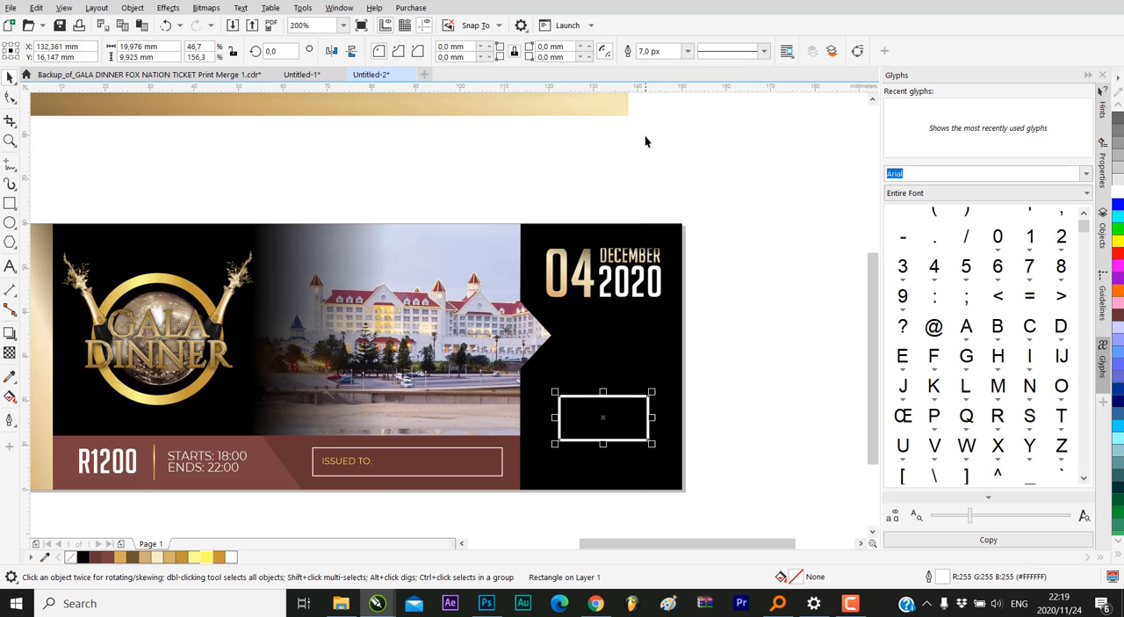
{"action": "triple_click", "coordinate": [657, 50]}
{"action": "type", "text": "6"}
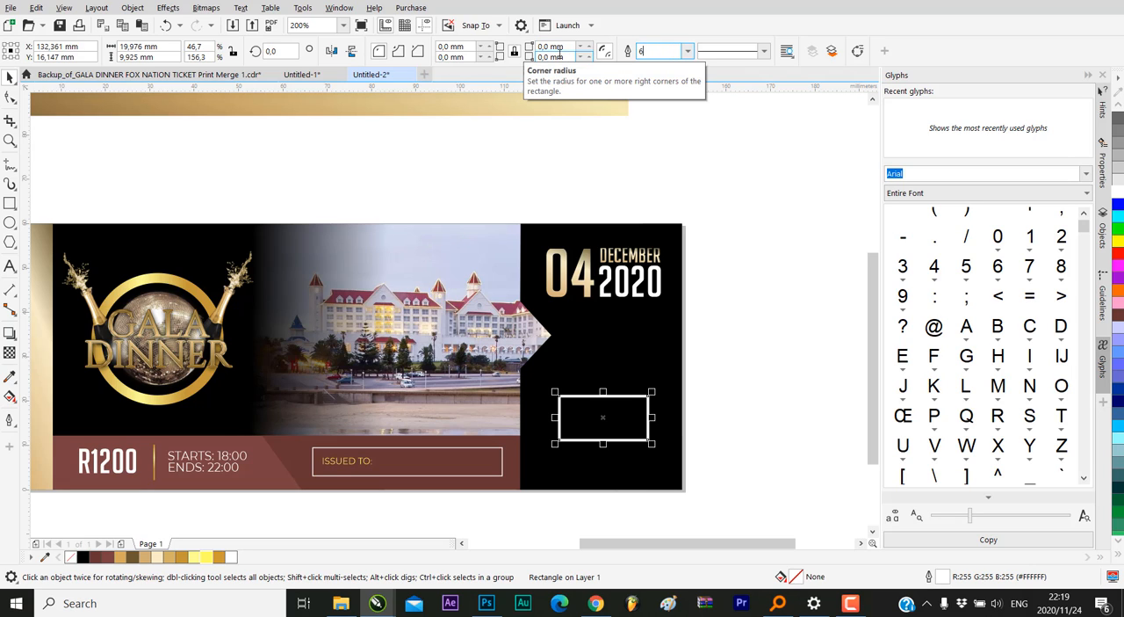
{"action": "key", "text": "Return"}
{"action": "key", "text": "Escape"}
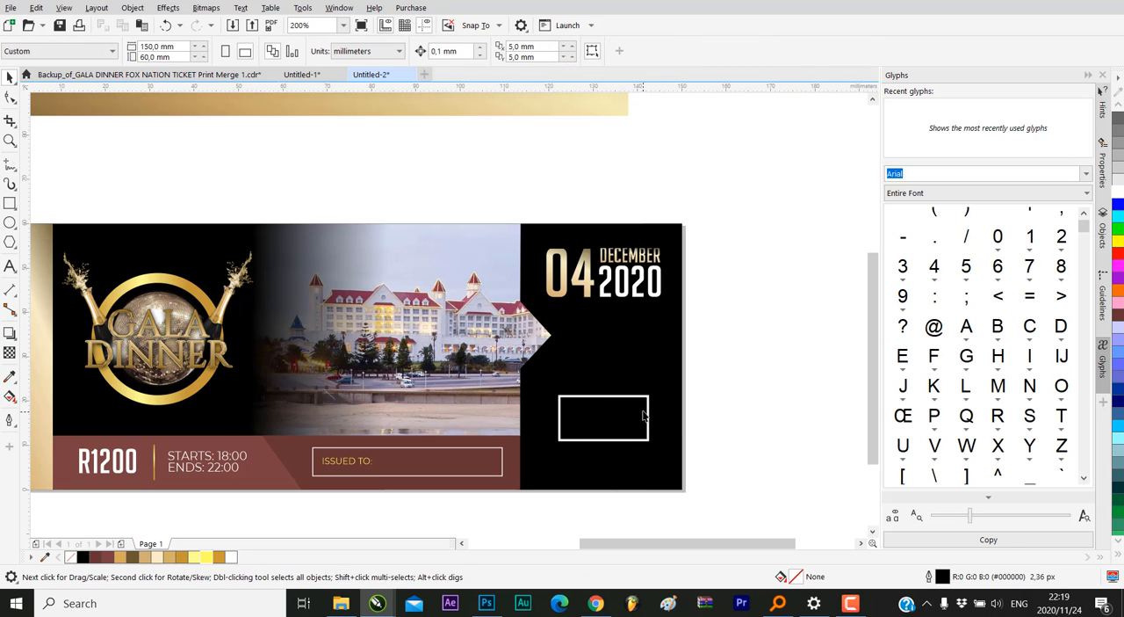
Examine the empty frame's outline at ticket scale and up close, and review the object commands available for it
{"action": "left_click", "coordinate": [647, 401]}
{"action": "scroll", "coordinate": [637, 409], "scroll_direction": "down", "scroll_amount": 1}
{"action": "left_click", "coordinate": [692, 397]}
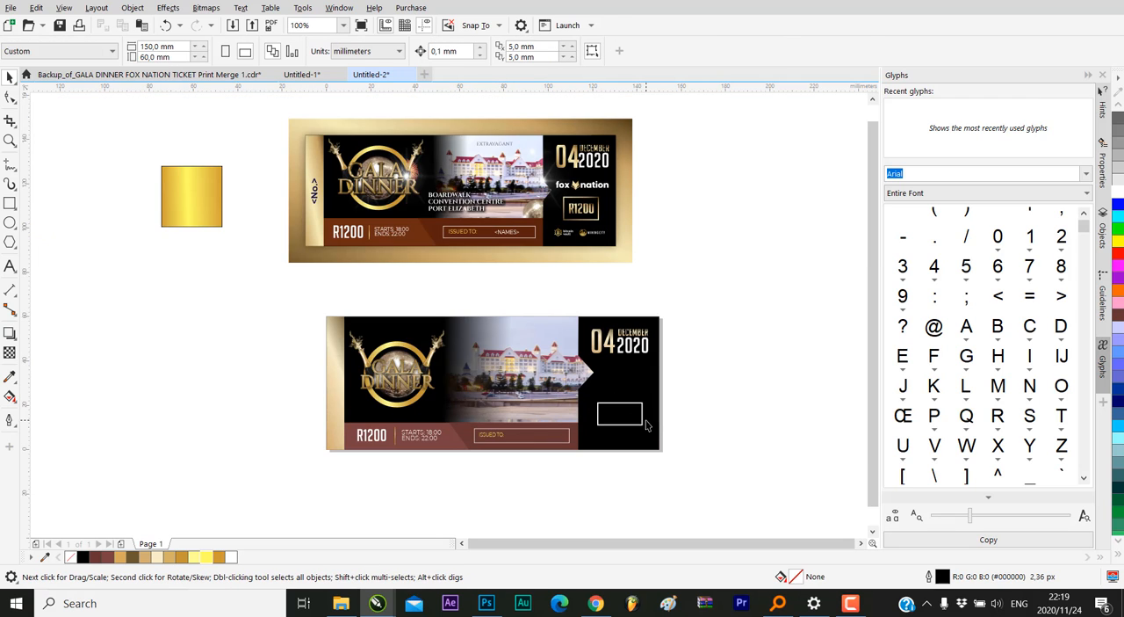
{"action": "left_click", "coordinate": [643, 418]}
{"action": "scroll", "coordinate": [643, 414], "scroll_direction": "up", "scroll_amount": 1}
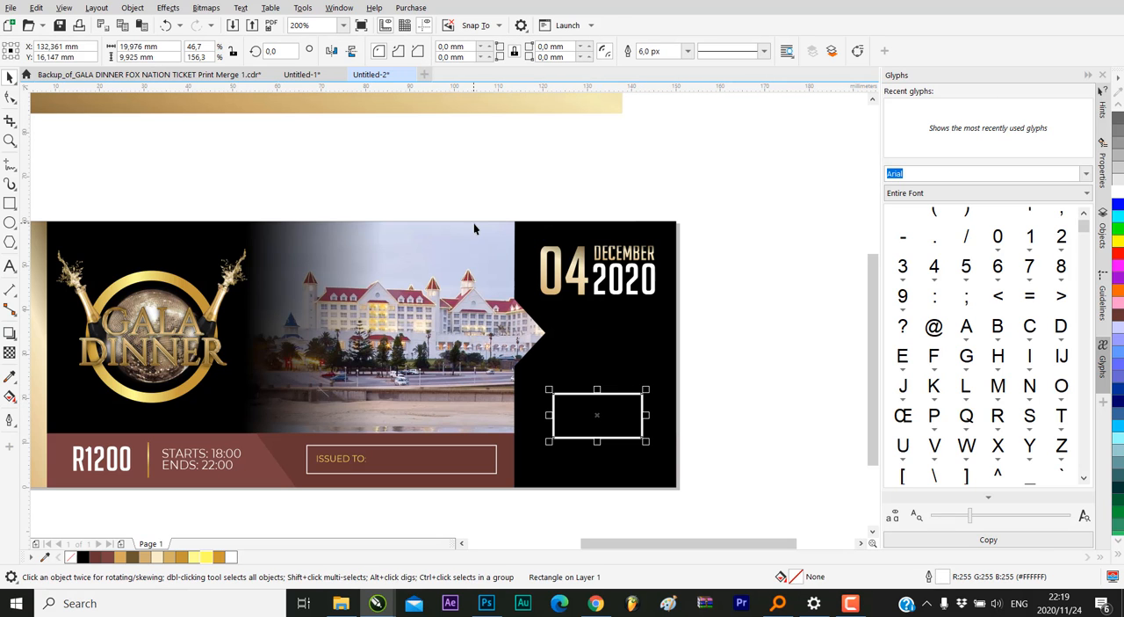
{"action": "left_click", "coordinate": [133, 8]}
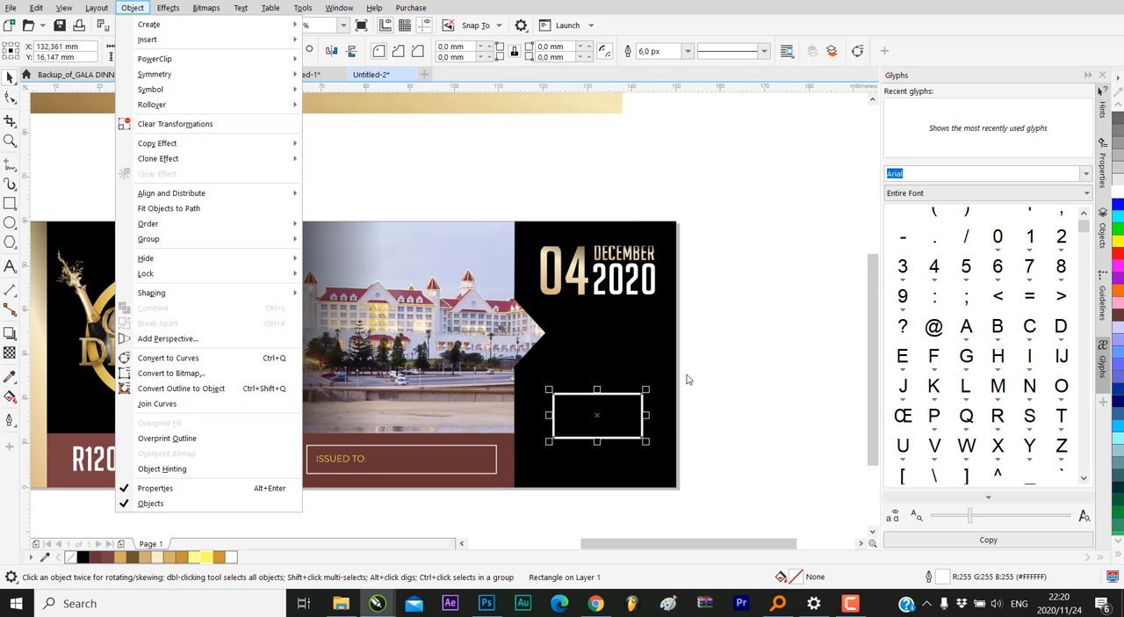
{"action": "left_click", "coordinate": [746, 368]}
{"action": "scroll", "coordinate": [615, 395], "scroll_direction": "up", "scroll_amount": 4}
{"action": "scroll", "coordinate": [616, 395], "scroll_direction": "up", "scroll_amount": 1}
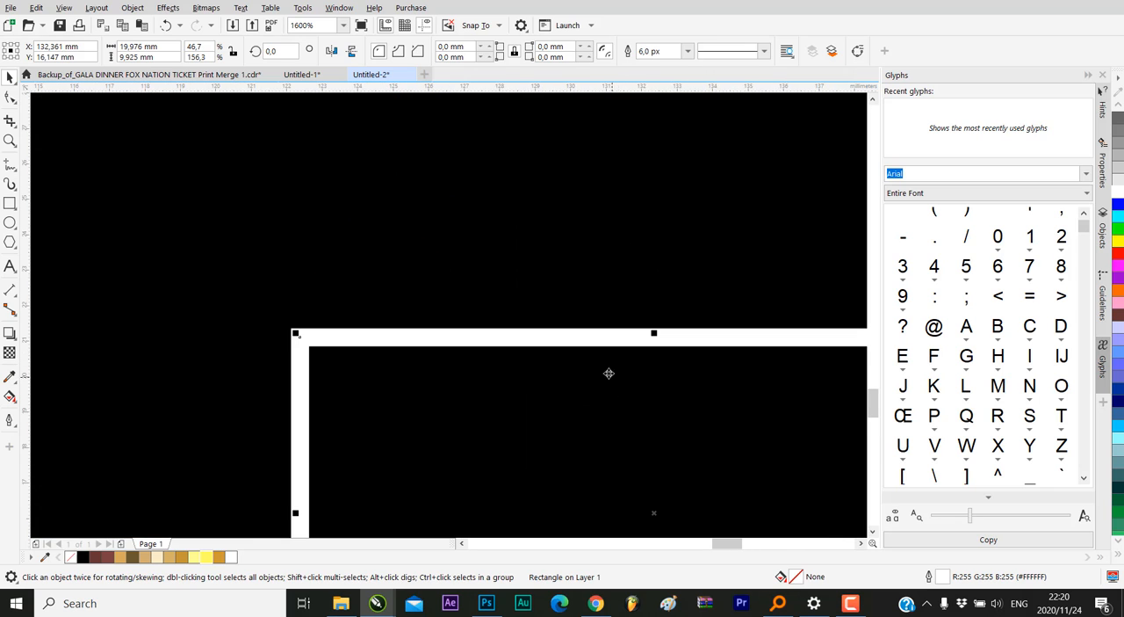
Convert the outline of the empty frame in the black panel to an object
{"action": "scroll", "coordinate": [659, 311], "scroll_direction": "down", "scroll_amount": 2}
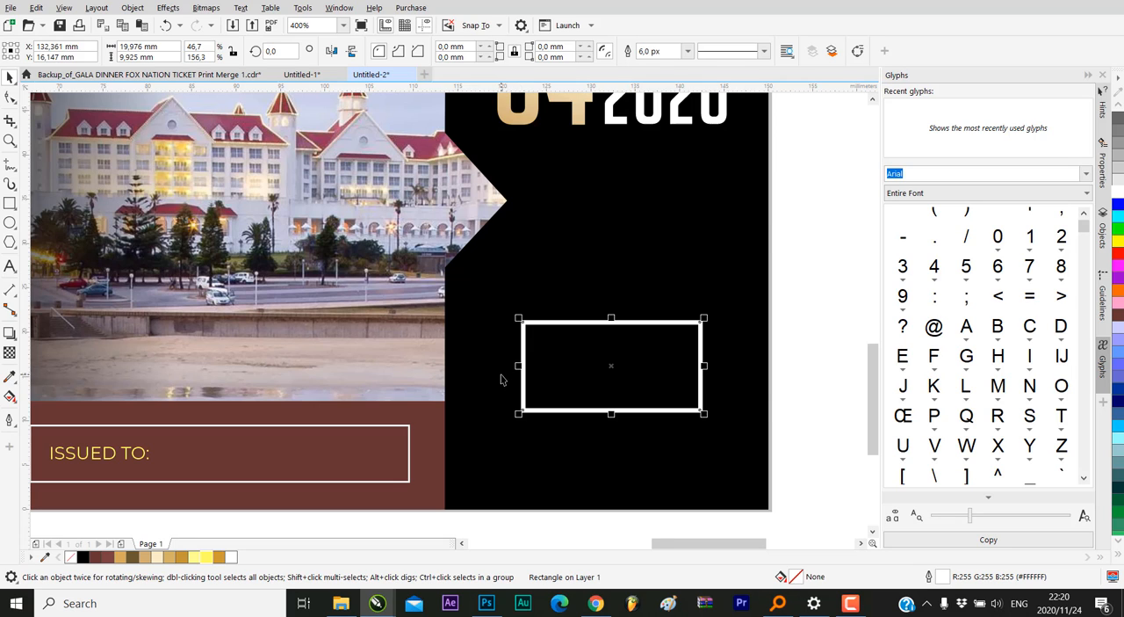
{"action": "scroll", "coordinate": [501, 378], "scroll_direction": "down", "scroll_amount": 1}
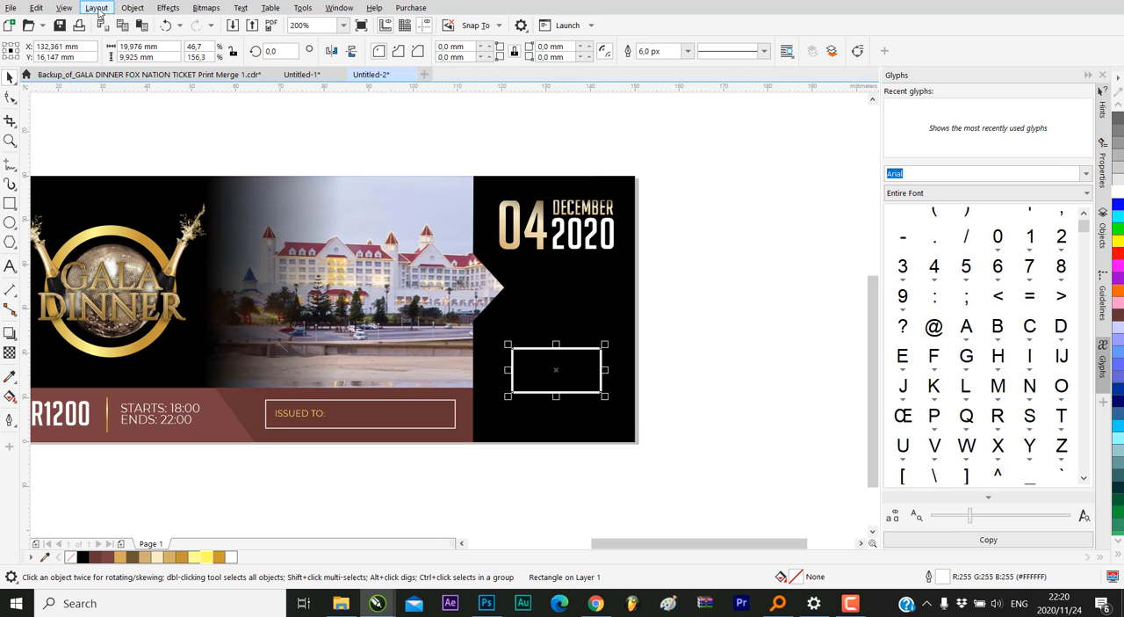
{"action": "left_click", "coordinate": [128, 8]}
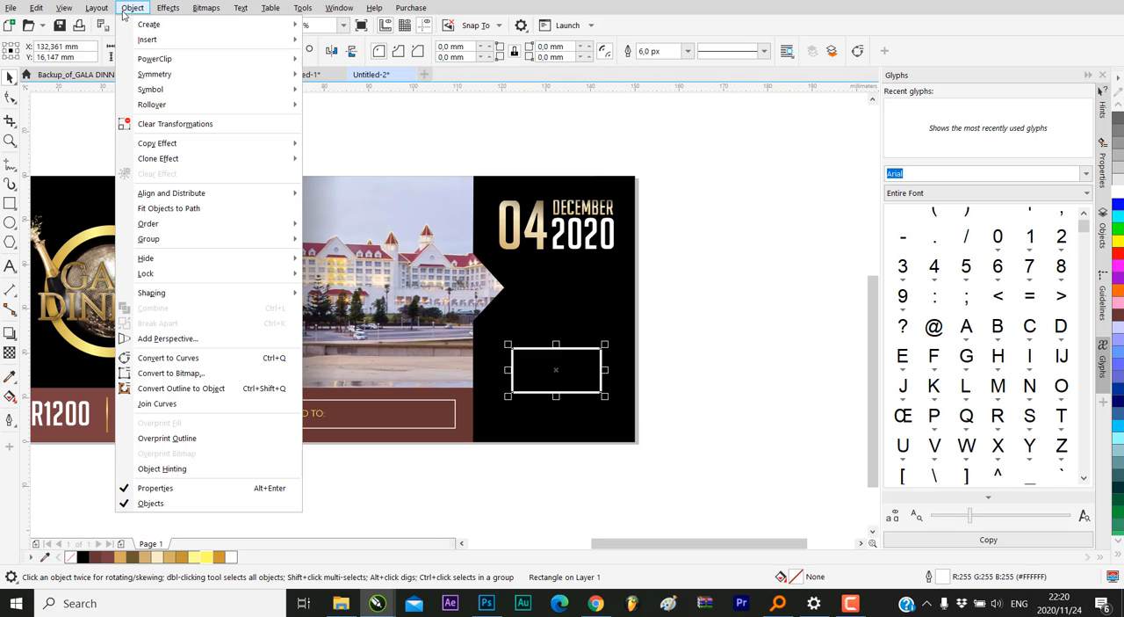
{"action": "left_click", "coordinate": [218, 389]}
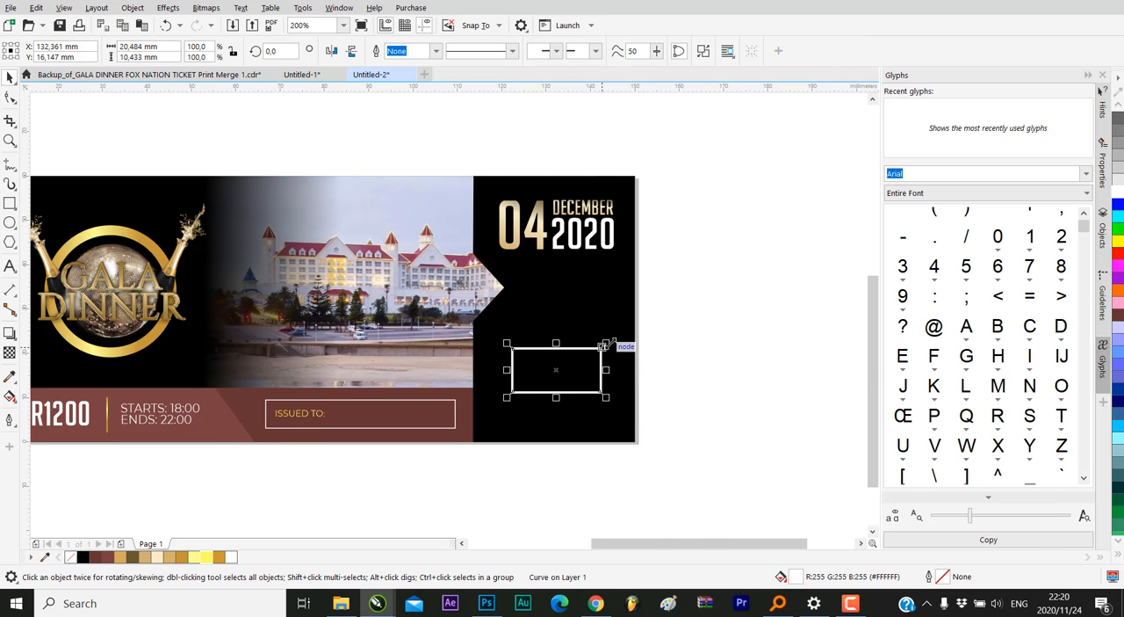
{"action": "scroll", "coordinate": [605, 346], "scroll_direction": "up", "scroll_amount": 6}
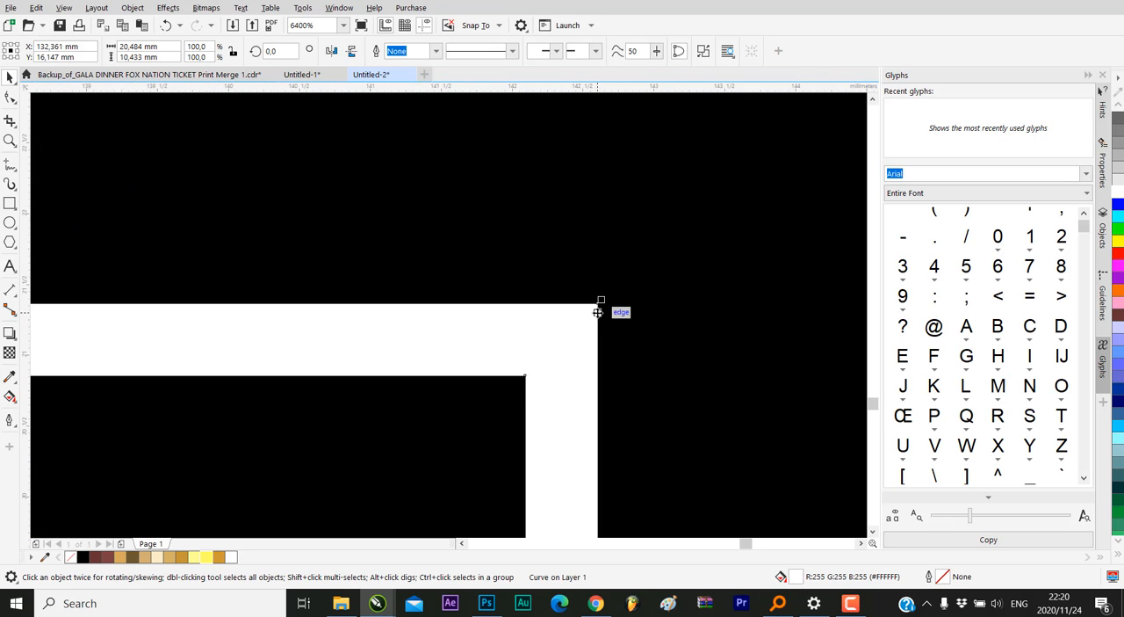
{"action": "scroll", "coordinate": [584, 235], "scroll_direction": "down", "scroll_amount": 6}
{"action": "left_click", "coordinate": [703, 306]}
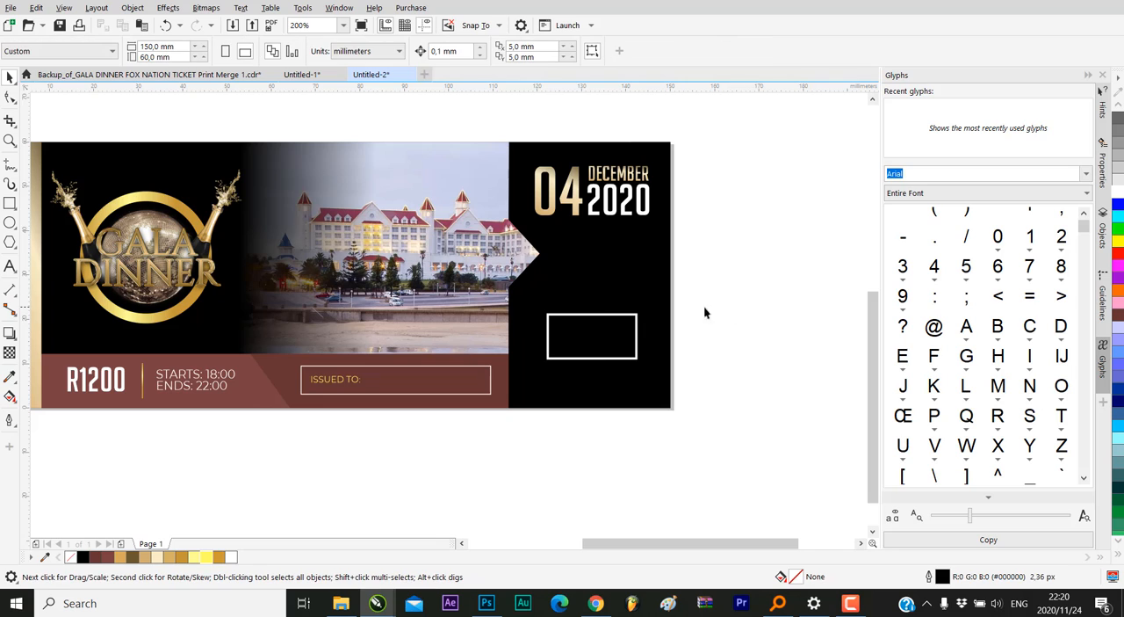
Copy the gold fountain fill of the 04 date text onto the empty frame in the black panel
{"action": "left_click", "coordinate": [633, 320]}
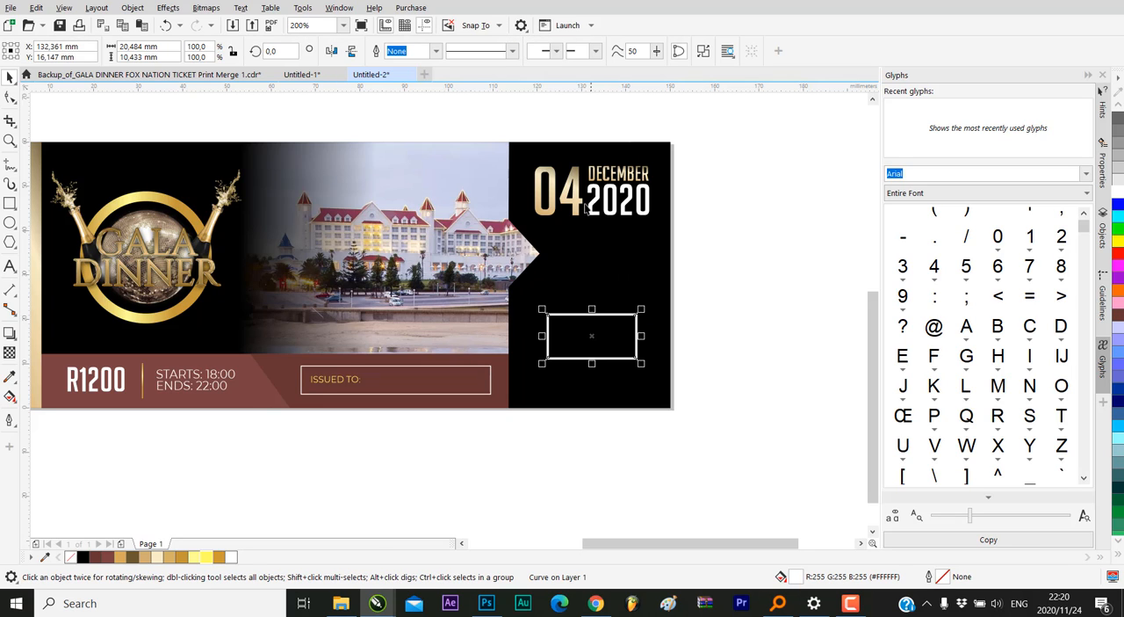
{"action": "left_click", "coordinate": [576, 195]}
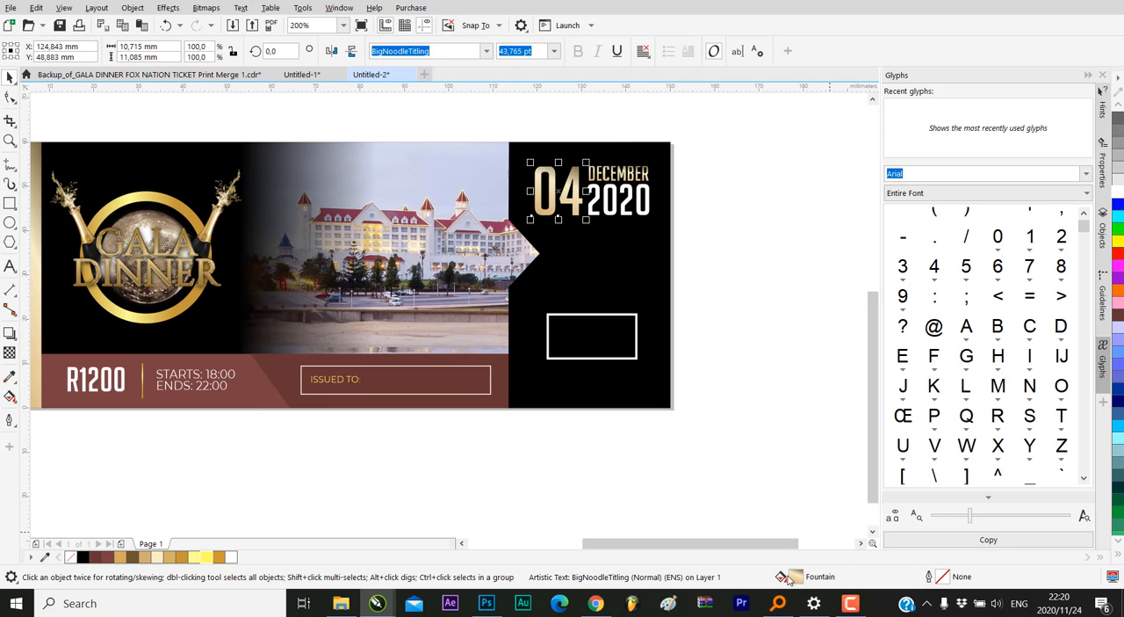
{"action": "scroll", "coordinate": [603, 312], "scroll_direction": "up", "scroll_amount": 2}
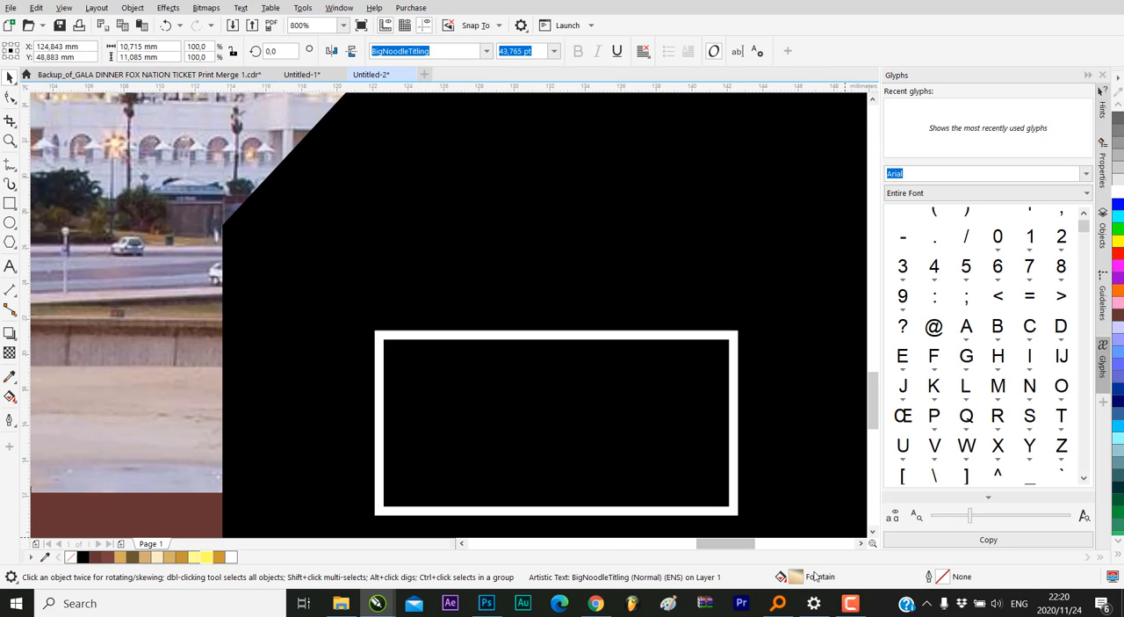
{"action": "left_click_drag", "start_coordinate": [801, 582], "coordinate": [493, 385]}
{"action": "scroll", "coordinate": [596, 323], "scroll_direction": "down", "scroll_amount": 2}
{"action": "left_click", "coordinate": [738, 370]}
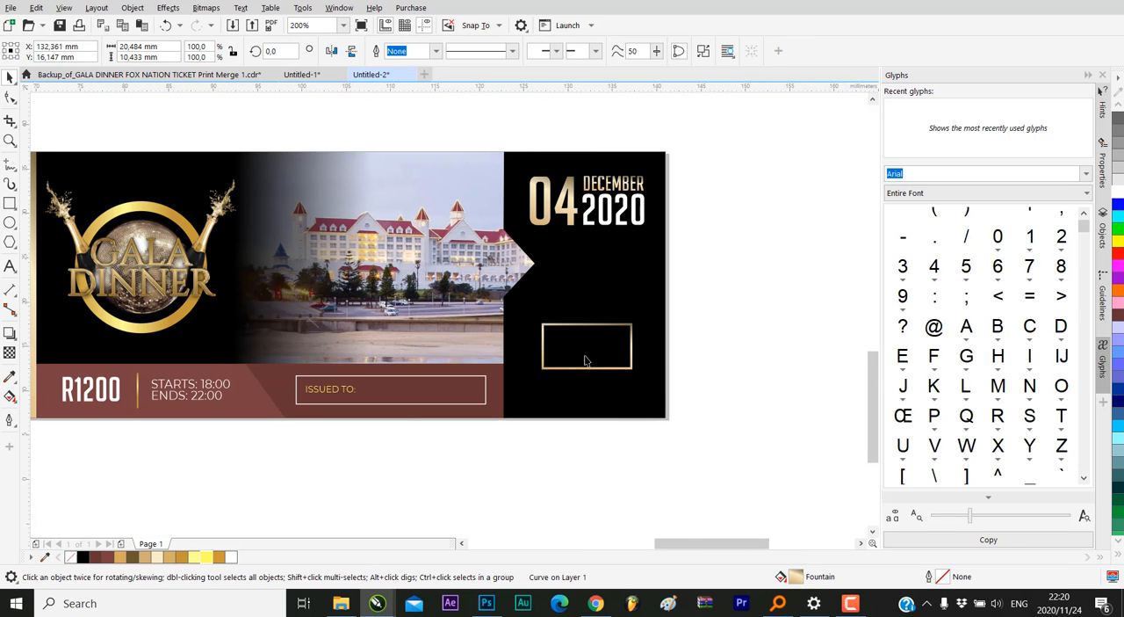
{"action": "scroll", "coordinate": [585, 354], "scroll_direction": "up", "scroll_amount": 2}
{"action": "left_click_drag", "start_coordinate": [592, 316], "coordinate": [603, 319]}
{"action": "scroll", "coordinate": [615, 357], "scroll_direction": "down", "scroll_amount": 3}
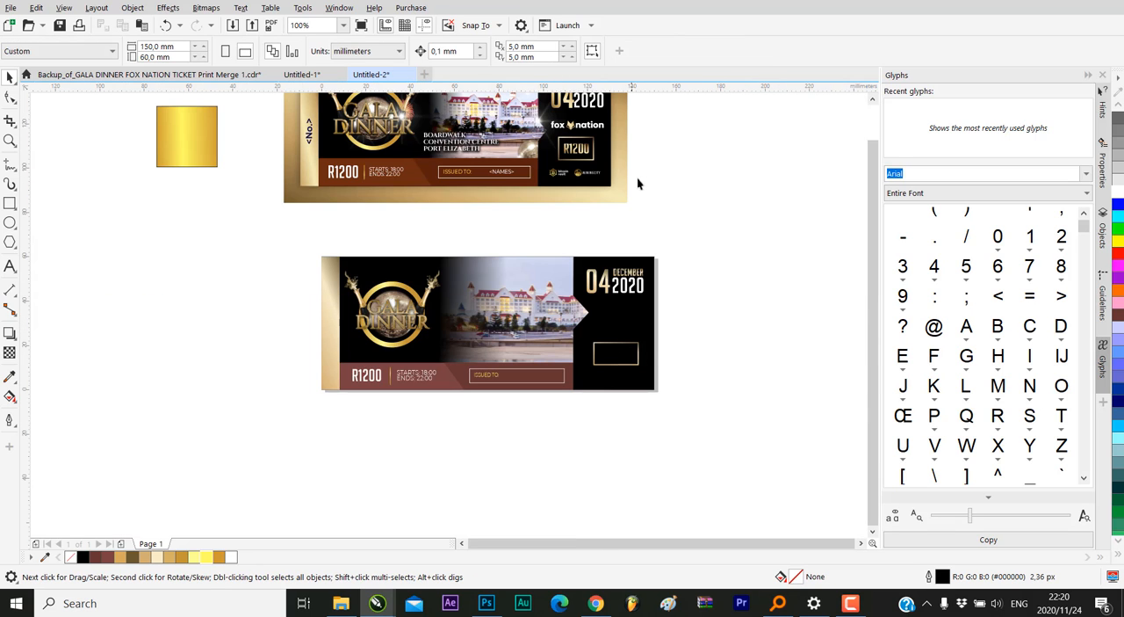
Duplicate the gold 04 text over the gold frame and change the copy's text to 1200
{"action": "scroll", "coordinate": [654, 343], "scroll_direction": "up", "scroll_amount": 1}
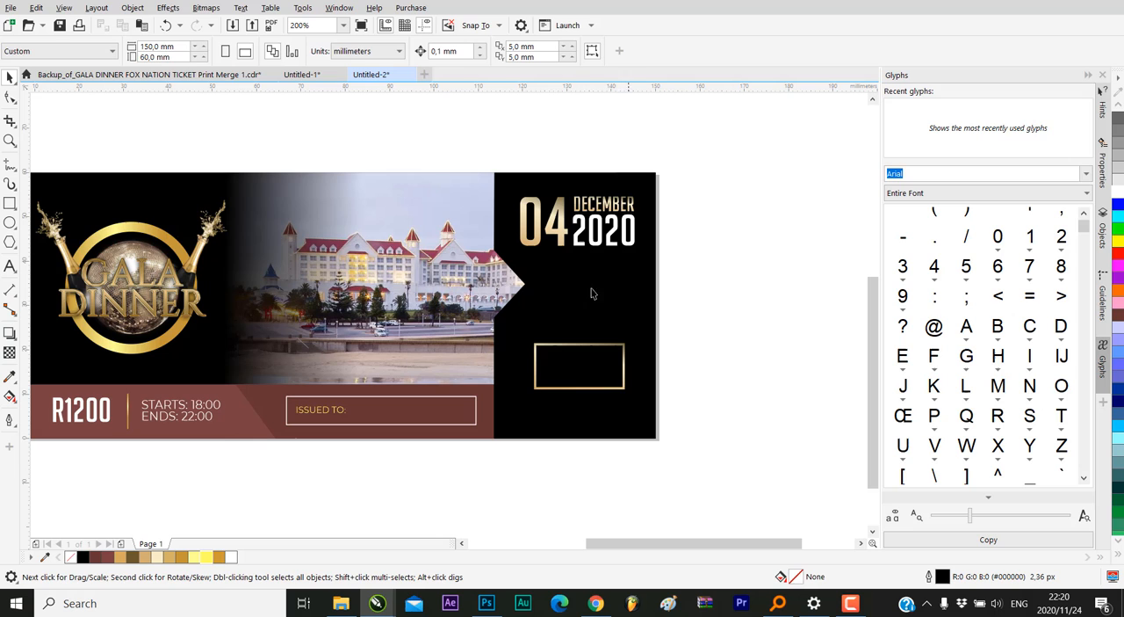
{"action": "left_click", "coordinate": [558, 214]}
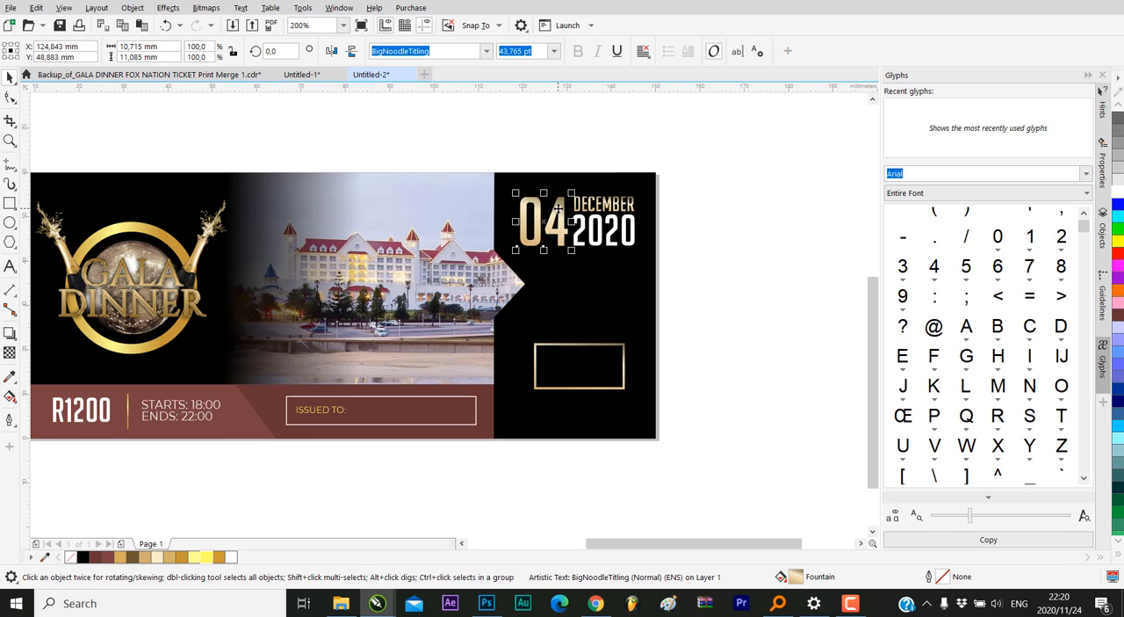
{"action": "left_click_drag", "start_coordinate": [557, 207], "coordinate": [585, 362]}
{"action": "double_click", "coordinate": [585, 361]}
{"action": "key", "text": "ctrl+a"}
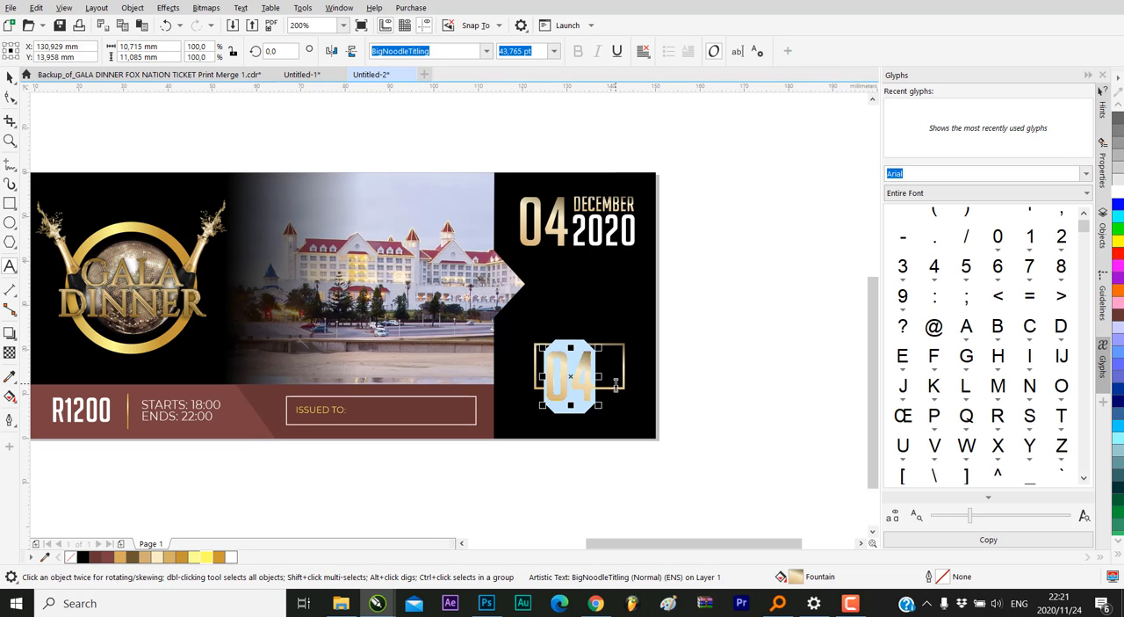
{"action": "type", "text": "1200"}
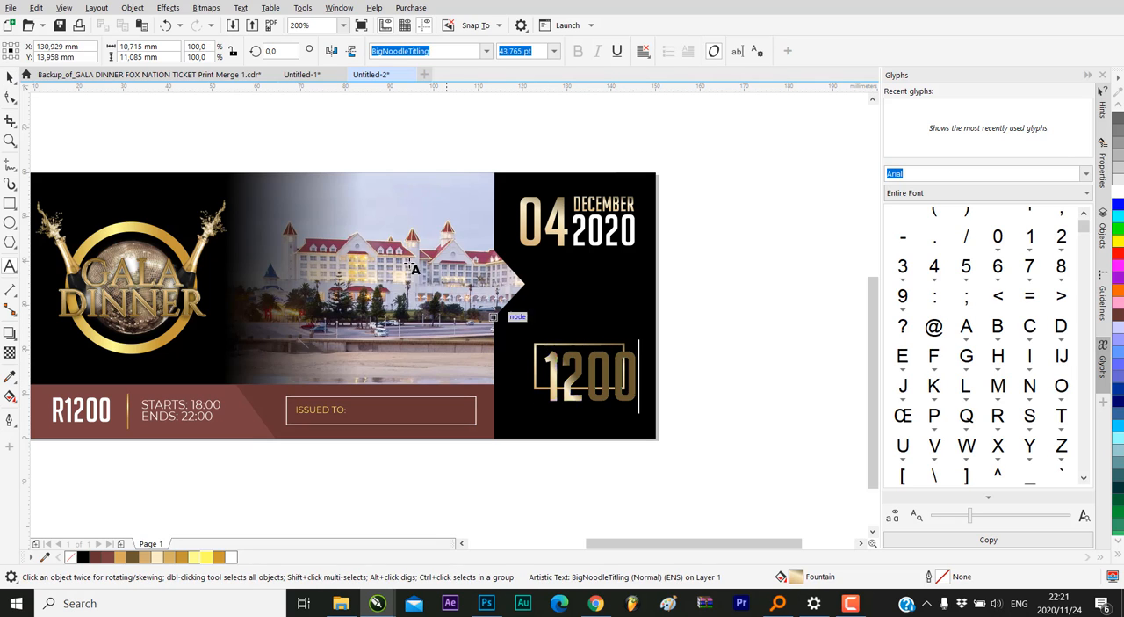
{"action": "left_click", "coordinate": [11, 79]}
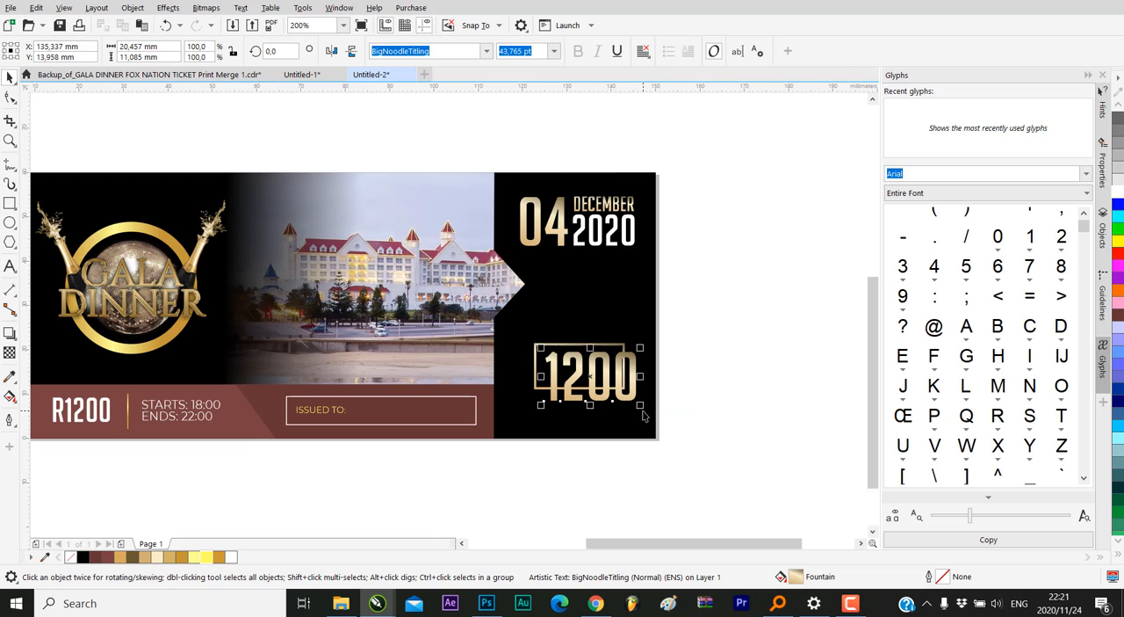
Shrink the 1200 text to about 13.4 × 7.3 mm and move it inside the gold frame
{"action": "left_click_drag", "start_coordinate": [643, 407], "coordinate": [641, 389]}
{"action": "scroll", "coordinate": [603, 343], "scroll_direction": "up", "scroll_amount": 2}
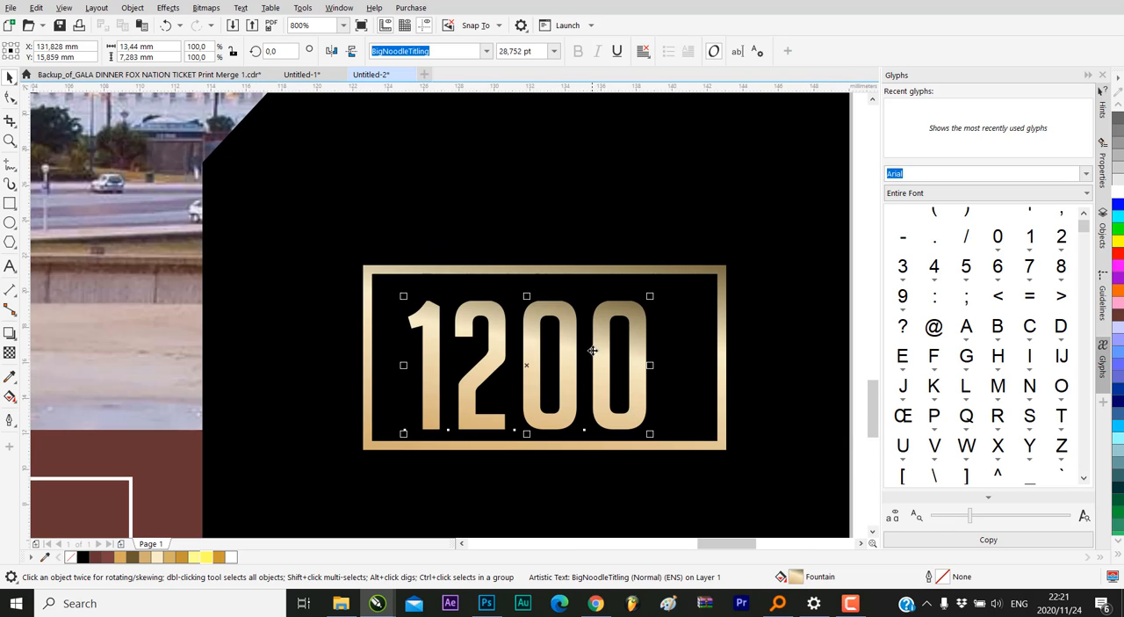
{"action": "left_click_drag", "start_coordinate": [602, 341], "coordinate": [613, 336]}
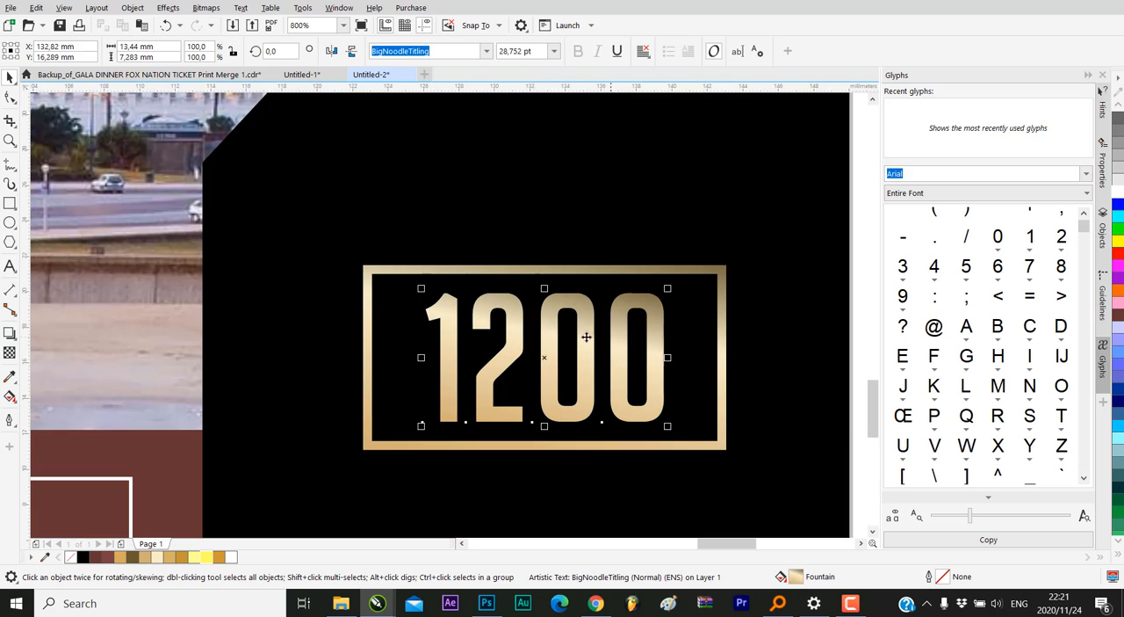
Add an R before the framed 1200 and shrink the text to about 14.0 × 6.0 mm inside the frame
{"action": "double_click", "coordinate": [435, 310]}
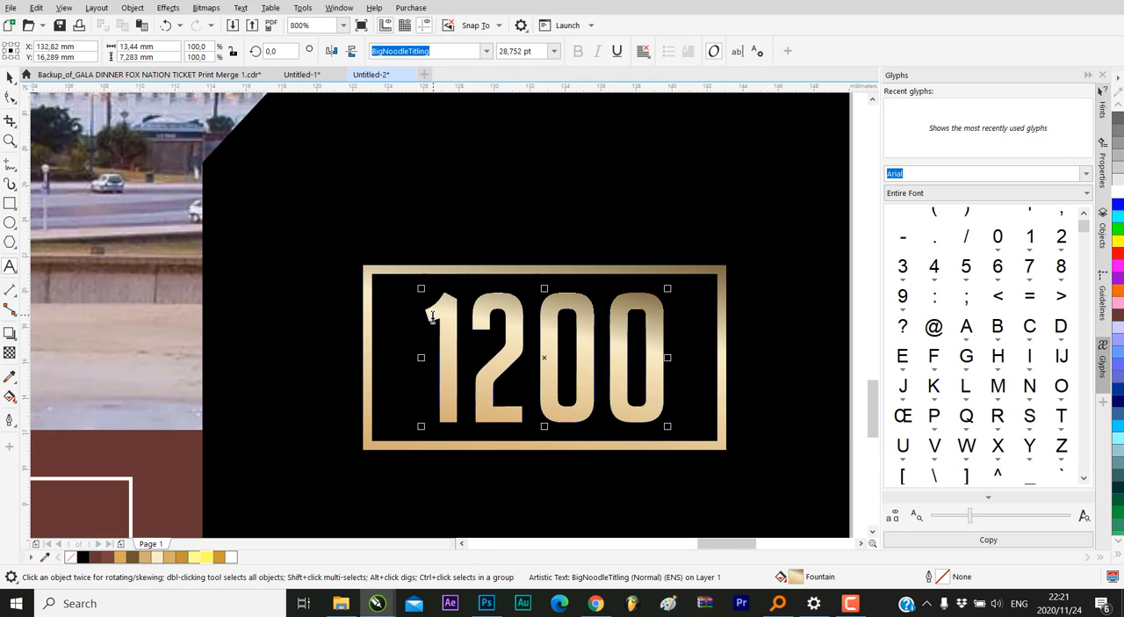
{"action": "type", "text": "R"}
{"action": "left_click", "coordinate": [10, 78]}
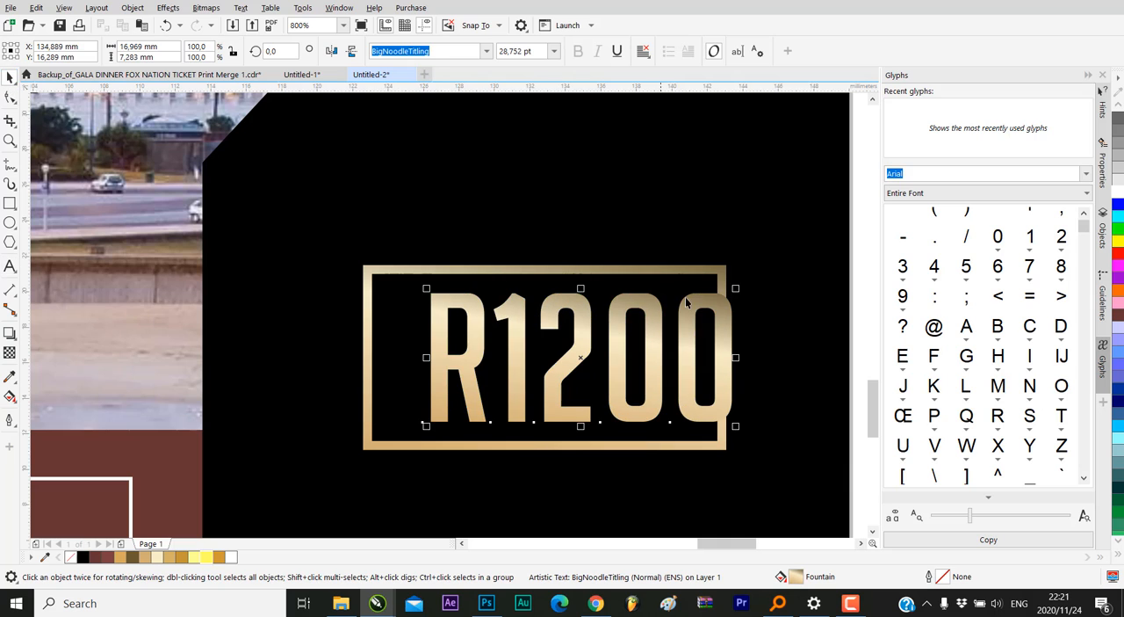
{"action": "left_click_drag", "start_coordinate": [733, 286], "coordinate": [661, 307]}
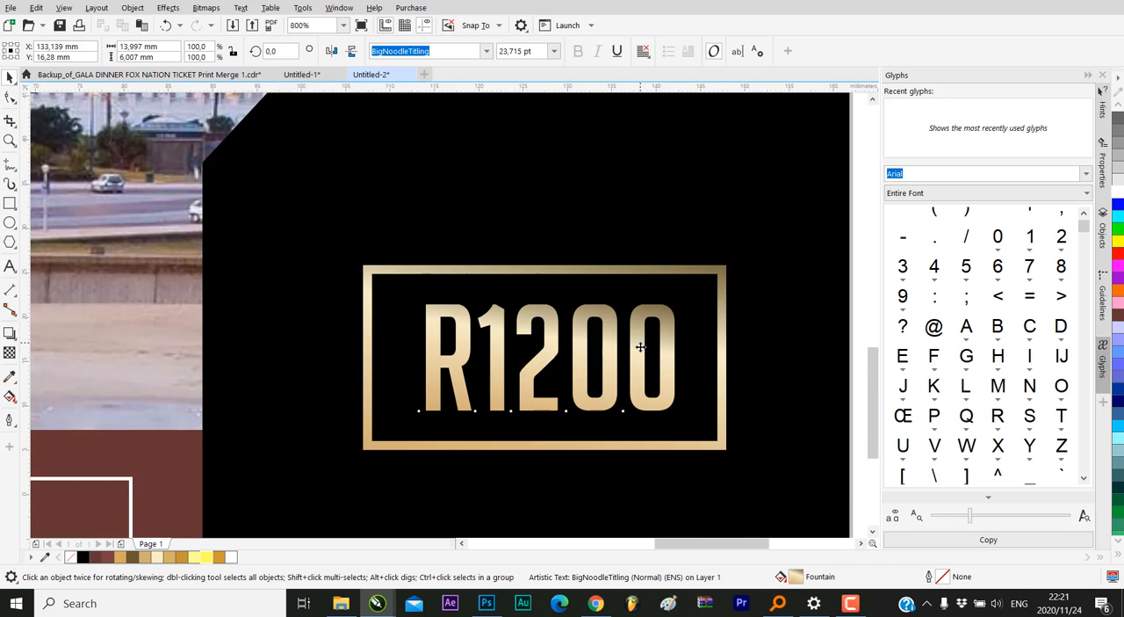
{"action": "scroll", "coordinate": [694, 315], "scroll_direction": "down", "scroll_amount": 2}
{"action": "left_click", "coordinate": [740, 321]}
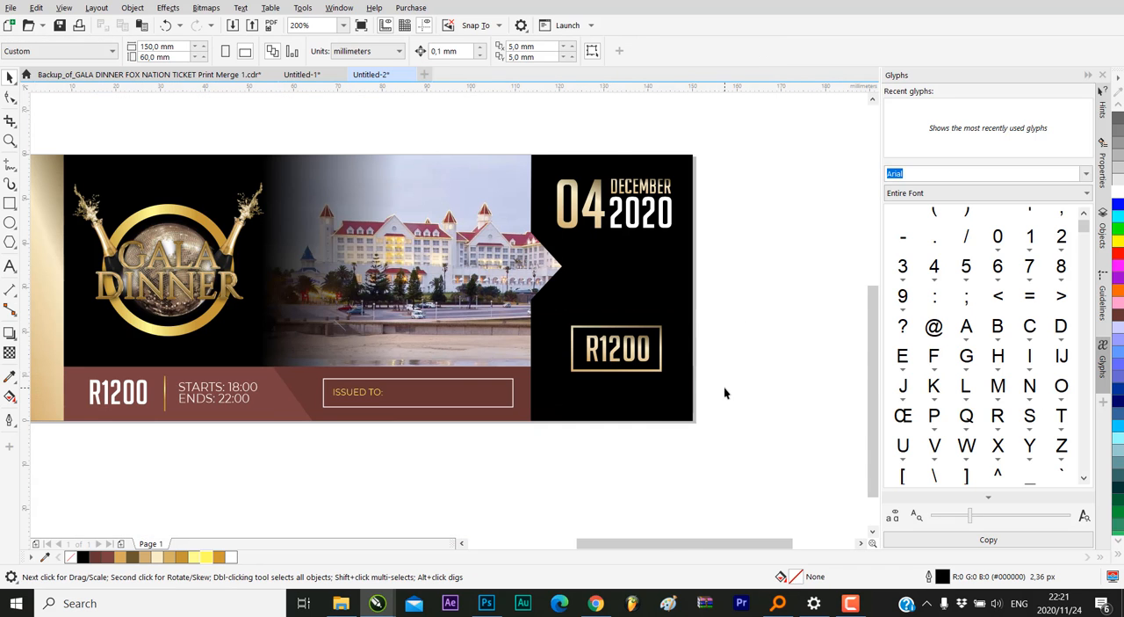
Shrink the framed R1200 text further to about 13.2 × 5.7 mm and centre it in the gold frame
{"action": "scroll", "coordinate": [724, 392], "scroll_direction": "down", "scroll_amount": 1}
{"action": "scroll", "coordinate": [714, 360], "scroll_direction": "up", "scroll_amount": 3}
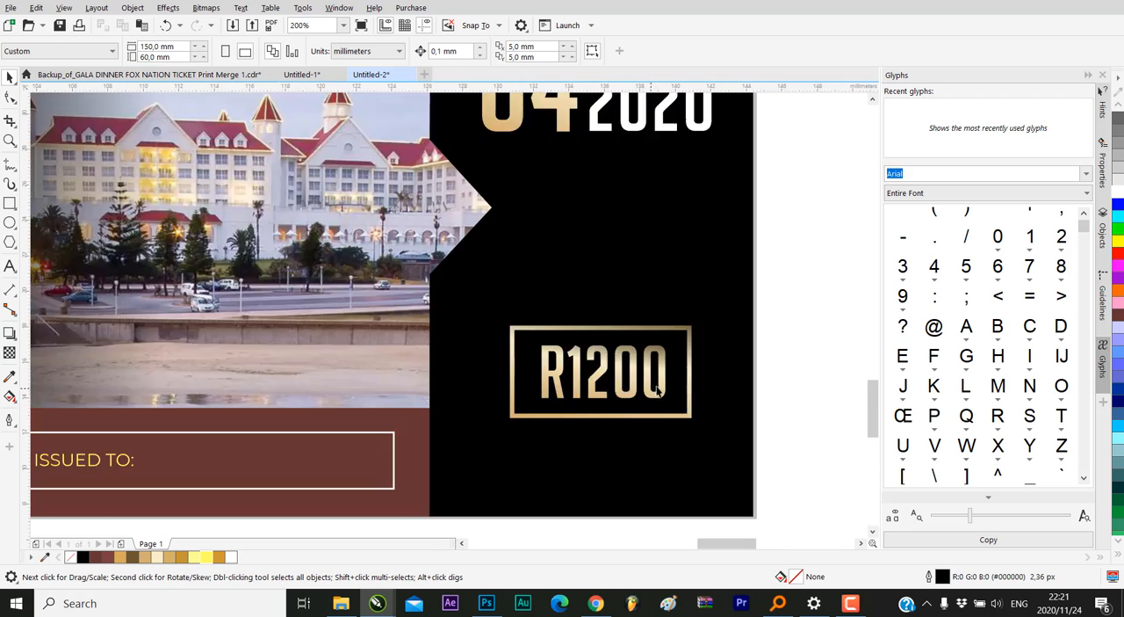
{"action": "scroll", "coordinate": [657, 390], "scroll_direction": "up", "scroll_amount": 2}
{"action": "left_click", "coordinate": [668, 351]}
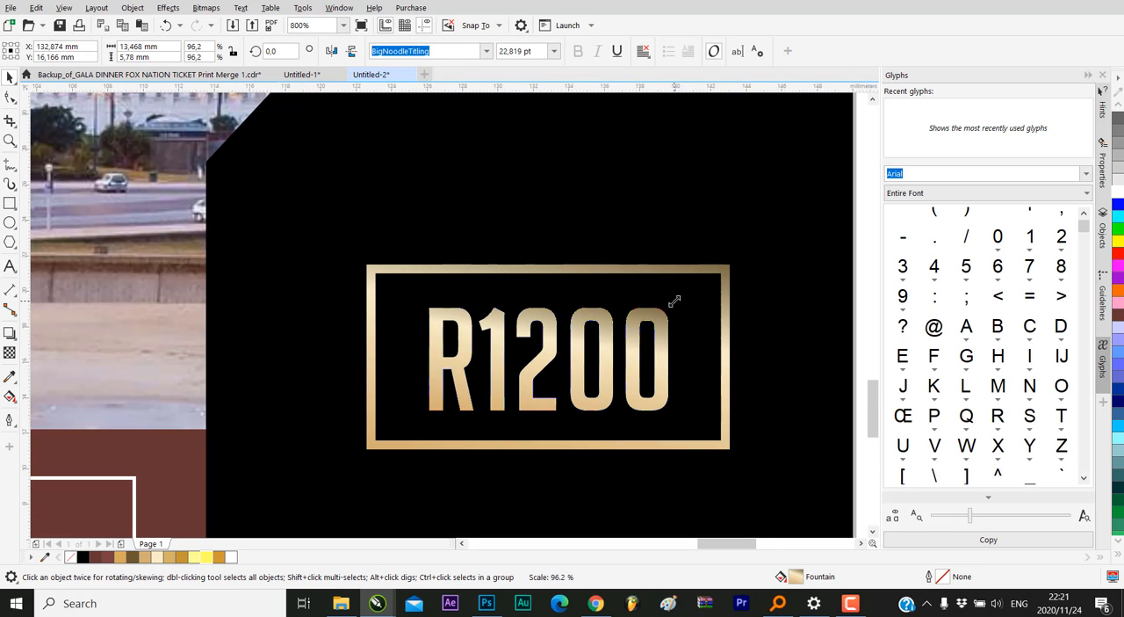
{"action": "left_click_drag", "start_coordinate": [674, 301], "coordinate": [667, 330]}
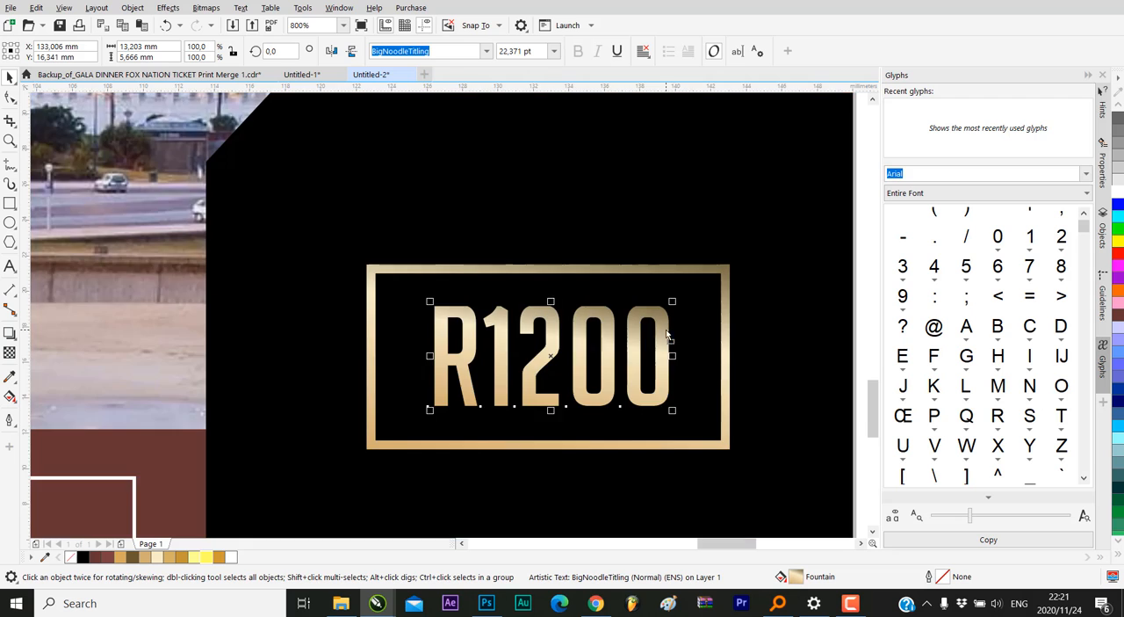
{"action": "scroll", "coordinate": [626, 330], "scroll_direction": "down", "scroll_amount": 4}
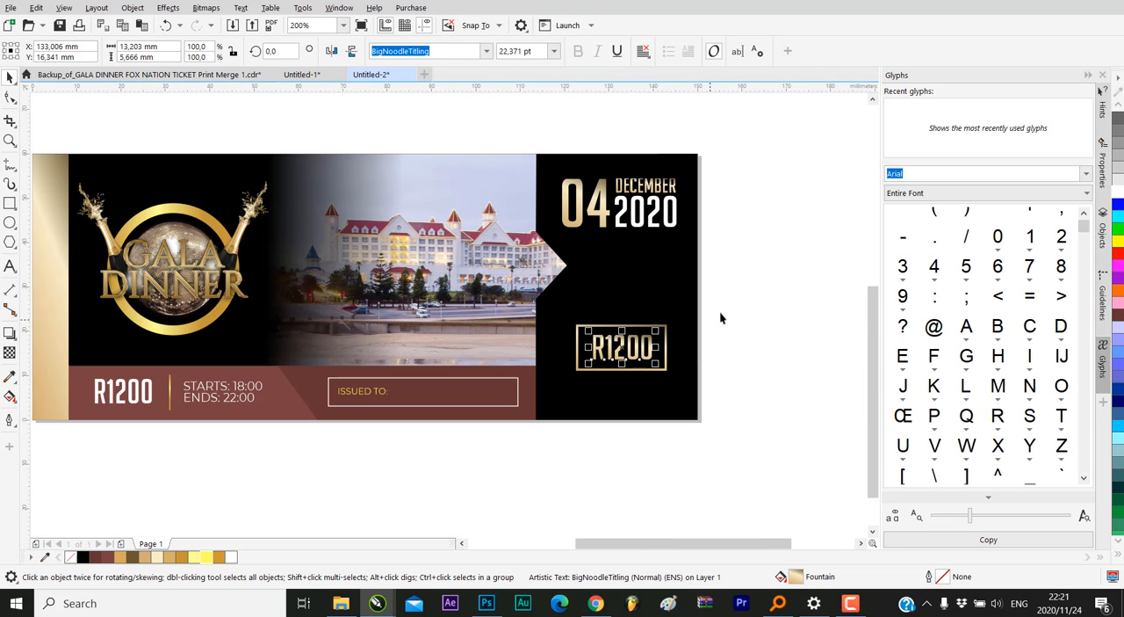
{"action": "left_click", "coordinate": [702, 324]}
Compare the black panel with the finished reference ticket above it
{"action": "scroll", "coordinate": [639, 367], "scroll_direction": "down", "scroll_amount": 2}
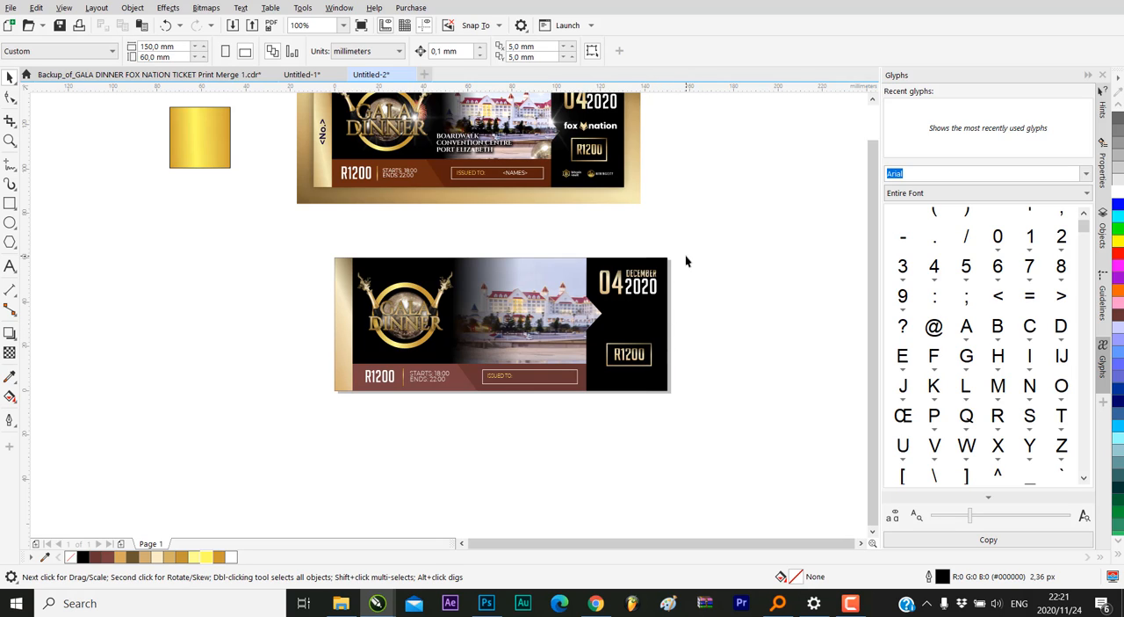
{"action": "scroll", "coordinate": [636, 303], "scroll_direction": "down", "scroll_amount": 1}
{"action": "scroll", "coordinate": [626, 337], "scroll_direction": "up", "scroll_amount": 3}
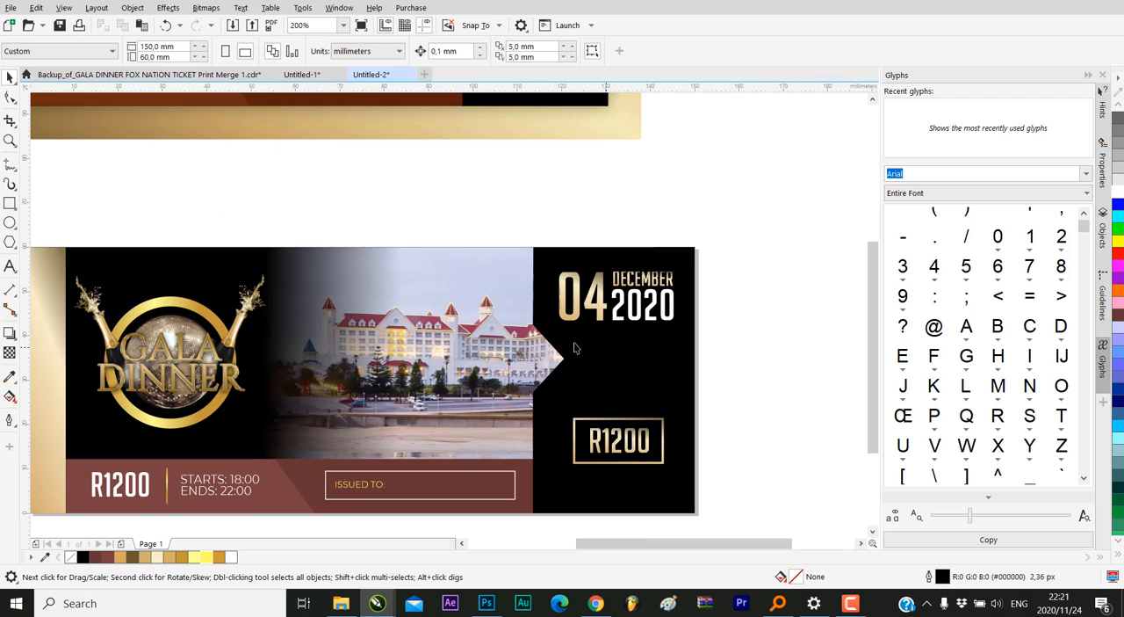
{"action": "left_click", "coordinate": [566, 349]}
{"action": "scroll", "coordinate": [695, 369], "scroll_direction": "down", "scroll_amount": 2}
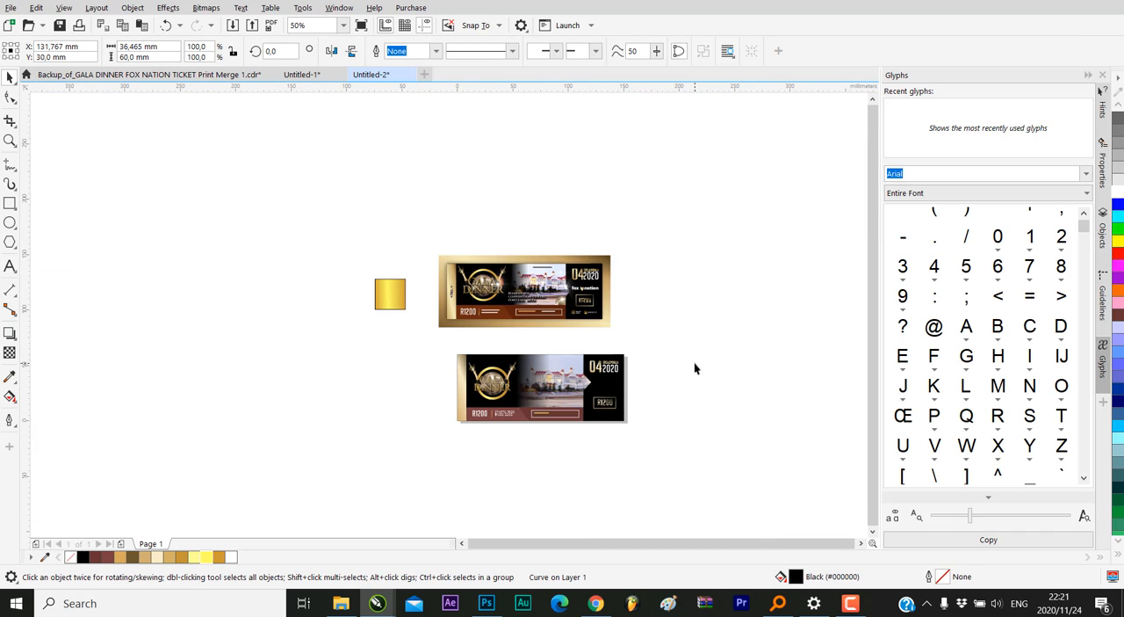
{"action": "left_click", "coordinate": [695, 369]}
{"action": "scroll", "coordinate": [687, 377], "scroll_direction": "up", "scroll_amount": 1}
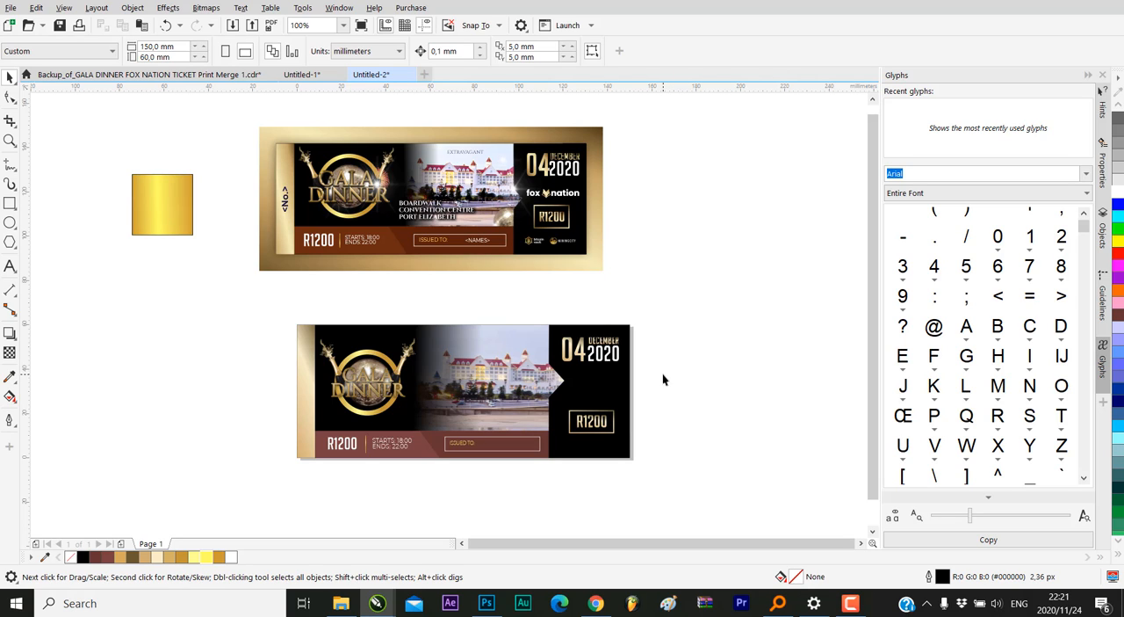
Copy the white fox nation text out of the reference ticket's PowerClip and paste it onto the page
{"action": "double_click", "coordinate": [545, 197]}
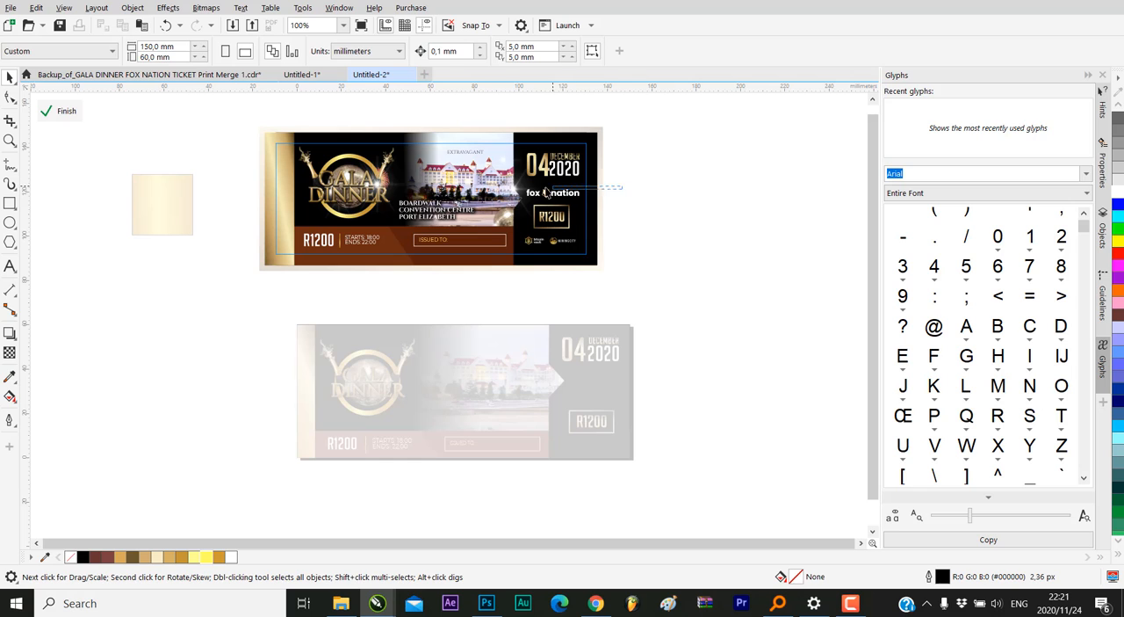
{"action": "left_click", "coordinate": [531, 194]}
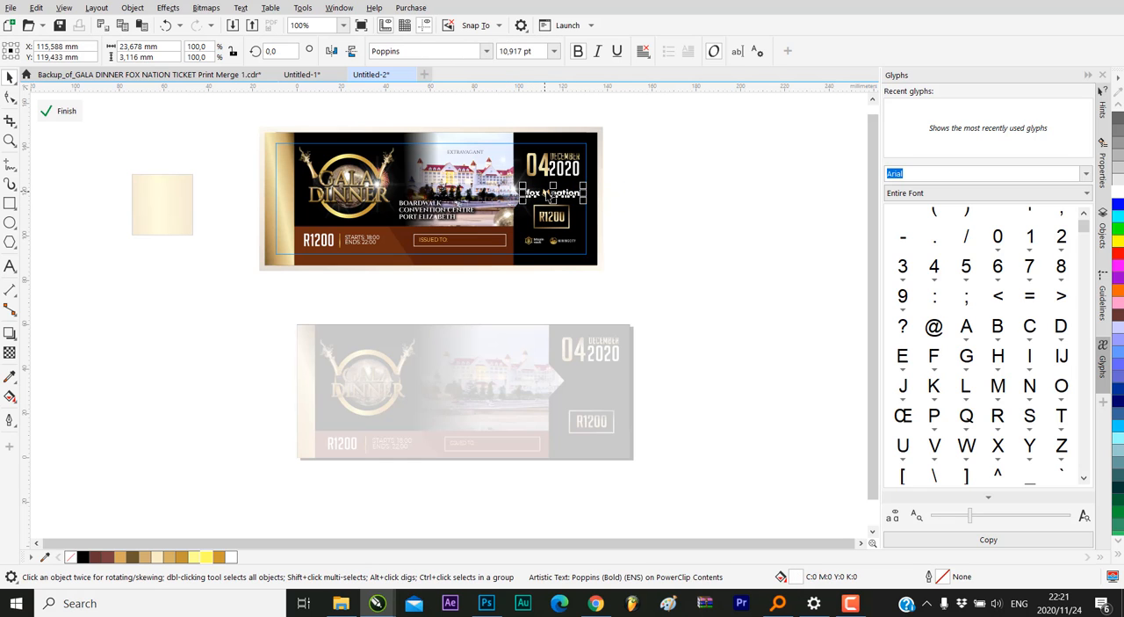
{"action": "right_click", "coordinate": [550, 194]}
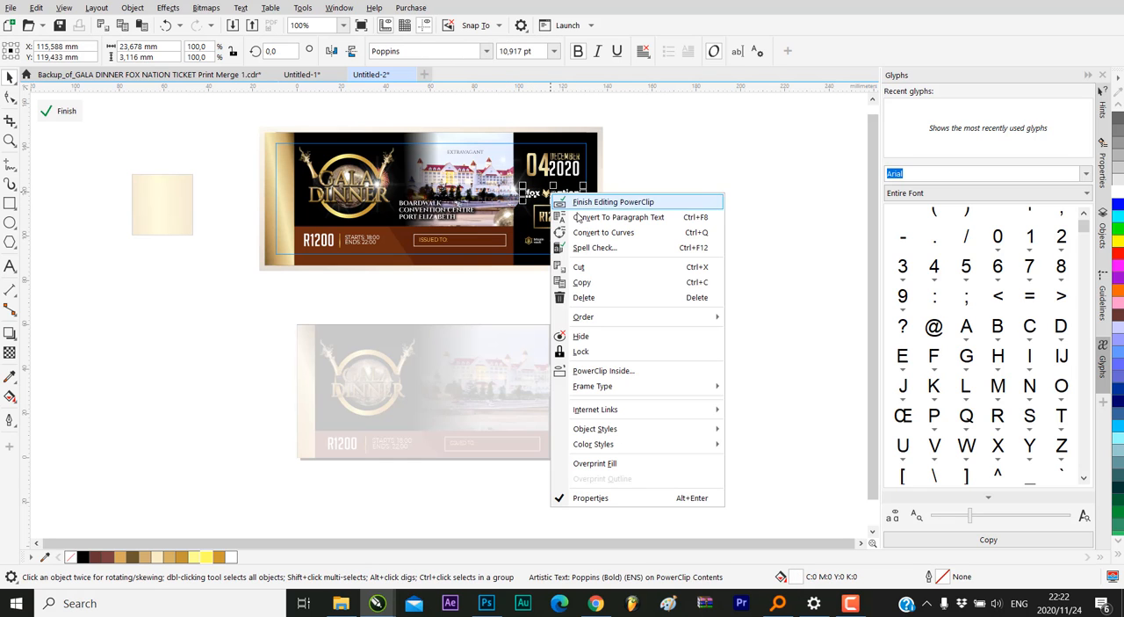
{"action": "left_click", "coordinate": [604, 289]}
{"action": "left_click", "coordinate": [66, 111]}
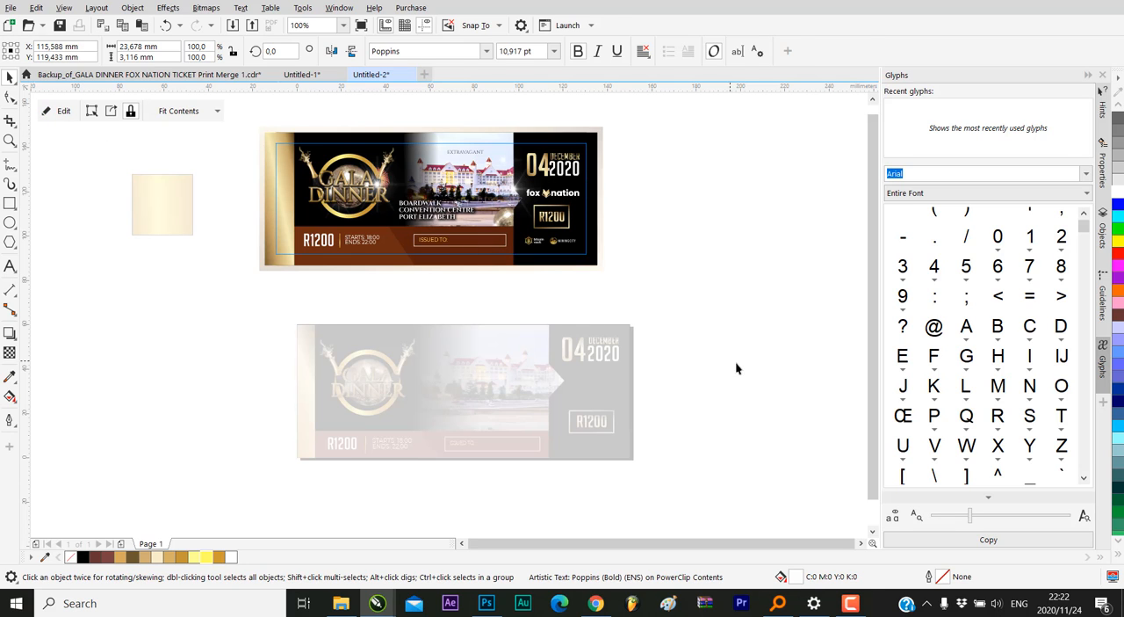
{"action": "right_click", "coordinate": [659, 307]}
{"action": "left_click", "coordinate": [716, 410]}
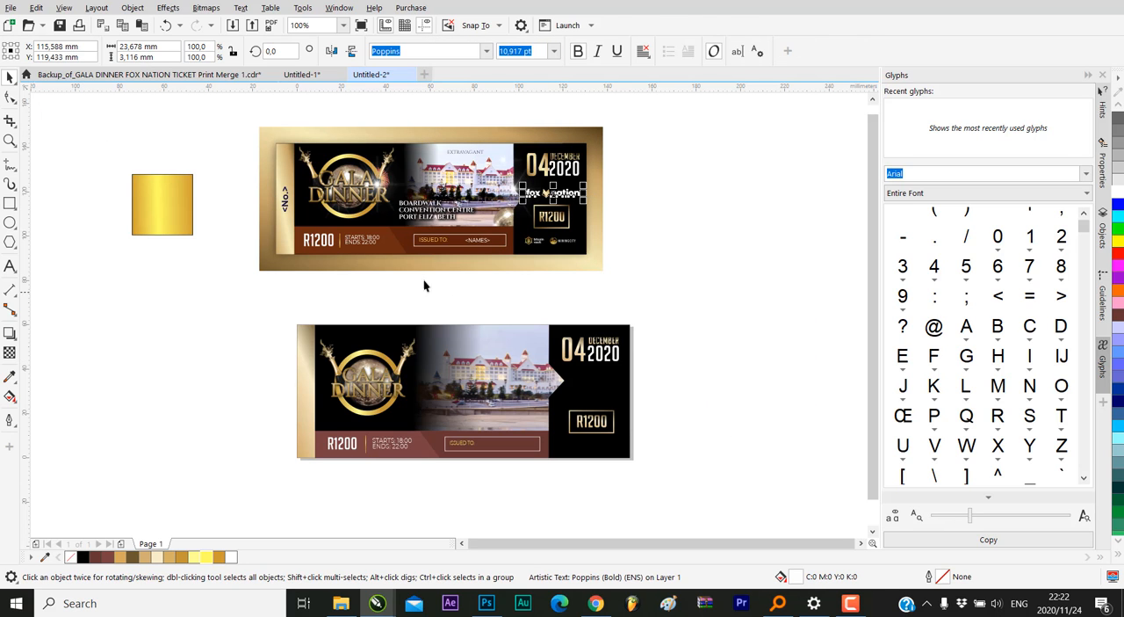
{"action": "left_click_drag", "start_coordinate": [552, 192], "coordinate": [588, 392]}
{"action": "scroll", "coordinate": [587, 393], "scroll_direction": "up", "scroll_amount": 4}
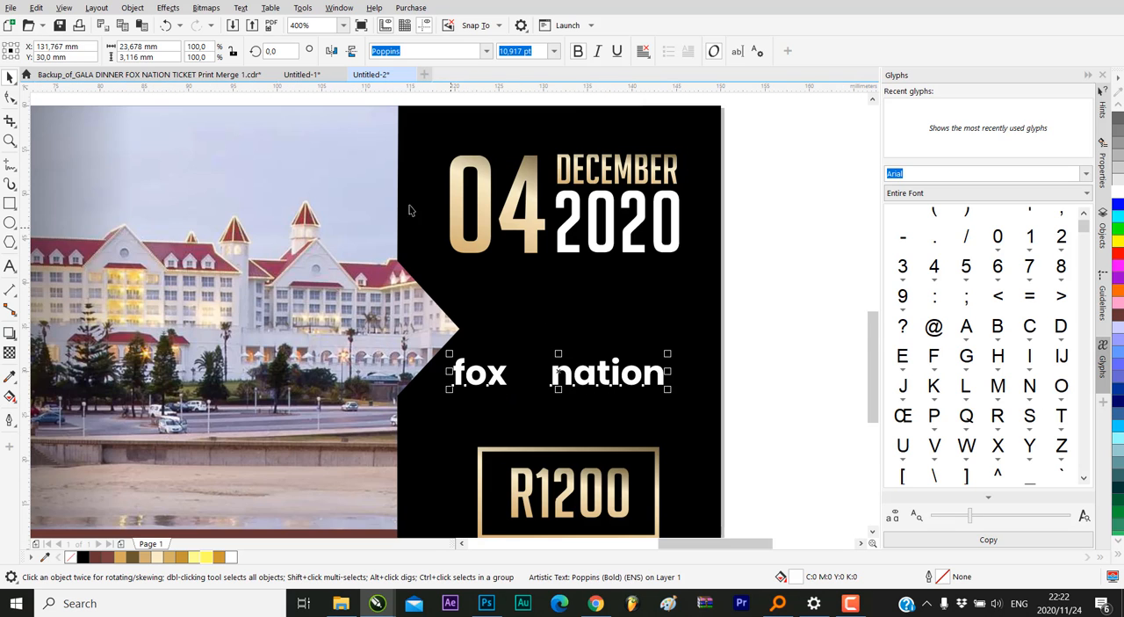
{"action": "scroll", "coordinate": [395, 204], "scroll_direction": "down", "scroll_amount": 4}
{"action": "left_click", "coordinate": [167, 25]}
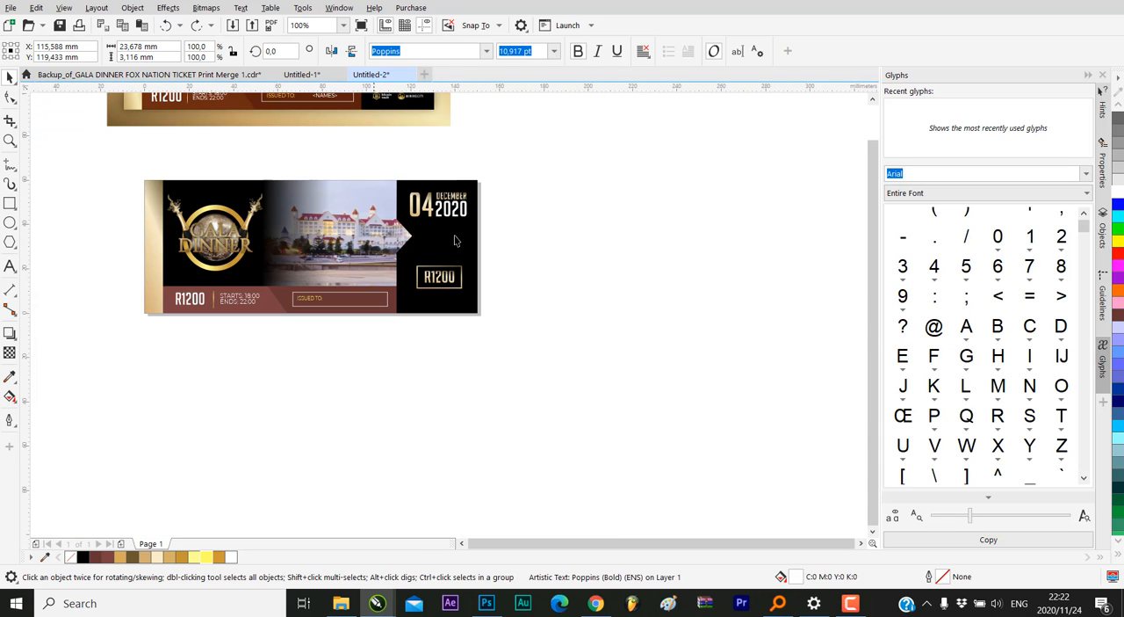
Copy the fox nation text together with its gold fox head out of the reference ticket's PowerClip and paste them onto the page
{"action": "scroll", "coordinate": [539, 369], "scroll_direction": "down", "scroll_amount": 1}
{"action": "scroll", "coordinate": [482, 231], "scroll_direction": "up", "scroll_amount": 3}
{"action": "double_click", "coordinate": [539, 253]}
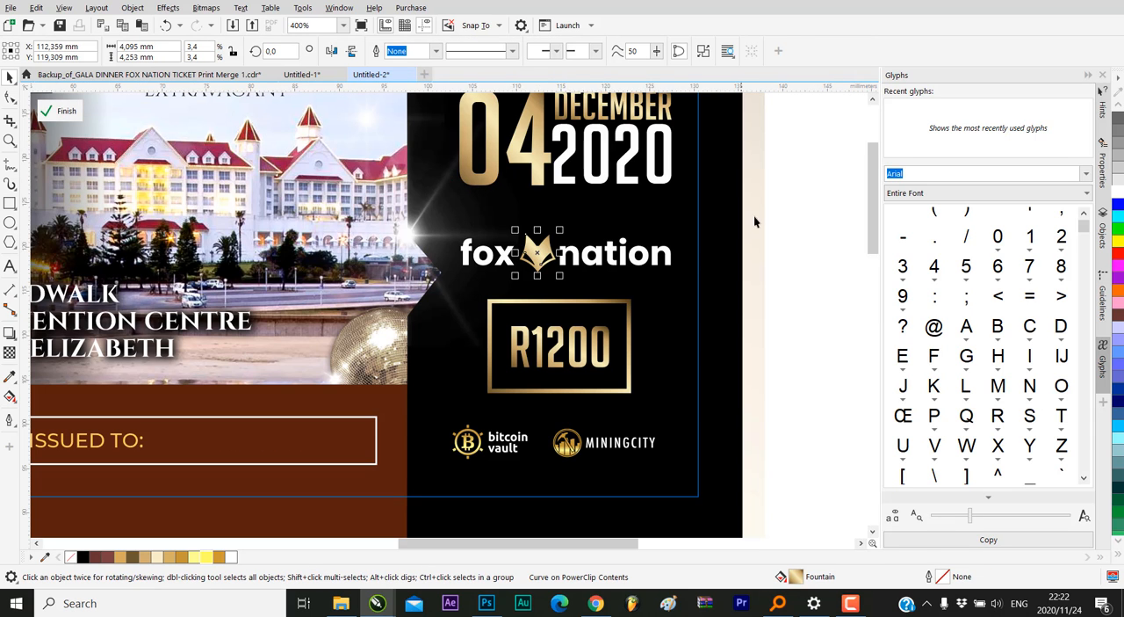
{"action": "left_click_drag", "start_coordinate": [759, 216], "coordinate": [431, 299]}
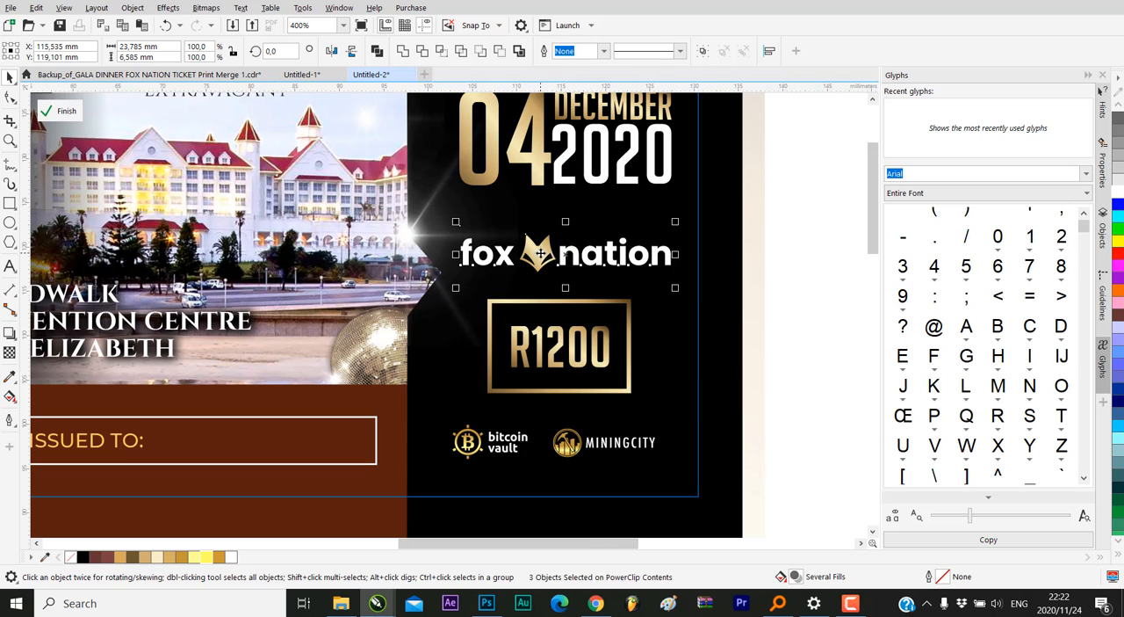
{"action": "right_click", "coordinate": [537, 253]}
{"action": "left_click", "coordinate": [602, 312]}
{"action": "scroll", "coordinate": [540, 224], "scroll_direction": "down", "scroll_amount": 3}
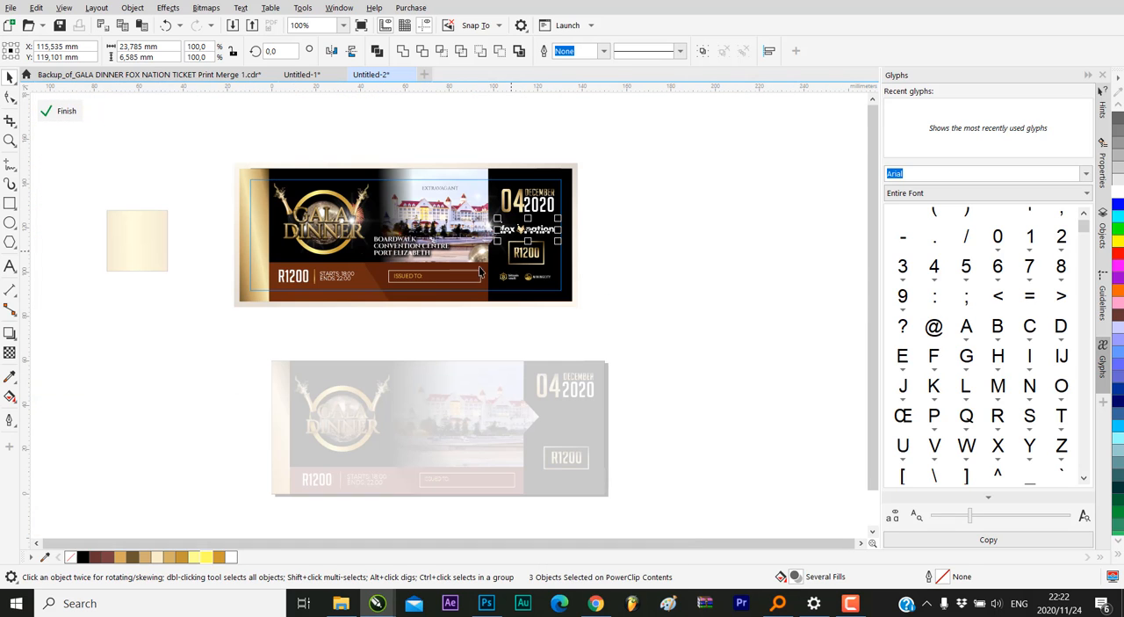
{"action": "left_click", "coordinate": [62, 111]}
{"action": "right_click", "coordinate": [692, 393]}
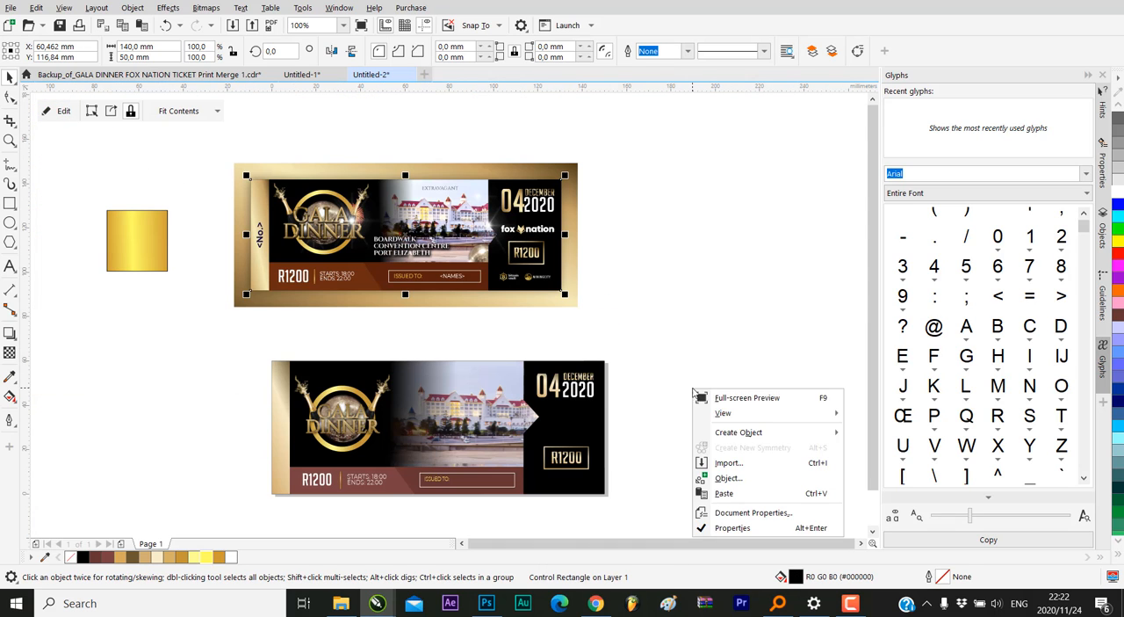
{"action": "left_click", "coordinate": [742, 493]}
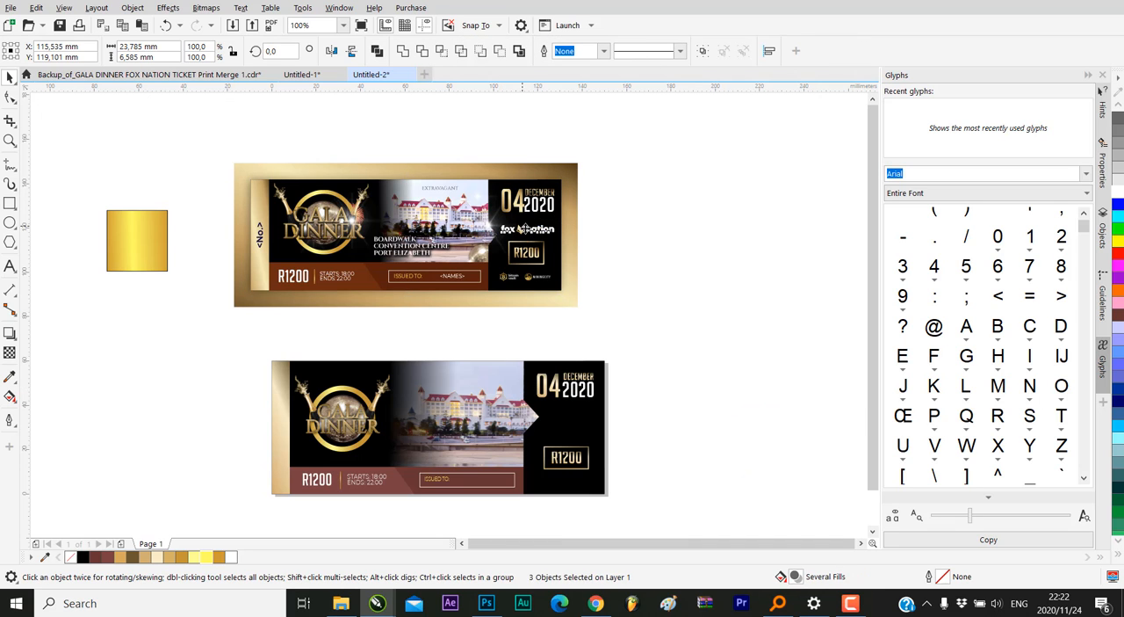
Move the pasted fox nation logo into the new ticket's black panel, between the date and the framed R1200 price
{"action": "left_click_drag", "start_coordinate": [533, 241], "coordinate": [566, 429]}
{"action": "scroll", "coordinate": [567, 428], "scroll_direction": "up", "scroll_amount": 2}
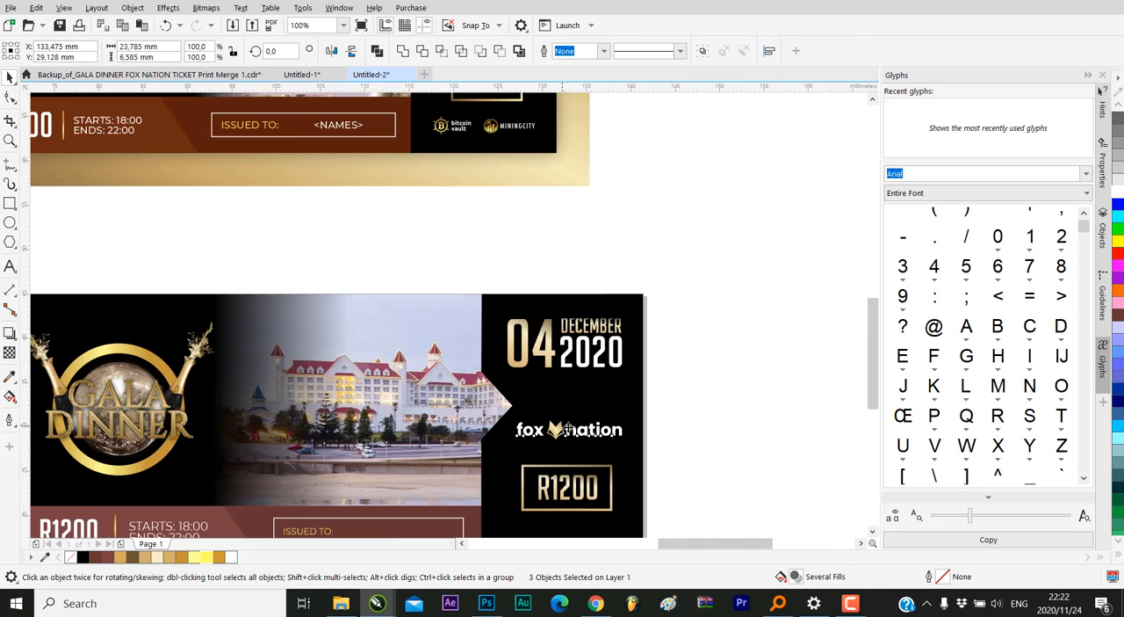
{"action": "left_click_drag", "start_coordinate": [685, 400], "coordinate": [618, 416]}
{"action": "scroll", "coordinate": [762, 401], "scroll_direction": "down", "scroll_amount": 2}
{"action": "left_click", "coordinate": [763, 401]}
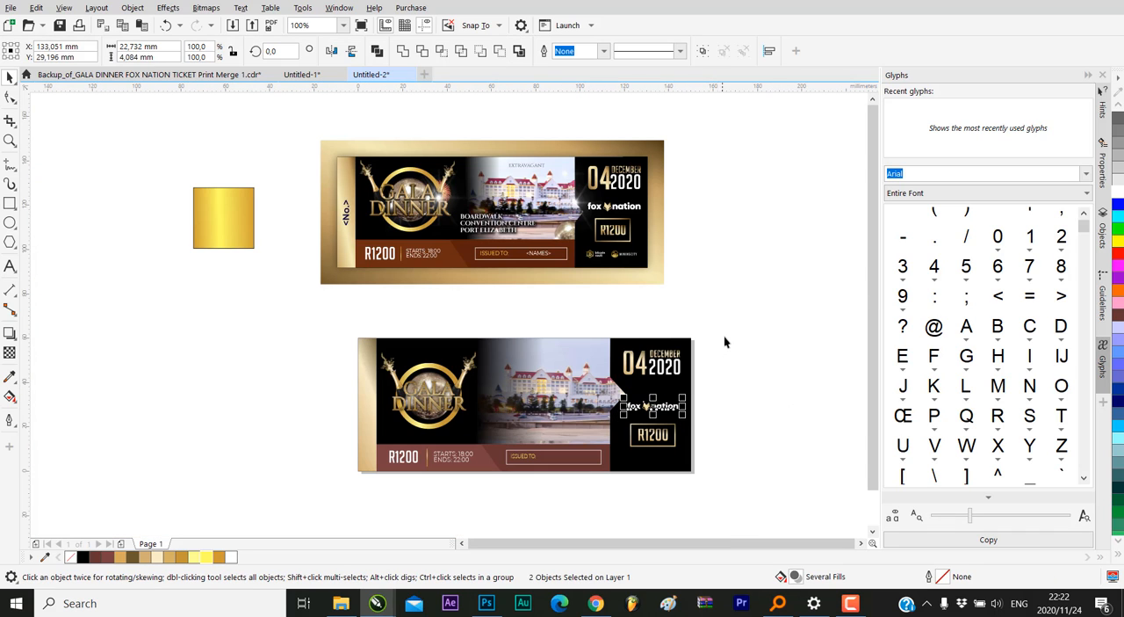
Lower the 04 DECEMBER 2020 date slightly in the black panel, bringing it closer to the fox nation logo
{"action": "left_click_drag", "start_coordinate": [723, 327], "coordinate": [635, 381]}
{"action": "scroll", "coordinate": [648, 361], "scroll_direction": "up", "scroll_amount": 2}
{"action": "scroll", "coordinate": [641, 373], "scroll_direction": "down", "scroll_amount": 2}
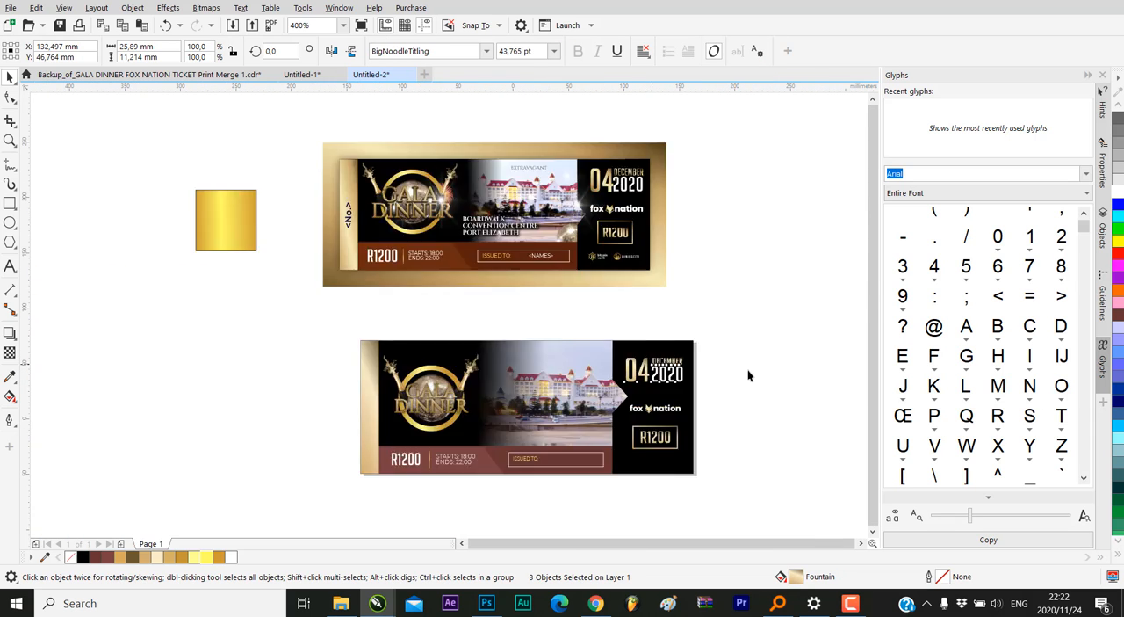
{"action": "scroll", "coordinate": [749, 375], "scroll_direction": "down", "scroll_amount": 1}
{"action": "left_click", "coordinate": [748, 375]}
{"action": "scroll", "coordinate": [676, 377], "scroll_direction": "up", "scroll_amount": 1}
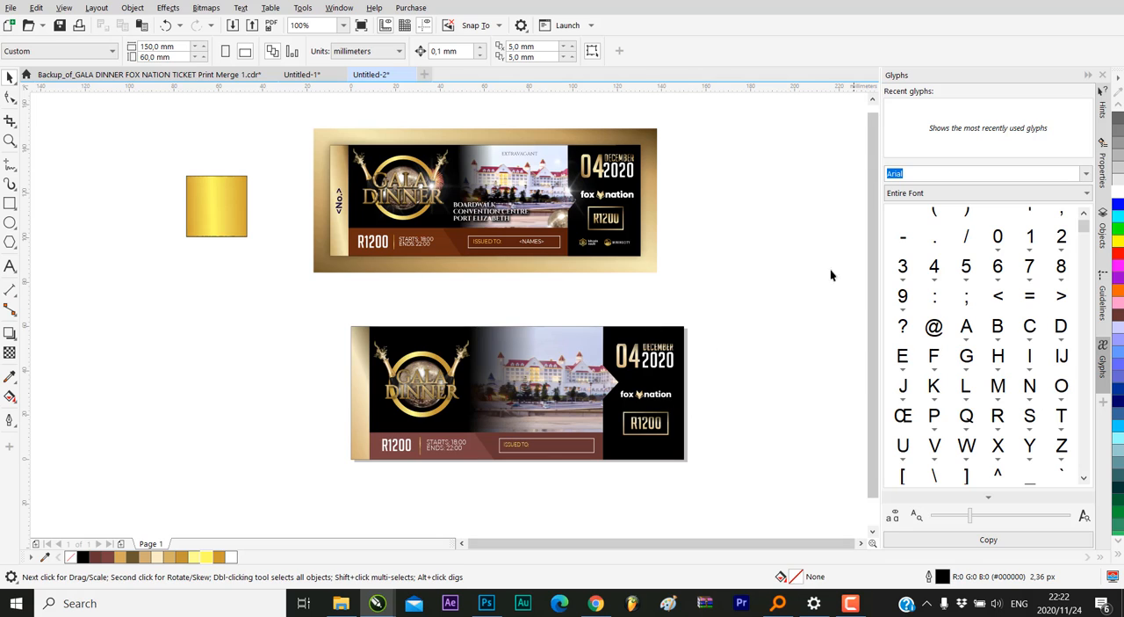
Copy the bitcoin vault and MiningCity logos from the reference ticket's PowerClip and place the pasted copies below the new ticket's framed R1200
{"action": "double_click", "coordinate": [628, 235]}
{"action": "left_click_drag", "start_coordinate": [712, 230], "coordinate": [548, 260]}
{"action": "right_click", "coordinate": [589, 243]}
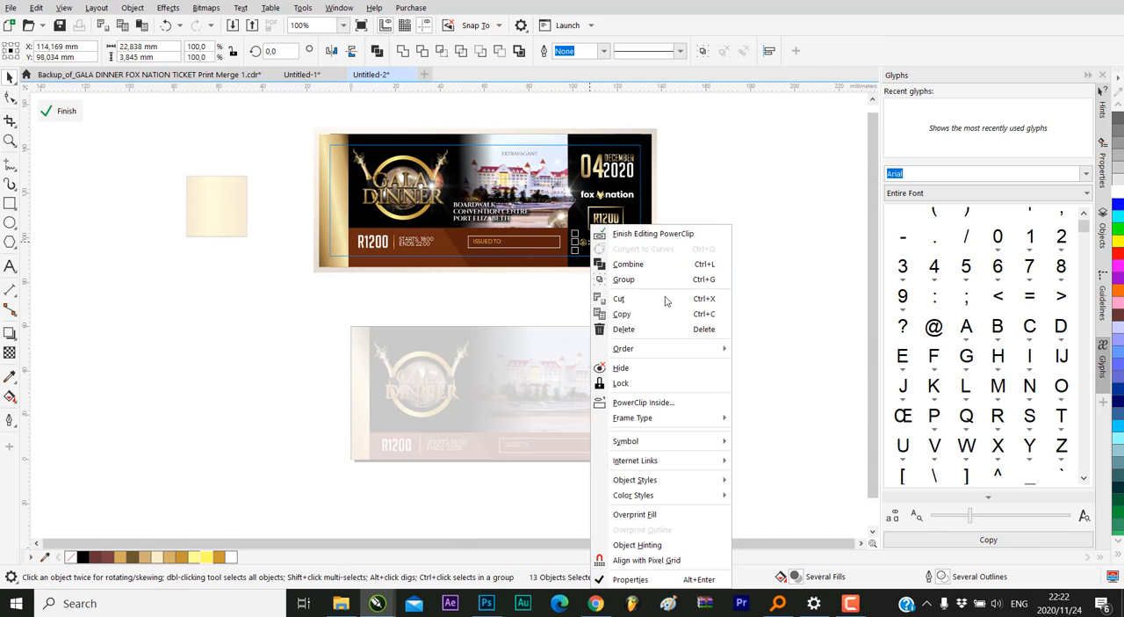
{"action": "left_click", "coordinate": [625, 313]}
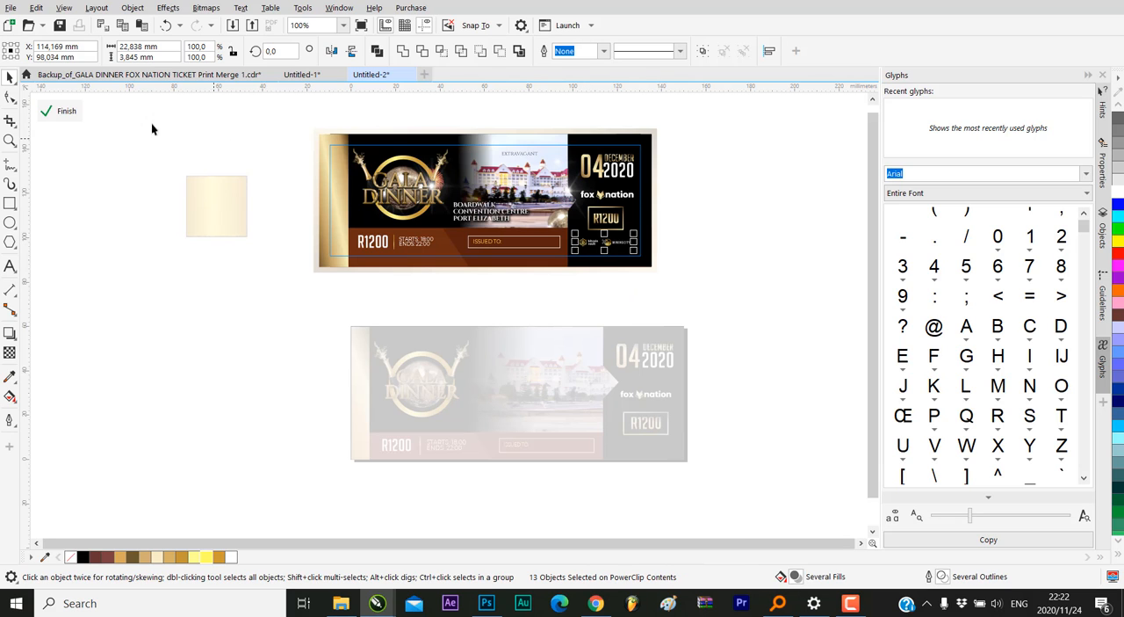
{"action": "left_click", "coordinate": [77, 113]}
{"action": "right_click", "coordinate": [732, 317]}
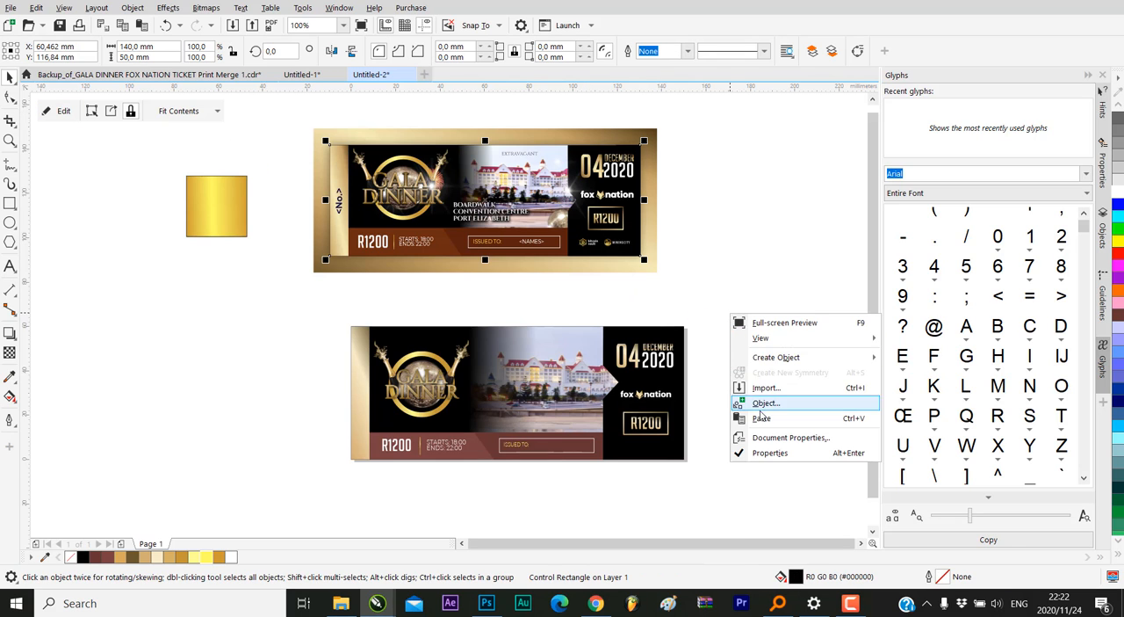
{"action": "left_click", "coordinate": [761, 418]}
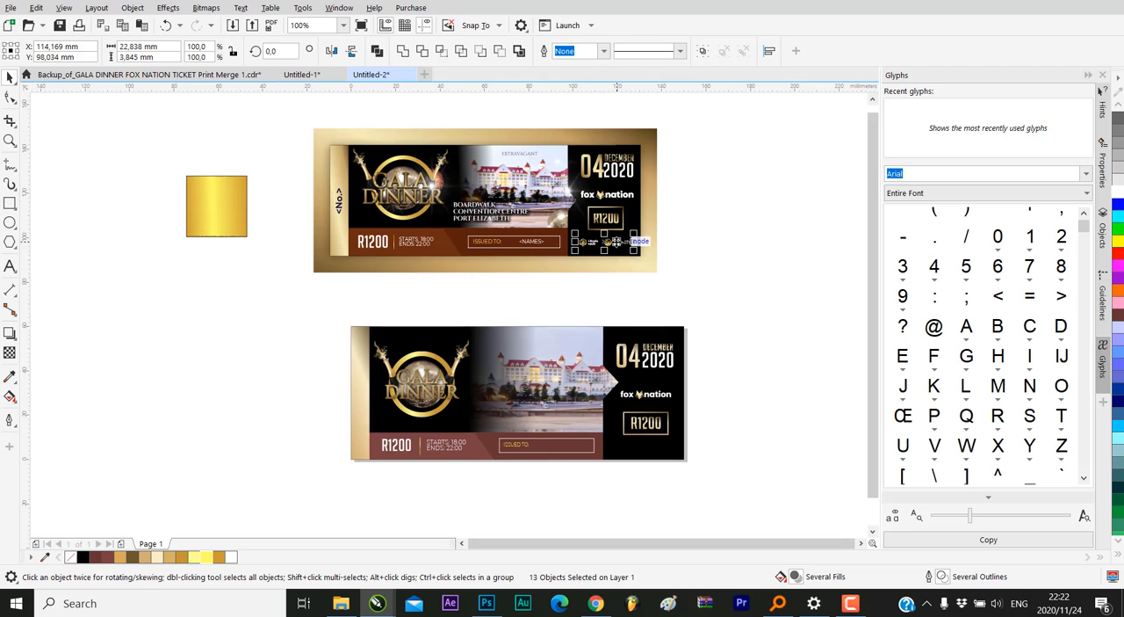
{"action": "left_click_drag", "start_coordinate": [633, 246], "coordinate": [659, 453]}
{"action": "left_click", "coordinate": [757, 416]}
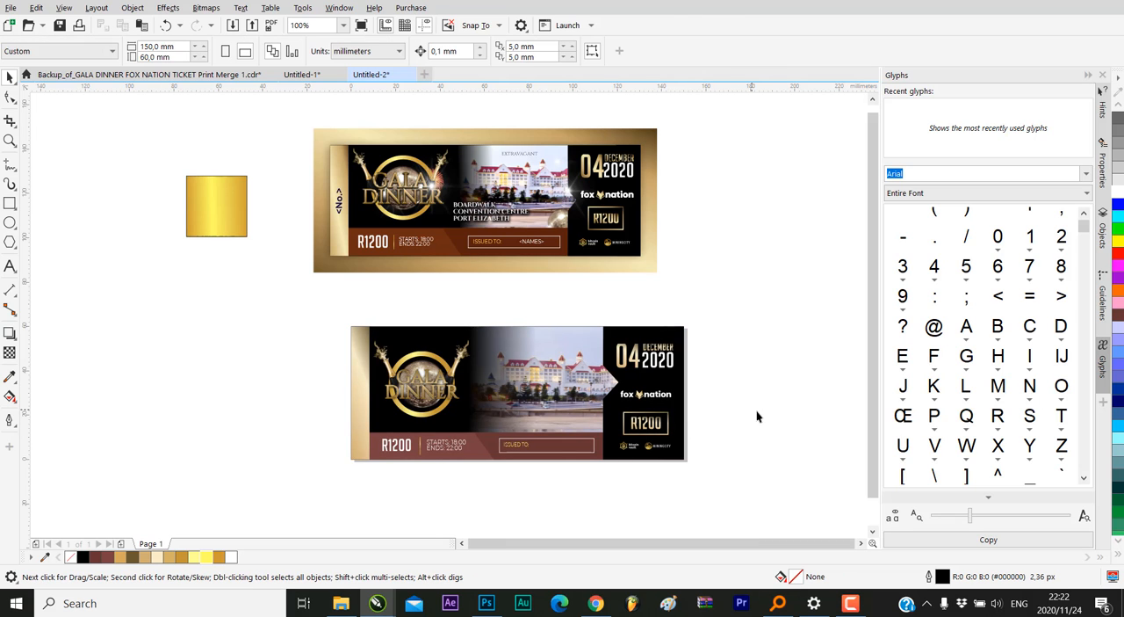
Move the framed R1200 price up slightly, to about X 132.7 and Y 17.5 mm, to leave more space above the sponsor logos
{"action": "left_click", "coordinate": [633, 429]}
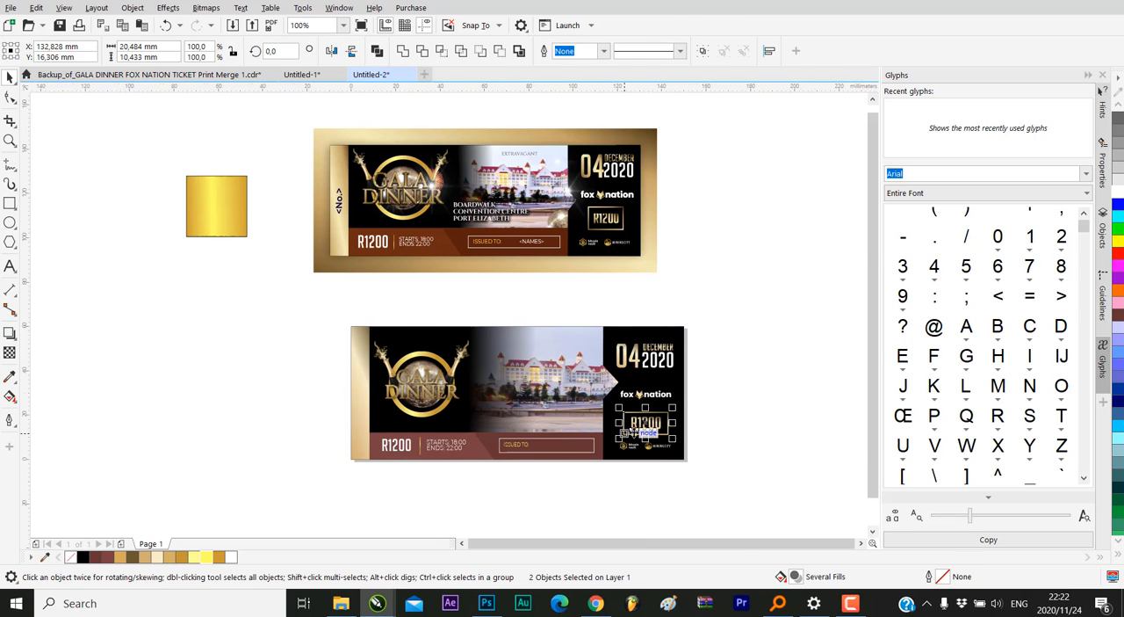
{"action": "scroll", "coordinate": [631, 430], "scroll_direction": "up", "scroll_amount": 4}
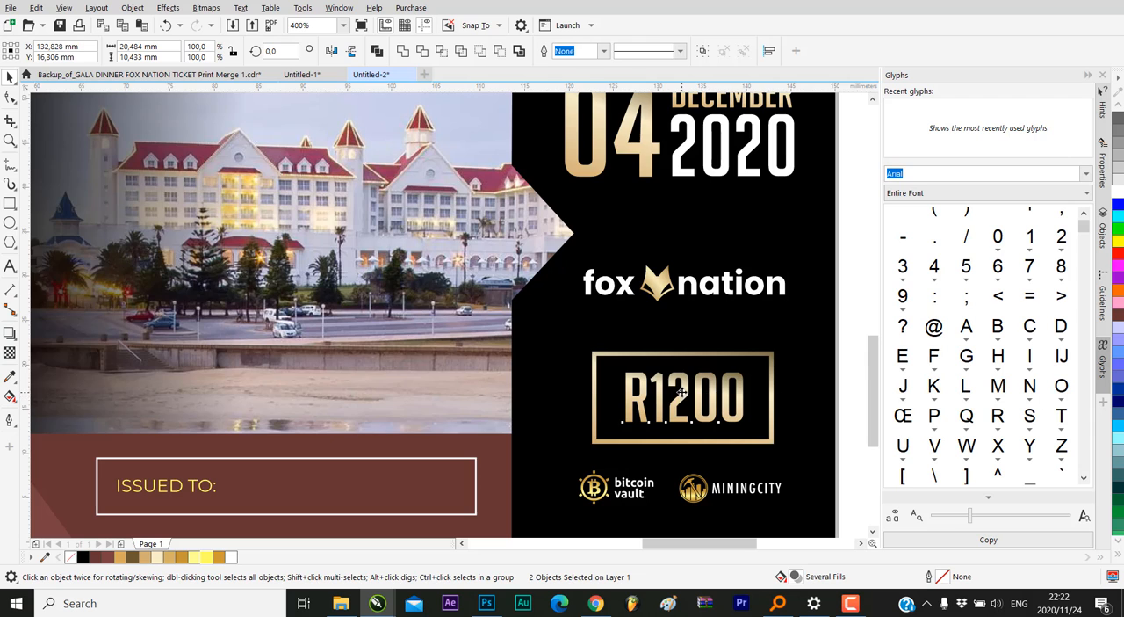
{"action": "left_click_drag", "start_coordinate": [678, 399], "coordinate": [684, 394]}
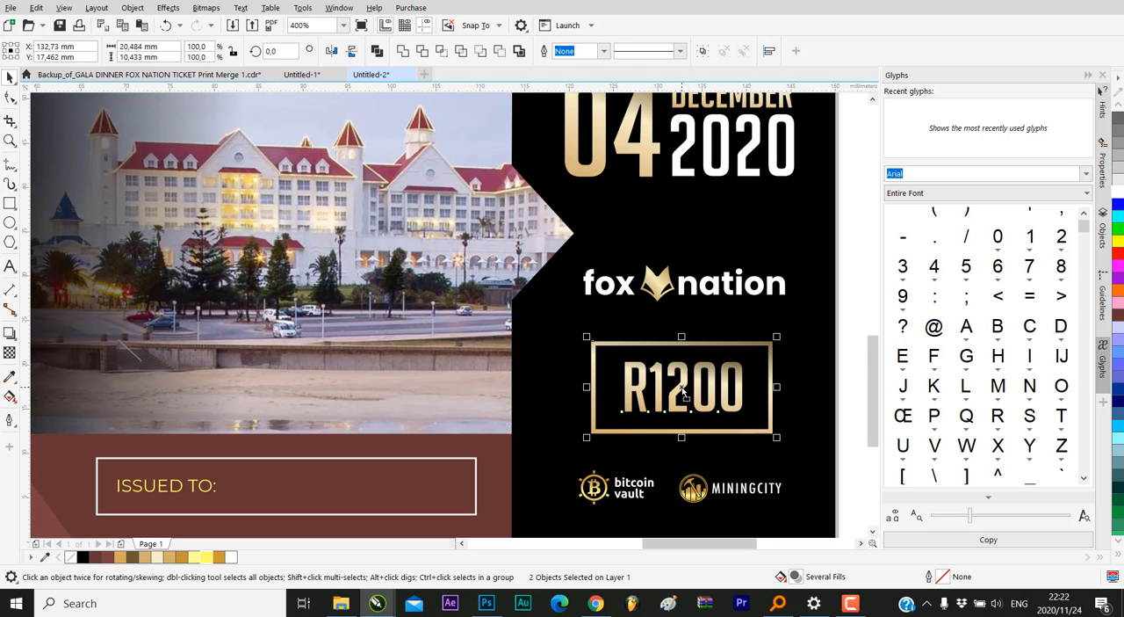
{"action": "scroll", "coordinate": [774, 392], "scroll_direction": "down", "scroll_amount": 4}
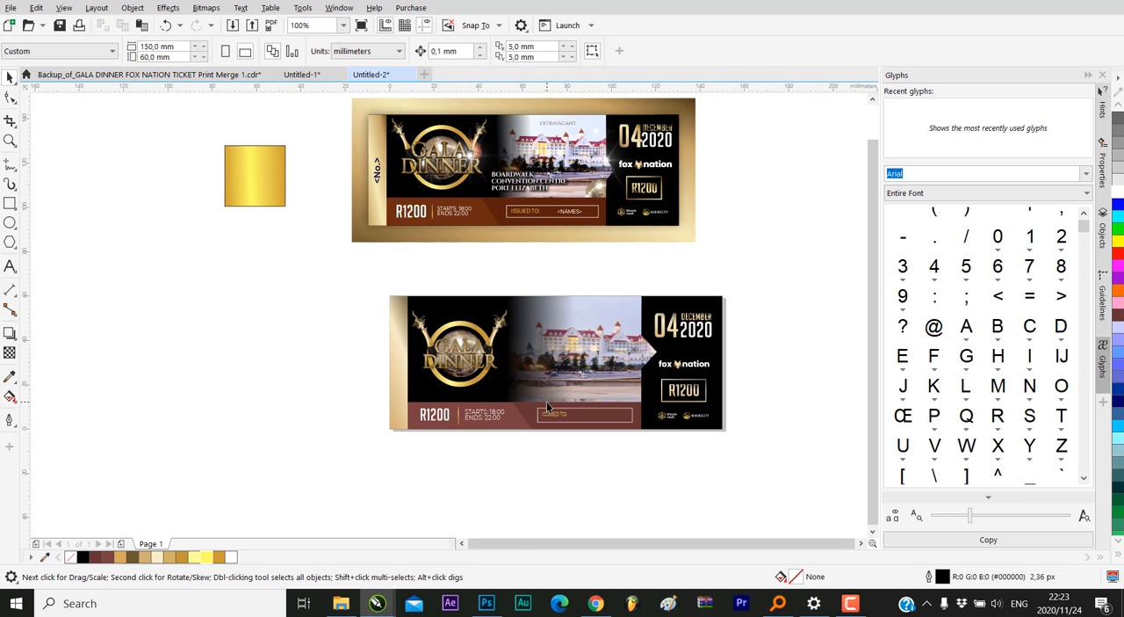
{"action": "scroll", "coordinate": [546, 405], "scroll_direction": "up", "scroll_amount": 2}
{"action": "scroll", "coordinate": [527, 463], "scroll_direction": "down", "scroll_amount": 2}
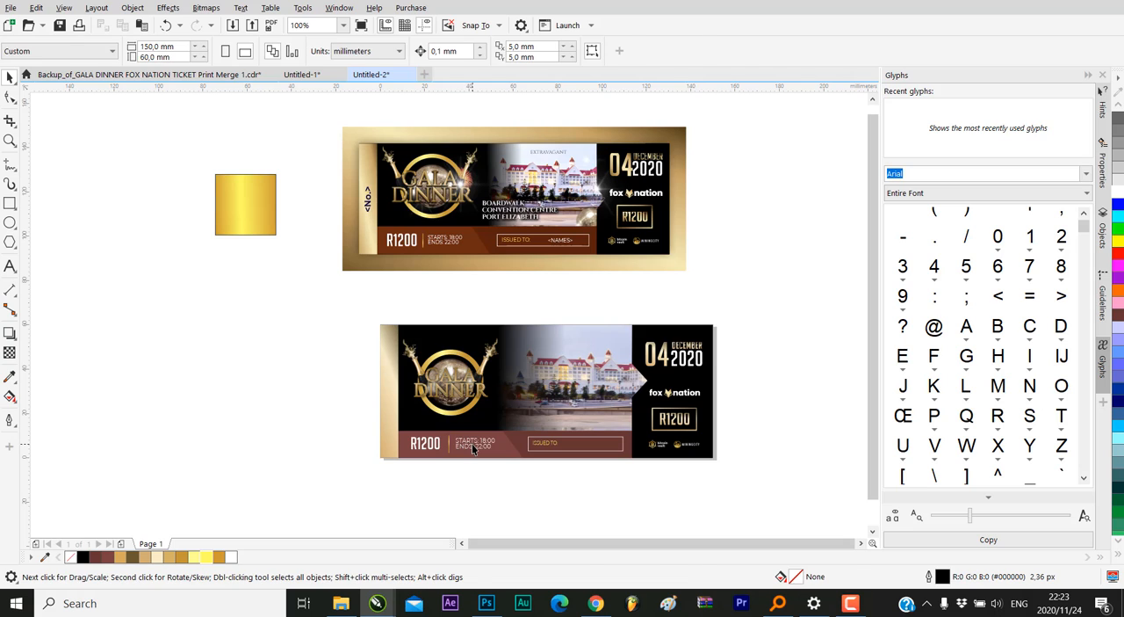
Duplicate the STARTS: 18:00 / ENDS: 22:00 text onto the lower part of the hotel photo's faded edge
{"action": "left_click_drag", "start_coordinate": [472, 444], "coordinate": [523, 404]}
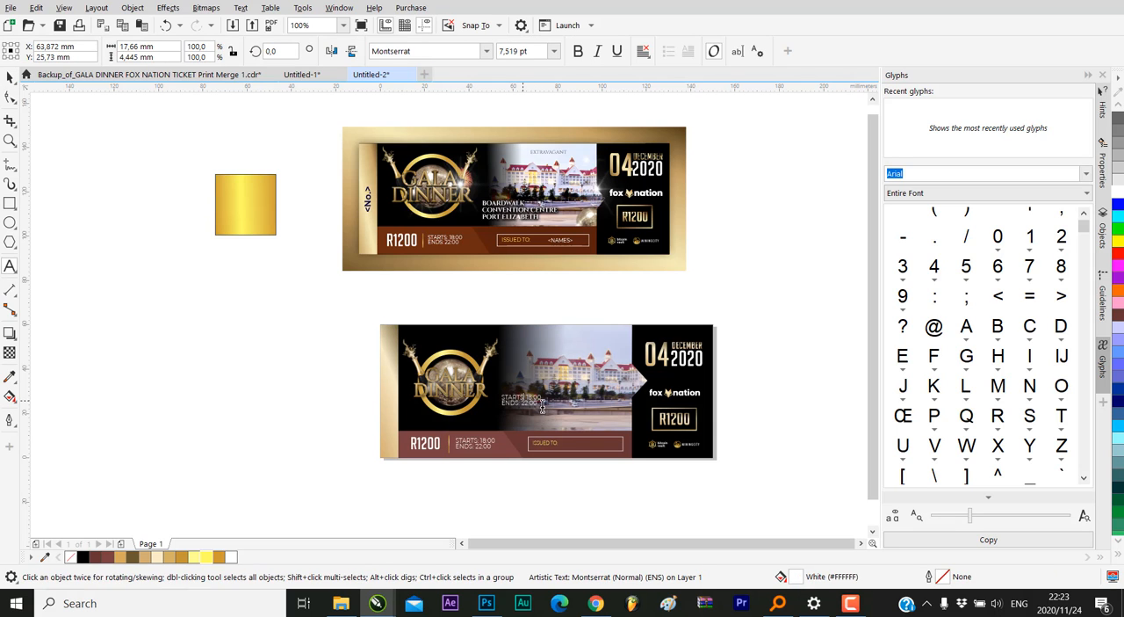
{"action": "scroll", "coordinate": [483, 413], "scroll_direction": "up", "scroll_amount": 2}
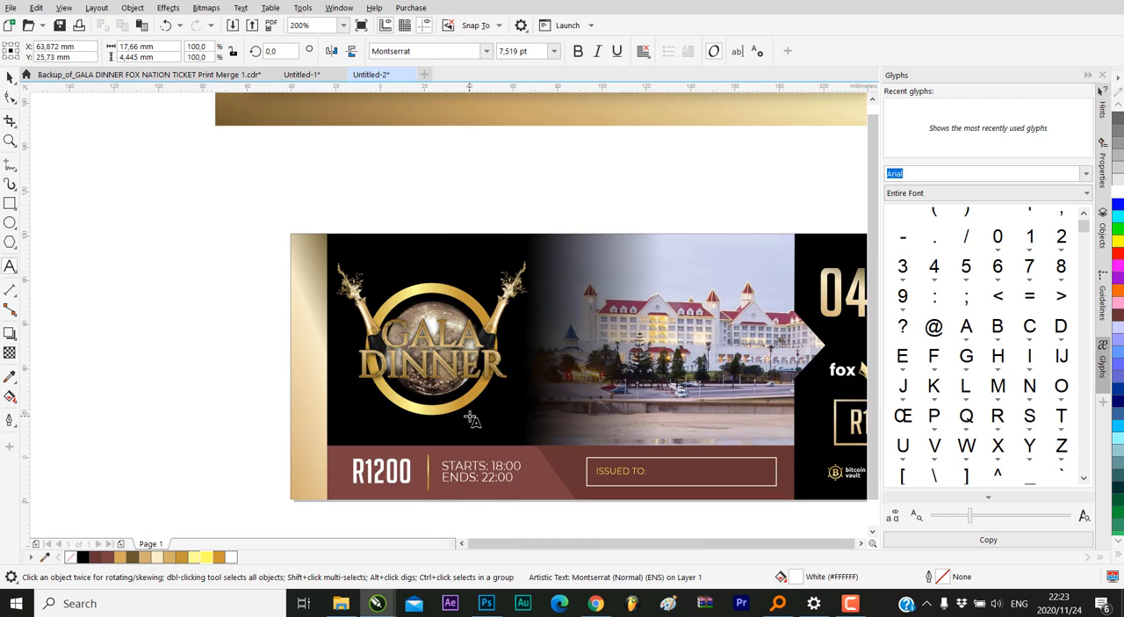
{"action": "scroll", "coordinate": [545, 406], "scroll_direction": "down", "scroll_amount": 2}
{"action": "scroll", "coordinate": [527, 413], "scroll_direction": "up", "scroll_amount": 2}
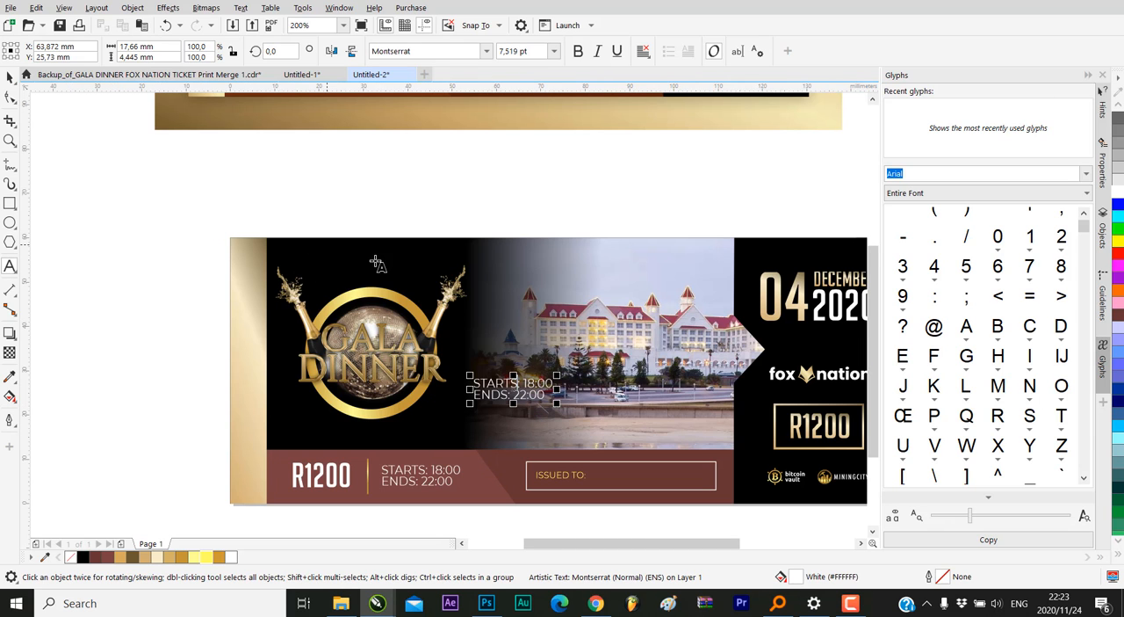
{"action": "left_click", "coordinate": [10, 77]}
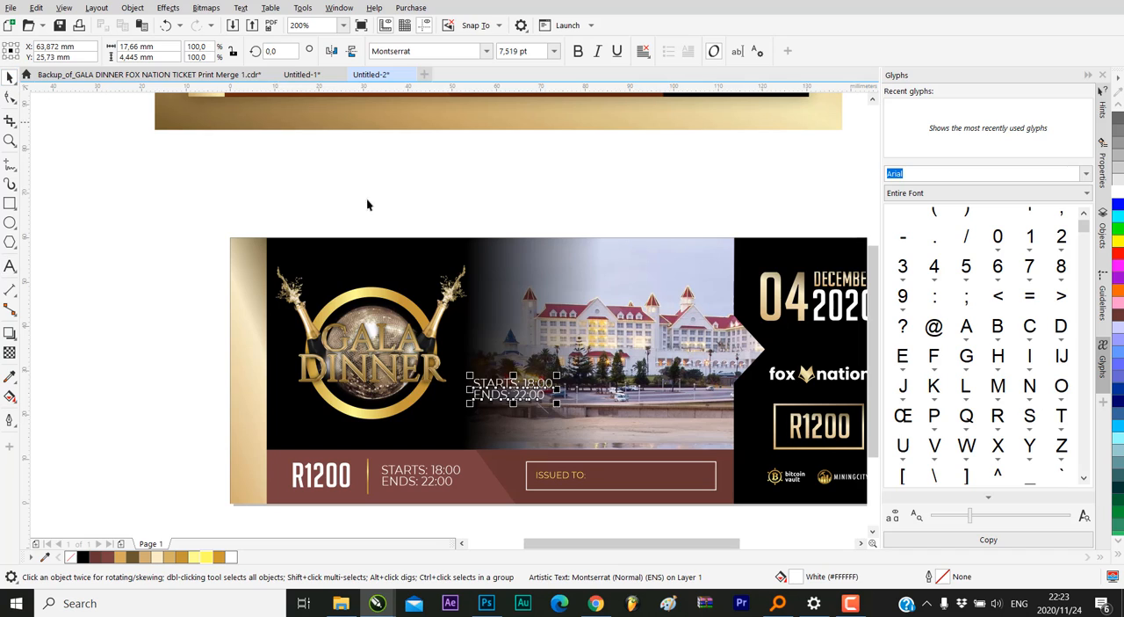
Replace the duplicated times text on the photo with THE BOARDWALK HOTEL
{"action": "left_click", "coordinate": [503, 384]}
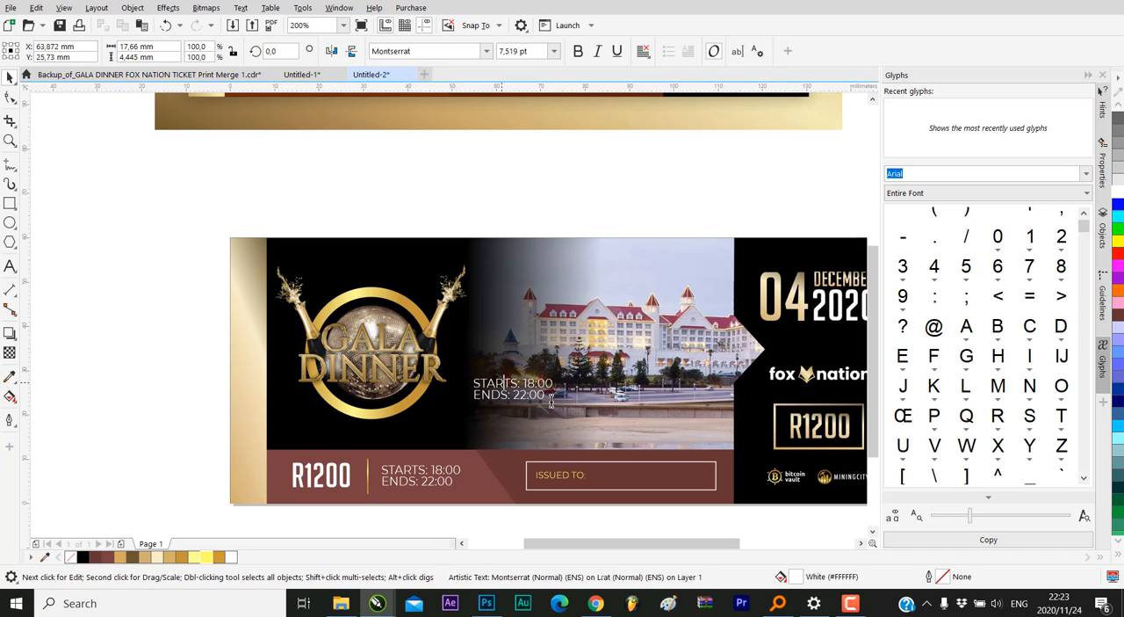
{"action": "double_click", "coordinate": [542, 398]}
{"action": "key", "text": "ctrl+a"}
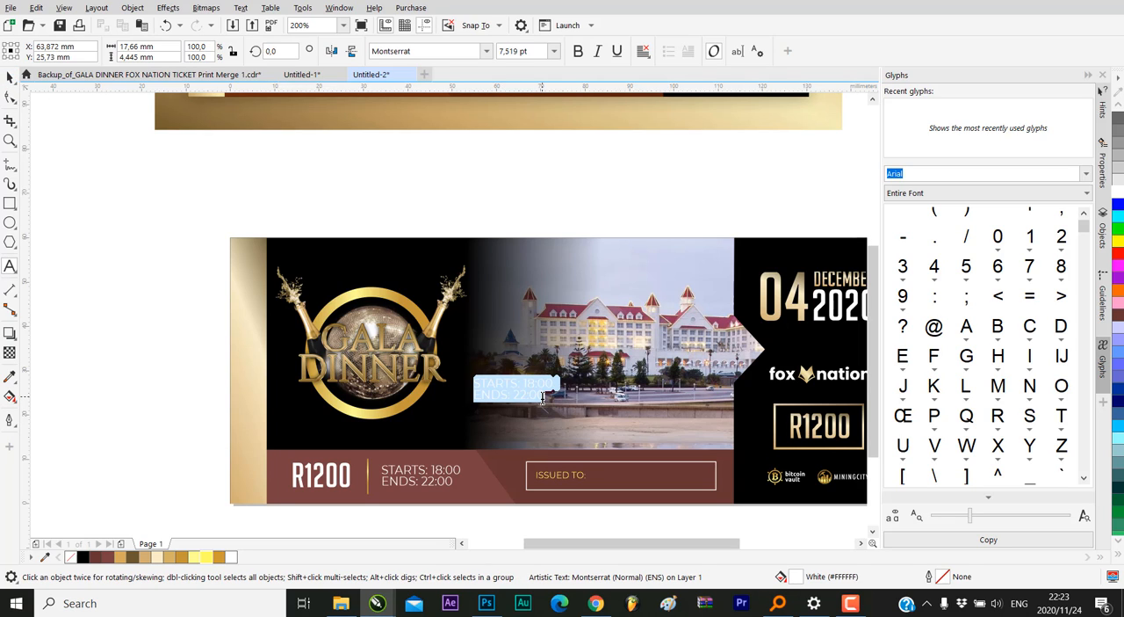
{"action": "key", "text": "BackSpace"}
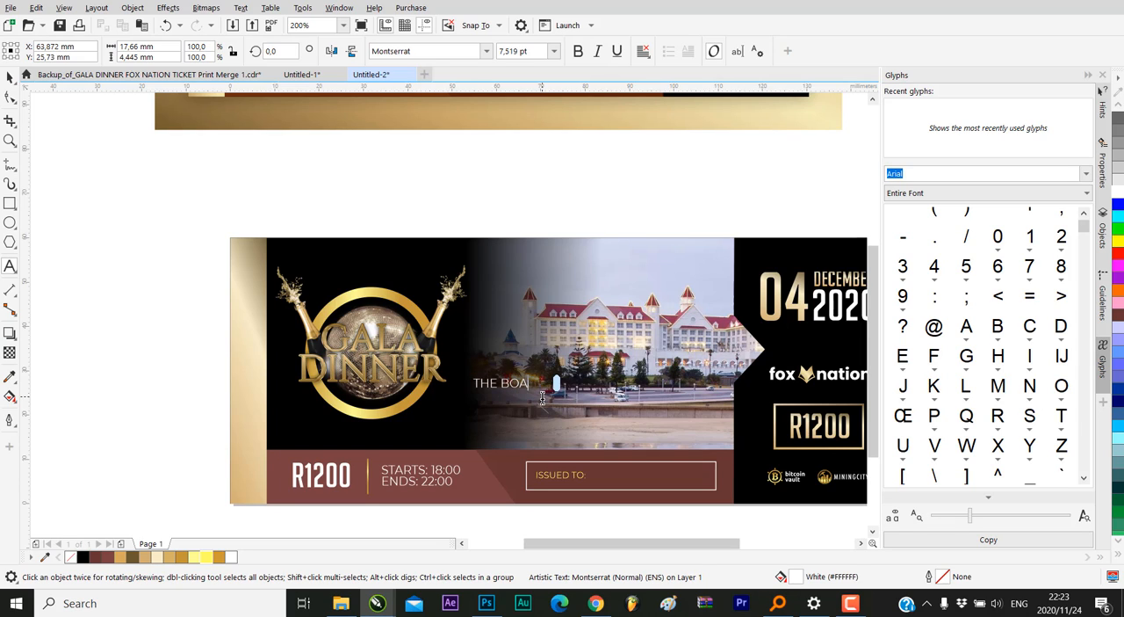
{"action": "type", "text": "THE BOARDWALK HOT"}
{"action": "type", "text": "EL"}
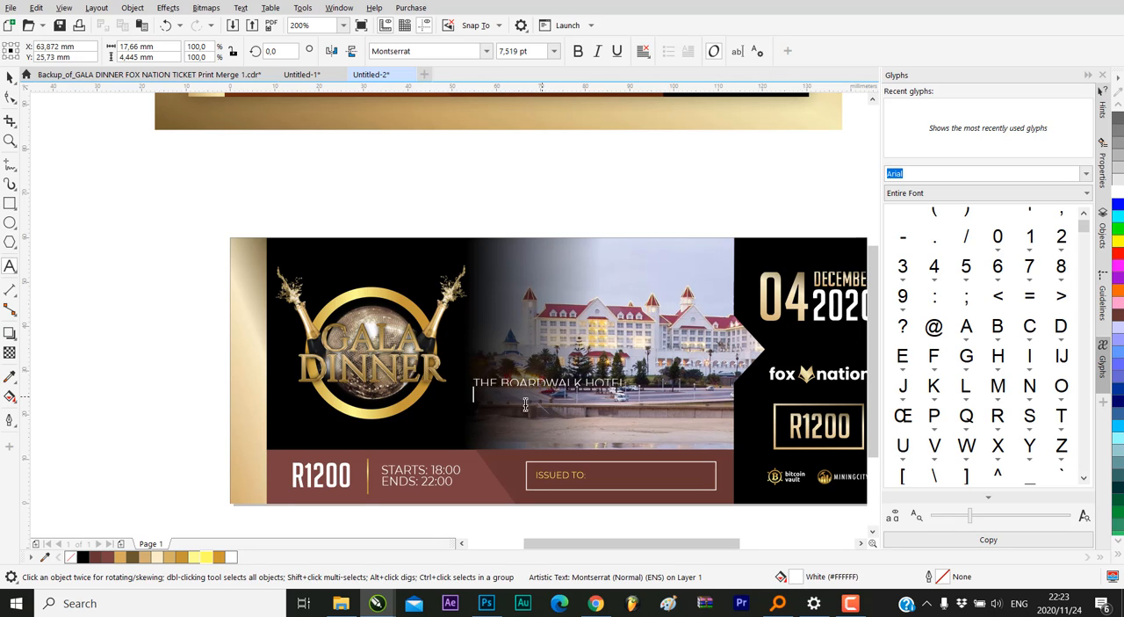
Replace HOTEL in the venue text on the photo with CONVENSION and add CENTRE on the line below
{"action": "scroll", "coordinate": [426, 492], "scroll_direction": "down", "scroll_amount": 2}
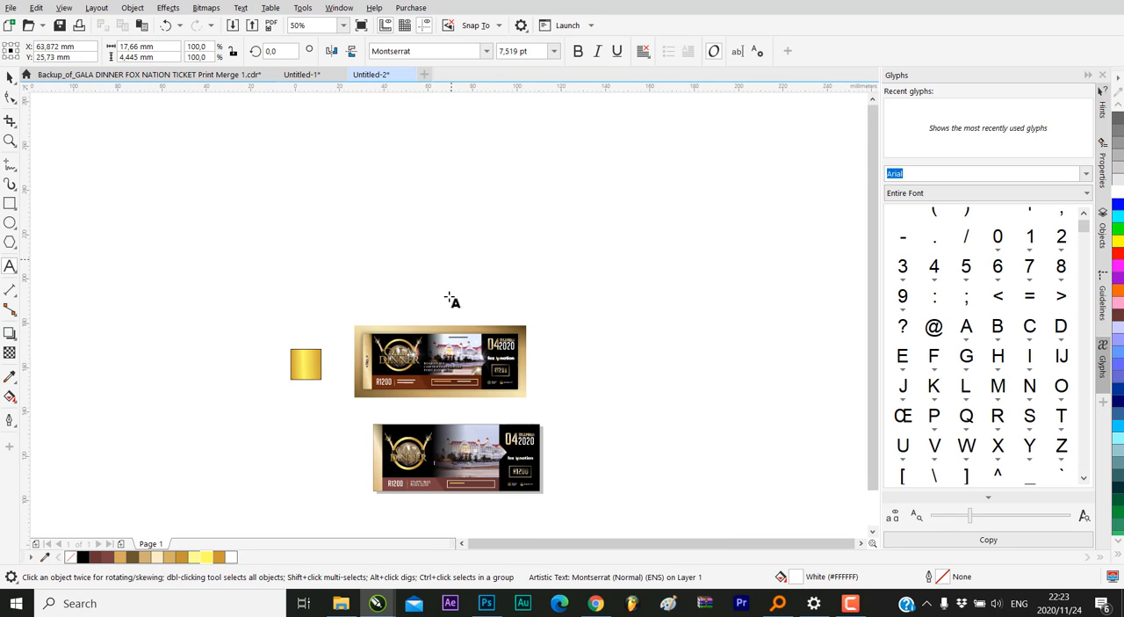
{"action": "scroll", "coordinate": [452, 268], "scroll_direction": "up", "scroll_amount": 3}
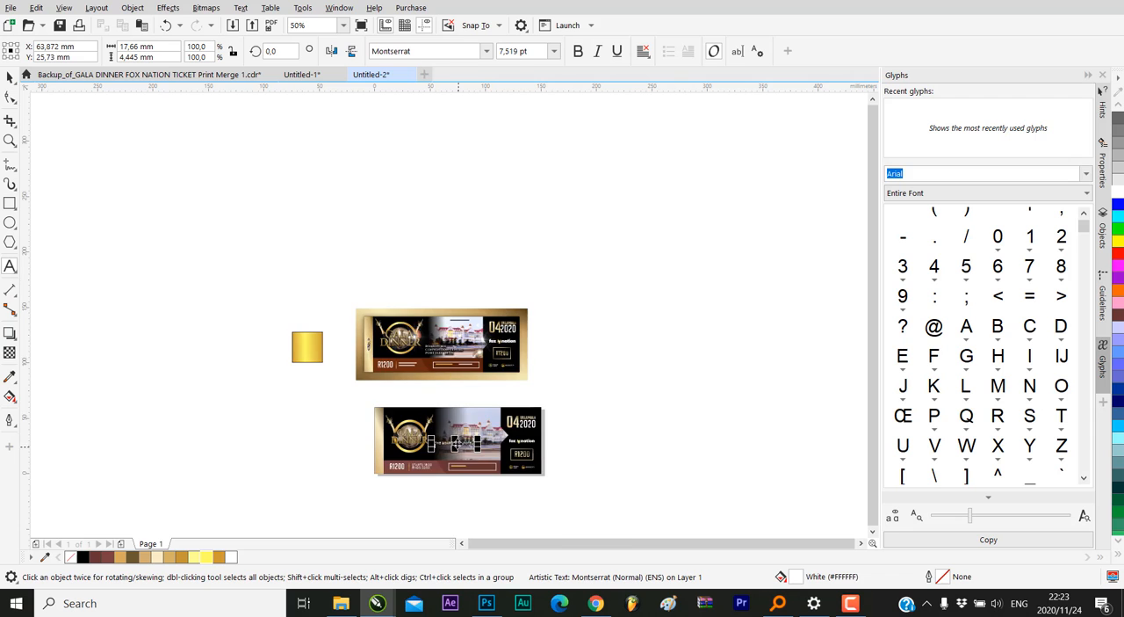
{"action": "scroll", "coordinate": [432, 326], "scroll_direction": "up", "scroll_amount": 4}
{"action": "scroll", "coordinate": [431, 329], "scroll_direction": "down", "scroll_amount": 2}
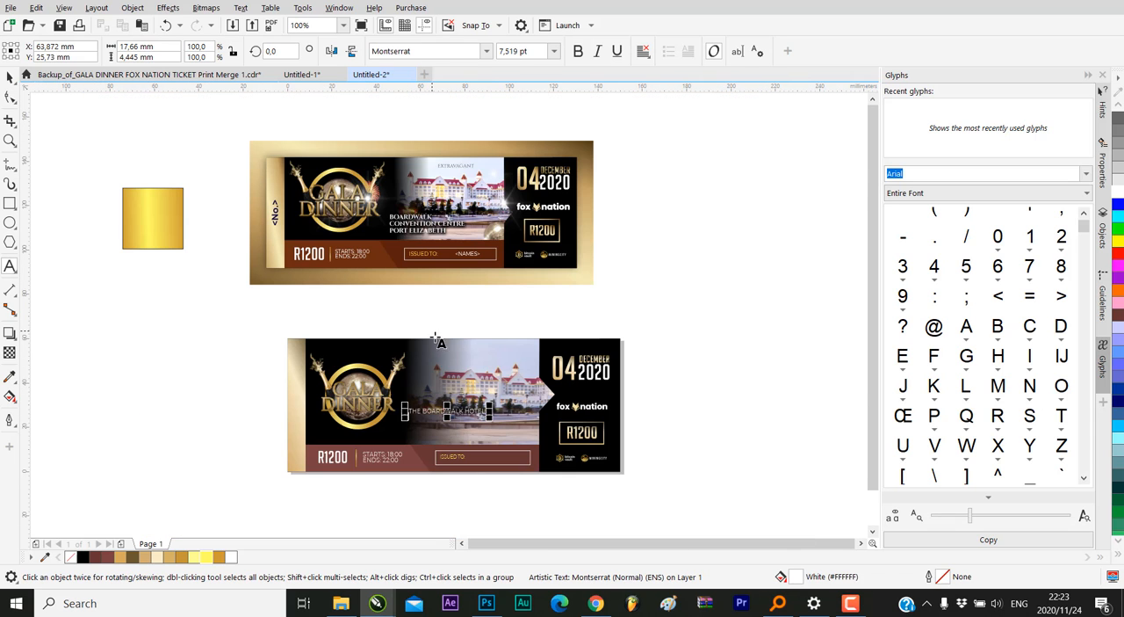
{"action": "scroll", "coordinate": [457, 418], "scroll_direction": "up", "scroll_amount": 4}
{"action": "double_click", "coordinate": [475, 401]}
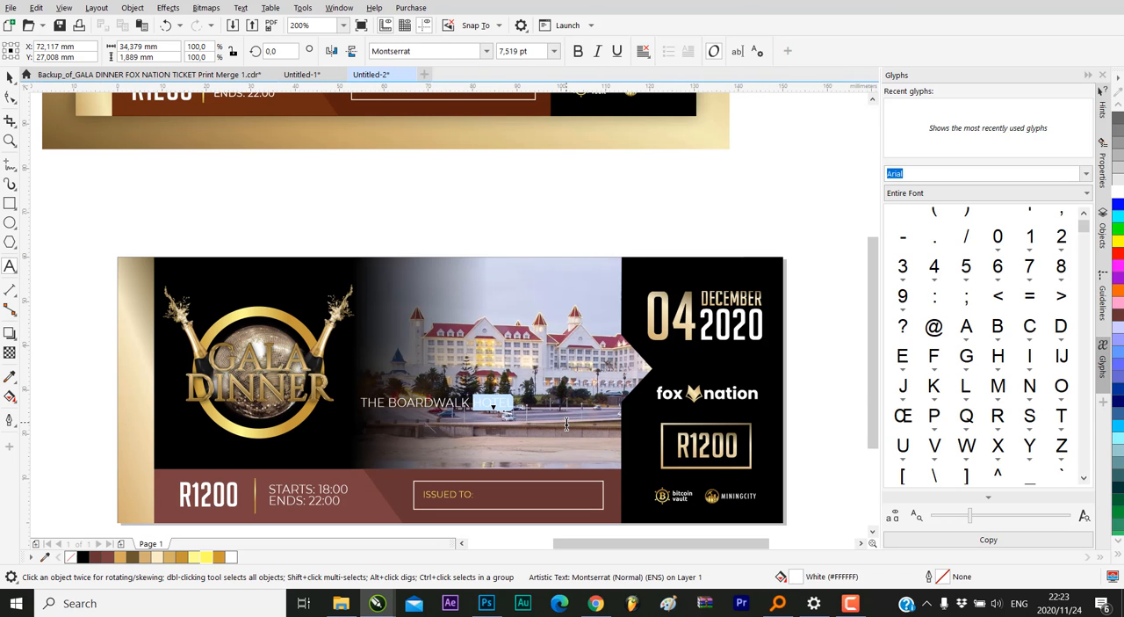
{"action": "key", "text": "BackSpace"}
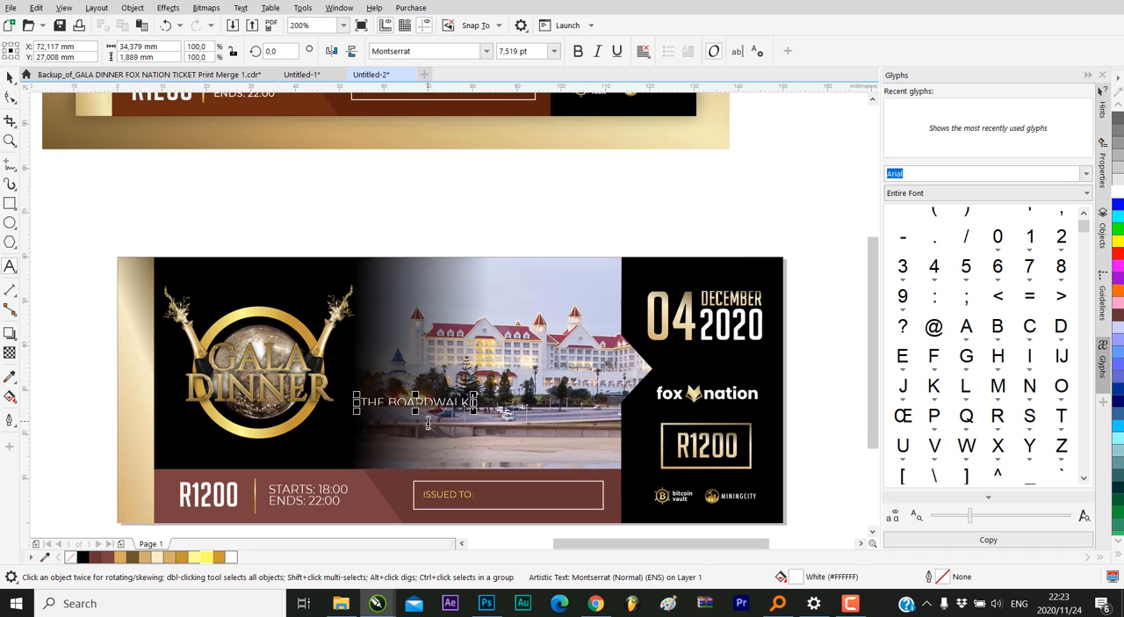
{"action": "type", "text": "CONVEN"}
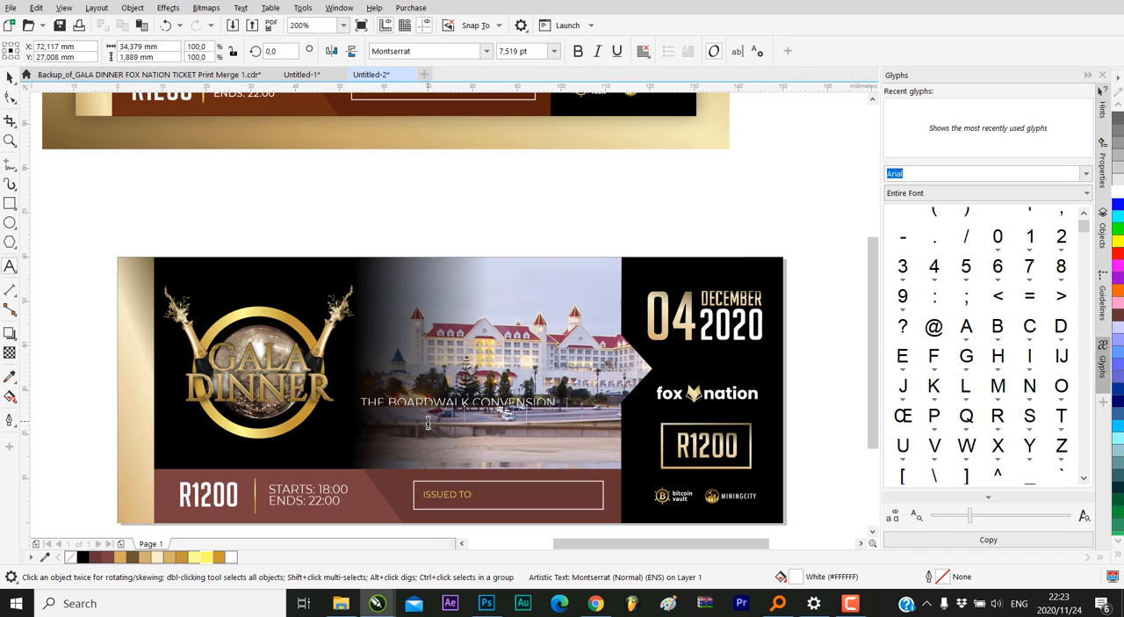
{"action": "type", "text": "SION"}
{"action": "key", "text": "Return"}
{"action": "type", "text": "CENTRE"}
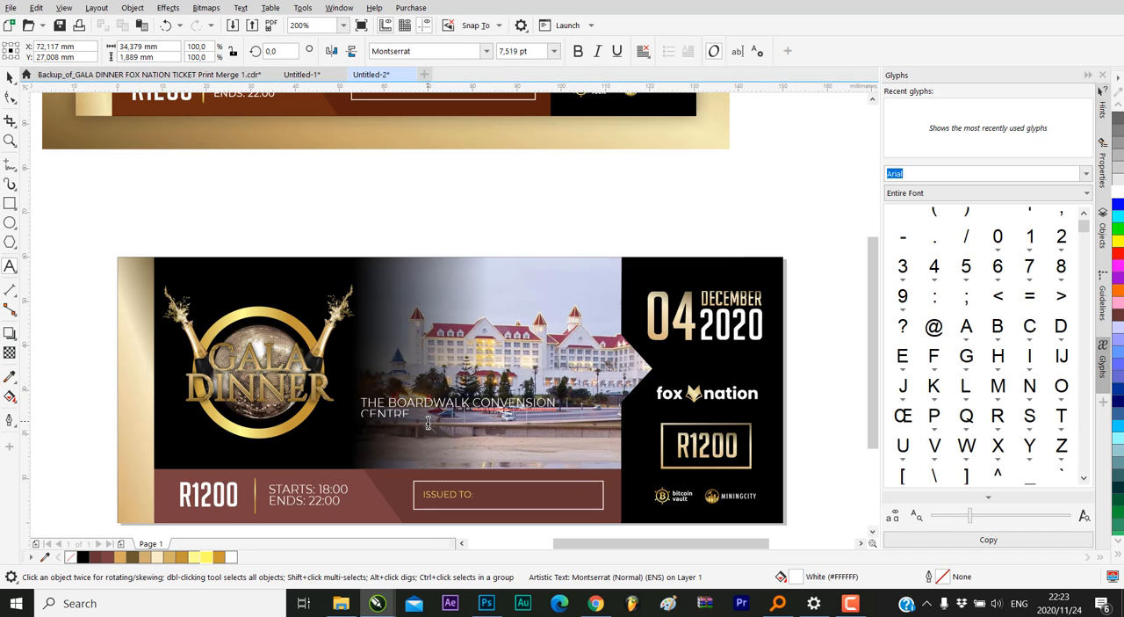
Correct CONVENSION to CONVENTION and rearrange the line breaks so CONVENTION CENTRE sits on the line below THE BOARDWALK
{"action": "right_click", "coordinate": [490, 405]}
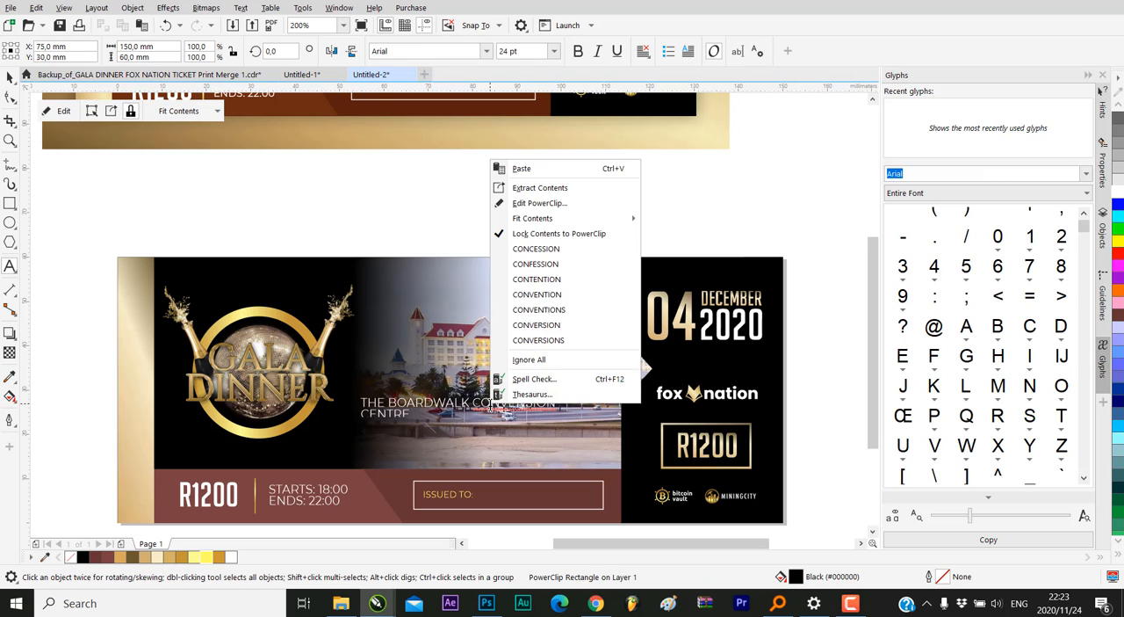
{"action": "left_click", "coordinate": [557, 294]}
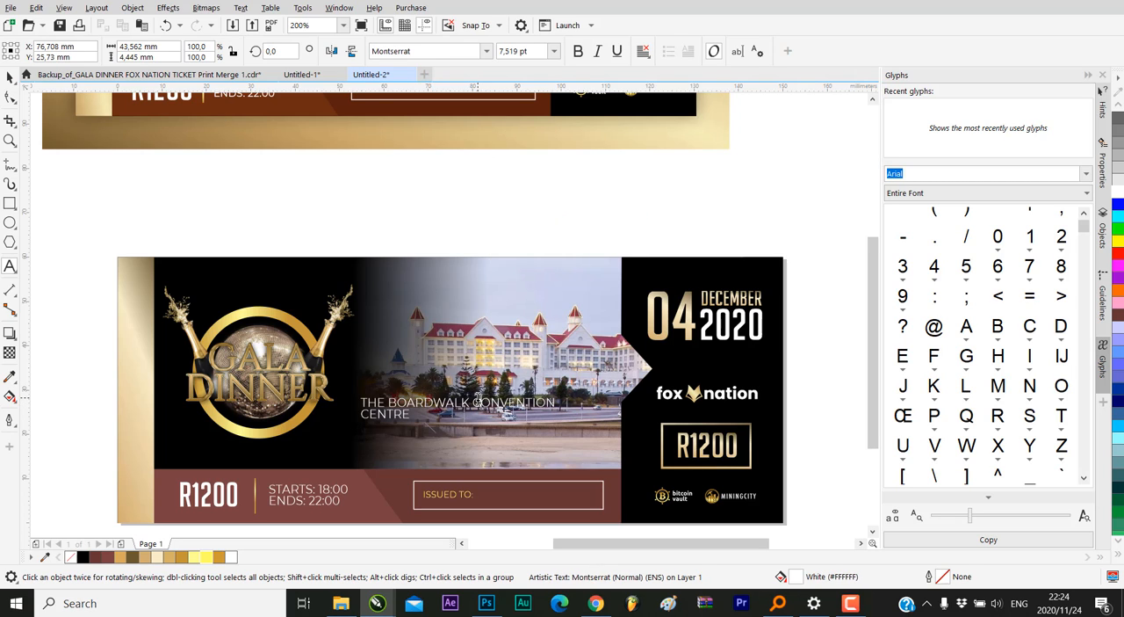
{"action": "left_click", "coordinate": [476, 401]}
{"action": "key", "text": "Return"}
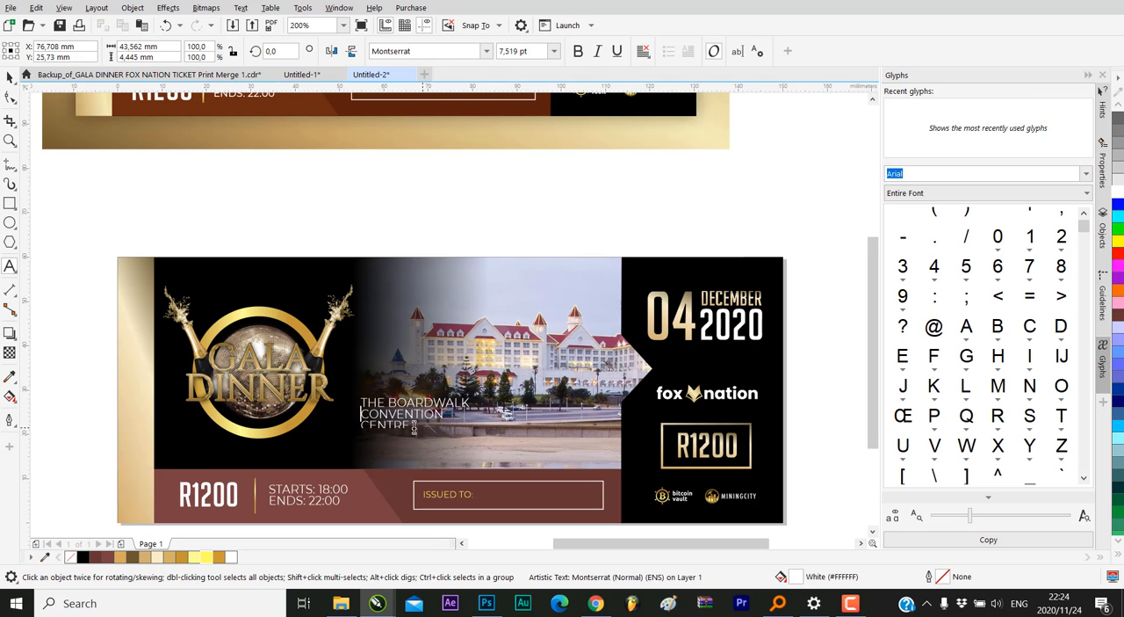
{"action": "scroll", "coordinate": [366, 424], "scroll_direction": "up", "scroll_amount": 2}
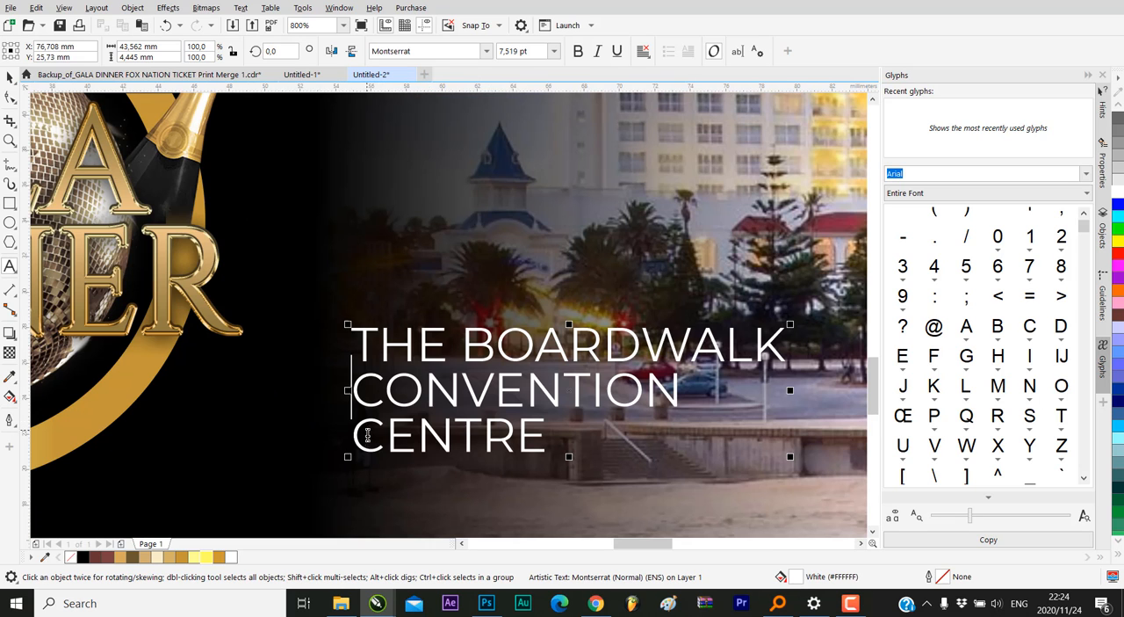
{"action": "key", "text": "BackSpace"}
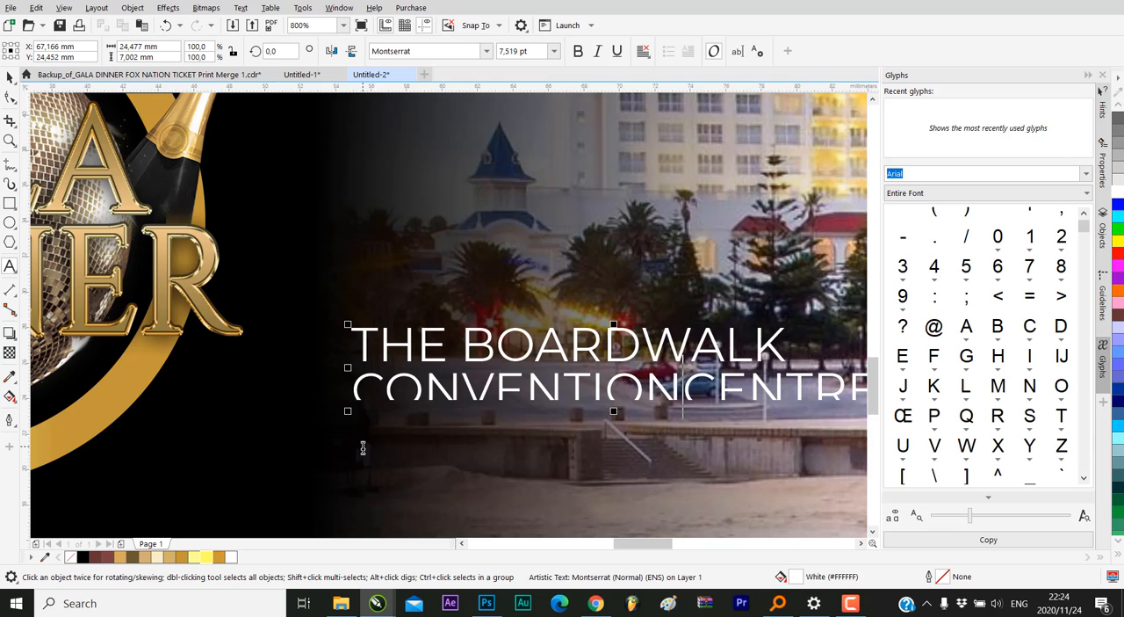
{"action": "scroll", "coordinate": [373, 450], "scroll_direction": "down", "scroll_amount": 2}
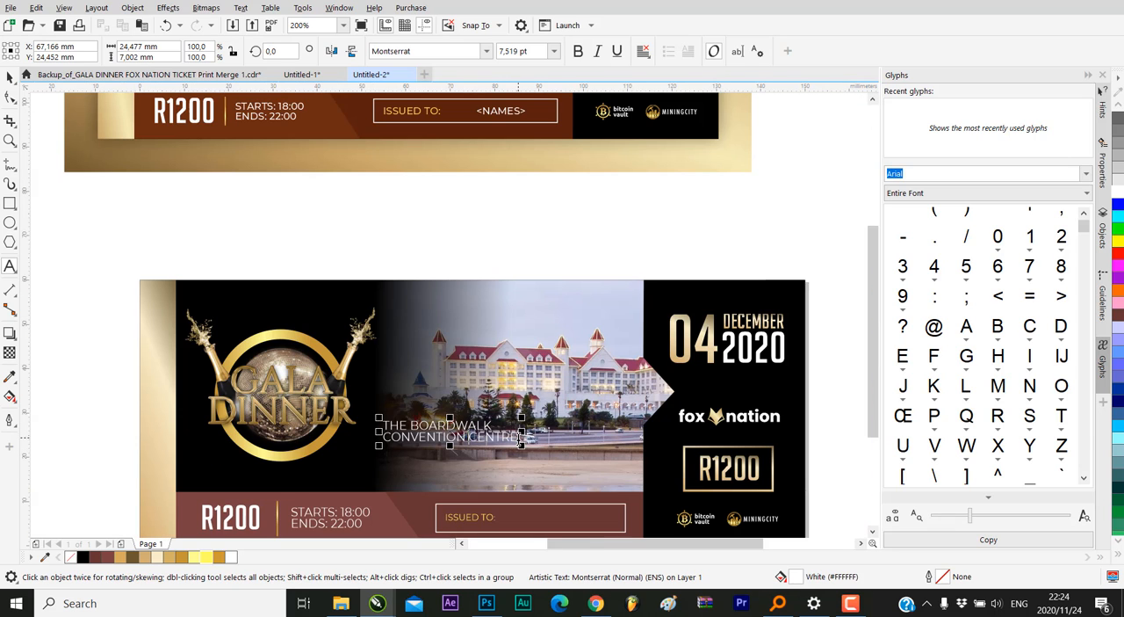
Add PORT ELIZABETH as the third venue line and enlarge the text block to about 37.8 mm wide (9.398 pt)
{"action": "key", "text": "Return"}
{"action": "type", "text": "PORT ELIZABETH"}
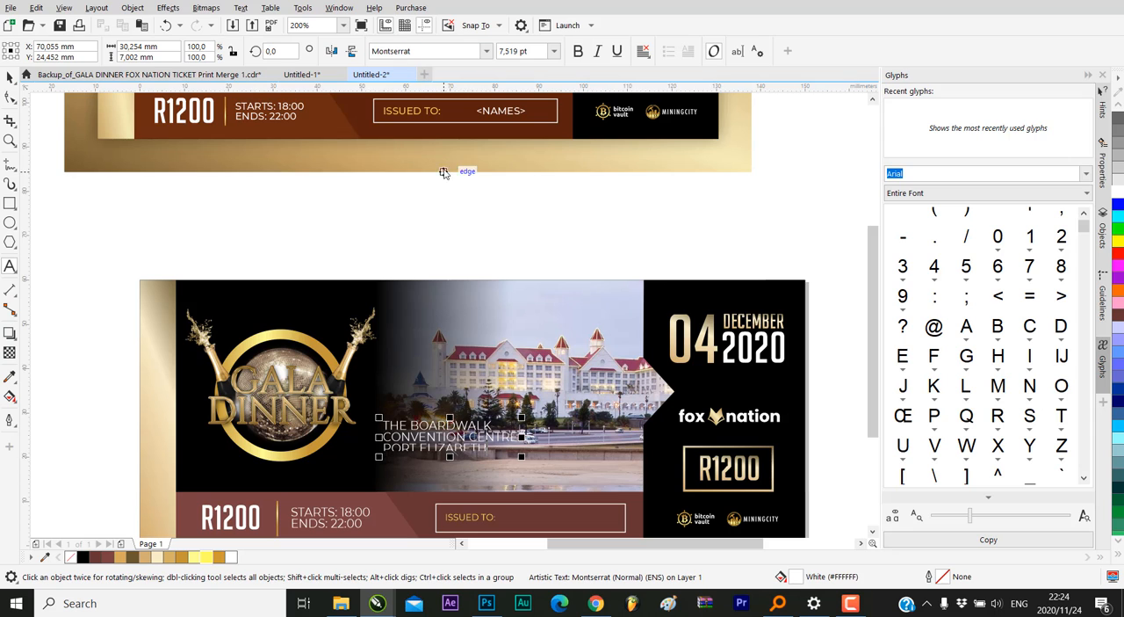
{"action": "left_click", "coordinate": [10, 79]}
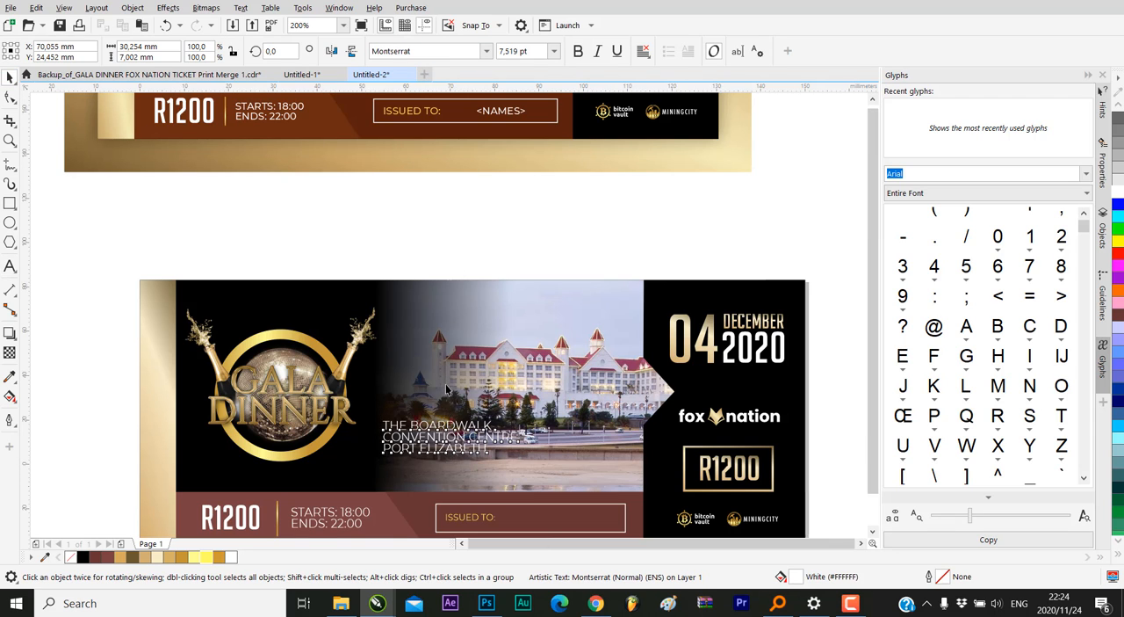
{"action": "scroll", "coordinate": [464, 414], "scroll_direction": "down", "scroll_amount": 1}
{"action": "scroll", "coordinate": [495, 390], "scroll_direction": "up", "scroll_amount": 1}
{"action": "left_click_drag", "start_coordinate": [505, 384], "coordinate": [492, 417]}
{"action": "scroll", "coordinate": [492, 417], "scroll_direction": "down", "scroll_amount": 1}
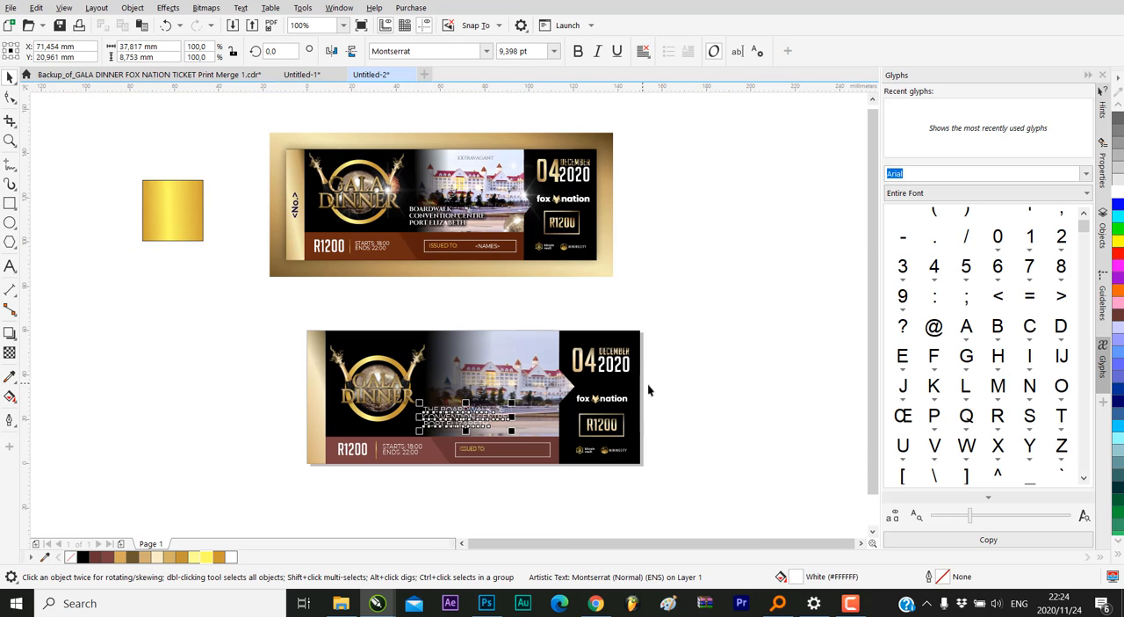
{"action": "left_click", "coordinate": [647, 383]}
Set the new ticket's venue text in Cinzel Bold, matching the lettering style of the reference ticket
{"action": "scroll", "coordinate": [432, 214], "scroll_direction": "up", "scroll_amount": 3}
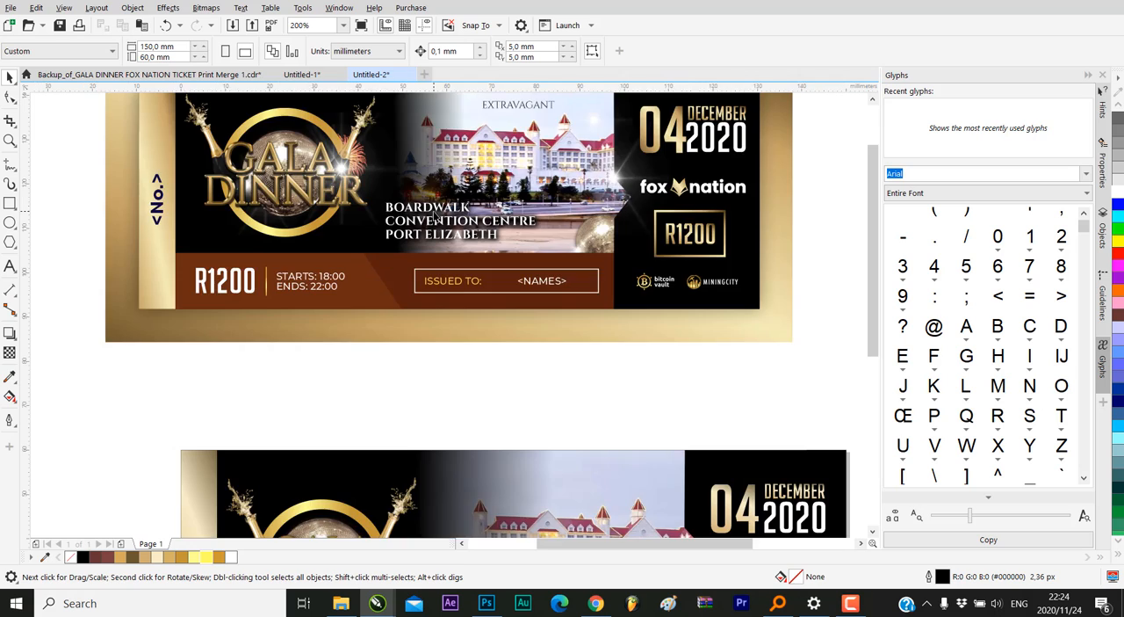
{"action": "scroll", "coordinate": [433, 215], "scroll_direction": "down", "scroll_amount": 2}
{"action": "scroll", "coordinate": [433, 215], "scroll_direction": "up", "scroll_amount": 2}
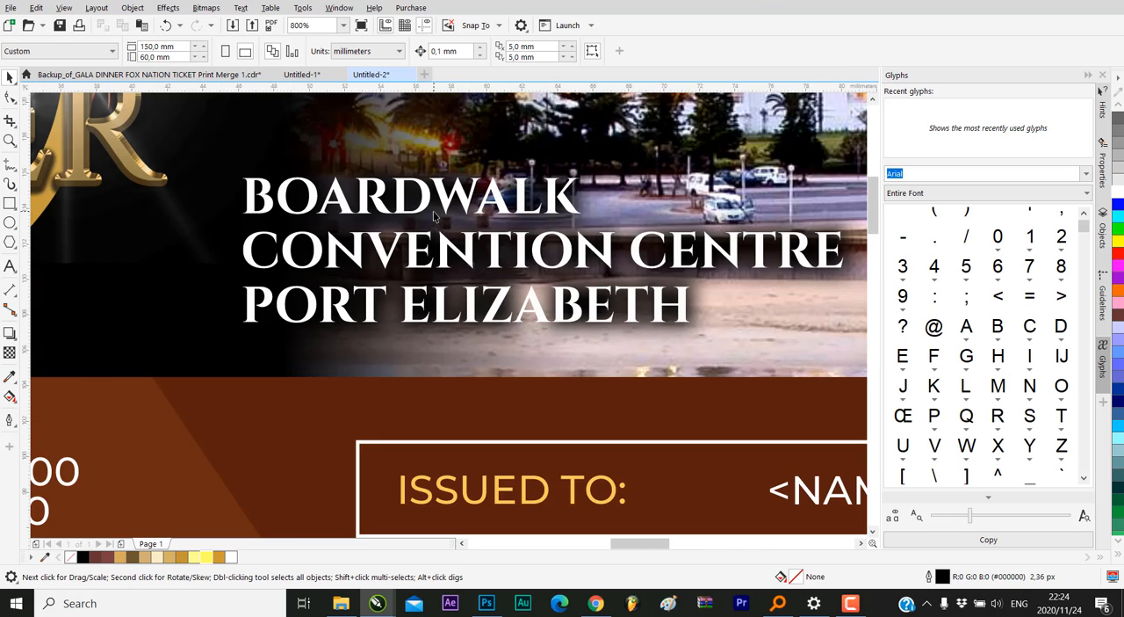
{"action": "scroll", "coordinate": [433, 215], "scroll_direction": "down", "scroll_amount": 2}
{"action": "scroll", "coordinate": [433, 216], "scroll_direction": "down", "scroll_amount": 2}
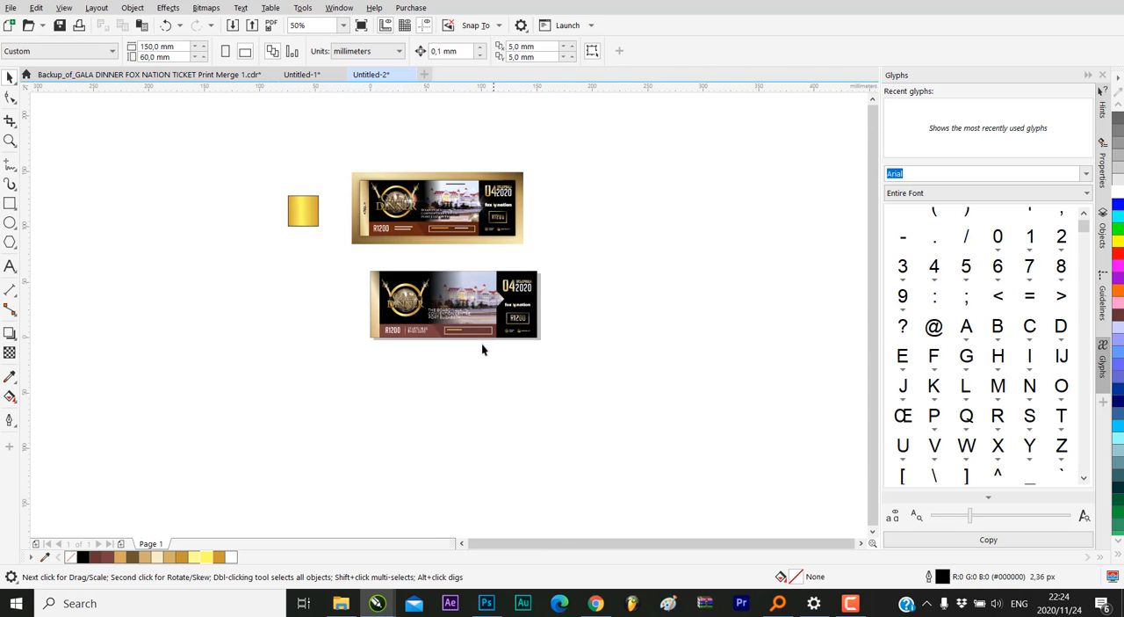
{"action": "scroll", "coordinate": [448, 309], "scroll_direction": "up", "scroll_amount": 3}
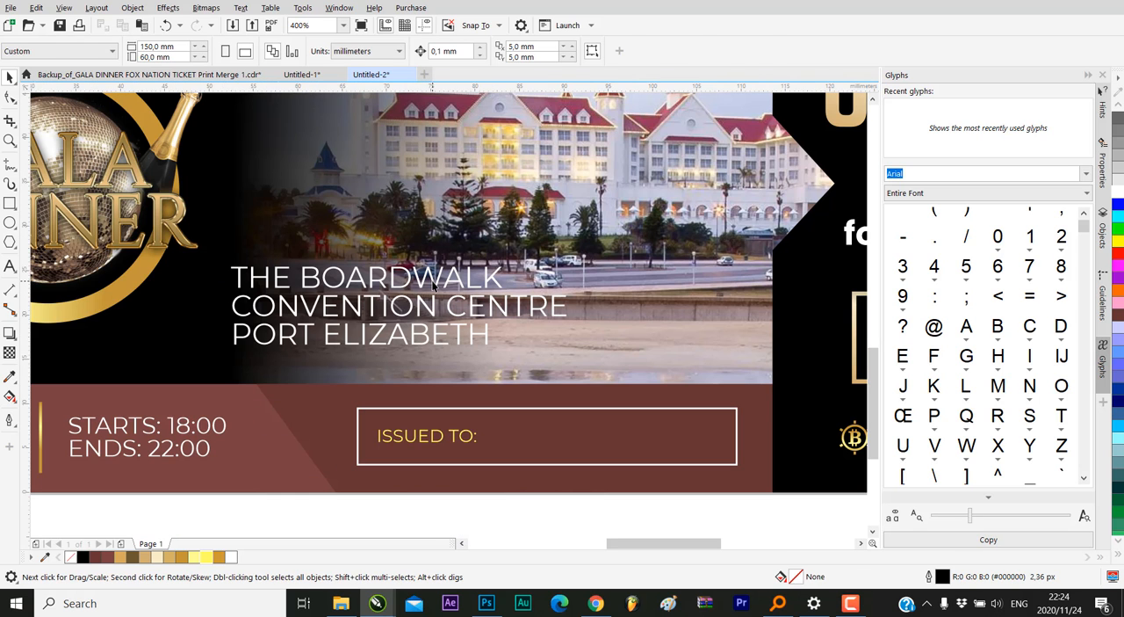
{"action": "left_click", "coordinate": [433, 283]}
{"action": "left_click", "coordinate": [480, 50]}
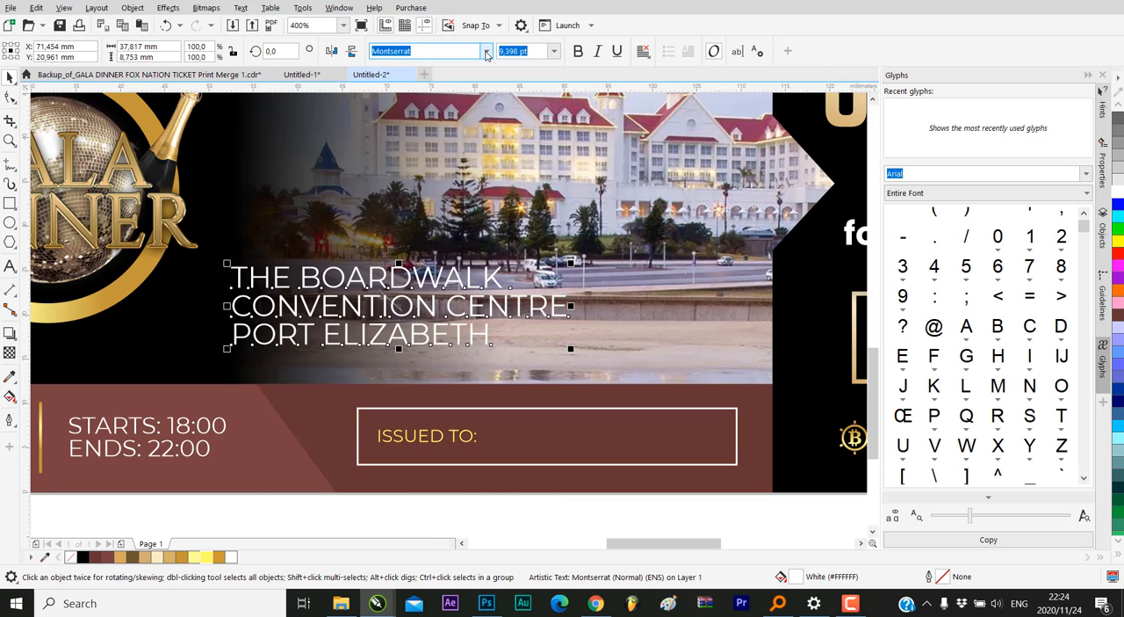
{"action": "left_click", "coordinate": [486, 50]}
{"action": "left_click", "coordinate": [433, 51]}
{"action": "double_click", "coordinate": [387, 50]}
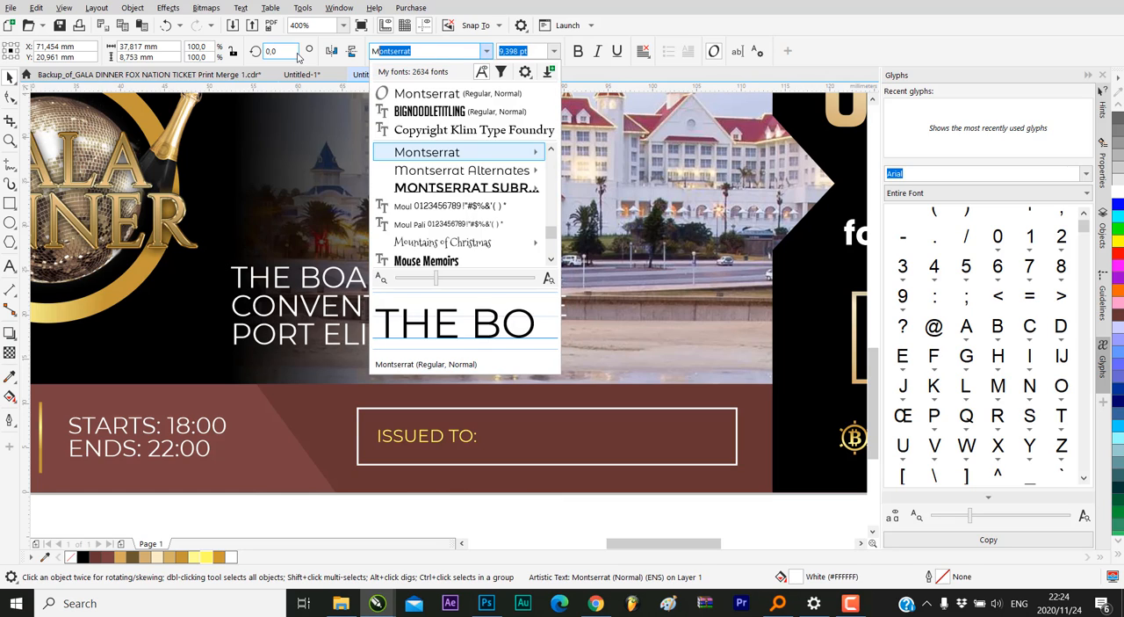
{"action": "type", "text": "MCINZE"}
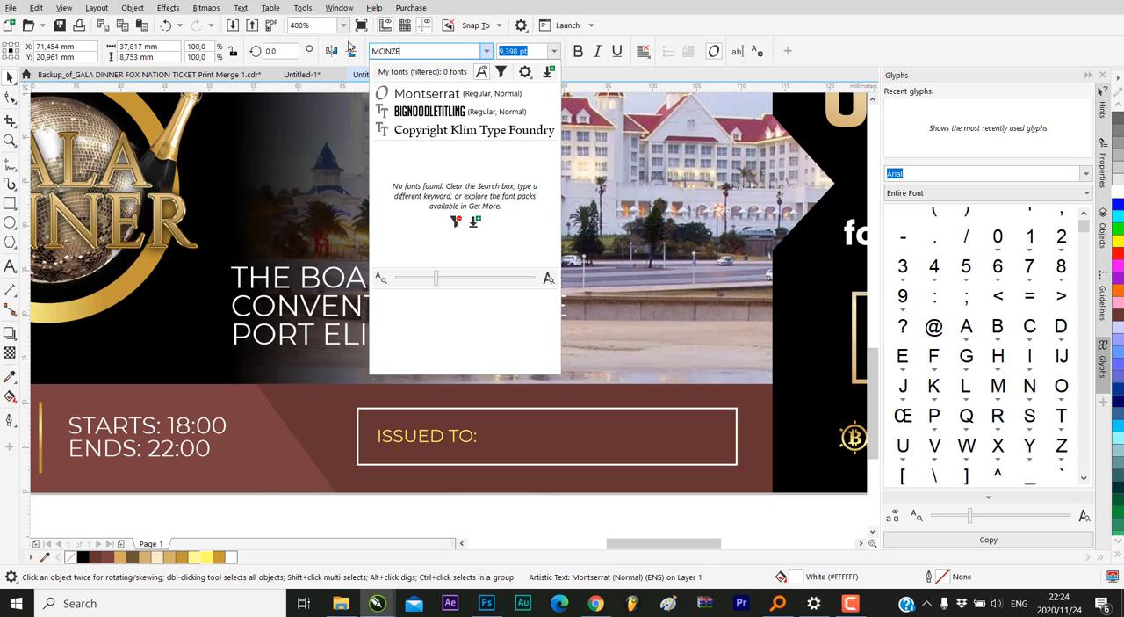
{"action": "left_click", "coordinate": [376, 51]}
{"action": "key", "text": "BackSpace"}
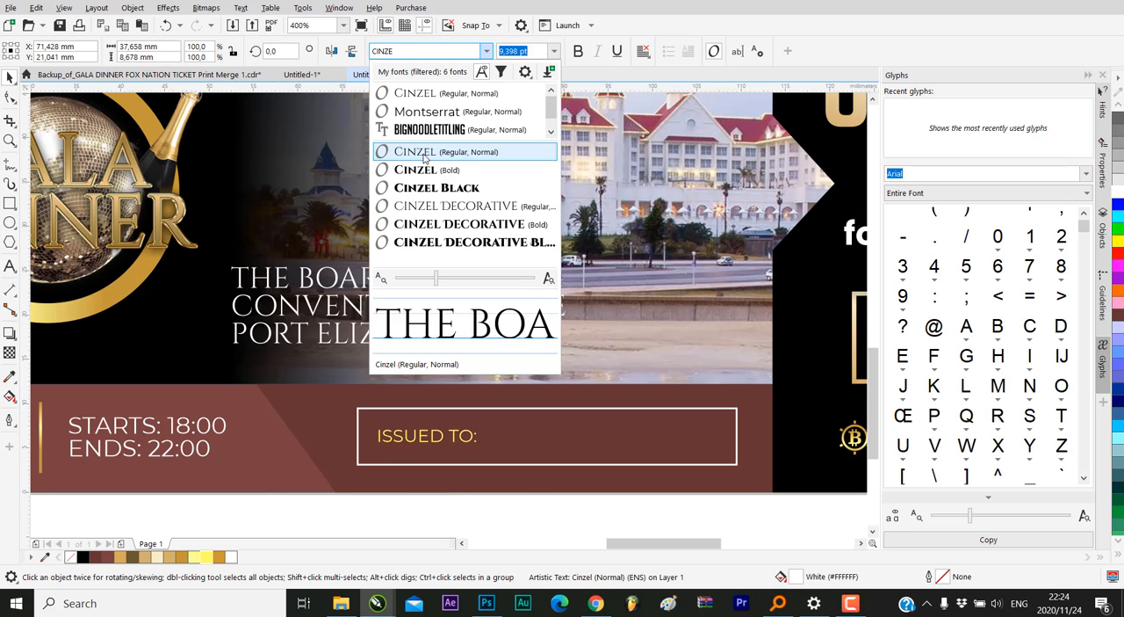
{"action": "left_click", "coordinate": [423, 168]}
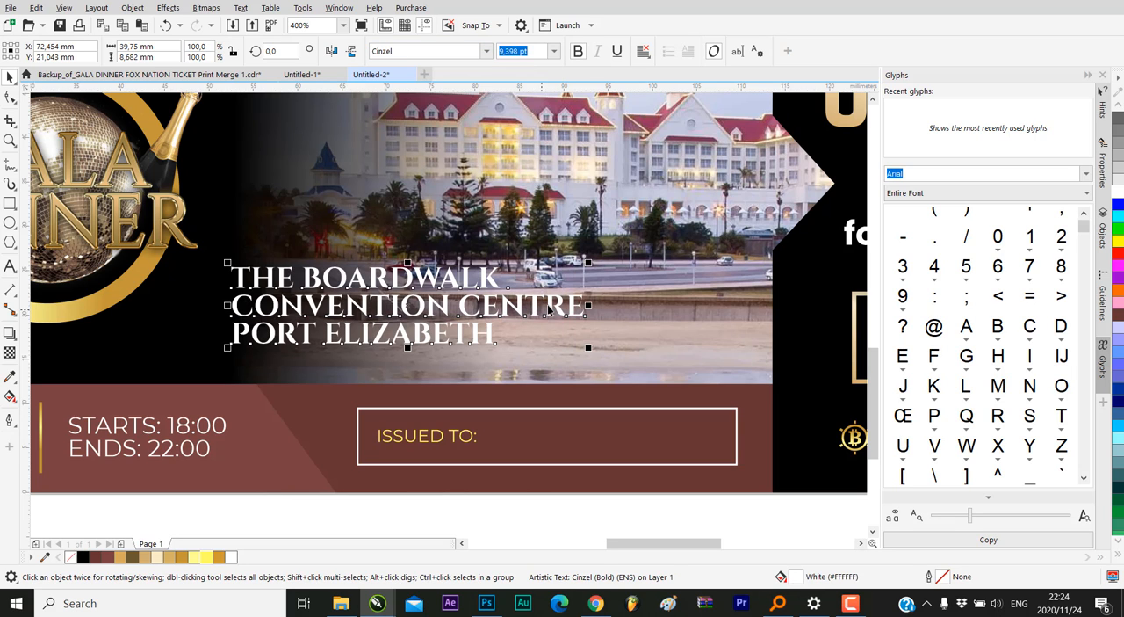
Enlarge the three-line venue text proportionally and shift it slightly over the lower part of the hotel photo
{"action": "left_click_drag", "start_coordinate": [588, 262], "coordinate": [653, 248]}
{"action": "left_click_drag", "start_coordinate": [545, 255], "coordinate": [538, 253]}
{"action": "scroll", "coordinate": [552, 369], "scroll_direction": "down", "scroll_amount": 2}
{"action": "left_click", "coordinate": [793, 319]}
{"action": "scroll", "coordinate": [564, 359], "scroll_direction": "up", "scroll_amount": 1}
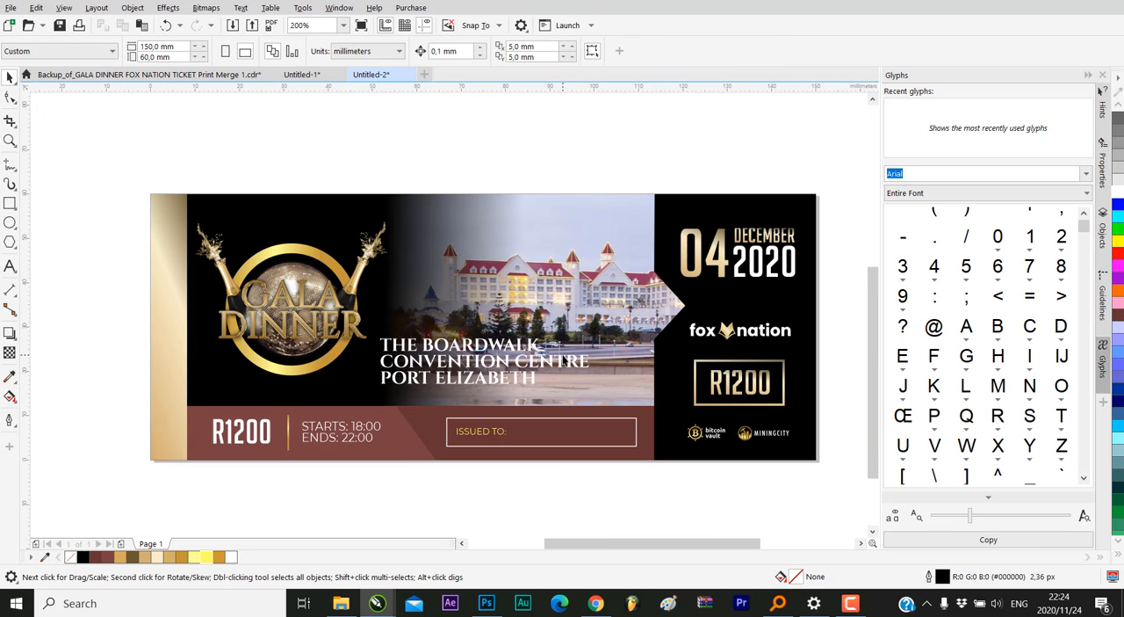
Reduce the venue text slightly to about 45.9 mm wide (10.842 pt), keeping its proportions
{"action": "left_click", "coordinate": [570, 363]}
{"action": "left_click_drag", "start_coordinate": [594, 334], "coordinate": [565, 366]}
{"action": "left_click", "coordinate": [795, 309]}
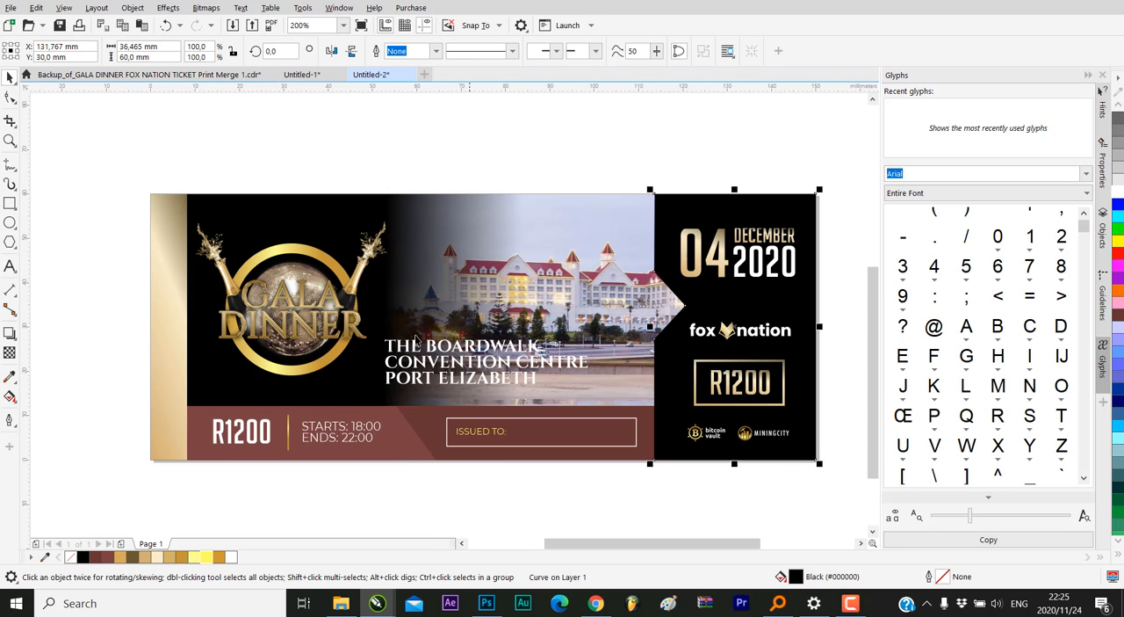
{"action": "scroll", "coordinate": [481, 342], "scroll_direction": "down", "scroll_amount": 1}
{"action": "left_click", "coordinate": [660, 320]}
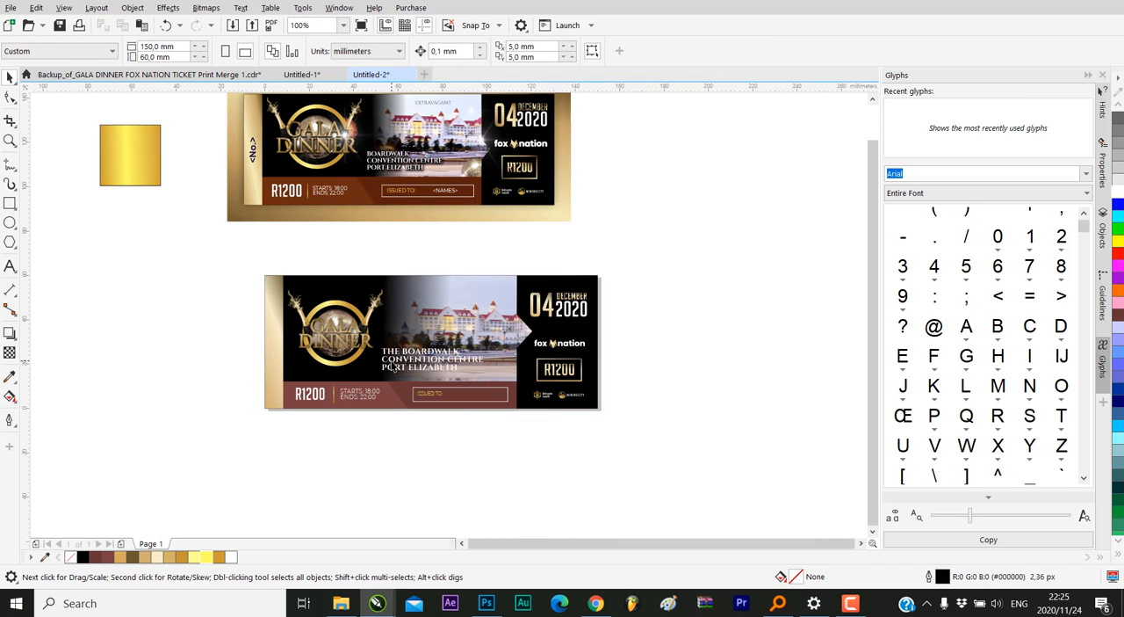
Compare the venue text with the reference ticket and scale it down to about 45.5 mm wide (10.748 pt)
{"action": "scroll", "coordinate": [415, 159], "scroll_direction": "up", "scroll_amount": 3}
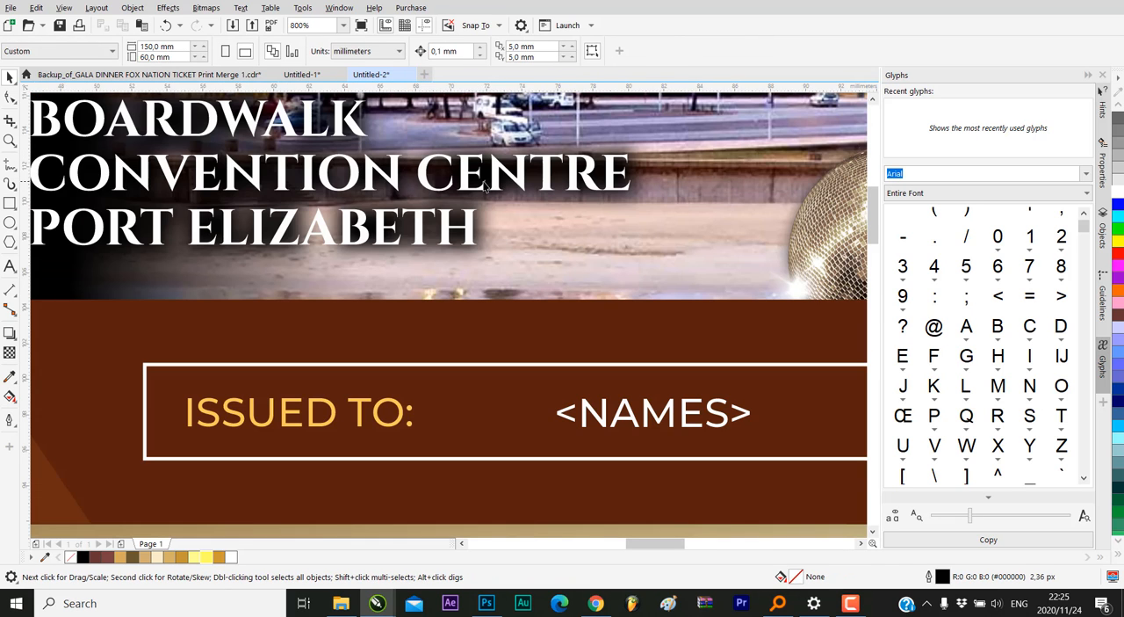
{"action": "scroll", "coordinate": [488, 185], "scroll_direction": "down", "scroll_amount": 2}
{"action": "scroll", "coordinate": [490, 184], "scroll_direction": "down", "scroll_amount": 1}
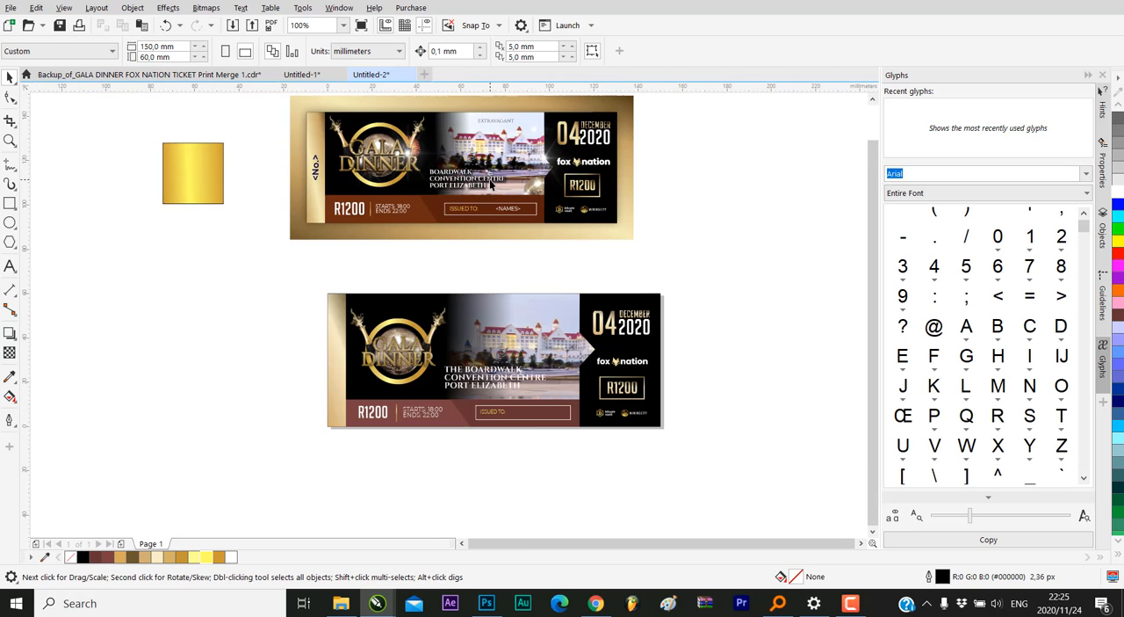
{"action": "scroll", "coordinate": [498, 376], "scroll_direction": "up", "scroll_amount": 1}
{"action": "left_click", "coordinate": [543, 388]}
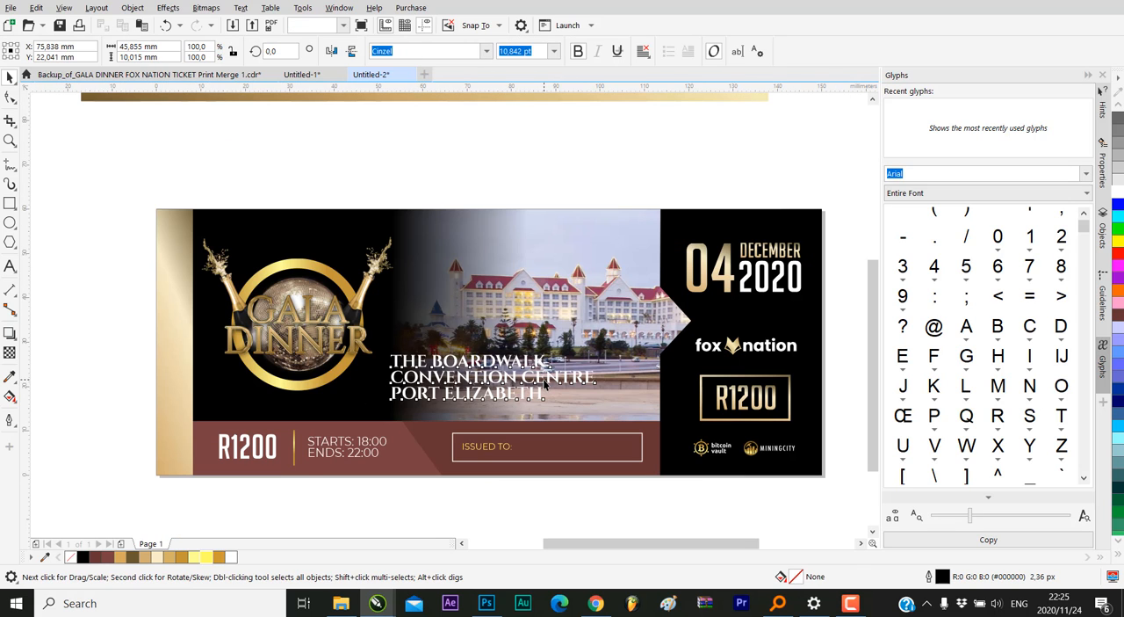
{"action": "left_click_drag", "start_coordinate": [598, 350], "coordinate": [596, 351]}
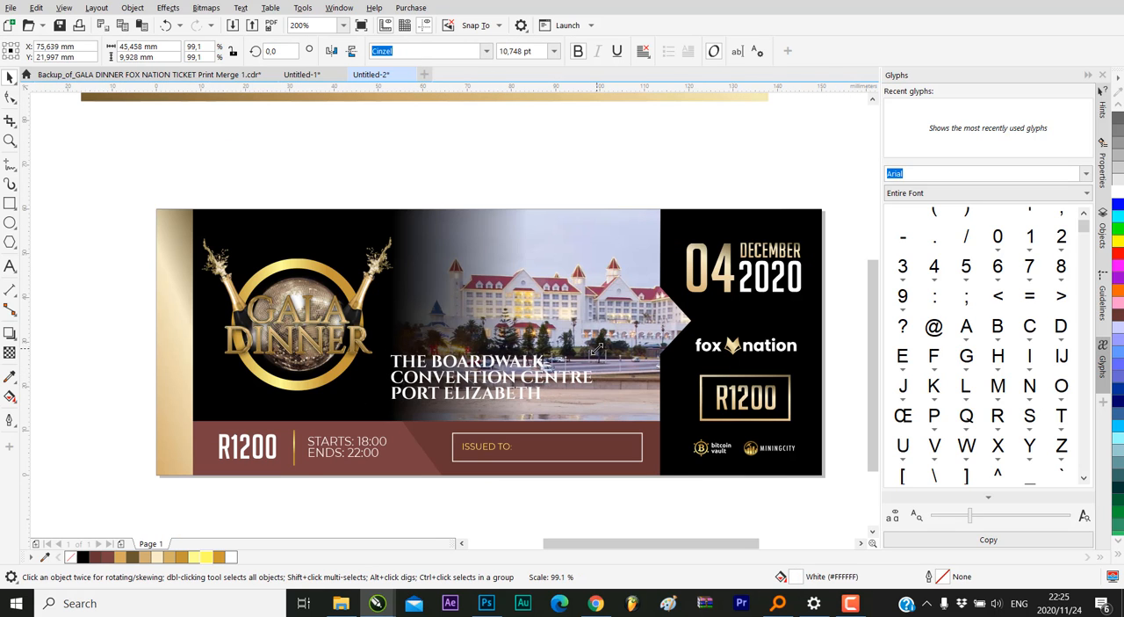
{"action": "left_click", "coordinate": [584, 186]}
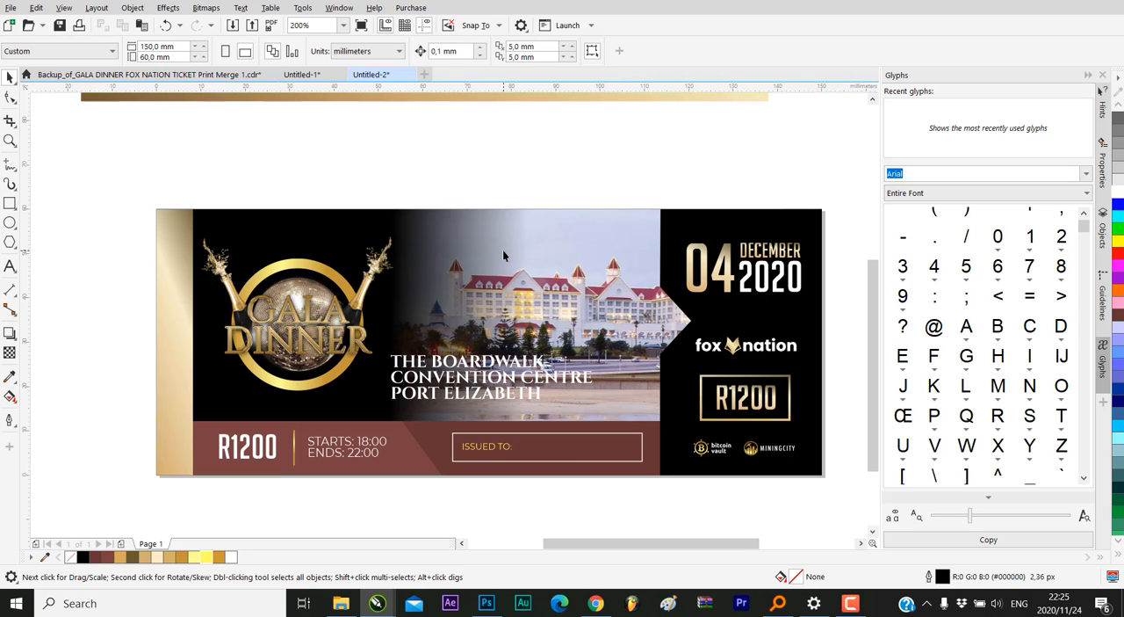
Apply a one-step black outside contour with a 0.05 mm offset to the three-line venue text
{"action": "left_click", "coordinate": [506, 363]}
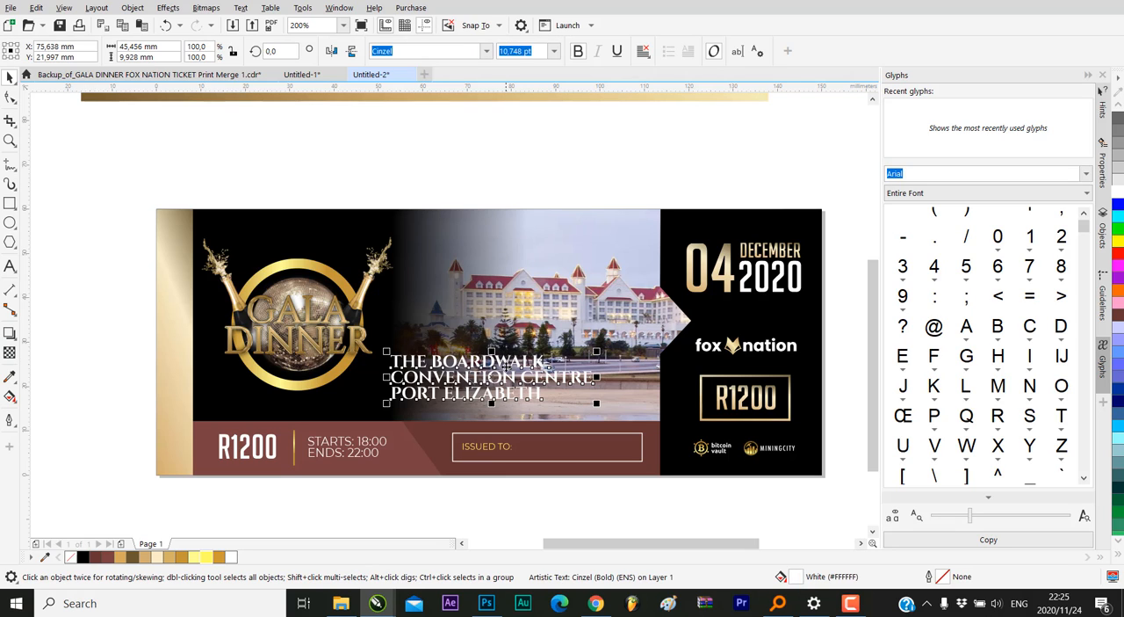
{"action": "scroll", "coordinate": [506, 367], "scroll_direction": "up", "scroll_amount": 2}
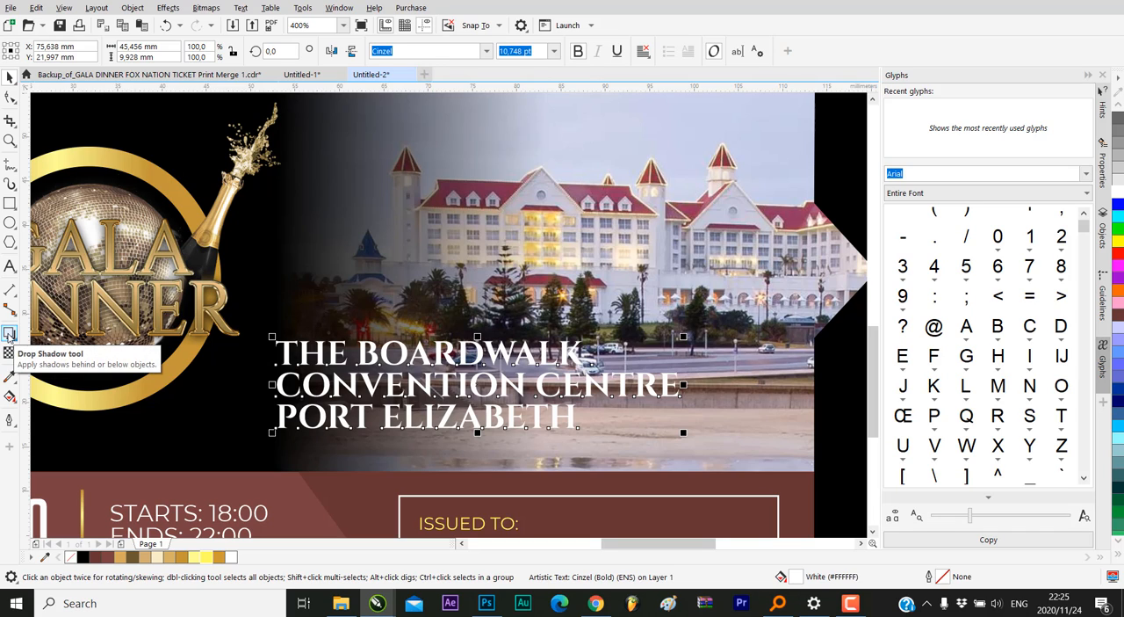
{"action": "left_click", "coordinate": [8, 335]}
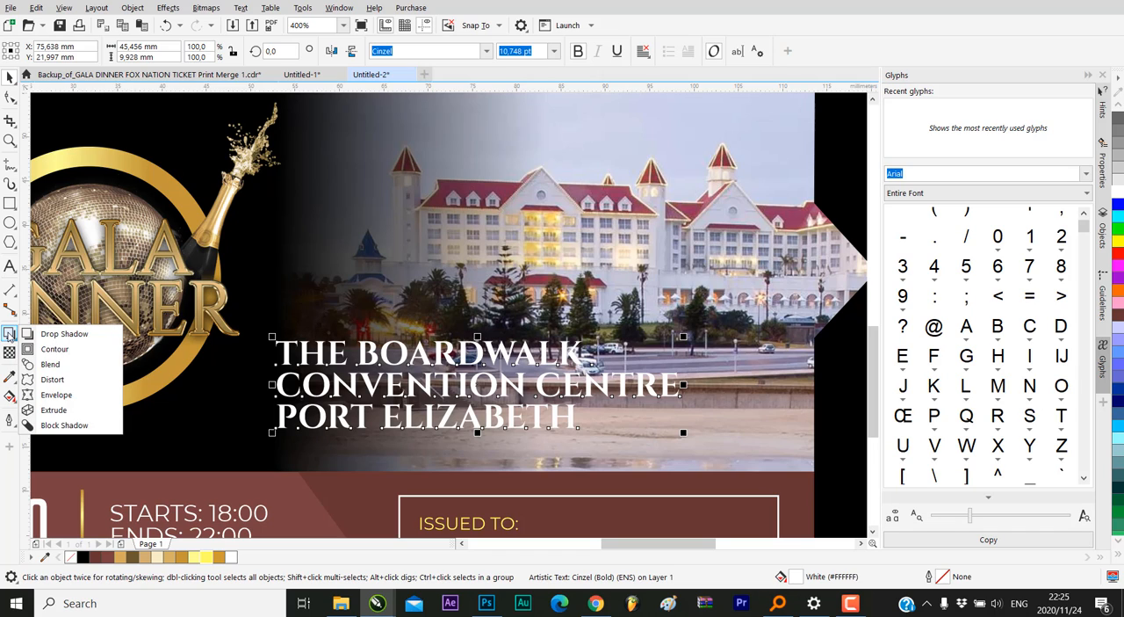
{"action": "left_click", "coordinate": [56, 350]}
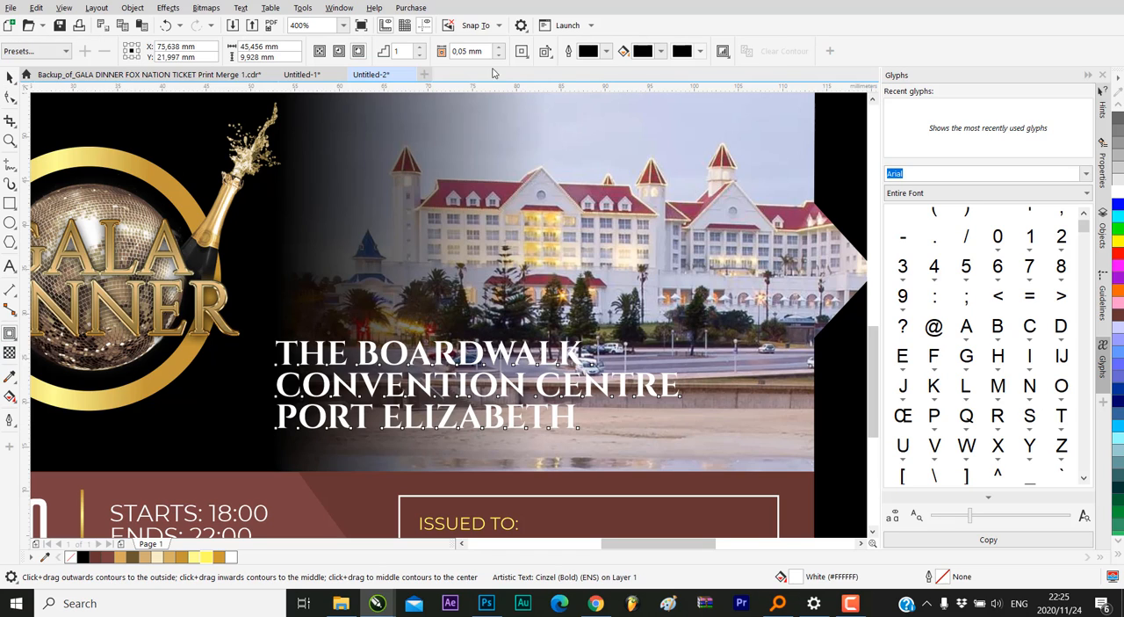
{"action": "left_click", "coordinate": [360, 54]}
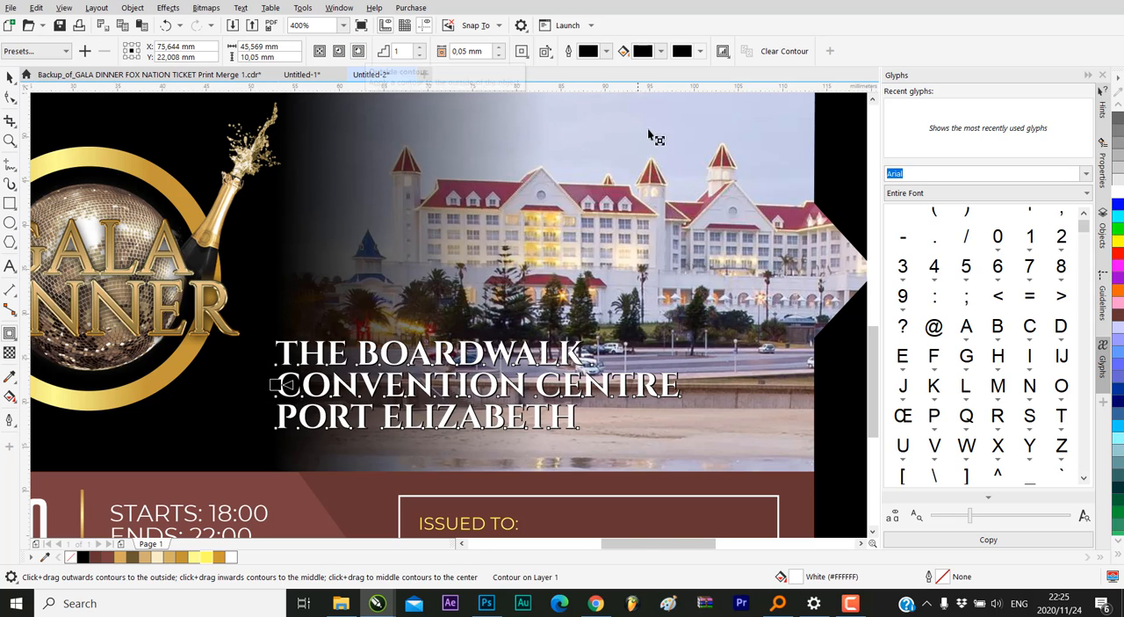
Try a 0.3 mm contour offset around the venue text, and settle on 0.1 mm
{"action": "scroll", "coordinate": [611, 371], "scroll_direction": "up", "scroll_amount": 2}
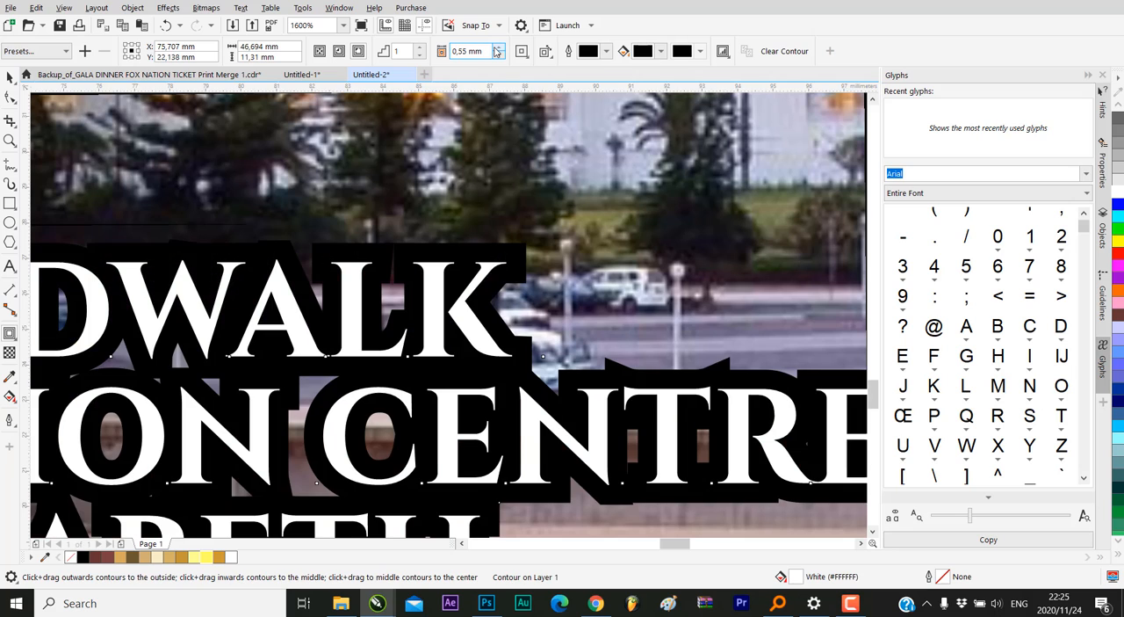
{"action": "left_click", "coordinate": [499, 55]}
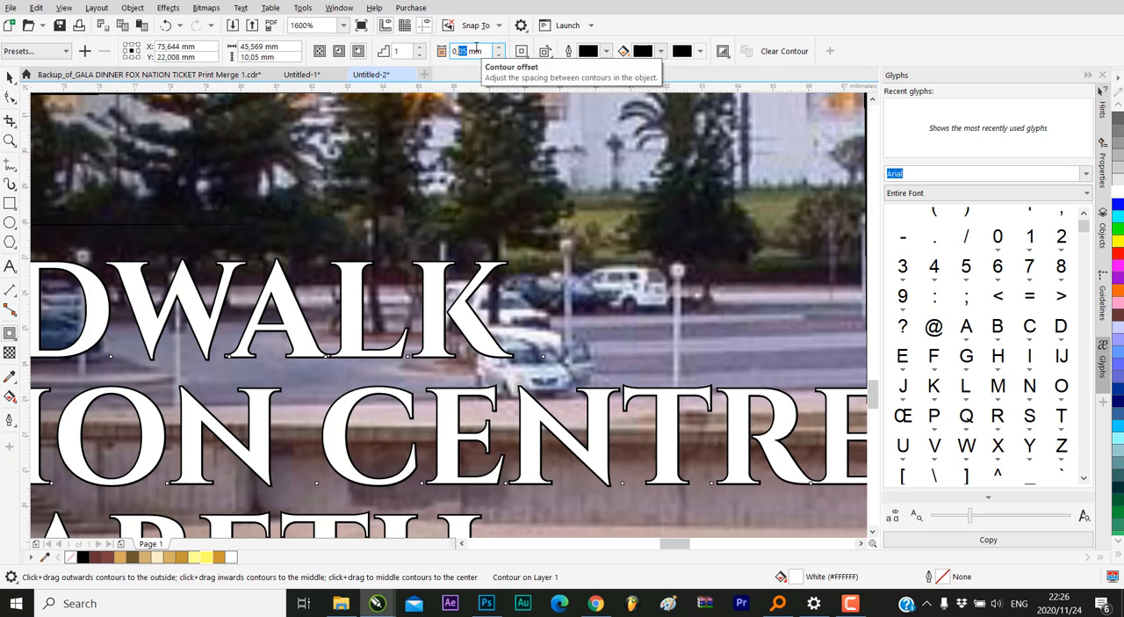
{"action": "type", "text": "3"}
{"action": "key", "text": "Return"}
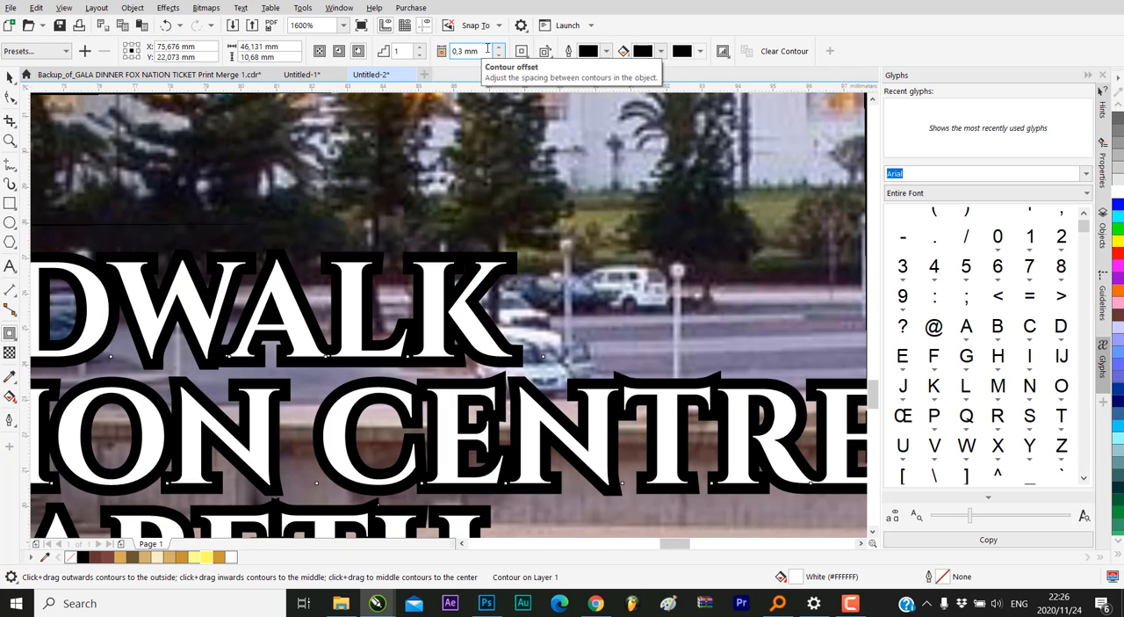
{"action": "left_click_drag", "start_coordinate": [457, 52], "coordinate": [463, 52]}
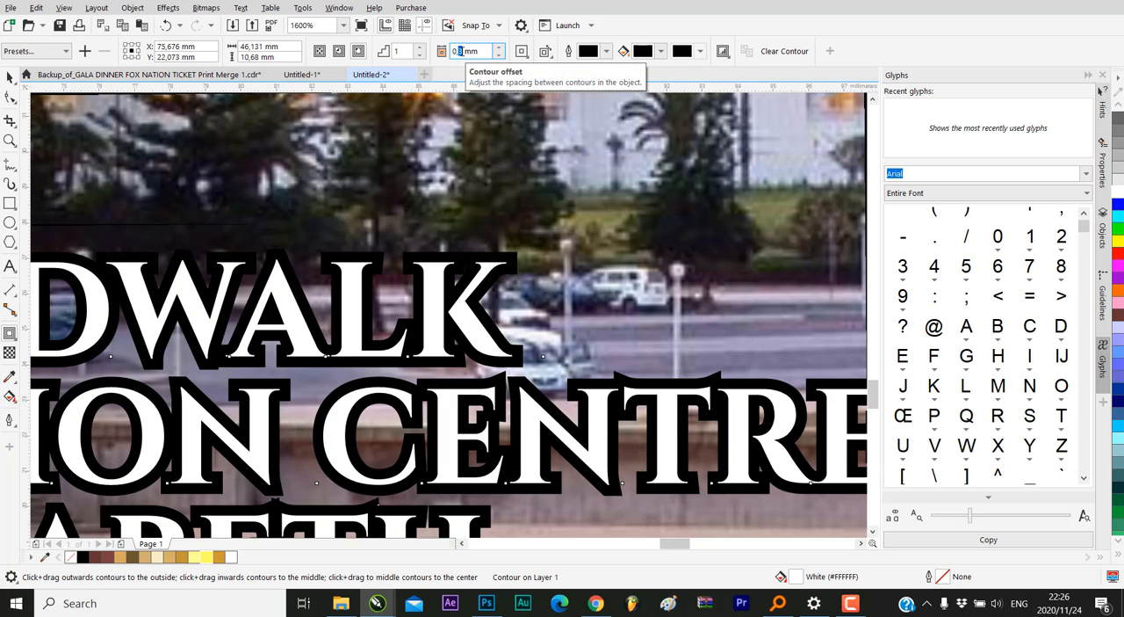
{"action": "type", "text": "1"}
{"action": "key", "text": "Return"}
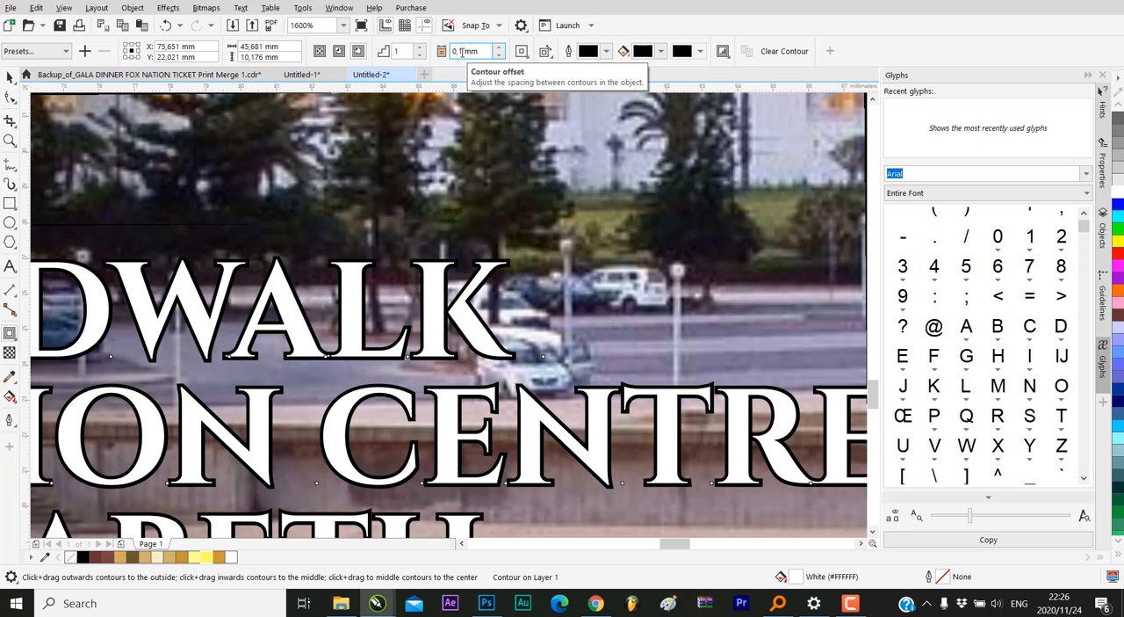
Break the black contour apart from the white venue text and clear the selection
{"action": "scroll", "coordinate": [474, 264], "scroll_direction": "up", "scroll_amount": 3}
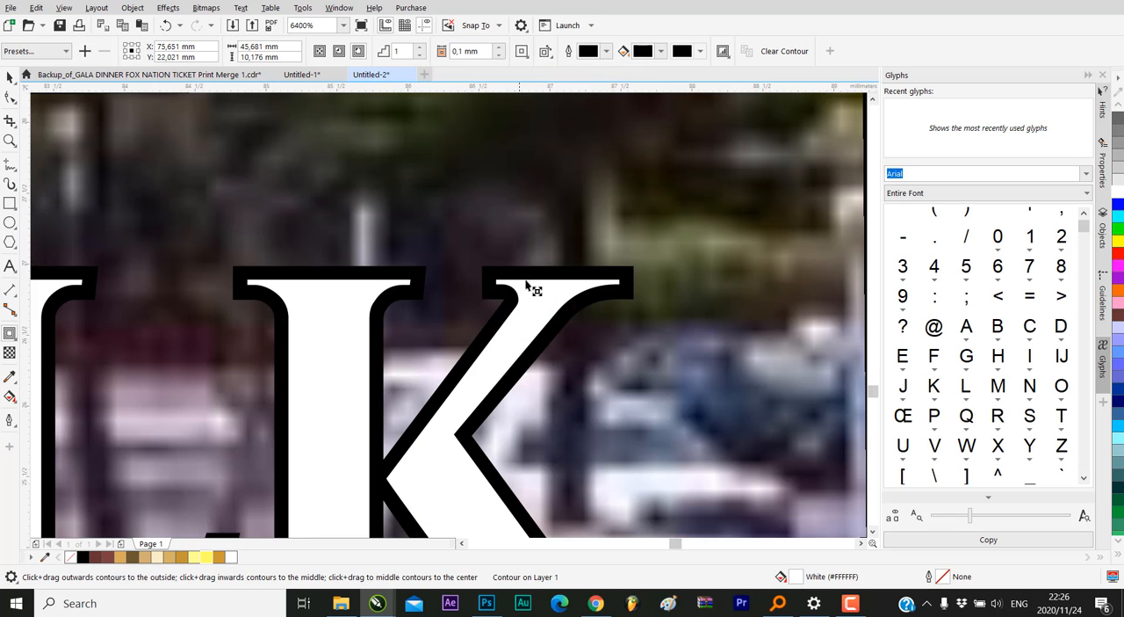
{"action": "right_click", "coordinate": [586, 275]}
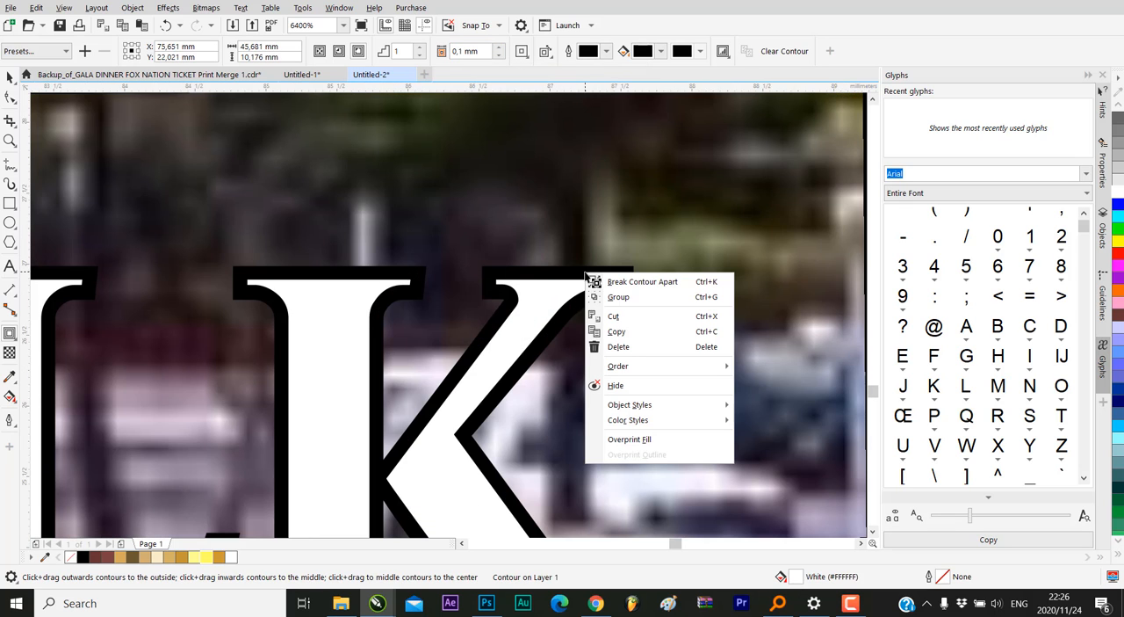
{"action": "left_click", "coordinate": [634, 283]}
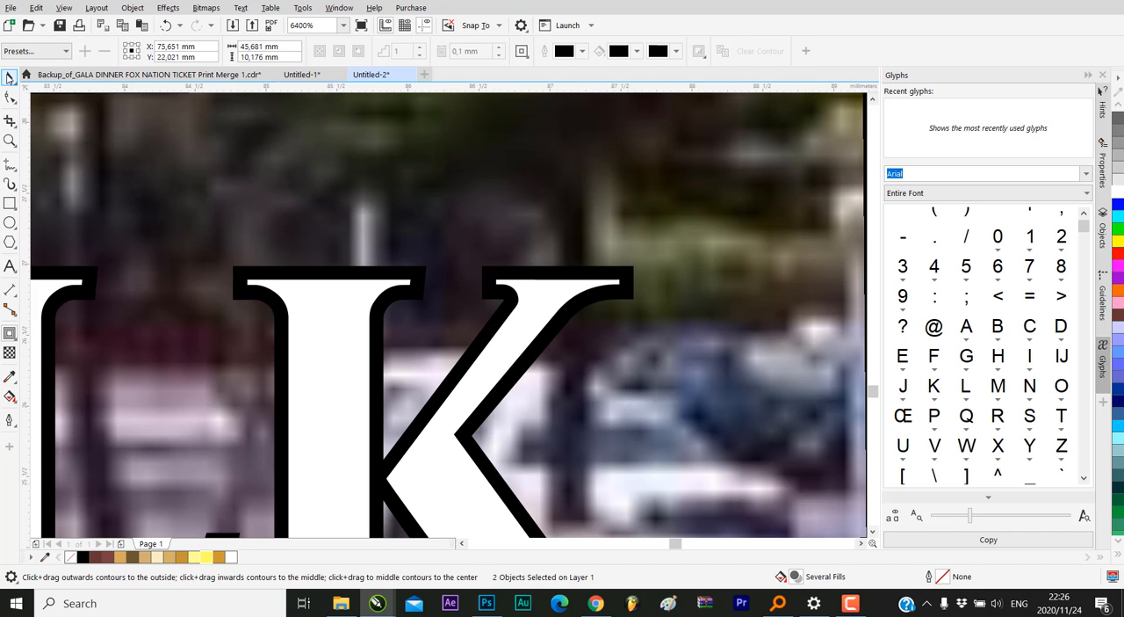
{"action": "left_click", "coordinate": [9, 77]}
{"action": "scroll", "coordinate": [527, 283], "scroll_direction": "down", "scroll_amount": 10}
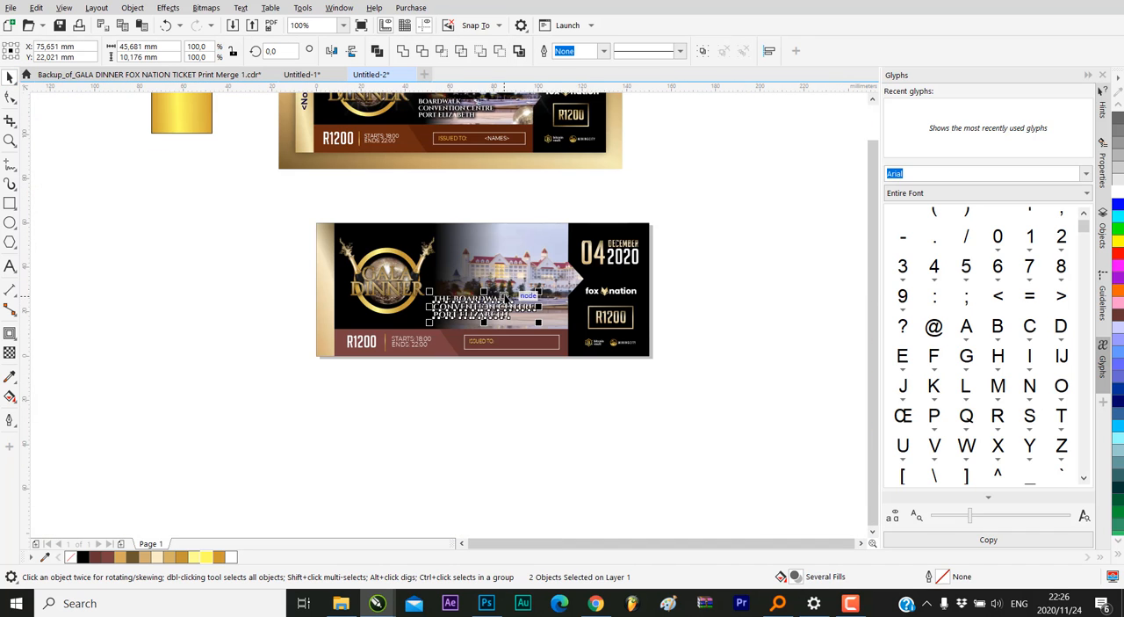
{"action": "left_click", "coordinate": [531, 395]}
Select the separated black contour at the K of BOARDWALK and inspect its edge up close
{"action": "scroll", "coordinate": [527, 371], "scroll_direction": "up", "scroll_amount": 2}
{"action": "scroll", "coordinate": [474, 220], "scroll_direction": "up", "scroll_amount": 2}
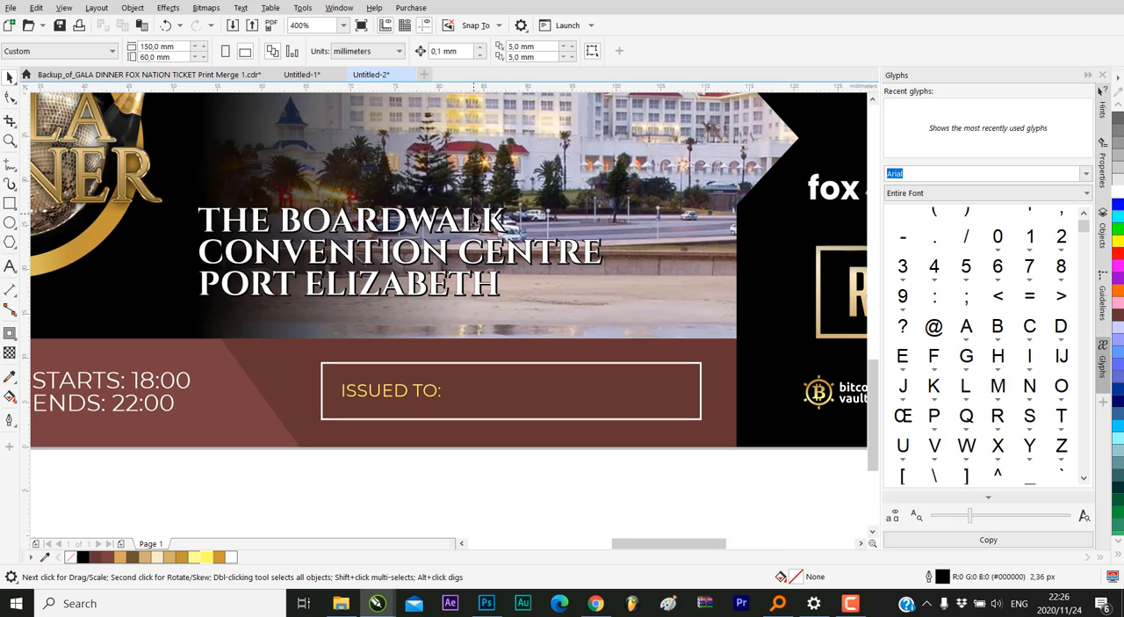
{"action": "scroll", "coordinate": [527, 208], "scroll_direction": "up", "scroll_amount": 1}
{"action": "scroll", "coordinate": [481, 214], "scroll_direction": "up", "scroll_amount": 2}
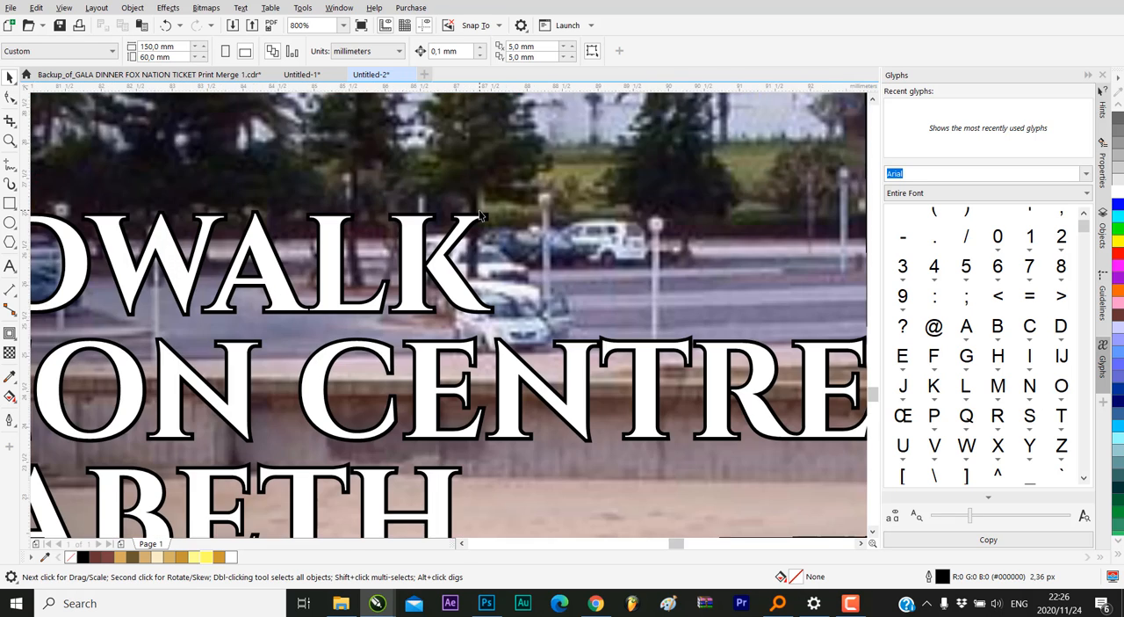
{"action": "scroll", "coordinate": [480, 213], "scroll_direction": "up", "scroll_amount": 2}
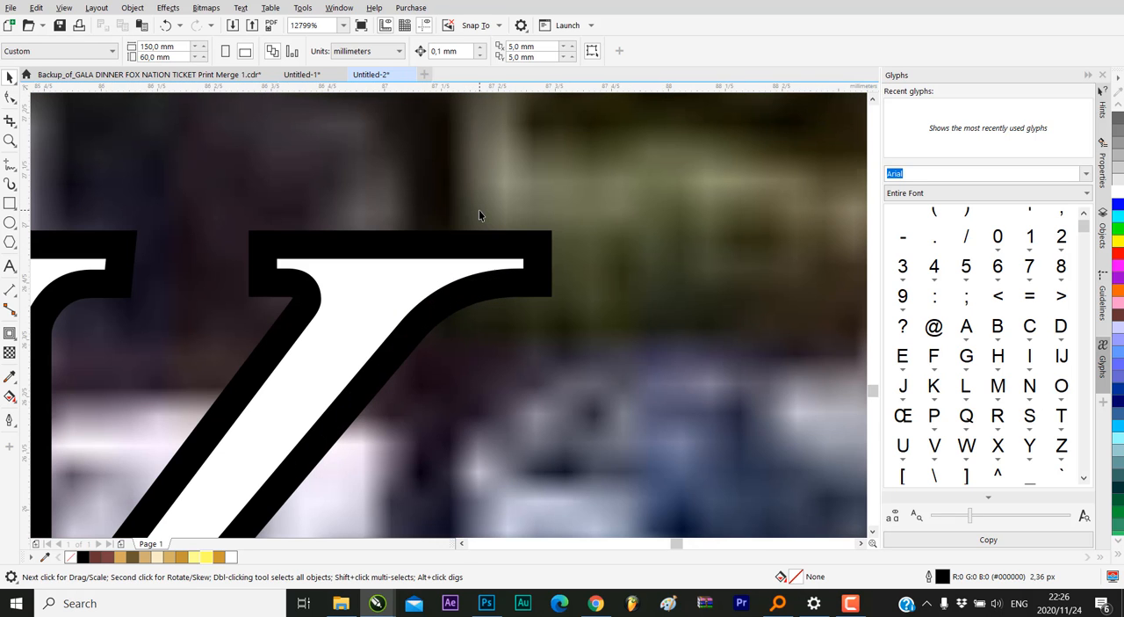
{"action": "left_click", "coordinate": [535, 243]}
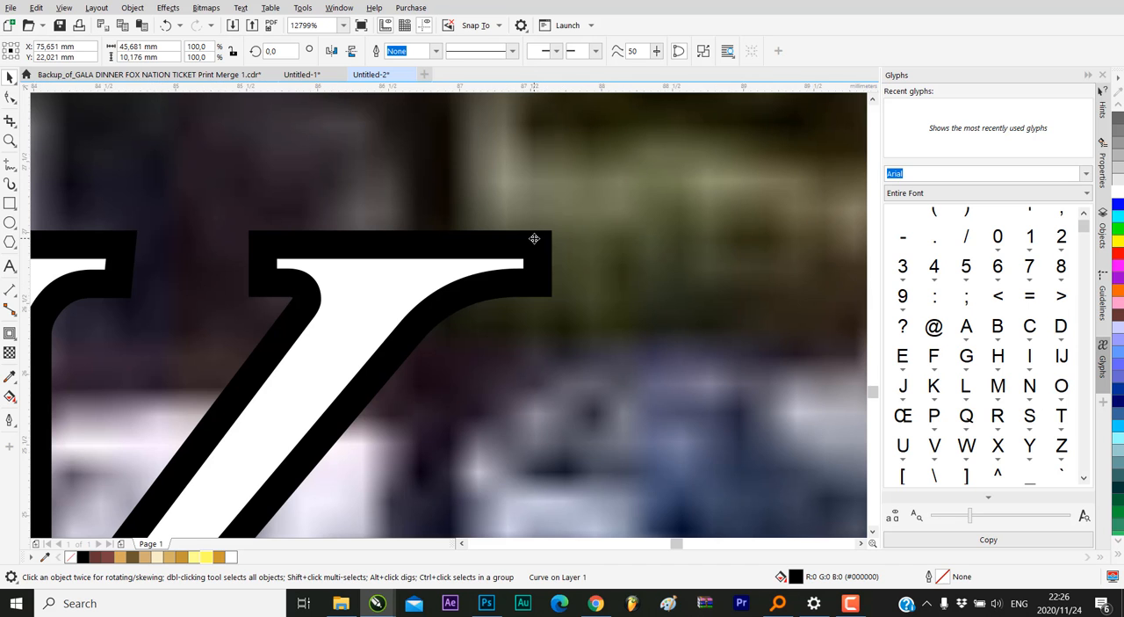
{"action": "scroll", "coordinate": [536, 238], "scroll_direction": "down", "scroll_amount": 3}
{"action": "scroll", "coordinate": [534, 238], "scroll_direction": "up", "scroll_amount": 4}
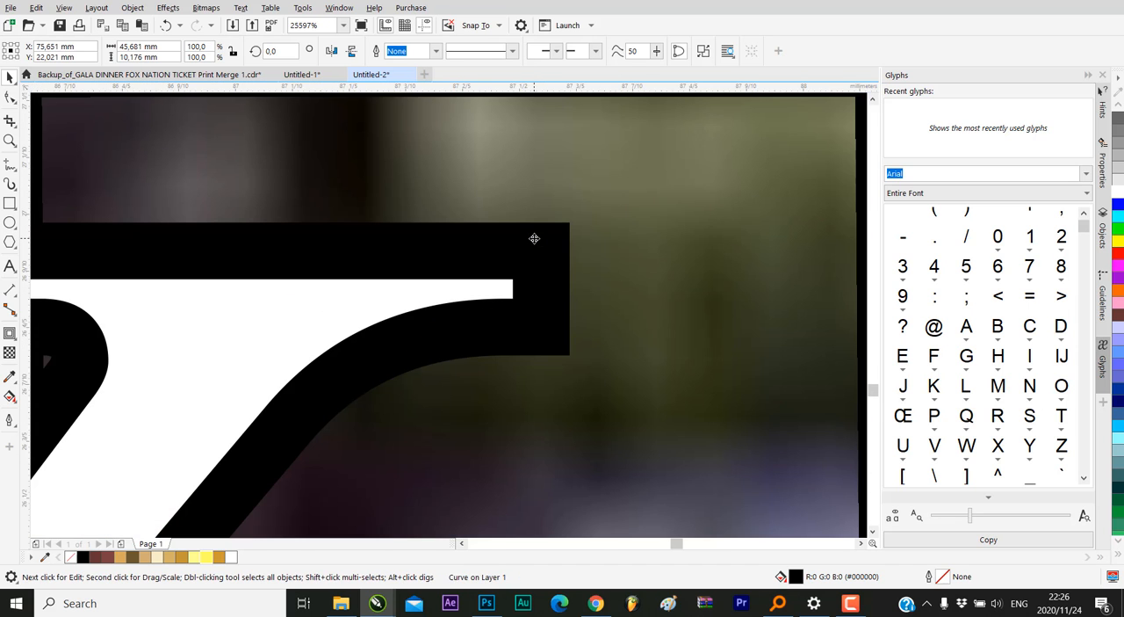
{"action": "scroll", "coordinate": [534, 238], "scroll_direction": "down", "scroll_amount": 10}
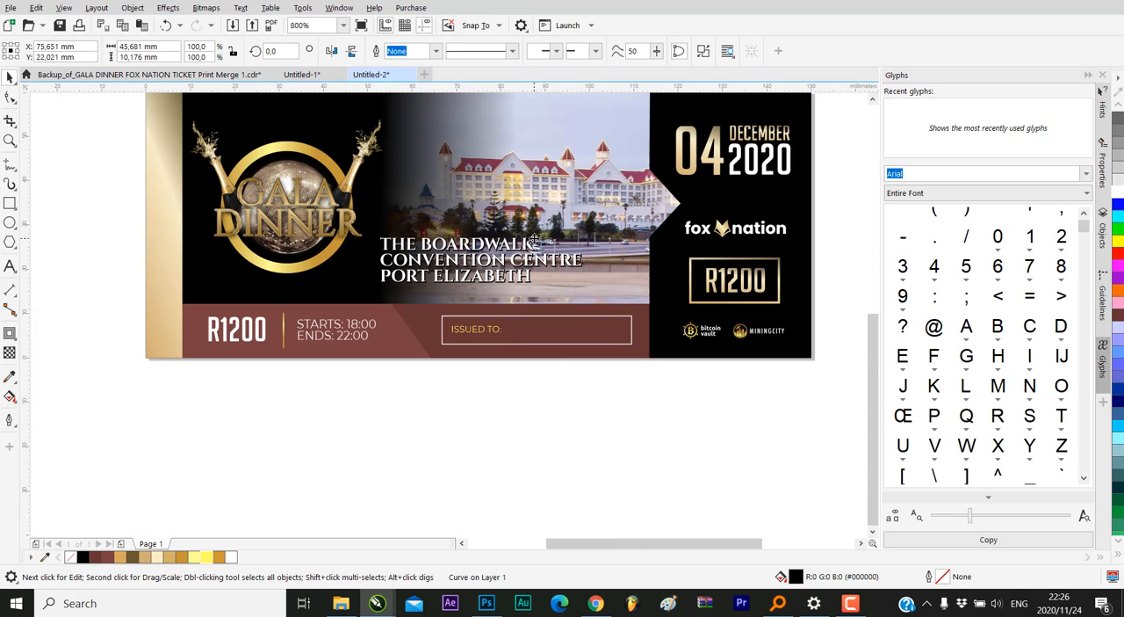
Select the black contour curve at the final H of ELIZABETH
{"action": "left_click", "coordinate": [507, 386]}
{"action": "scroll", "coordinate": [517, 277], "scroll_direction": "up", "scroll_amount": 2}
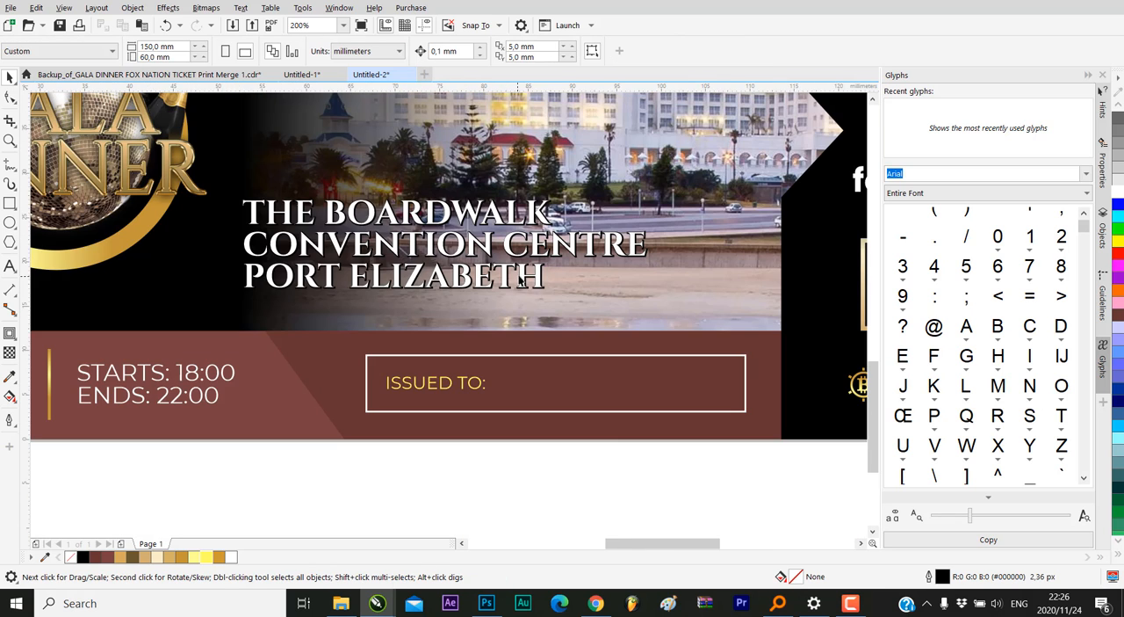
{"action": "scroll", "coordinate": [555, 278], "scroll_direction": "up", "scroll_amount": 6}
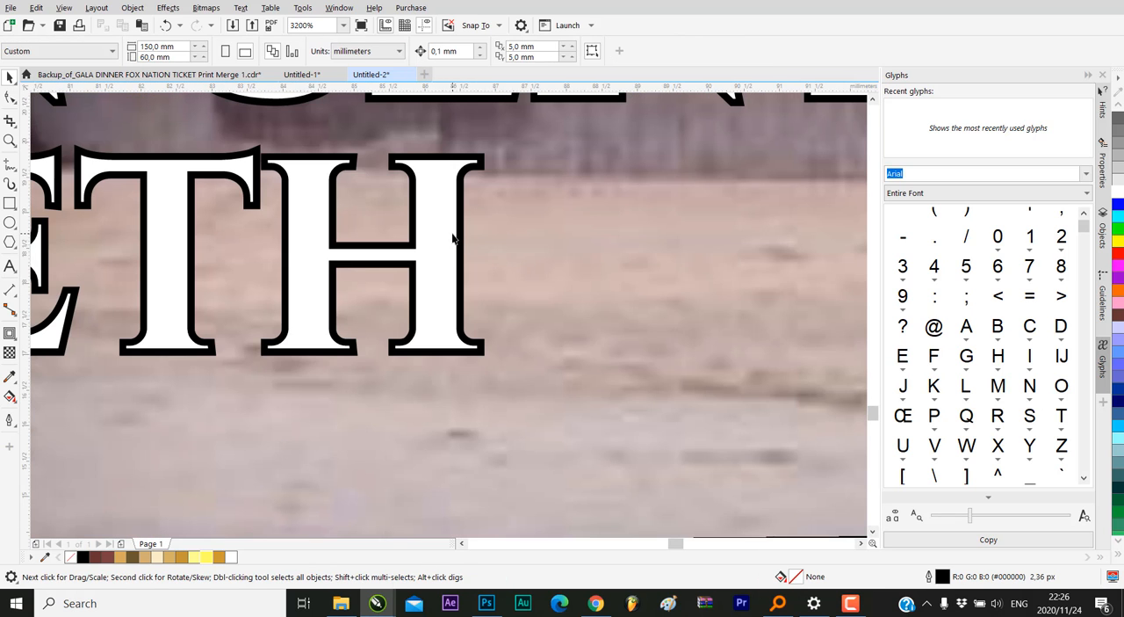
{"action": "scroll", "coordinate": [455, 235], "scroll_direction": "up", "scroll_amount": 4}
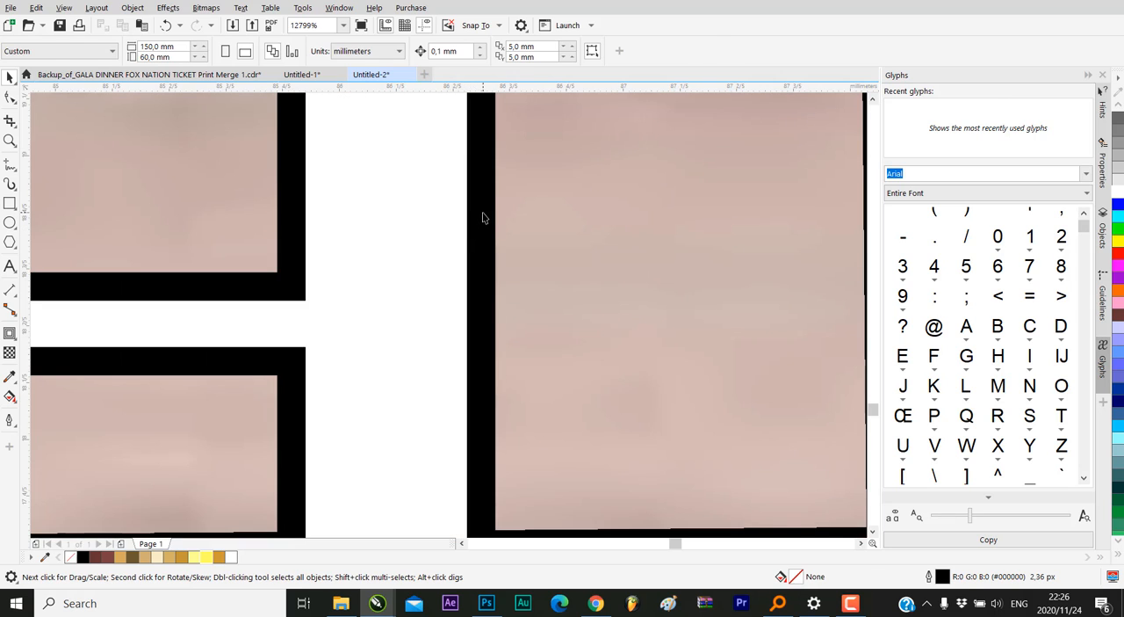
{"action": "right_click", "coordinate": [482, 217]}
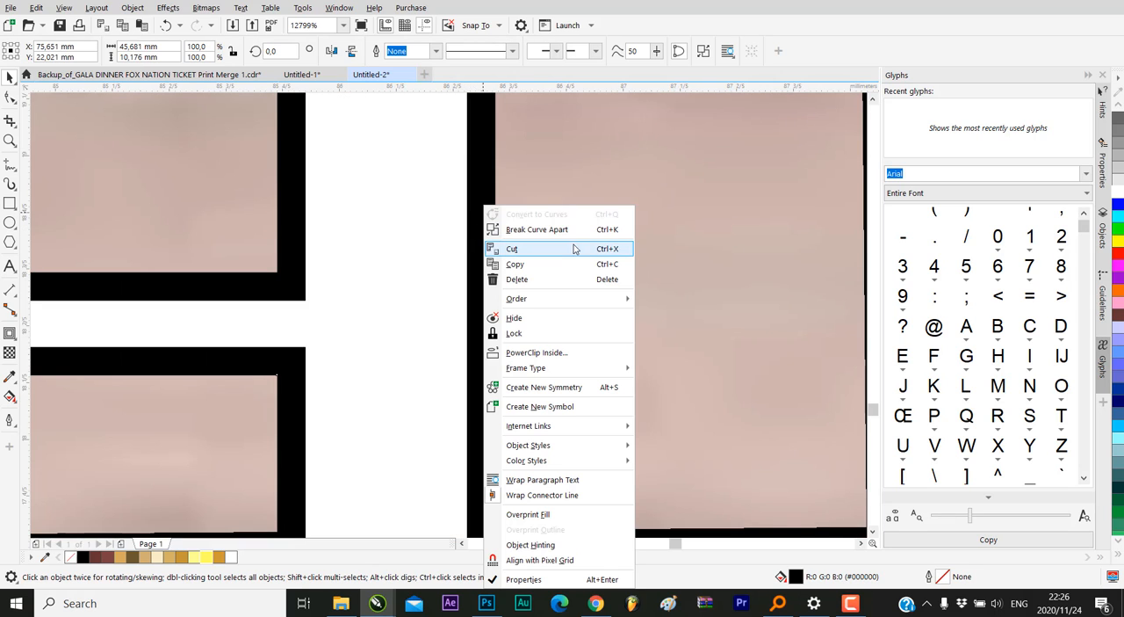
{"action": "left_click", "coordinate": [728, 201]}
{"action": "scroll", "coordinate": [494, 295], "scroll_direction": "down", "scroll_amount": 4}
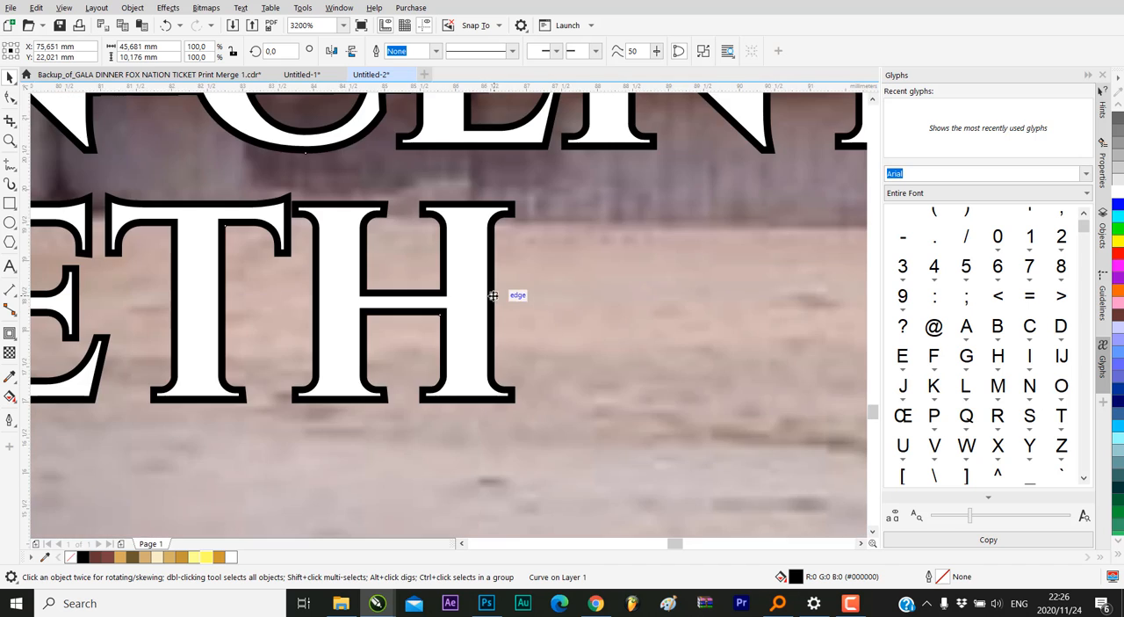
{"action": "scroll", "coordinate": [492, 281], "scroll_direction": "up", "scroll_amount": 3}
{"action": "scroll", "coordinate": [491, 277], "scroll_direction": "down", "scroll_amount": 3}
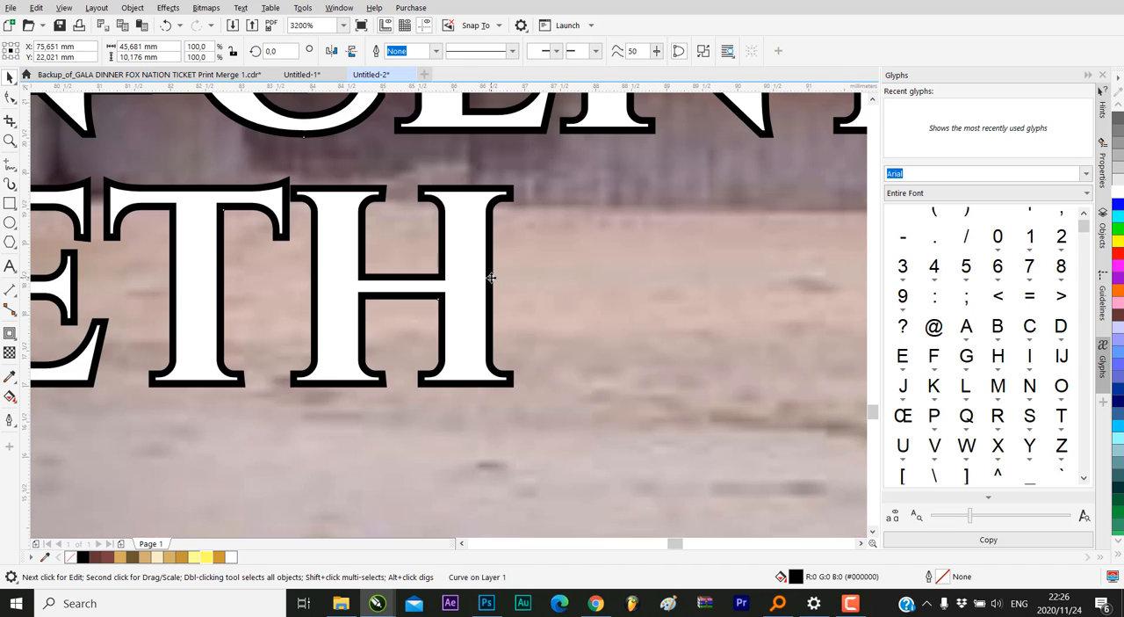
Rotate the separated black contour by about 8.7° and undo the rotation
{"action": "left_click_drag", "start_coordinate": [491, 278], "coordinate": [613, 171]}
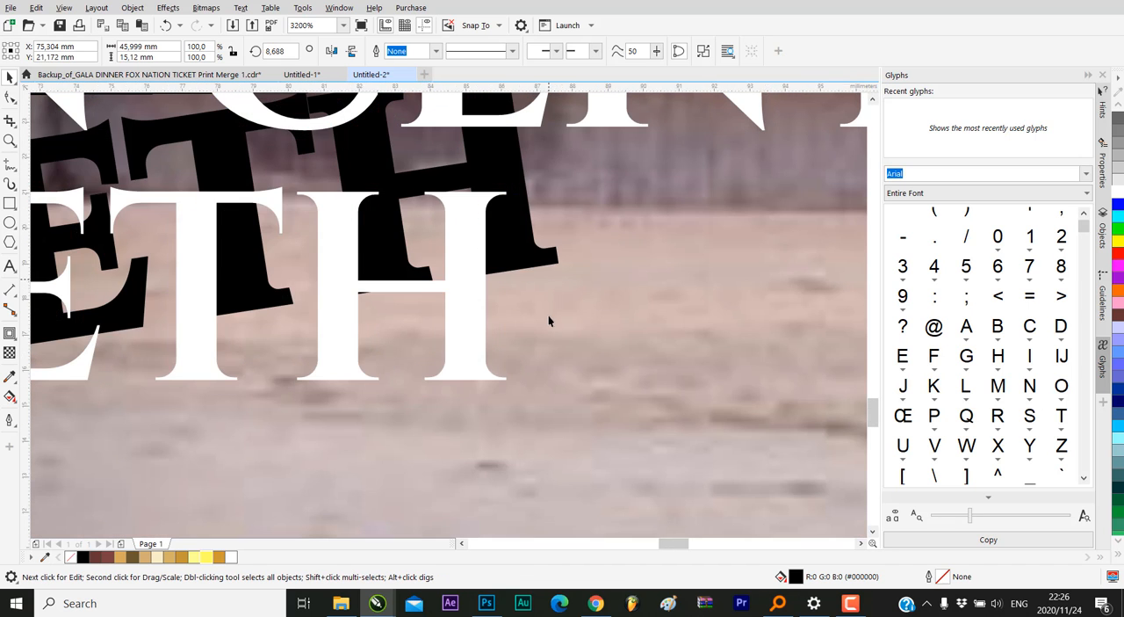
{"action": "scroll", "coordinate": [549, 321], "scroll_direction": "down", "scroll_amount": 4}
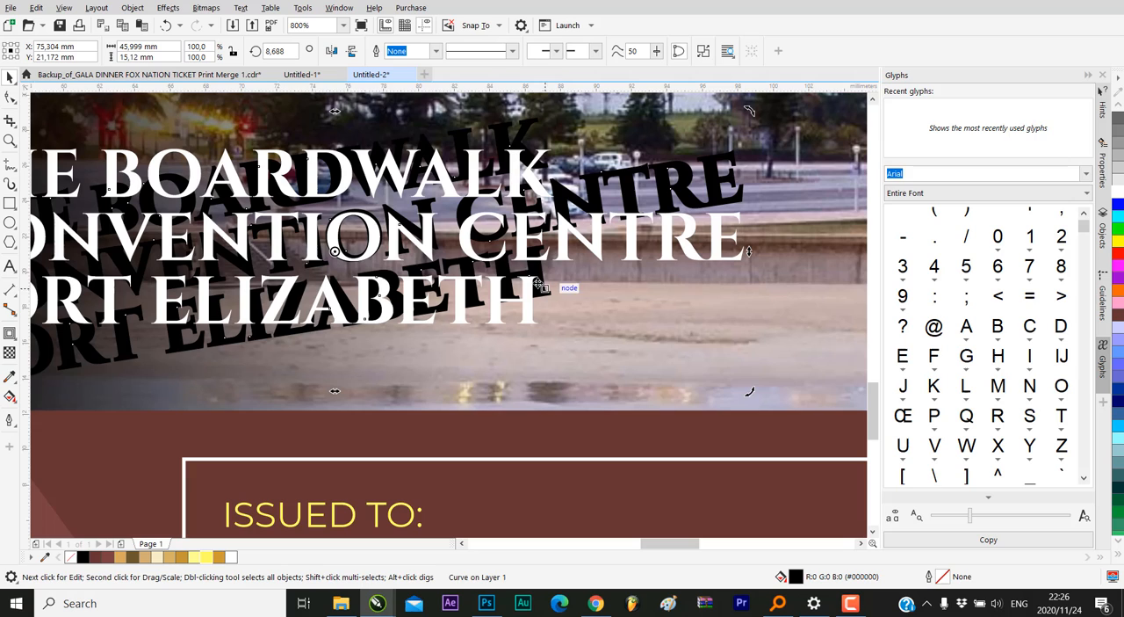
{"action": "left_click", "coordinate": [171, 26]}
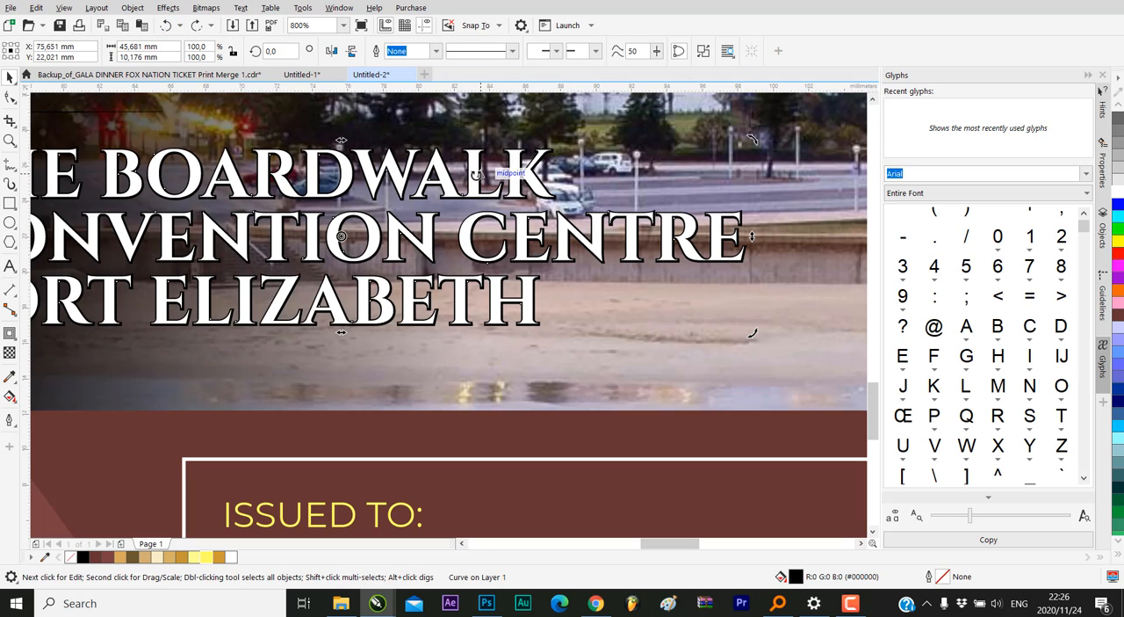
Inspect the black contour edges around the final letters of ELIZABETH and CENTRE up close
{"action": "left_click", "coordinate": [604, 184]}
{"action": "scroll", "coordinate": [515, 305], "scroll_direction": "up", "scroll_amount": 2}
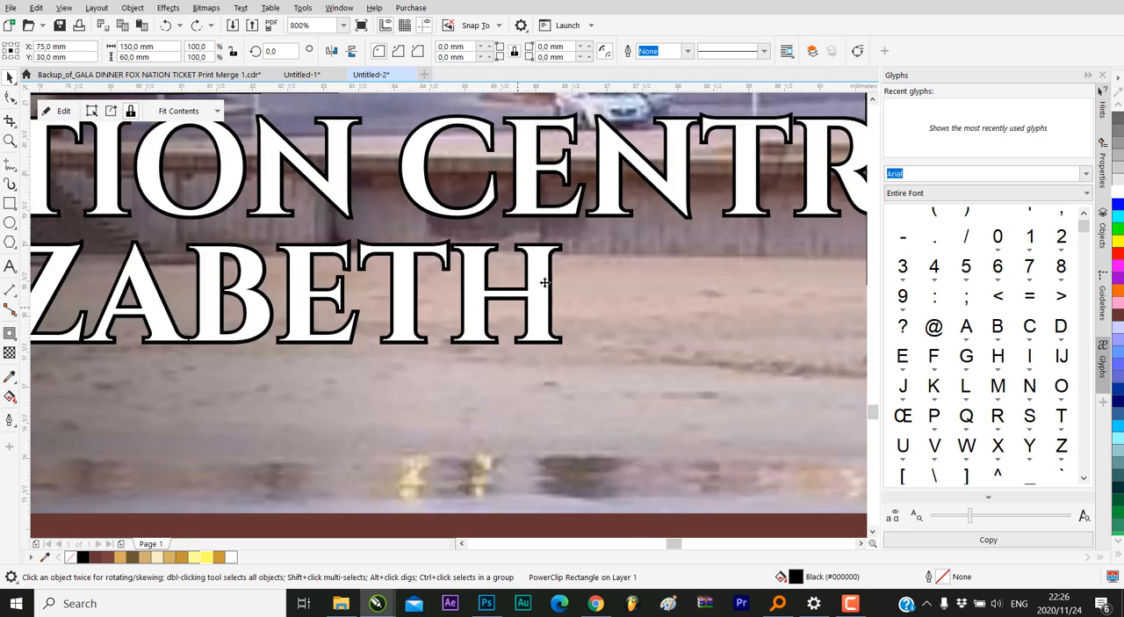
{"action": "left_click", "coordinate": [574, 245]}
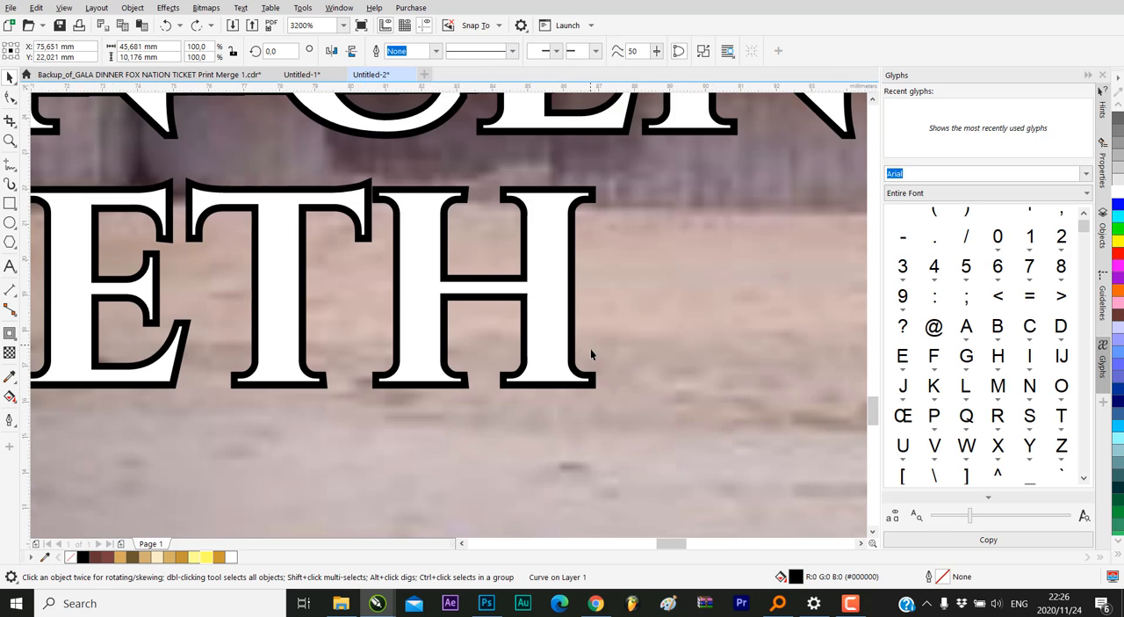
{"action": "scroll", "coordinate": [591, 348], "scroll_direction": "down", "scroll_amount": 1}
{"action": "left_click", "coordinate": [589, 316]}
{"action": "scroll", "coordinate": [583, 328], "scroll_direction": "up", "scroll_amount": 1}
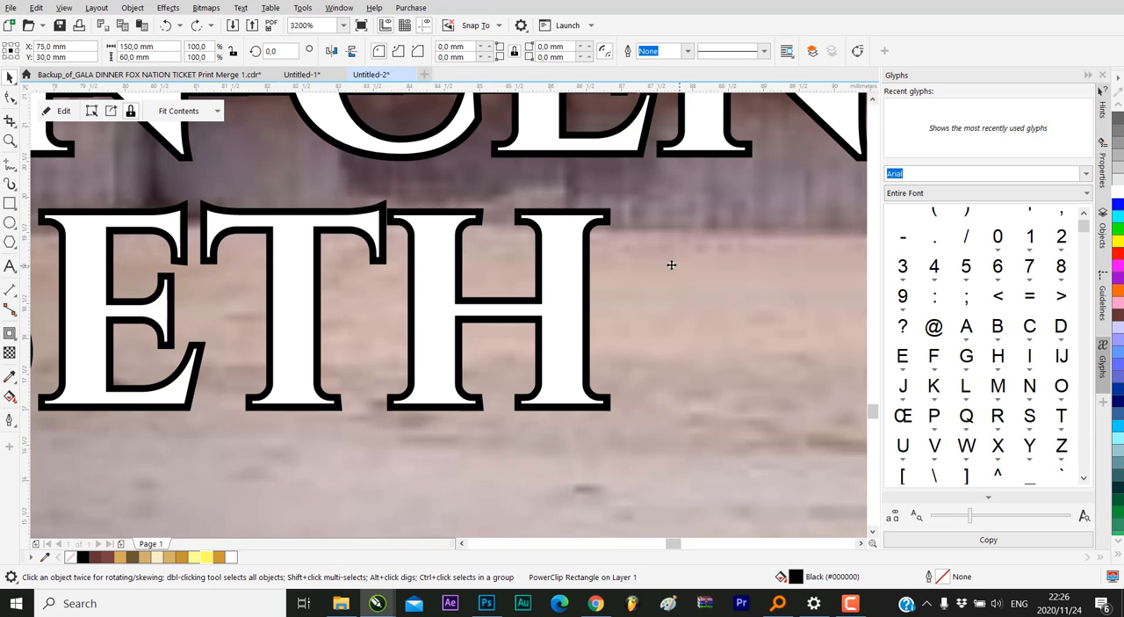
{"action": "scroll", "coordinate": [670, 263], "scroll_direction": "down", "scroll_amount": 2}
{"action": "scroll", "coordinate": [589, 254], "scroll_direction": "up", "scroll_amount": 4}
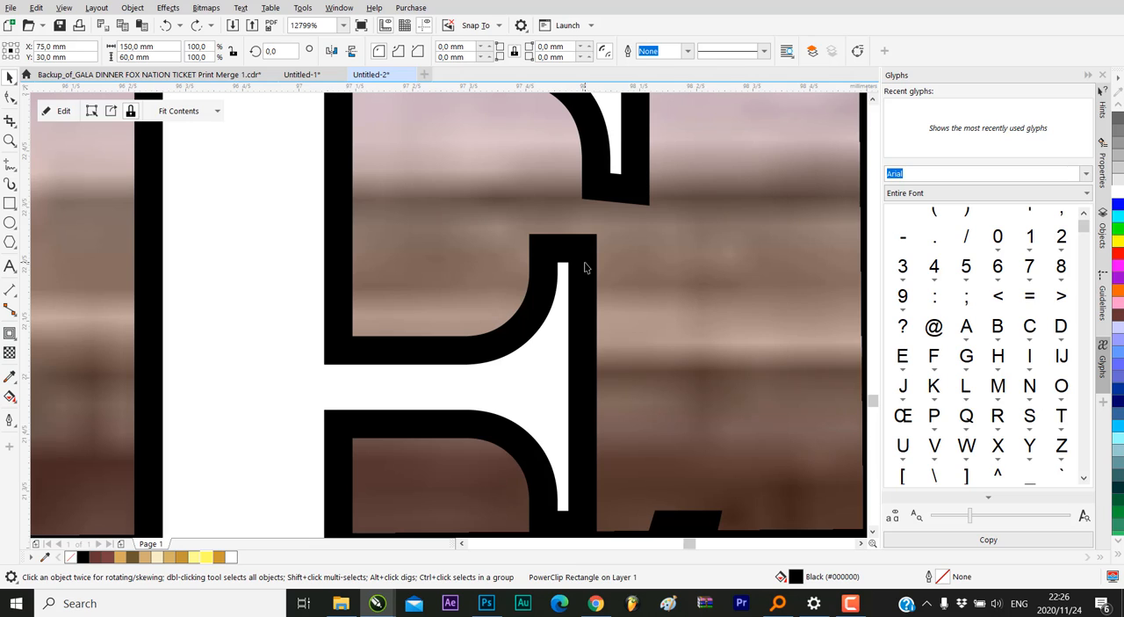
Apply a Gaussian Blur with a radius of 2.1 pixels to the separated black contour of the venue text
{"action": "left_click", "coordinate": [585, 265]}
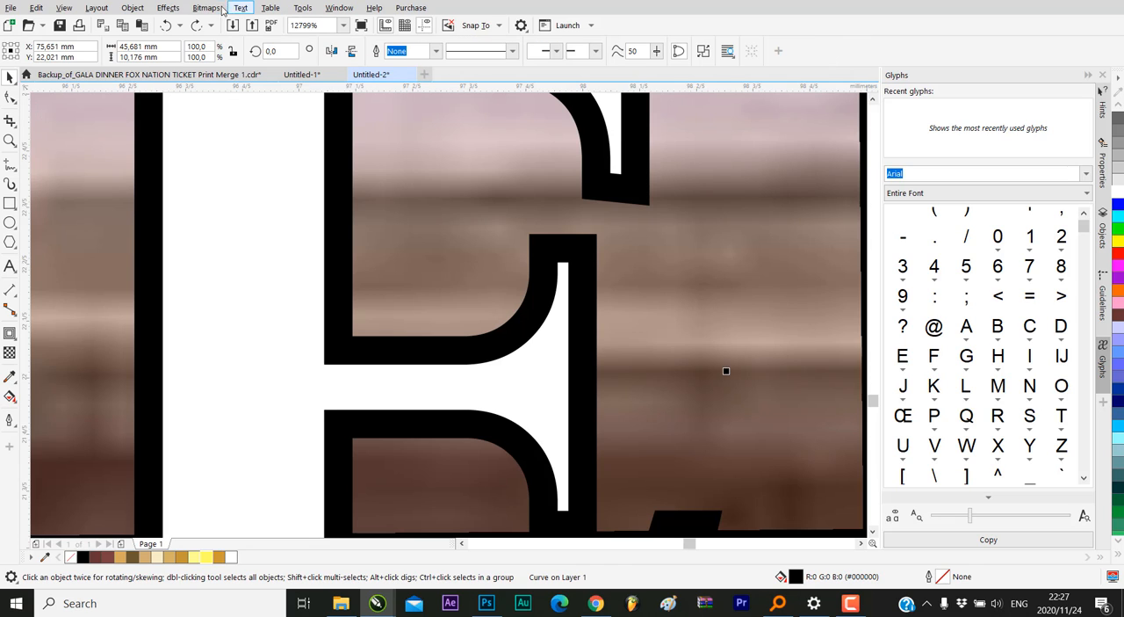
{"action": "left_click", "coordinate": [167, 8]}
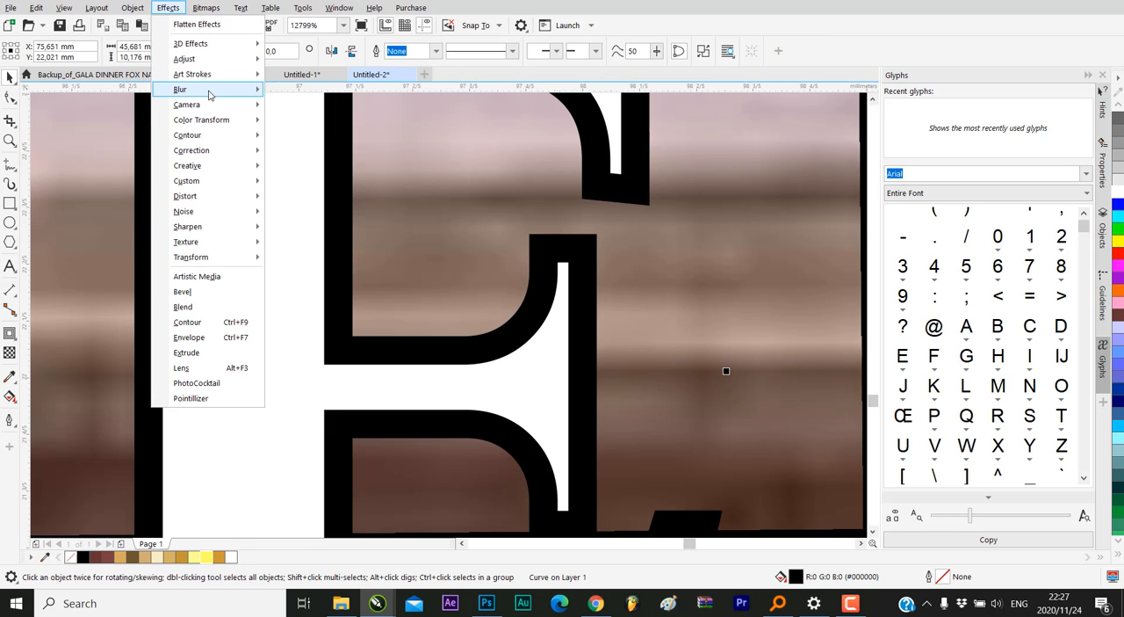
{"action": "mouse_move", "coordinate": [211, 91]}
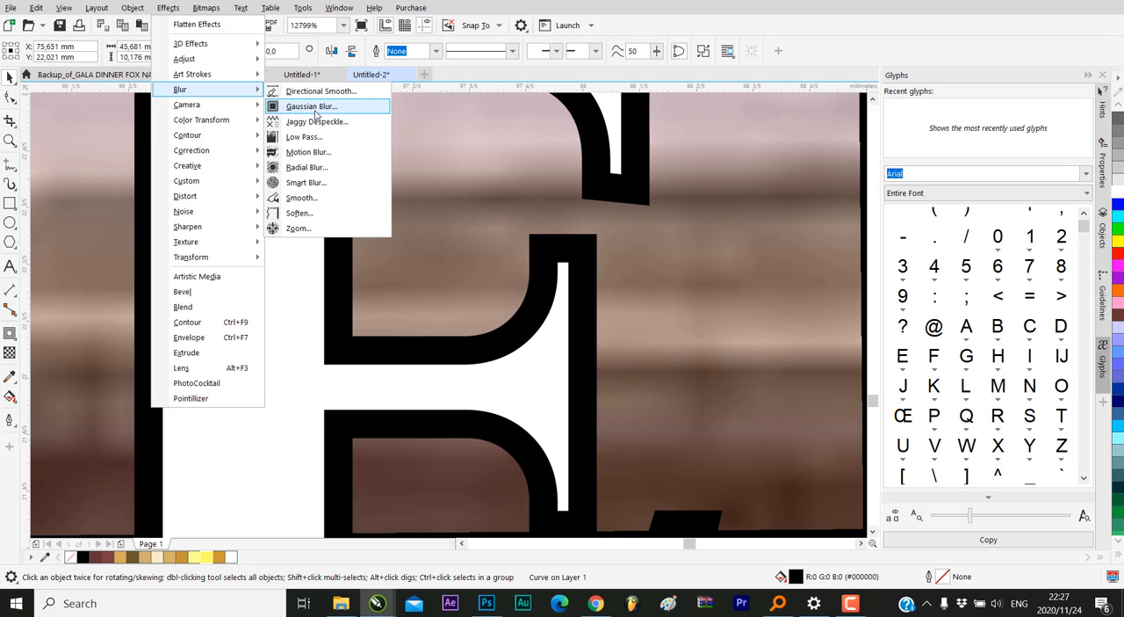
{"action": "left_click", "coordinate": [309, 108]}
{"action": "left_click_drag", "start_coordinate": [642, 282], "coordinate": [638, 283]}
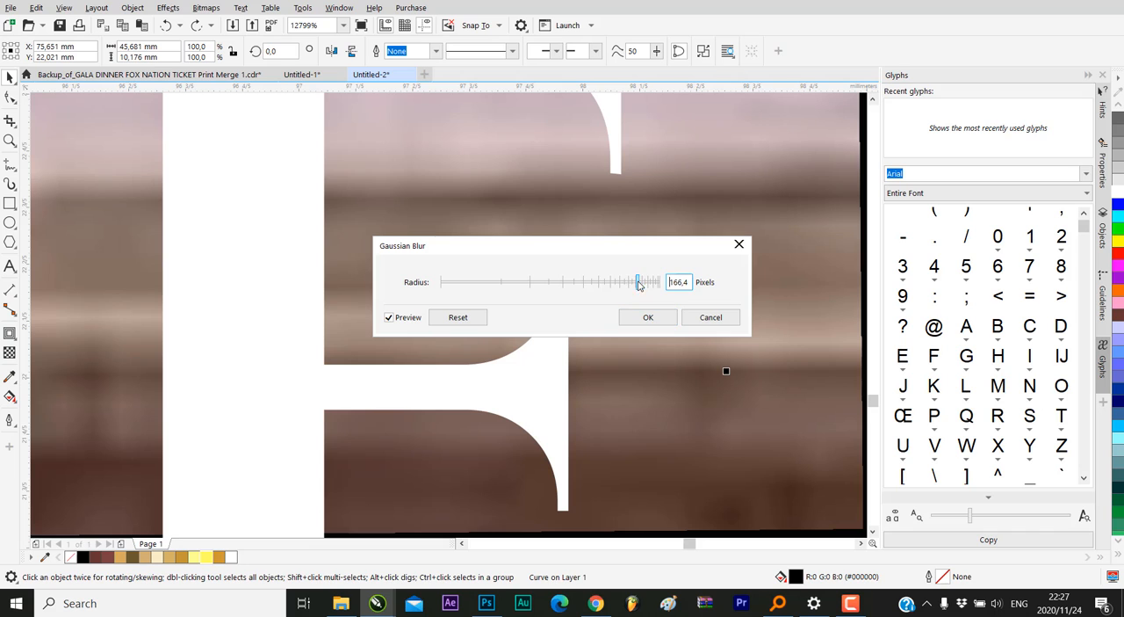
{"action": "left_click", "coordinate": [518, 283]}
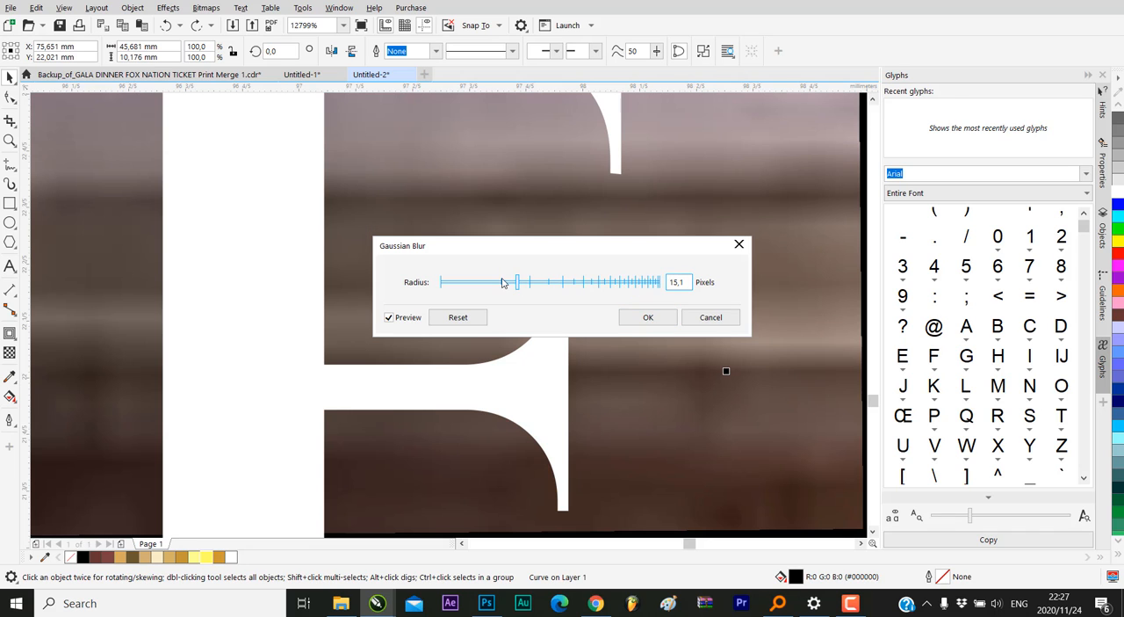
{"action": "left_click_drag", "start_coordinate": [501, 282], "coordinate": [455, 282]}
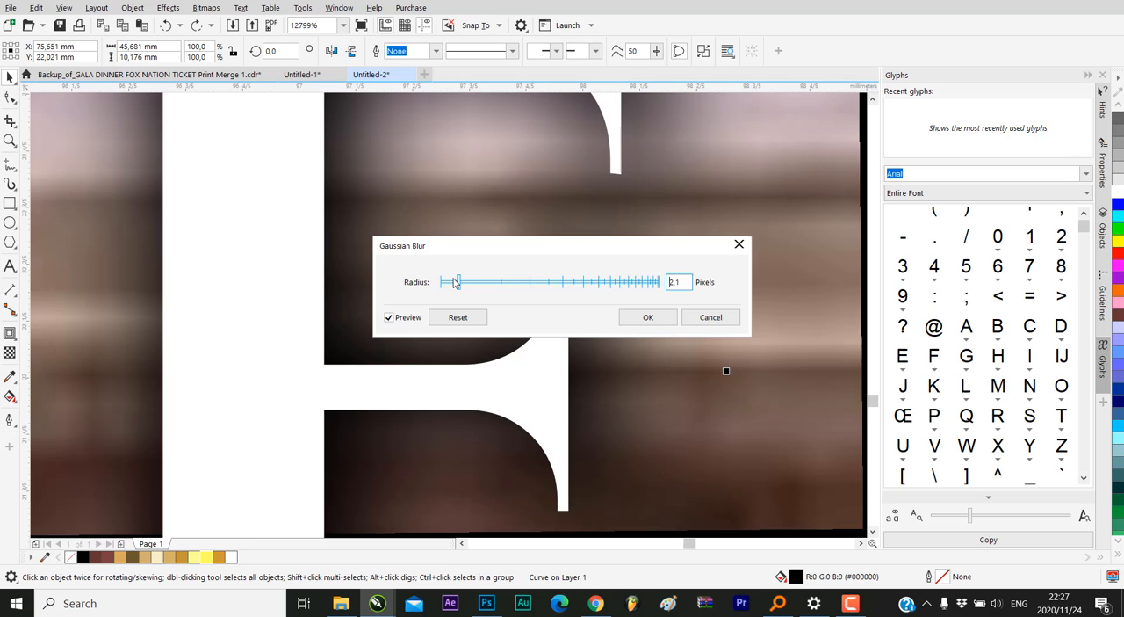
{"action": "left_click", "coordinate": [648, 318]}
Clear the selection and compare the whole ticket with the finished reference ticket above it
{"action": "scroll", "coordinate": [527, 261], "scroll_direction": "down", "scroll_amount": 5}
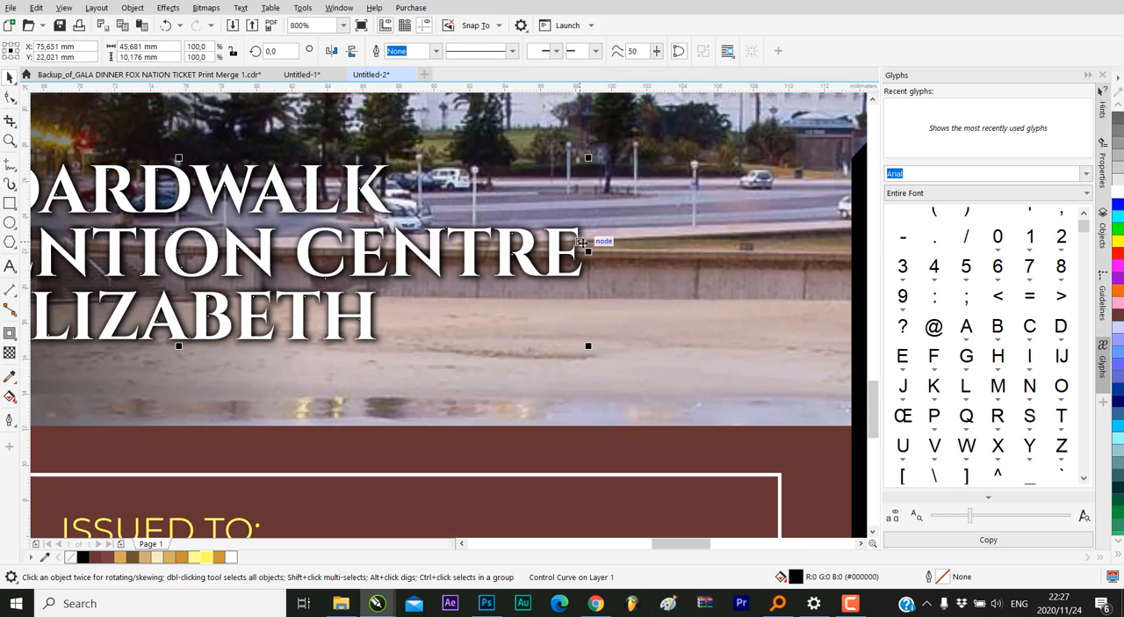
{"action": "scroll", "coordinate": [584, 264], "scroll_direction": "down", "scroll_amount": 2}
{"action": "left_click", "coordinate": [575, 346]}
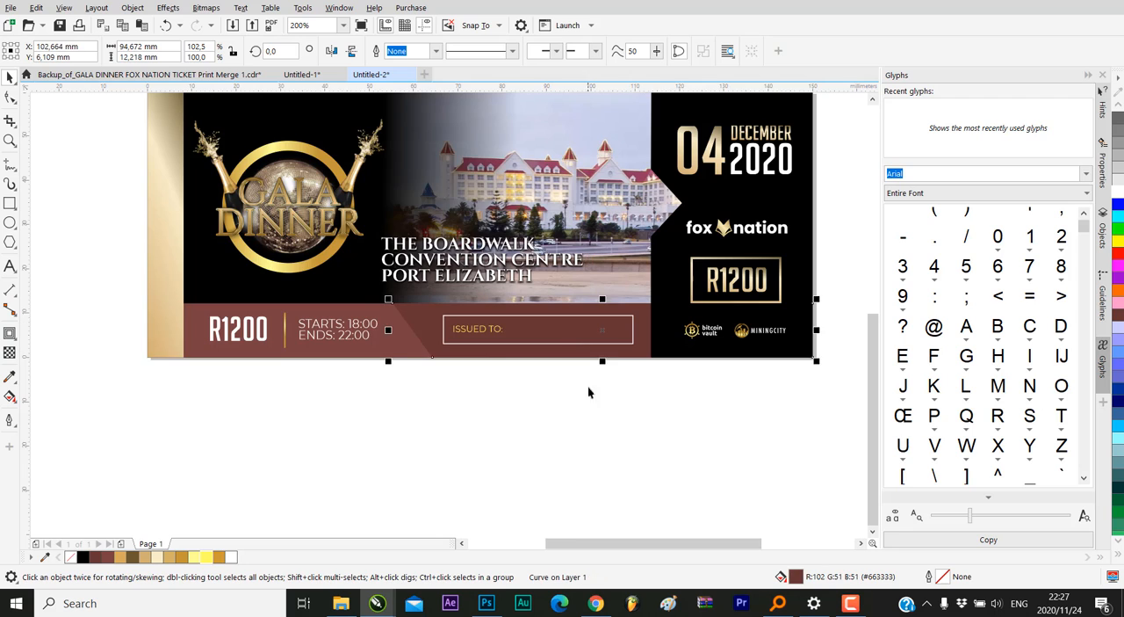
{"action": "scroll", "coordinate": [588, 386], "scroll_direction": "down", "scroll_amount": 1}
{"action": "left_click", "coordinate": [712, 373]}
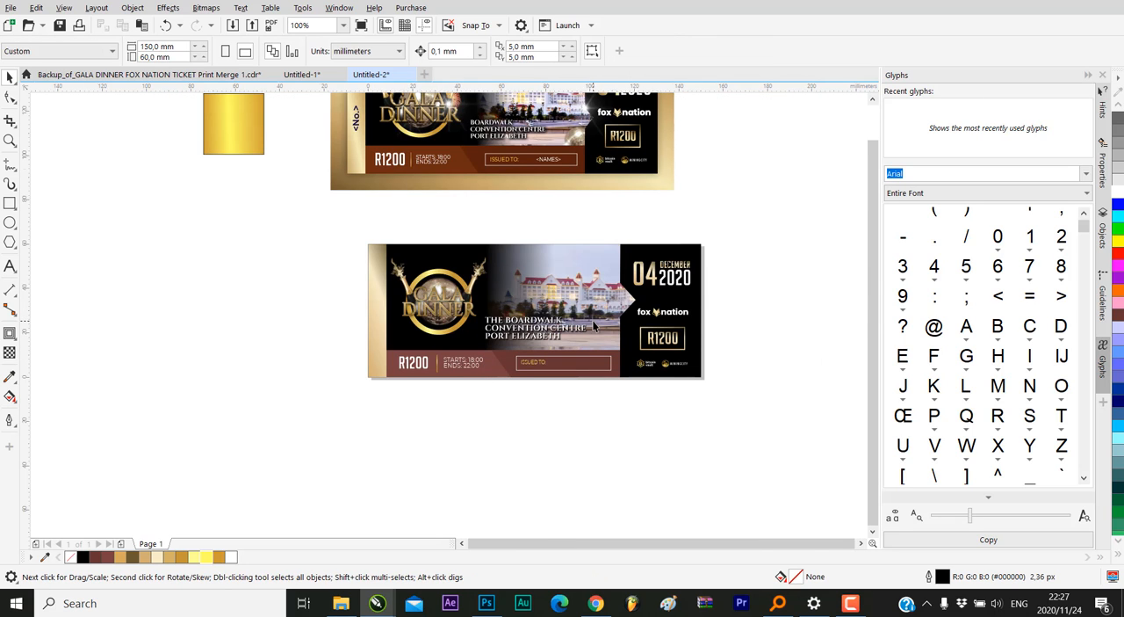
{"action": "scroll", "coordinate": [594, 326], "scroll_direction": "up", "scroll_amount": 1}
{"action": "scroll", "coordinate": [489, 343], "scroll_direction": "down", "scroll_amount": 1}
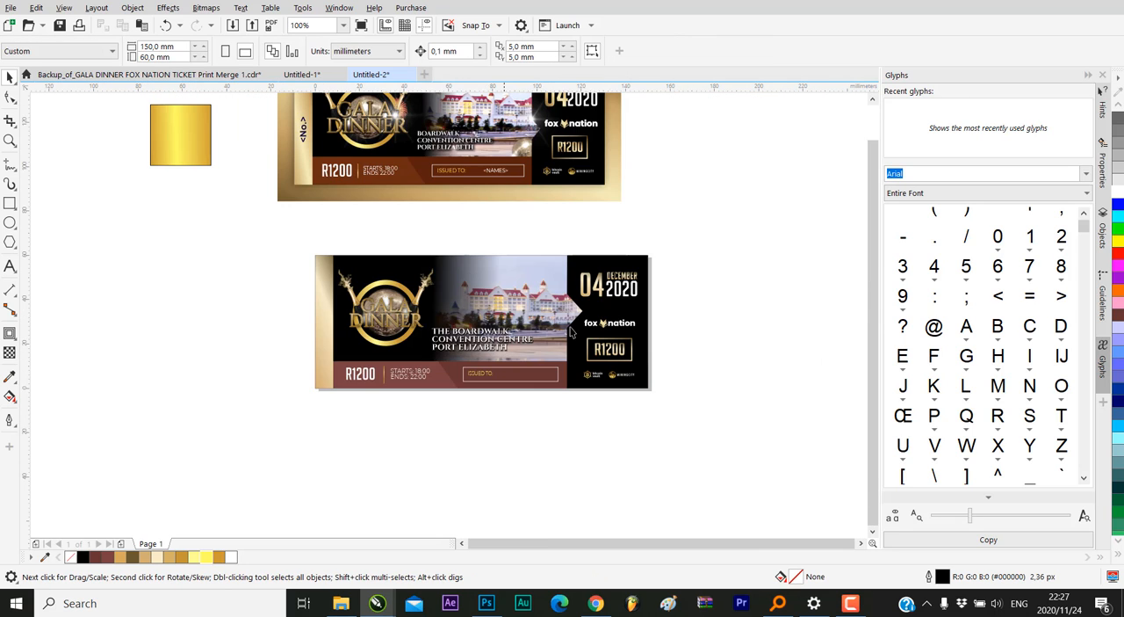
{"action": "left_click", "coordinate": [632, 311]}
{"action": "left_click", "coordinate": [625, 396]}
{"action": "scroll", "coordinate": [625, 396], "scroll_direction": "down", "scroll_amount": 1}
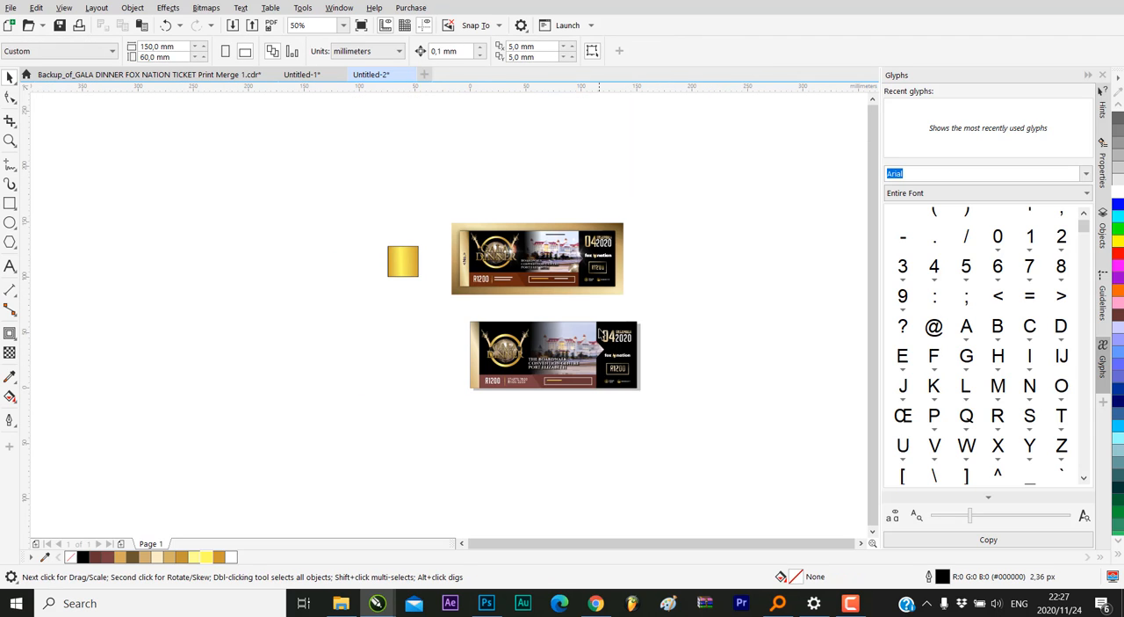
{"action": "scroll", "coordinate": [598, 332], "scroll_direction": "up", "scroll_amount": 1}
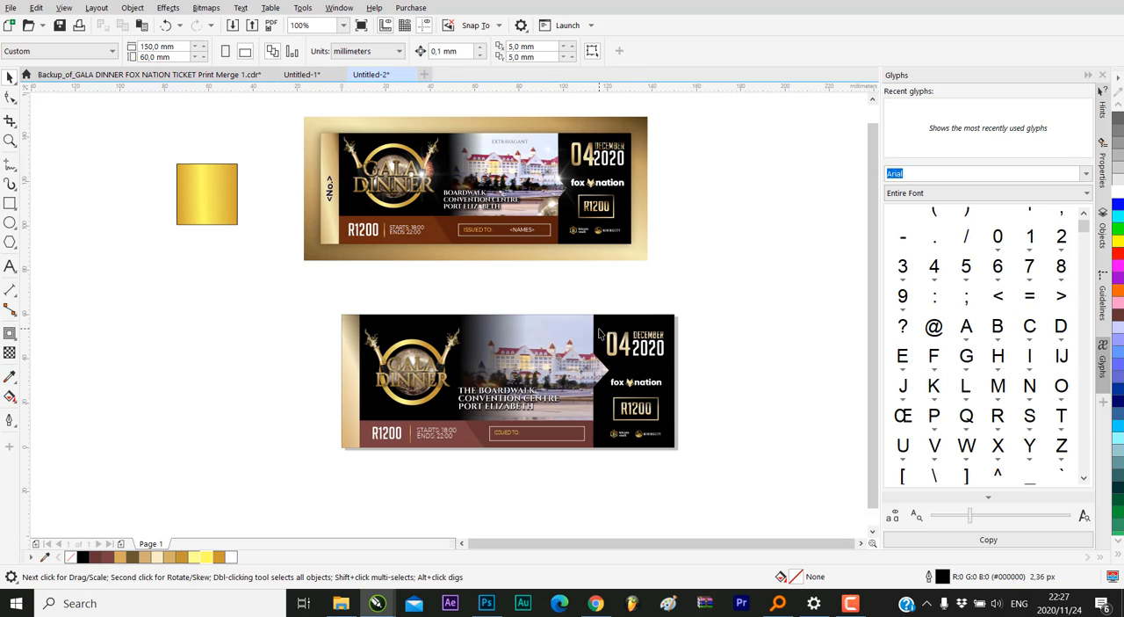
Place a copy of the white venue text in the sky above the hotel
{"action": "left_click", "coordinate": [499, 398]}
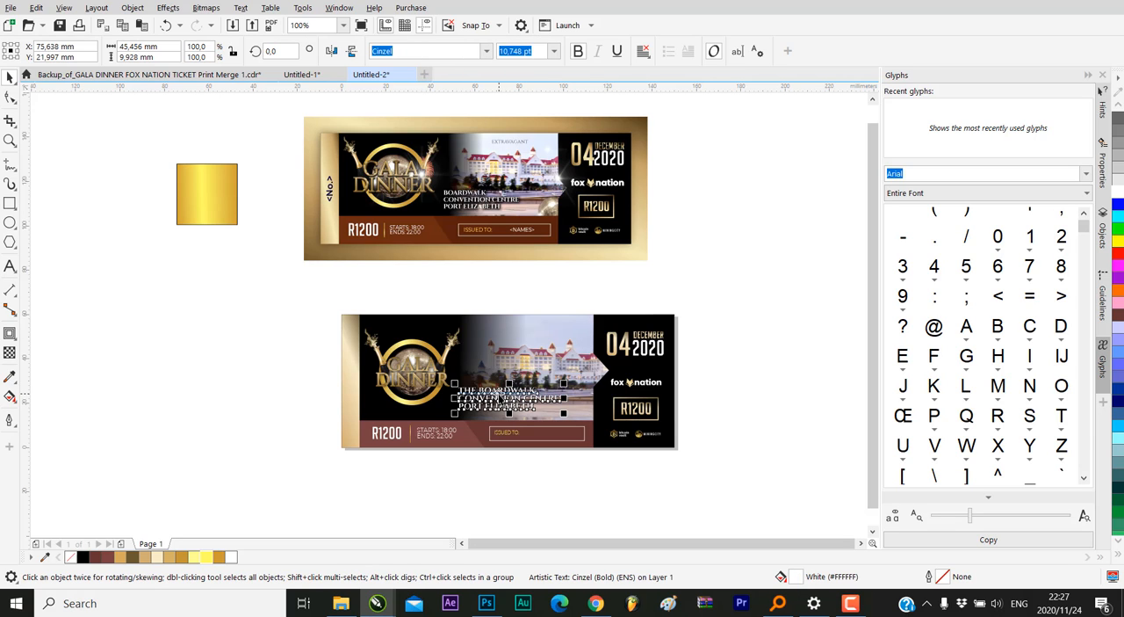
{"action": "left_click_drag", "start_coordinate": [499, 397], "coordinate": [536, 332]}
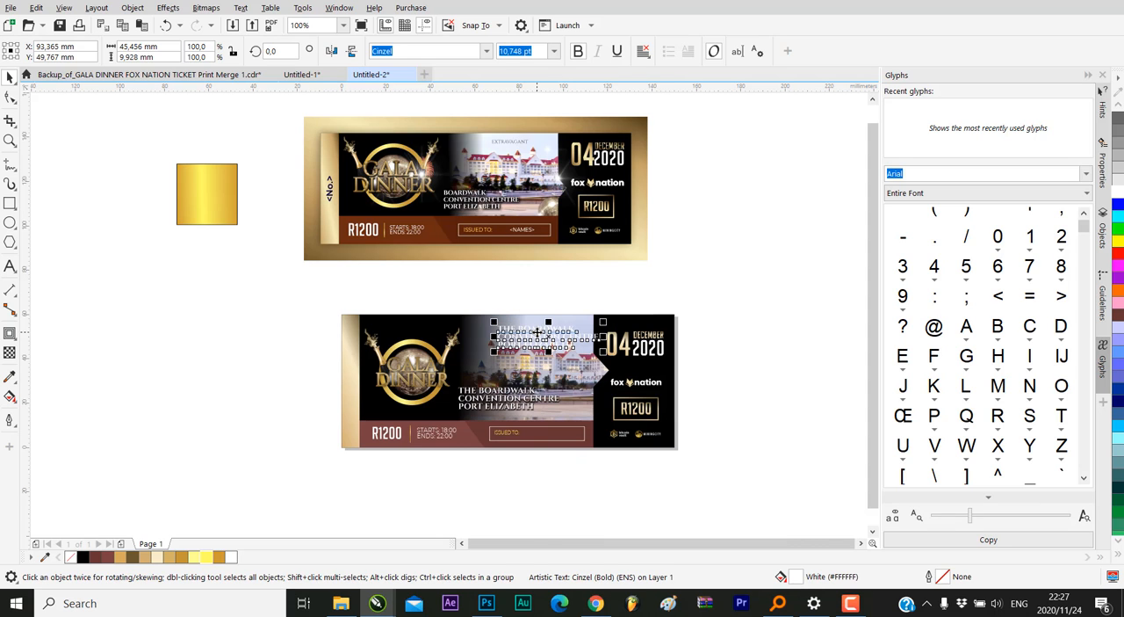
{"action": "scroll", "coordinate": [536, 331], "scroll_direction": "up", "scroll_amount": 2}
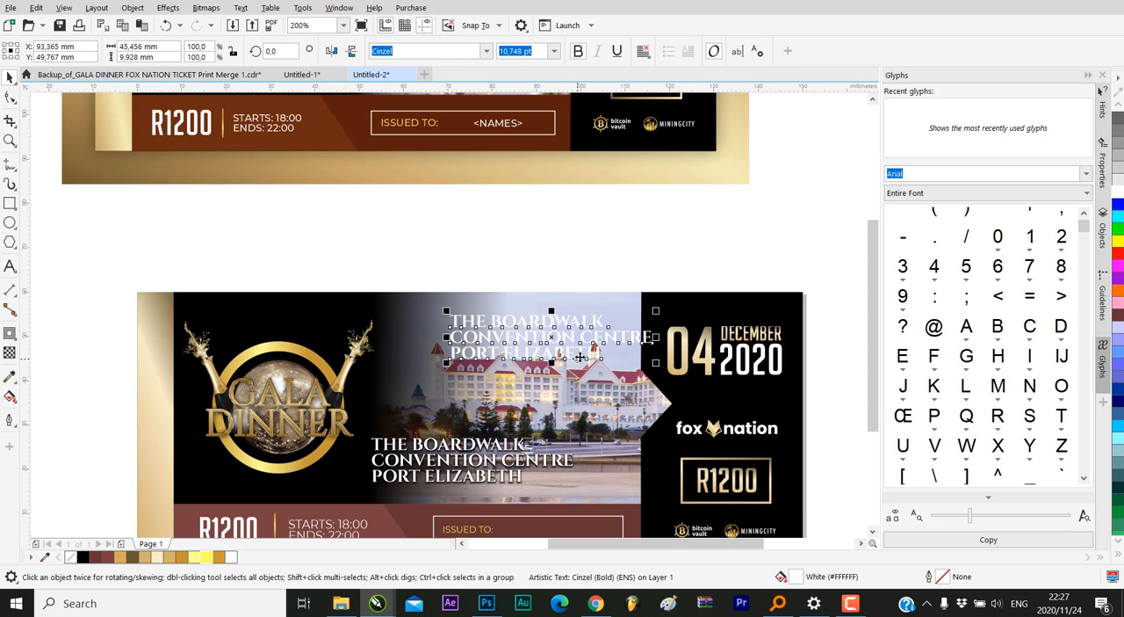
Turn off bold for the copied venue text and replace its wording with EXTRAVAGANT
{"action": "left_click", "coordinate": [580, 356]}
{"action": "double_click", "coordinate": [581, 344]}
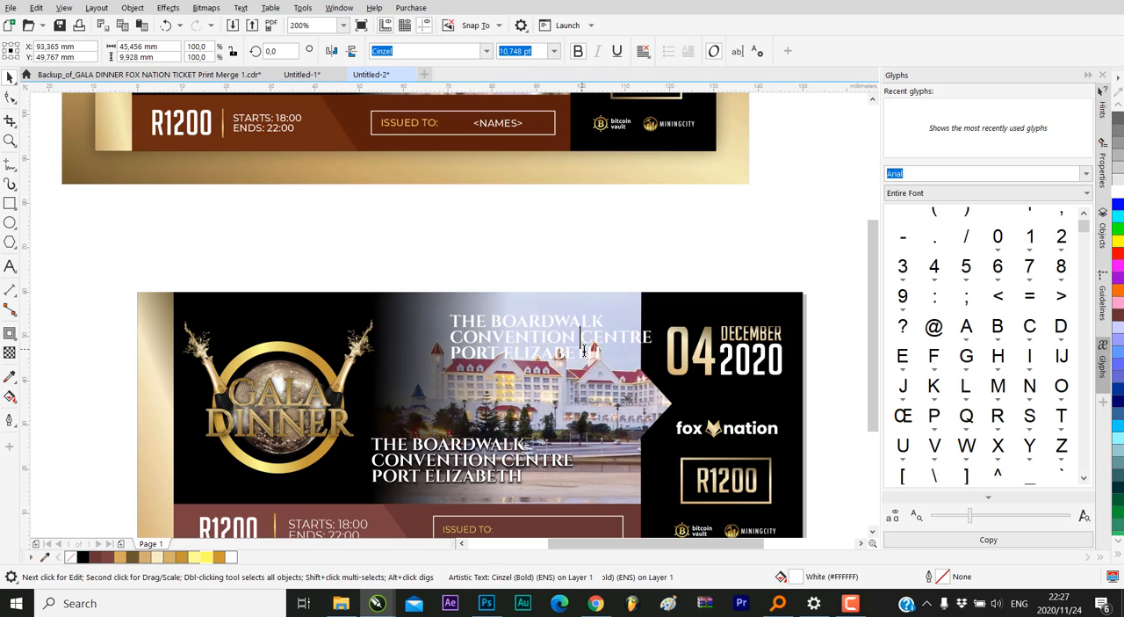
{"action": "left_click_drag", "start_coordinate": [598, 354], "coordinate": [448, 301]}
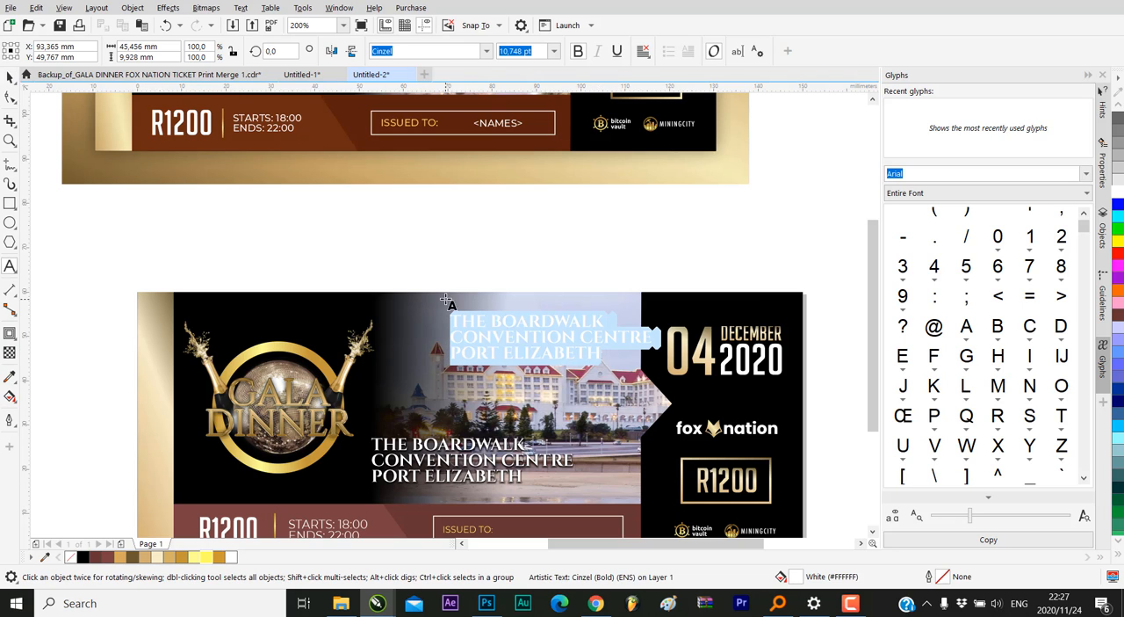
{"action": "left_click", "coordinate": [579, 51]}
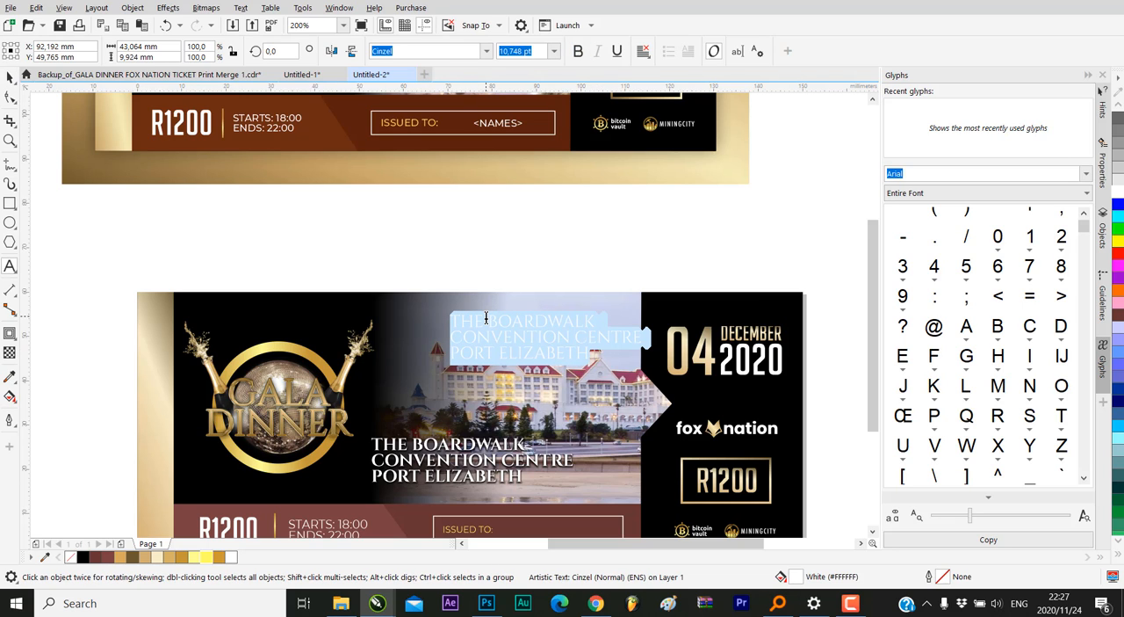
{"action": "type", "text": "EXTRAVAGANT"}
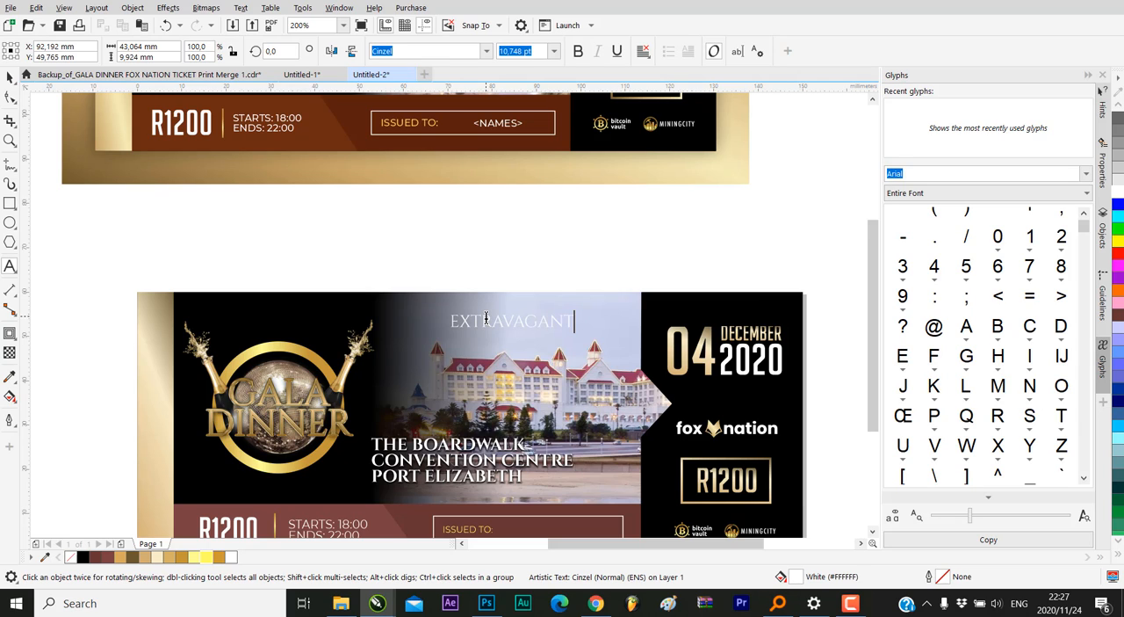
{"action": "key", "text": "Escape"}
{"action": "left_click", "coordinate": [10, 76]}
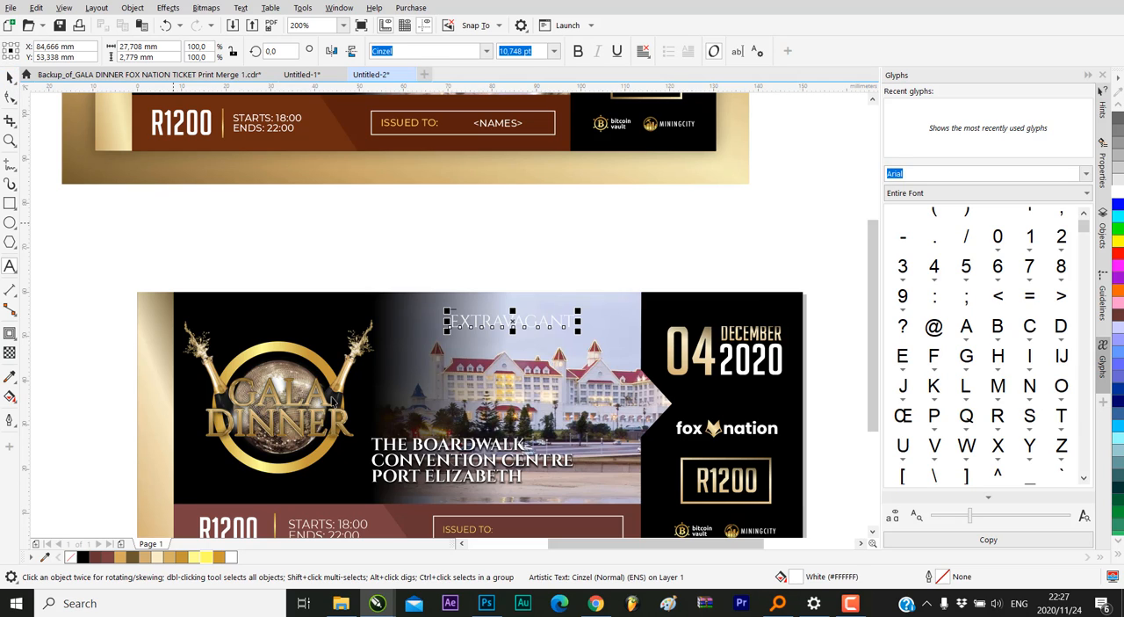
Colour the EXTRAVAGANT text black, then shrink it to about 8.2 pt and position it above the hotel roof
{"action": "left_click", "coordinate": [85, 556]}
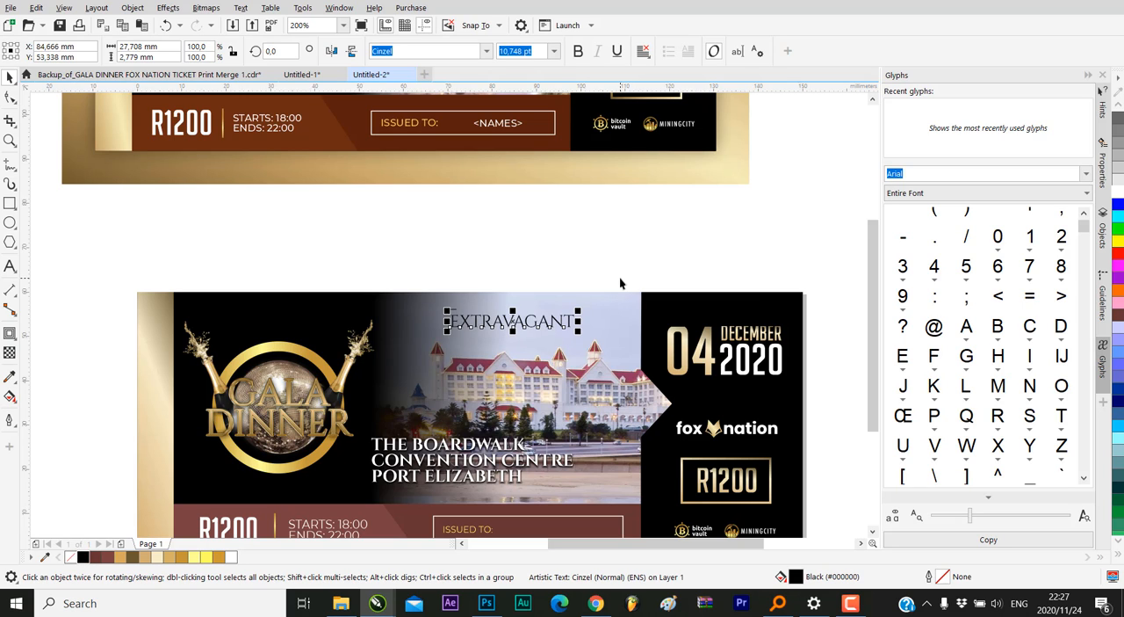
{"action": "left_click_drag", "start_coordinate": [442, 304], "coordinate": [494, 289]}
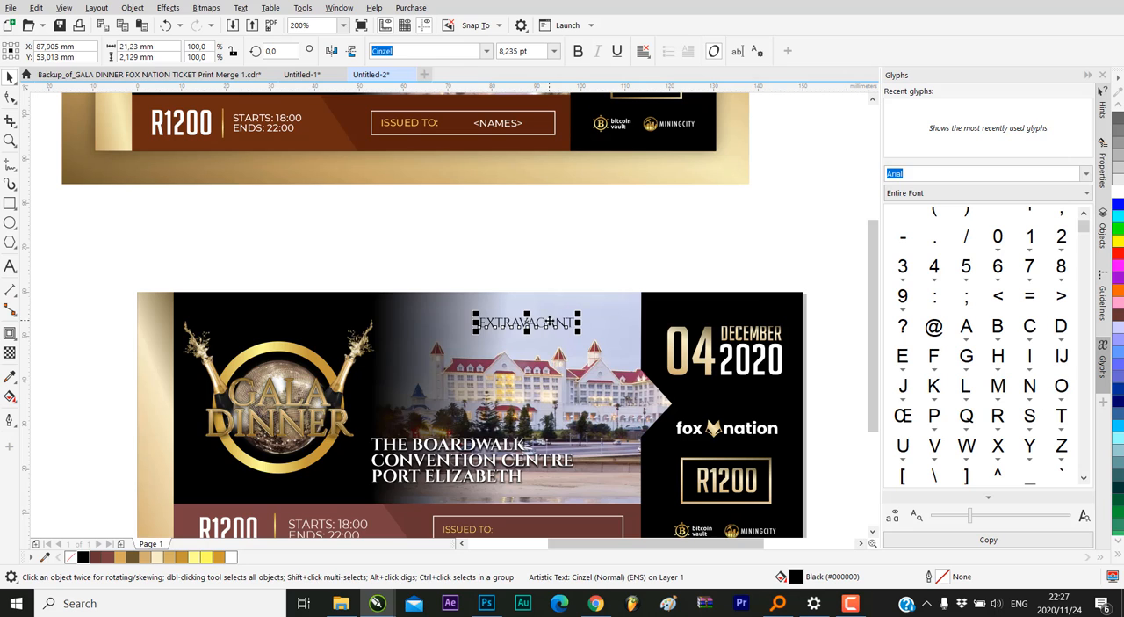
{"action": "left_click_drag", "start_coordinate": [550, 322], "coordinate": [540, 321]}
{"action": "scroll", "coordinate": [541, 321], "scroll_direction": "down", "scroll_amount": 2}
{"action": "left_click", "coordinate": [644, 283]}
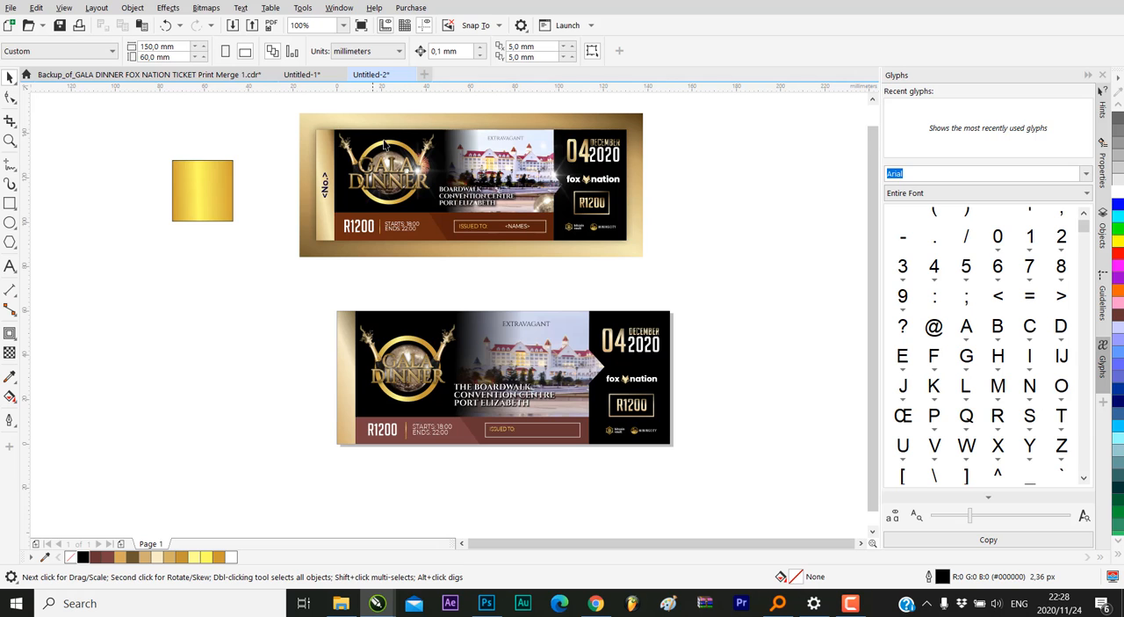
Examine the light flares and the disco ball in the lower corner of the photo on the reference ticket
{"action": "scroll", "coordinate": [384, 145], "scroll_direction": "up", "scroll_amount": 4}
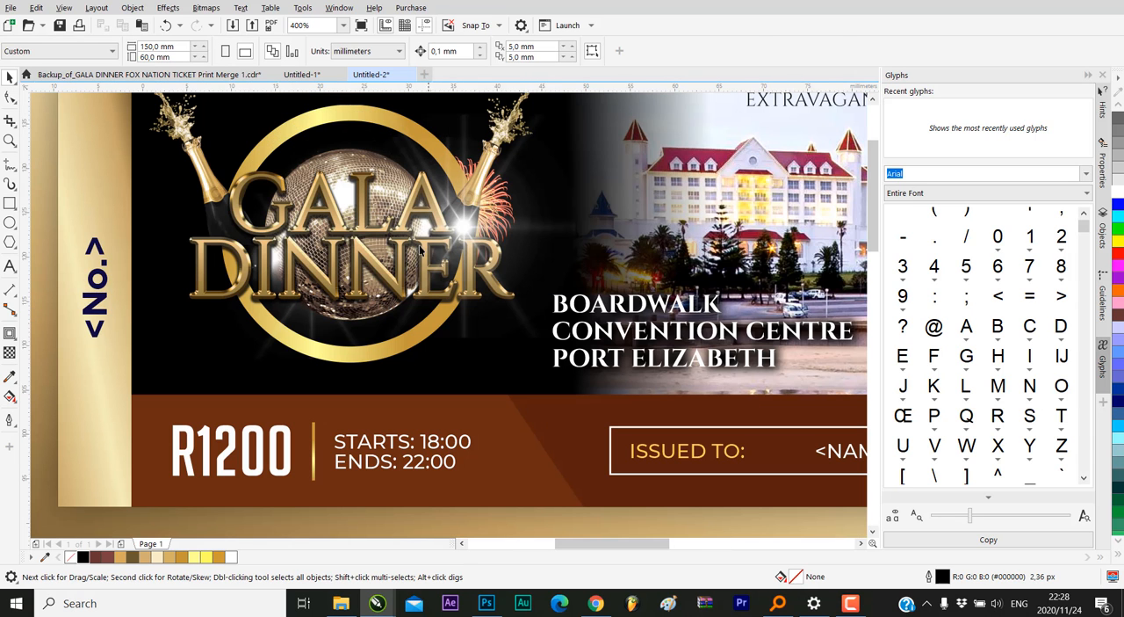
{"action": "scroll", "coordinate": [420, 250], "scroll_direction": "down", "scroll_amount": 4}
{"action": "scroll", "coordinate": [492, 290], "scroll_direction": "up", "scroll_amount": 4}
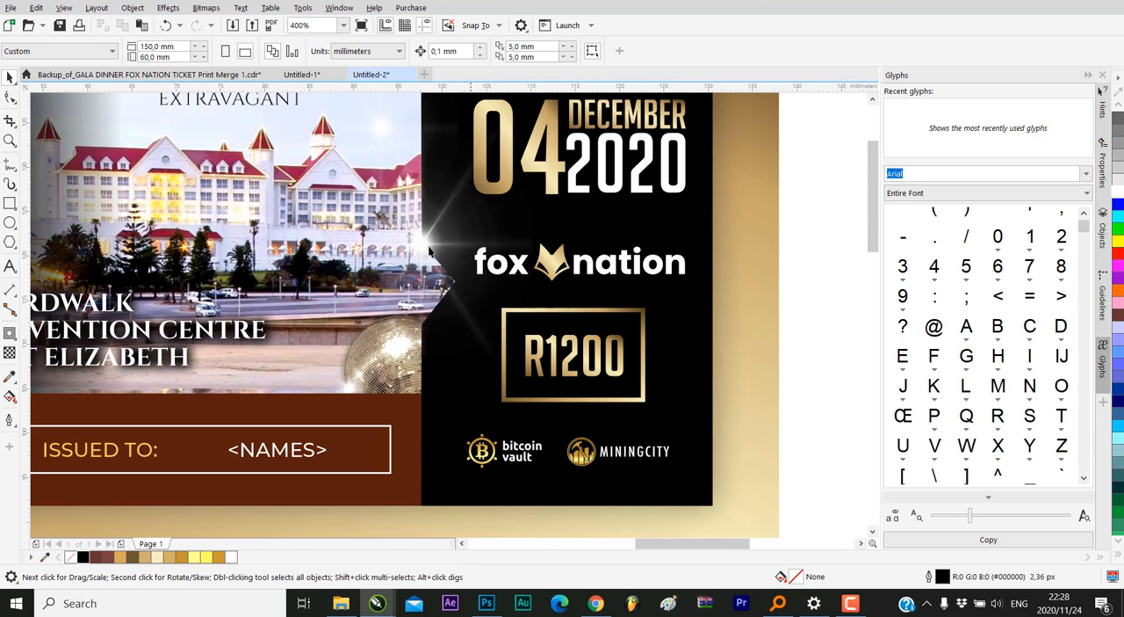
{"action": "scroll", "coordinate": [457, 282], "scroll_direction": "down", "scroll_amount": 4}
{"action": "scroll", "coordinate": [406, 278], "scroll_direction": "up", "scroll_amount": 2}
{"action": "scroll", "coordinate": [405, 278], "scroll_direction": "up", "scroll_amount": 6}
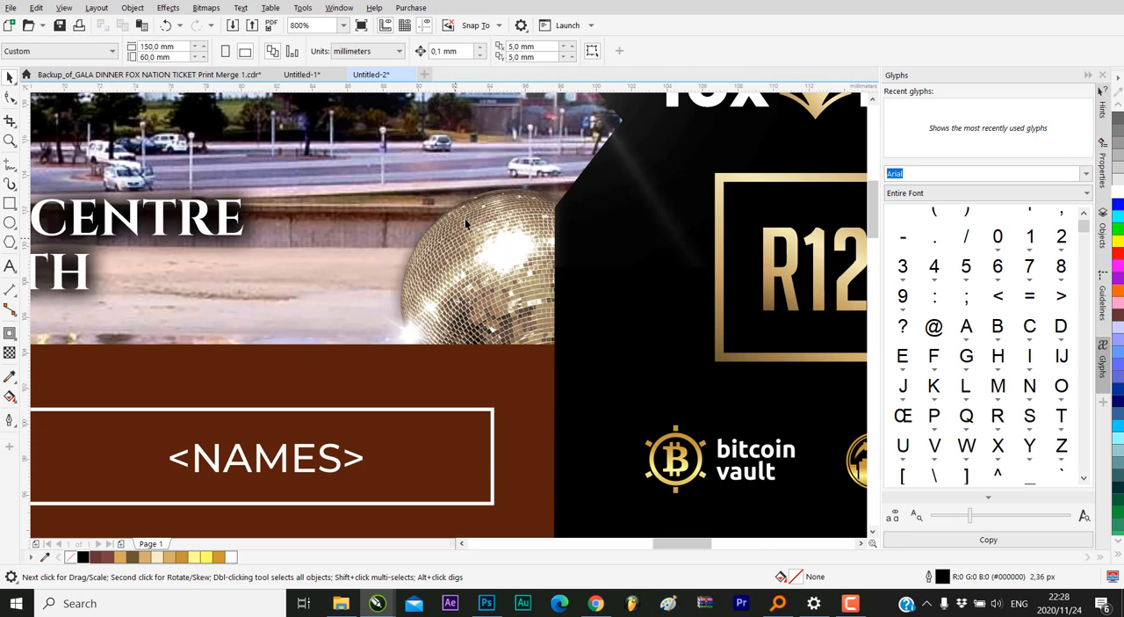
{"action": "scroll", "coordinate": [488, 168], "scroll_direction": "down", "scroll_amount": 6}
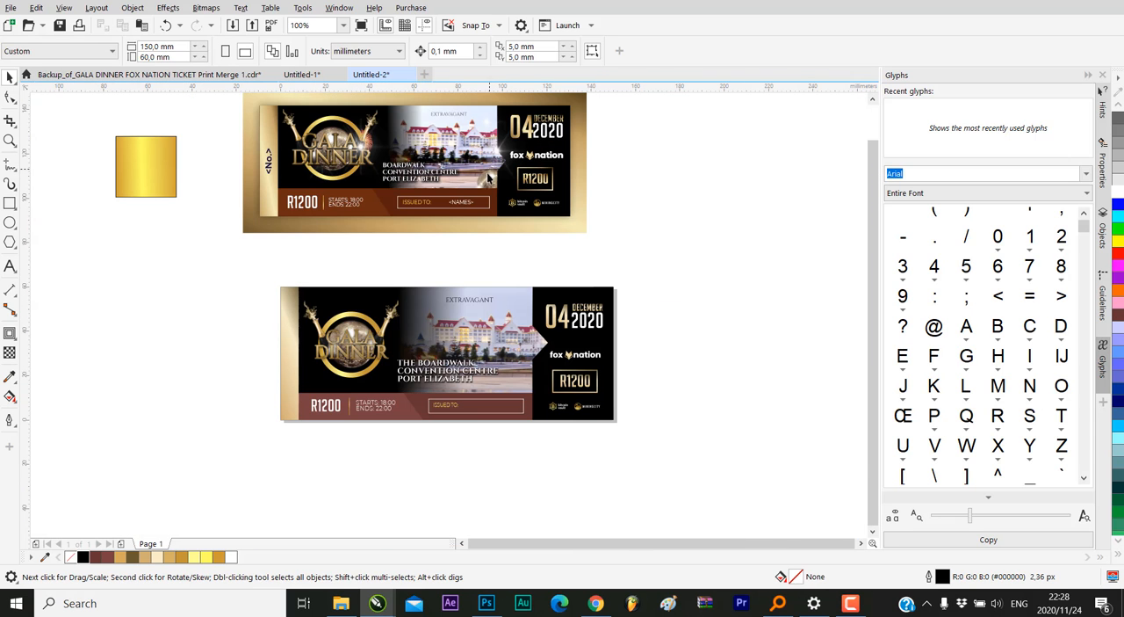
Import the gold disco ball image from File Explorer into the ticket document
{"action": "left_click", "coordinate": [341, 603]}
{"action": "left_click", "coordinate": [437, 95]}
{"action": "left_click_drag", "start_coordinate": [443, 99], "coordinate": [685, 334]}
{"action": "scroll", "coordinate": [590, 317], "scroll_direction": "down", "scroll_amount": 1}
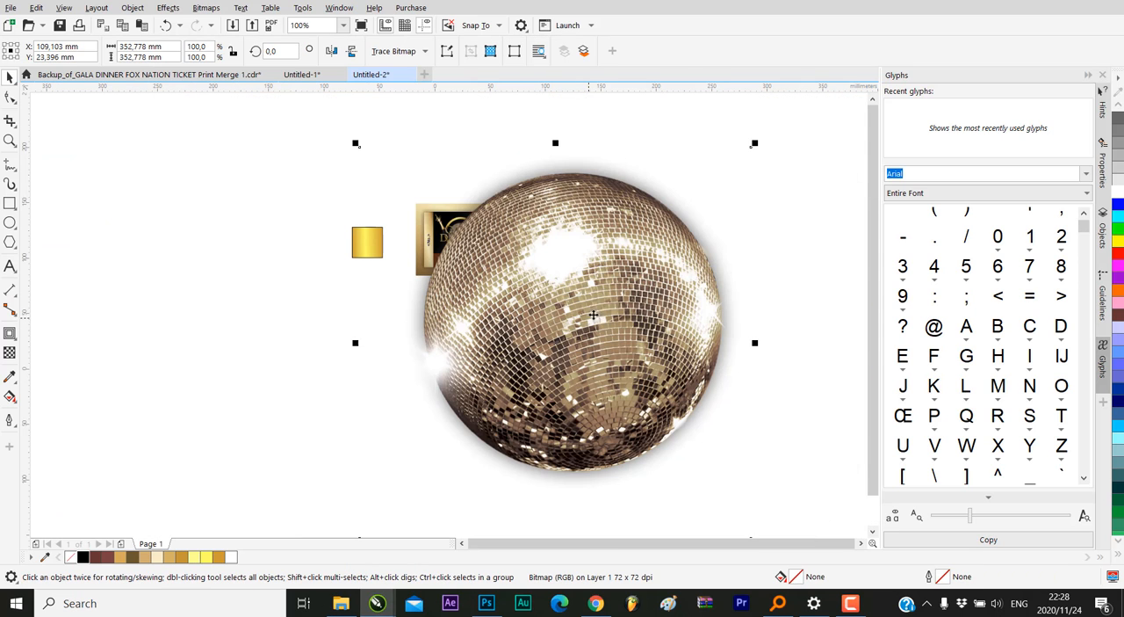
Scale the disco ball image to about 19.7 mm square and place it over the hotel photo's lower-right corner
{"action": "left_click_drag", "start_coordinate": [754, 140], "coordinate": [562, 320]}
{"action": "scroll", "coordinate": [562, 320], "scroll_direction": "up", "scroll_amount": 2}
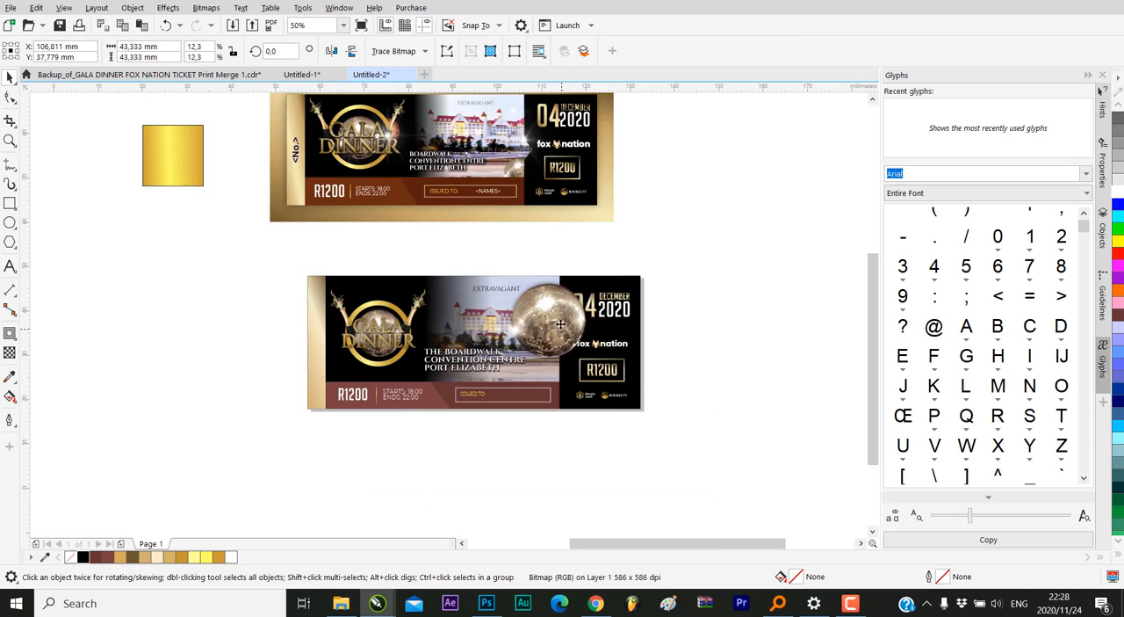
{"action": "left_click_drag", "start_coordinate": [645, 288], "coordinate": [563, 372]}
{"action": "left_click_drag", "start_coordinate": [520, 427], "coordinate": [564, 422]}
{"action": "left_click_drag", "start_coordinate": [607, 364], "coordinate": [589, 390]}
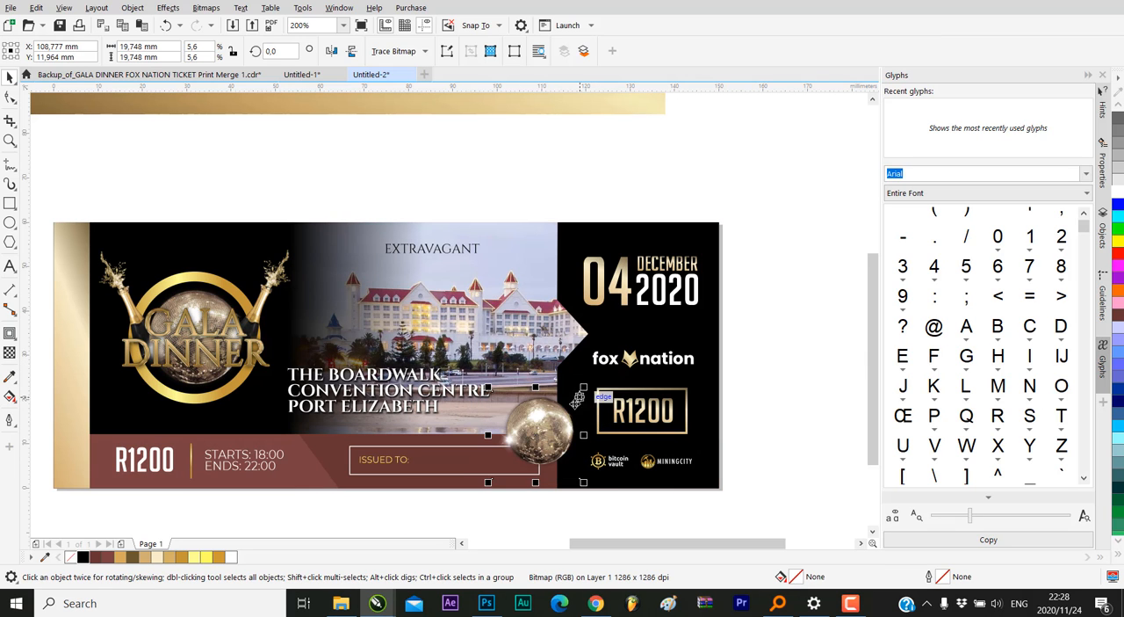
{"action": "mouse_move", "coordinate": [548, 426]}
{"action": "left_mouse_down"}
{"action": "mouse_move", "coordinate": [562, 414]}
{"action": "mouse_move", "coordinate": [551, 418]}
{"action": "left_mouse_up"}
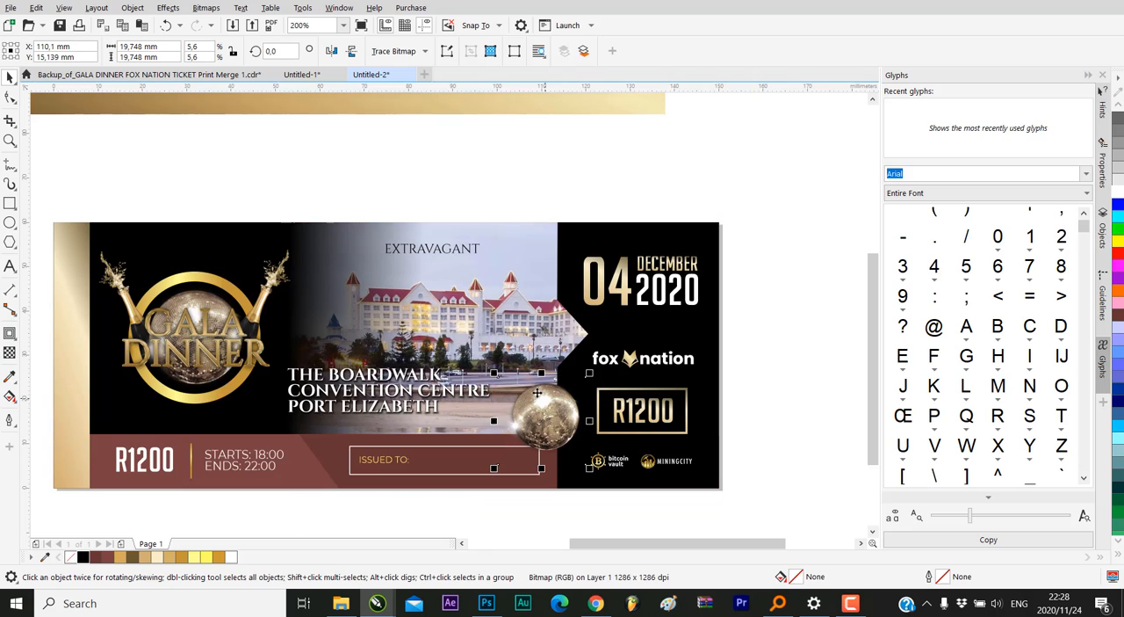
Enlarge the disco ball image to about 20.8 mm square and PowerClip it inside the hotel photo area of the ticket
{"action": "left_click_drag", "start_coordinate": [494, 375], "coordinate": [489, 367]}
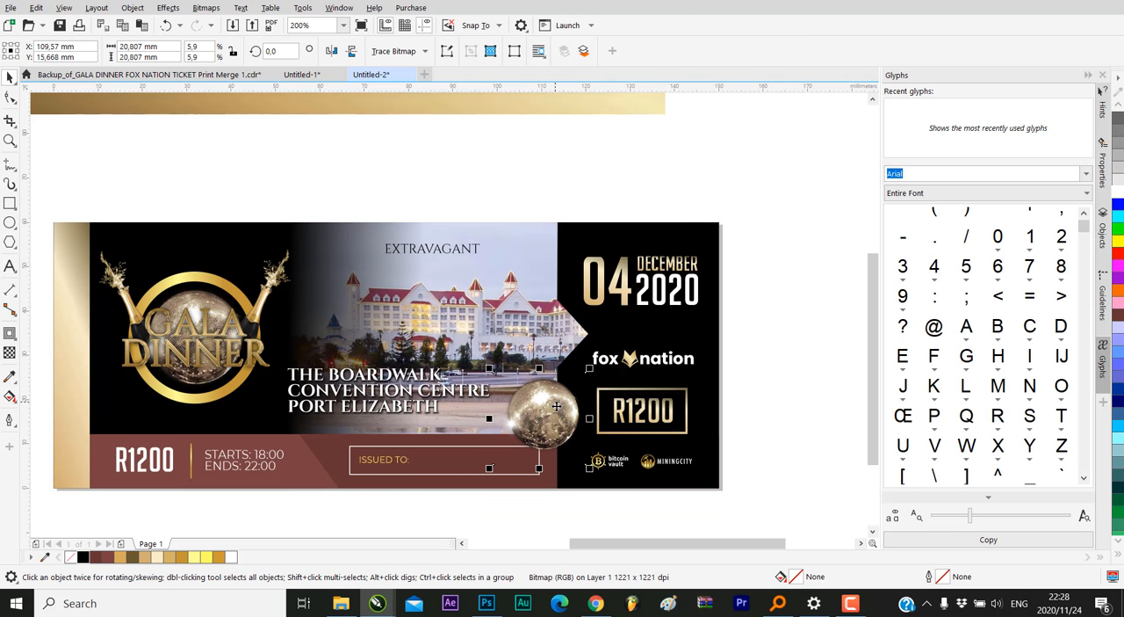
{"action": "right_click", "coordinate": [557, 407]}
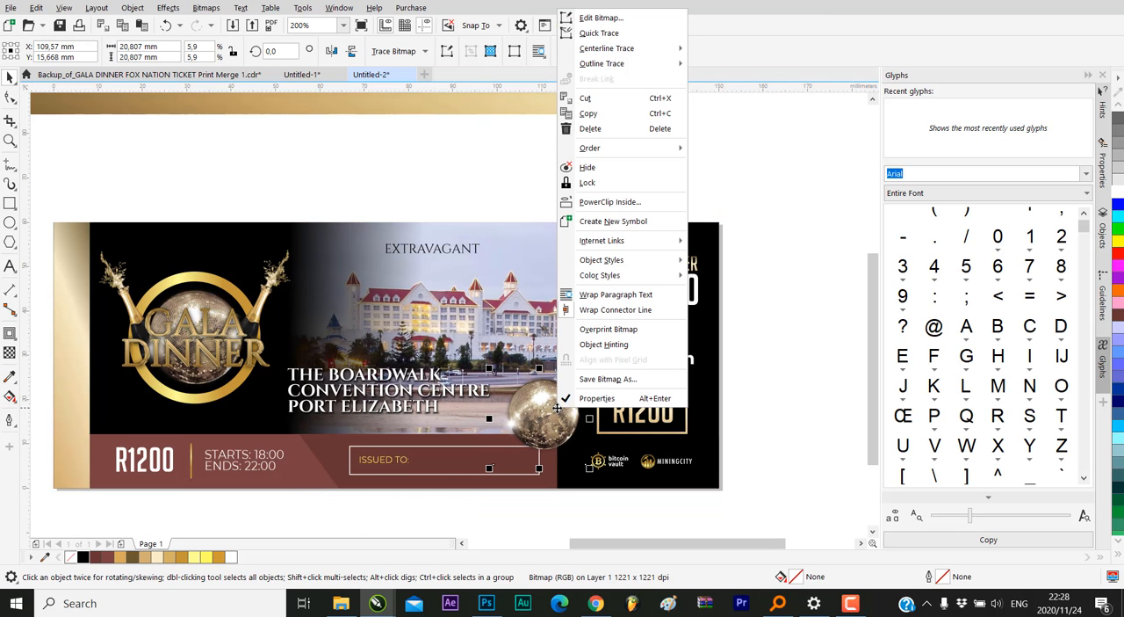
{"action": "left_click", "coordinate": [598, 201]}
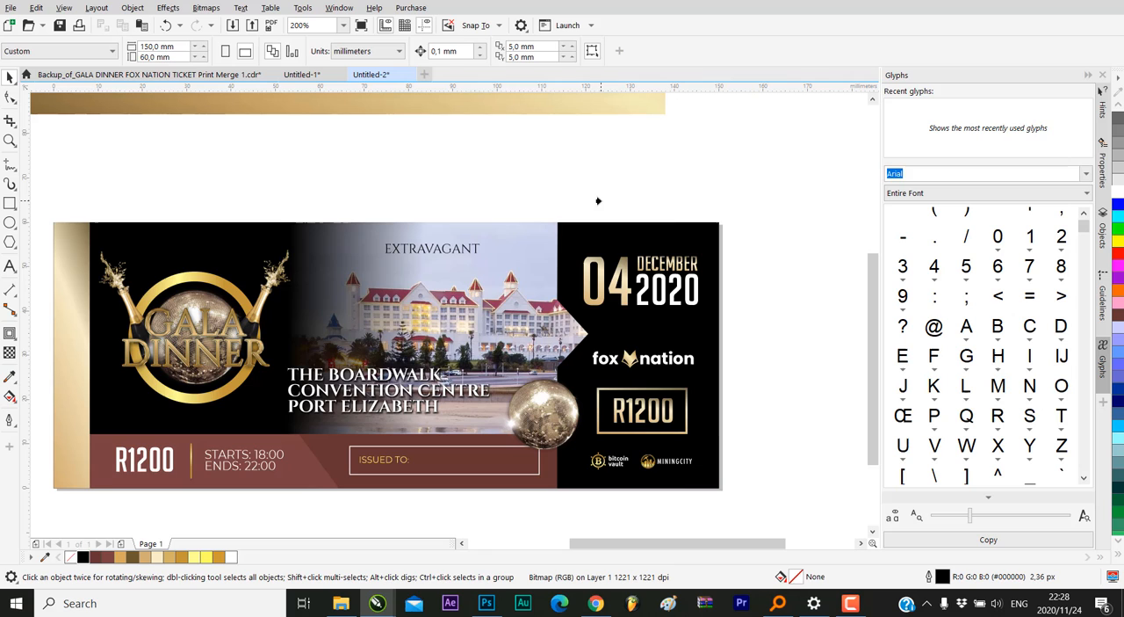
{"action": "left_click", "coordinate": [512, 228]}
{"action": "scroll", "coordinate": [580, 365], "scroll_direction": "down", "scroll_amount": 2}
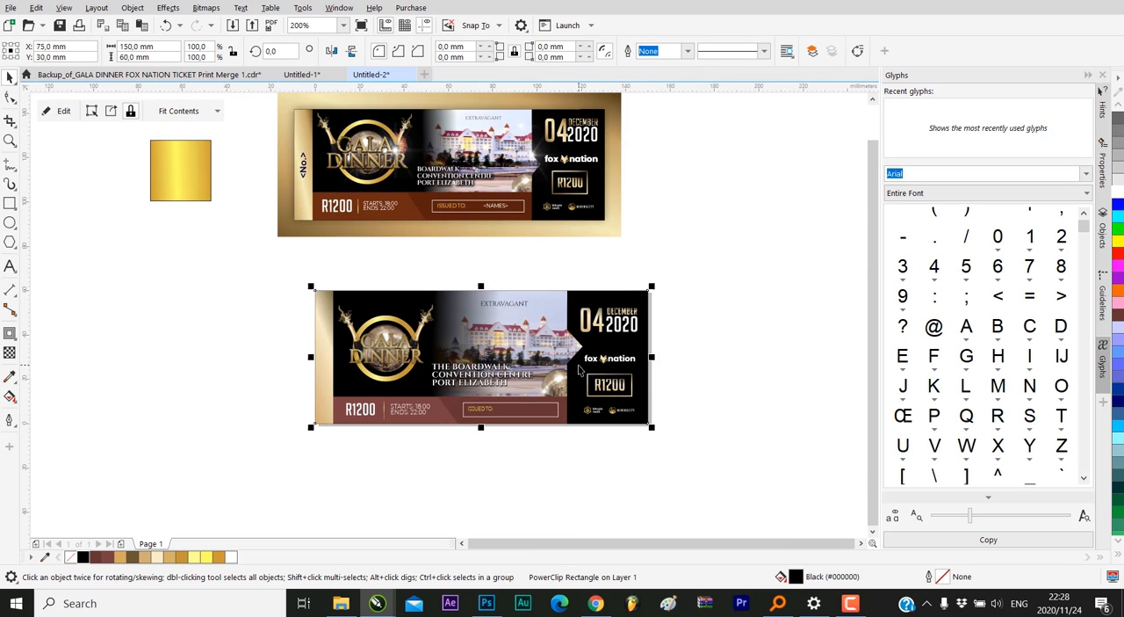
{"action": "left_click", "coordinate": [667, 304]}
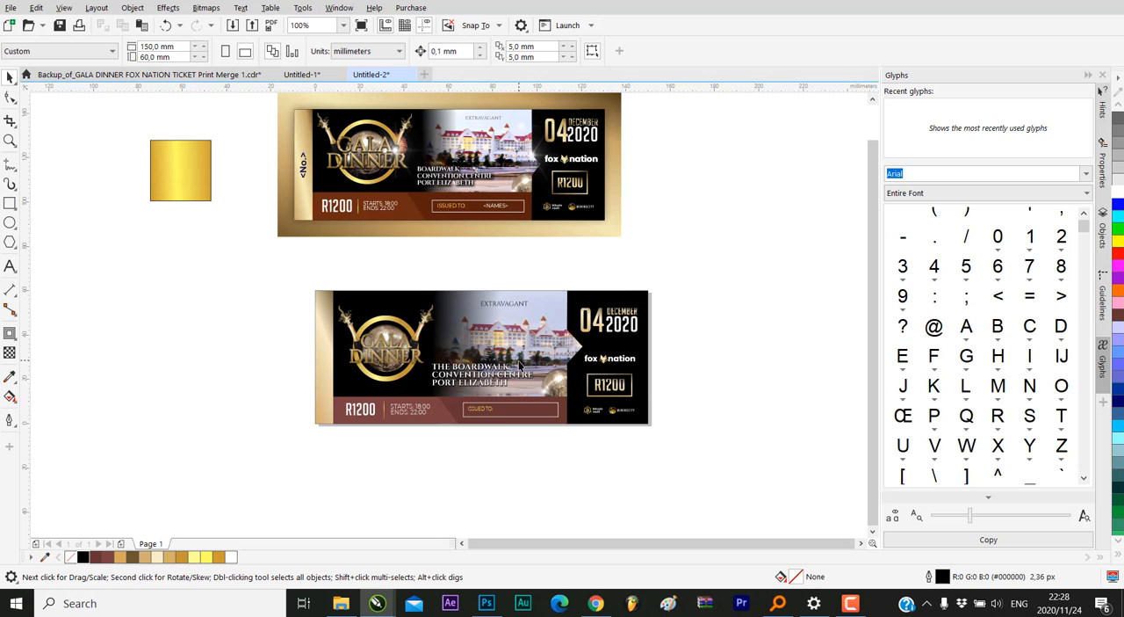
Import White-flare.png from the Ticket Design folder in File Explorer into the ticket document
{"action": "scroll", "coordinate": [552, 350], "scroll_direction": "up", "scroll_amount": 1}
{"action": "scroll", "coordinate": [525, 352], "scroll_direction": "down", "scroll_amount": 1}
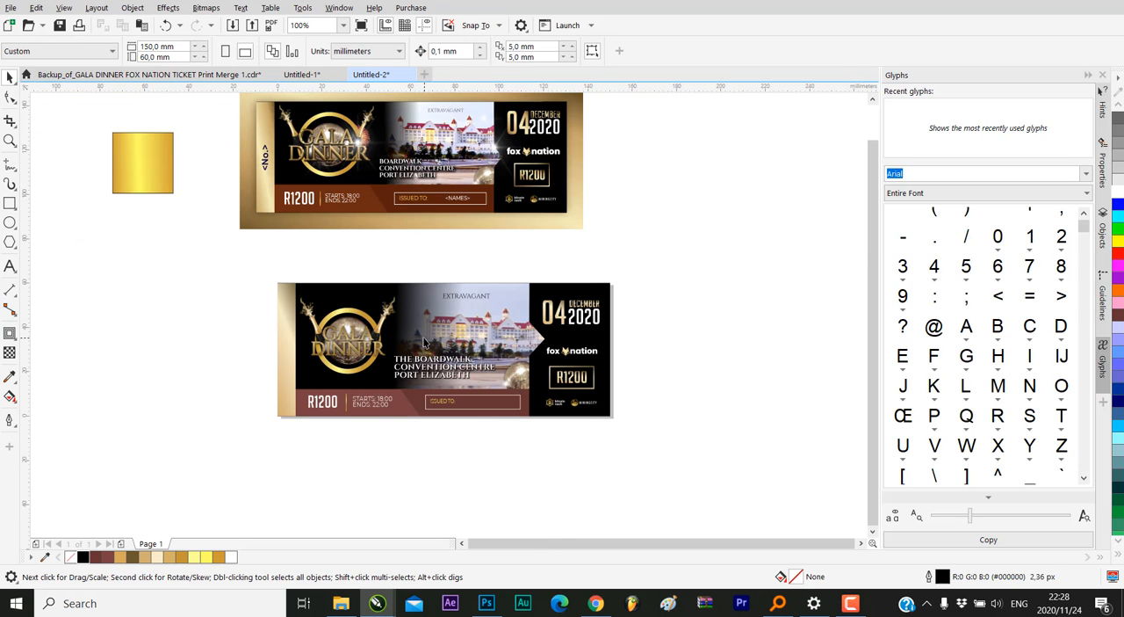
{"action": "scroll", "coordinate": [422, 340], "scroll_direction": "up", "scroll_amount": 1}
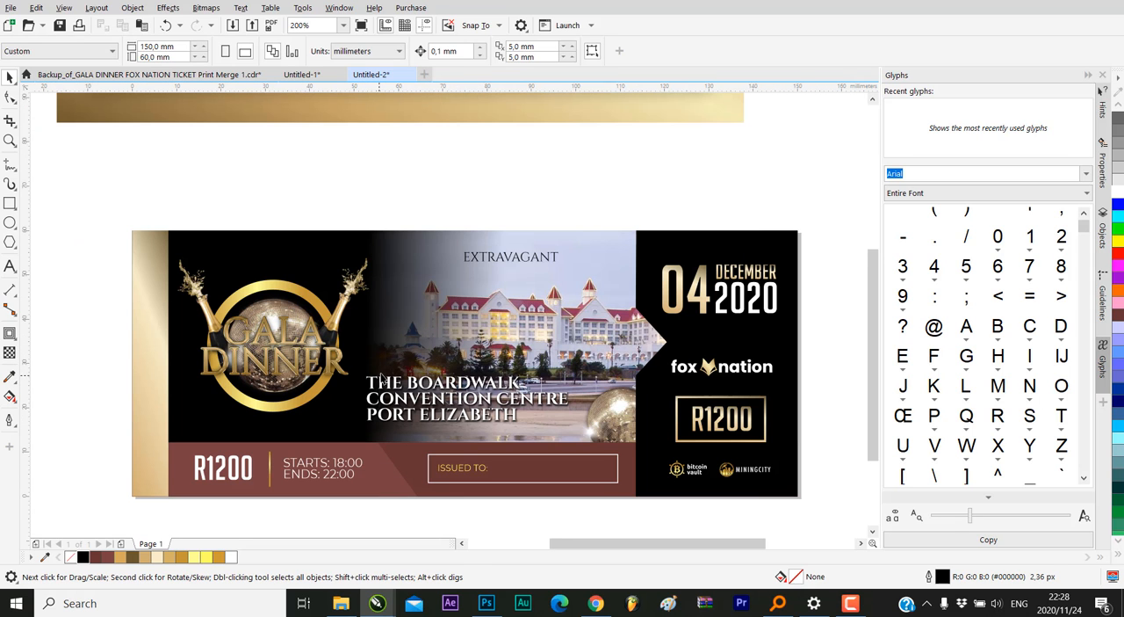
{"action": "scroll", "coordinate": [381, 379], "scroll_direction": "down", "scroll_amount": 1}
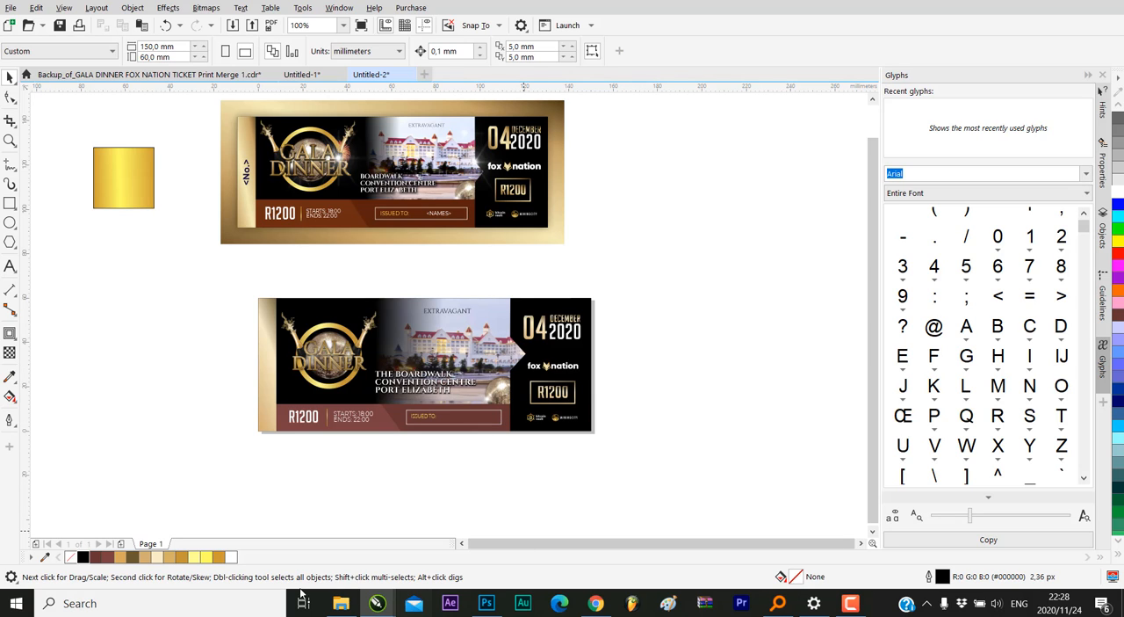
{"action": "left_click", "coordinate": [340, 602]}
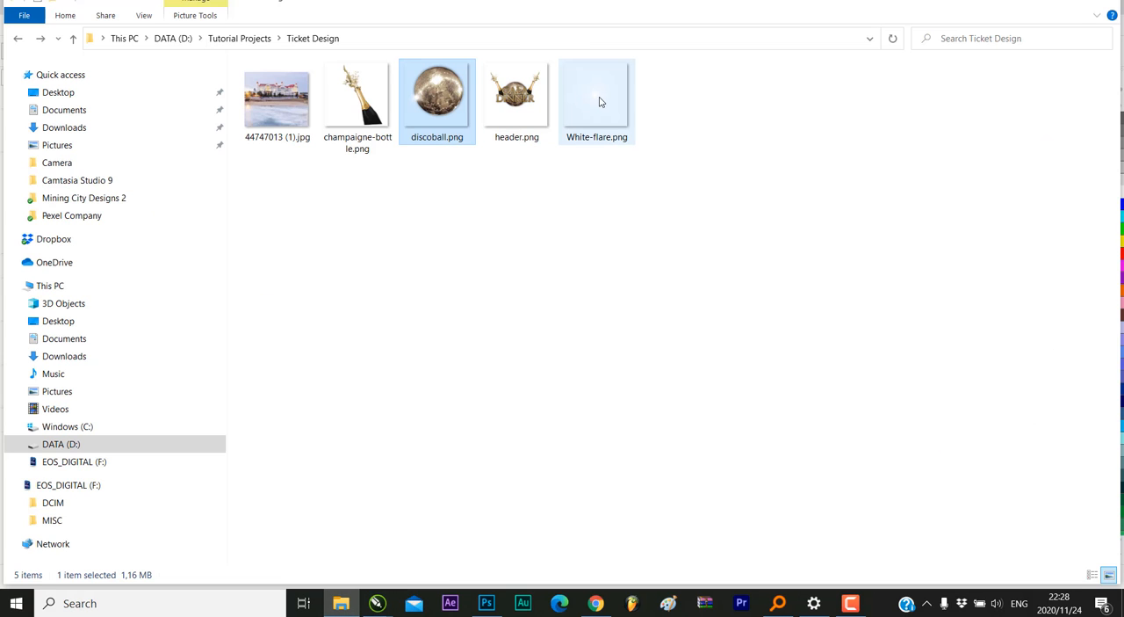
{"action": "left_click_drag", "start_coordinate": [600, 102], "coordinate": [354, 355]}
Scale the white flare to about 25 mm square and place it on the right edge of the GALA DINNER ring
{"action": "scroll", "coordinate": [488, 345], "scroll_direction": "down", "scroll_amount": 2}
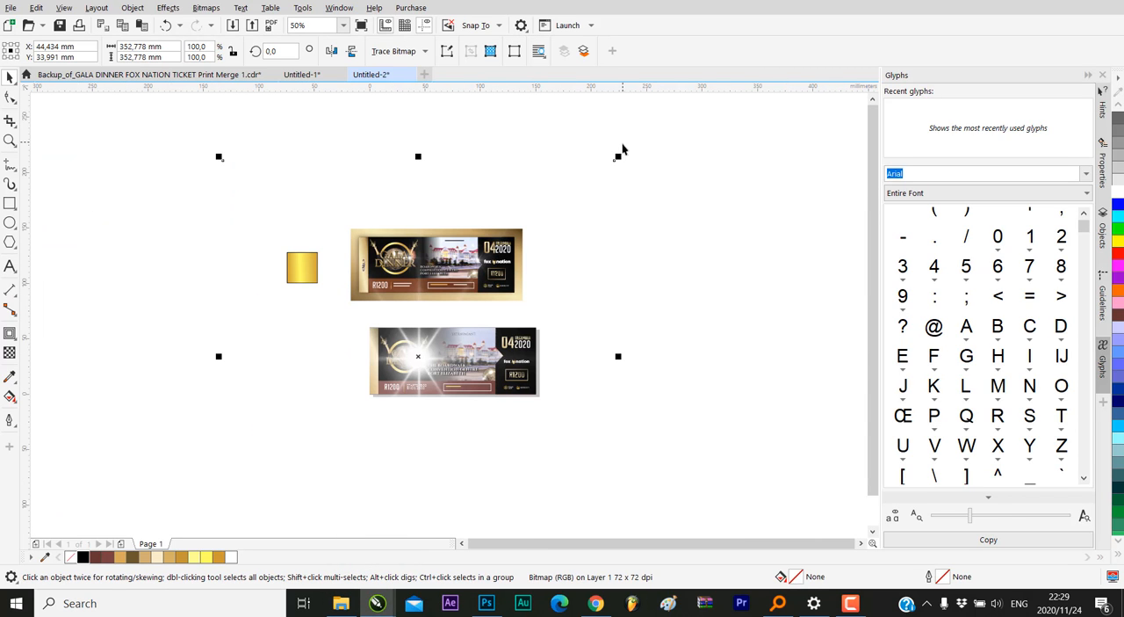
{"action": "left_click_drag", "start_coordinate": [616, 159], "coordinate": [416, 365]}
{"action": "scroll", "coordinate": [426, 353], "scroll_direction": "up", "scroll_amount": 4}
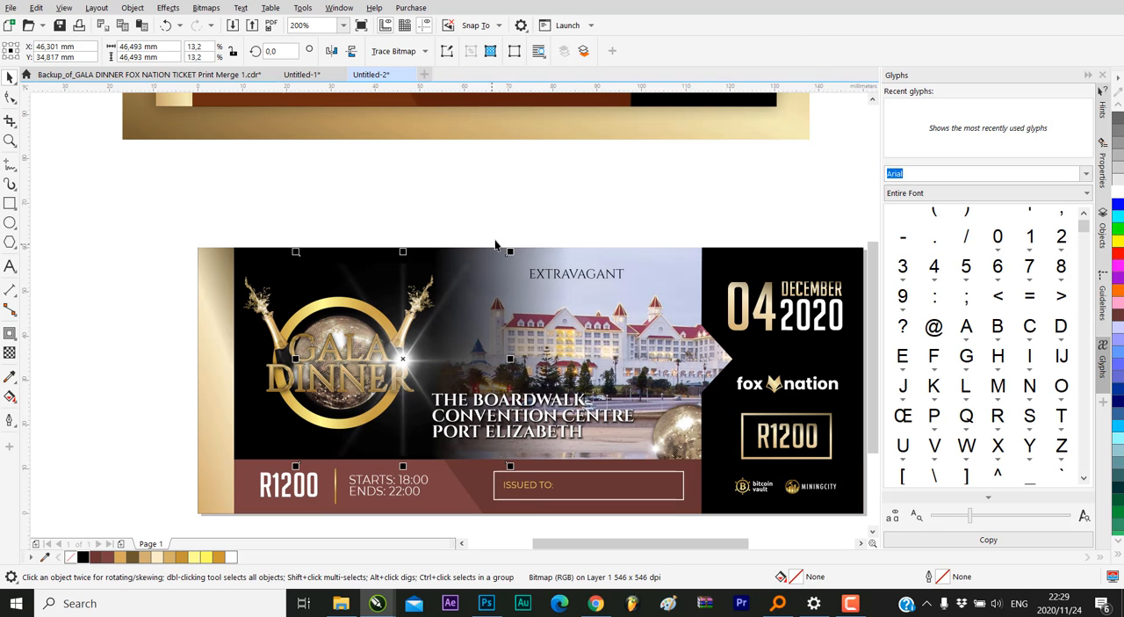
{"action": "left_click_drag", "start_coordinate": [512, 251], "coordinate": [414, 347]}
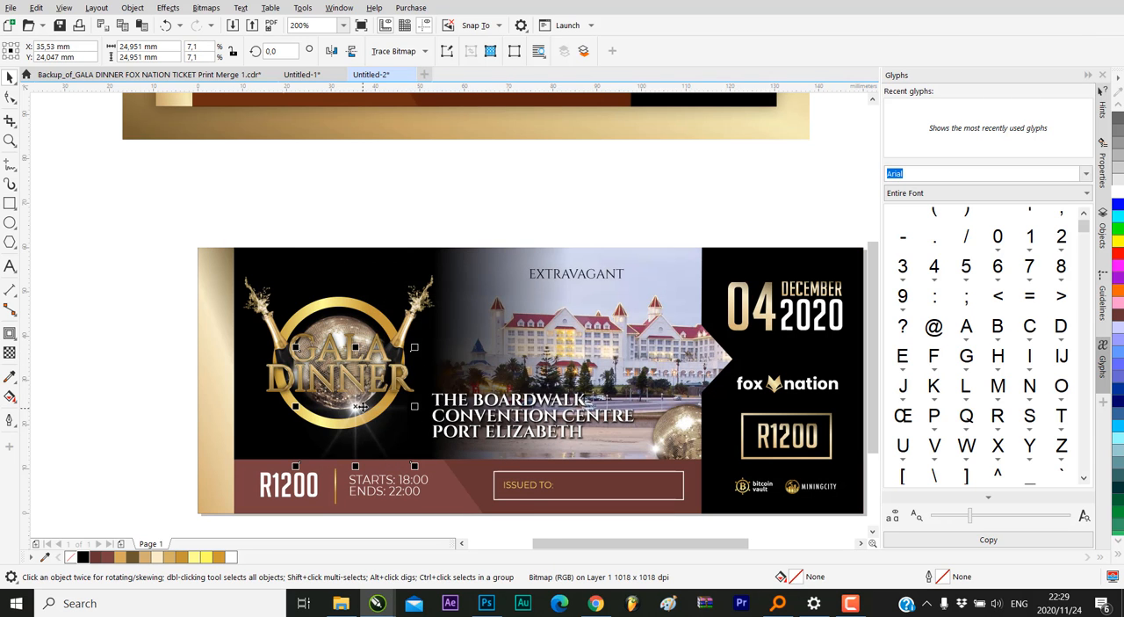
{"action": "left_click_drag", "start_coordinate": [360, 407], "coordinate": [405, 365]}
{"action": "left_click", "coordinate": [557, 199]}
Copy and paste the white flare, and place the duplicate on the arrow tip at the hotel photo's right edge
{"action": "scroll", "coordinate": [451, 322], "scroll_direction": "down", "scroll_amount": 1}
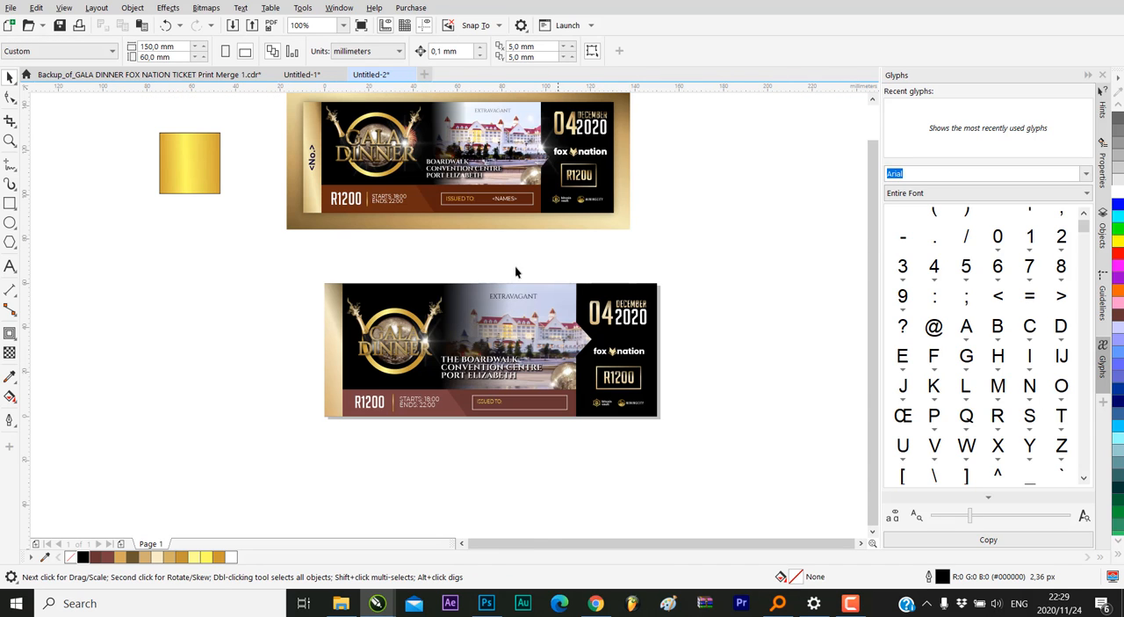
{"action": "left_click", "coordinate": [427, 348]}
{"action": "right_click", "coordinate": [427, 345]}
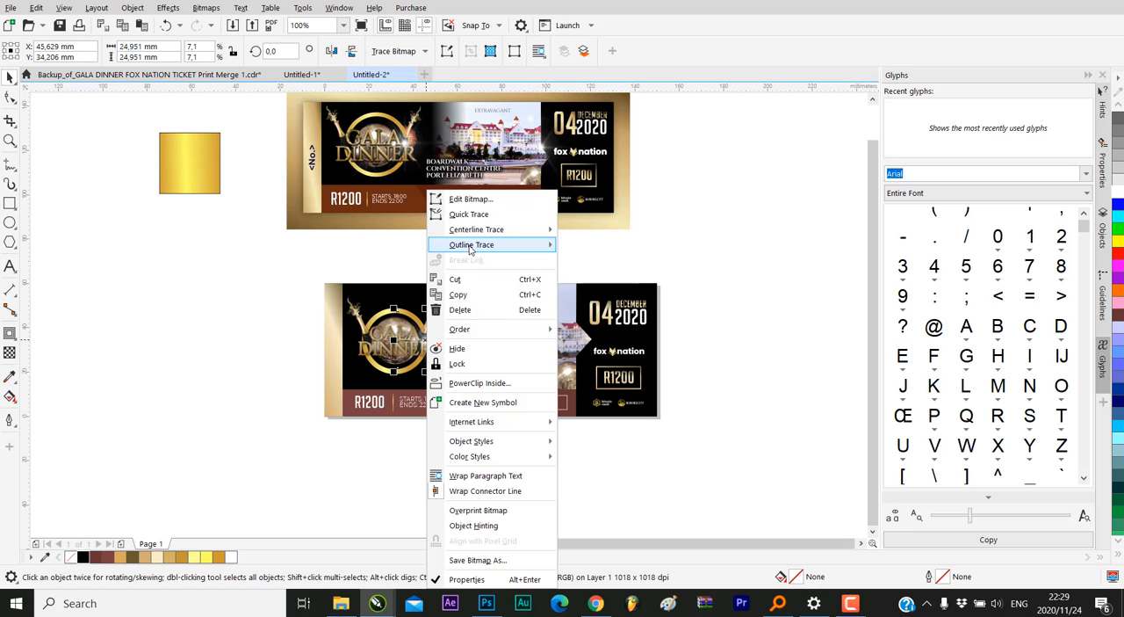
{"action": "left_click", "coordinate": [468, 296]}
{"action": "left_click", "coordinate": [688, 240]}
{"action": "right_click", "coordinate": [688, 240]}
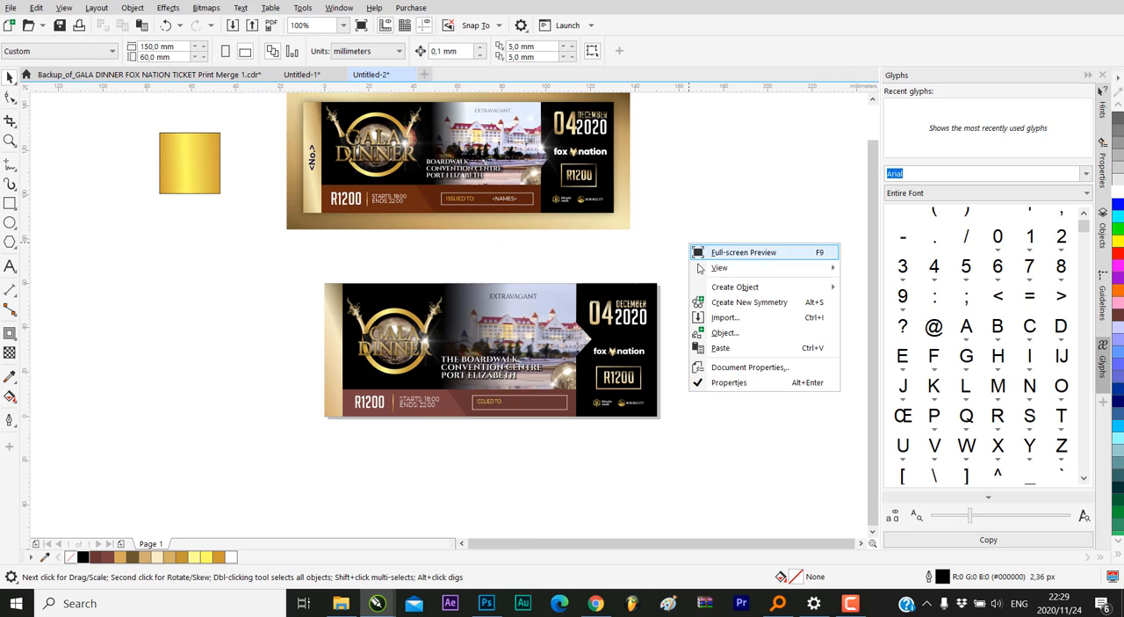
{"action": "left_click", "coordinate": [722, 347]}
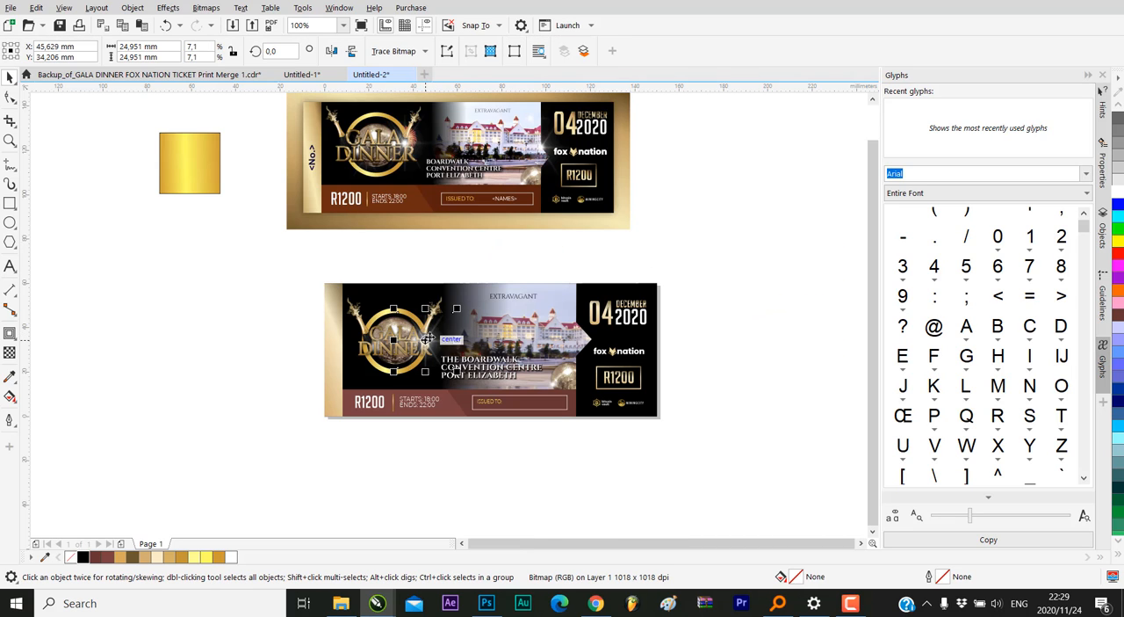
{"action": "left_click_drag", "start_coordinate": [427, 339], "coordinate": [604, 394]}
{"action": "scroll", "coordinate": [587, 327], "scroll_direction": "up", "scroll_amount": 4}
{"action": "scroll", "coordinate": [606, 386], "scroll_direction": "down", "scroll_amount": 2}
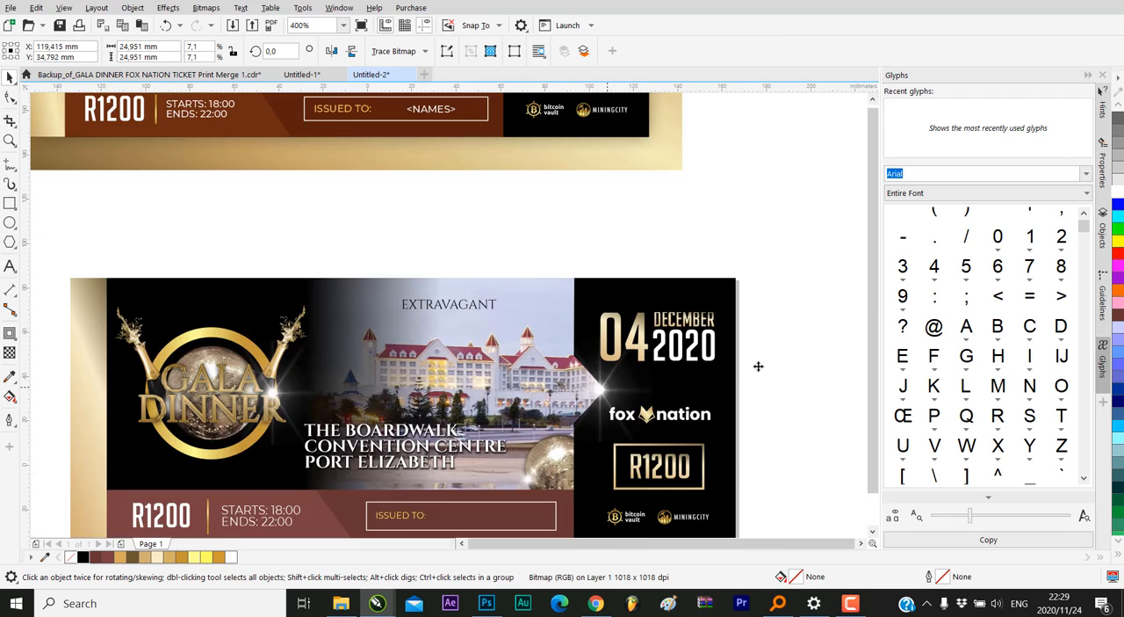
{"action": "scroll", "coordinate": [758, 365], "scroll_direction": "down", "scroll_amount": 3}
{"action": "left_click", "coordinate": [766, 360]}
Place another copy of the white flare over the left side of the GALA DINNER emblem
{"action": "scroll", "coordinate": [560, 448], "scroll_direction": "up", "scroll_amount": 2}
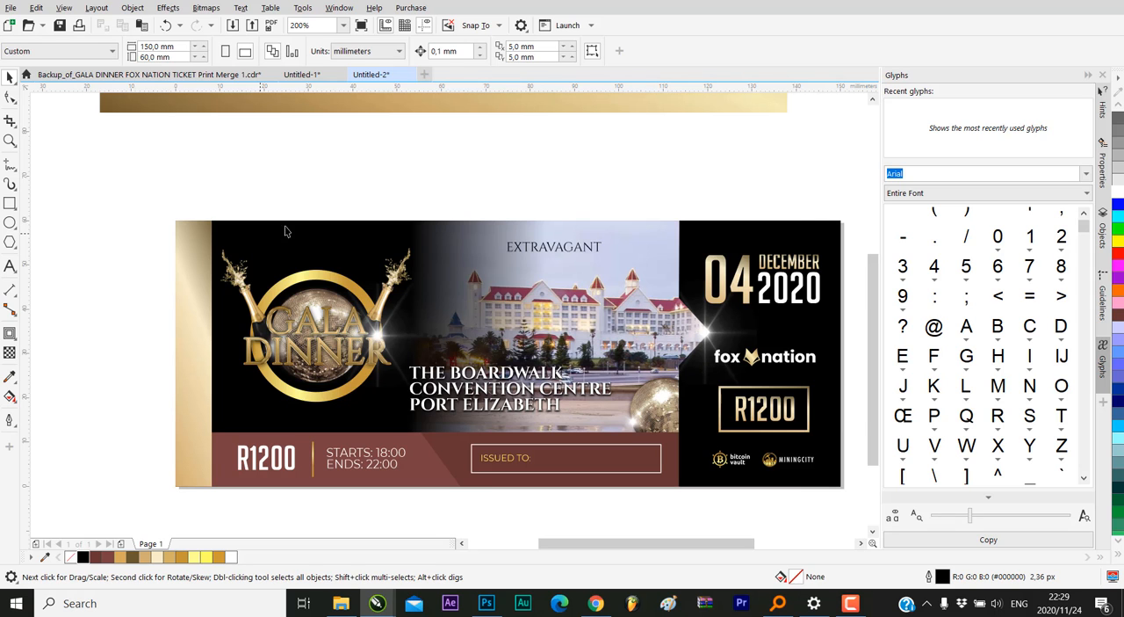
{"action": "left_click_drag", "start_coordinate": [378, 334], "coordinate": [265, 360]}
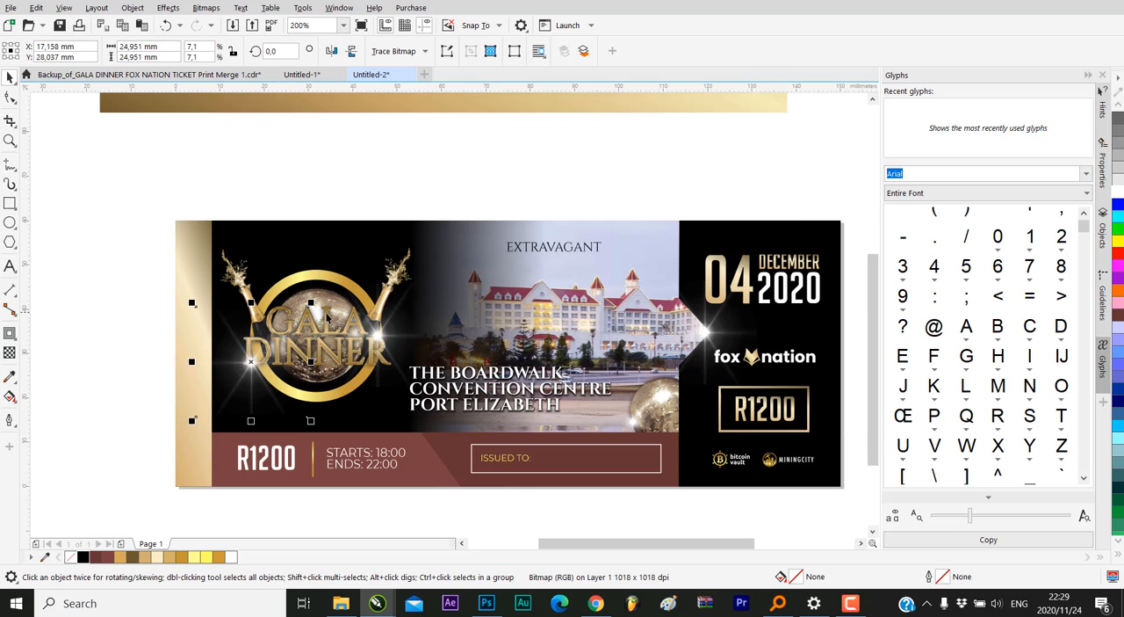
{"action": "scroll", "coordinate": [244, 374], "scroll_direction": "up", "scroll_amount": 1}
{"action": "scroll", "coordinate": [299, 315], "scroll_direction": "down", "scroll_amount": 2}
{"action": "left_click", "coordinate": [164, 284]}
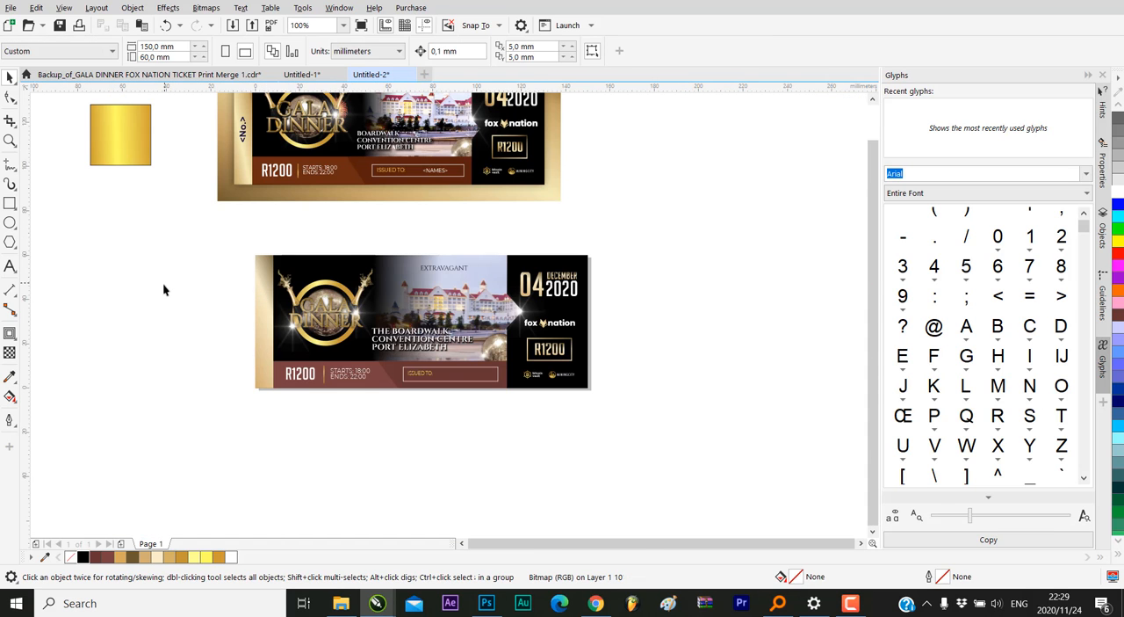
{"action": "scroll", "coordinate": [321, 329], "scroll_direction": "up", "scroll_amount": 1}
{"action": "left_click", "coordinate": [395, 293]}
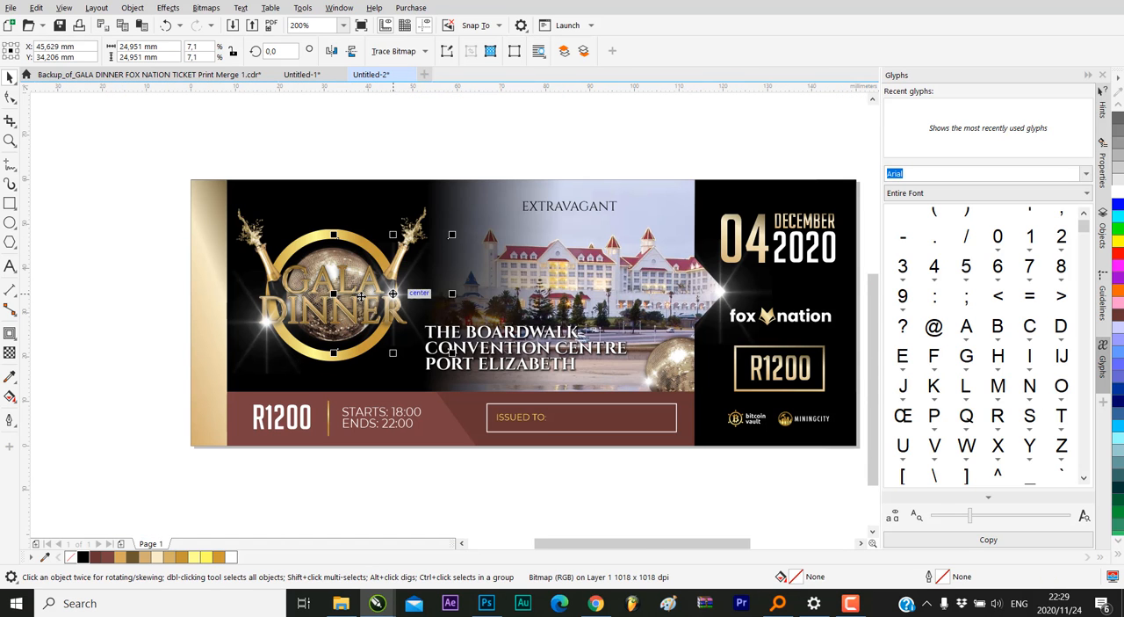
Shrink the left-hand flare to about 9.9 mm square and position it at the lower left of the word DINNER
{"action": "left_click", "coordinate": [266, 321]}
{"action": "left_click_drag", "start_coordinate": [267, 321], "coordinate": [284, 342]}
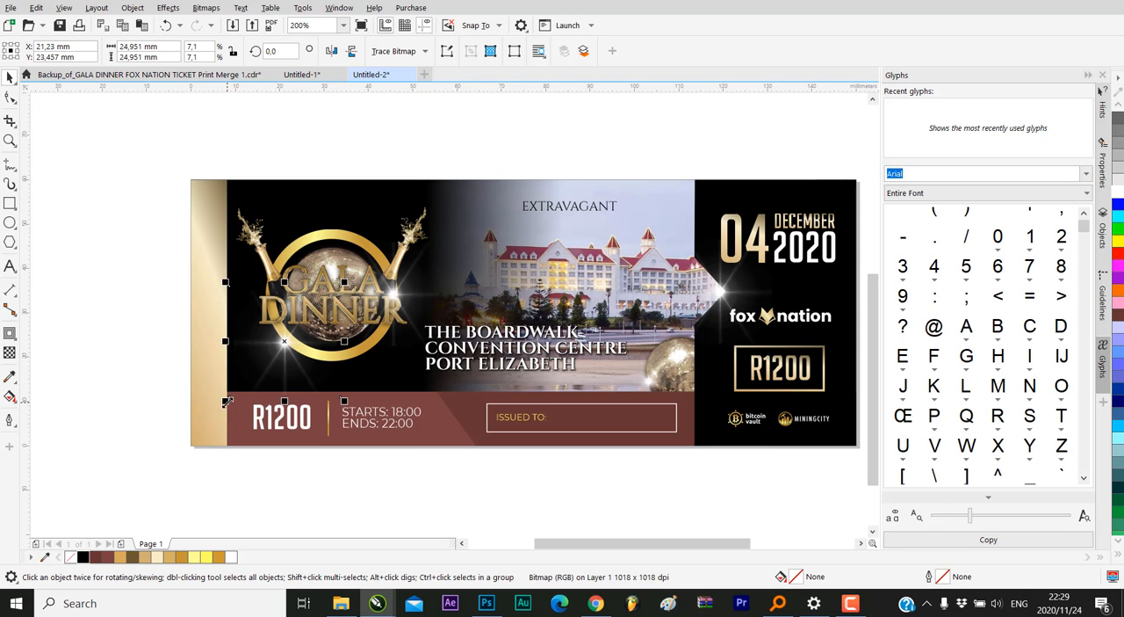
{"action": "left_click_drag", "start_coordinate": [225, 400], "coordinate": [243, 283]}
{"action": "scroll", "coordinate": [292, 334], "scroll_direction": "up", "scroll_amount": 2}
{"action": "scroll", "coordinate": [168, 290], "scroll_direction": "down", "scroll_amount": 2}
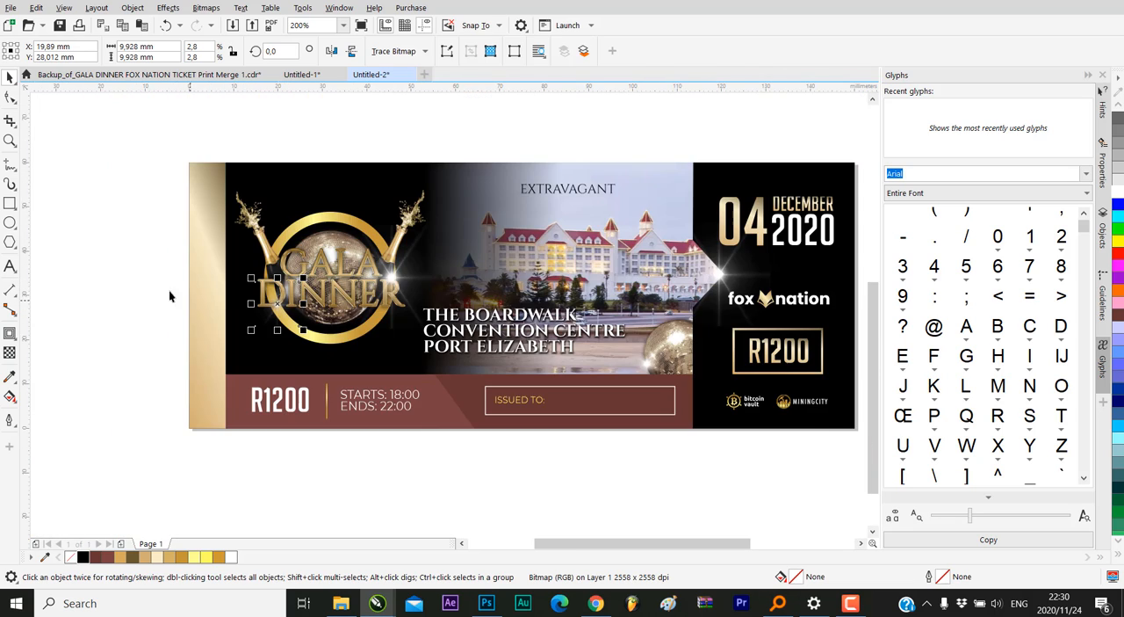
{"action": "left_click", "coordinate": [118, 269]}
{"action": "scroll", "coordinate": [466, 304], "scroll_direction": "down", "scroll_amount": 1}
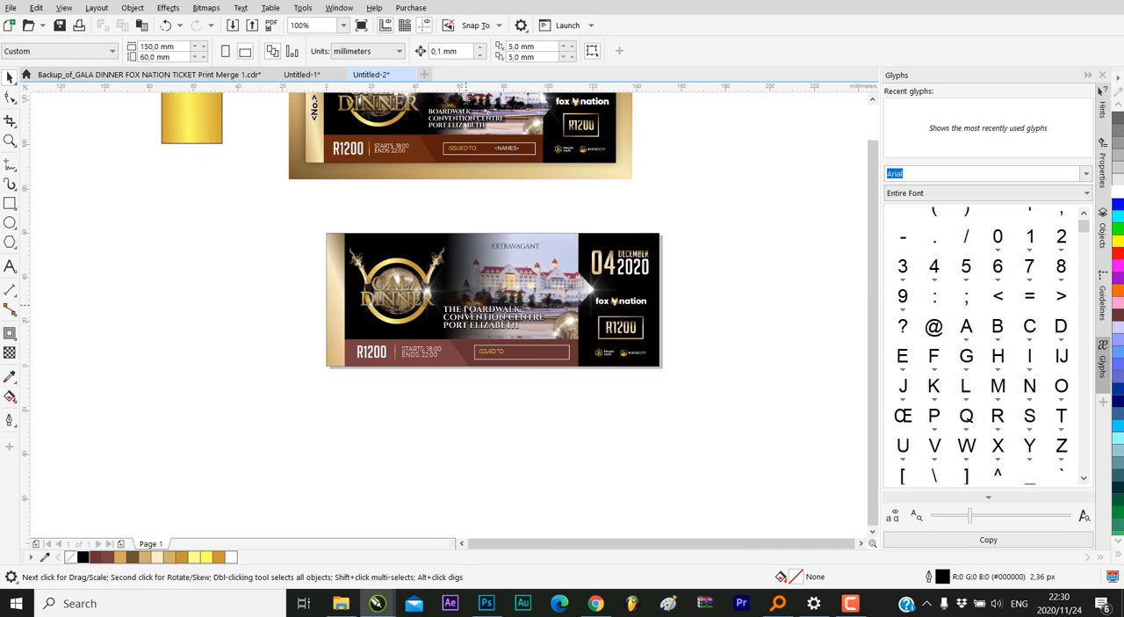
Compare the recreated ticket's overall layout and flares with the reference ticket above it
{"action": "scroll", "coordinate": [437, 448], "scroll_direction": "down", "scroll_amount": 1}
{"action": "scroll", "coordinate": [466, 376], "scroll_direction": "up", "scroll_amount": 1}
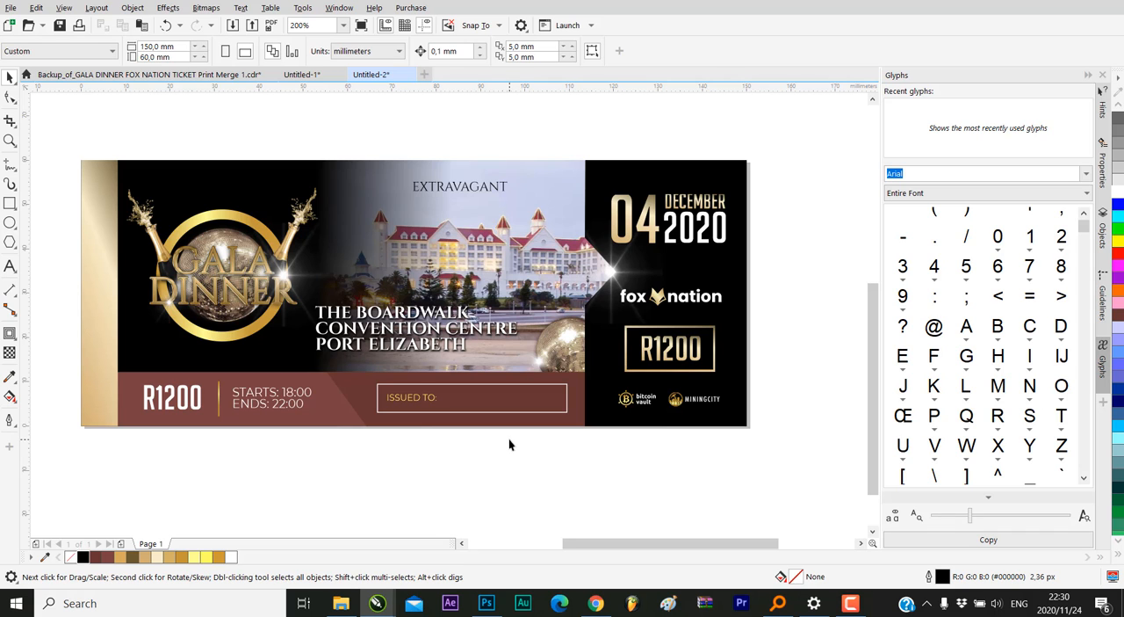
{"action": "scroll", "coordinate": [509, 443], "scroll_direction": "down", "scroll_amount": 3}
{"action": "scroll", "coordinate": [678, 340], "scroll_direction": "up", "scroll_amount": 3}
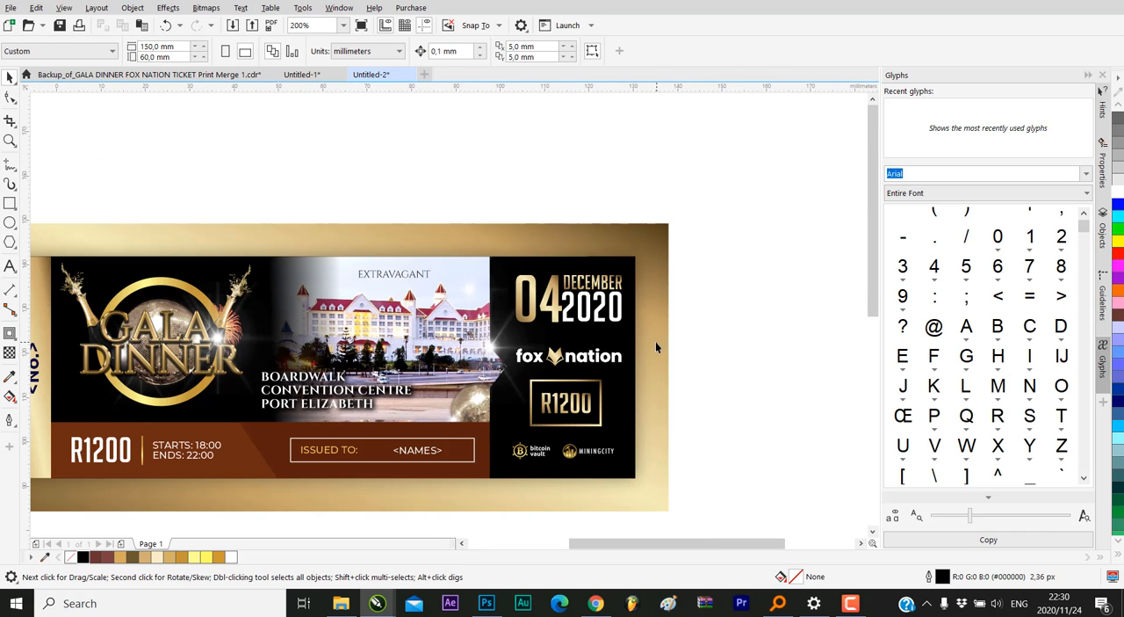
{"action": "scroll", "coordinate": [656, 346], "scroll_direction": "down", "scroll_amount": 3}
{"action": "scroll", "coordinate": [410, 441], "scroll_direction": "up", "scroll_amount": 3}
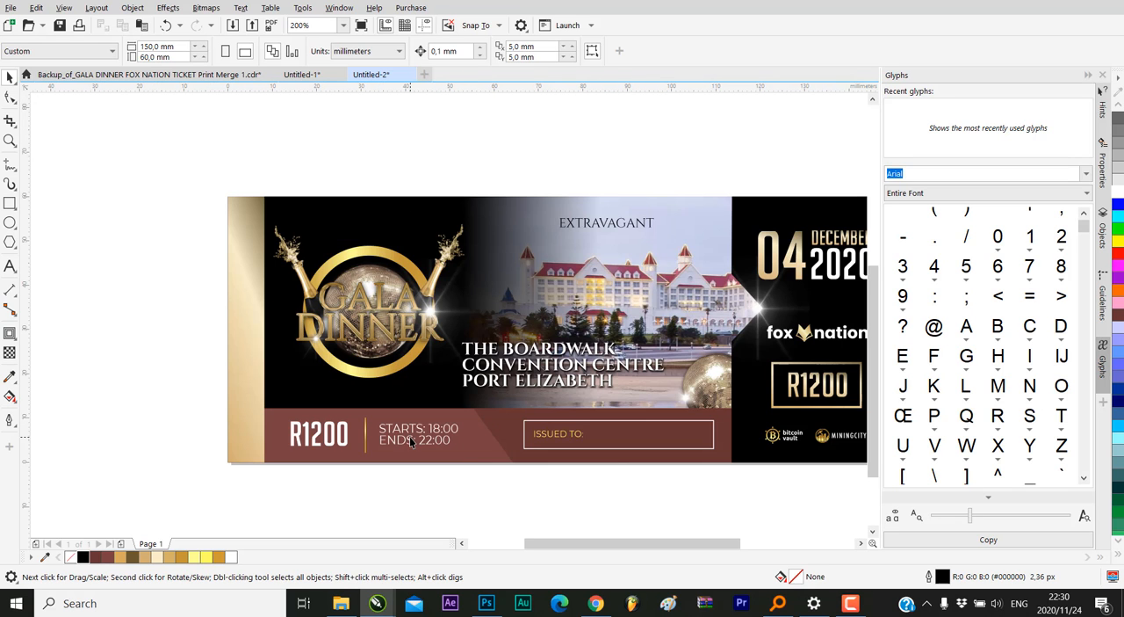
{"action": "scroll", "coordinate": [338, 424], "scroll_direction": "down", "scroll_amount": 3}
{"action": "scroll", "coordinate": [475, 425], "scroll_direction": "up", "scroll_amount": 3}
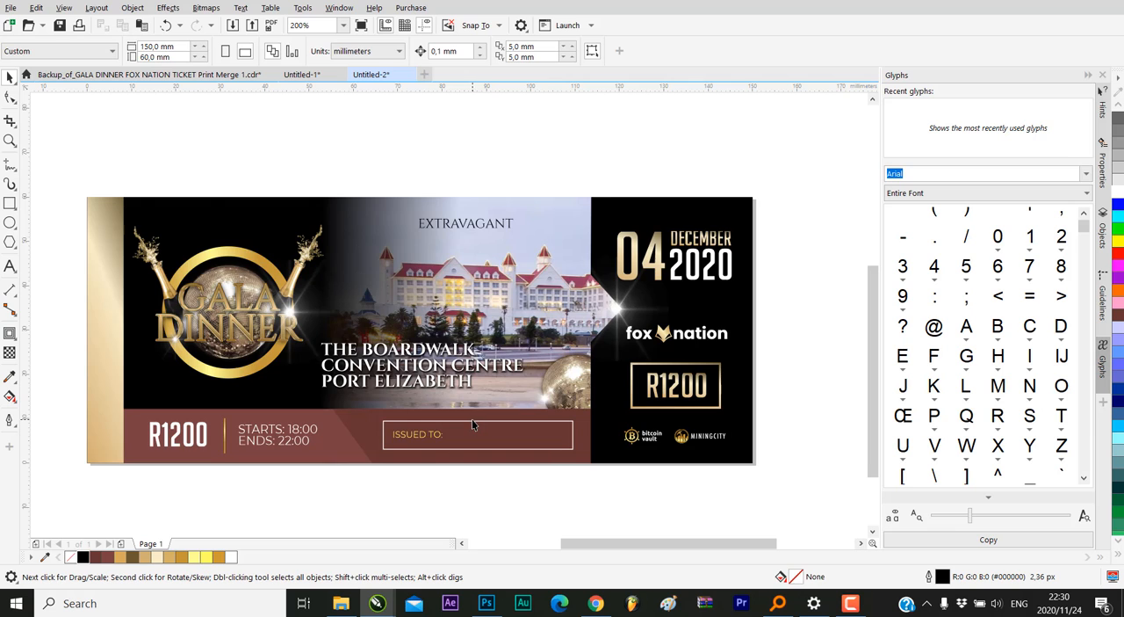
Examine the GALA DINNER lettering and disco ball on the reference ticket up close and compare them with the recreated ticket
{"action": "scroll", "coordinate": [474, 425], "scroll_direction": "down", "scroll_amount": 3}
{"action": "scroll", "coordinate": [472, 341], "scroll_direction": "up", "scroll_amount": 3}
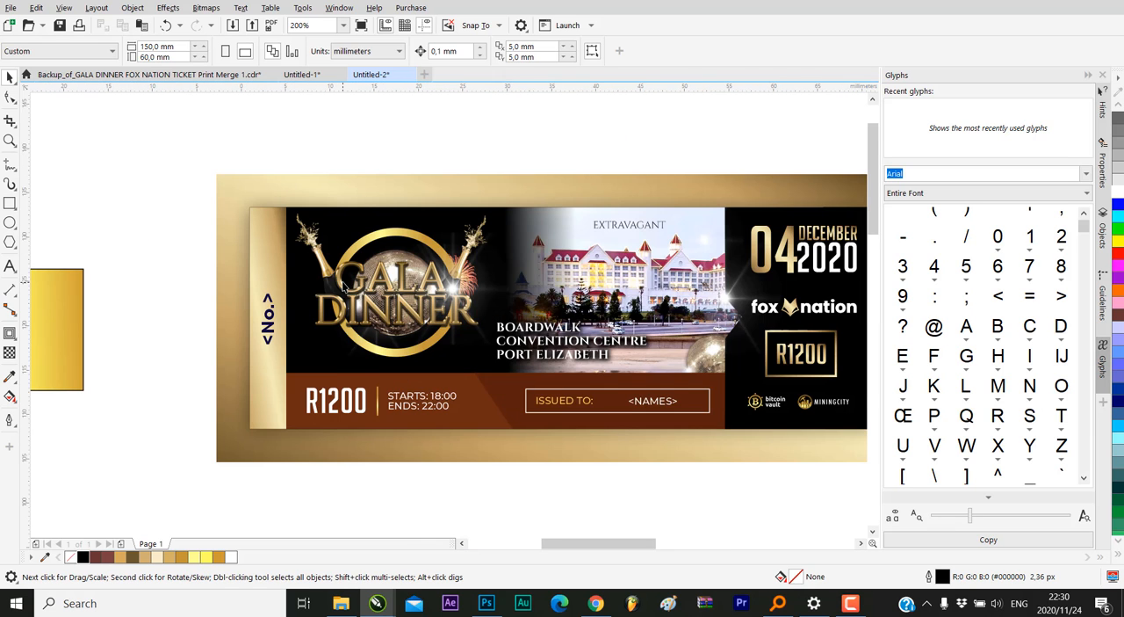
{"action": "scroll", "coordinate": [360, 300], "scroll_direction": "up", "scroll_amount": 2}
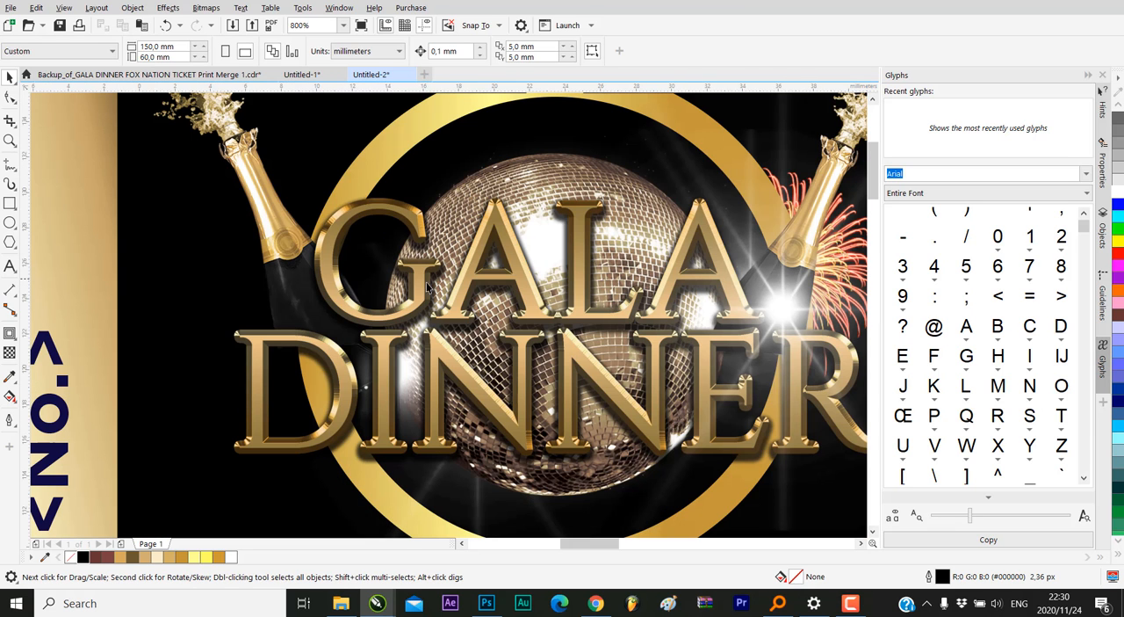
{"action": "scroll", "coordinate": [351, 231], "scroll_direction": "down", "scroll_amount": 3}
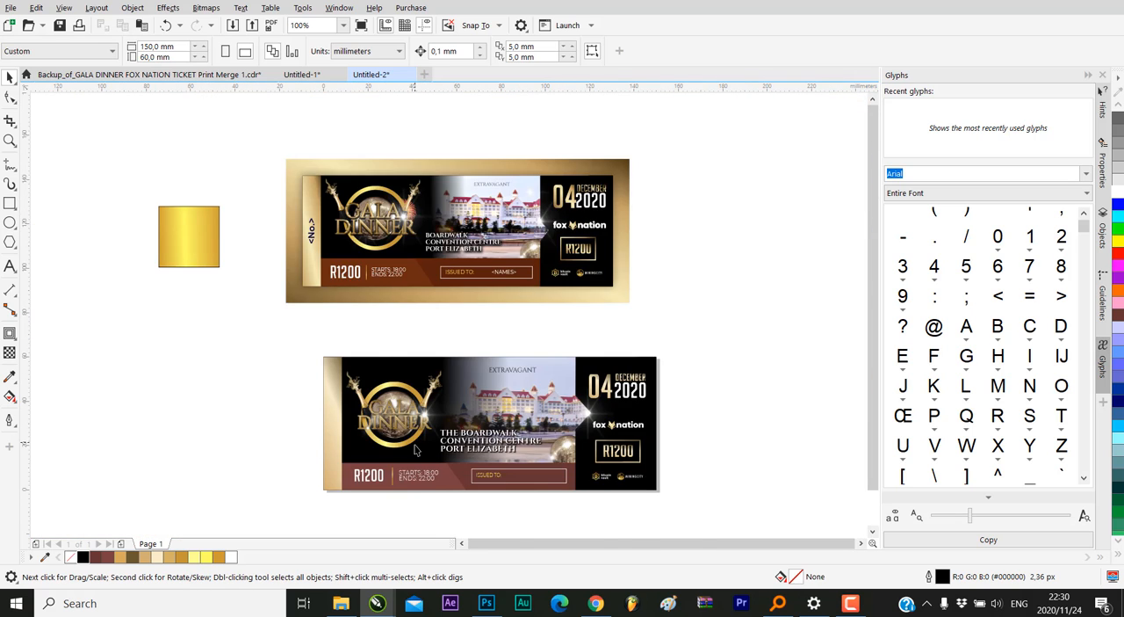
{"action": "scroll", "coordinate": [360, 257], "scroll_direction": "up", "scroll_amount": 2}
{"action": "scroll", "coordinate": [357, 254], "scroll_direction": "down", "scroll_amount": 1}
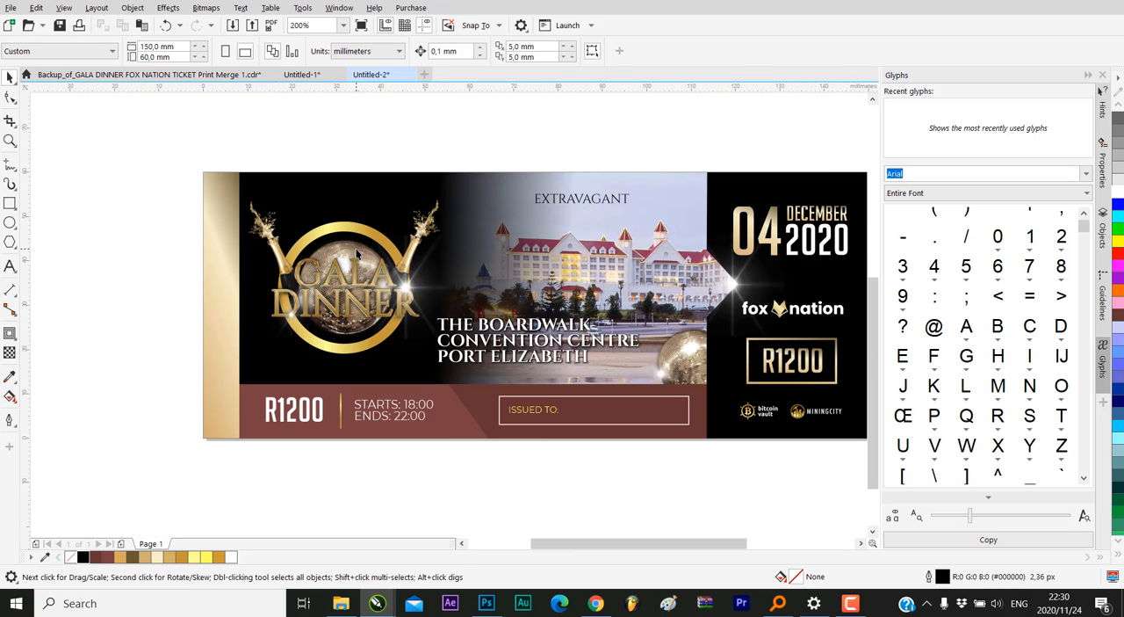
{"action": "scroll", "coordinate": [380, 338], "scroll_direction": "down", "scroll_amount": 1}
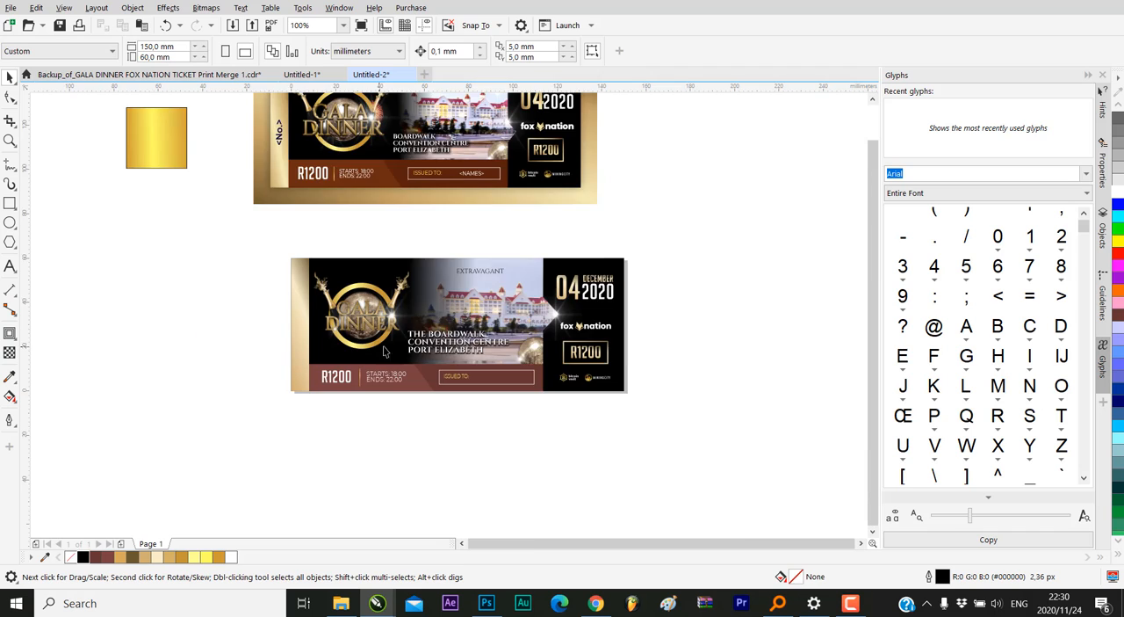
{"action": "scroll", "coordinate": [422, 347], "scroll_direction": "up", "scroll_amount": 1}
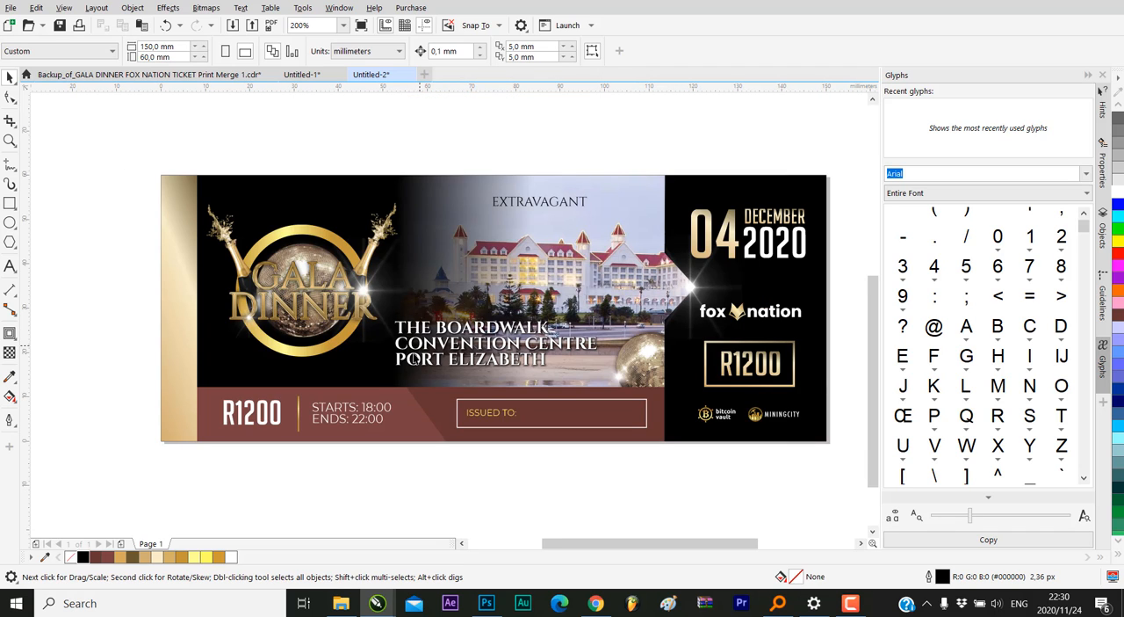
{"action": "scroll", "coordinate": [392, 400], "scroll_direction": "down", "scroll_amount": 1}
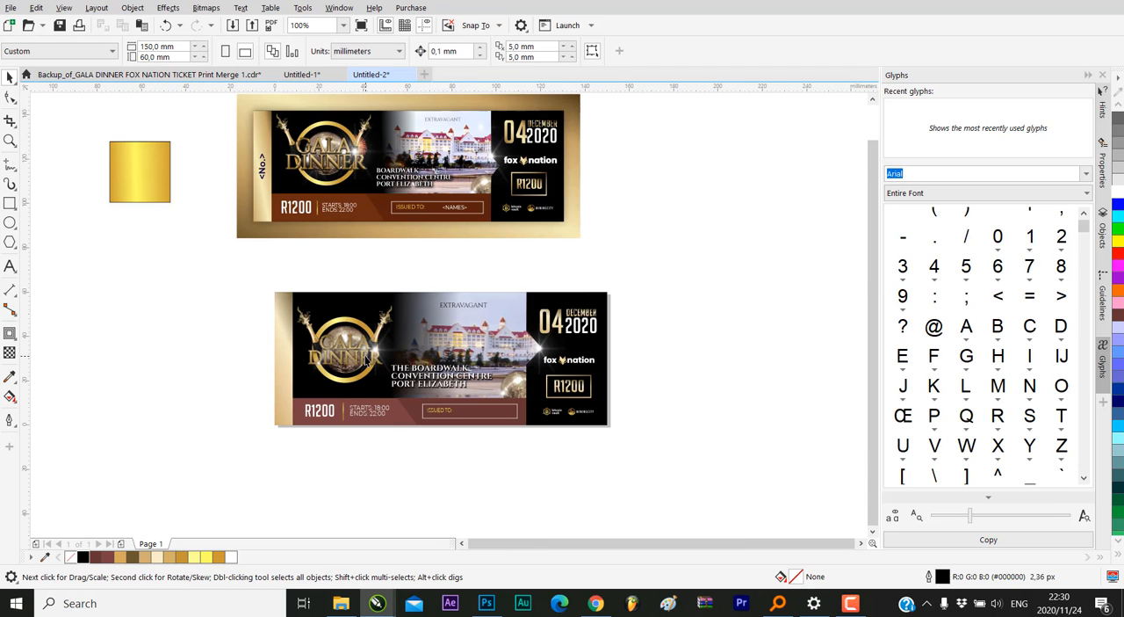